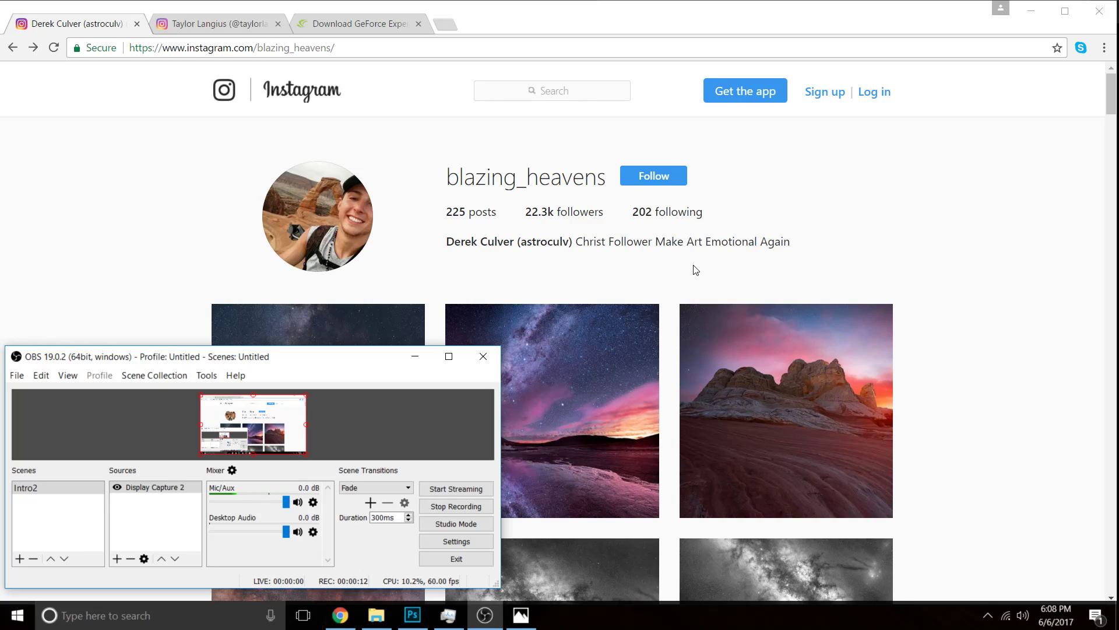
Look over the astrophotographer's Instagram profile with the browser in front of OBS, checking the first photo rows and the bio text.
{"action": "scroll", "coordinate": [313, 190], "scroll_direction": "down", "scroll_amount": 5}
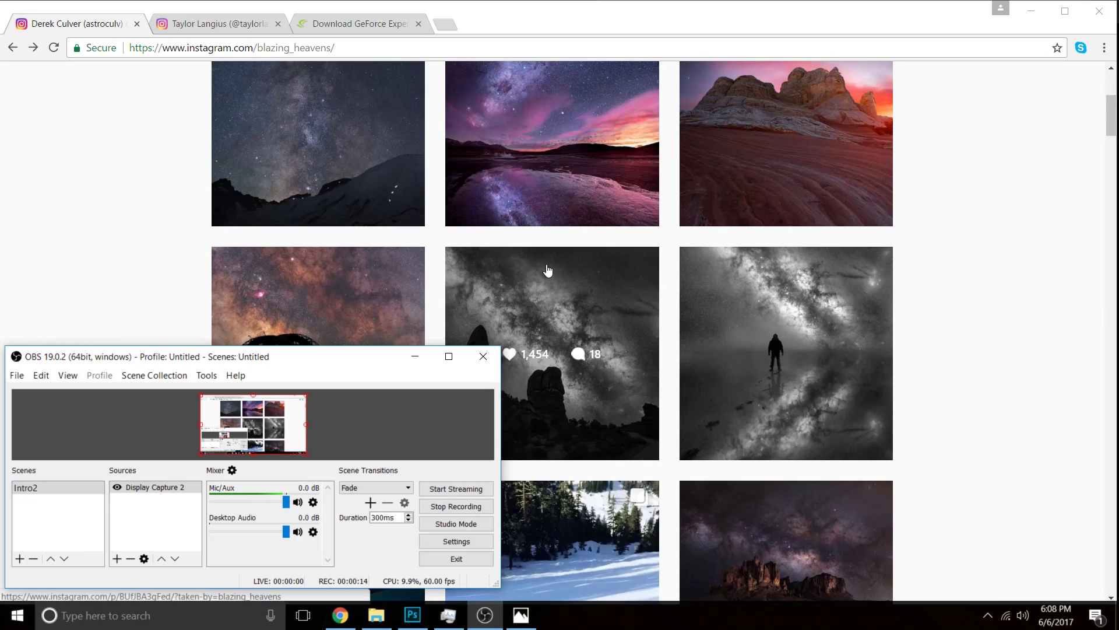
{"action": "scroll", "coordinate": [572, 305], "scroll_direction": "up", "scroll_amount": 5}
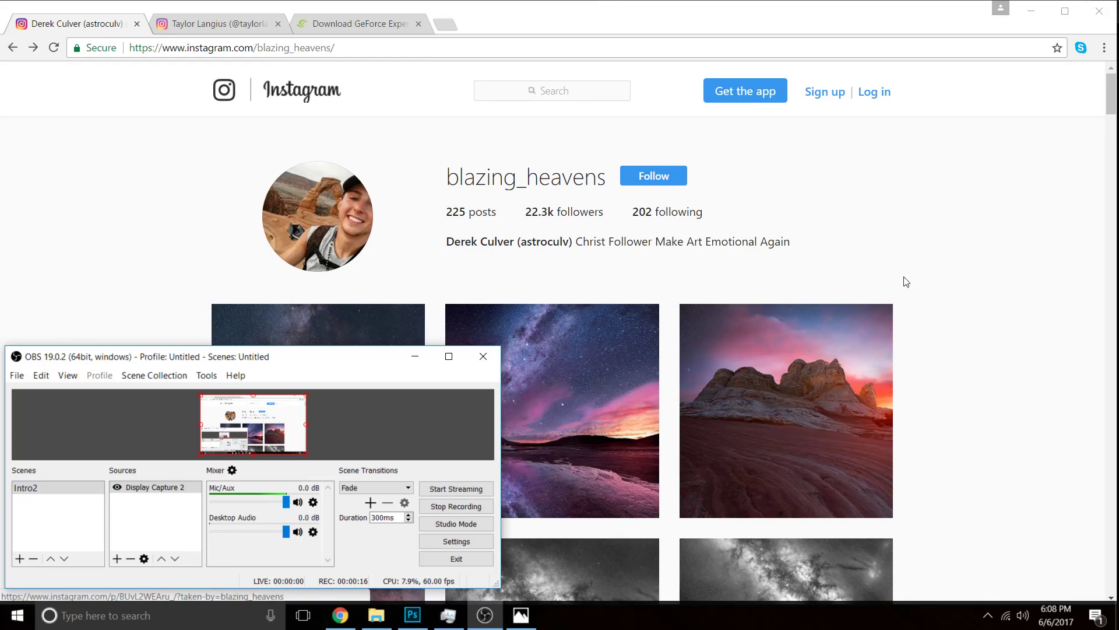
{"action": "left_click", "coordinate": [120, 234]}
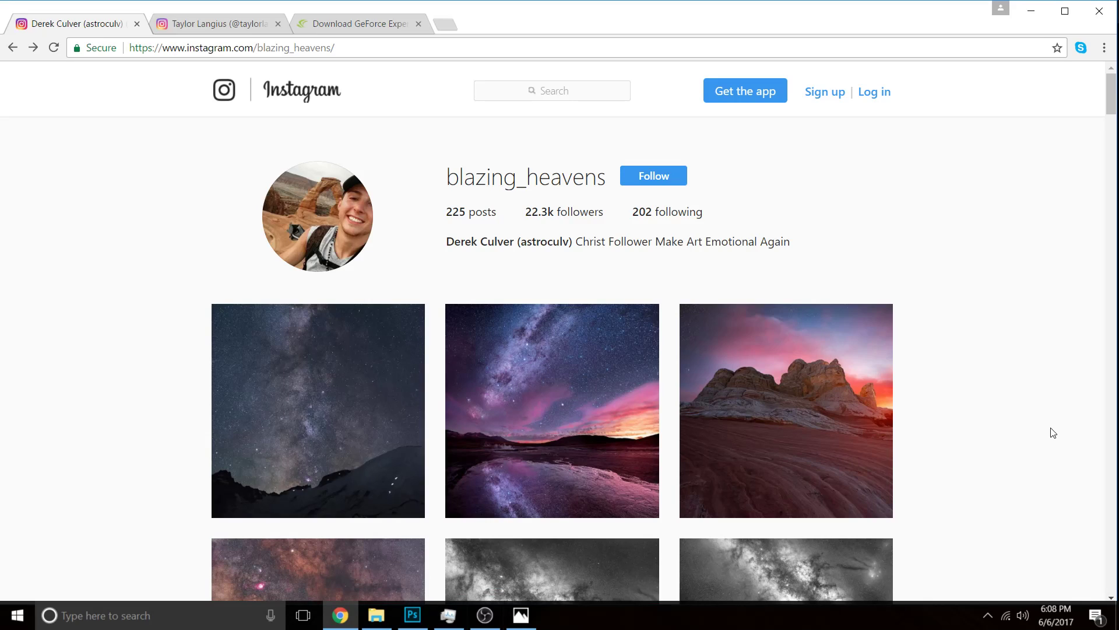
{"action": "scroll", "coordinate": [1028, 416], "scroll_direction": "down", "scroll_amount": 2}
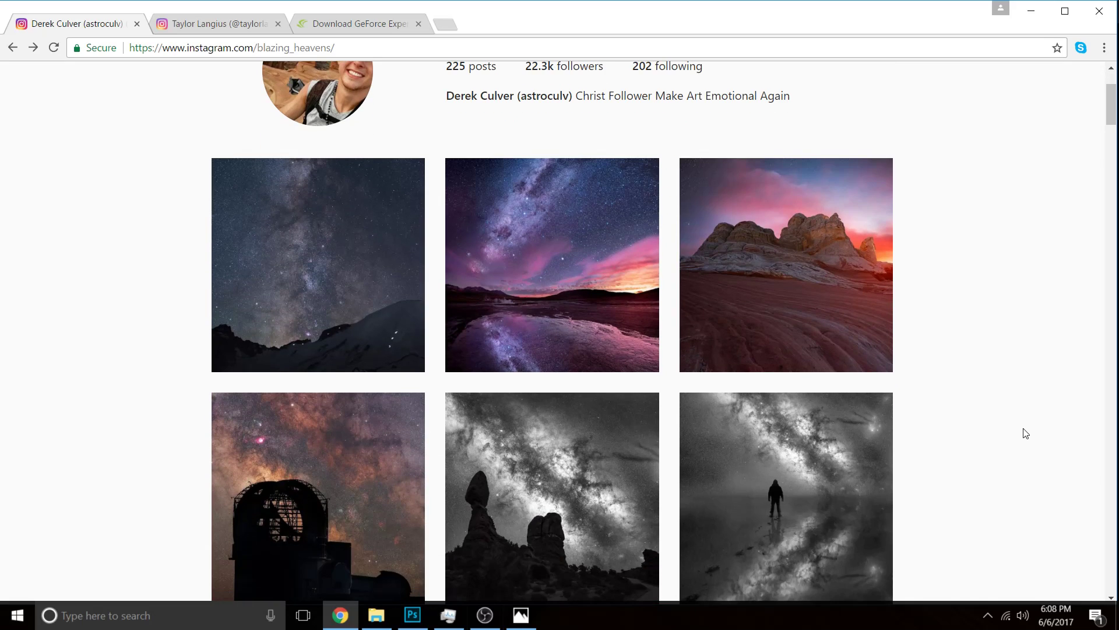
{"action": "scroll", "coordinate": [987, 437], "scroll_direction": "down", "scroll_amount": 3}
{"action": "scroll", "coordinate": [979, 437], "scroll_direction": "down", "scroll_amount": 2}
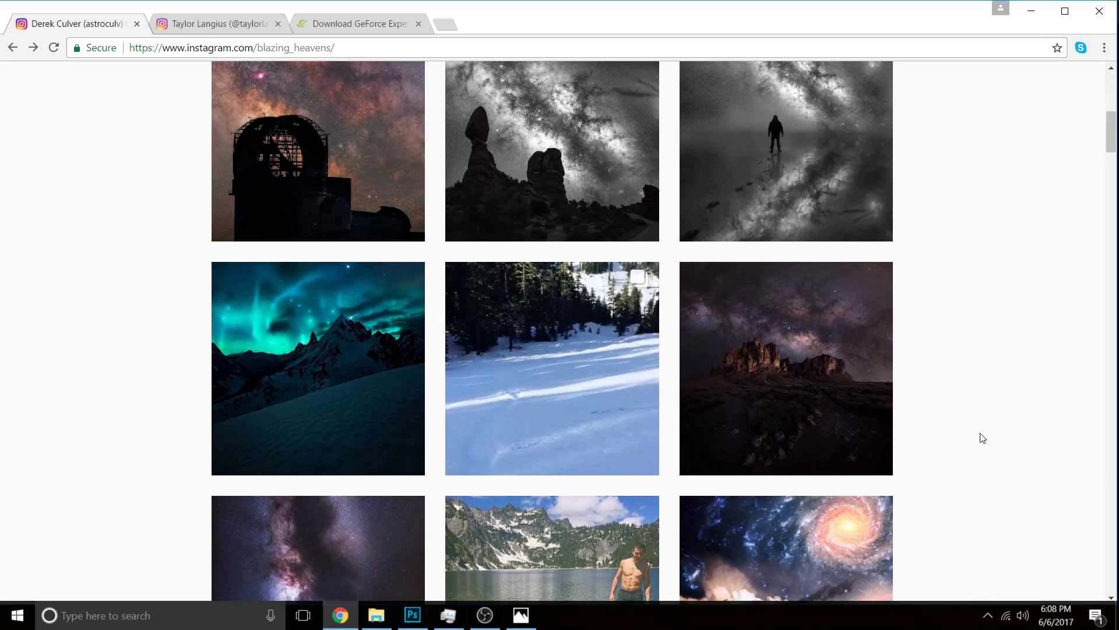
{"action": "scroll", "coordinate": [1010, 494], "scroll_direction": "up", "scroll_amount": 7}
{"action": "left_click_drag", "start_coordinate": [793, 242], "coordinate": [443, 244]}
{"action": "left_click", "coordinate": [474, 270]}
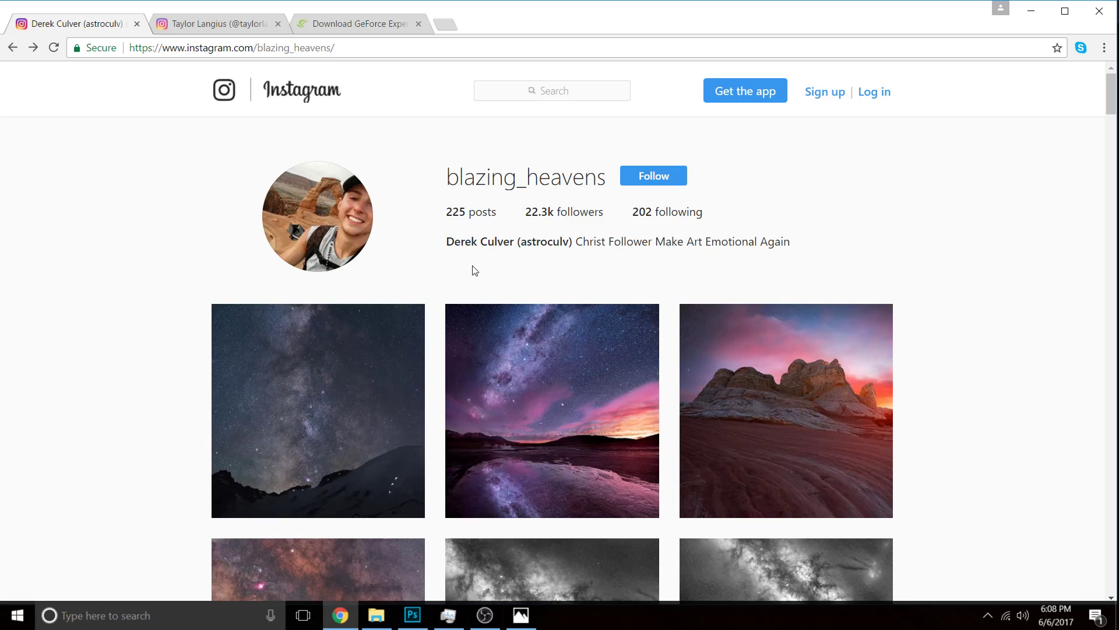
Browse the astrophotographer's grid down to the Milky Way bridge and lighthouse photos to examine the night-sky and composite work.
{"action": "scroll", "coordinate": [992, 362], "scroll_direction": "down", "scroll_amount": 2}
{"action": "scroll", "coordinate": [992, 395], "scroll_direction": "up", "scroll_amount": 2}
{"action": "scroll", "coordinate": [1029, 425], "scroll_direction": "down", "scroll_amount": 2}
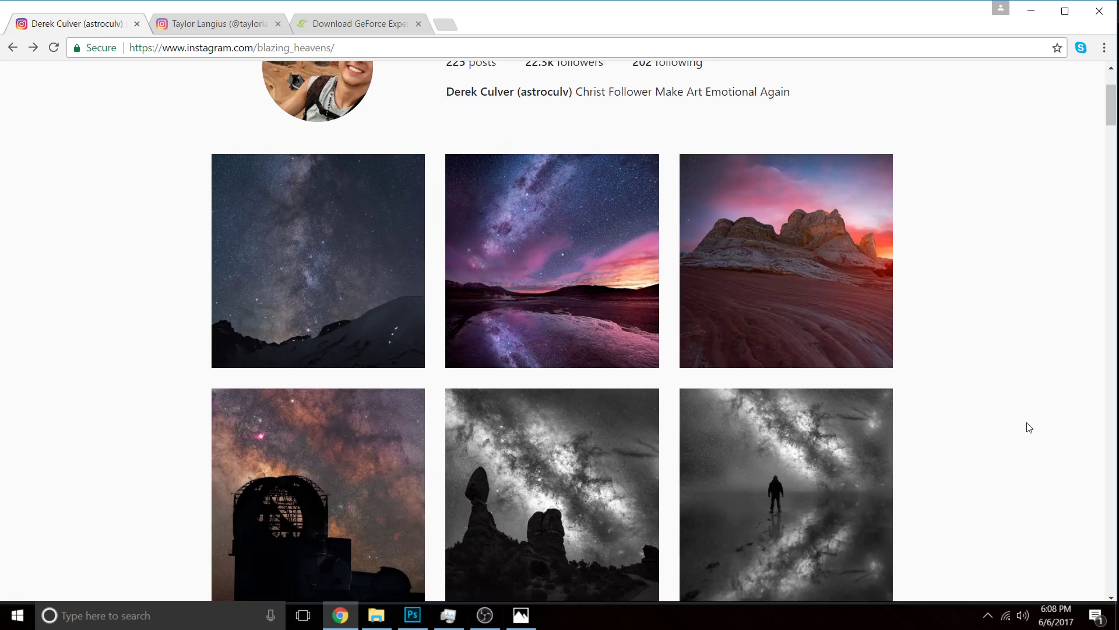
{"action": "scroll", "coordinate": [1029, 426], "scroll_direction": "down", "scroll_amount": 2}
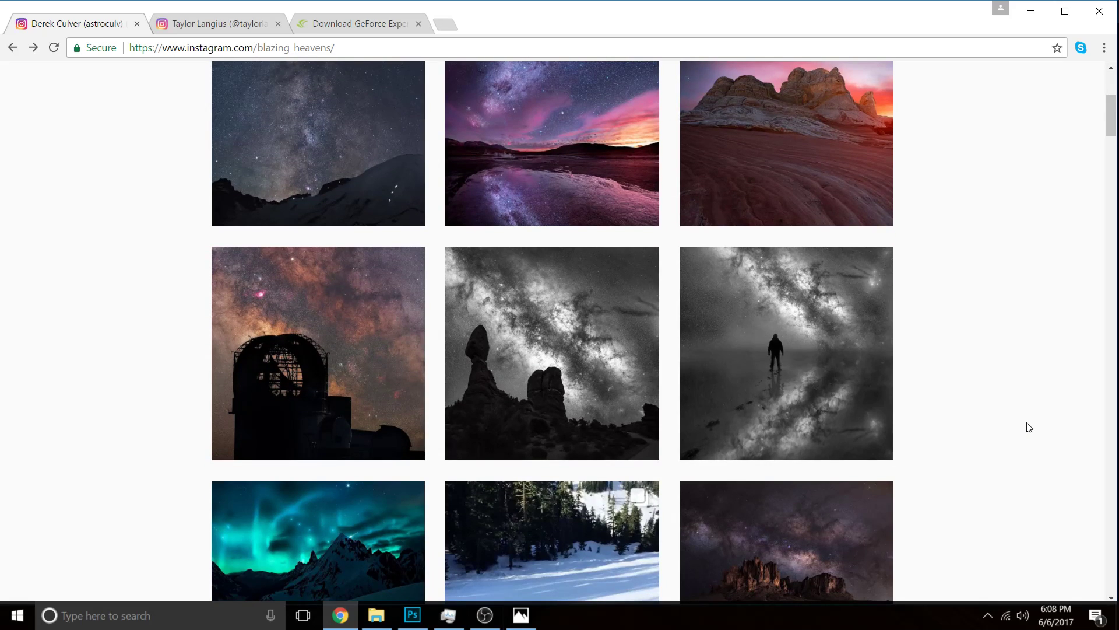
{"action": "scroll", "coordinate": [988, 414], "scroll_direction": "down", "scroll_amount": 2}
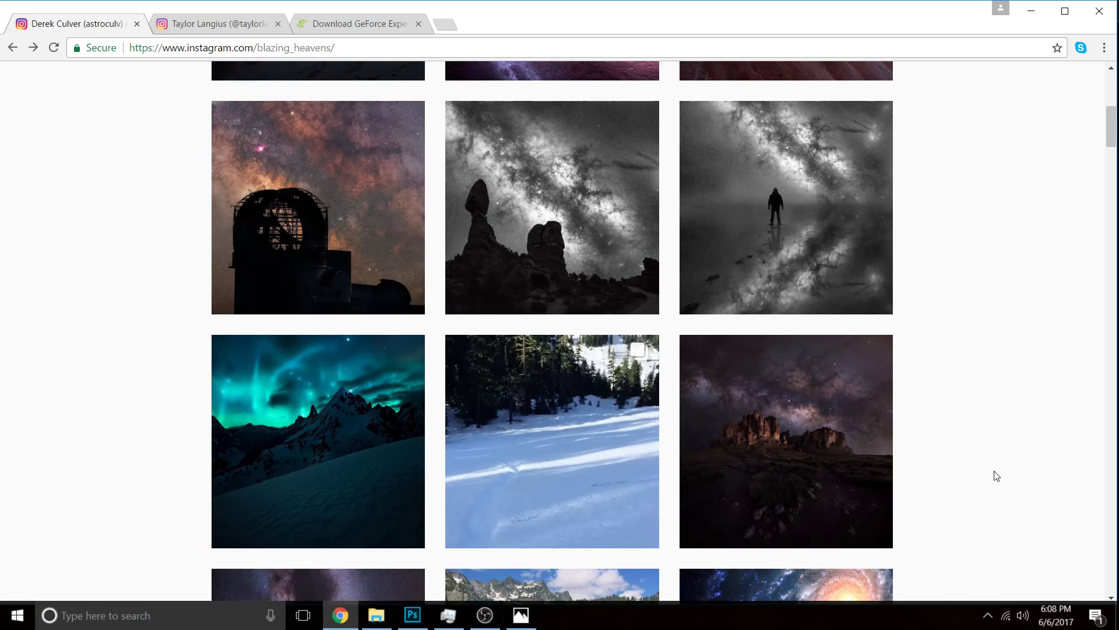
{"action": "scroll", "coordinate": [971, 469], "scroll_direction": "up", "scroll_amount": 8}
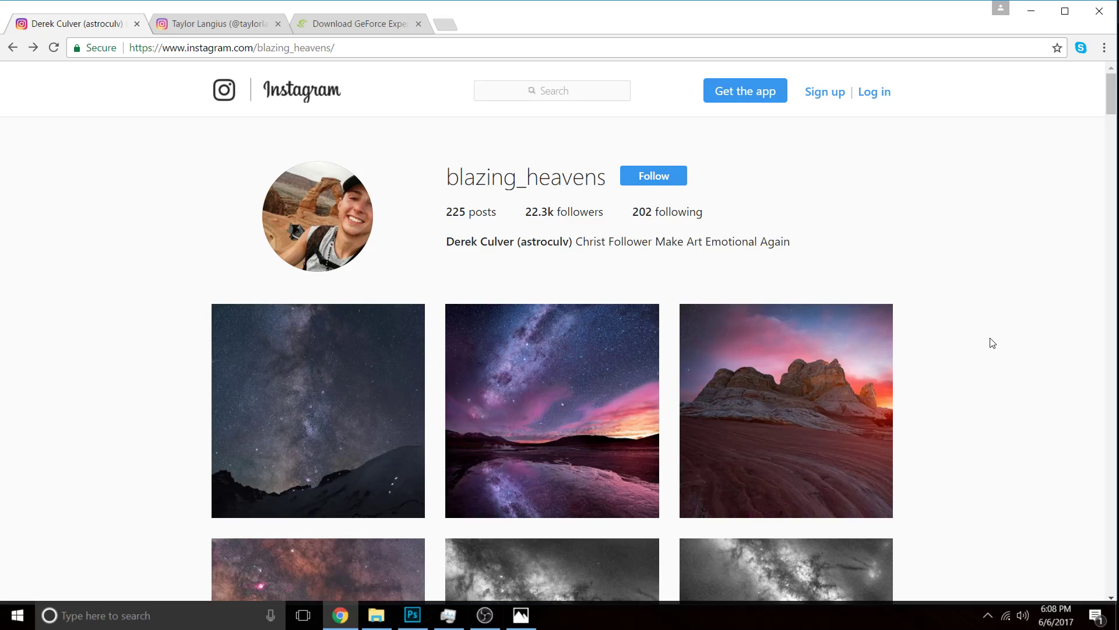
{"action": "scroll", "coordinate": [987, 370], "scroll_direction": "down", "scroll_amount": 10}
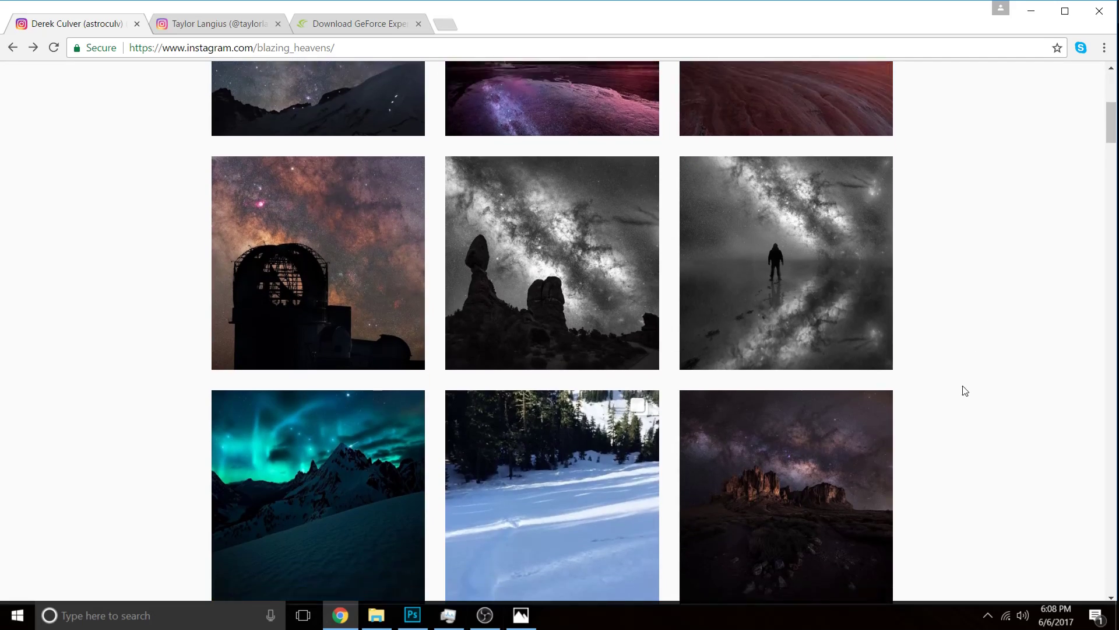
{"action": "scroll", "coordinate": [1031, 419], "scroll_direction": "up", "scroll_amount": 1}
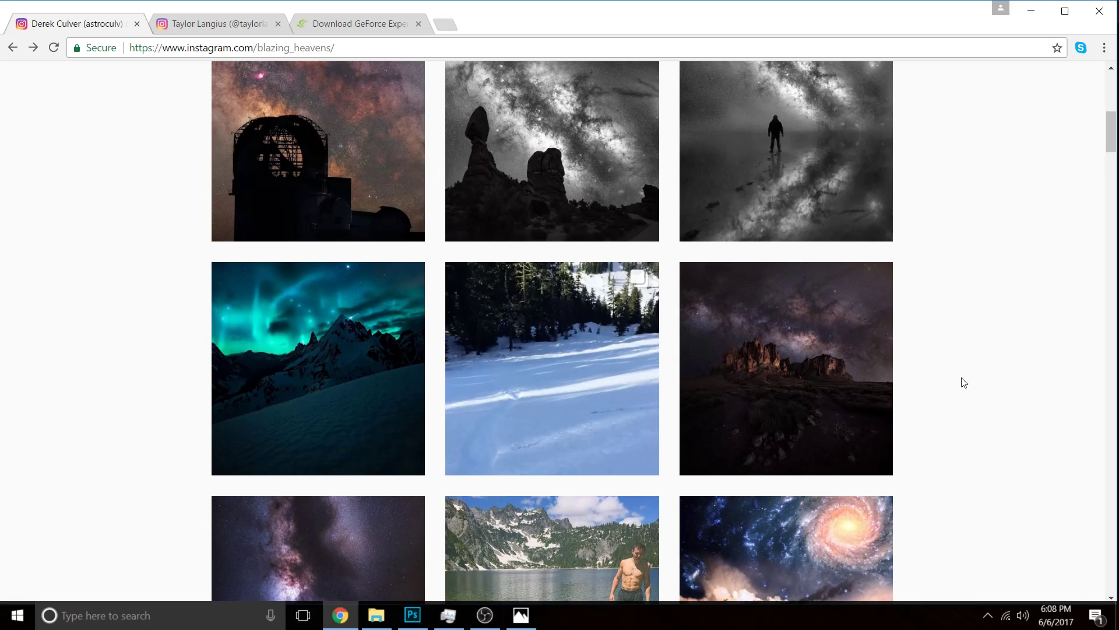
{"action": "scroll", "coordinate": [1017, 497], "scroll_direction": "down", "scroll_amount": 2}
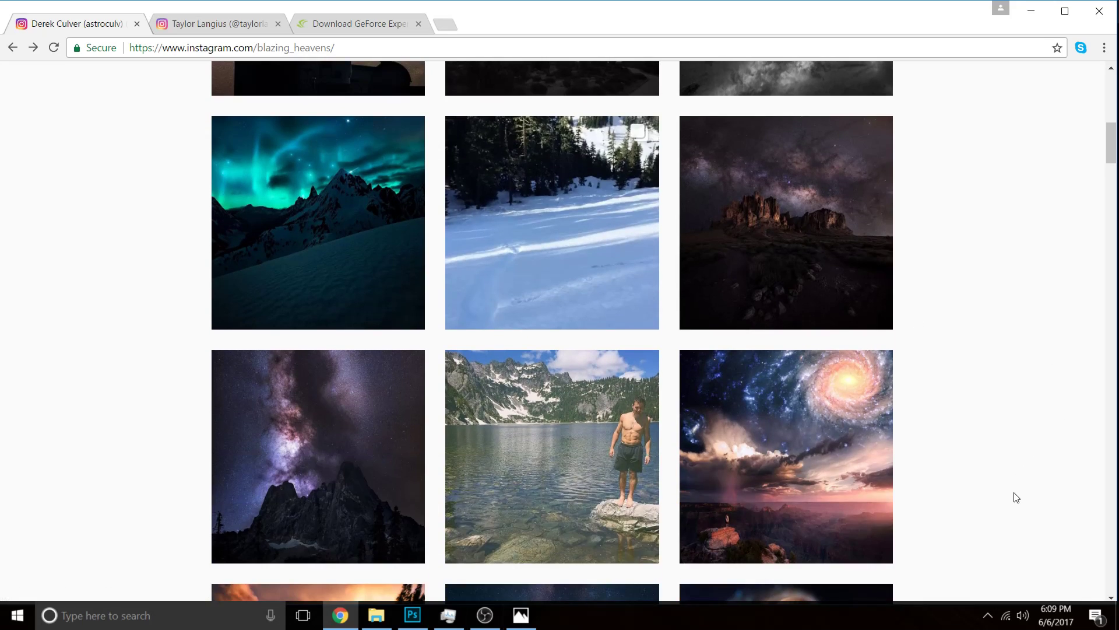
{"action": "scroll", "coordinate": [971, 537], "scroll_direction": "down", "scroll_amount": 1}
{"action": "scroll", "coordinate": [991, 379], "scroll_direction": "up", "scroll_amount": 9}
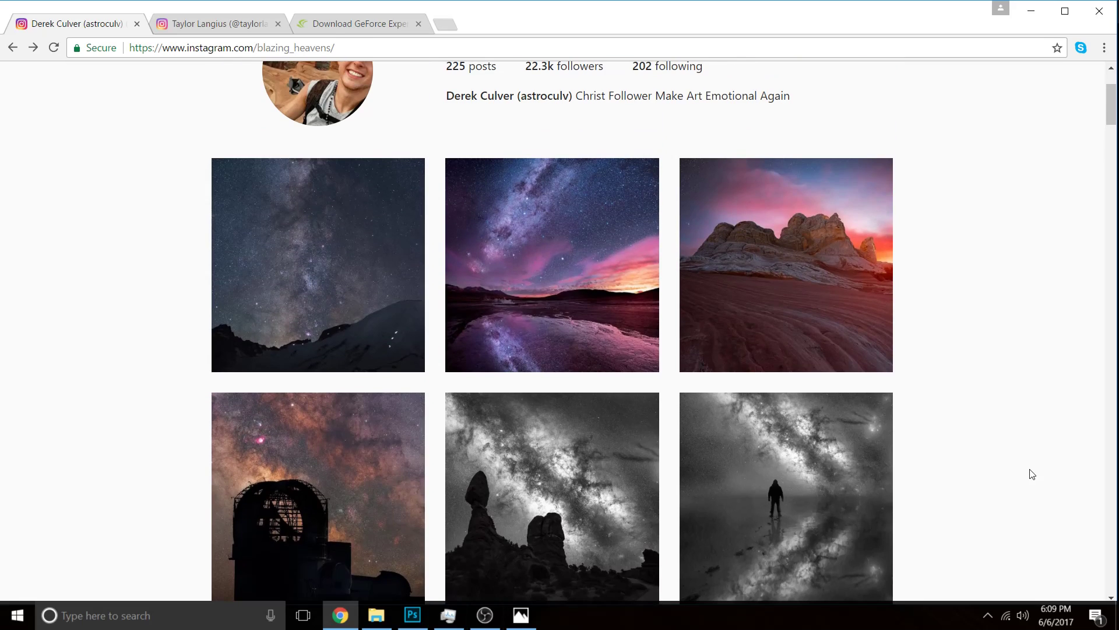
{"action": "scroll", "coordinate": [997, 495], "scroll_direction": "down", "scroll_amount": 2}
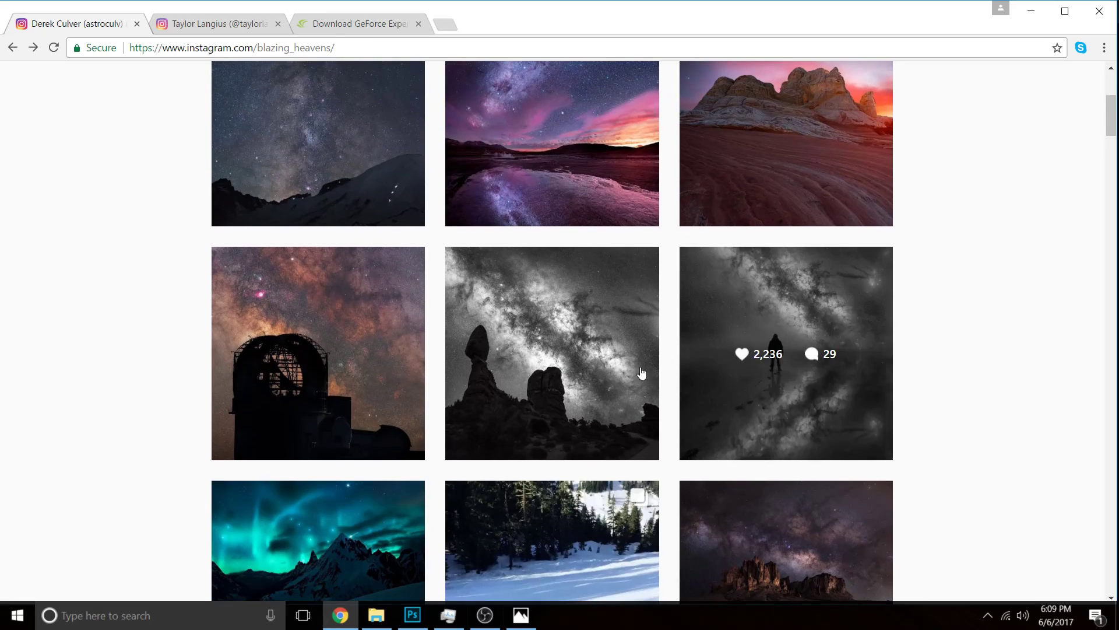
{"action": "scroll", "coordinate": [969, 413], "scroll_direction": "up", "scroll_amount": 2}
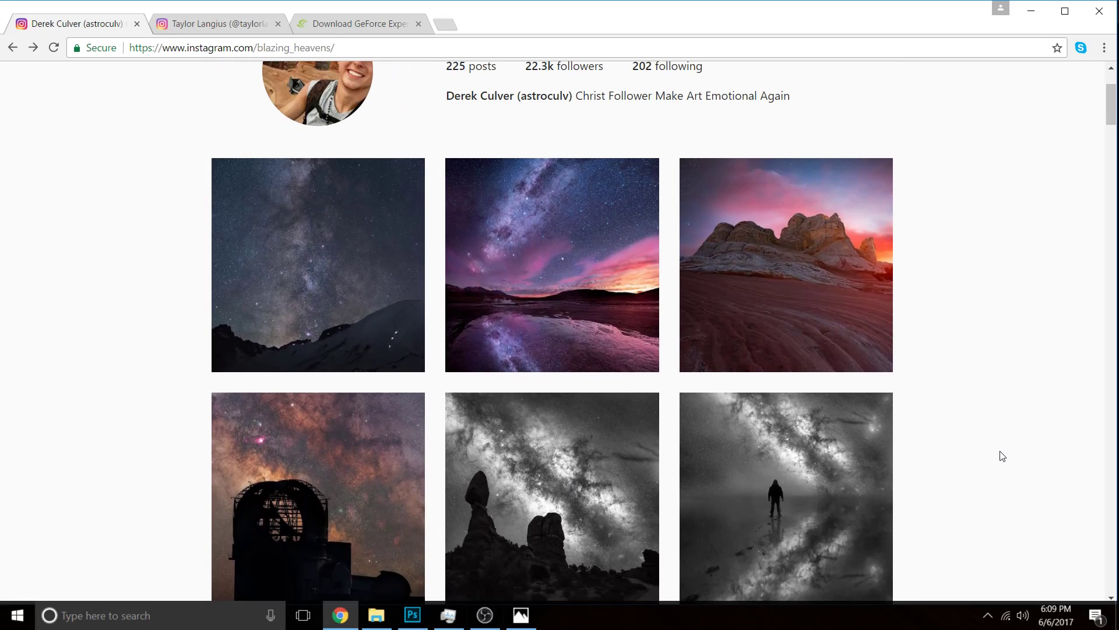
{"action": "scroll", "coordinate": [1001, 455], "scroll_direction": "down", "scroll_amount": 9}
{"action": "scroll", "coordinate": [985, 470], "scroll_direction": "down", "scroll_amount": 2}
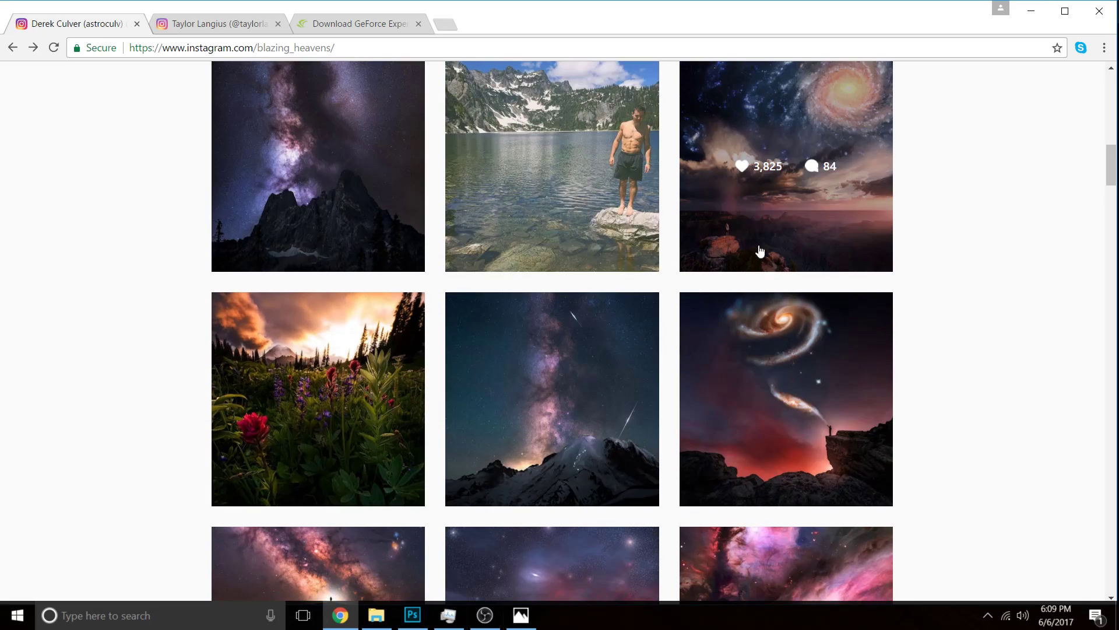
{"action": "scroll", "coordinate": [982, 490], "scroll_direction": "down", "scroll_amount": 7}
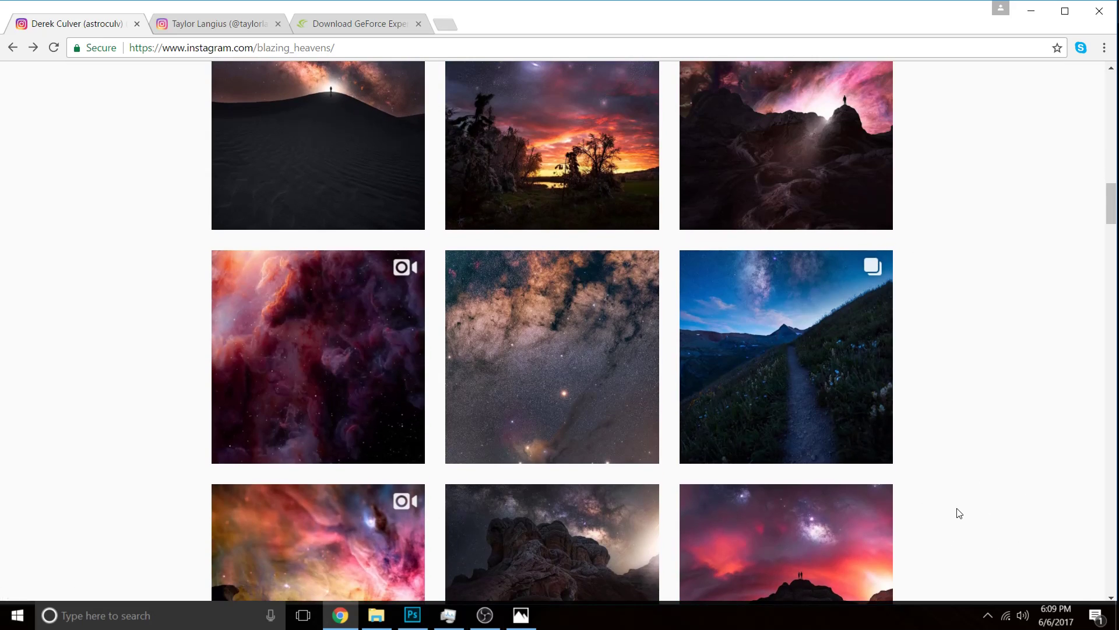
{"action": "scroll", "coordinate": [962, 513], "scroll_direction": "down", "scroll_amount": 5}
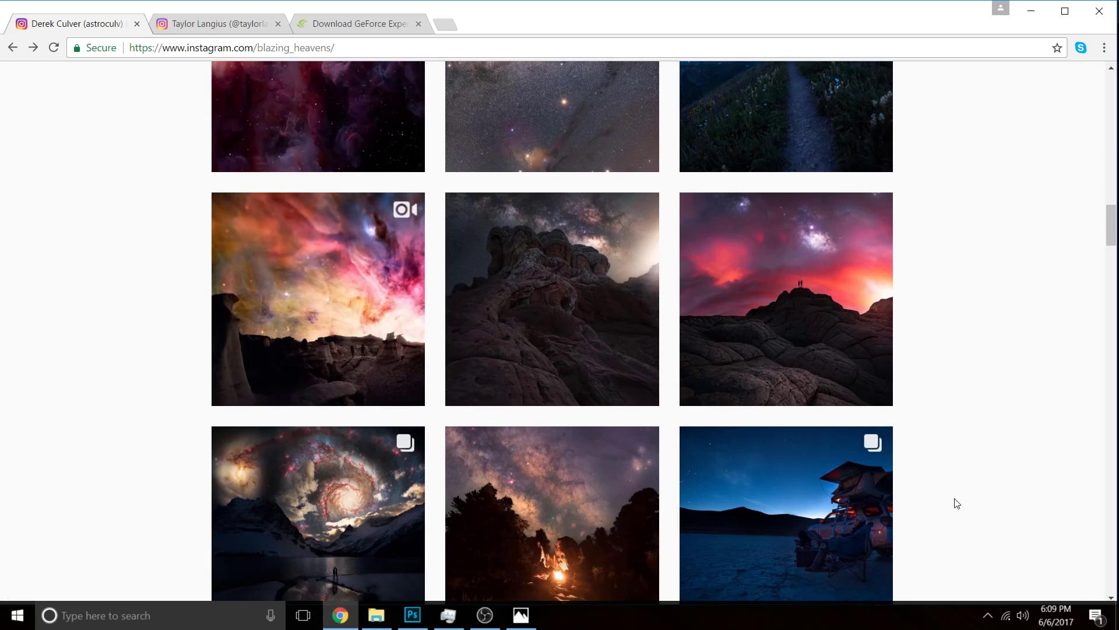
{"action": "scroll", "coordinate": [981, 499], "scroll_direction": "down", "scroll_amount": 4}
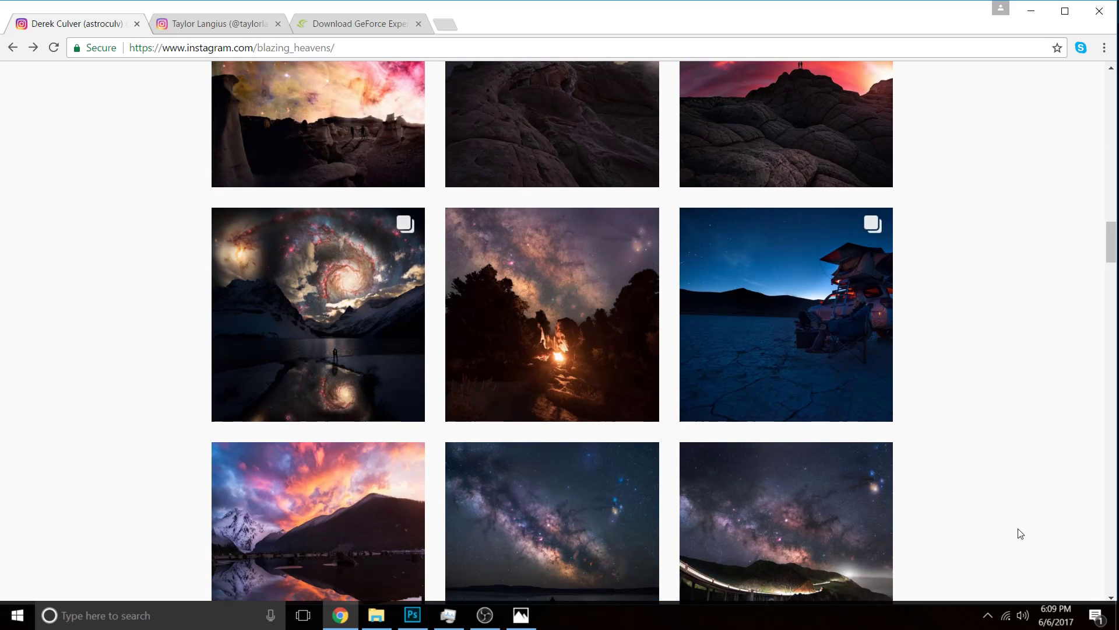
{"action": "scroll", "coordinate": [987, 497], "scroll_direction": "down", "scroll_amount": 4}
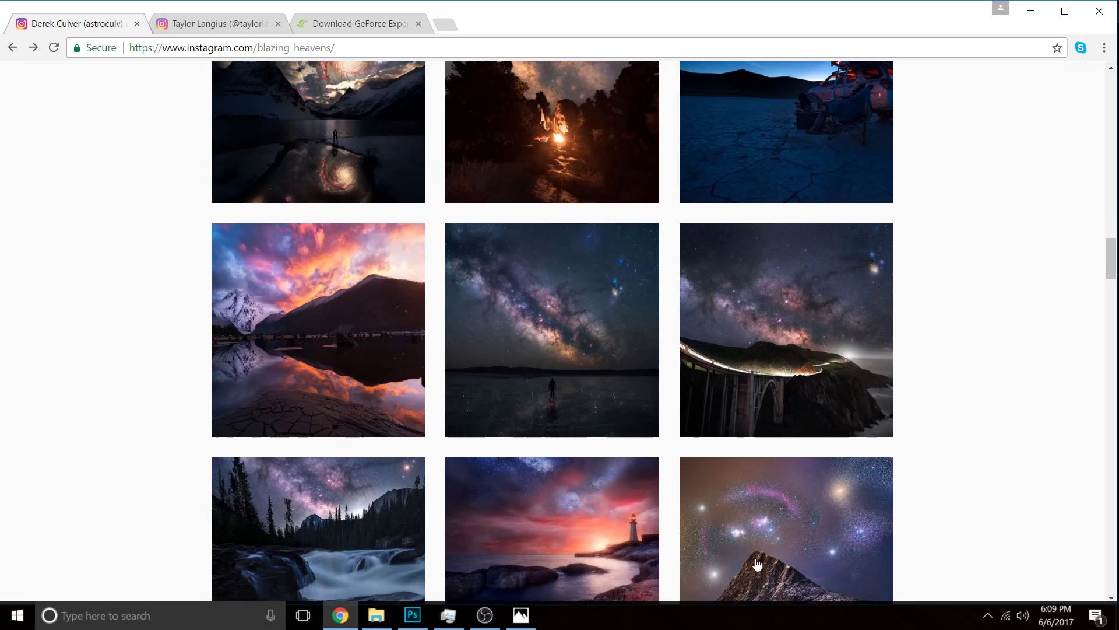
Check the OBS recording window, moving it slightly, and return to the Instagram profile in Chrome.
{"action": "left_click", "coordinate": [486, 616]}
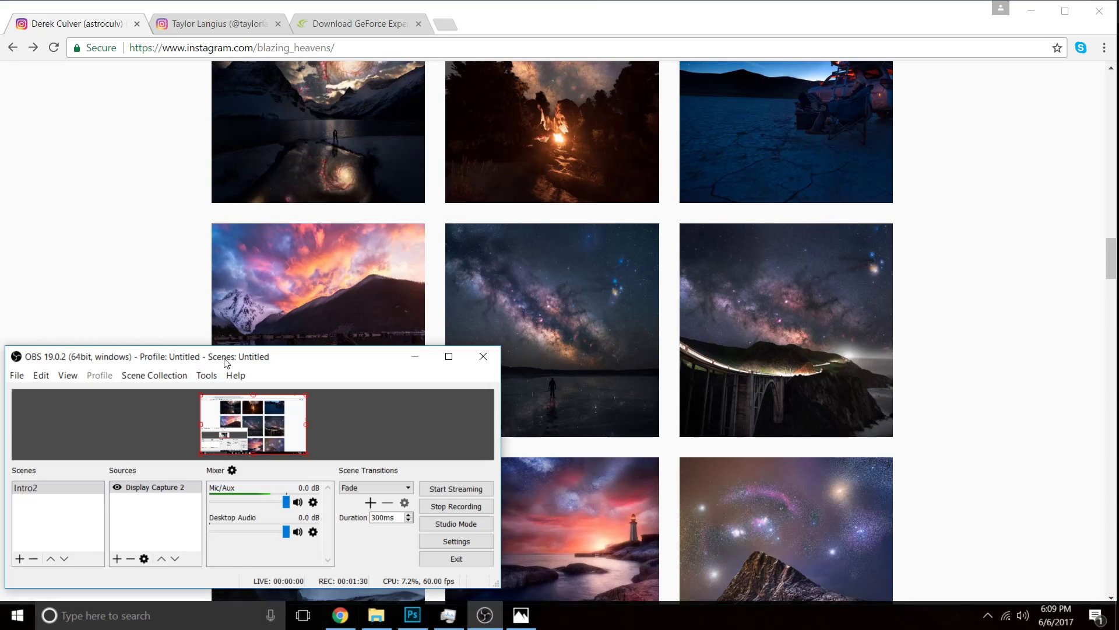
{"action": "mouse_move", "coordinate": [224, 357]}
{"action": "left_mouse_down"}
{"action": "mouse_move", "coordinate": [260, 359]}
{"action": "mouse_move", "coordinate": [215, 369]}
{"action": "left_mouse_up"}
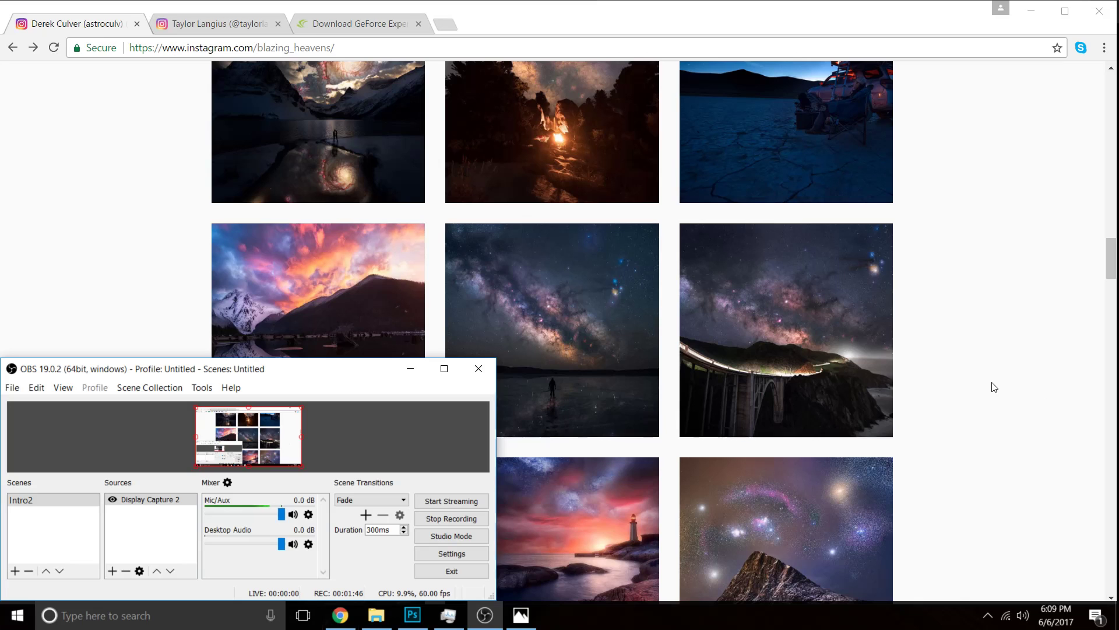
{"action": "left_click", "coordinate": [989, 396]}
Find and open the multi-image post of a spiral galaxy over a mountain lake, and examine its "dreamscape" series caption.
{"action": "scroll", "coordinate": [967, 427], "scroll_direction": "down", "scroll_amount": 10}
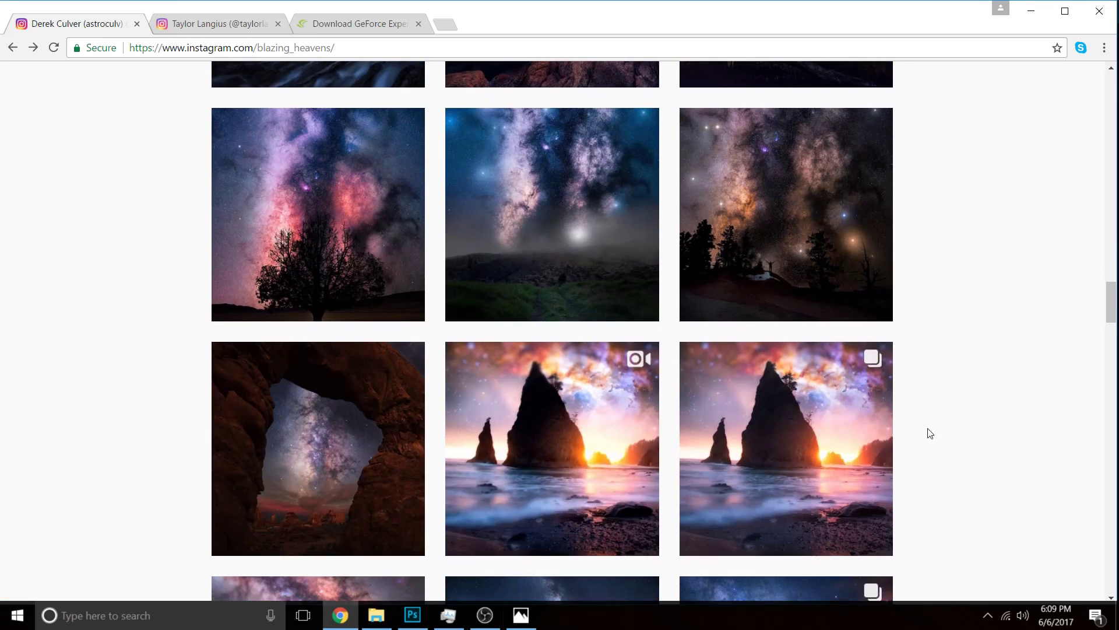
{"action": "scroll", "coordinate": [543, 250], "scroll_direction": "up", "scroll_amount": 1}
{"action": "scroll", "coordinate": [974, 383], "scroll_direction": "up", "scroll_amount": 12}
{"action": "scroll", "coordinate": [991, 396], "scroll_direction": "up", "scroll_amount": 5}
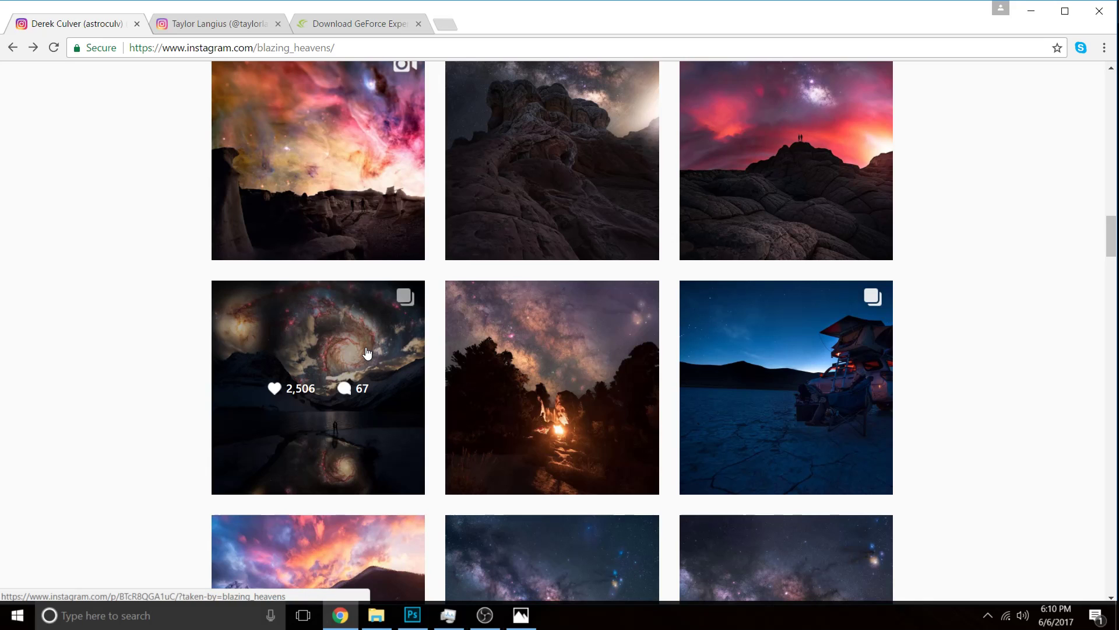
{"action": "left_click", "coordinate": [367, 350]}
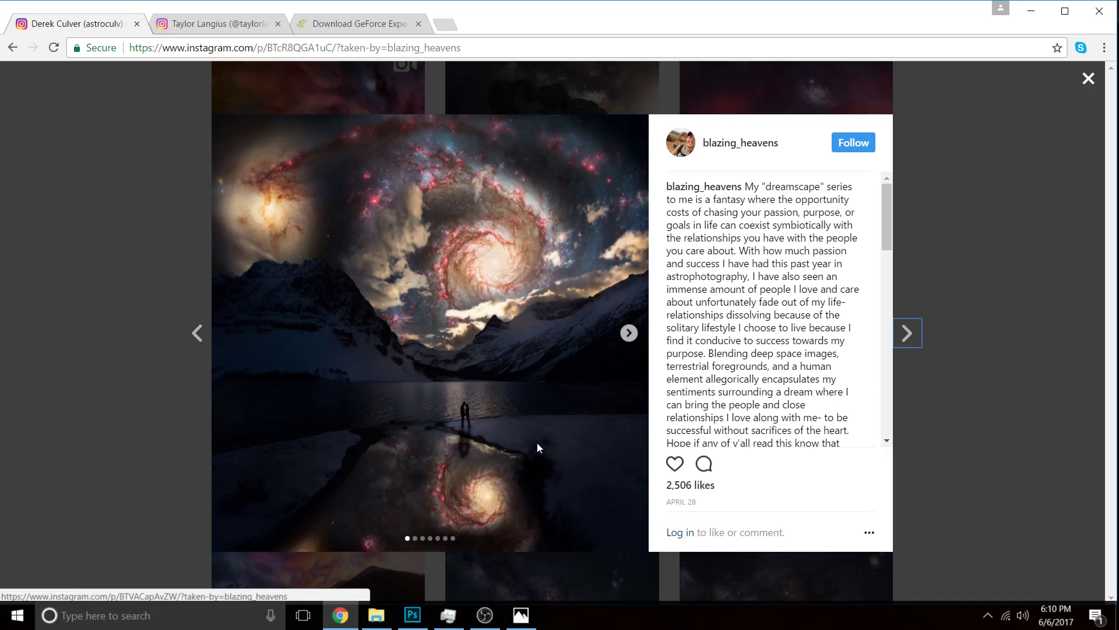
{"action": "left_click_drag", "start_coordinate": [746, 185], "coordinate": [739, 356]}
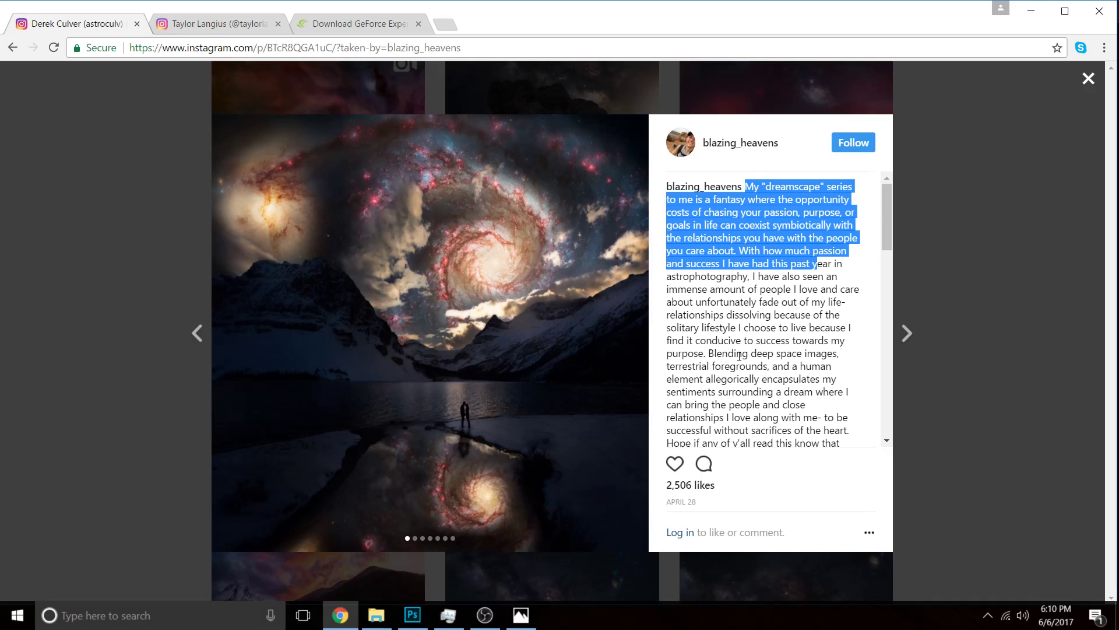
{"action": "left_click", "coordinate": [739, 356]}
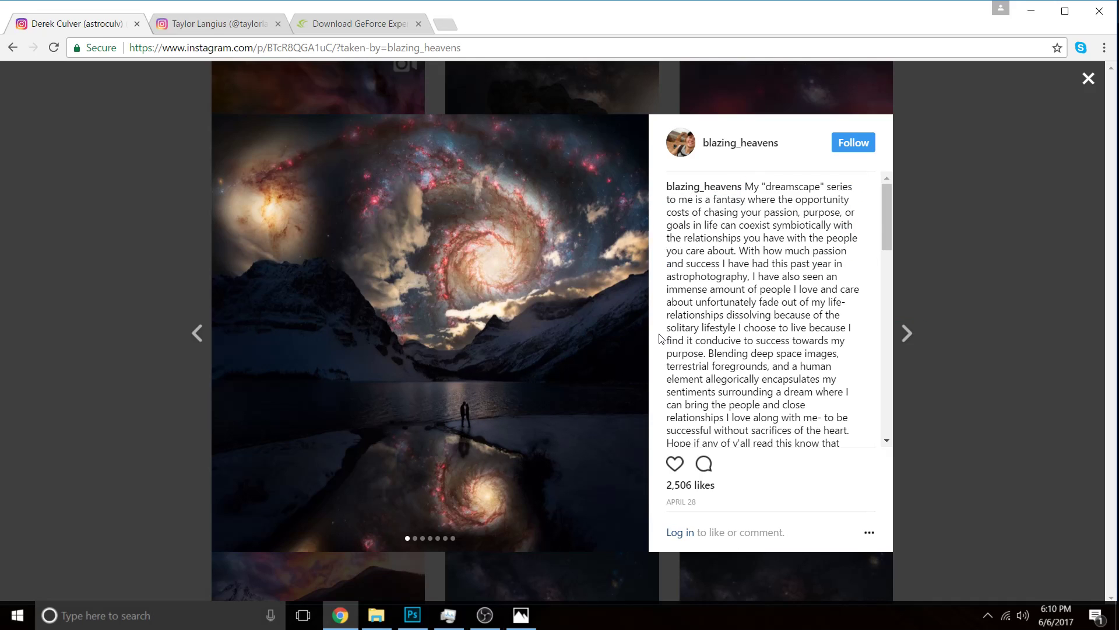
View the dreamscape post's images in sequence up to the fifth one, with blue stars above the clouds.
{"action": "left_click", "coordinate": [628, 333]}
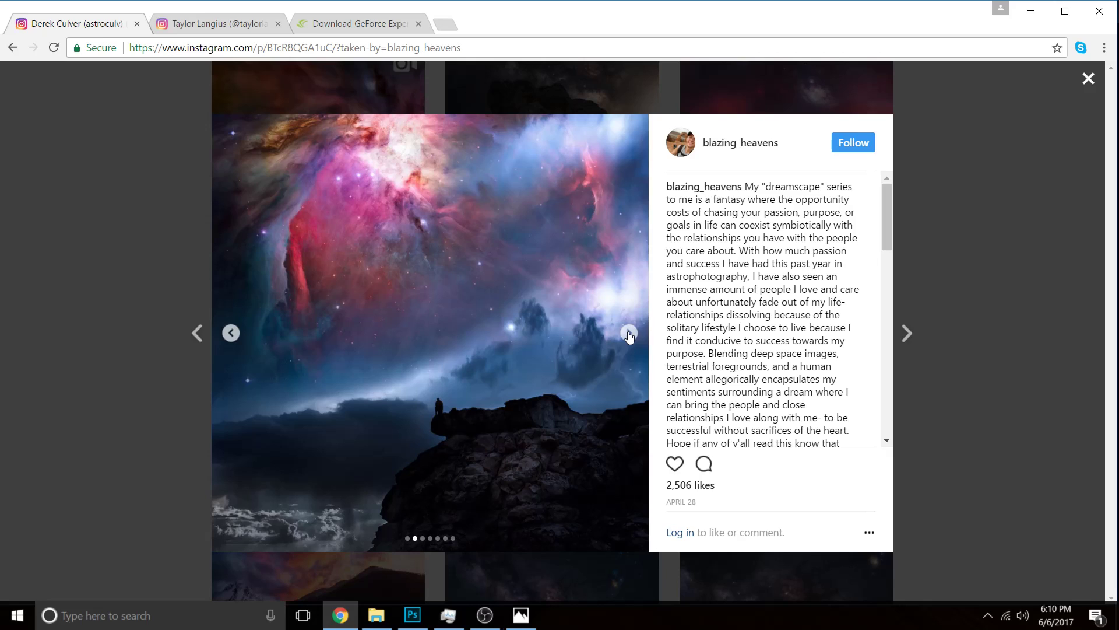
{"action": "left_click", "coordinate": [629, 333]}
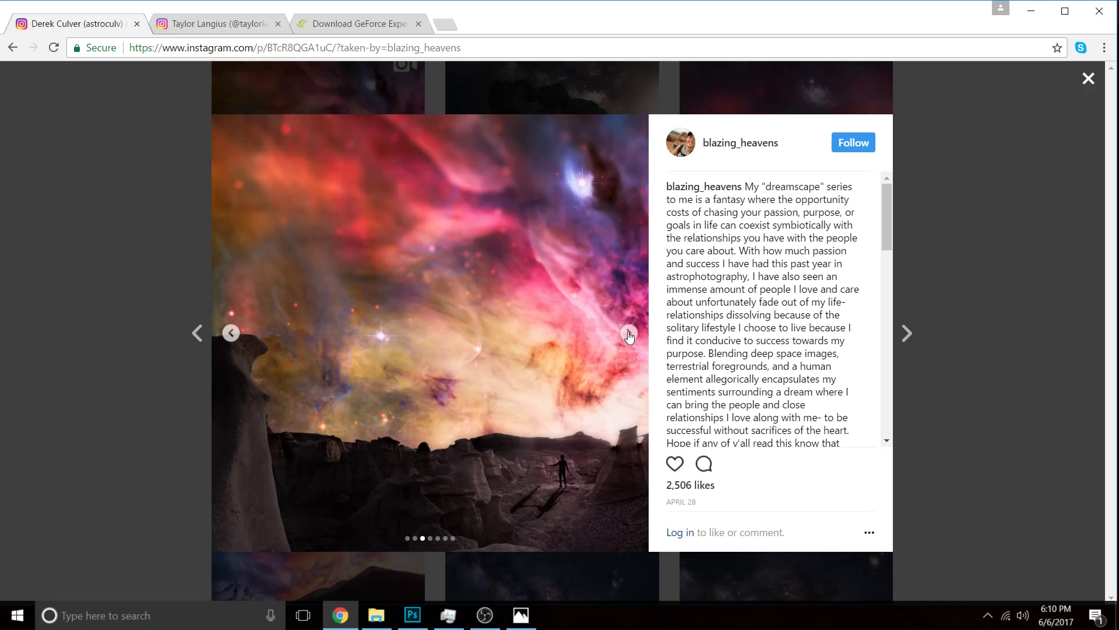
{"action": "left_click", "coordinate": [628, 333]}
{"action": "left_click", "coordinate": [628, 332]}
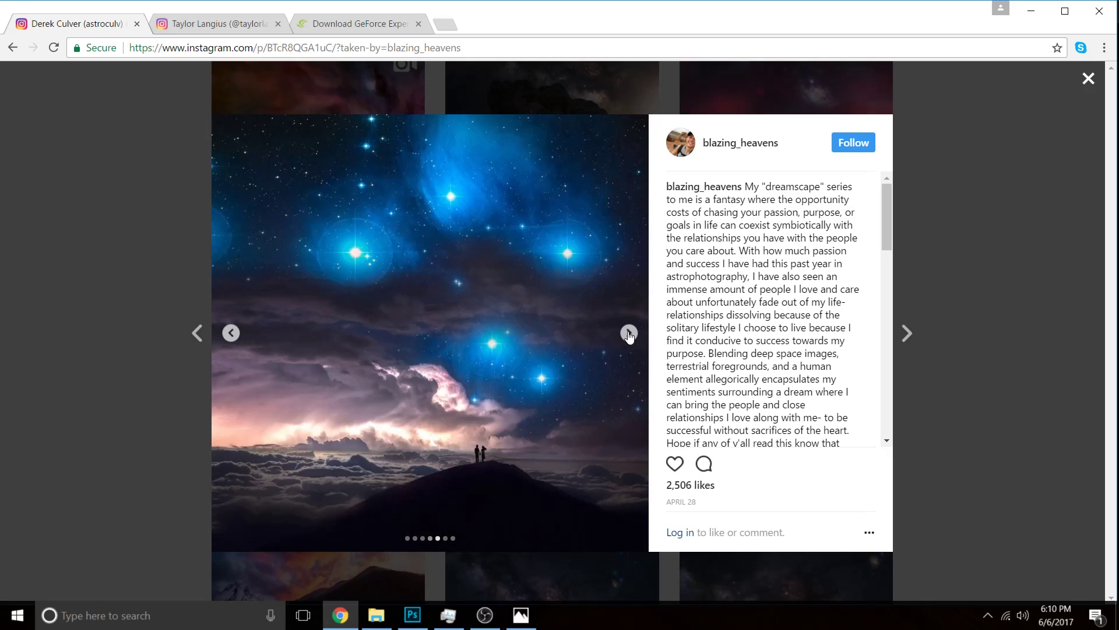
Glance at the sea arch photo in Photoshop, return to Chrome and examine the second photographer's Instagram profile header.
{"action": "left_click", "coordinate": [422, 622]}
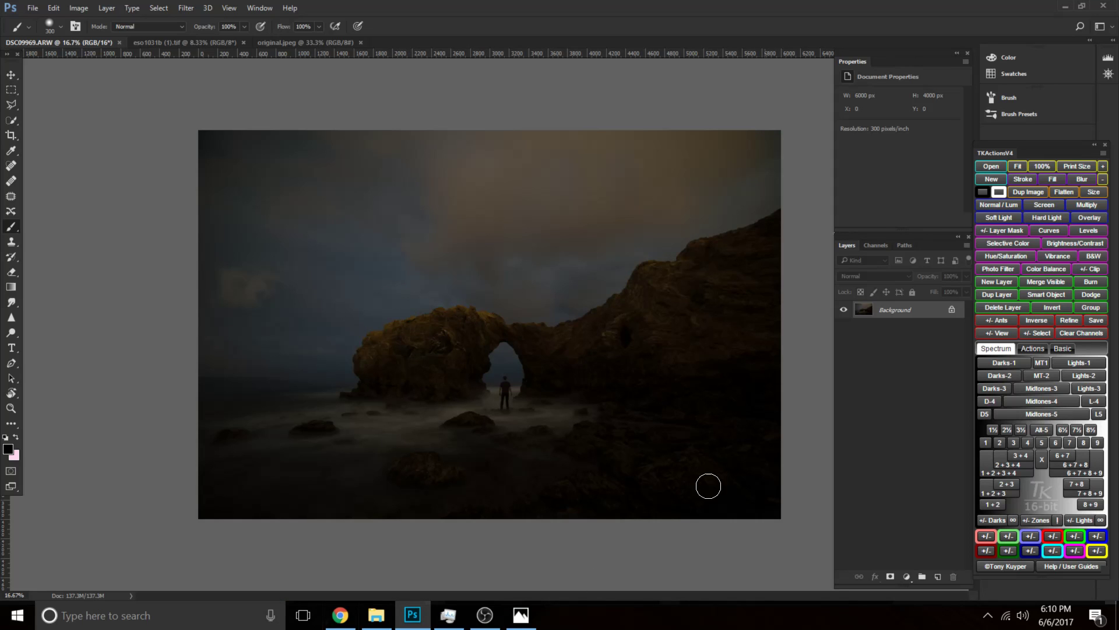
{"action": "left_click", "coordinate": [348, 615]}
{"action": "left_click", "coordinate": [220, 27]}
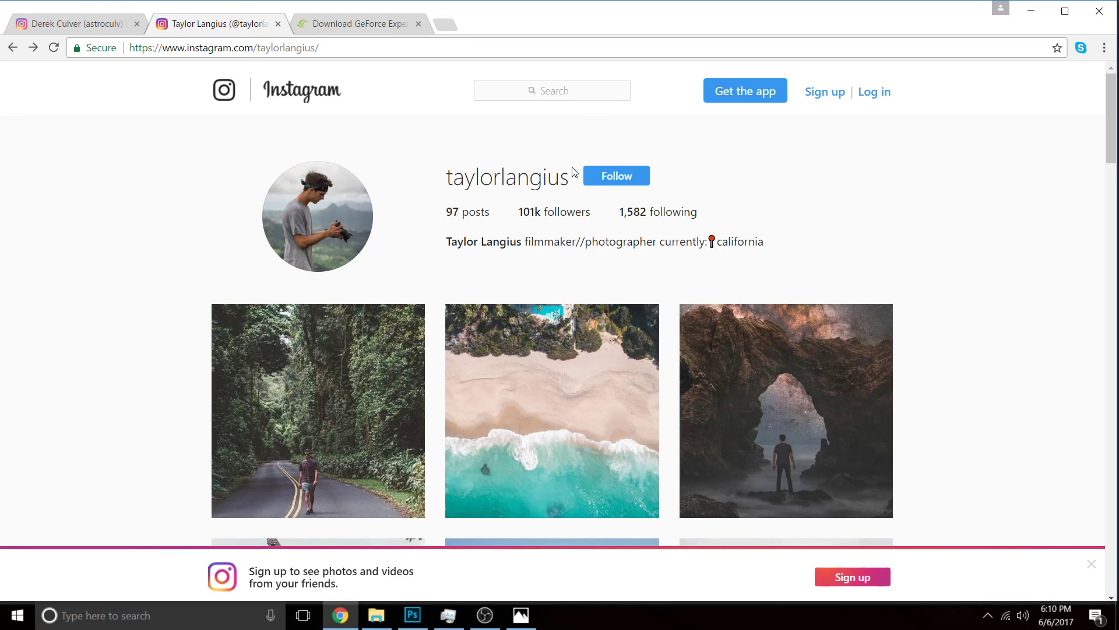
{"action": "left_click_drag", "start_coordinate": [559, 177], "coordinate": [474, 178]}
{"action": "left_click", "coordinate": [517, 183]}
{"action": "left_click_drag", "start_coordinate": [572, 182], "coordinate": [448, 180]}
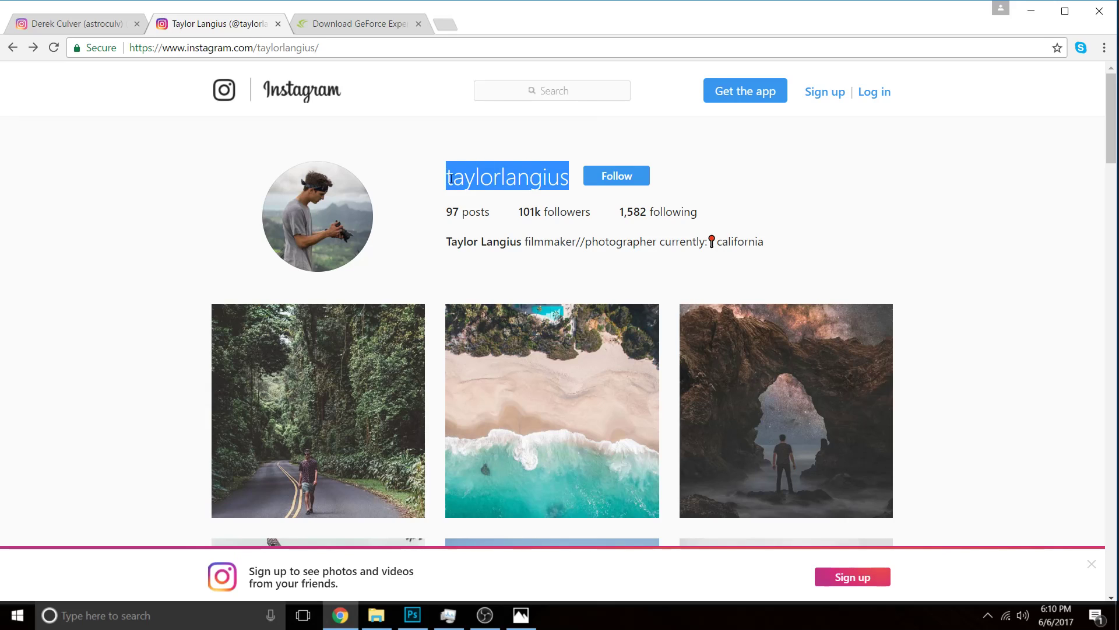
{"action": "left_click", "coordinate": [747, 230]}
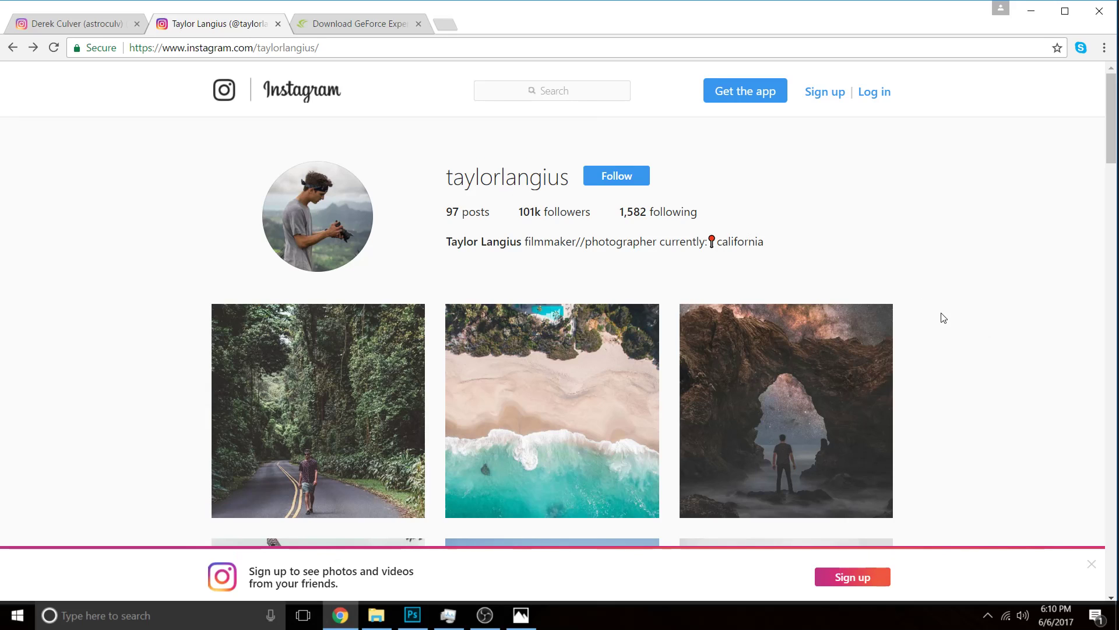
Browse the second photographer's feed and examine the post of a raised-arm silhouette under a pink starry sky.
{"action": "scroll", "coordinate": [979, 322], "scroll_direction": "down", "scroll_amount": 3}
{"action": "scroll", "coordinate": [907, 315], "scroll_direction": "up", "scroll_amount": 3}
{"action": "scroll", "coordinate": [987, 380], "scroll_direction": "down", "scroll_amount": 2}
{"action": "scroll", "coordinate": [921, 327], "scroll_direction": "down", "scroll_amount": 12}
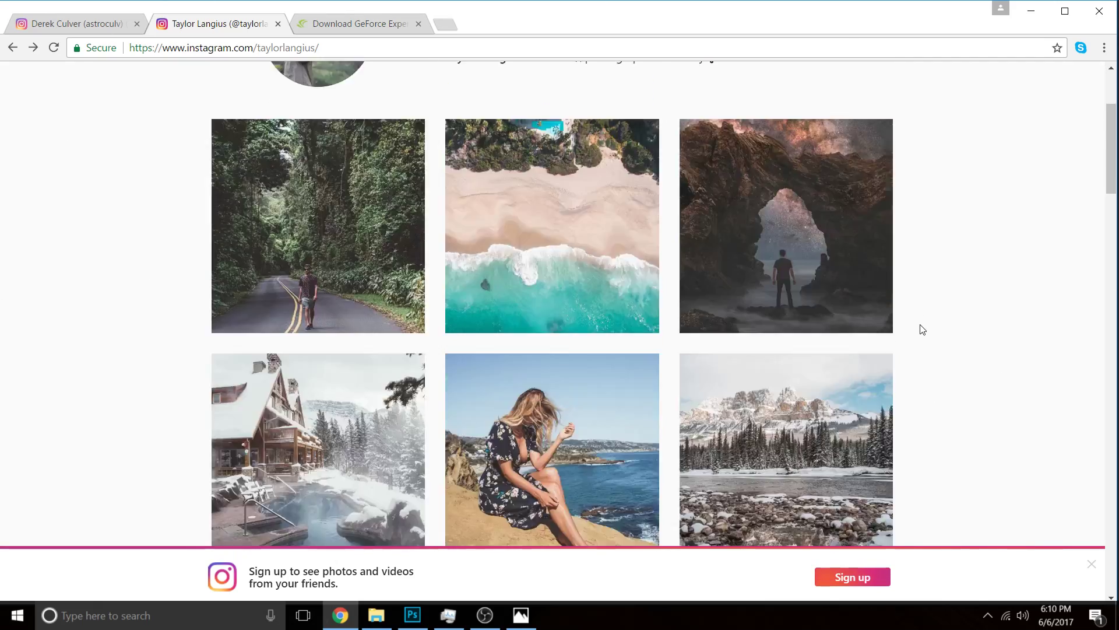
{"action": "scroll", "coordinate": [968, 376], "scroll_direction": "down", "scroll_amount": 15}
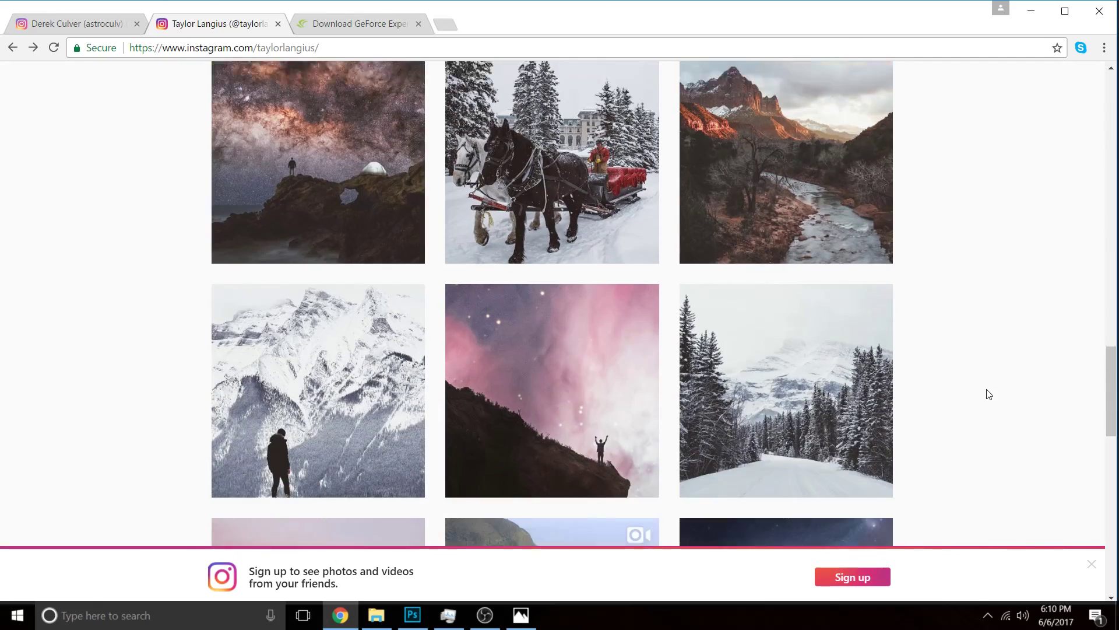
{"action": "scroll", "coordinate": [985, 393], "scroll_direction": "down", "scroll_amount": 4}
{"action": "scroll", "coordinate": [762, 313], "scroll_direction": "up", "scroll_amount": 1}
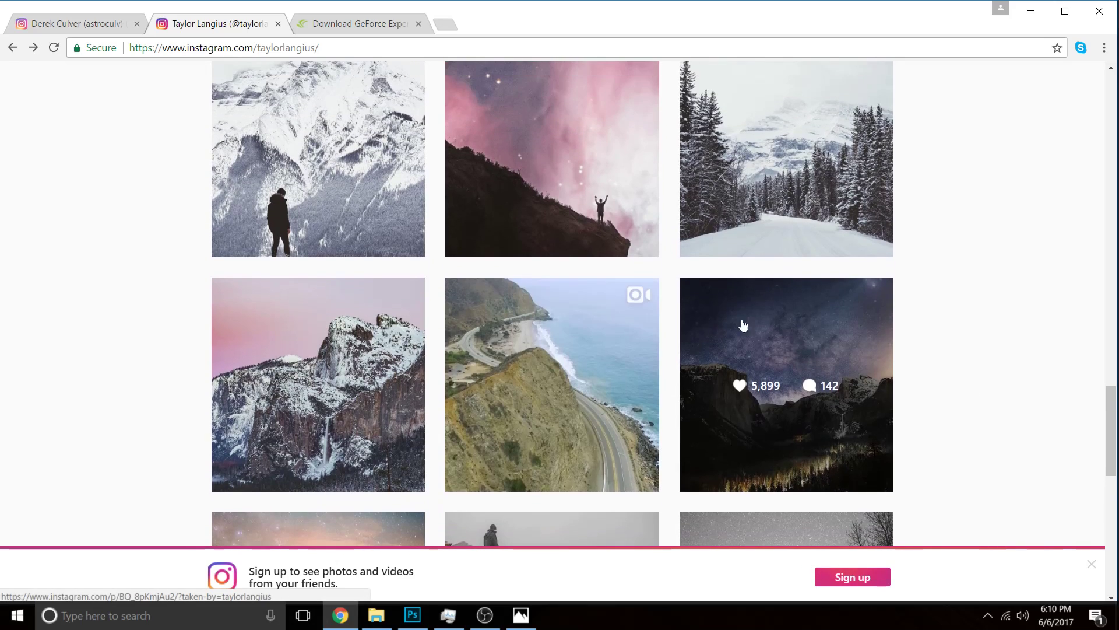
{"action": "scroll", "coordinate": [545, 175], "scroll_direction": "up", "scroll_amount": 1}
{"action": "left_click", "coordinate": [518, 180]}
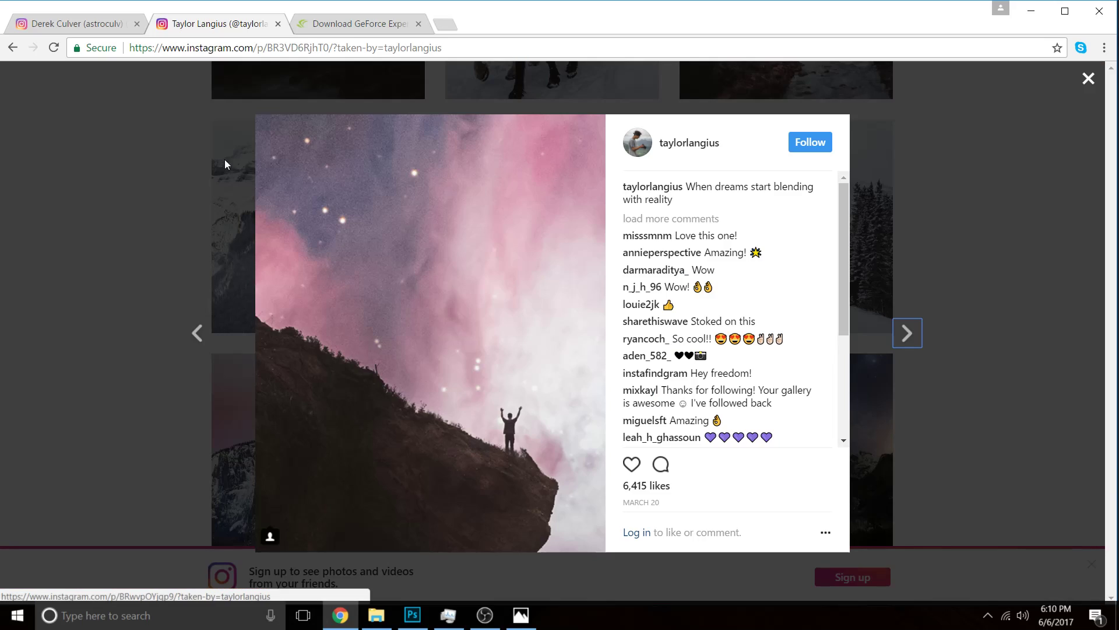
{"action": "left_click", "coordinate": [927, 261]}
Open the Yosemite National Park night composite post, examine its collaboration caption, and close it.
{"action": "scroll", "coordinate": [1019, 250], "scroll_direction": "down", "scroll_amount": 4}
{"action": "scroll", "coordinate": [1020, 251], "scroll_direction": "up", "scroll_amount": 4}
{"action": "left_click", "coordinate": [832, 250]}
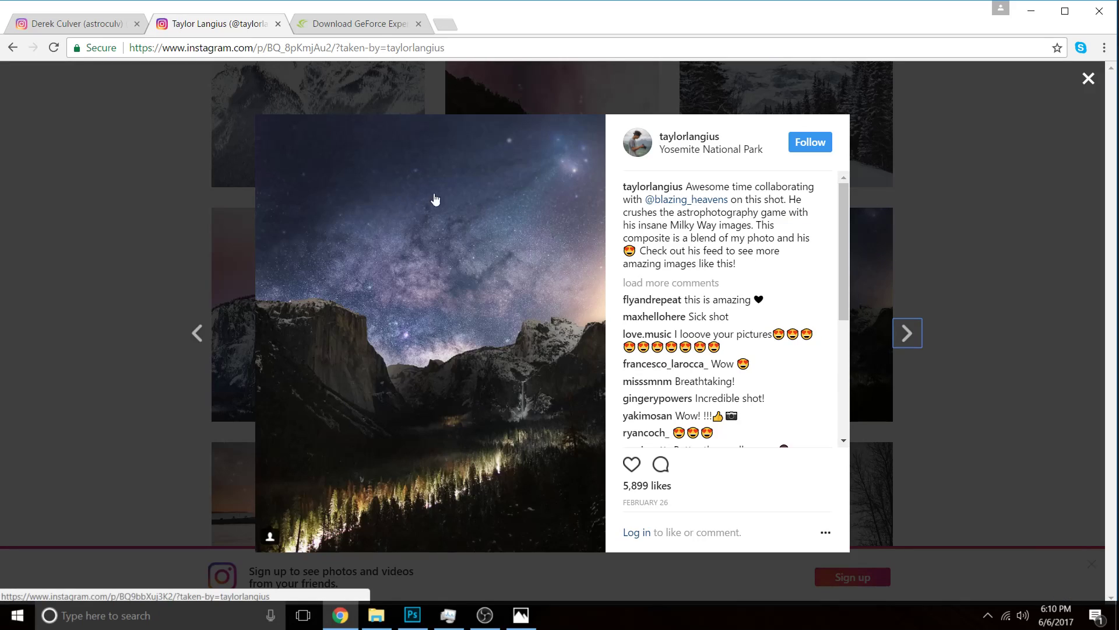
{"action": "left_click", "coordinate": [979, 225]}
Find and examine the Oahu post of a figure on a cliff beneath the orange Milky Way, and close it.
{"action": "scroll", "coordinate": [966, 384], "scroll_direction": "down", "scroll_amount": 5}
{"action": "scroll", "coordinate": [968, 386], "scroll_direction": "up", "scroll_amount": 6}
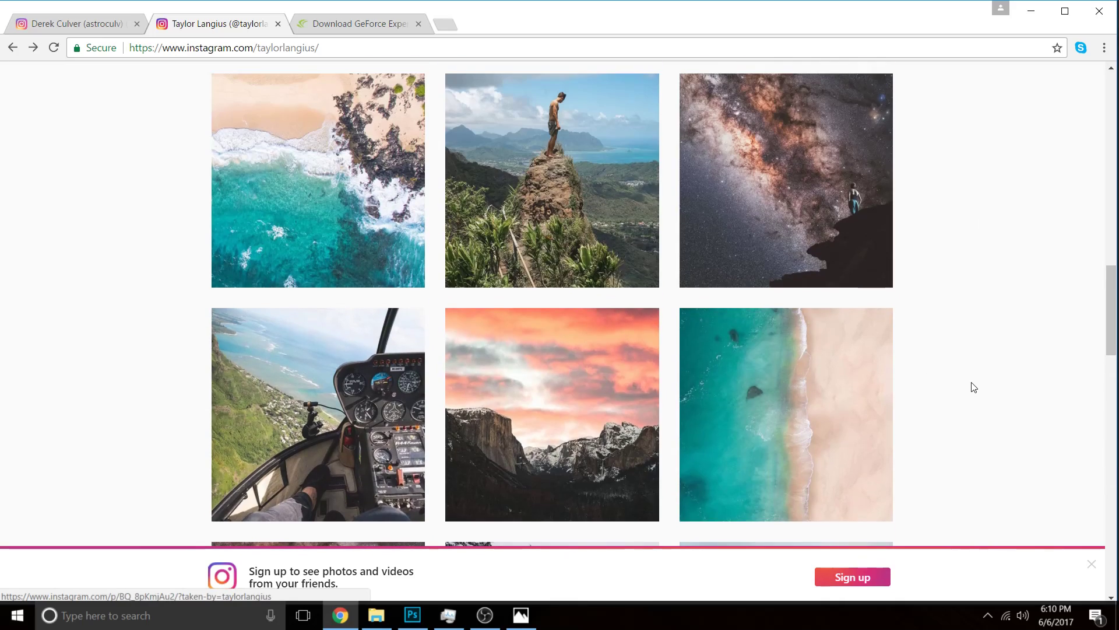
{"action": "left_click", "coordinate": [808, 352]}
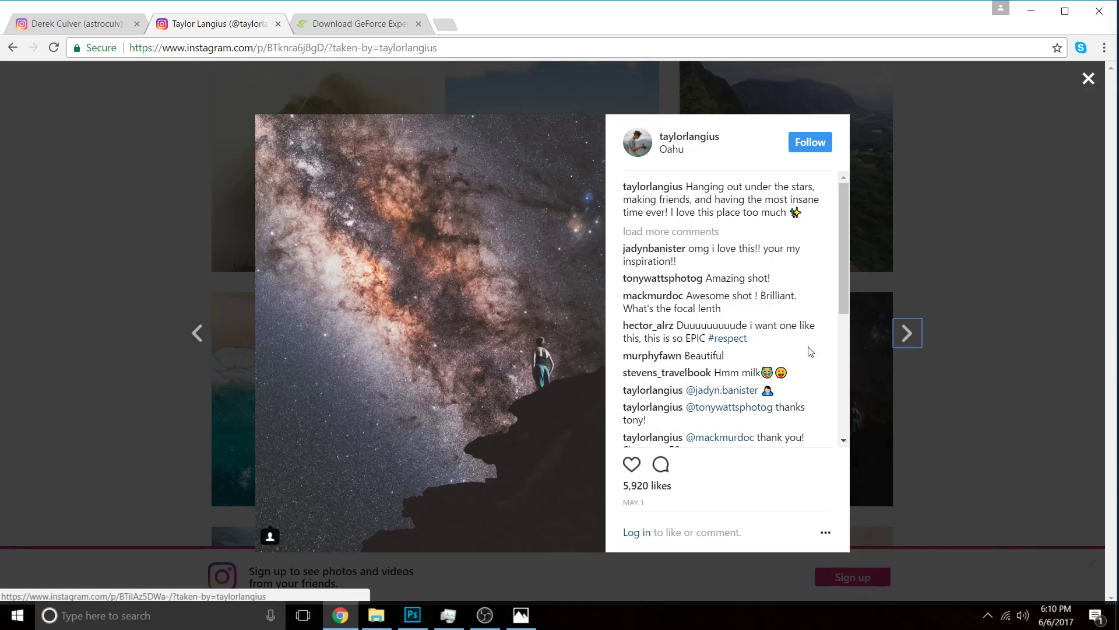
{"action": "key", "text": "Escape"}
Return through the remaining feed photos to the second photographer's profile header and examine the account name.
{"action": "scroll", "coordinate": [45, 243], "scroll_direction": "up", "scroll_amount": 5}
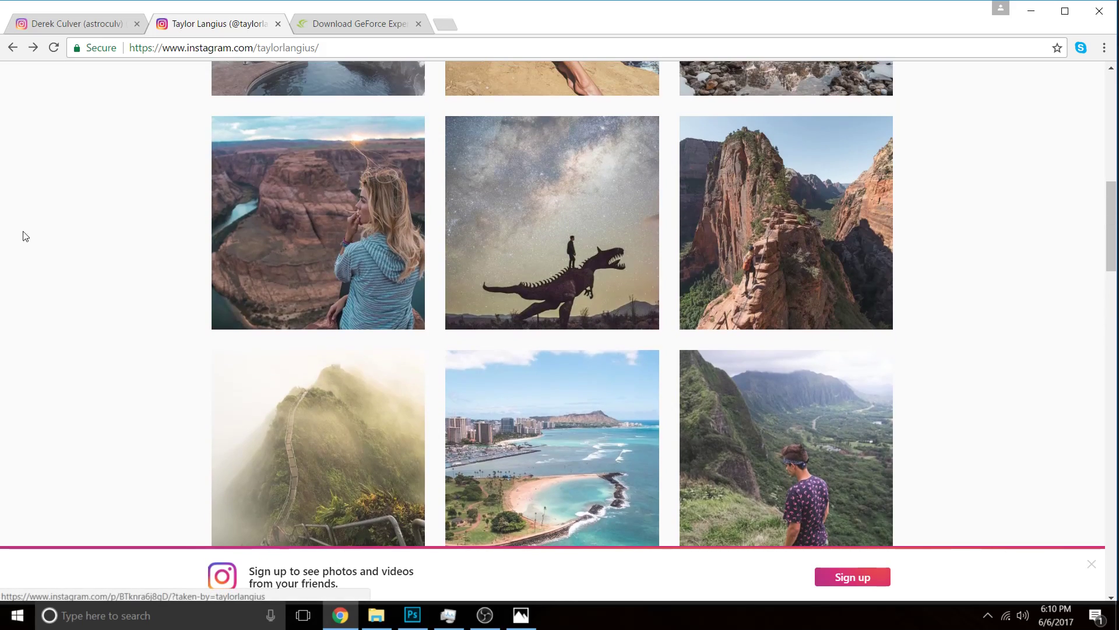
{"action": "scroll", "coordinate": [542, 367], "scroll_direction": "up", "scroll_amount": 5}
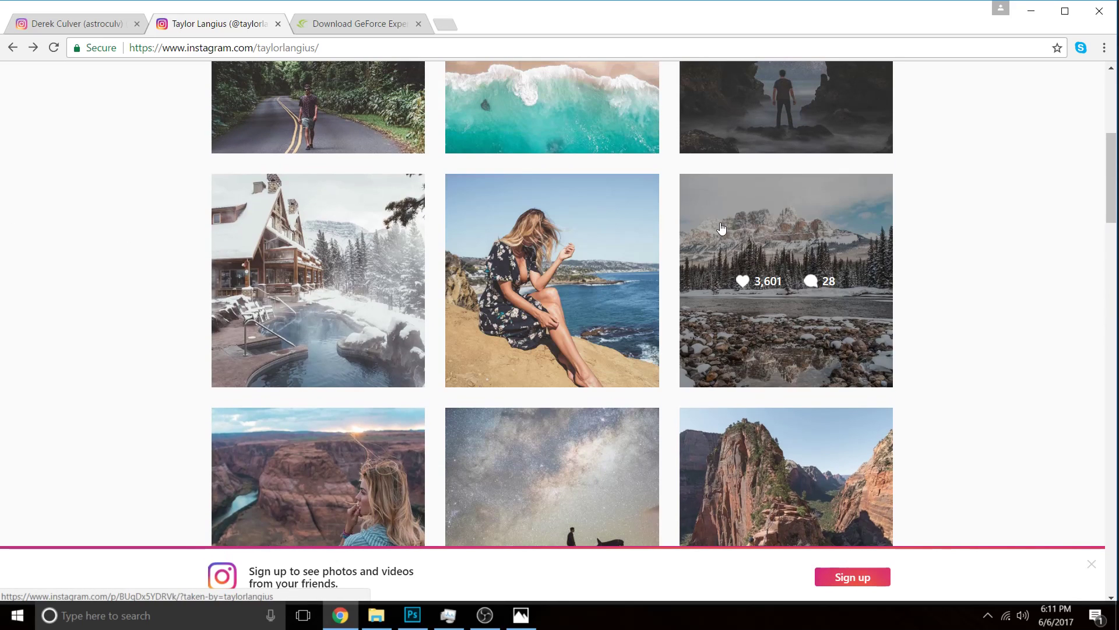
{"action": "scroll", "coordinate": [767, 243], "scroll_direction": "up", "scroll_amount": 1}
{"action": "scroll", "coordinate": [842, 295], "scroll_direction": "up", "scroll_amount": 5}
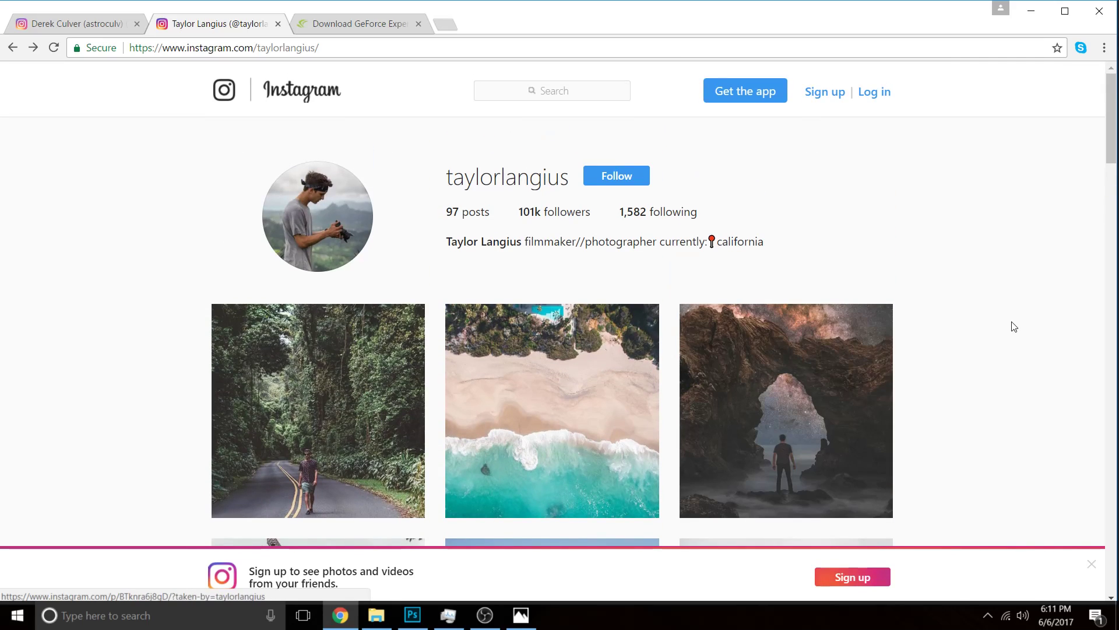
{"action": "mouse_move", "coordinate": [568, 177]}
{"action": "left_mouse_down"}
{"action": "mouse_move", "coordinate": [530, 177]}
{"action": "mouse_move", "coordinate": [560, 177]}
{"action": "left_mouse_up"}
{"action": "left_click", "coordinate": [500, 178]}
Switch to the first photographer's Instagram page, close the open dreamscape post, and look back through the earlier feed photos.
{"action": "left_click", "coordinate": [77, 26]}
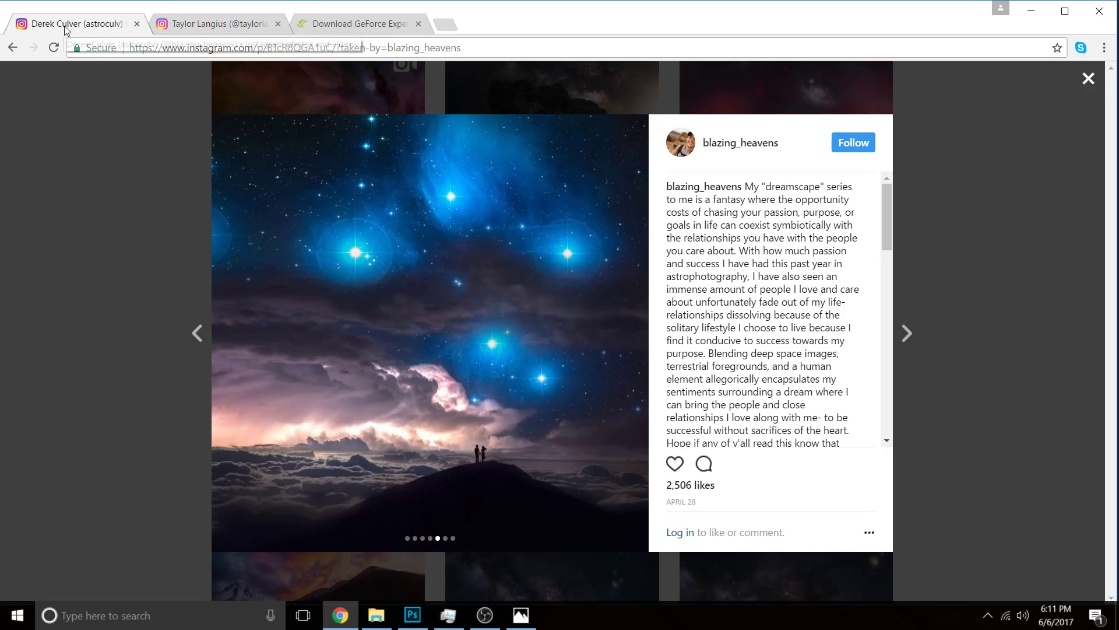
{"action": "left_click", "coordinate": [980, 260]}
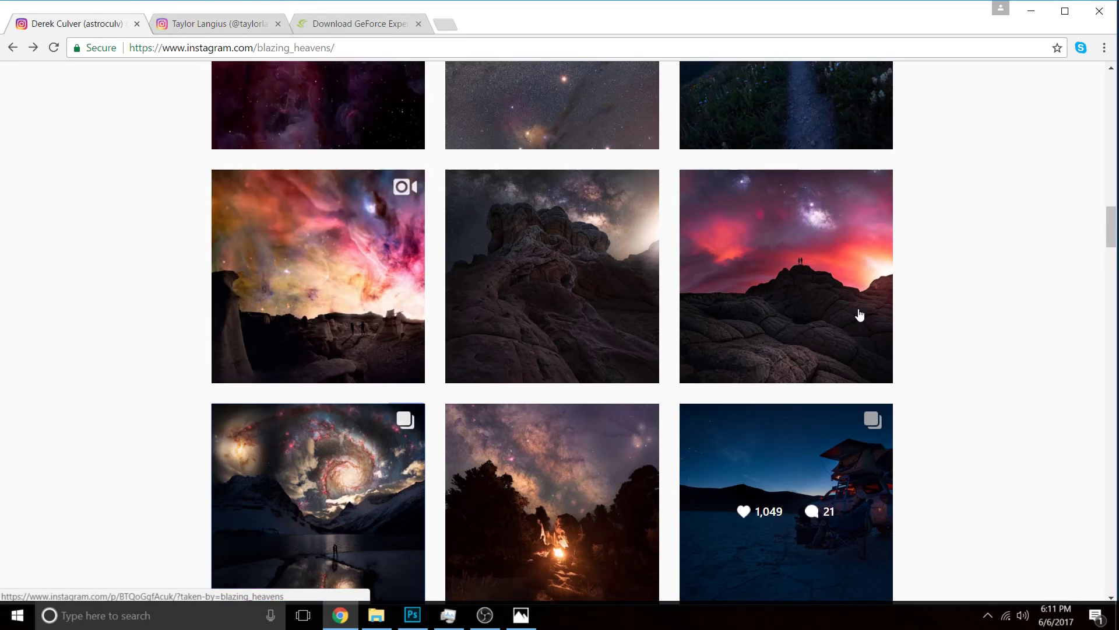
{"action": "scroll", "coordinate": [140, 303], "scroll_direction": "up", "scroll_amount": 8}
{"action": "scroll", "coordinate": [530, 431], "scroll_direction": "up", "scroll_amount": 15}
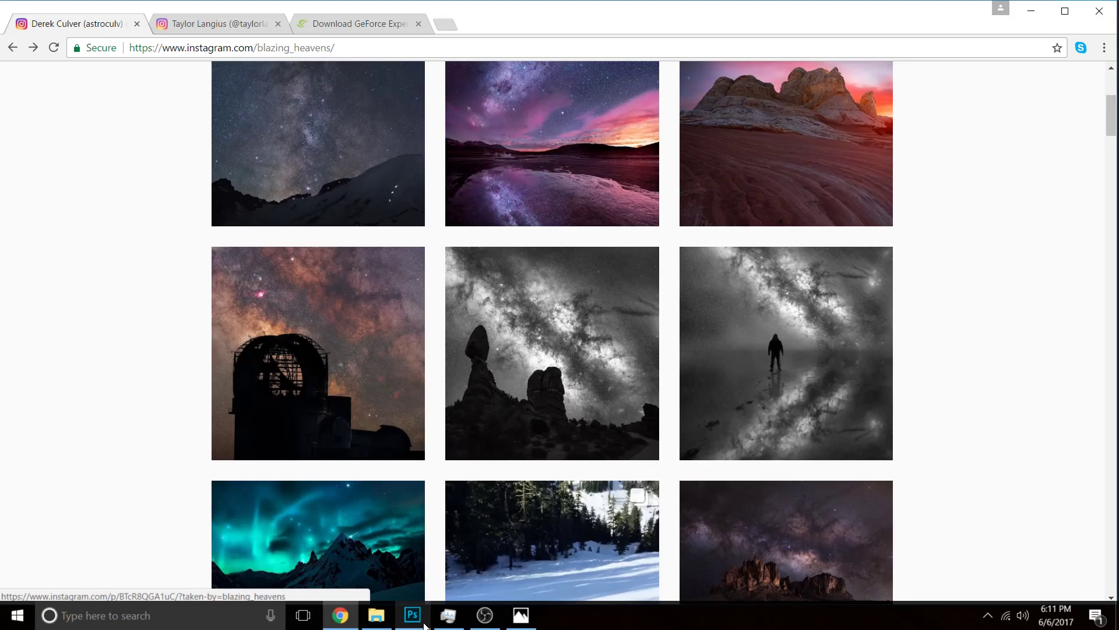
Switch to Photoshop, examine the finished sea arch composite in Photos, and close the image viewer.
{"action": "left_click", "coordinate": [422, 622]}
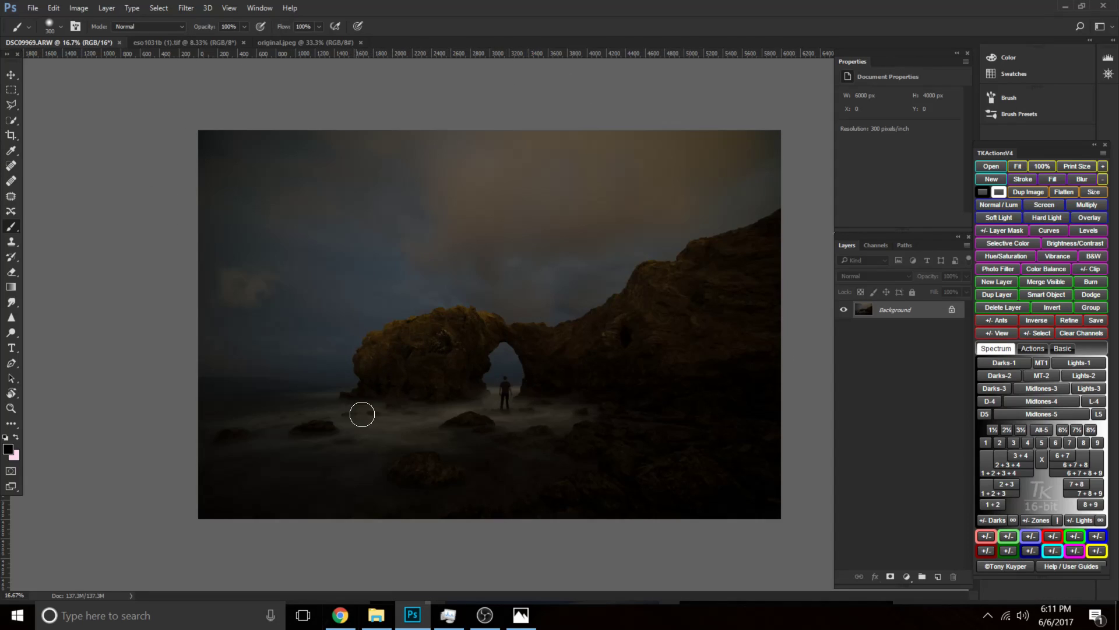
{"action": "left_click", "coordinate": [519, 620]}
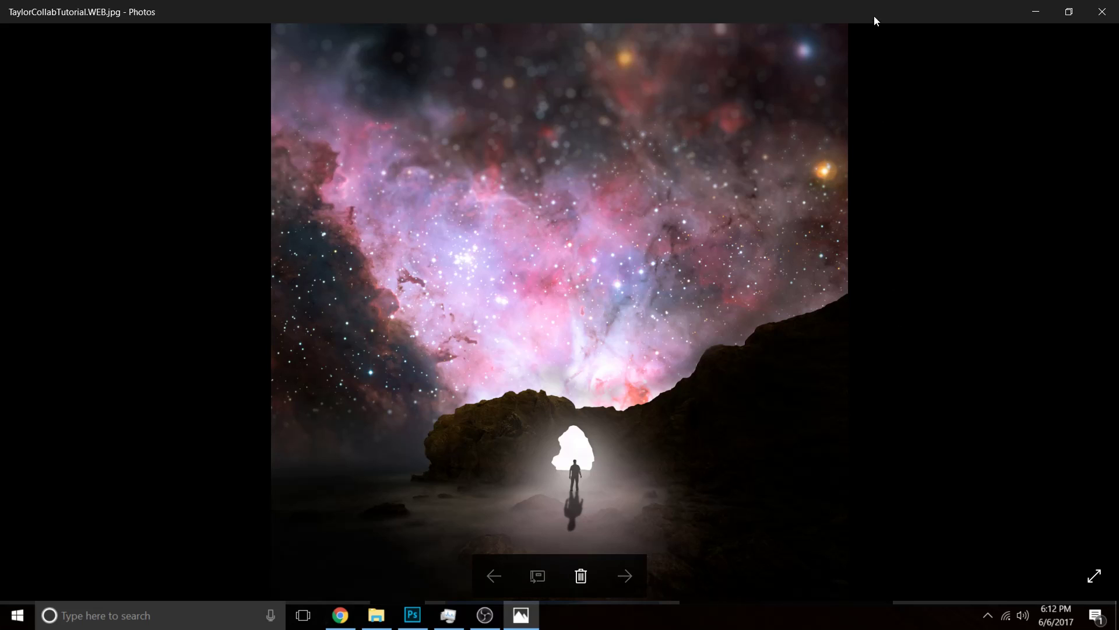
{"action": "left_click", "coordinate": [1098, 14]}
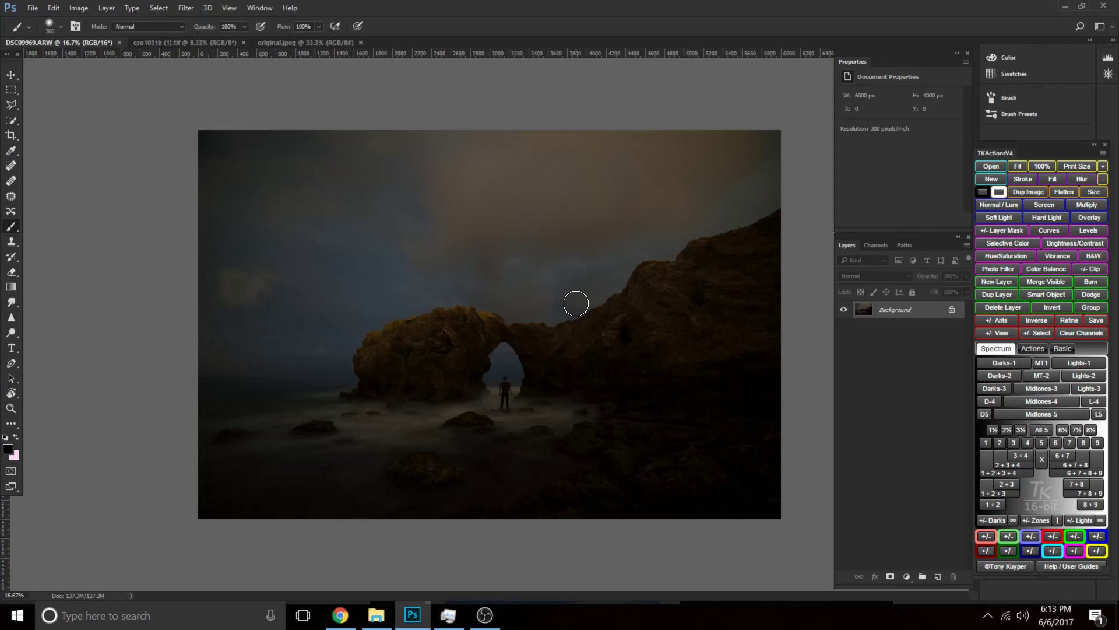
Crop the sea arch photo to a 1:1 (Square) ratio, adding 2000 px of transparent canvas above the sky.
{"action": "left_click", "coordinate": [11, 136]}
{"action": "left_click_drag", "start_coordinate": [300, 135], "coordinate": [248, 84]}
{"action": "left_click_drag", "start_coordinate": [725, 88], "coordinate": [791, 56]}
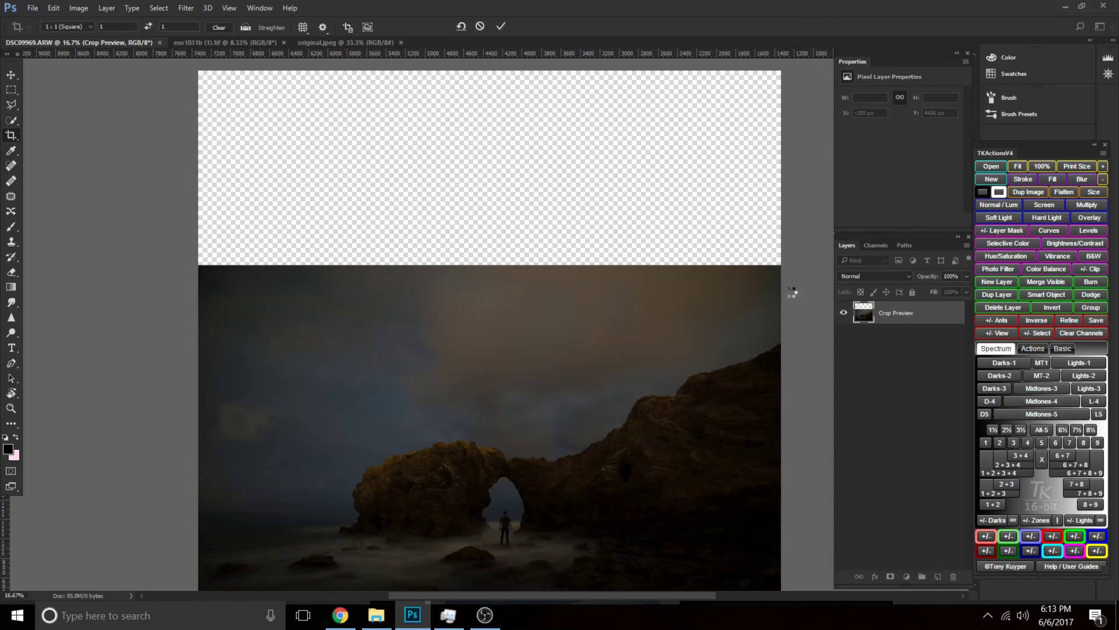
{"action": "left_click", "coordinate": [11, 135]}
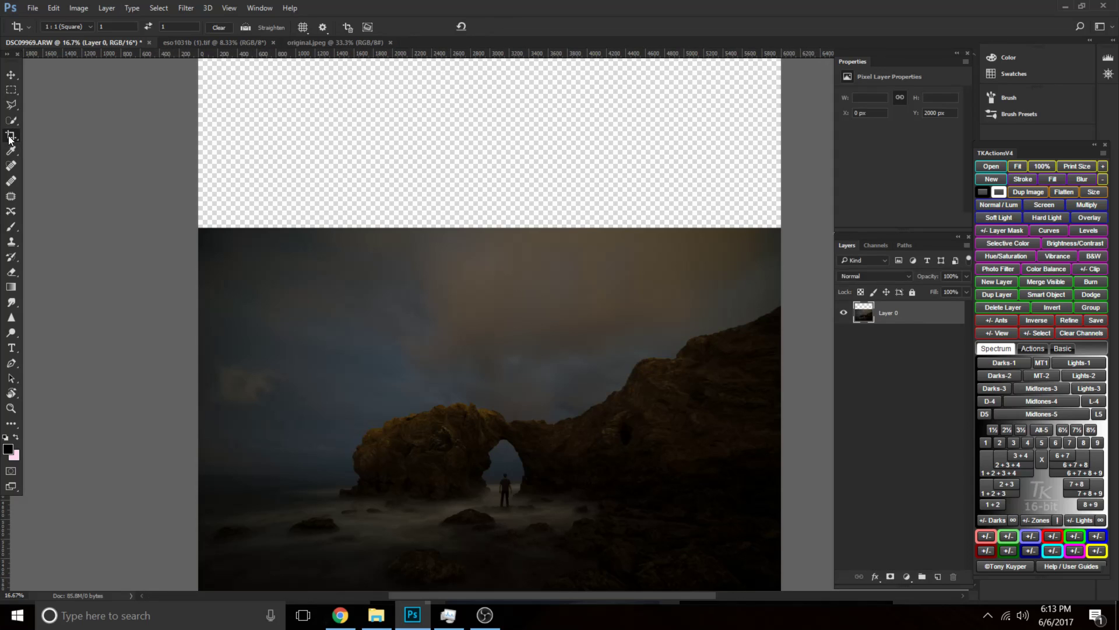
{"action": "key", "text": "ctrl+minus"}
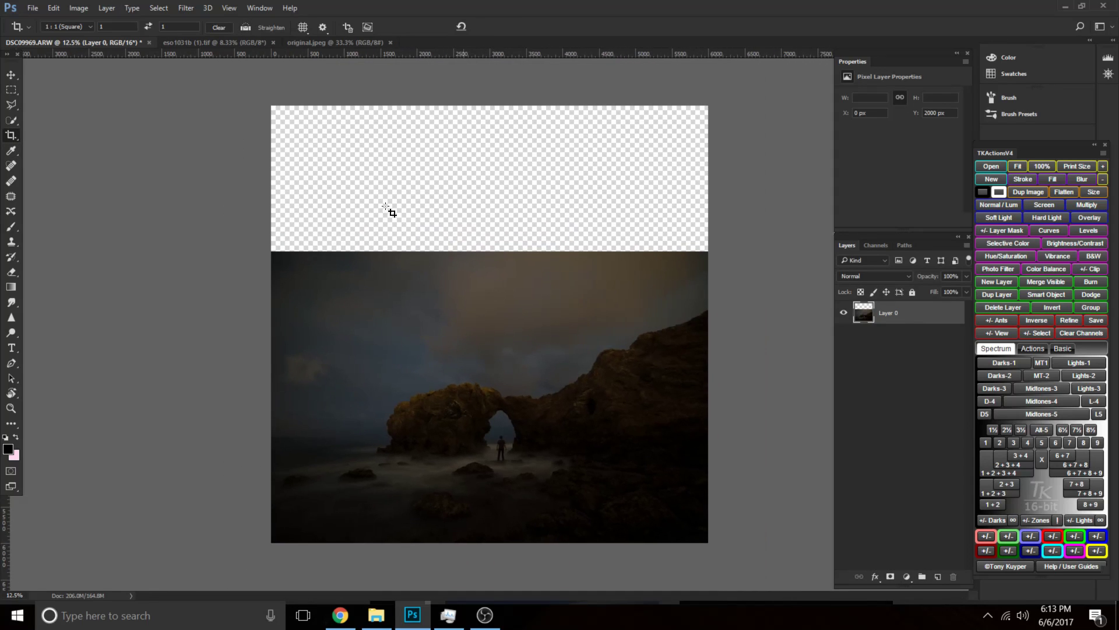
Change the crop preset to W x H x Resolution, leave the crop unchanged, and switch to the Brush tool.
{"action": "left_click", "coordinate": [61, 29]}
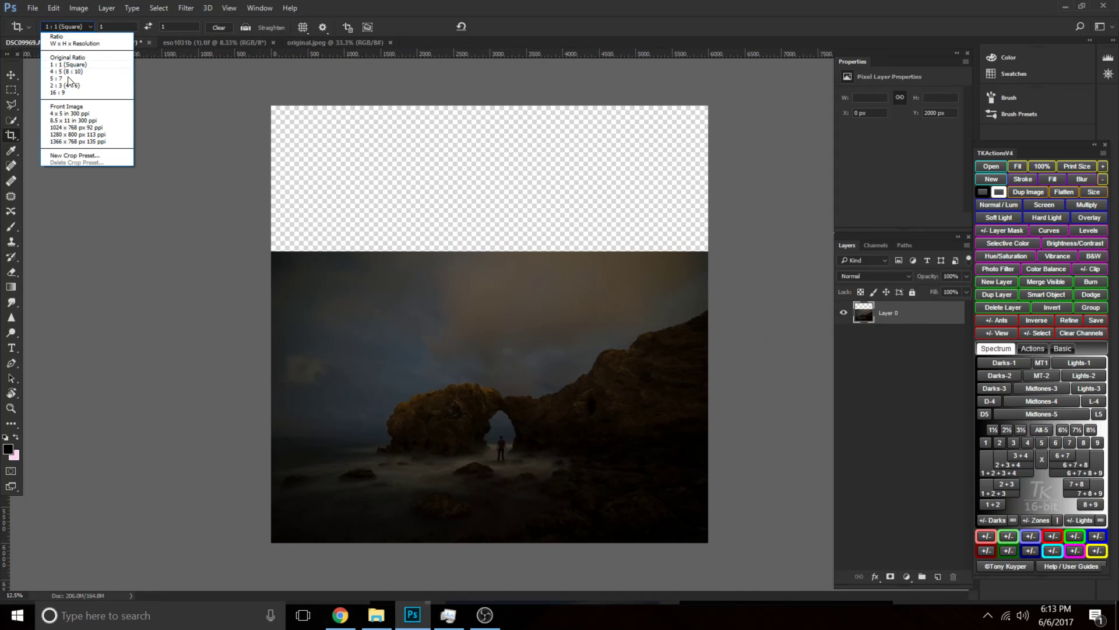
{"action": "left_click", "coordinate": [74, 43]}
{"action": "mouse_move", "coordinate": [282, 105]}
{"action": "left_mouse_down"}
{"action": "mouse_move", "coordinate": [312, 124]}
{"action": "mouse_move", "coordinate": [273, 107]}
{"action": "left_mouse_up"}
{"action": "key", "text": "Return"}
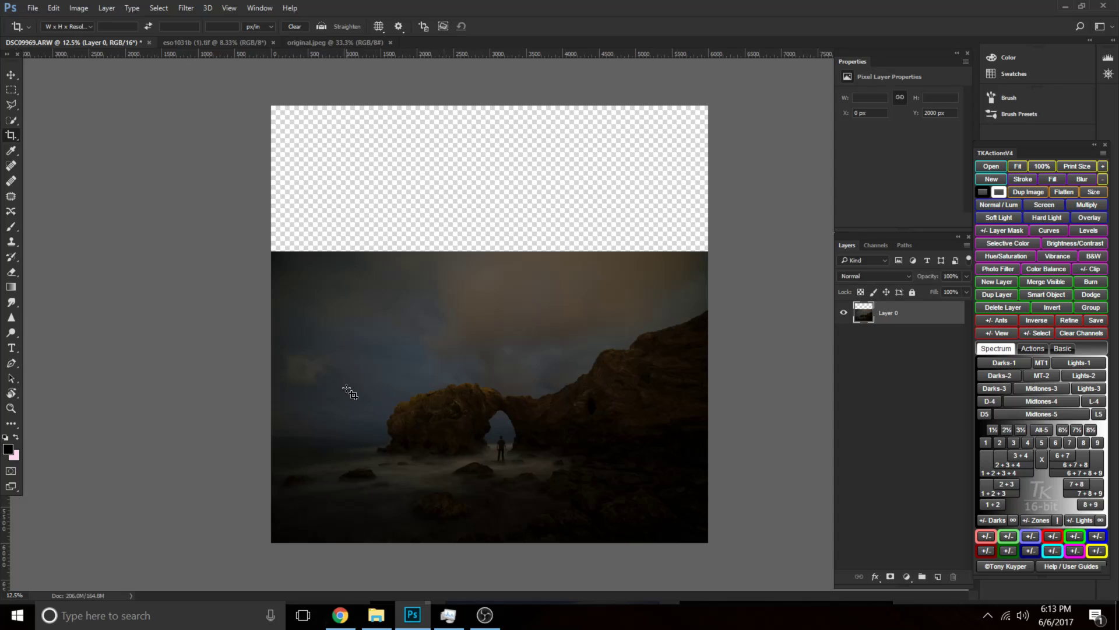
{"action": "key", "text": "b"}
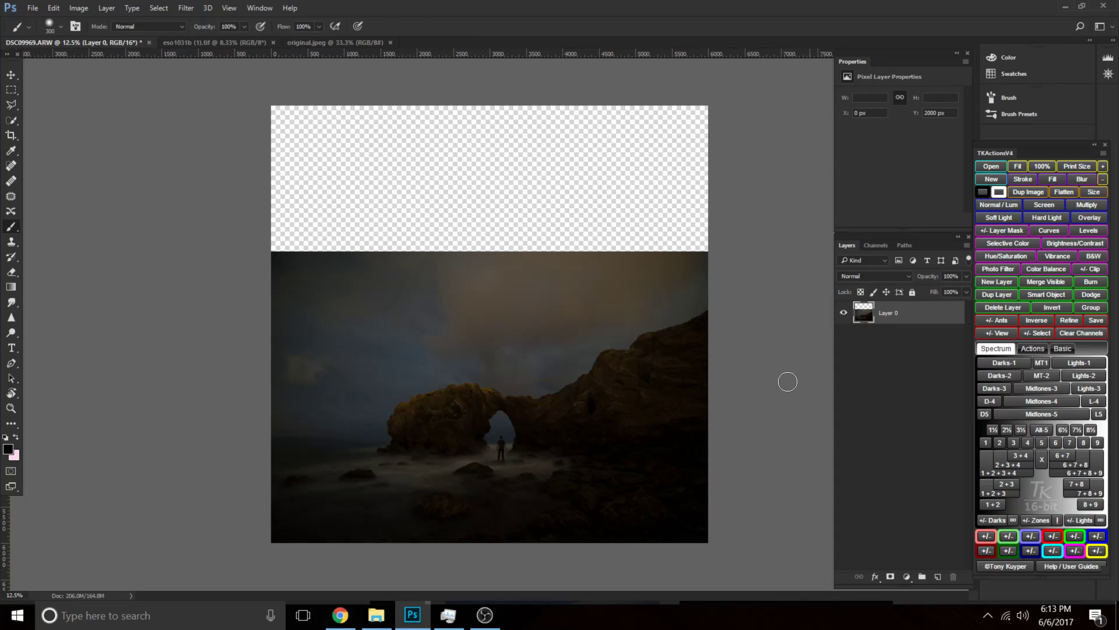
Unlock the background layer of the pink nebula image eso1031b (1).tif and return to the sea arch document.
{"action": "left_click", "coordinate": [197, 42]}
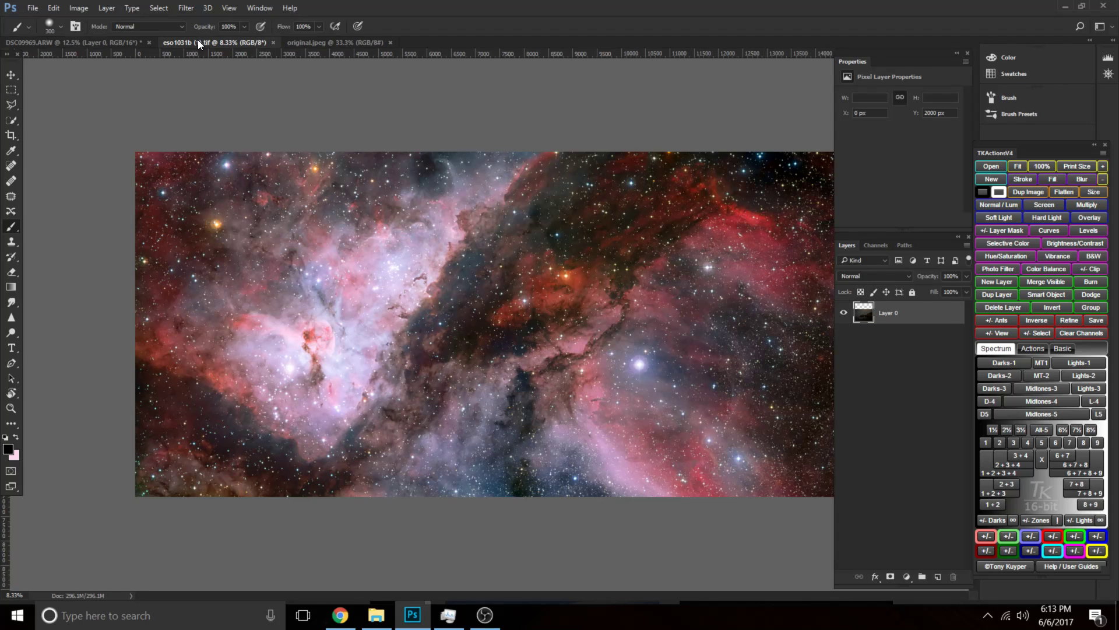
{"action": "left_click", "coordinate": [952, 308]}
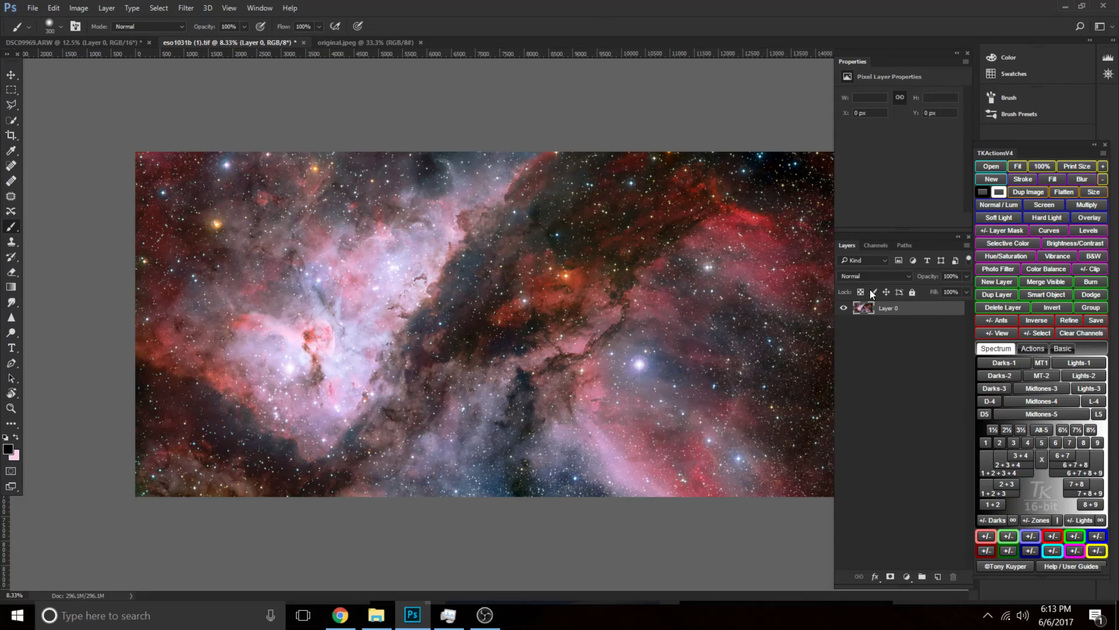
{"action": "left_click", "coordinate": [87, 43]}
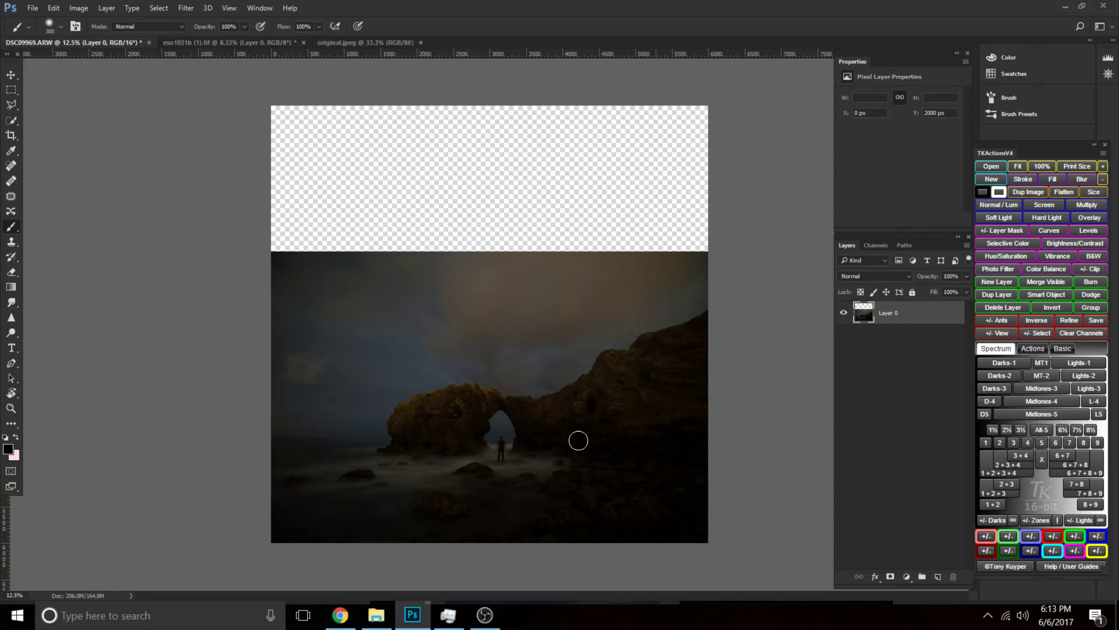
Copy the blue-and-red nebula from original.jpeg into the sea arch document as a new layer.
{"action": "left_click", "coordinate": [356, 43]}
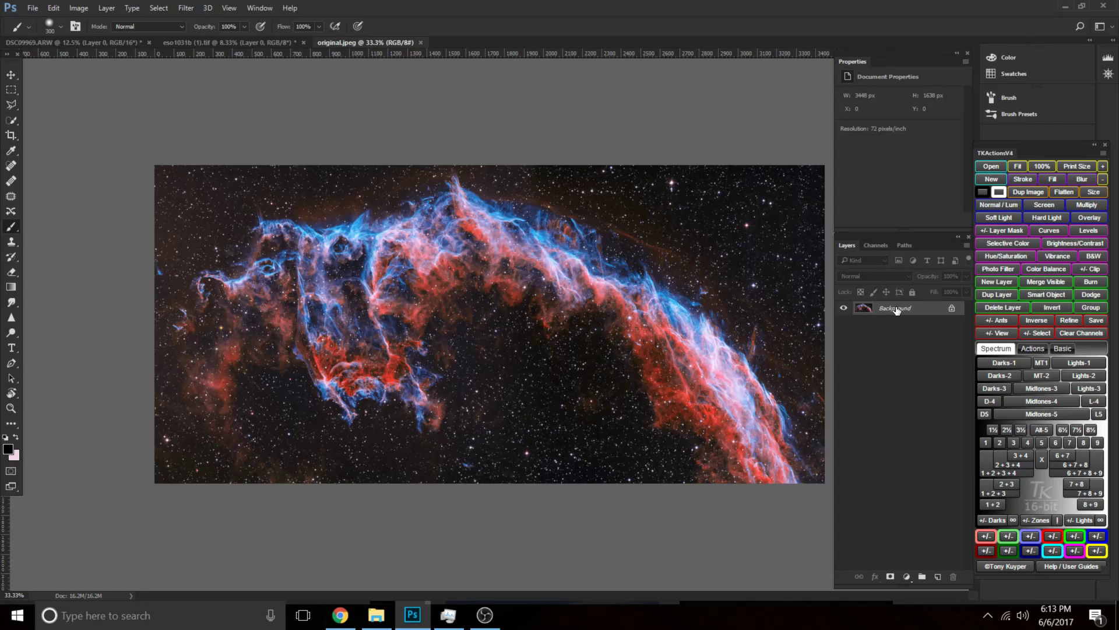
{"action": "left_click", "coordinate": [72, 41]}
{"action": "left_click_drag", "start_coordinate": [72, 38], "coordinate": [485, 292]}
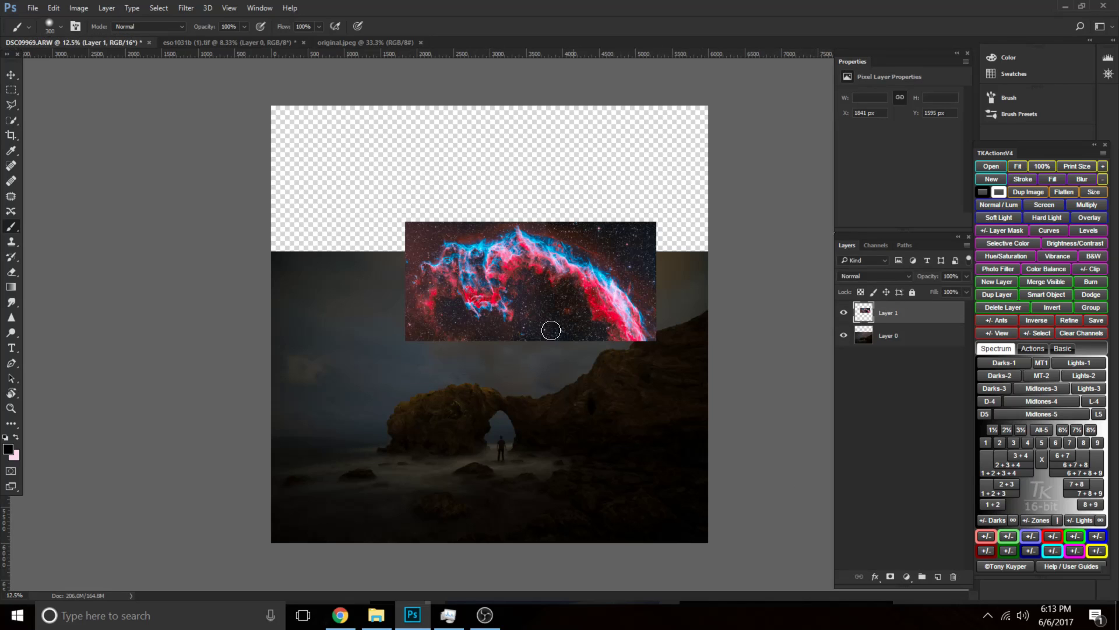
Lower the nebula layer's opacity to 45% and move it to the upper-left part of the canvas.
{"action": "left_click_drag", "start_coordinate": [940, 279], "coordinate": [806, 298]}
{"action": "key", "text": "v"}
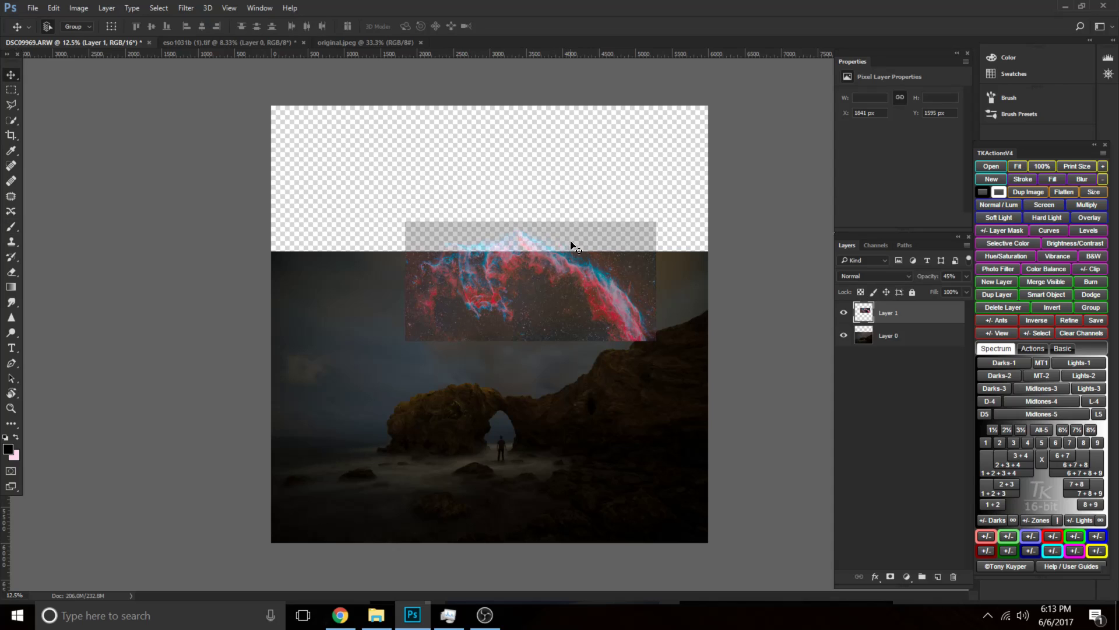
{"action": "left_click_drag", "start_coordinate": [519, 242], "coordinate": [394, 189]}
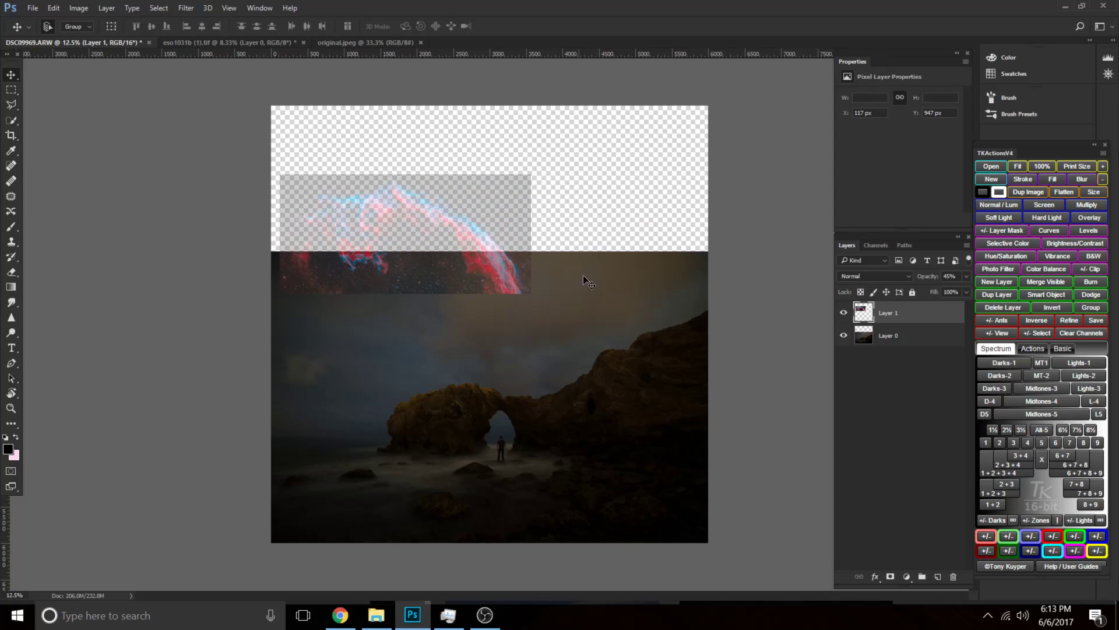
Scale the nebula layer to about 193% to span the canvas, and reduce its opacity to 28% while repositioning it.
{"action": "key", "text": "ctrl+t"}
{"action": "left_click_drag", "start_coordinate": [530, 294], "coordinate": [753, 425]}
{"action": "mouse_move", "coordinate": [590, 333]}
{"action": "left_mouse_down"}
{"action": "mouse_move", "coordinate": [563, 372]}
{"action": "mouse_move", "coordinate": [573, 334]}
{"action": "mouse_move", "coordinate": [573, 346]}
{"action": "left_mouse_up"}
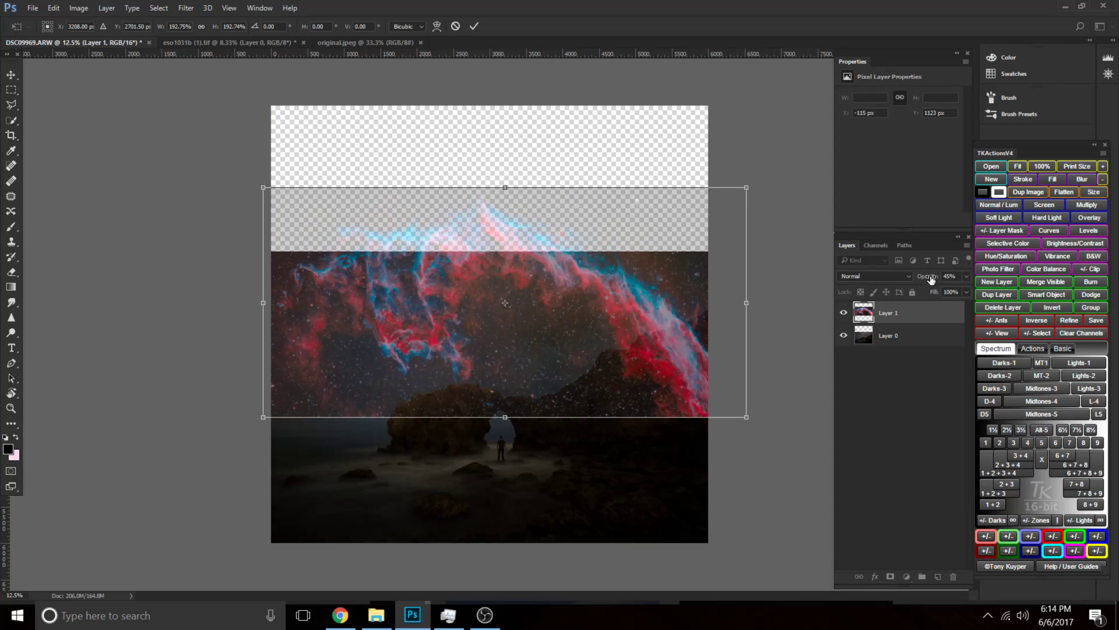
{"action": "left_click_drag", "start_coordinate": [932, 278], "coordinate": [921, 279]}
{"action": "left_click_drag", "start_coordinate": [431, 320], "coordinate": [440, 402]}
{"action": "left_click_drag", "start_coordinate": [435, 343], "coordinate": [434, 248]}
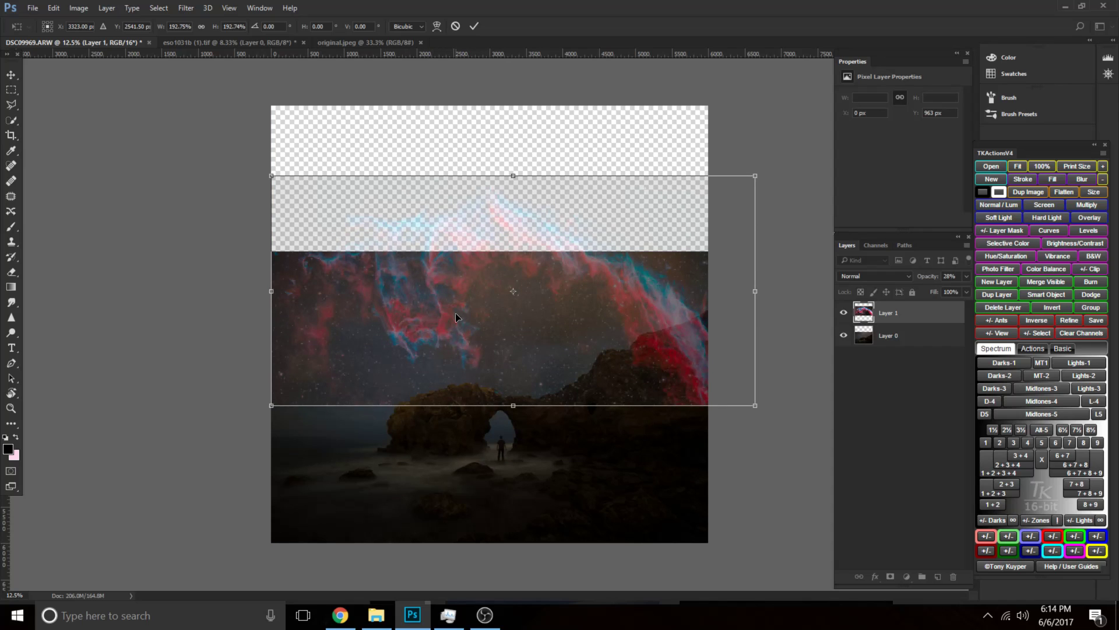
Try the enlarged nebula lower over the sea arch, flip it horizontally, and shift it up and to the left.
{"action": "left_click_drag", "start_coordinate": [465, 286], "coordinate": [406, 324]}
{"action": "left_click_drag", "start_coordinate": [391, 378], "coordinate": [407, 443]}
{"action": "left_click_drag", "start_coordinate": [542, 414], "coordinate": [558, 380]}
{"action": "right_click", "coordinate": [578, 363]}
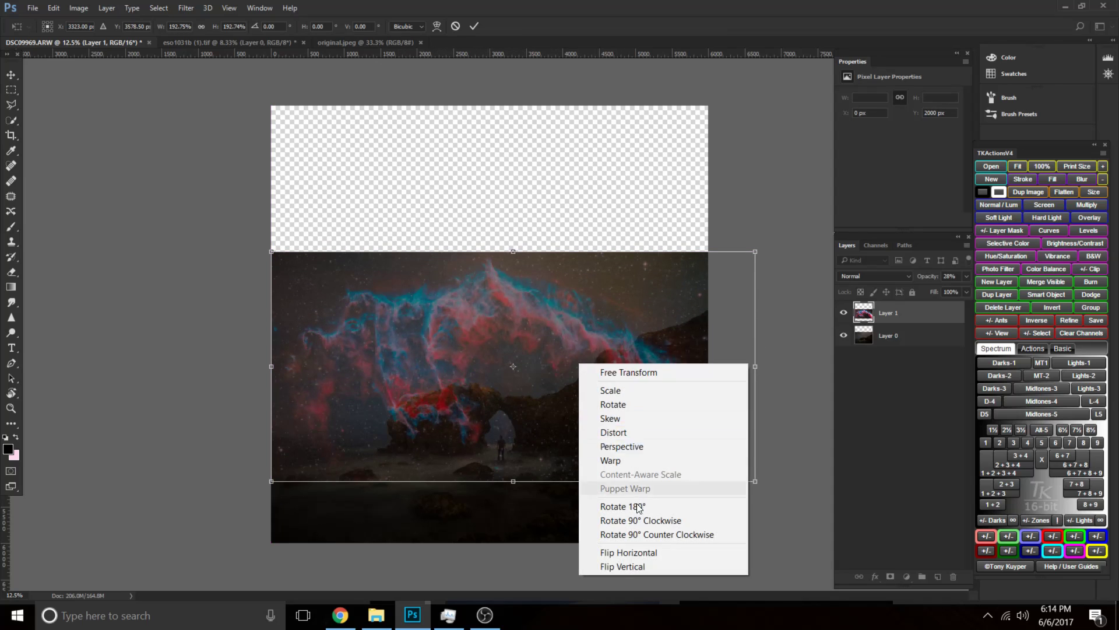
{"action": "left_click", "coordinate": [624, 552]}
{"action": "left_click_drag", "start_coordinate": [594, 383], "coordinate": [551, 363]}
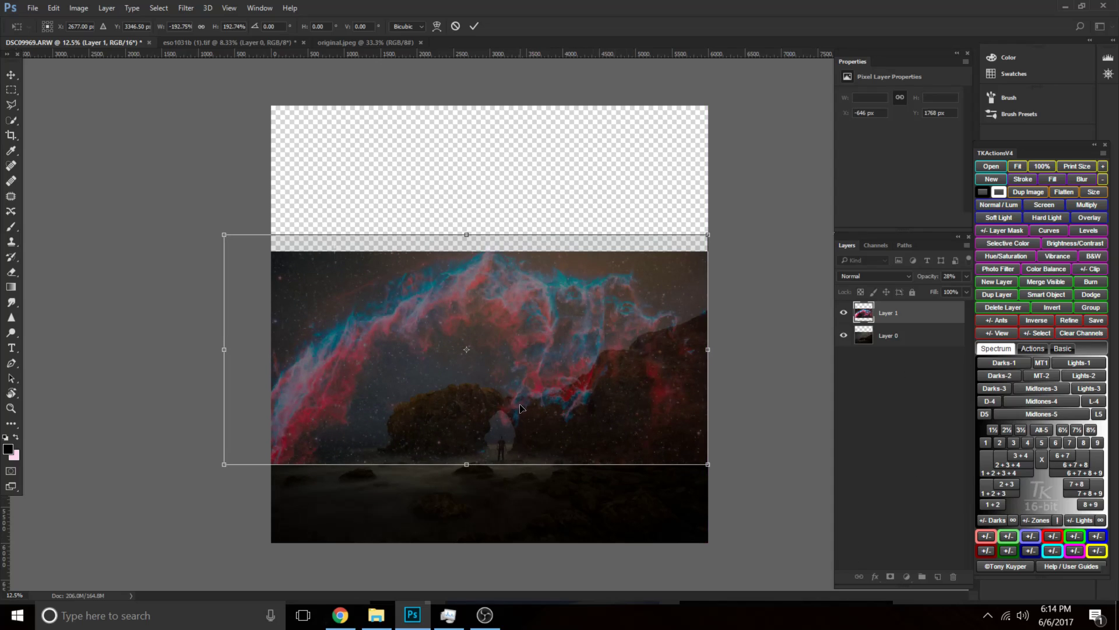
Cancel the nebula transform and delete the nebula layer from the sea arch document.
{"action": "key", "text": "Escape"}
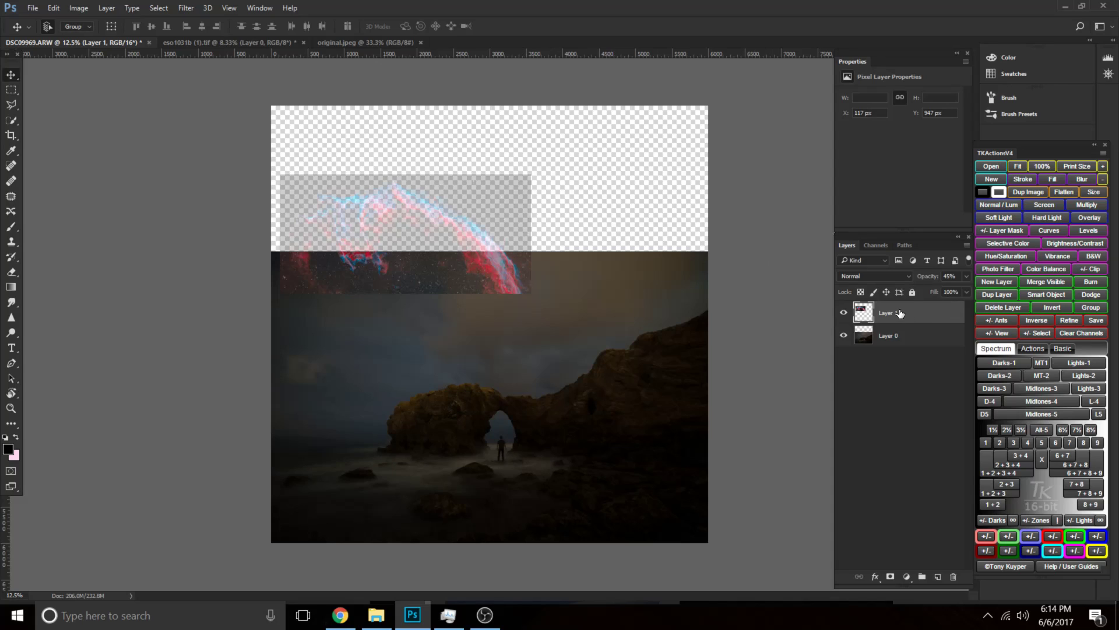
{"action": "left_click_drag", "start_coordinate": [900, 313], "coordinate": [952, 577]}
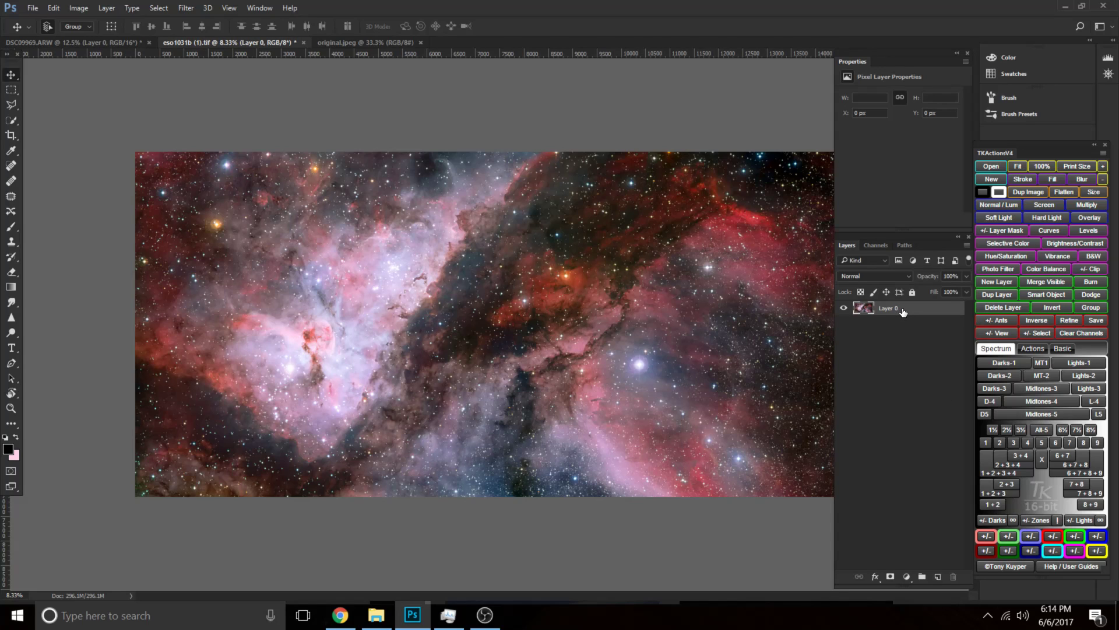
Bring the nebula image into the DSC09969.ARW sea arch document as a new layer.
{"action": "left_click", "coordinate": [85, 40]}
{"action": "left_click", "coordinate": [213, 41]}
{"action": "left_click_drag", "start_coordinate": [905, 311], "coordinate": [216, 41]}
Try copying the whole nebula image into the sea arch document as a further layer, and undo it.
{"action": "left_click", "coordinate": [216, 41]}
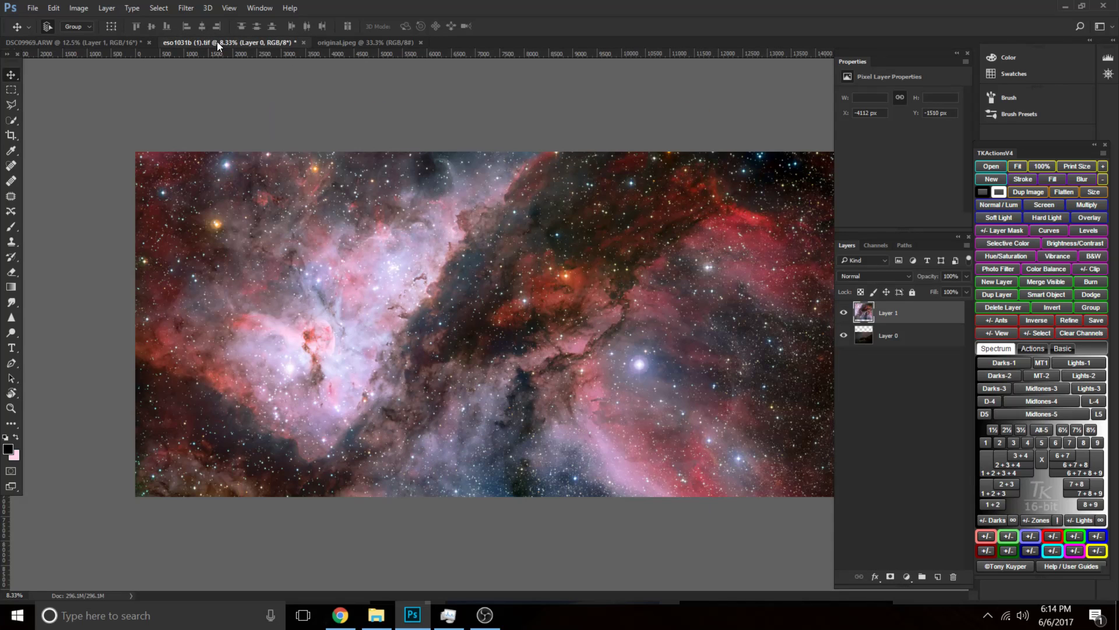
{"action": "left_click", "coordinate": [863, 304], "text": "ctrl"}
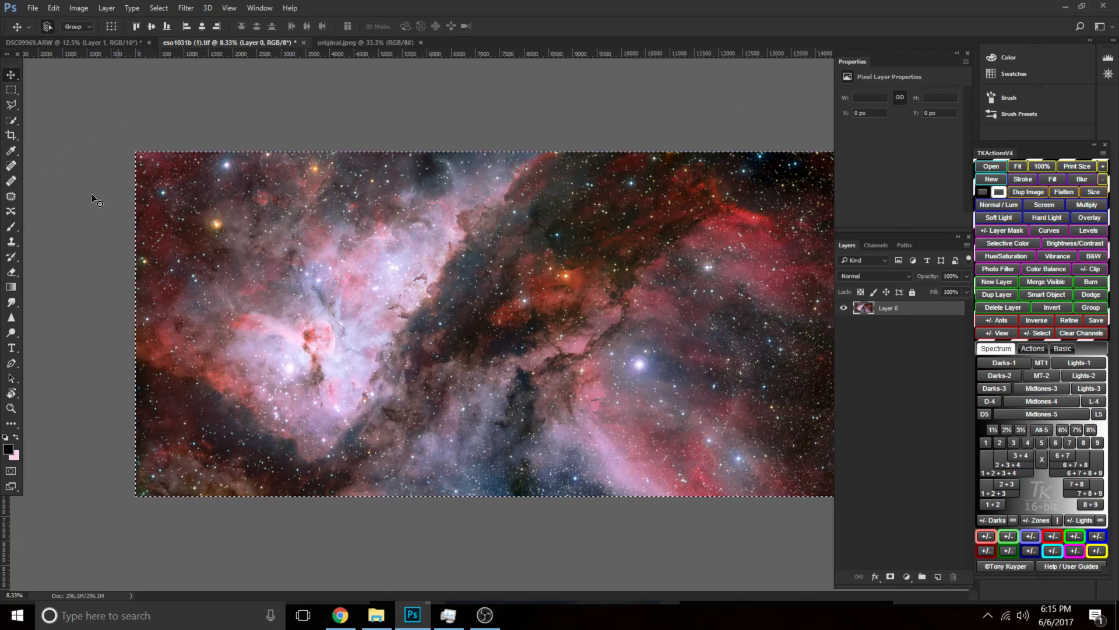
{"action": "left_click", "coordinate": [115, 41]}
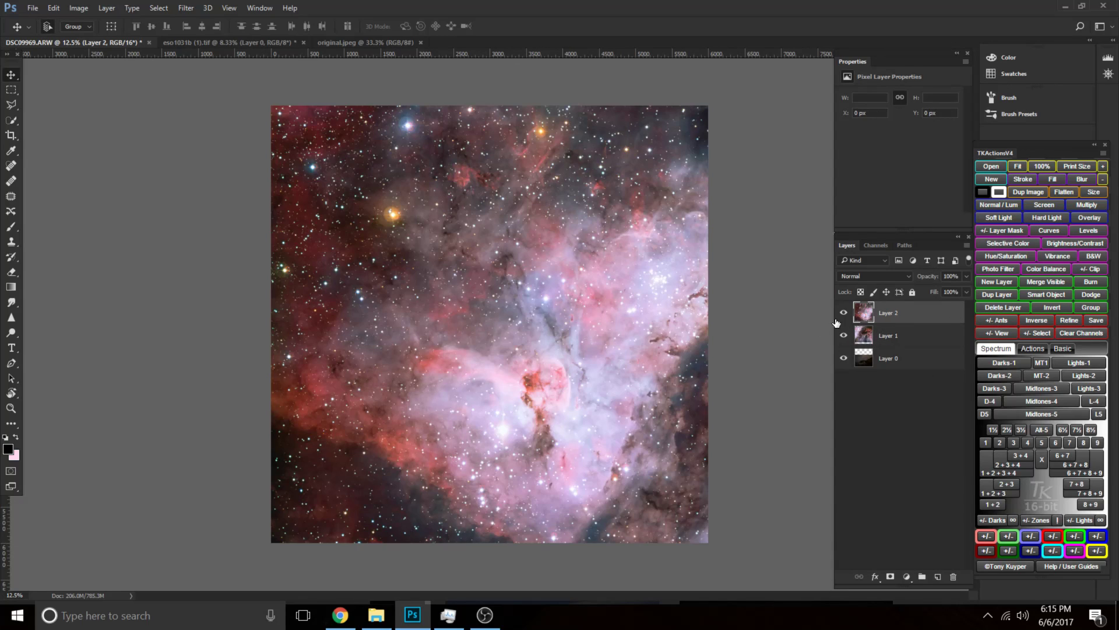
{"action": "key", "text": "ctrl+z"}
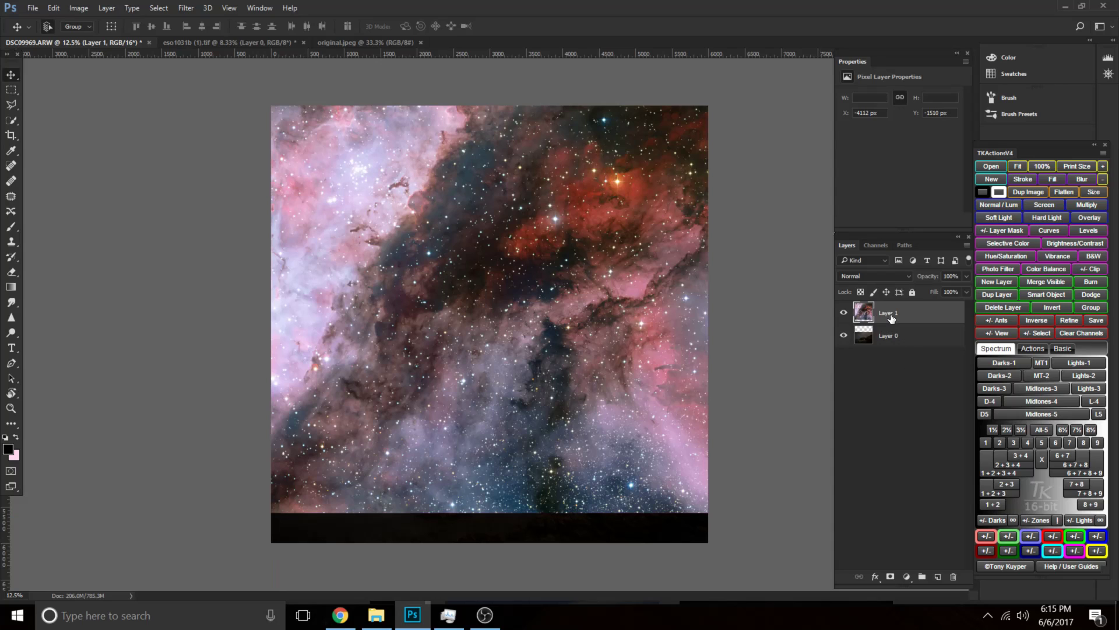
Hide the nebula layer and select the sea arch layer beneath it.
{"action": "left_click", "coordinate": [843, 313]}
{"action": "left_click", "coordinate": [844, 313]}
{"action": "left_click", "coordinate": [844, 312]}
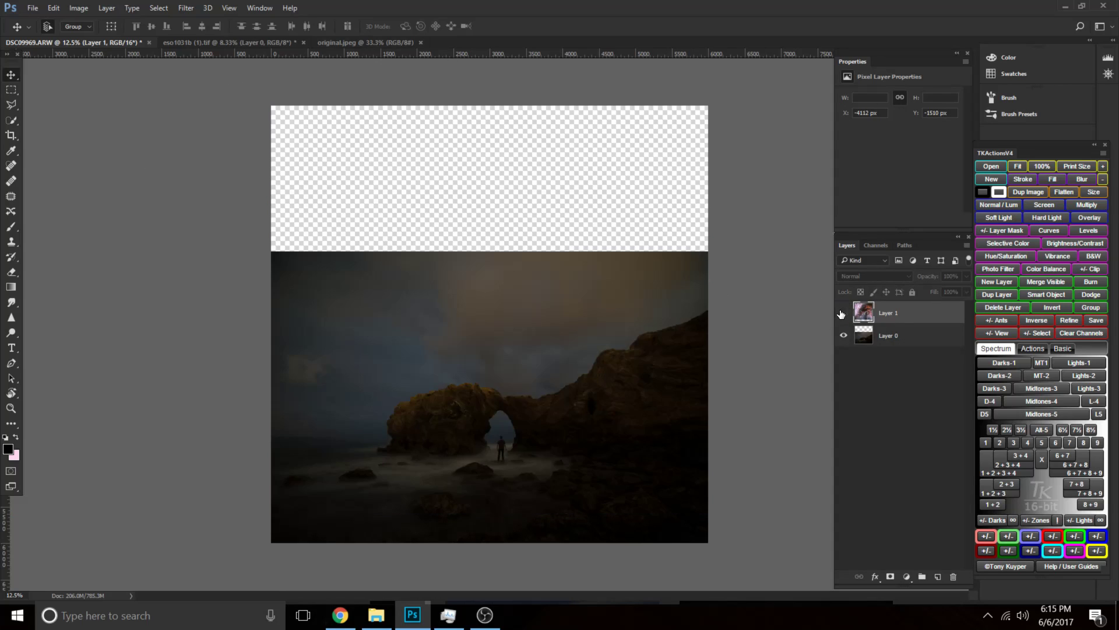
{"action": "left_click", "coordinate": [899, 338]}
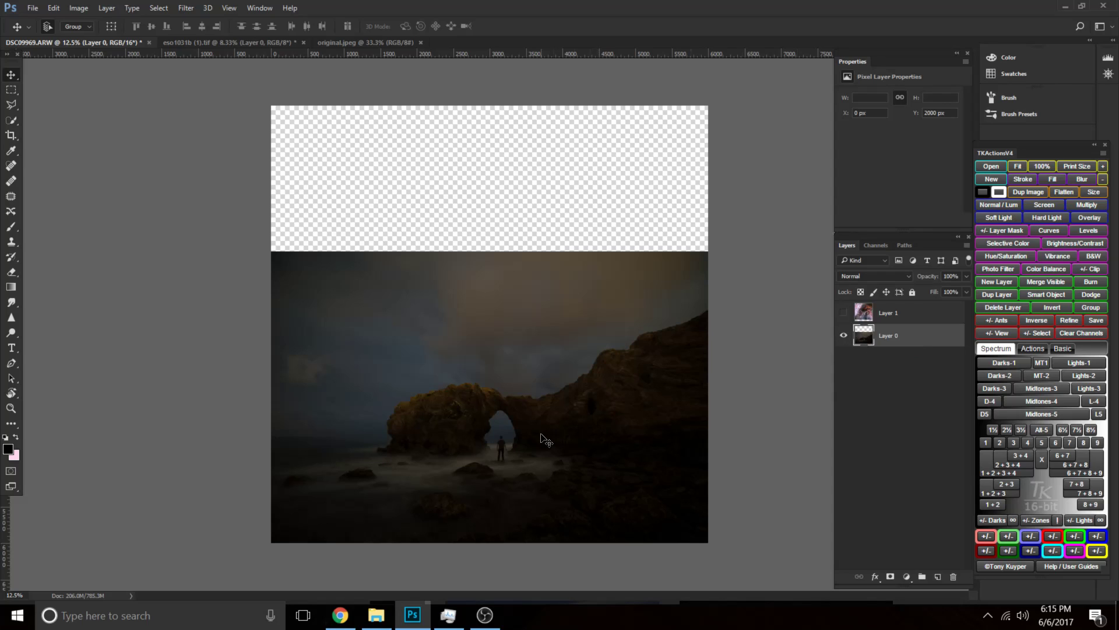
{"action": "key", "text": "ctrl+plus"}
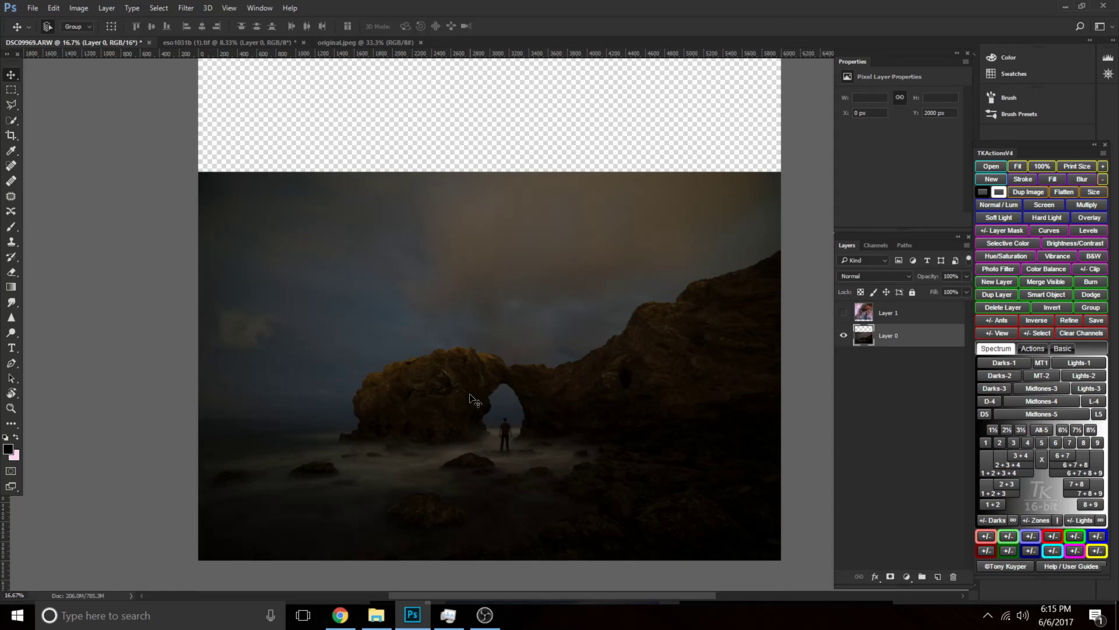
{"action": "key", "text": "ctrl+minus"}
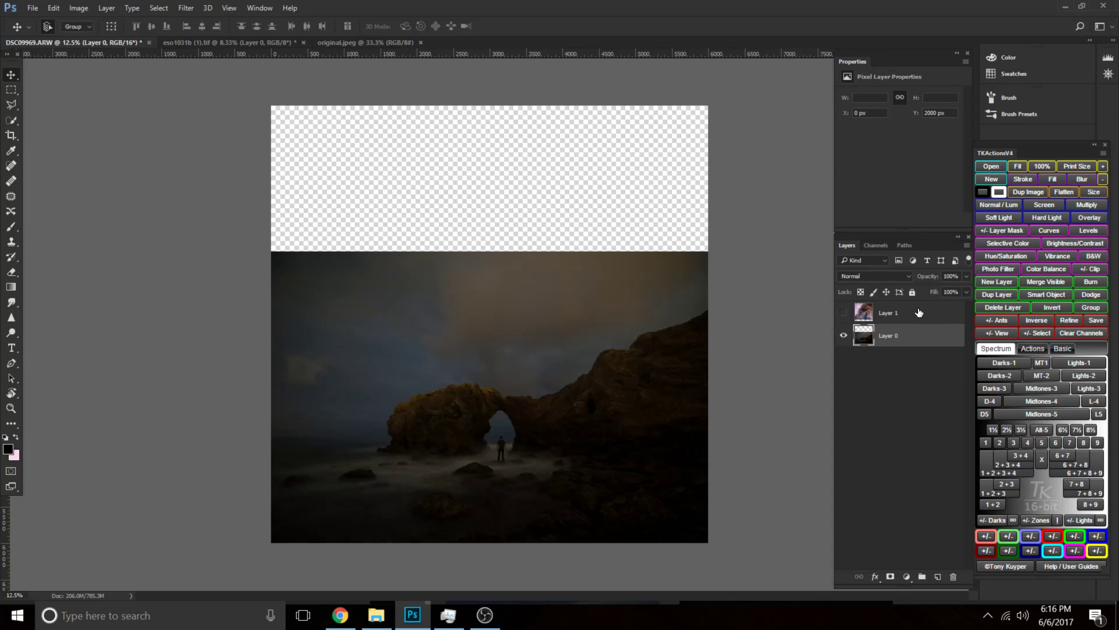
Duplicate the sea arch layer and rename the original as INTEGRITY (fg).
{"action": "left_click", "coordinate": [843, 311]}
{"action": "left_click", "coordinate": [842, 312]}
{"action": "key", "text": "ctrl+j"}
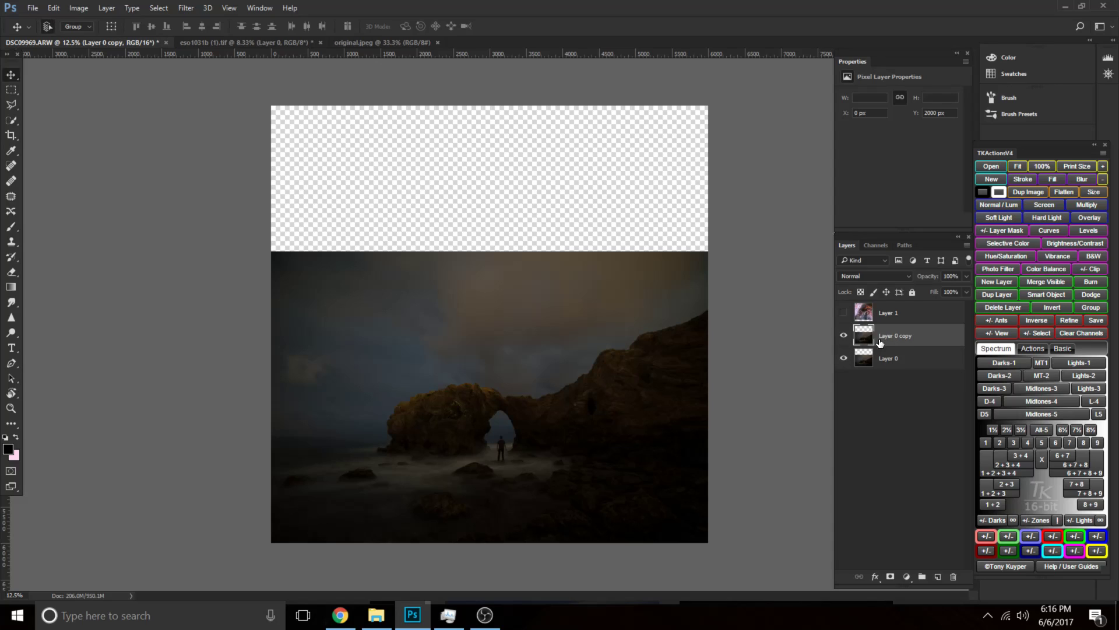
{"action": "double_click", "coordinate": [887, 360]}
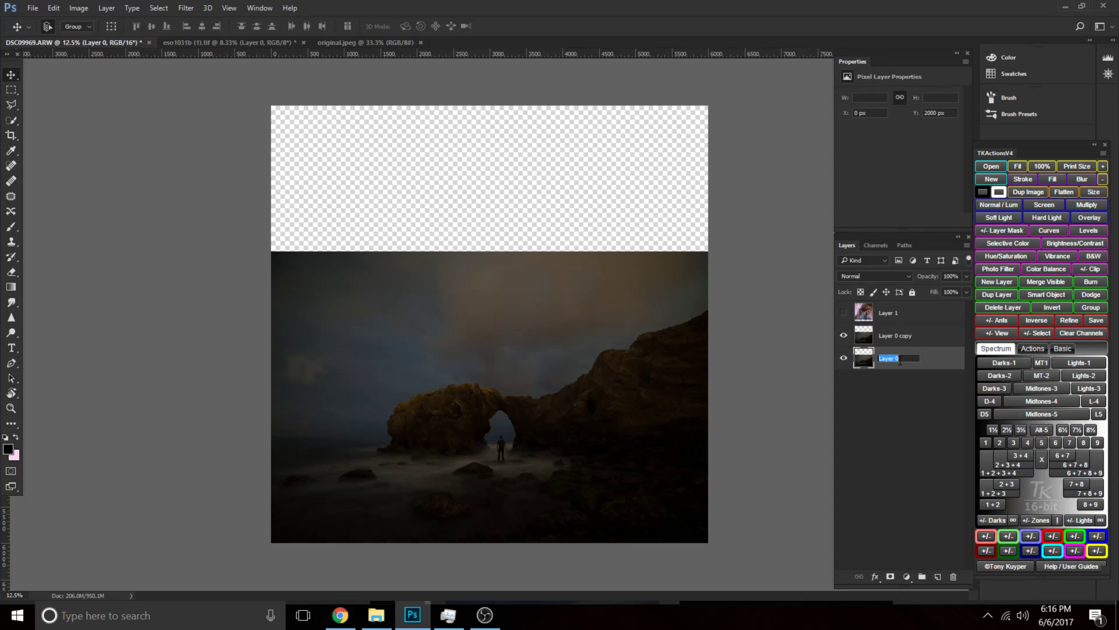
{"action": "type", "text": "T"}
{"action": "type", "text": "NT"}
{"action": "type", "text": "EGRITY"}
{"action": "type", "text": " (fg"}
{"action": "type", "text": ")"}
{"action": "key", "text": "Return"}
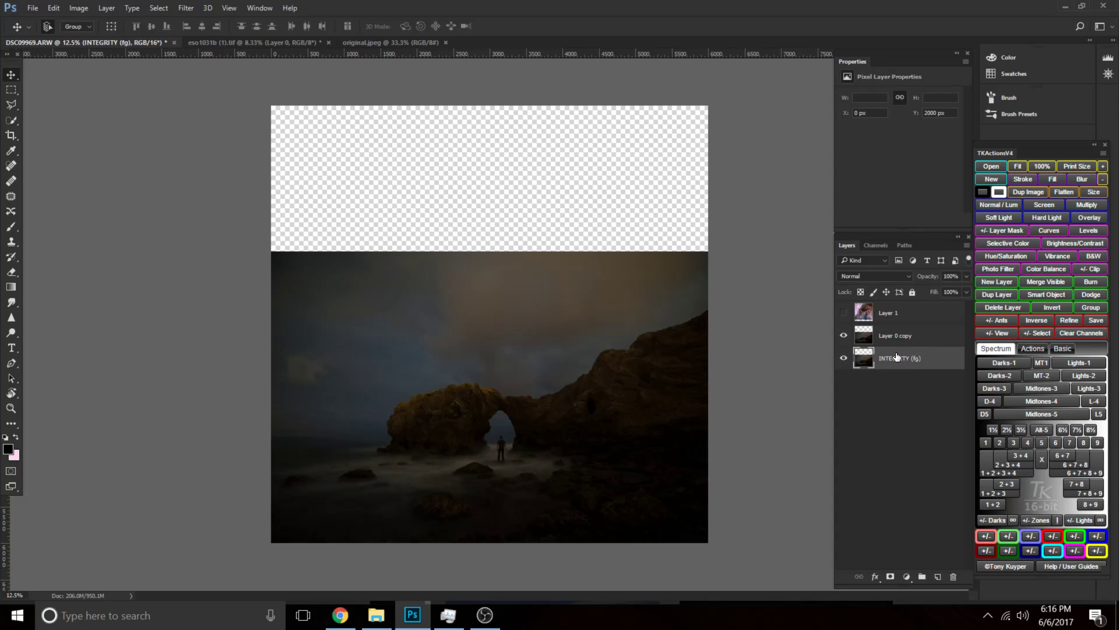
Rename the duplicated sea arch layer as foreground and keep it selected.
{"action": "double_click", "coordinate": [905, 336]}
{"action": "type", "text": "foreground"}
{"action": "key", "text": "Return"}
{"action": "left_click", "coordinate": [883, 359]}
{"action": "left_click", "coordinate": [888, 337]}
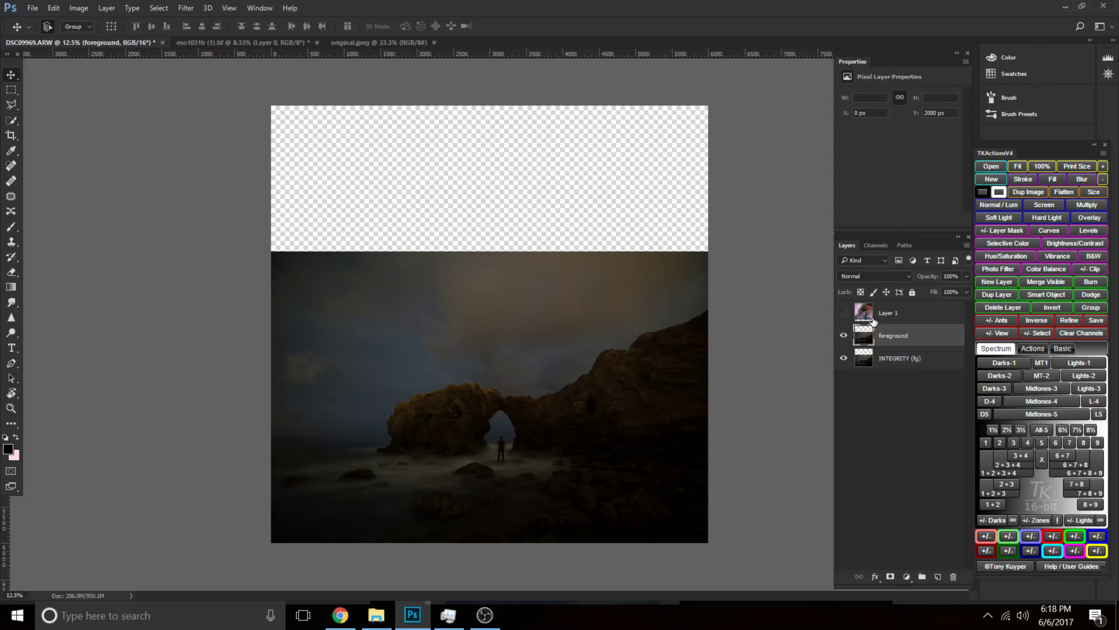
Open the document's edit history to review its recorded states, and close it.
{"action": "left_click", "coordinate": [186, 8]}
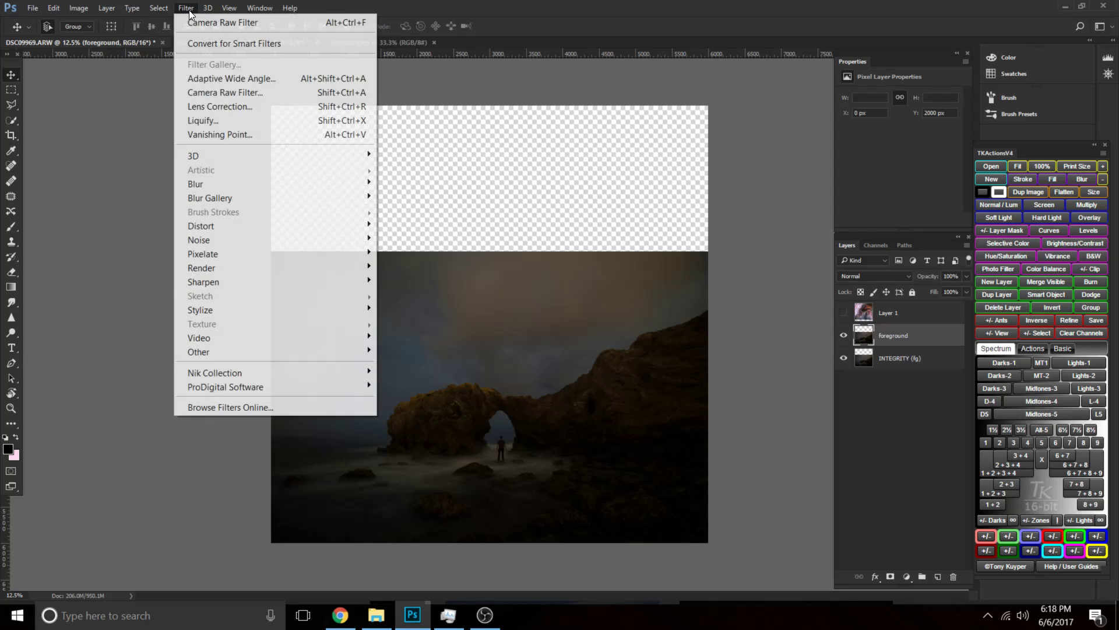
{"action": "left_click", "coordinate": [895, 337]}
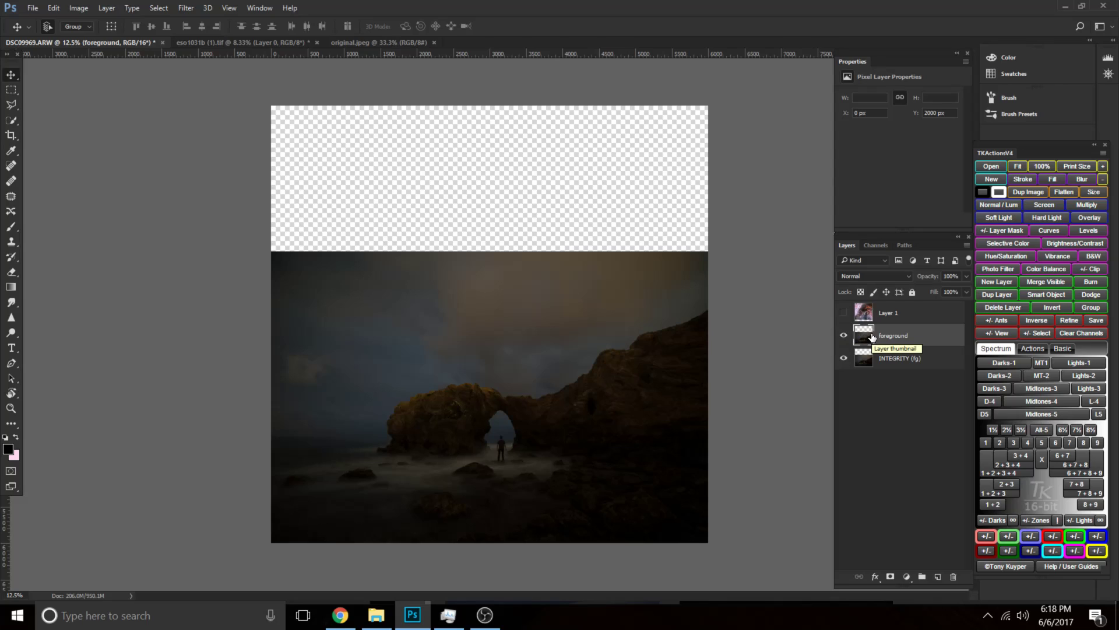
{"action": "left_click", "coordinate": [259, 7]}
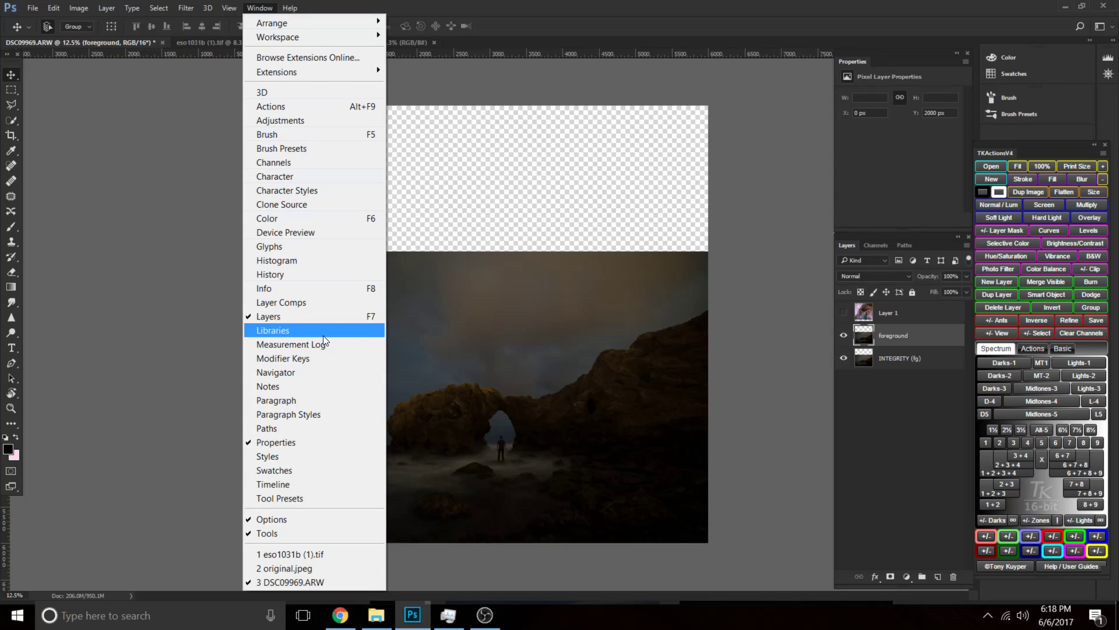
{"action": "left_click", "coordinate": [326, 274]}
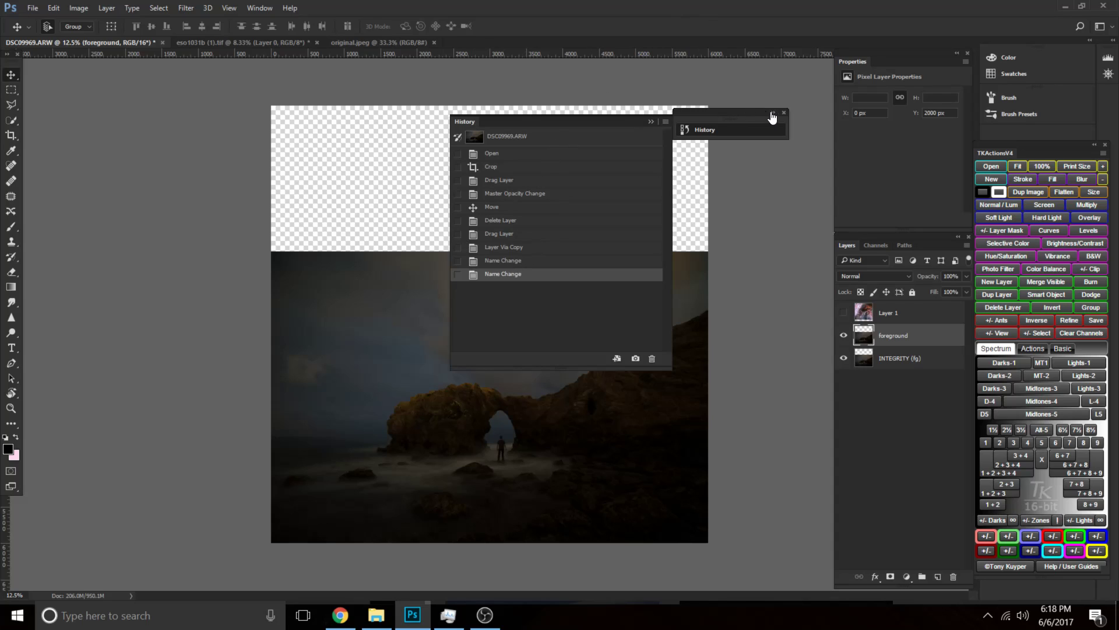
{"action": "left_click", "coordinate": [784, 111]}
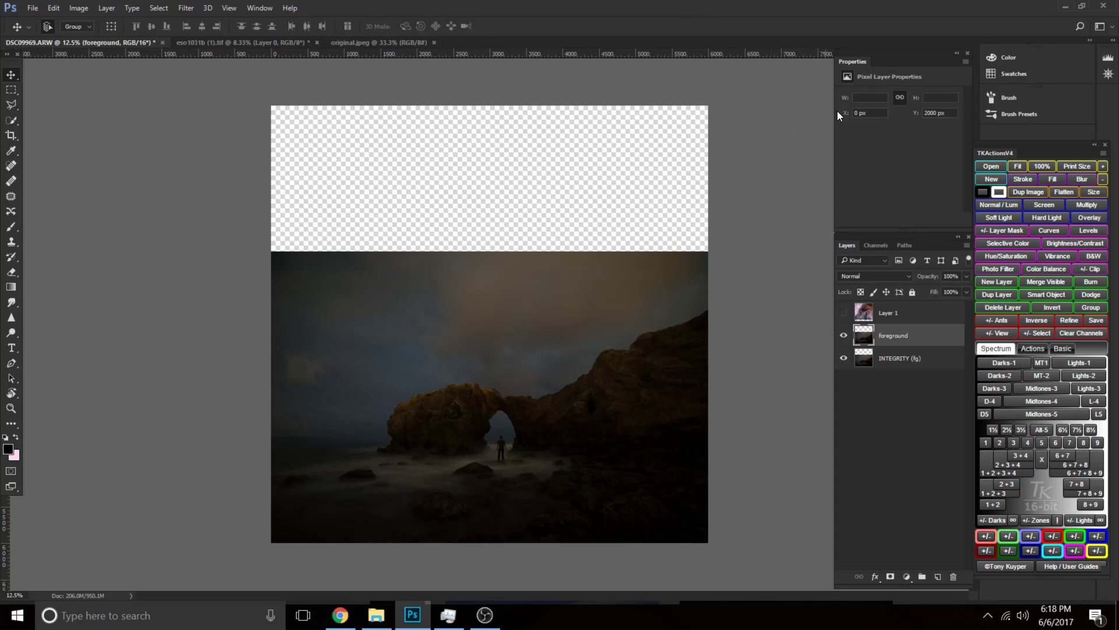
Rename the nebula layer as INTEGRITY (sky).
{"action": "left_click", "coordinate": [888, 316]}
{"action": "double_click", "coordinate": [889, 317]}
{"action": "key", "text": "BackSpace"}
{"action": "type", "text": "INTEGRITY"}
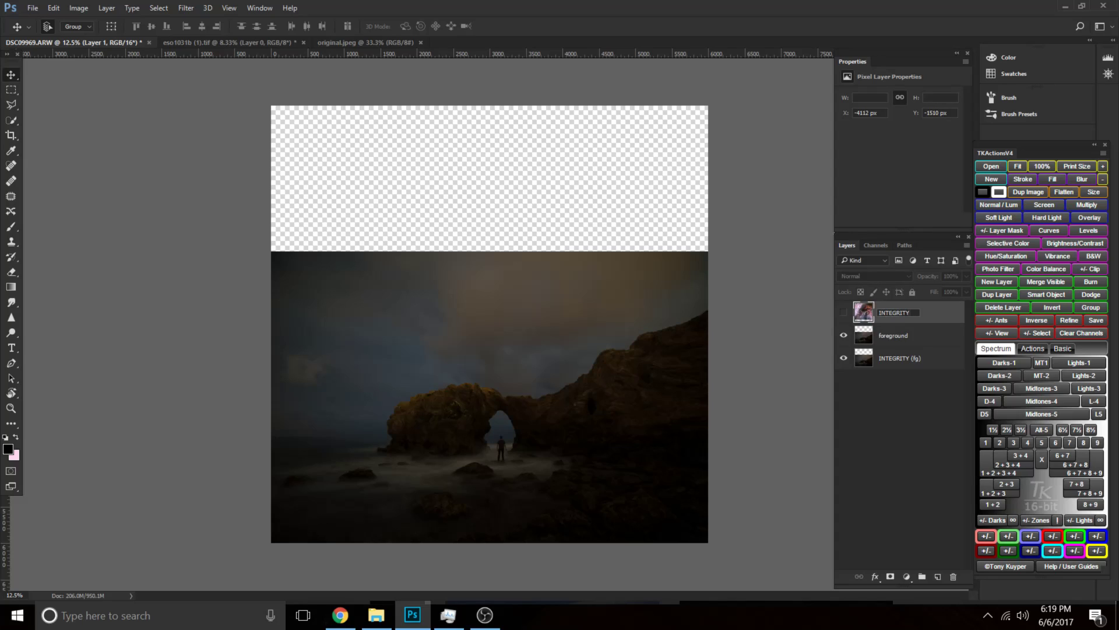
{"action": "type", "text": " (sky)"}
{"action": "key", "text": "Return"}
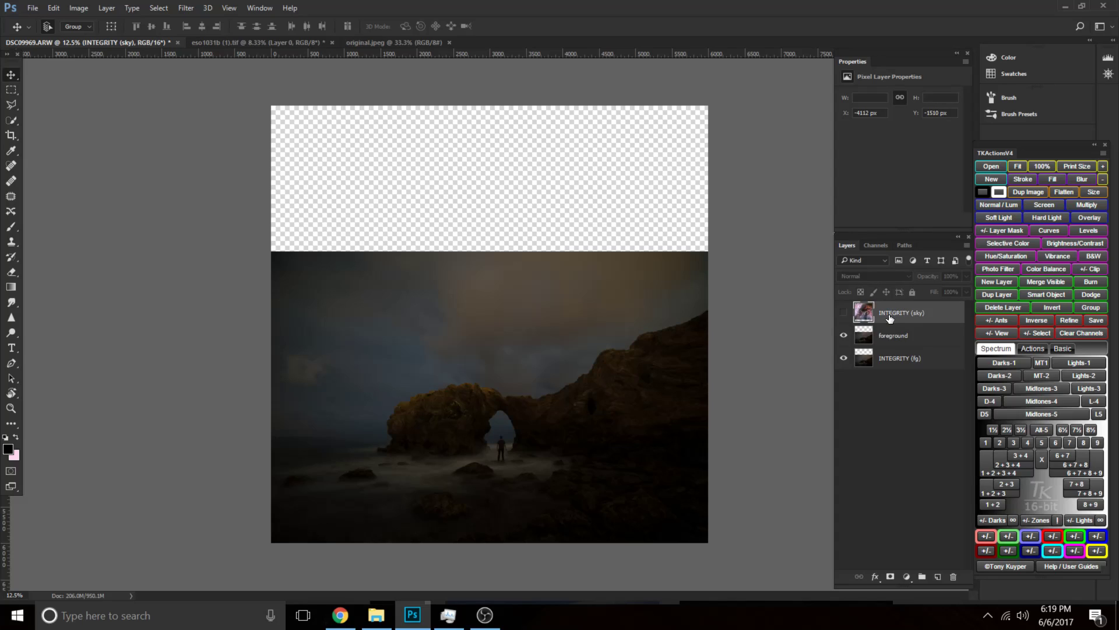
Duplicate the INTEGRITY (sky) layer and leave only the foreground layer visible and selected.
{"action": "left_click", "coordinate": [843, 313]}
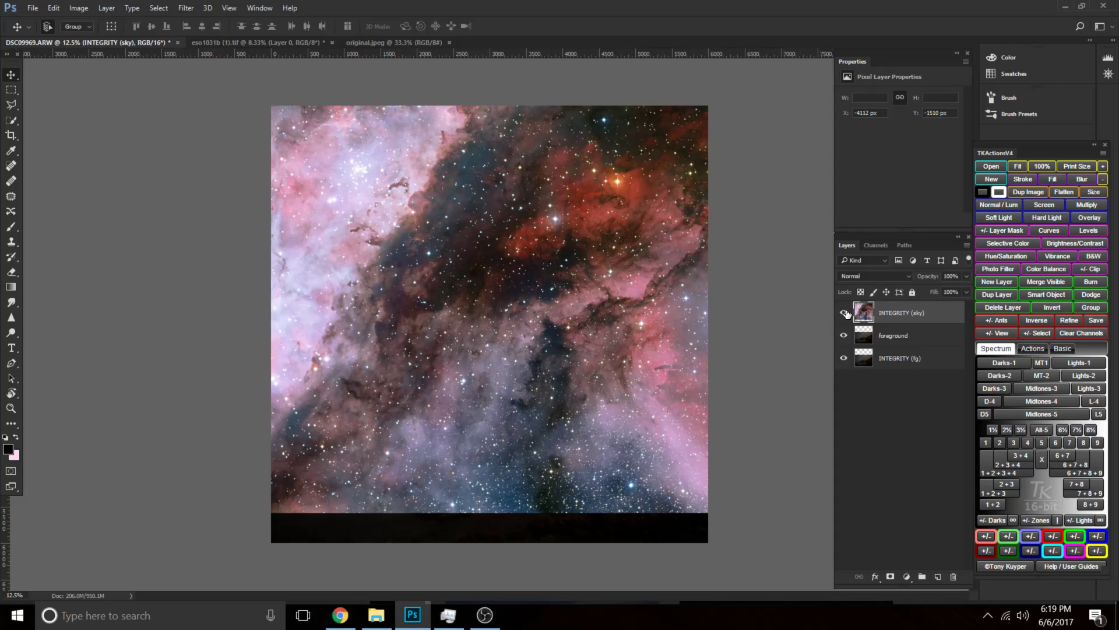
{"action": "key", "text": "ctrl+j"}
{"action": "left_click", "coordinate": [844, 336]}
{"action": "left_click", "coordinate": [843, 380]}
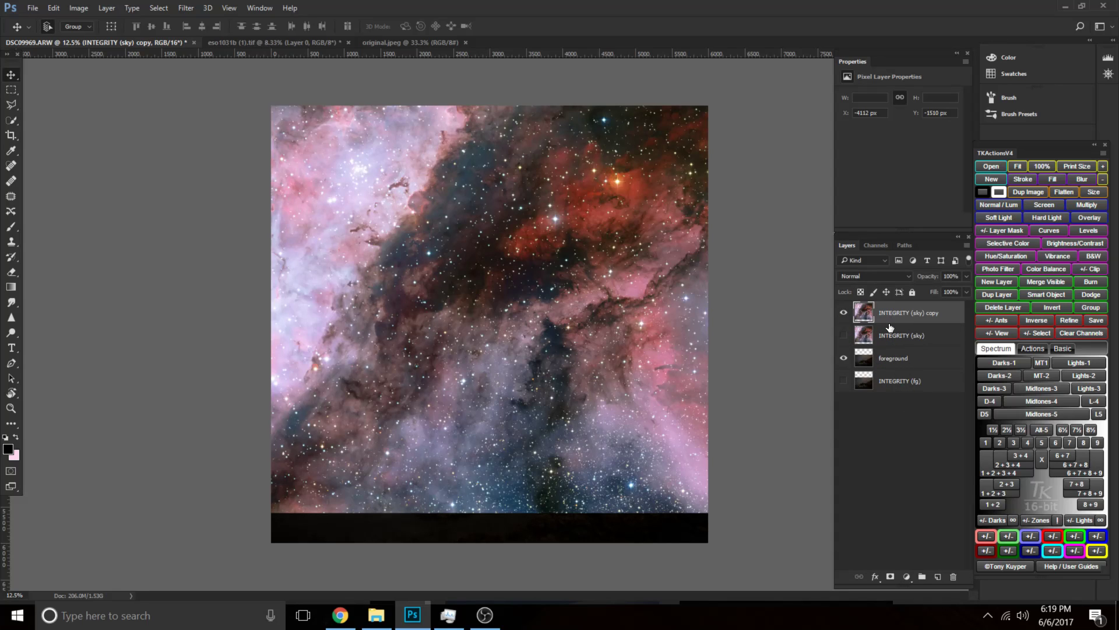
{"action": "left_click", "coordinate": [843, 312]}
{"action": "left_click", "coordinate": [892, 359]}
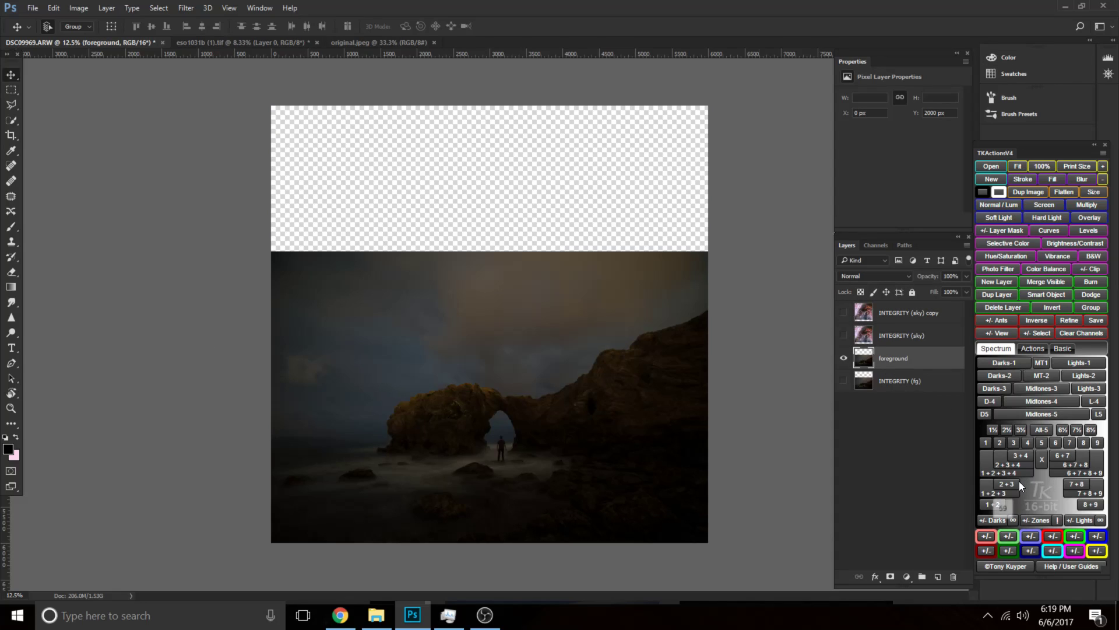
{"action": "left_click", "coordinate": [376, 615]}
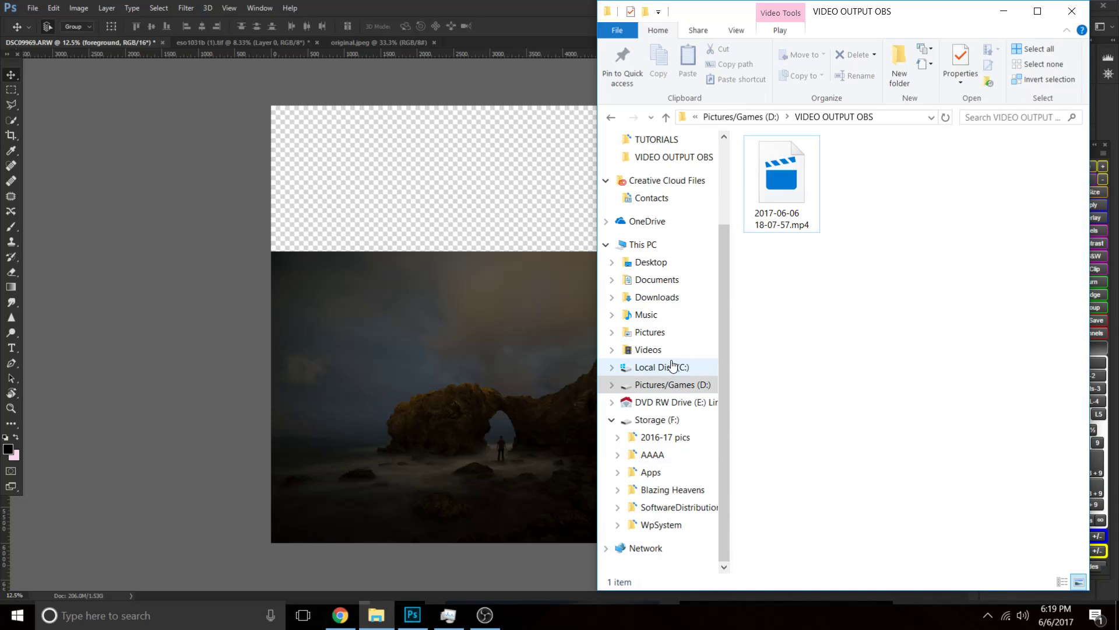
{"action": "left_click", "coordinate": [1003, 11]}
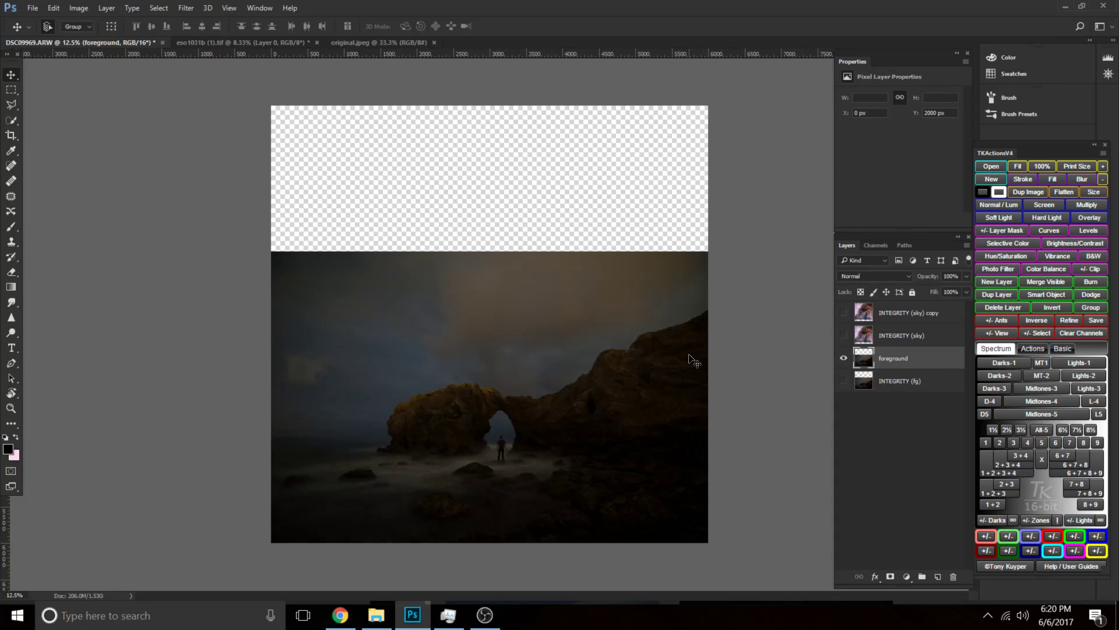
Use the Quick Selection tool with a brush size of 200 to select the rocks and shore on the foreground layer.
{"action": "key", "text": "w"}
{"action": "key", "text": "bracketright"}
{"action": "key", "text": "bracketright"}
{"action": "key", "text": "bracketright"}
{"action": "key", "text": "bracketright"}
{"action": "key", "text": "bracketright"}
{"action": "key", "text": "bracketright"}
{"action": "key", "text": "bracketright"}
{"action": "key", "text": "bracketright"}
{"action": "key", "text": "bracketright"}
{"action": "key", "text": "bracketright"}
{"action": "key", "text": "bracketright"}
{"action": "key", "text": "bracketright"}
{"action": "key", "text": "bracketright"}
{"action": "key", "text": "bracketright"}
{"action": "key", "text": "bracketright"}
{"action": "key", "text": "bracketleft"}
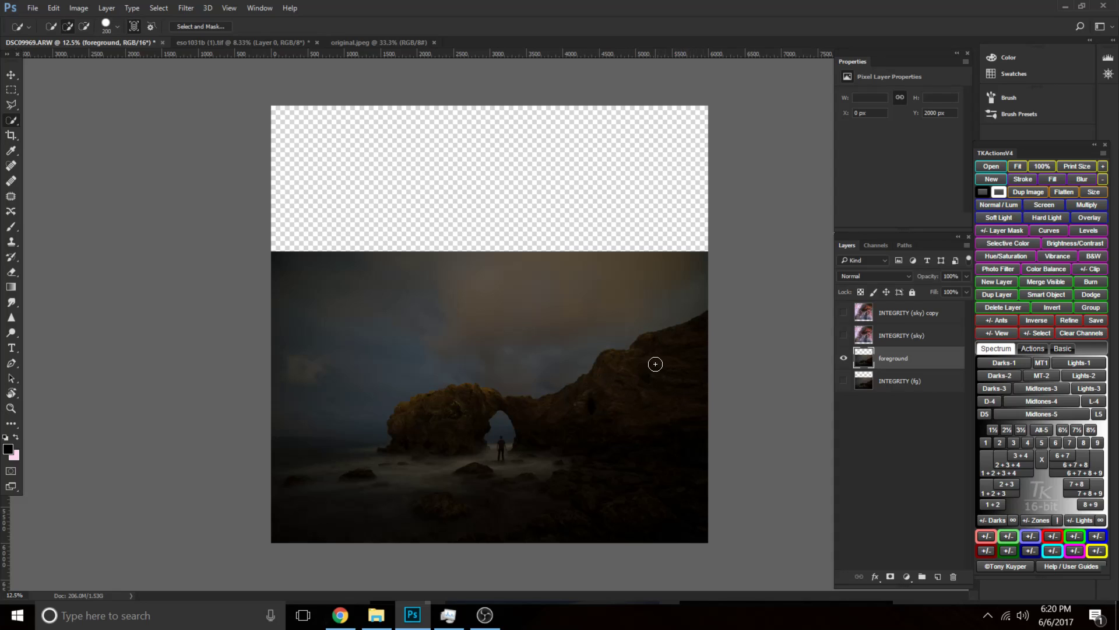
{"action": "right_click", "coordinate": [11, 121]}
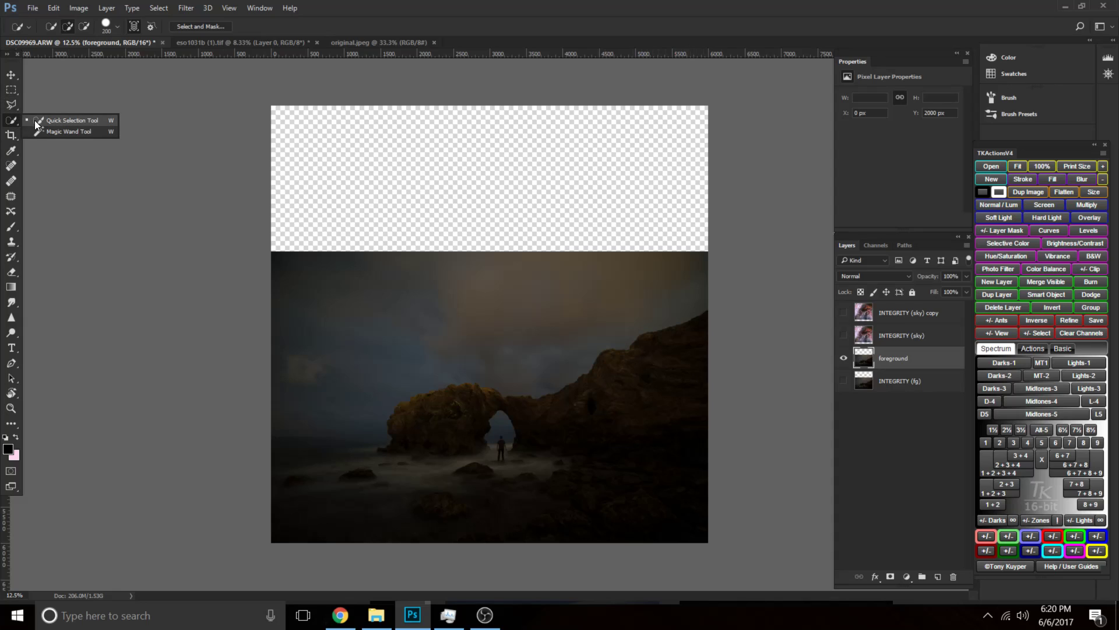
{"action": "left_click", "coordinate": [36, 120]}
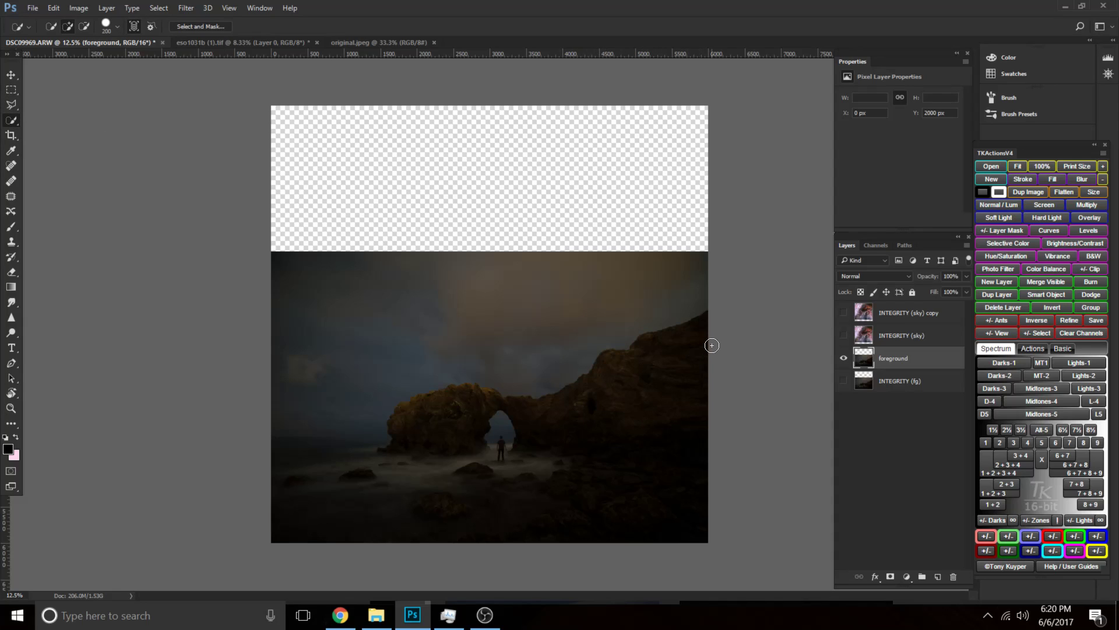
{"action": "mouse_move", "coordinate": [682, 335]}
{"action": "left_mouse_down"}
{"action": "mouse_move", "coordinate": [620, 376]}
{"action": "mouse_move", "coordinate": [547, 483]}
{"action": "mouse_move", "coordinate": [499, 493]}
{"action": "mouse_move", "coordinate": [392, 483]}
{"action": "left_mouse_up"}
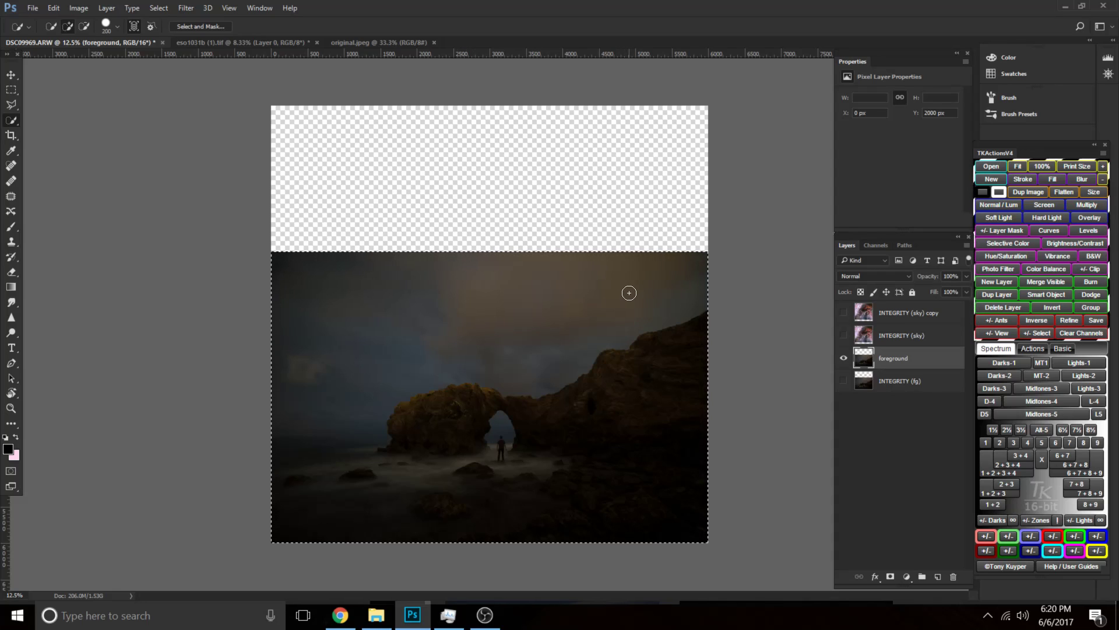
Subtract the sky above the rocks and the sea horizon from the selection.
{"action": "key", "text": "alt"}
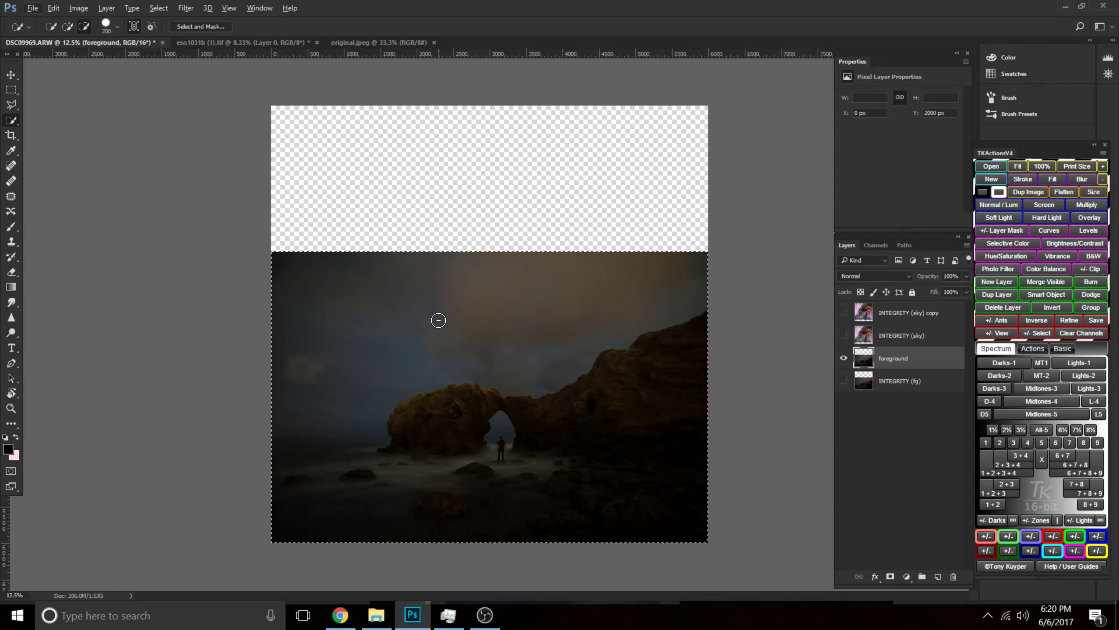
{"action": "key", "text": "alt"}
{"action": "mouse_move", "coordinate": [673, 302]}
{"action": "left_mouse_down"}
{"action": "mouse_move", "coordinate": [600, 327]}
{"action": "mouse_move", "coordinate": [551, 369]}
{"action": "mouse_move", "coordinate": [437, 365]}
{"action": "mouse_move", "coordinate": [371, 390]}
{"action": "mouse_move", "coordinate": [358, 370]}
{"action": "left_mouse_up"}
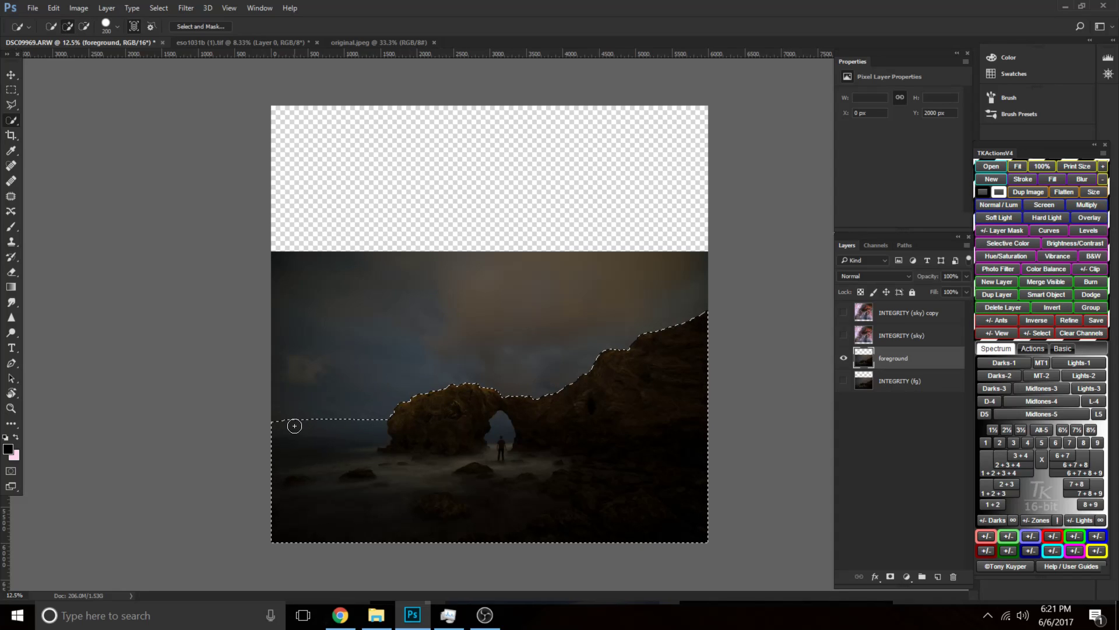
{"action": "key", "text": "alt"}
{"action": "left_click_drag", "start_coordinate": [377, 424], "coordinate": [365, 425]}
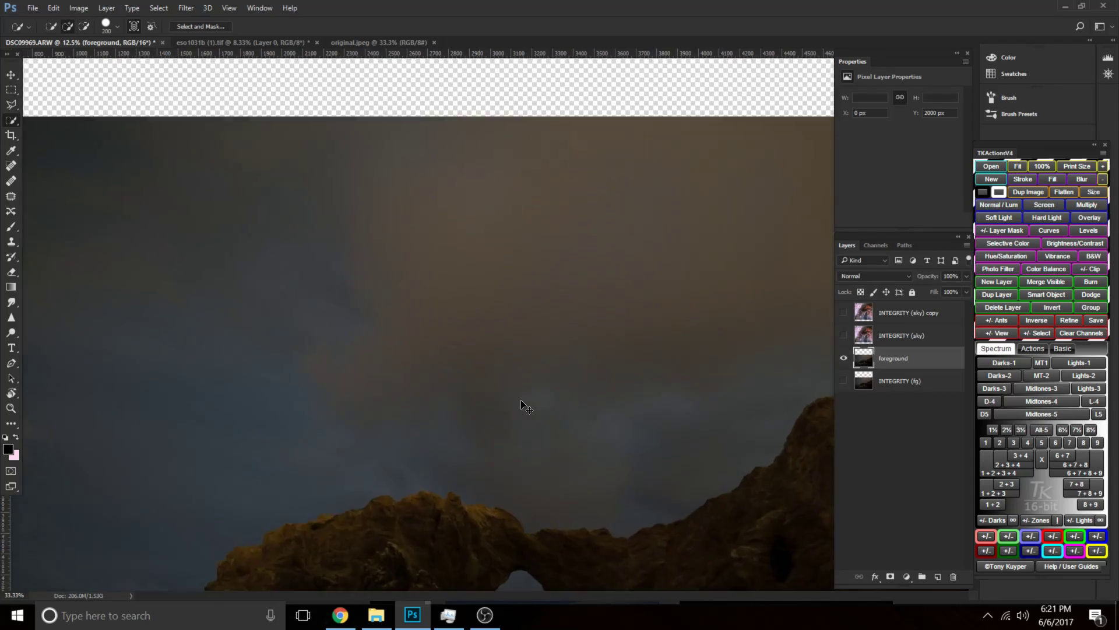
Refine the selection edge along the top of the rock arch using a smaller Quick Selection brush.
{"action": "key", "text": "ctrl+plus"}
{"action": "key", "text": "ctrl+plus"}
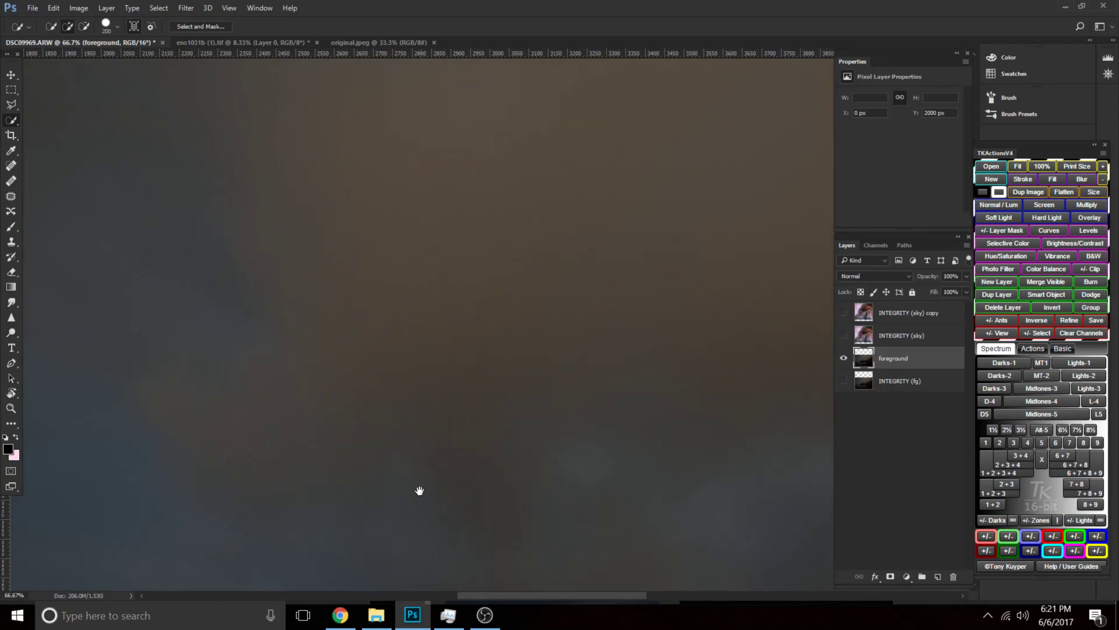
{"action": "left_click_drag", "start_coordinate": [419, 490], "coordinate": [439, 248]}
{"action": "mouse_move", "coordinate": [399, 568]}
{"action": "left_mouse_down"}
{"action": "mouse_move", "coordinate": [542, 460]}
{"action": "mouse_move", "coordinate": [577, 518]}
{"action": "left_mouse_up"}
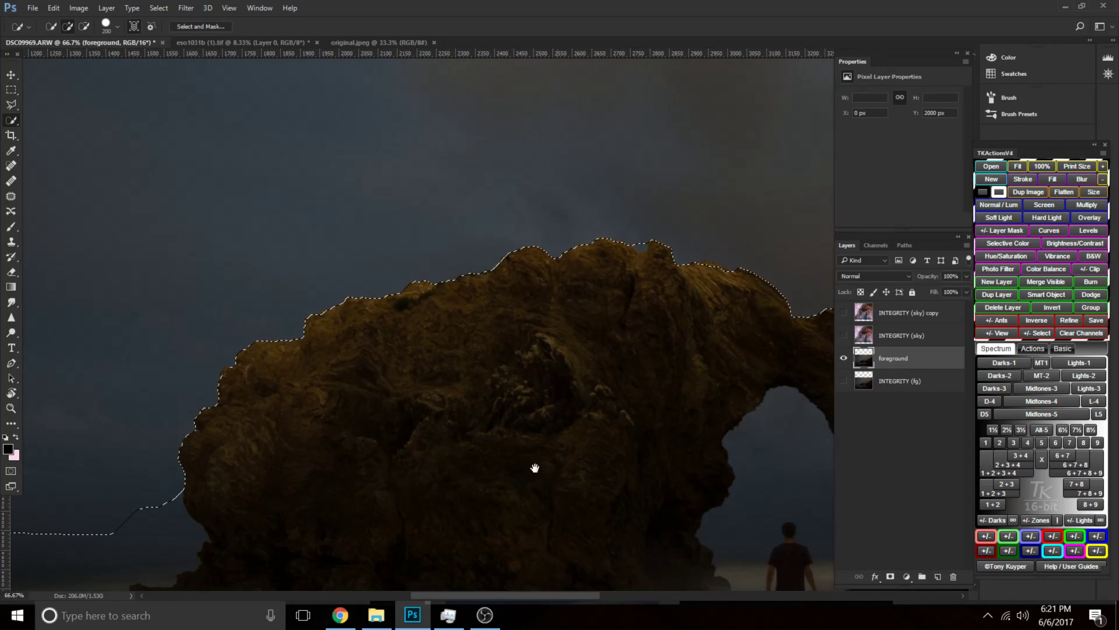
{"action": "left_click_drag", "start_coordinate": [671, 315], "coordinate": [489, 390]}
{"action": "key", "text": "bracketleft"}
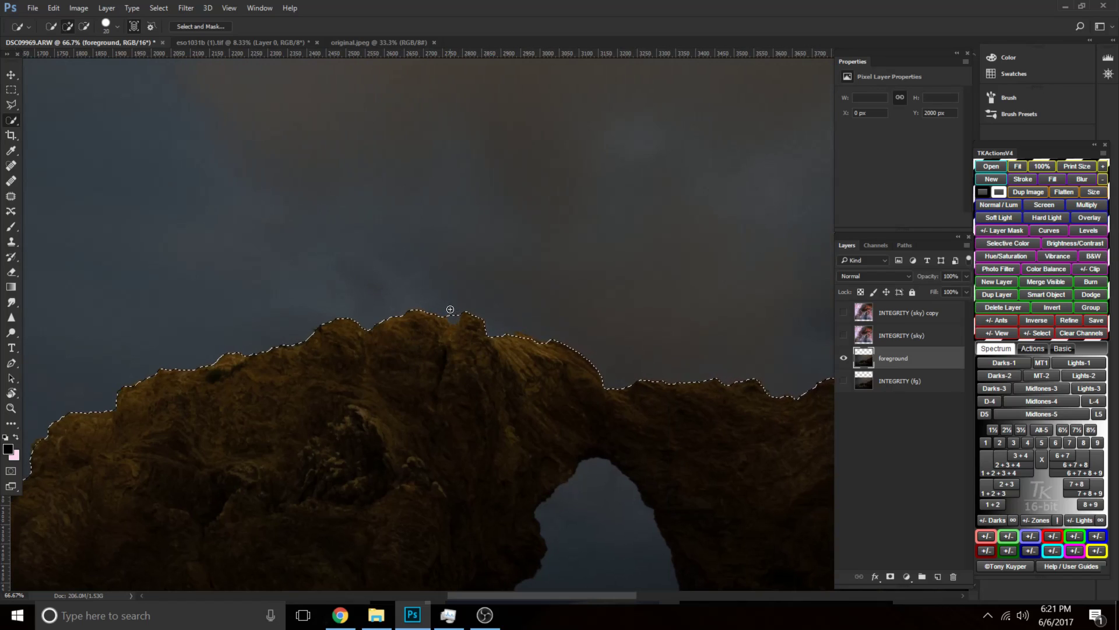
{"action": "key", "text": "alt"}
{"action": "key", "text": "alt"}
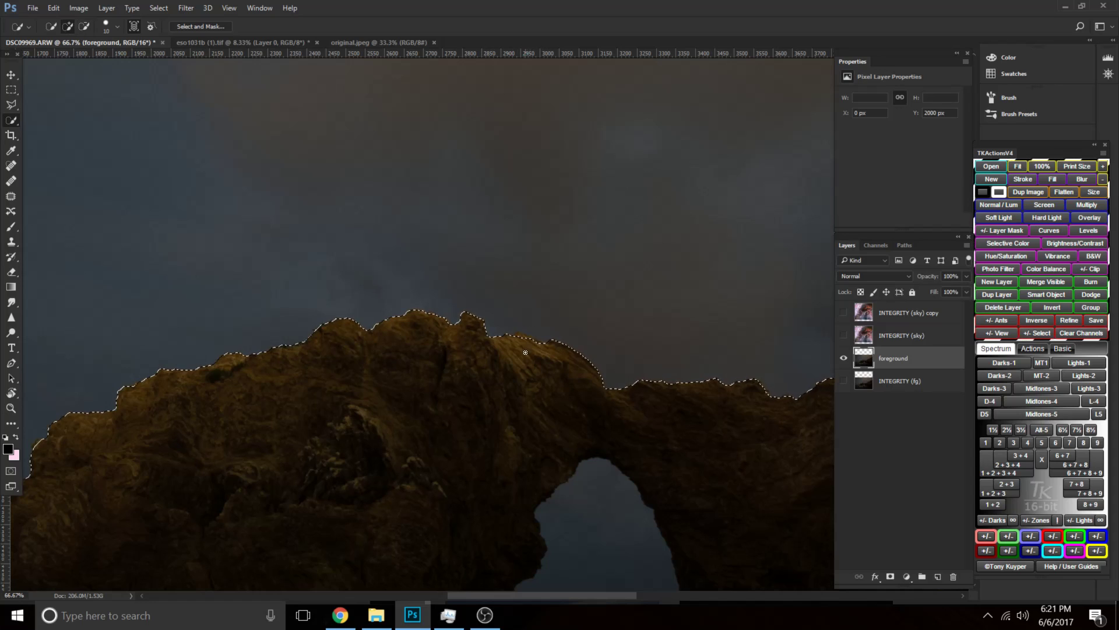
Inspect the selection edge along the cliff ridge and the top of the rock arch.
{"action": "left_click_drag", "start_coordinate": [612, 344], "coordinate": [350, 341]}
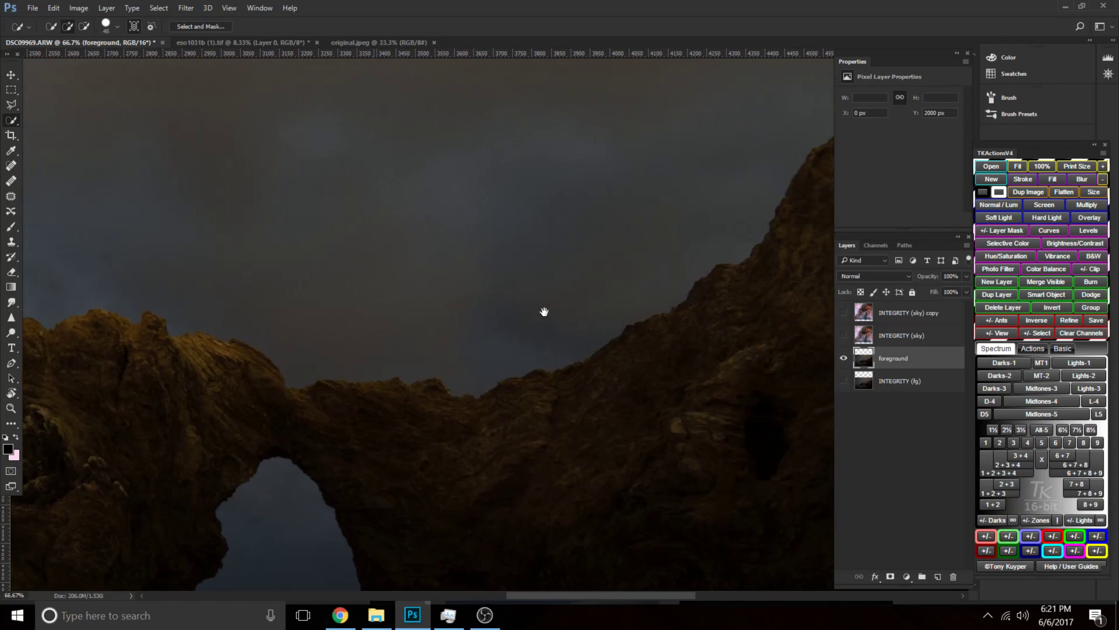
{"action": "left_click_drag", "start_coordinate": [621, 295], "coordinate": [460, 355]}
{"action": "left_click_drag", "start_coordinate": [252, 482], "coordinate": [440, 467]}
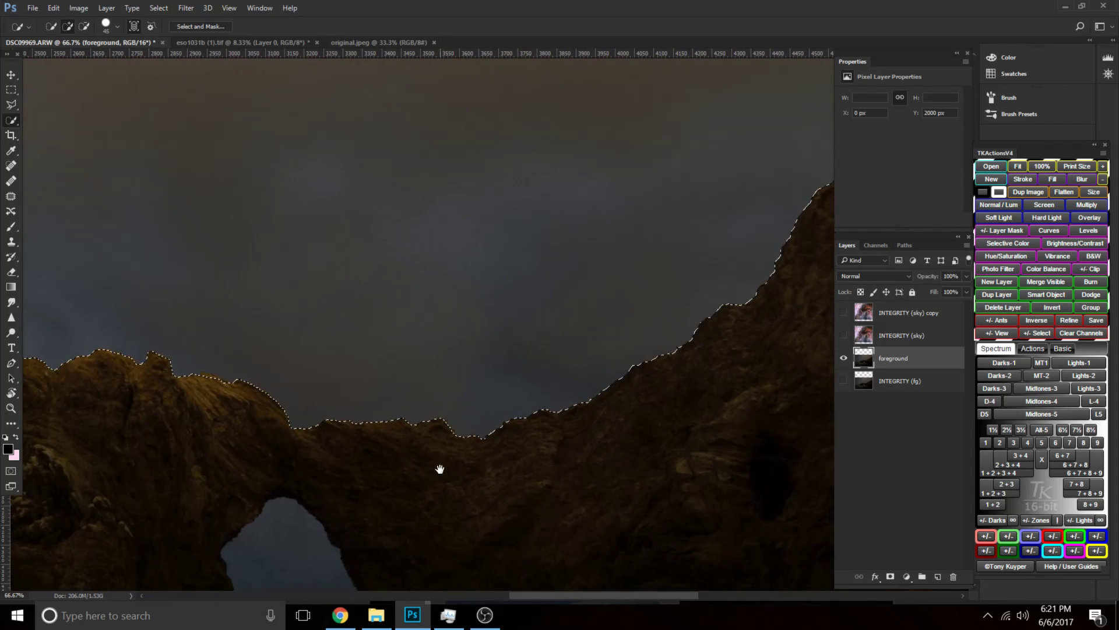
{"action": "left_click_drag", "start_coordinate": [768, 193], "coordinate": [572, 260]}
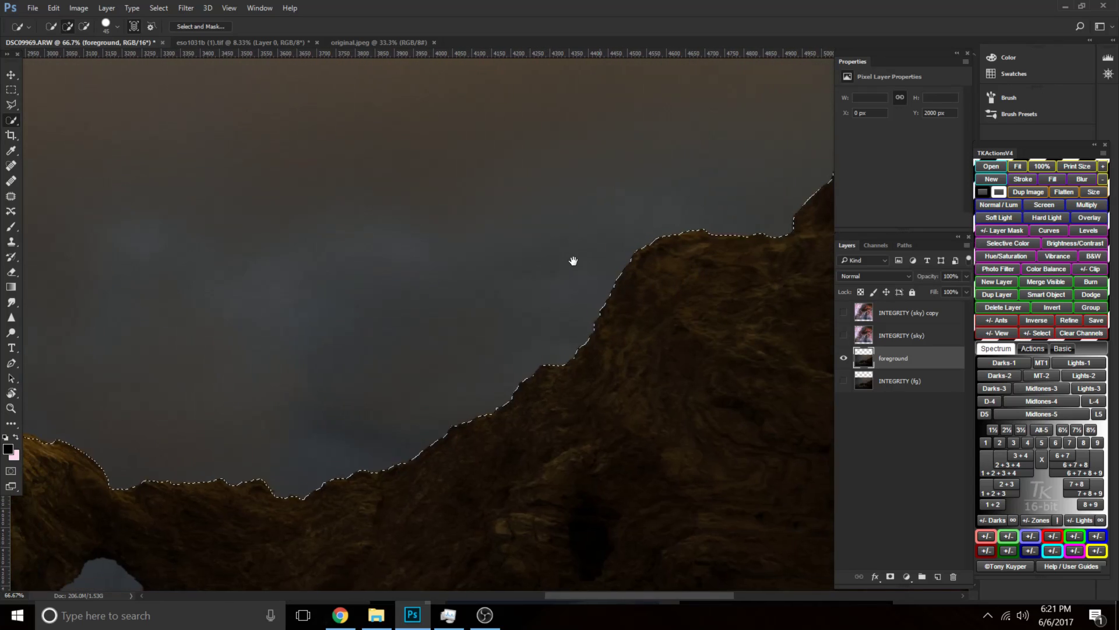
{"action": "left_click_drag", "start_coordinate": [288, 505], "coordinate": [656, 355]}
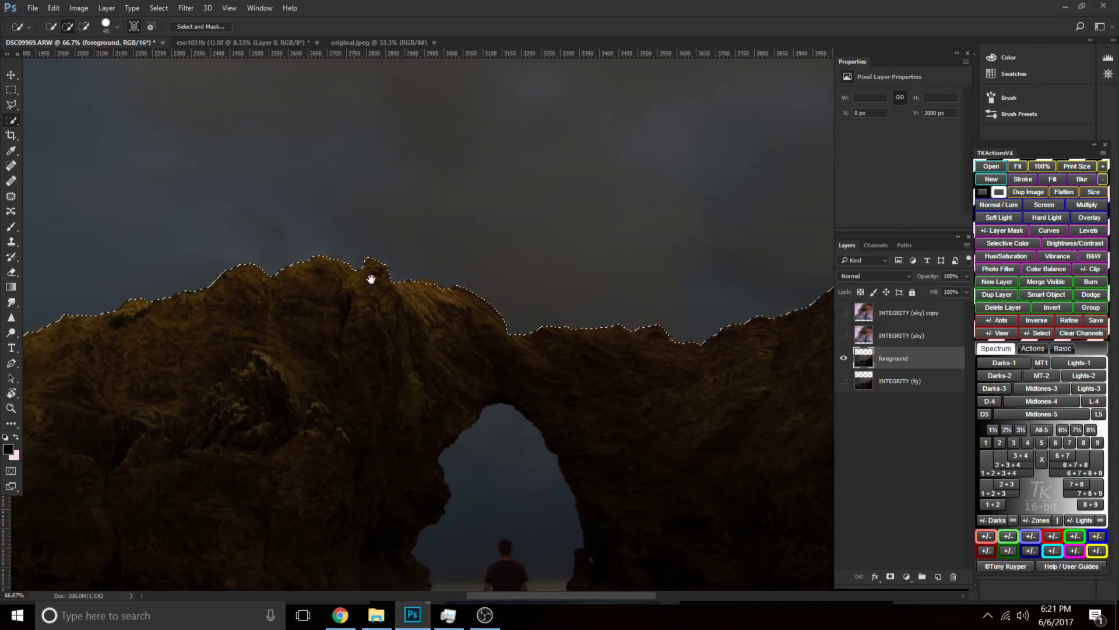
{"action": "left_click_drag", "start_coordinate": [261, 341], "coordinate": [534, 400]}
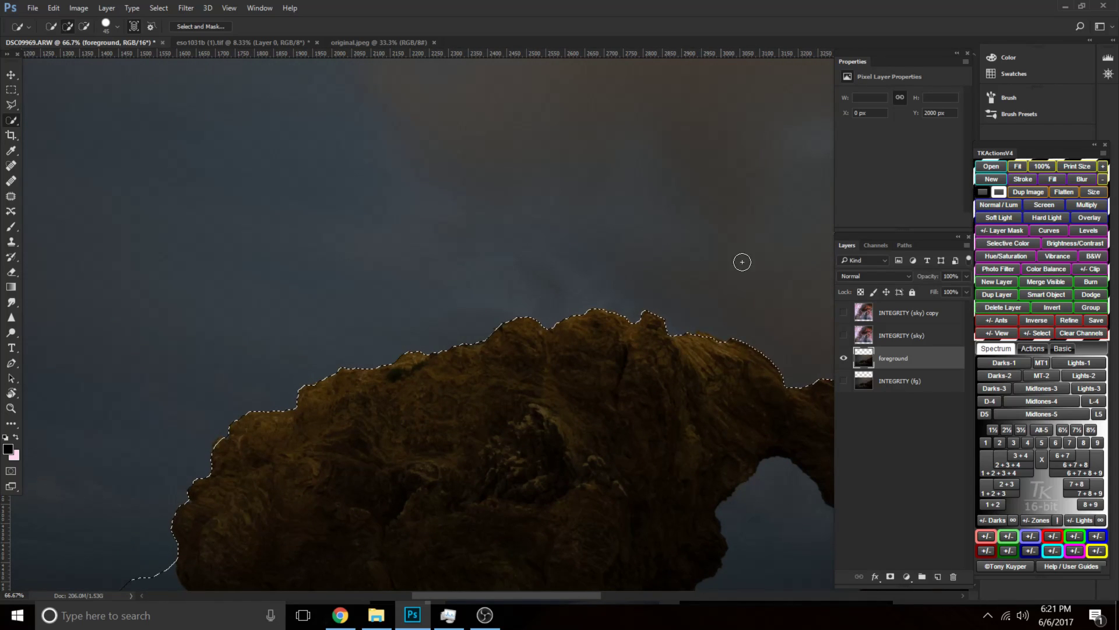
Try to subtract the strip of sky just above the sea horizon beside the arch, and undo the change.
{"action": "left_click_drag", "start_coordinate": [348, 492], "coordinate": [795, 239]}
{"action": "left_click_drag", "start_coordinate": [589, 342], "coordinate": [615, 352]}
{"action": "left_click_drag", "start_coordinate": [440, 367], "coordinate": [196, 377]}
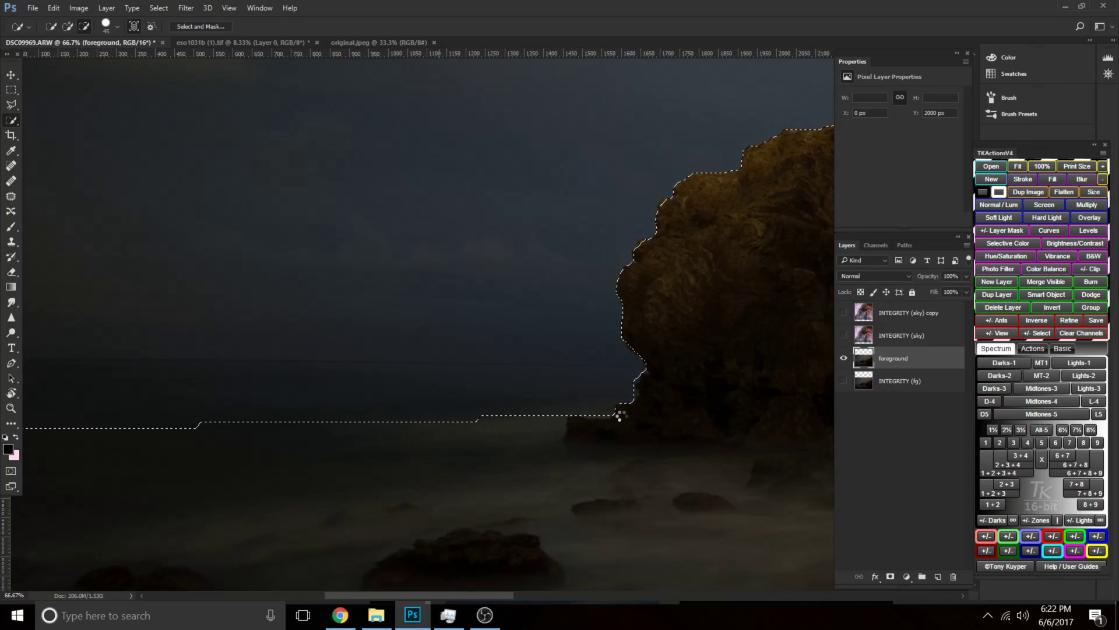
{"action": "key", "text": "ctrl+z"}
Turn the current selection into a layer mask on the foreground layer.
{"action": "left_click_drag", "start_coordinate": [689, 345], "coordinate": [292, 344]}
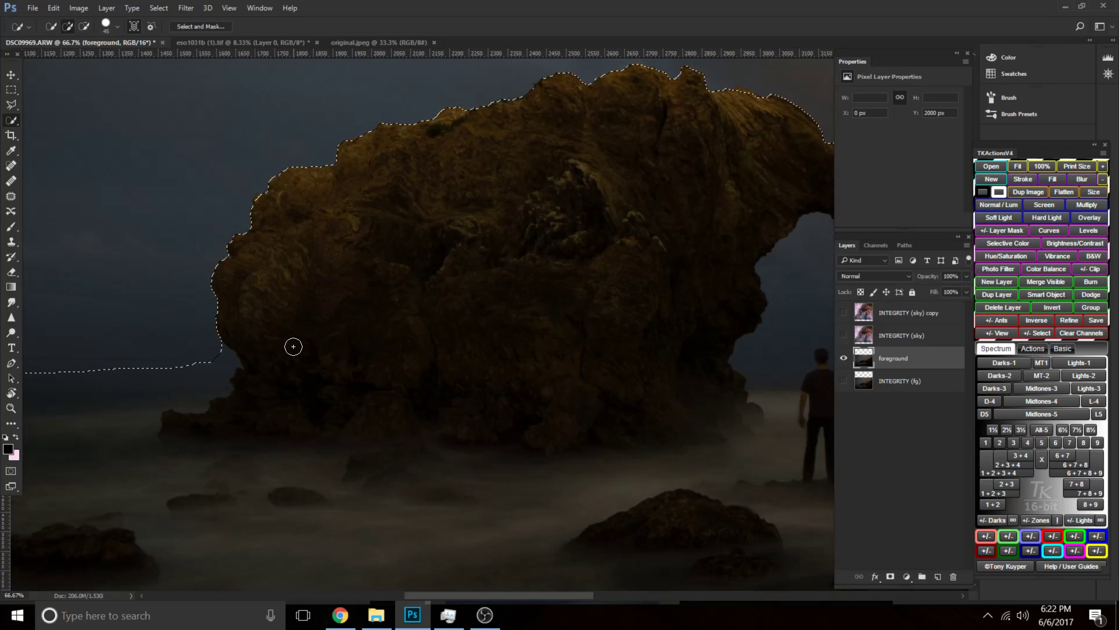
{"action": "key", "text": "ctrl+0"}
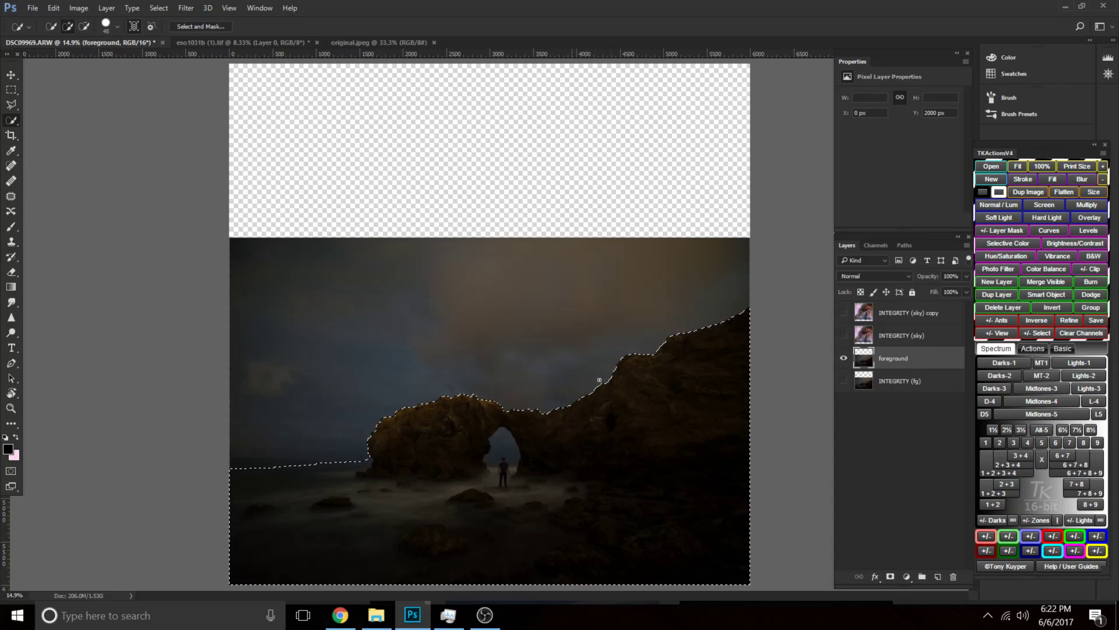
{"action": "left_click", "coordinate": [889, 577]}
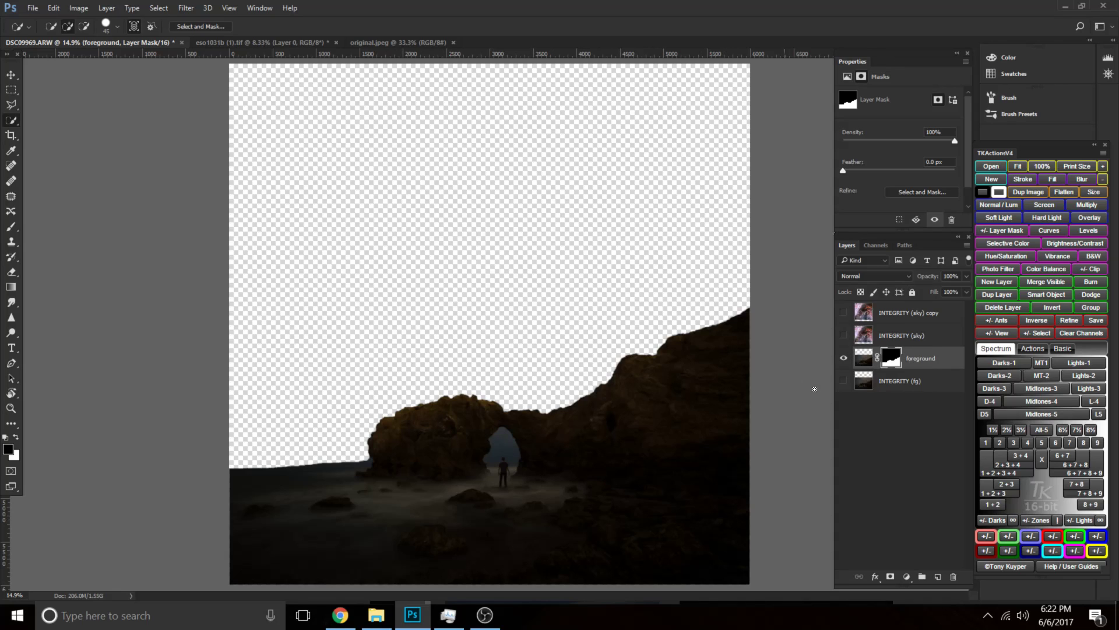
Undo the foreground layer mask and try to subtract the sky inside the arch opening from the selection.
{"action": "key", "text": "ctrl+plus"}
{"action": "key", "text": "ctrl+plus"}
{"action": "left_click_drag", "start_coordinate": [580, 511], "coordinate": [532, 420]}
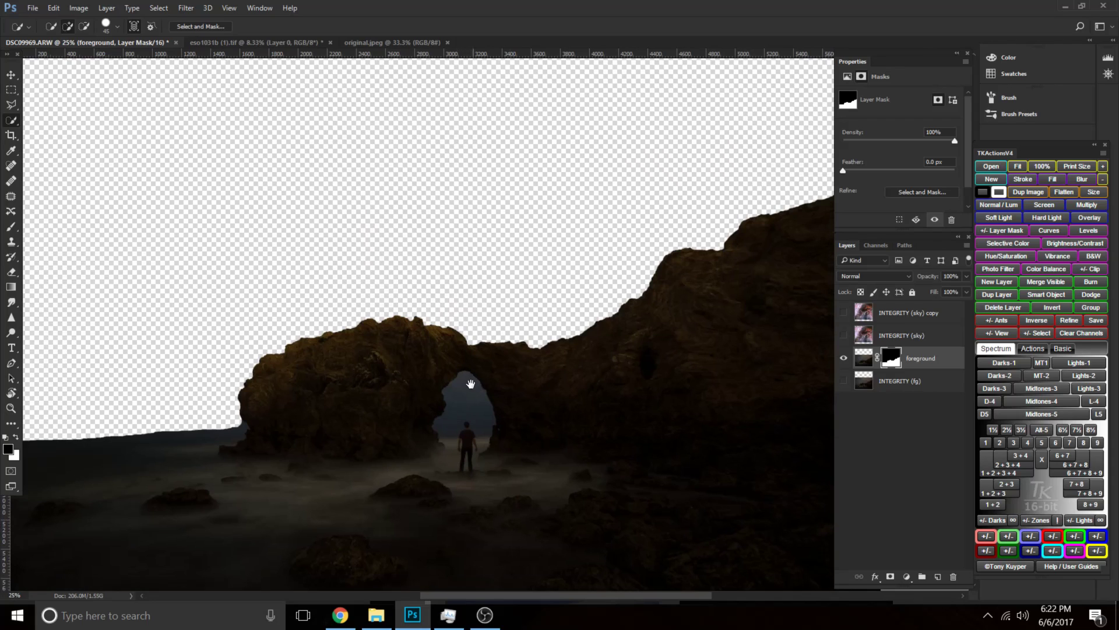
{"action": "key", "text": "ctrl+plus"}
{"action": "key", "text": "ctrl+plus"}
{"action": "left_click_drag", "start_coordinate": [540, 489], "coordinate": [607, 305]}
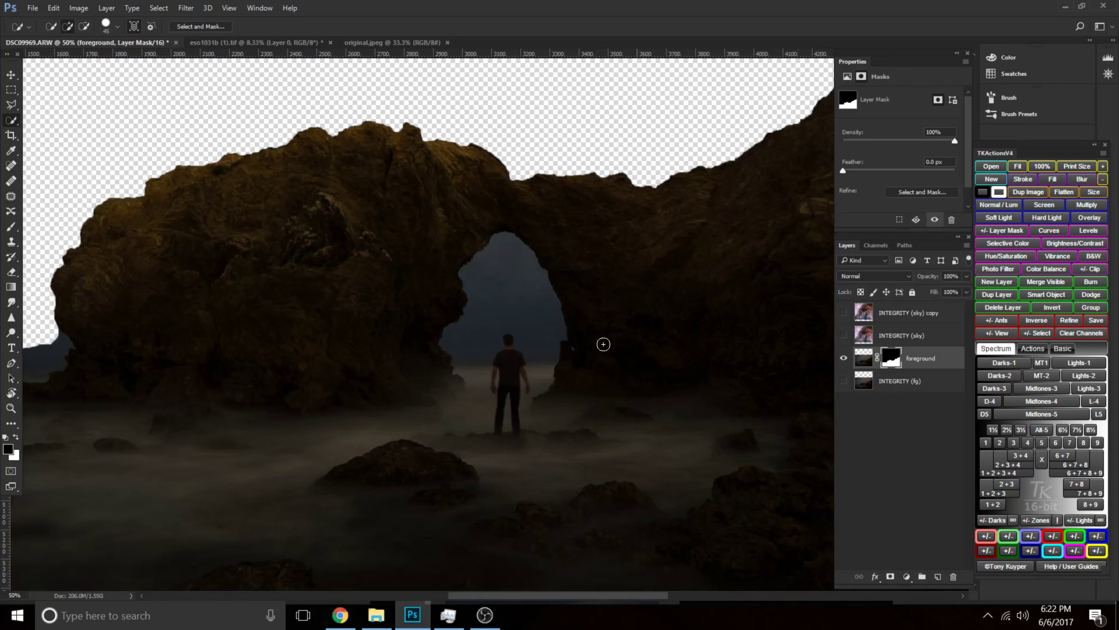
{"action": "left_click_drag", "start_coordinate": [592, 305], "coordinate": [567, 347]}
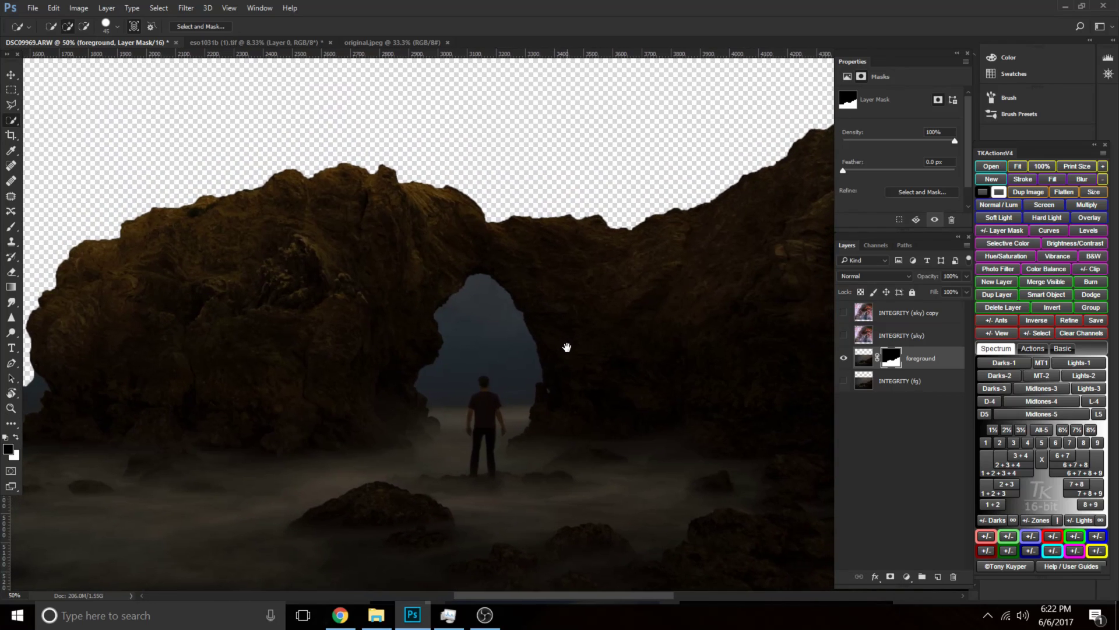
{"action": "key", "text": "ctrl+z"}
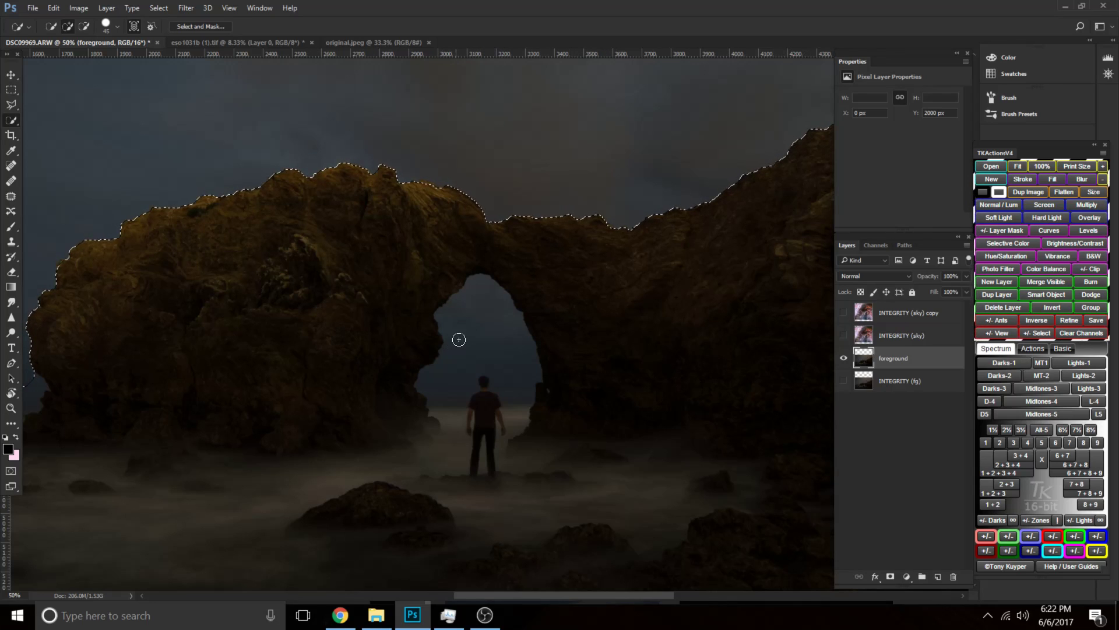
{"action": "key", "text": "alt"}
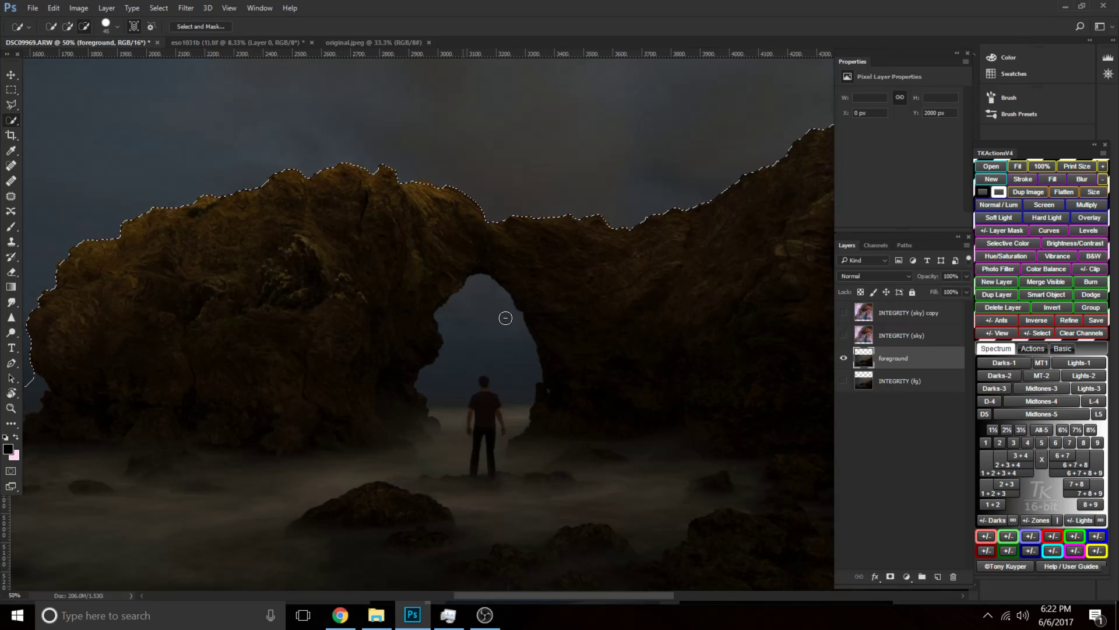
{"action": "mouse_move", "coordinate": [515, 386]}
{"action": "left_mouse_down"}
{"action": "mouse_move", "coordinate": [450, 379]}
{"action": "mouse_move", "coordinate": [460, 370]}
{"action": "mouse_move", "coordinate": [439, 390]}
{"action": "left_mouse_up"}
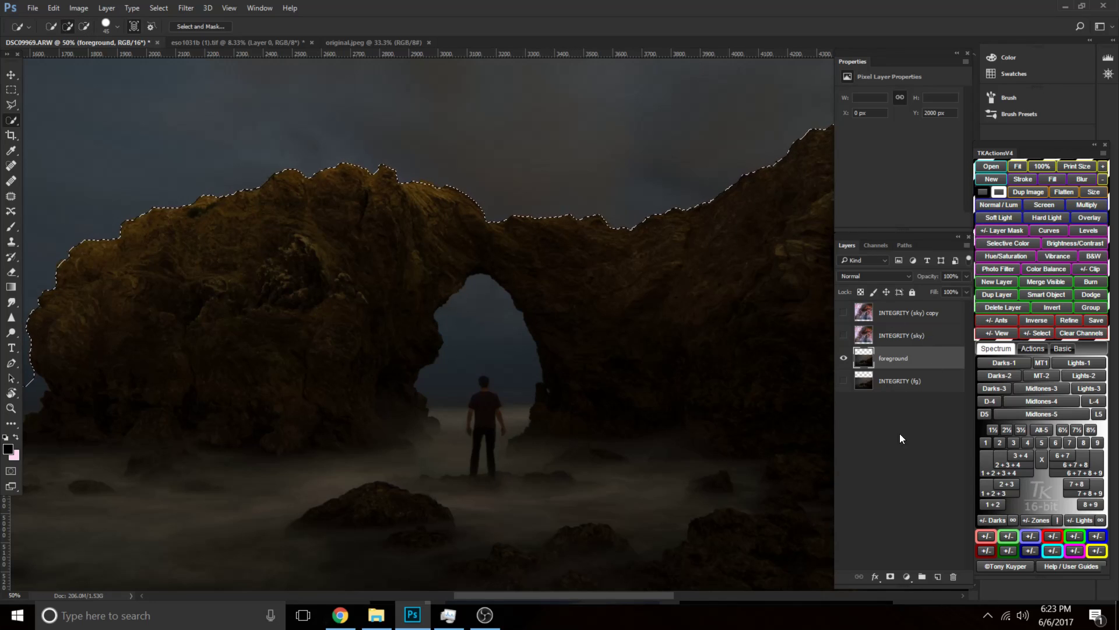
Mask the foreground layer with the restored selection and make the layer's image active instead of its mask.
{"action": "left_click", "coordinate": [890, 576]}
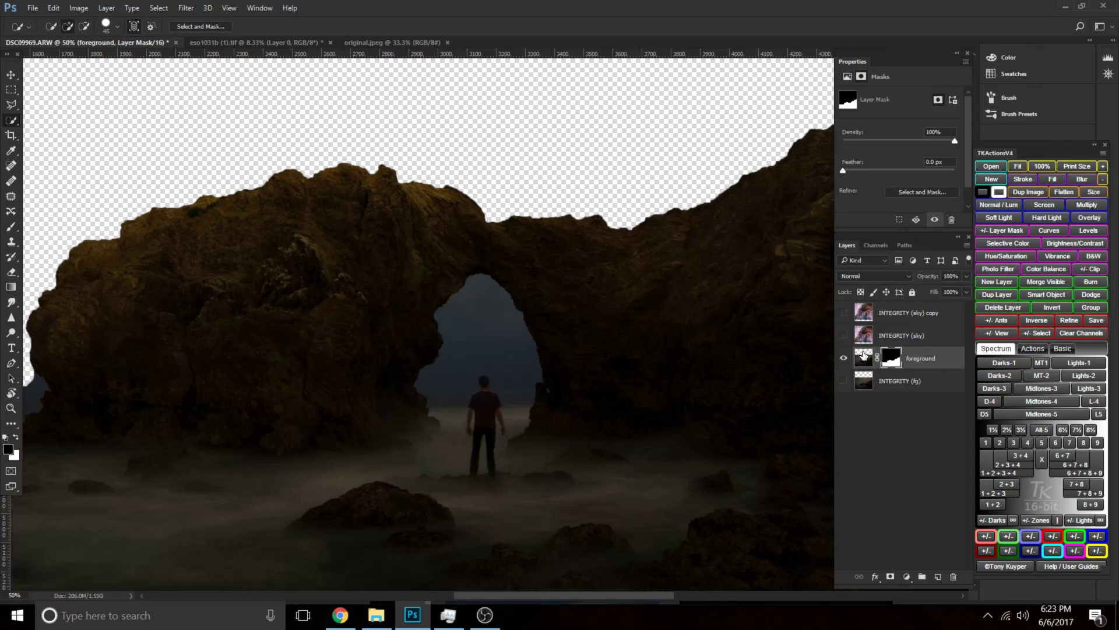
{"action": "left_click", "coordinate": [863, 356]}
{"action": "left_click", "coordinate": [889, 359]}
{"action": "left_click", "coordinate": [864, 356]}
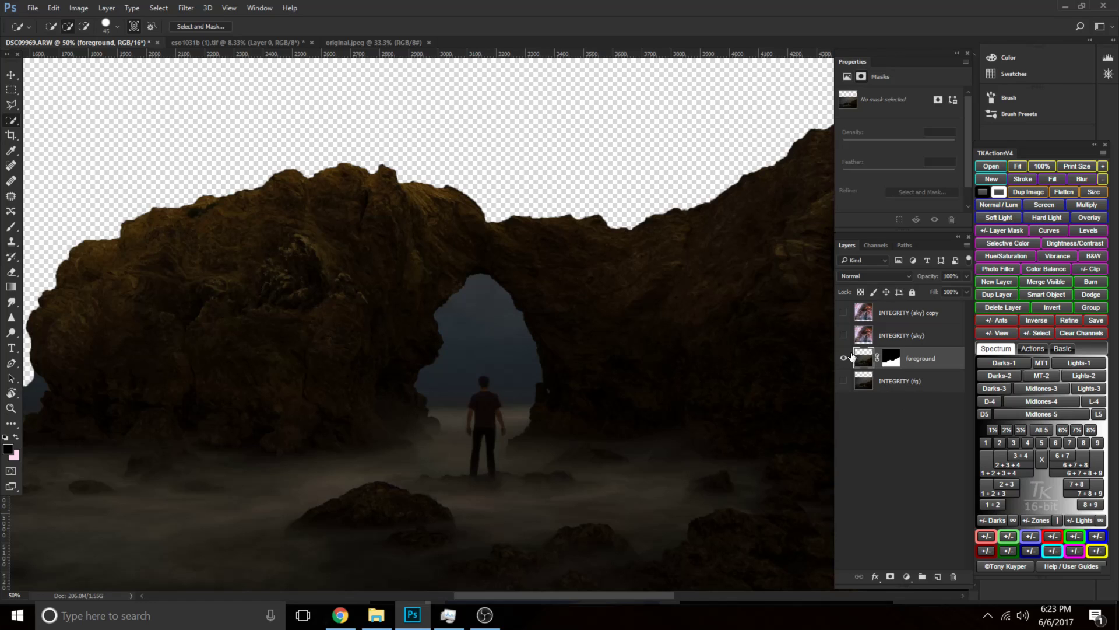
Select the sky visible through the arch opening on the foreground layer with the Quick Selection tool.
{"action": "mouse_move", "coordinate": [475, 294]}
{"action": "left_mouse_down"}
{"action": "mouse_move", "coordinate": [507, 321]}
{"action": "mouse_move", "coordinate": [521, 369]}
{"action": "mouse_move", "coordinate": [519, 382]}
{"action": "mouse_move", "coordinate": [511, 370]}
{"action": "mouse_move", "coordinate": [456, 382]}
{"action": "left_mouse_up"}
{"action": "key", "text": "ctrl+plus"}
{"action": "key", "text": "ctrl+plus"}
{"action": "key", "text": "ctrl+plus"}
{"action": "key", "text": "ctrl+plus"}
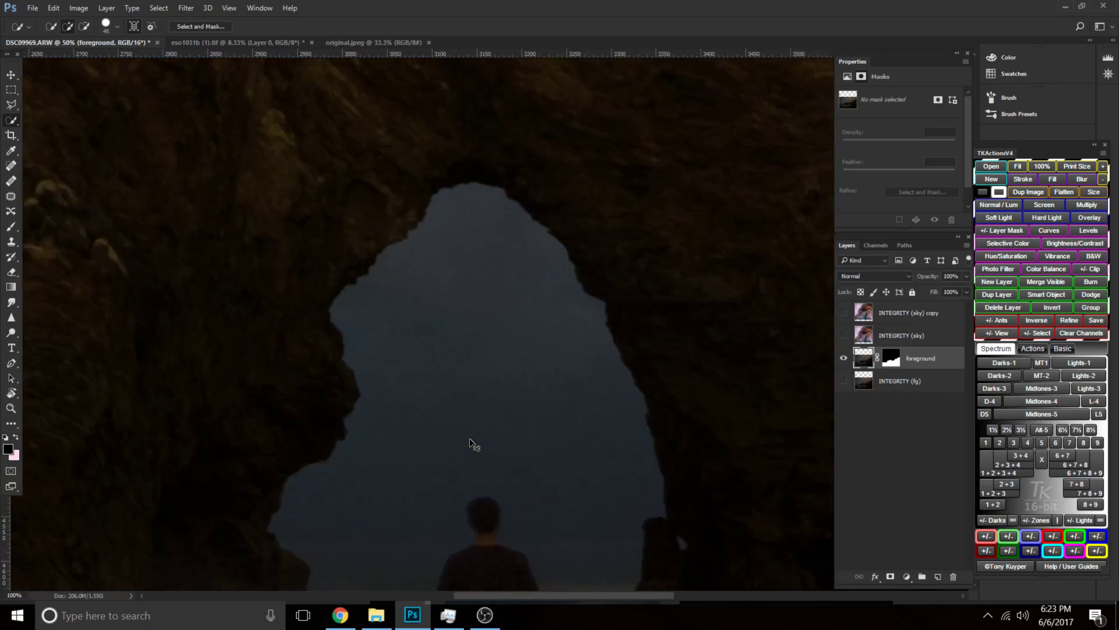
{"action": "left_click_drag", "start_coordinate": [515, 503], "coordinate": [474, 407]}
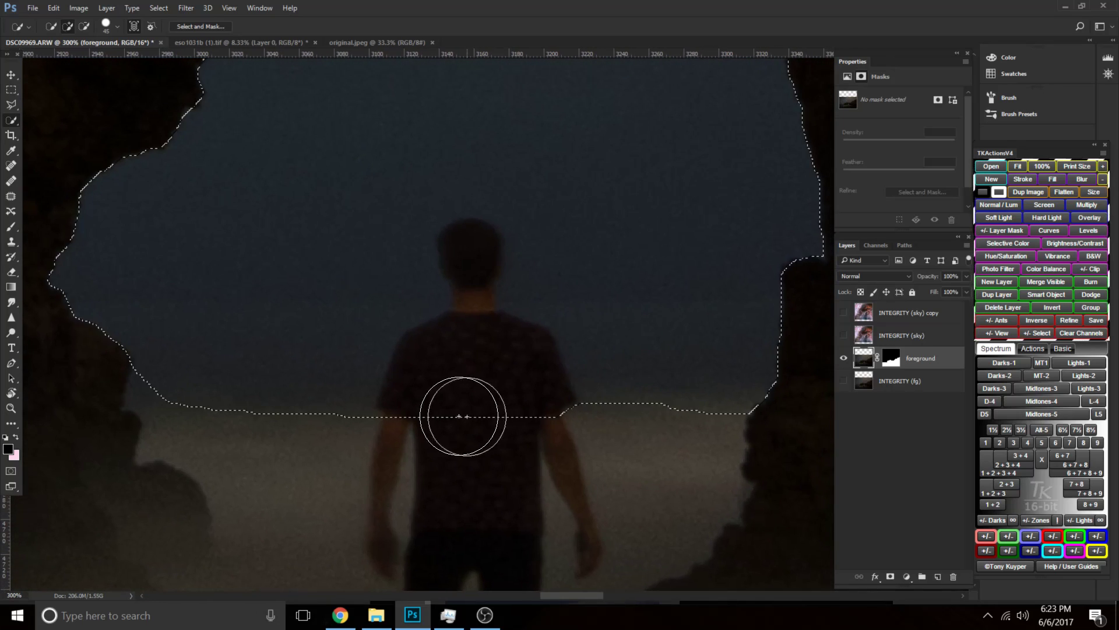
{"action": "key", "text": "ctrl+minus"}
{"action": "key", "text": "ctrl+minus"}
{"action": "key", "text": "ctrl+minus"}
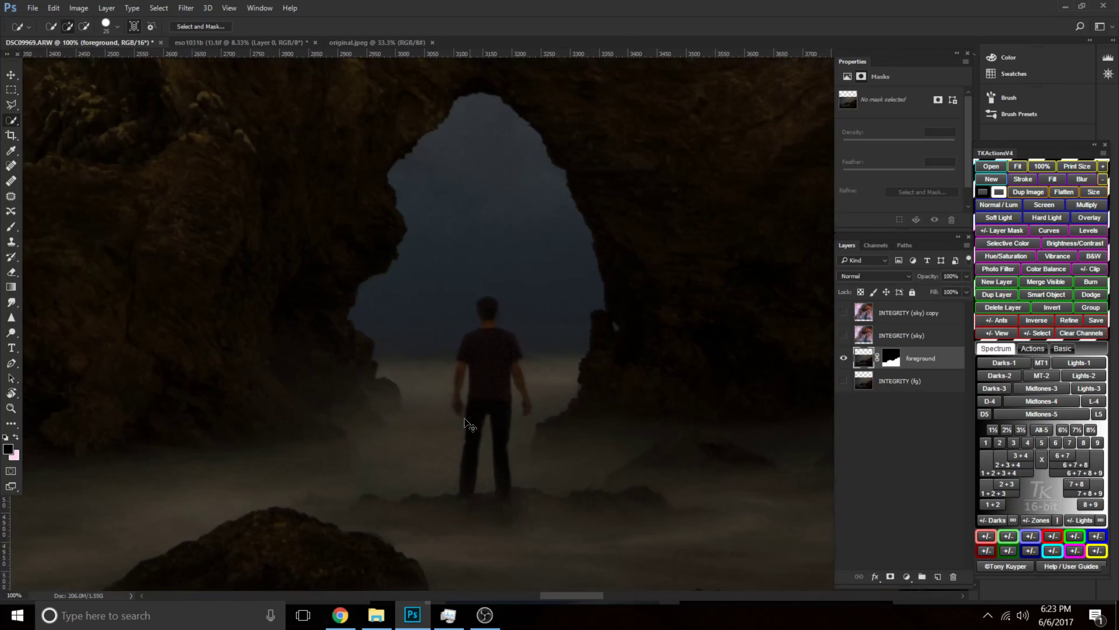
{"action": "key", "text": "ctrl+minus"}
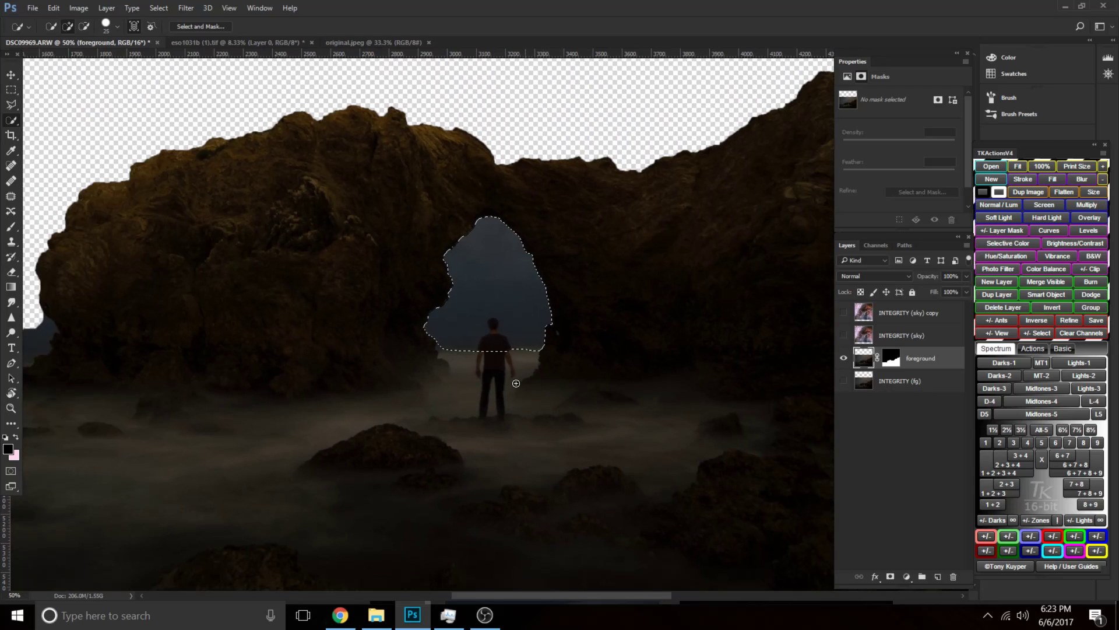
{"action": "key", "text": "ctrl+d"}
{"action": "key", "text": "ctrl+z"}
{"action": "key", "text": "ctrl+minus"}
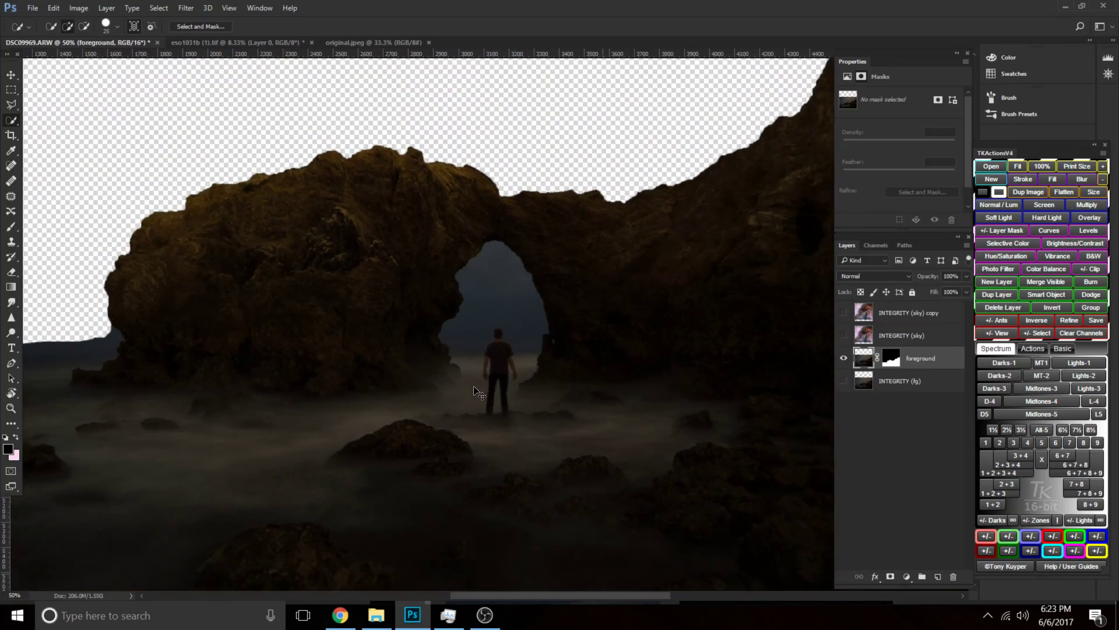
{"action": "key", "text": "ctrl+plus"}
{"action": "key", "text": "ctrl+plus"}
{"action": "key", "text": "ctrl+plus"}
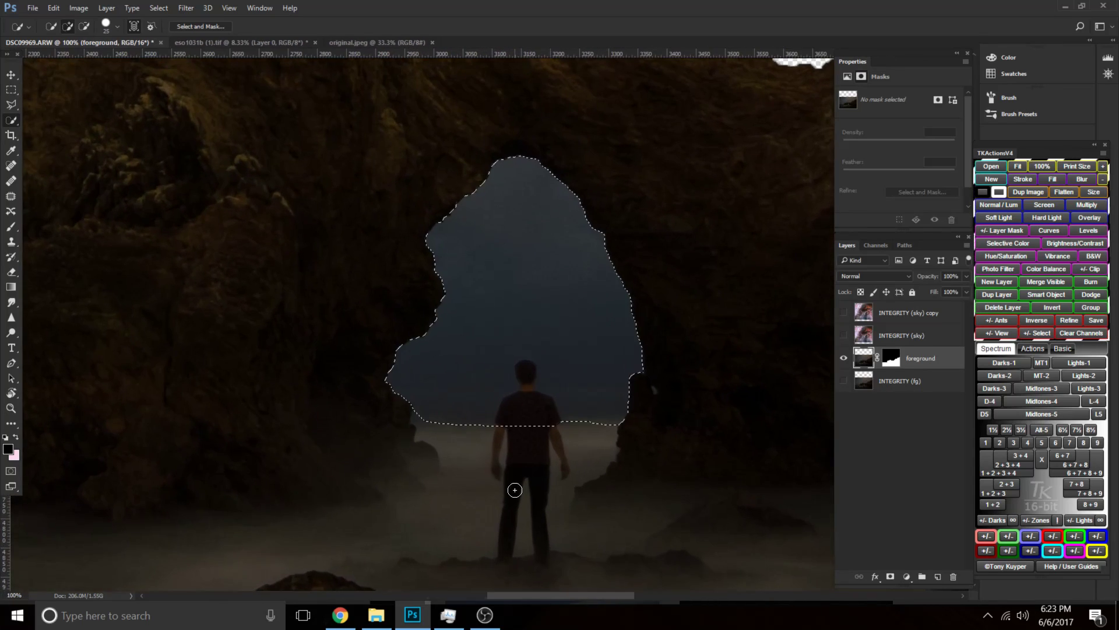
{"action": "left_click_drag", "start_coordinate": [514, 489], "coordinate": [416, 429]}
{"action": "key", "text": "ctrl+0"}
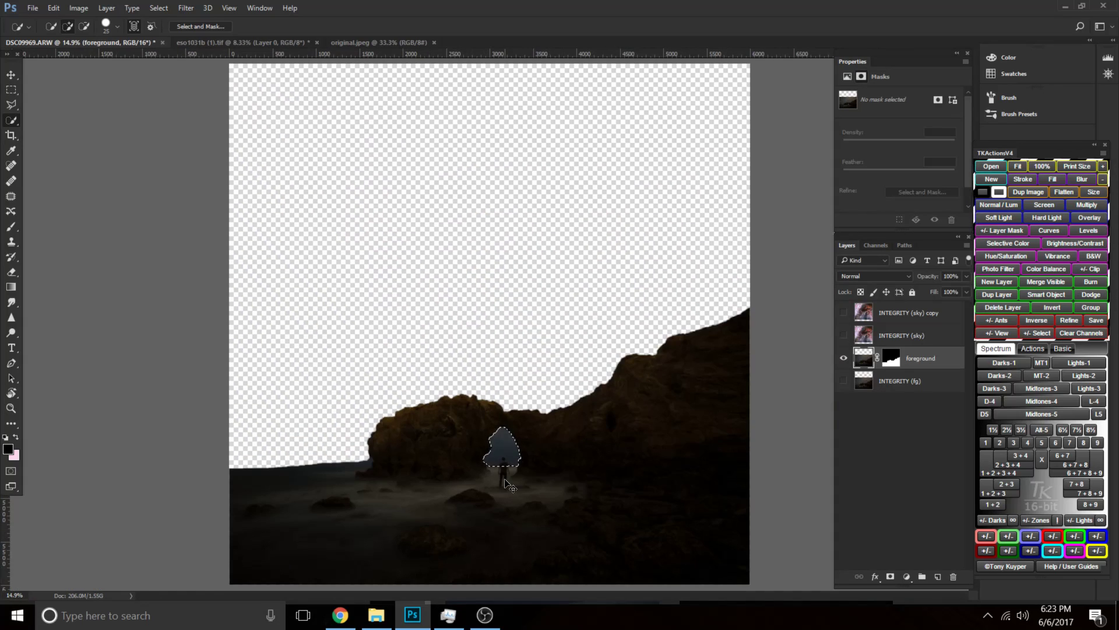
{"action": "key", "text": "ctrl+plus"}
{"action": "key", "text": "ctrl+plus"}
{"action": "key", "text": "ctrl+plus"}
{"action": "left_click_drag", "start_coordinate": [564, 507], "coordinate": [480, 202]}
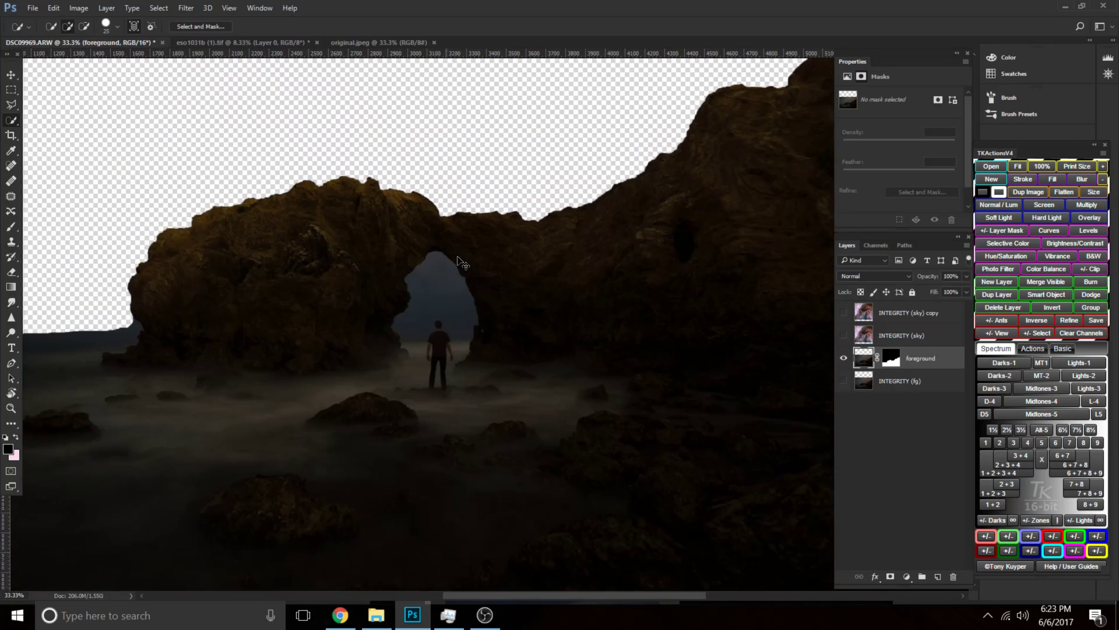
Subtract the standing man's shoulders and upper torso from the arch sky selection.
{"action": "key", "text": "ctrl+plus"}
{"action": "key", "text": "ctrl+plus"}
{"action": "key", "text": "ctrl+plus"}
{"action": "key", "text": "ctrl+plus"}
{"action": "left_click_drag", "start_coordinate": [475, 464], "coordinate": [673, 428]}
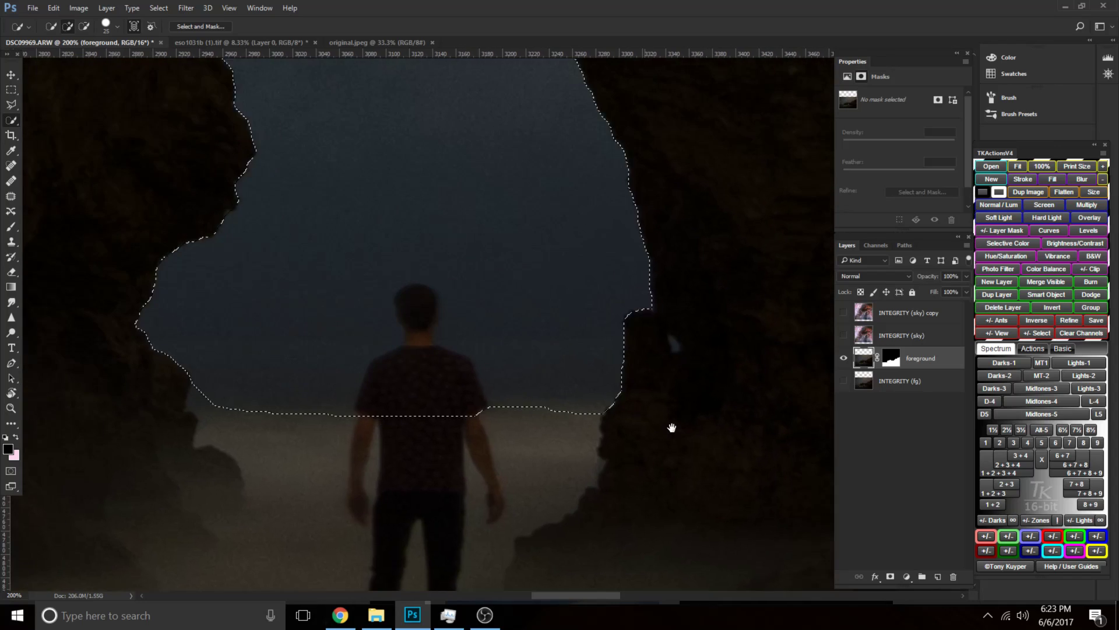
{"action": "key", "text": "ctrl+minus"}
{"action": "key", "text": "ctrl+plus"}
{"action": "key", "text": "alt"}
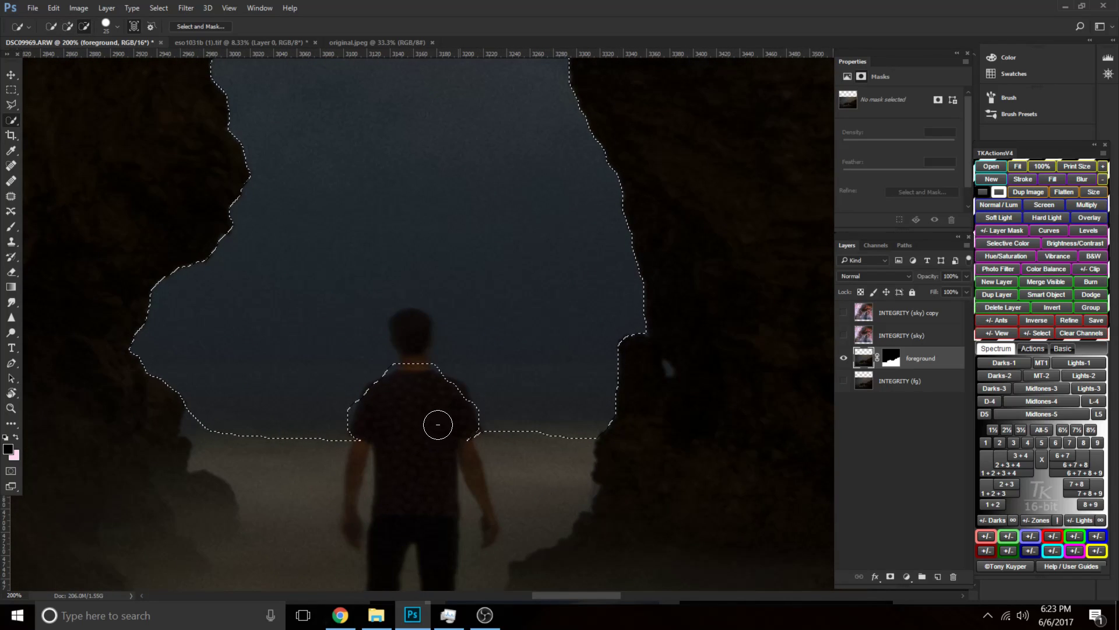
{"action": "left_click_drag", "start_coordinate": [434, 418], "coordinate": [401, 399]}
Subtract the man's head and neck from the arch sky selection with a smaller brush and tighten the edges around his shoulders.
{"action": "key", "text": "bracketleft"}
{"action": "key", "text": "alt"}
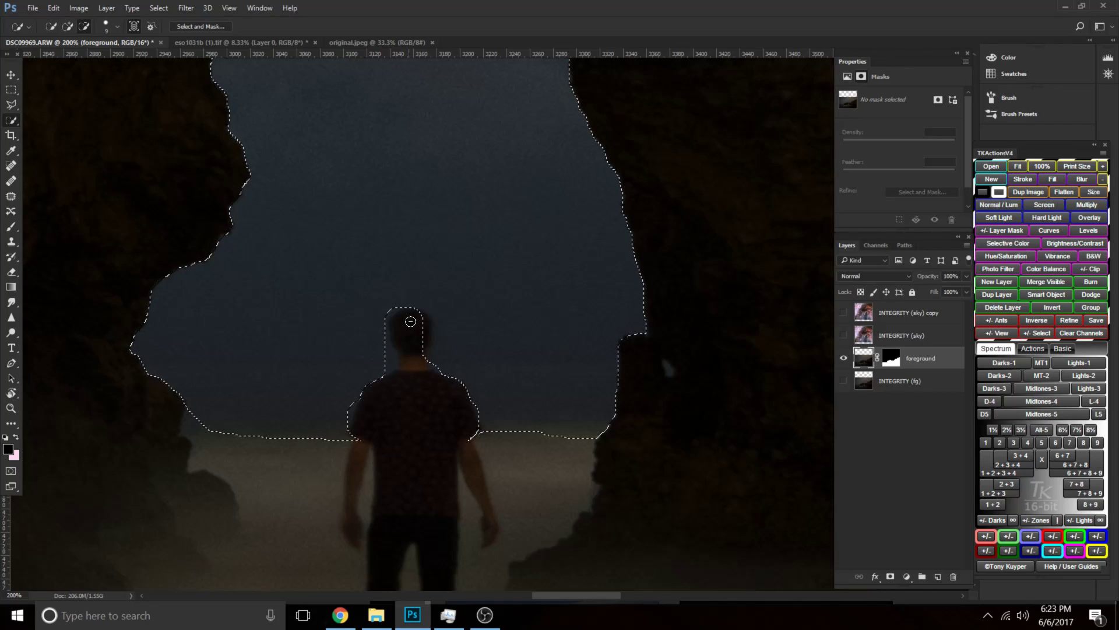
{"action": "left_click", "coordinate": [417, 356], "text": "alt"}
{"action": "key", "text": "alt"}
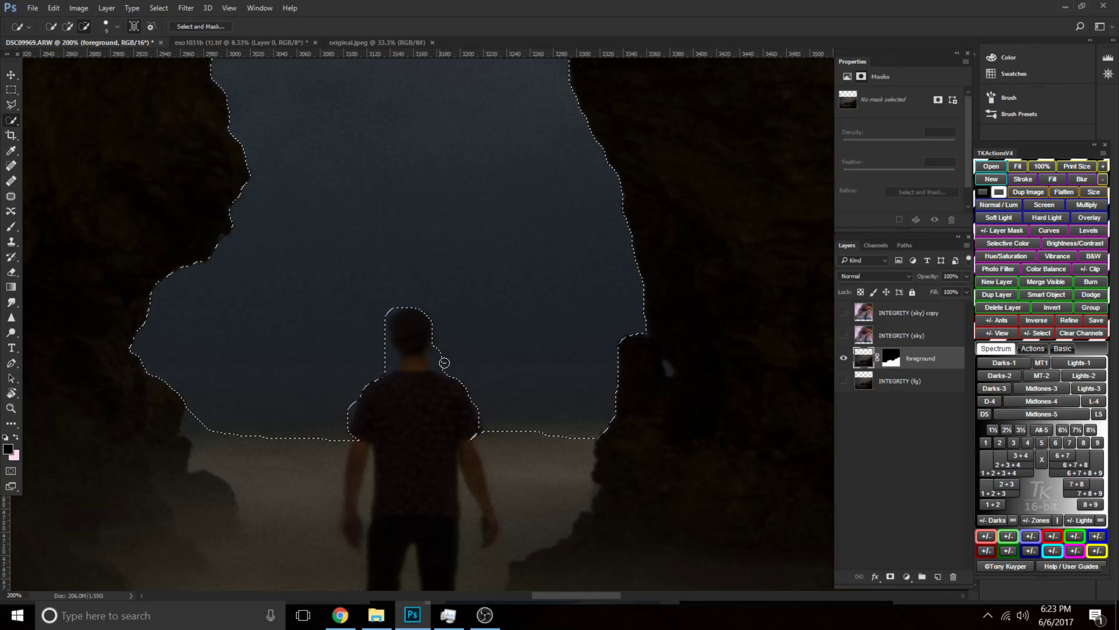
{"action": "left_click", "coordinate": [452, 367], "text": "alt"}
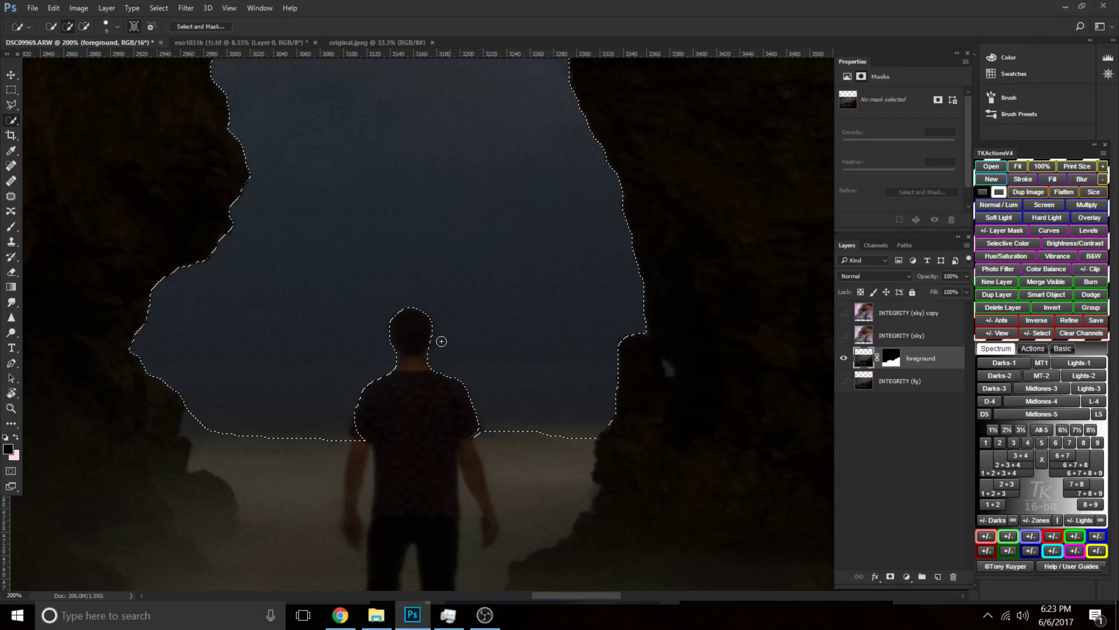
{"action": "key", "text": "alt"}
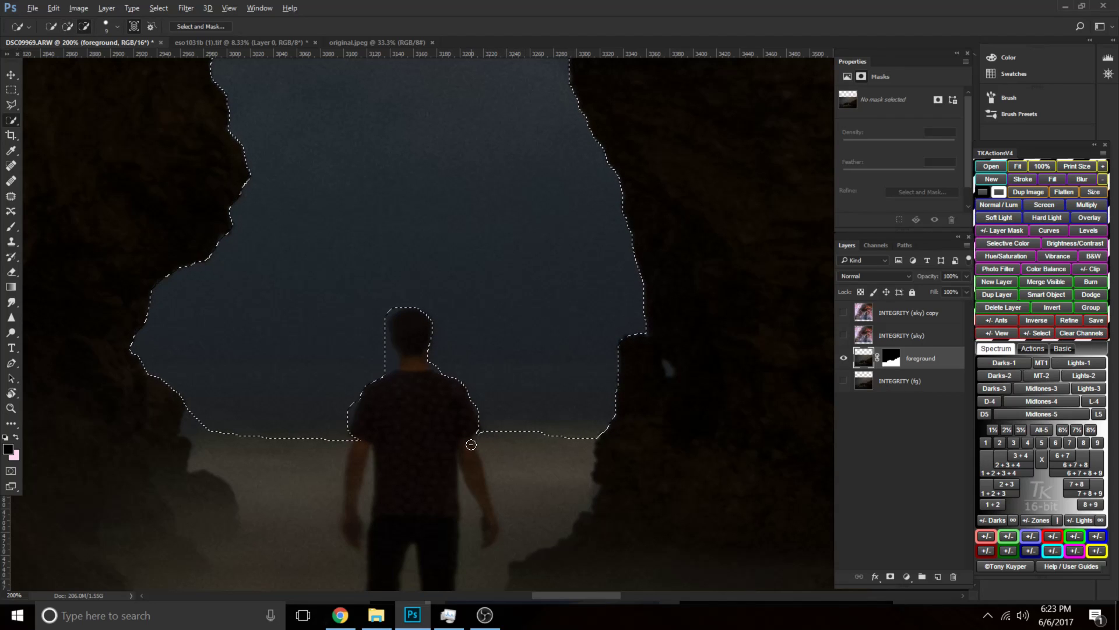
{"action": "key", "text": "alt"}
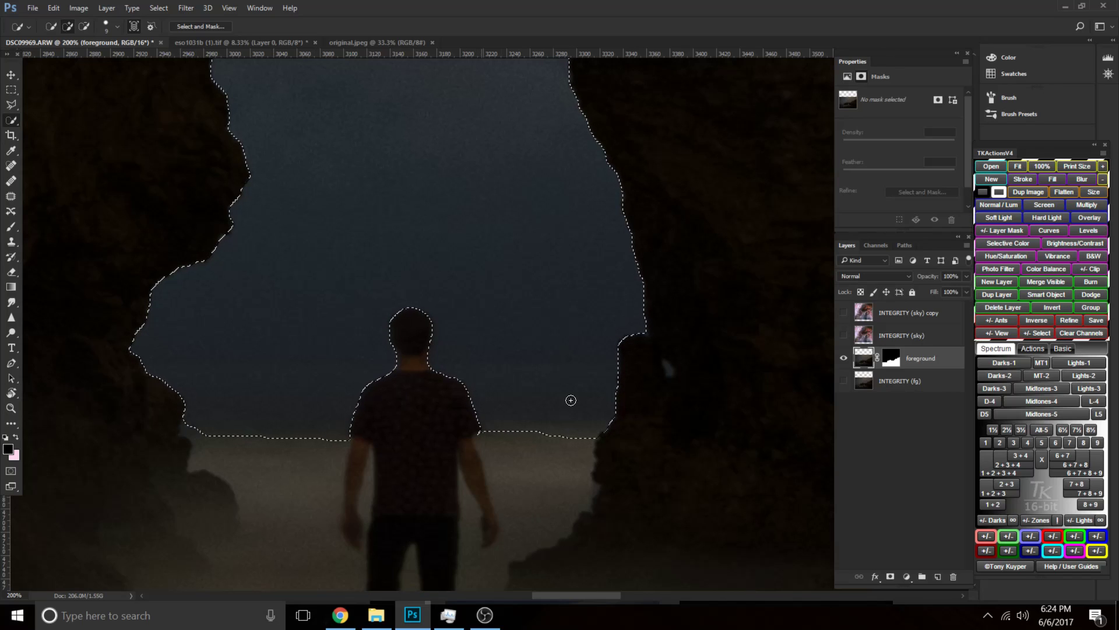
{"action": "scroll", "coordinate": [502, 402], "scroll_direction": "down", "scroll_amount": 2}
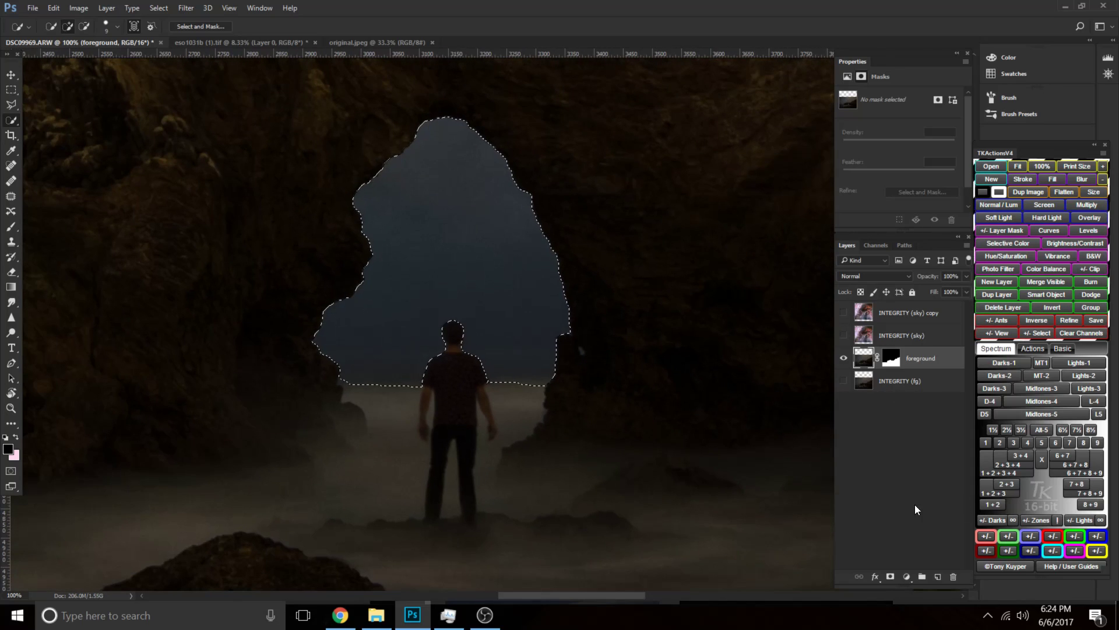
Activate the foreground layer's mask with the Brush tool ready and save the arch sky selection as a new channel named "peekaboo".
{"action": "scroll", "coordinate": [441, 355], "scroll_direction": "up", "scroll_amount": 1}
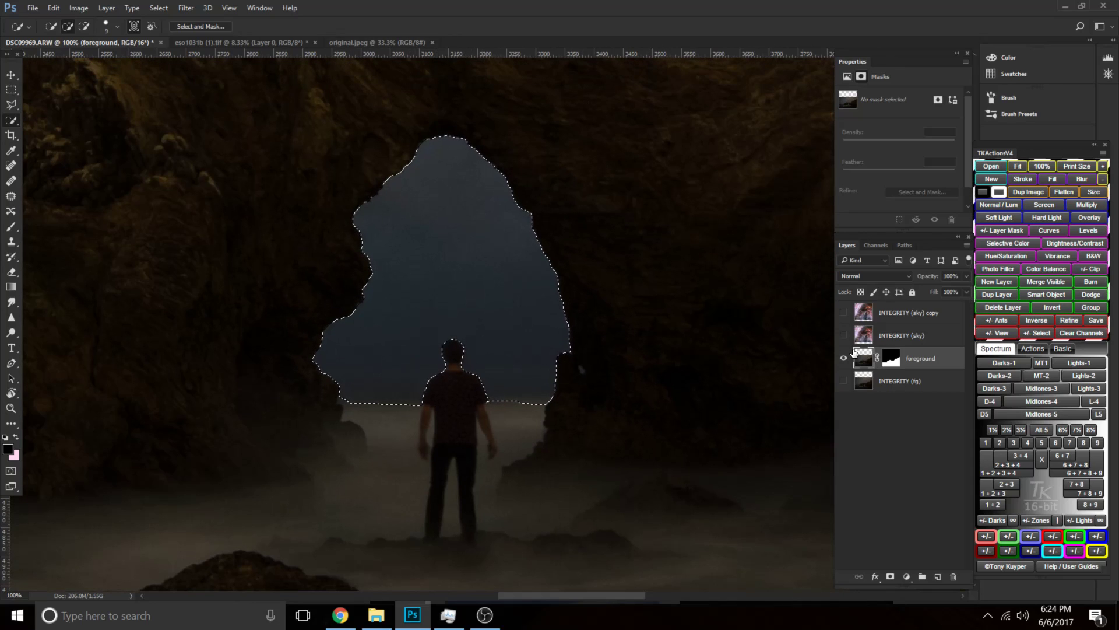
{"action": "left_click", "coordinate": [891, 358]}
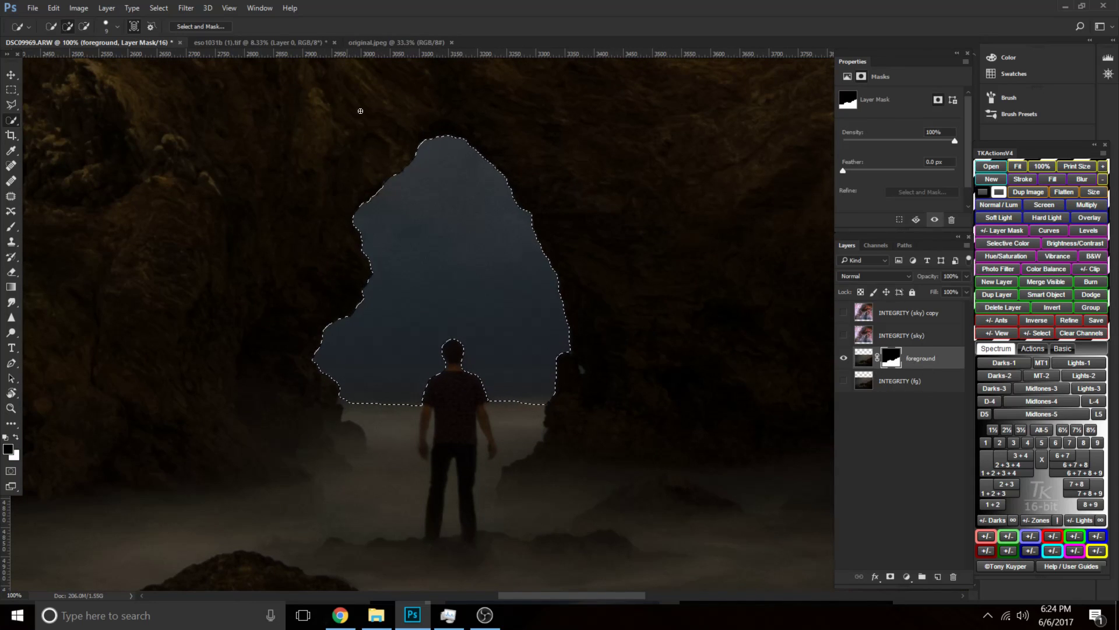
{"action": "key", "text": "b"}
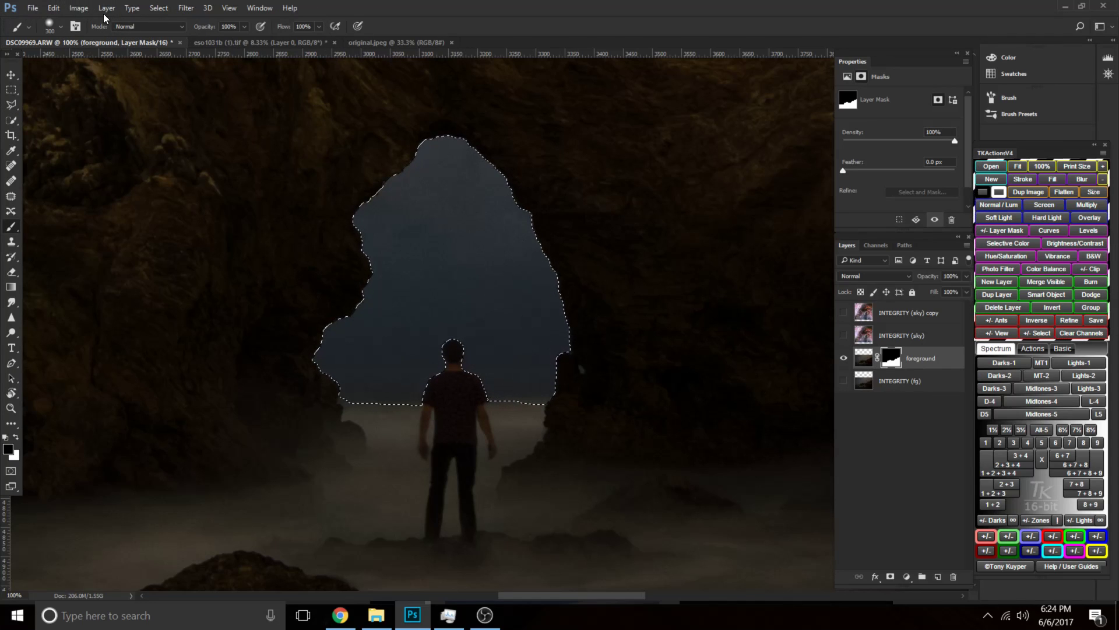
{"action": "left_click", "coordinate": [155, 9]}
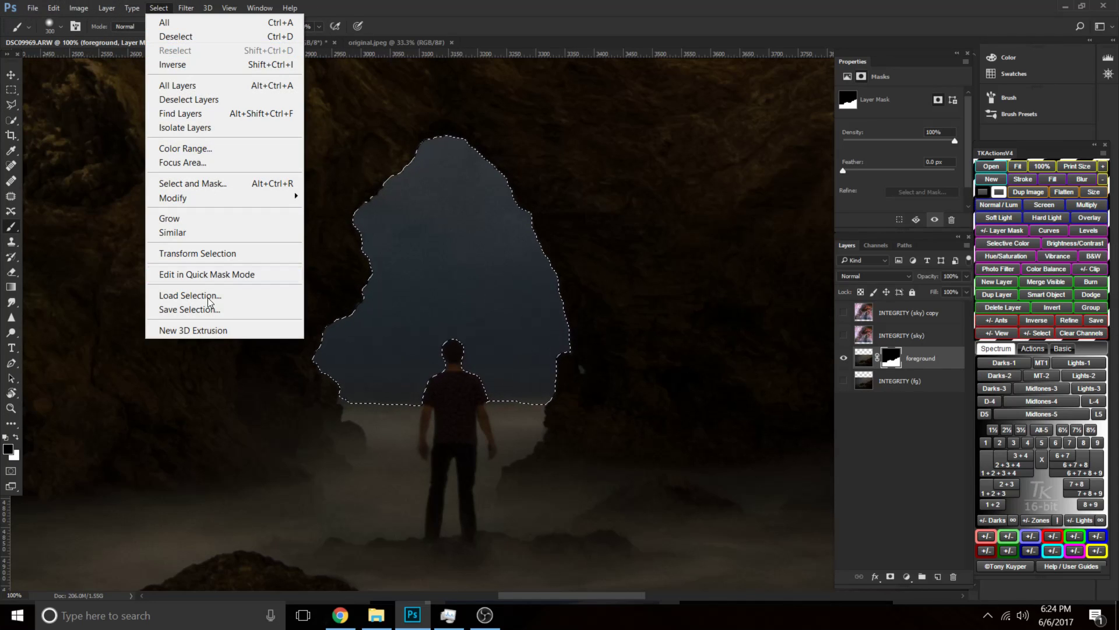
{"action": "left_click", "coordinate": [208, 310]}
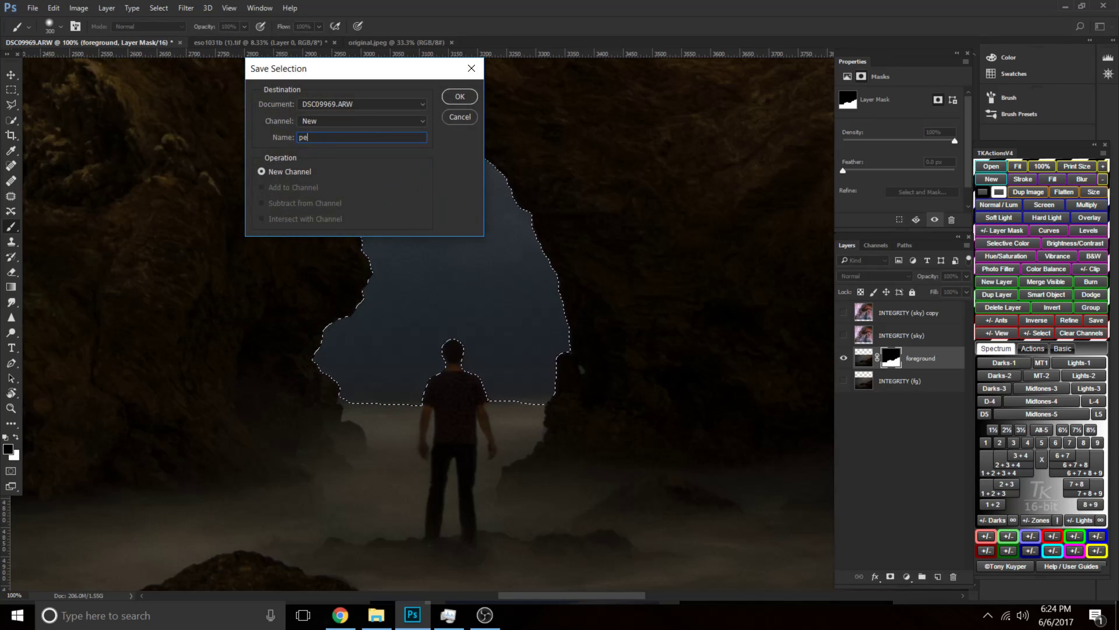
{"action": "type", "text": "peekaboo"}
{"action": "key", "text": "Return"}
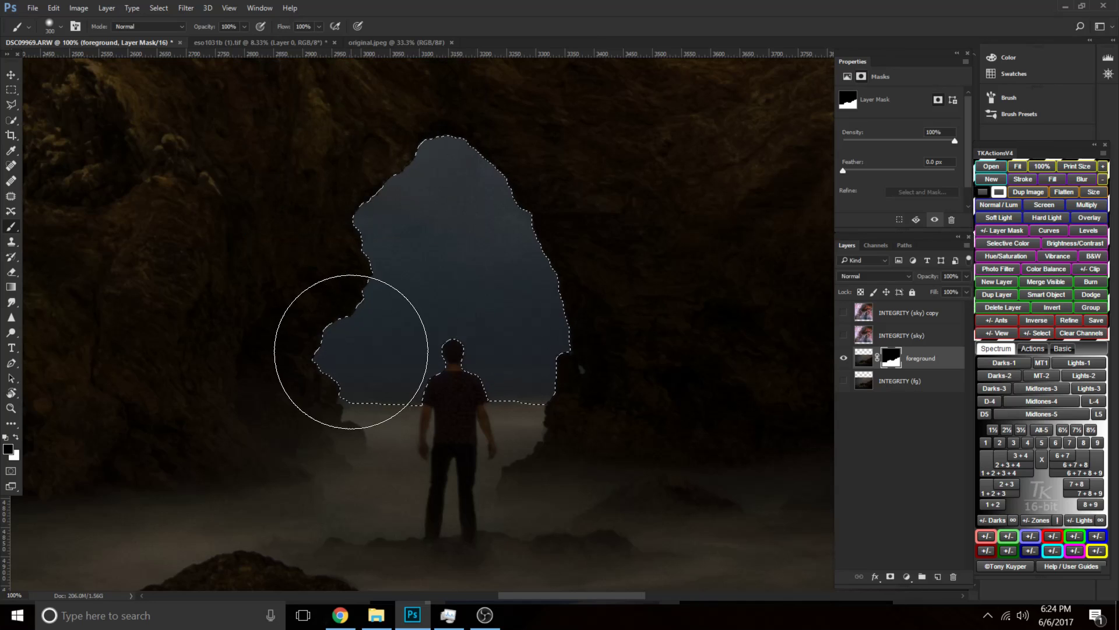
Deselect the arch sky and reduce the brush to 200 px for freehand masking.
{"action": "key", "text": "ctrl+d"}
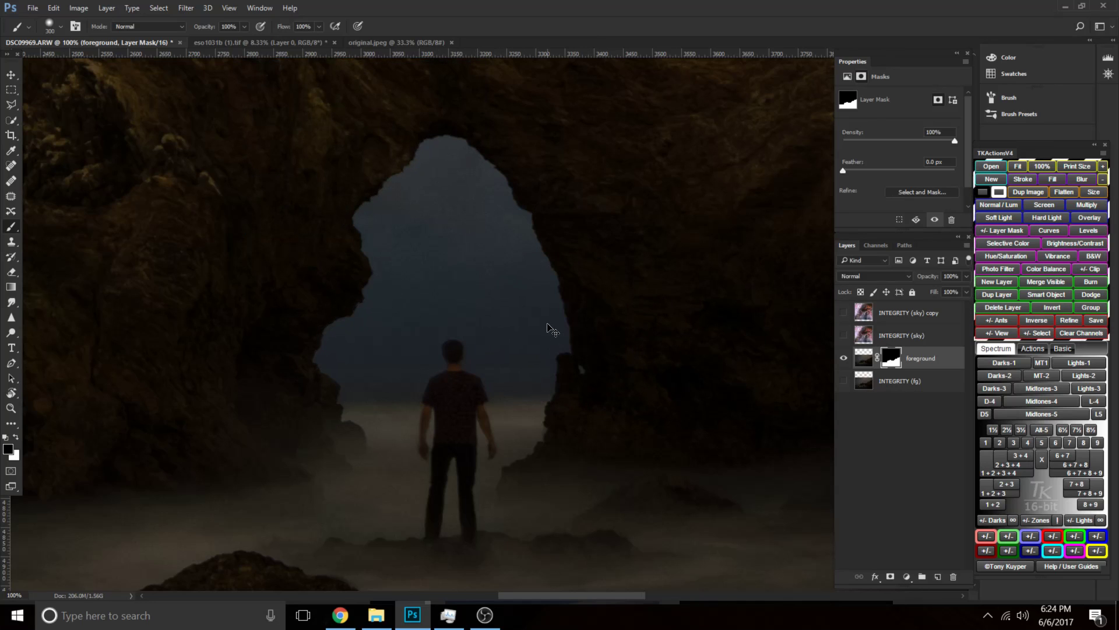
{"action": "key", "text": "["}
{"action": "key", "text": "["}
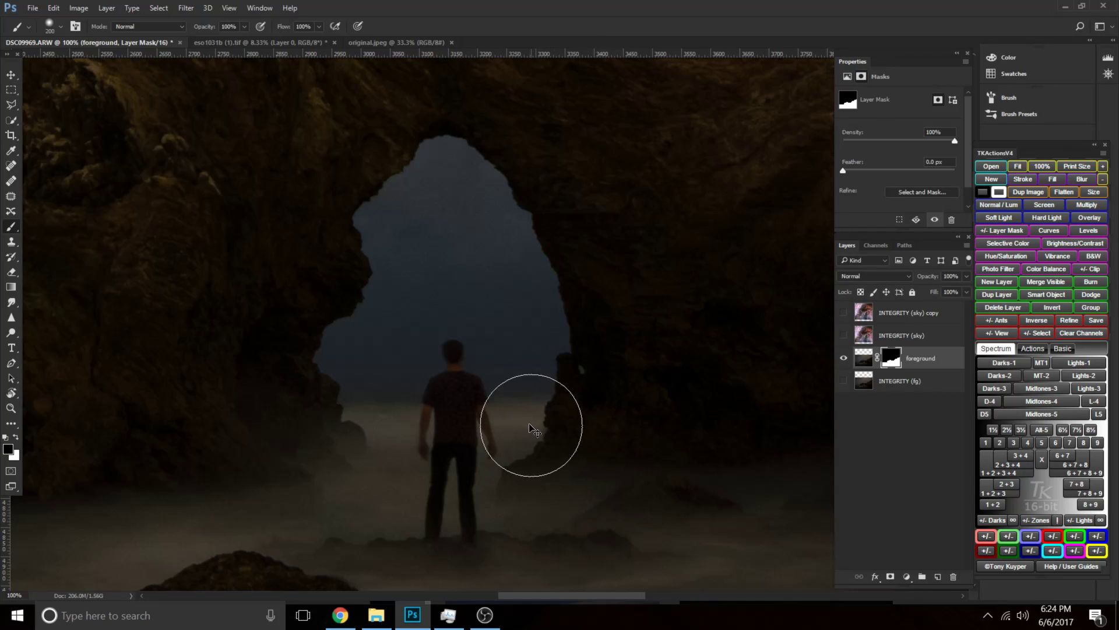
{"action": "key", "text": "ctrl+minus"}
{"action": "key", "text": "ctrl+minus"}
{"action": "key", "text": "ctrl+minus"}
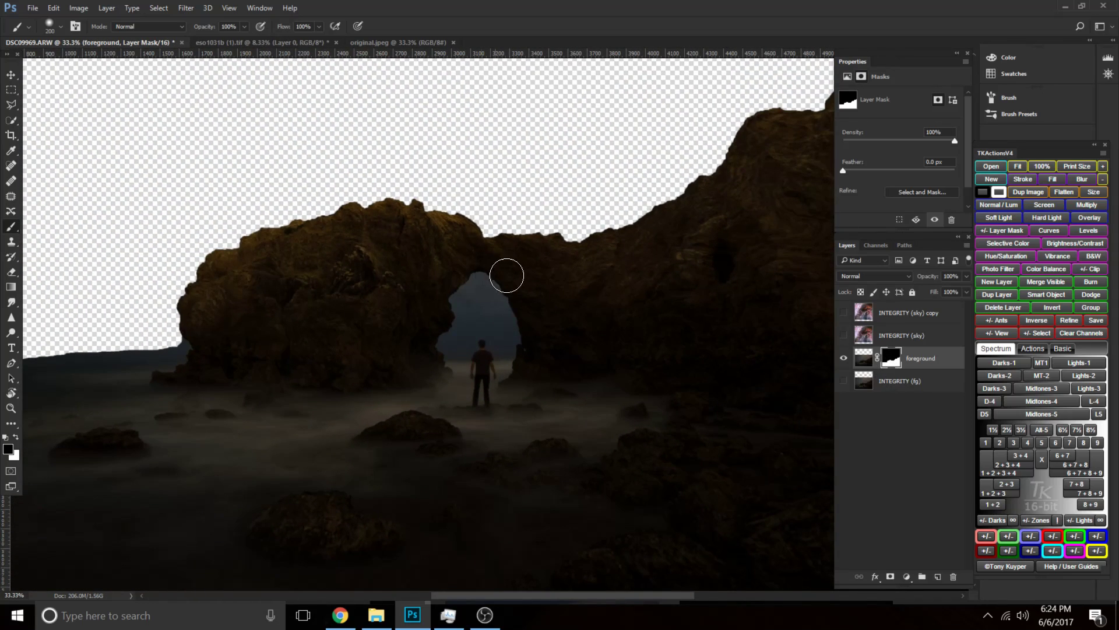
{"action": "left_click_drag", "start_coordinate": [476, 318], "coordinate": [452, 345]}
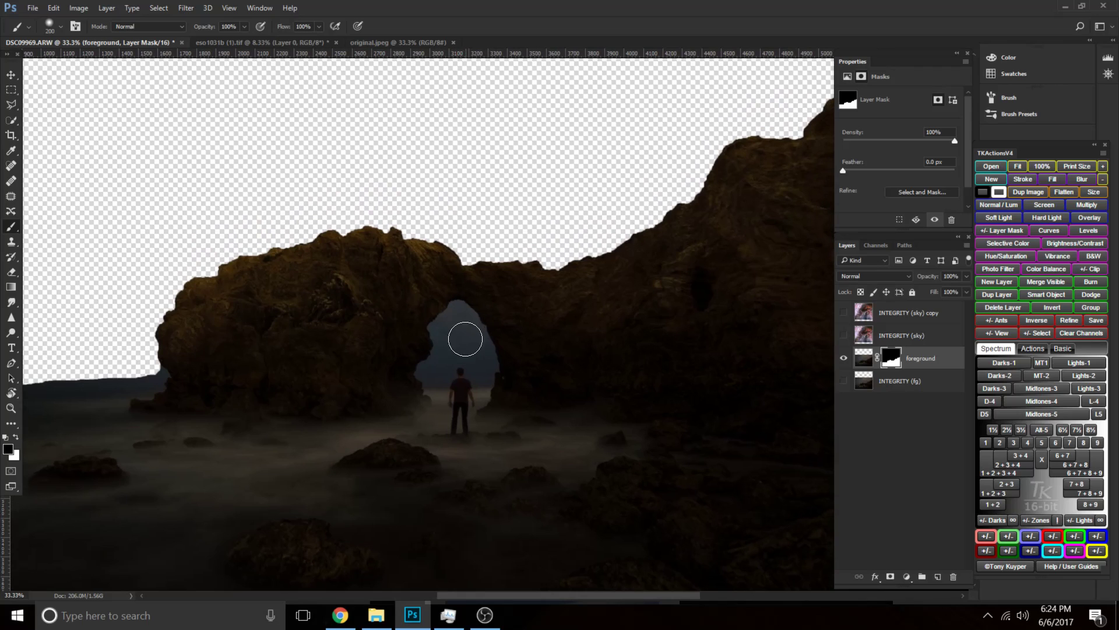
{"action": "key", "text": "ctrl+plus"}
{"action": "key", "text": "ctrl+plus"}
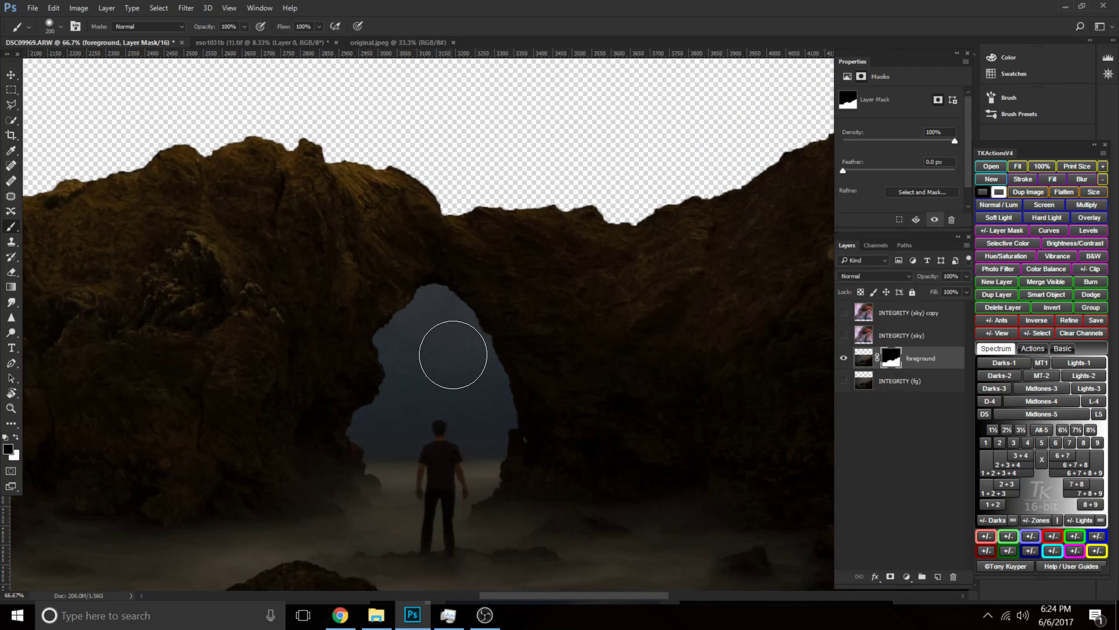
Set the brush to 80 px with 91% hardness.
{"action": "key", "text": "bracketleft"}
{"action": "key", "text": "bracketleft"}
{"action": "key", "text": "bracketleft"}
{"action": "key", "text": "bracketleft"}
{"action": "key", "text": "bracketleft"}
{"action": "key", "text": "bracketleft"}
{"action": "right_click", "coordinate": [458, 345]}
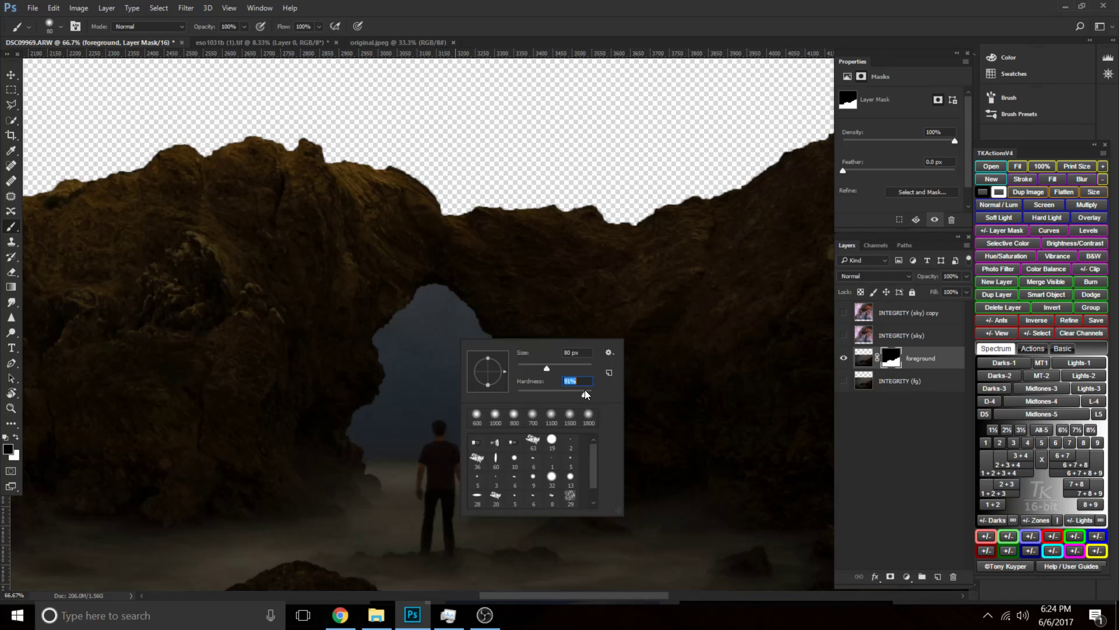
{"action": "key", "text": "Return"}
Try to mask out the arch sky freehand with strokes through the opening and at its left rock edge.
{"action": "left_click_drag", "start_coordinate": [442, 308], "coordinate": [488, 383]}
{"action": "key", "text": "ctrl+plus"}
{"action": "key", "text": "ctrl+plus"}
{"action": "key", "text": "ctrl+plus"}
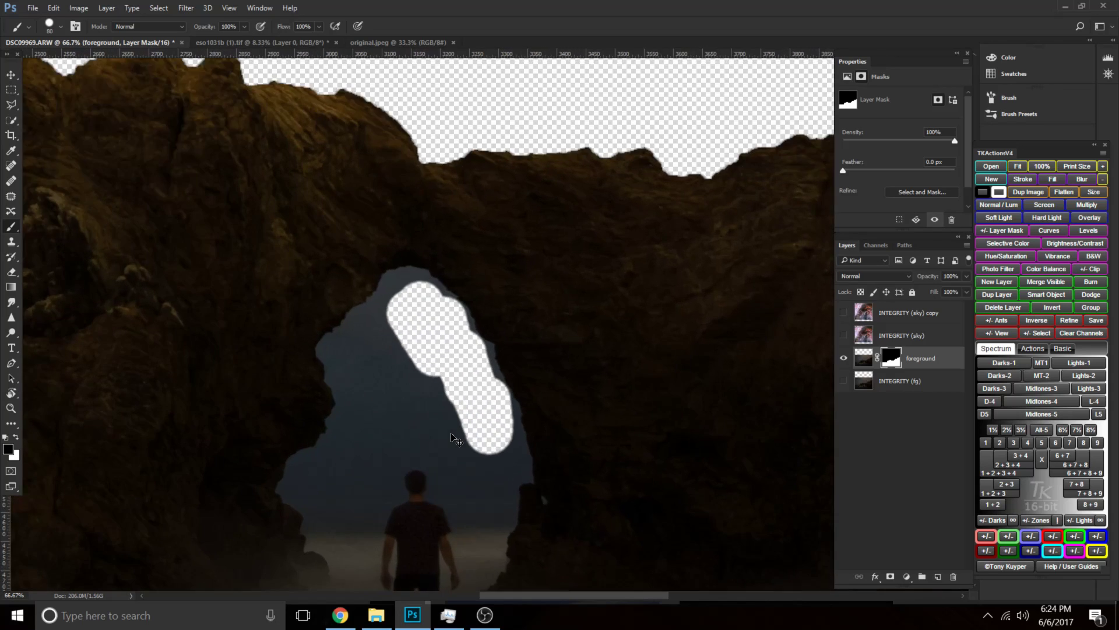
{"action": "left_click_drag", "start_coordinate": [327, 407], "coordinate": [700, 320]}
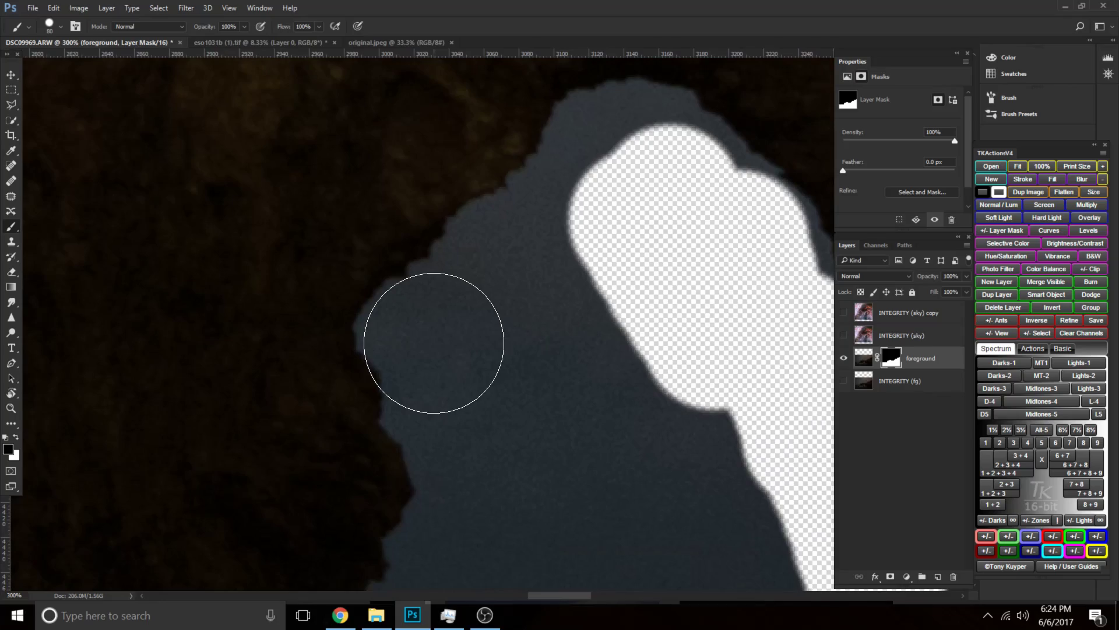
{"action": "left_click_drag", "start_coordinate": [395, 332], "coordinate": [414, 321]}
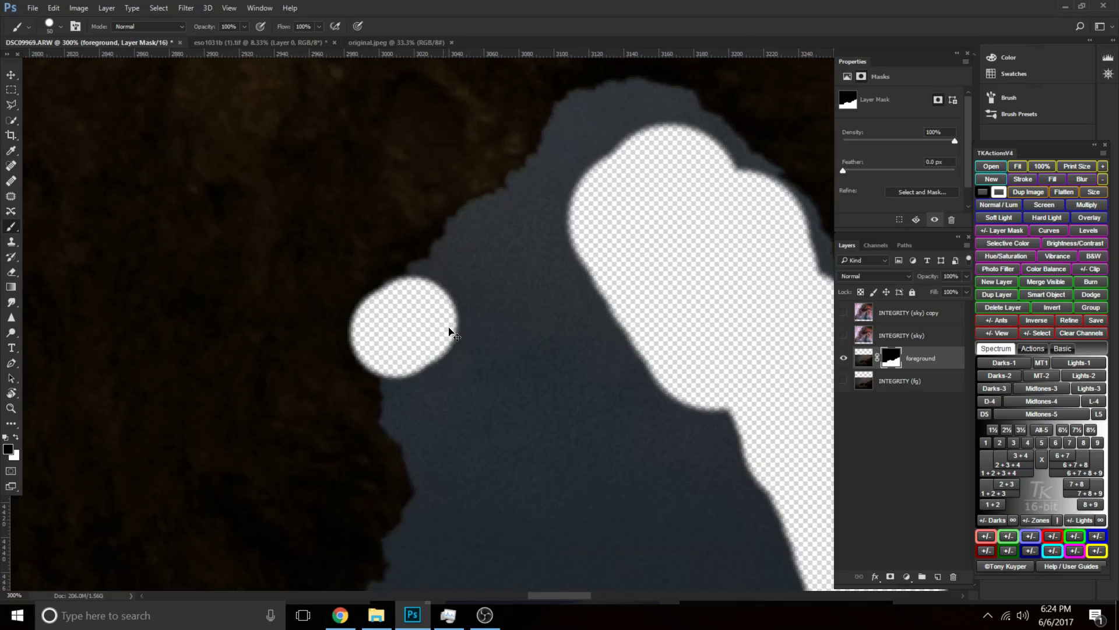
Try to mask the sky along the arch's left rock edge with a much smaller 15 px brush.
{"action": "key", "text": "ctrl+plus"}
{"action": "key", "text": "ctrl+plus"}
{"action": "key", "text": "ctrl+plus"}
{"action": "left_click_drag", "start_coordinate": [397, 490], "coordinate": [493, 215]}
{"action": "key", "text": "bracketleft"}
{"action": "key", "text": "bracketleft"}
{"action": "key", "text": "bracketleft"}
{"action": "key", "text": "bracketleft"}
{"action": "key", "text": "ctrl+plus"}
{"action": "key", "text": "ctrl+plus"}
{"action": "key", "text": "bracketleft"}
{"action": "key", "text": "bracketleft"}
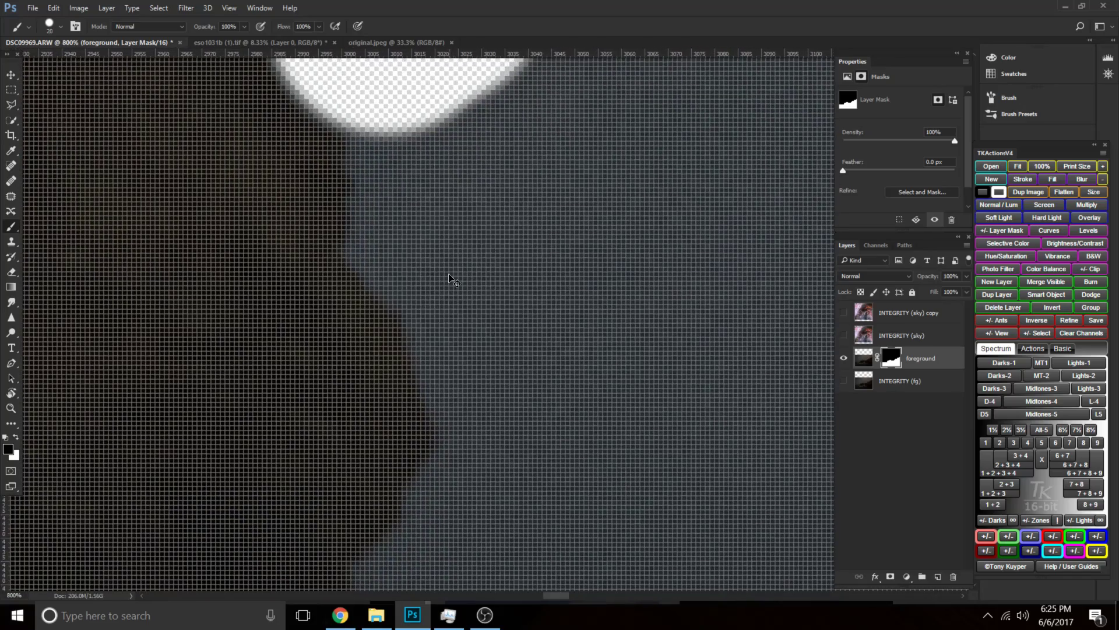
{"action": "key", "text": "ctrl+plus"}
{"action": "key", "text": "bracketleft"}
{"action": "mouse_move", "coordinate": [376, 257]}
{"action": "left_mouse_down"}
{"action": "mouse_move", "coordinate": [310, 222]}
{"action": "mouse_move", "coordinate": [295, 164]}
{"action": "mouse_move", "coordinate": [295, 63]}
{"action": "left_mouse_up"}
{"action": "key", "text": "ctrl+minus"}
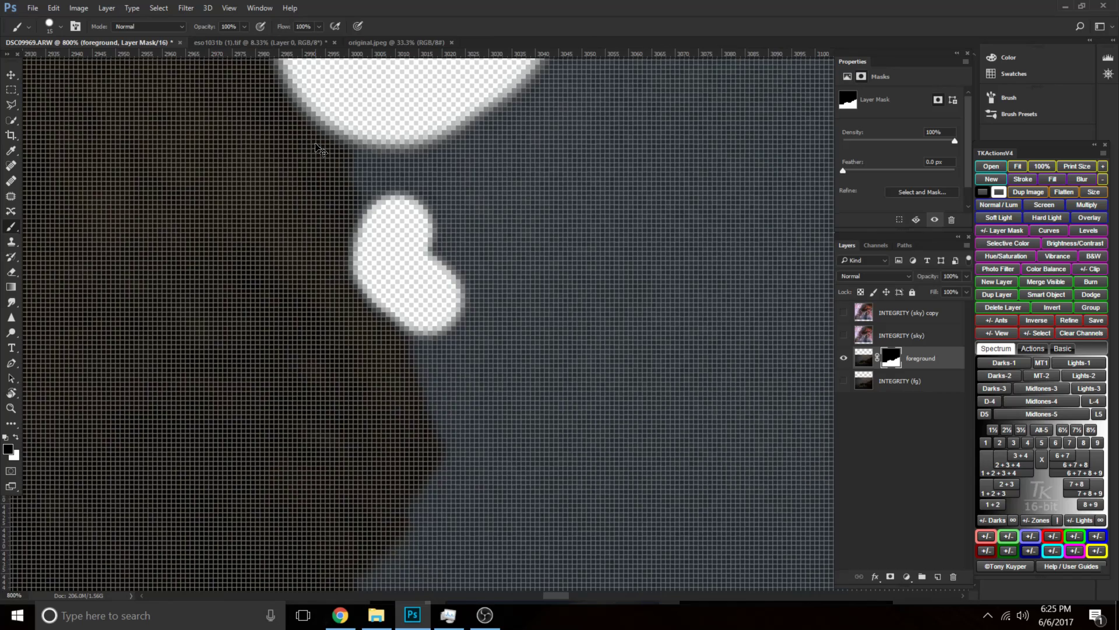
Undo the freehand mask strokes and the deselection of the arch sky.
{"action": "key", "text": "ctrl+0"}
{"action": "key", "text": "ctrl+plus"}
{"action": "key", "text": "ctrl+plus"}
{"action": "key", "text": "ctrl+plus"}
{"action": "key", "text": "ctrl+plus"}
{"action": "key", "text": "ctrl+plus"}
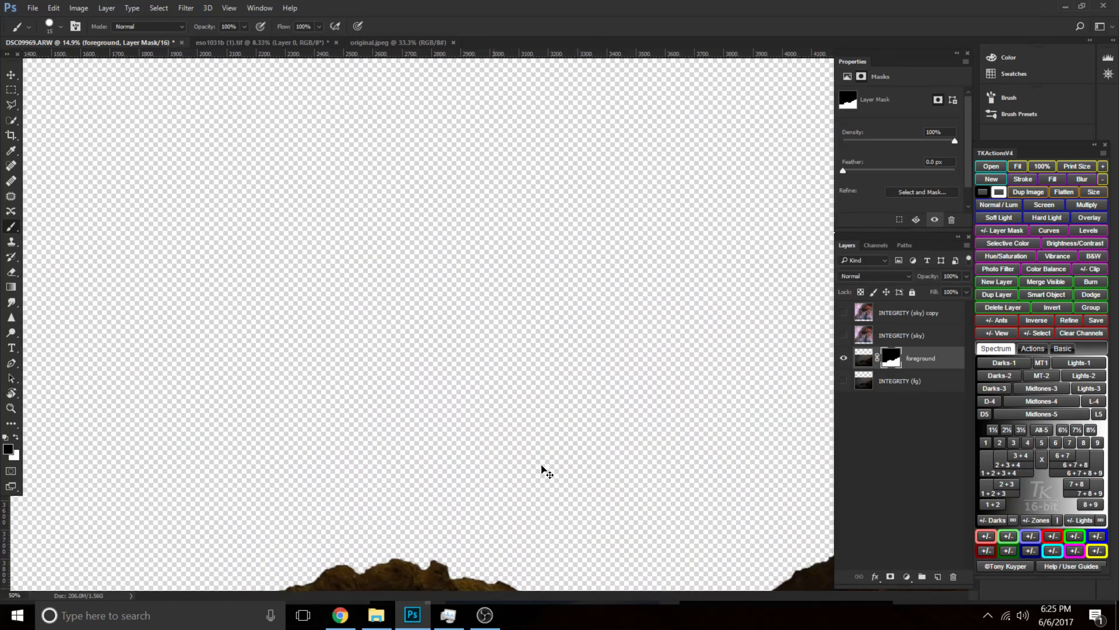
{"action": "left_click_drag", "start_coordinate": [546, 427], "coordinate": [457, 183]}
{"action": "mouse_move", "coordinate": [568, 499]}
{"action": "left_mouse_down"}
{"action": "mouse_move", "coordinate": [493, 263]}
{"action": "mouse_move", "coordinate": [596, 148]}
{"action": "mouse_move", "coordinate": [556, 118]}
{"action": "left_mouse_up"}
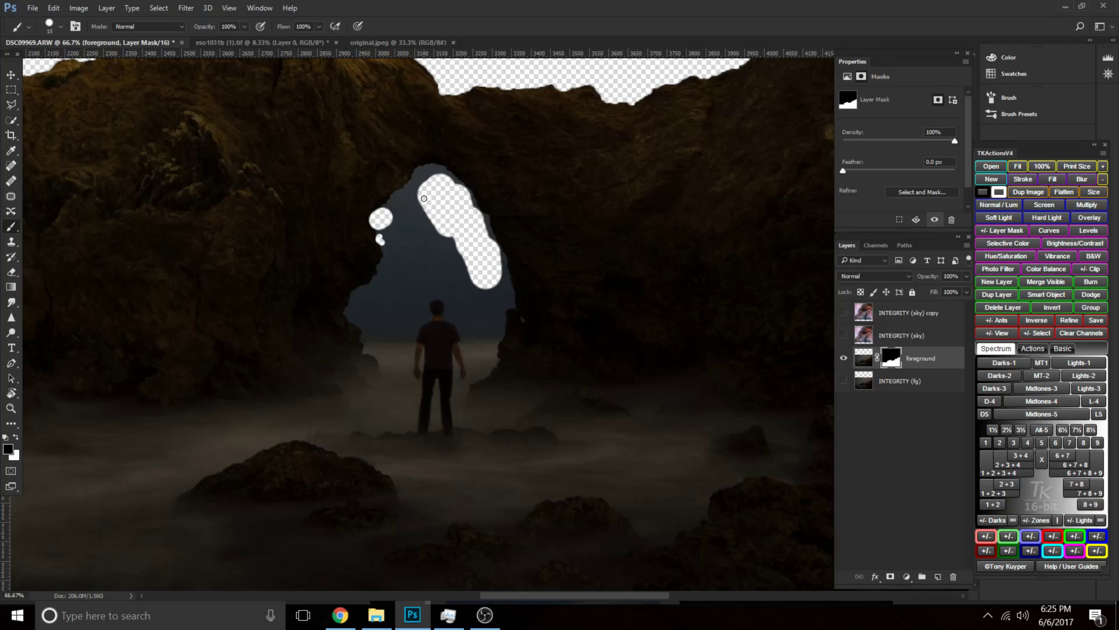
{"action": "key", "text": "ctrl+plus"}
{"action": "left_click_drag", "start_coordinate": [425, 195], "coordinate": [490, 318]}
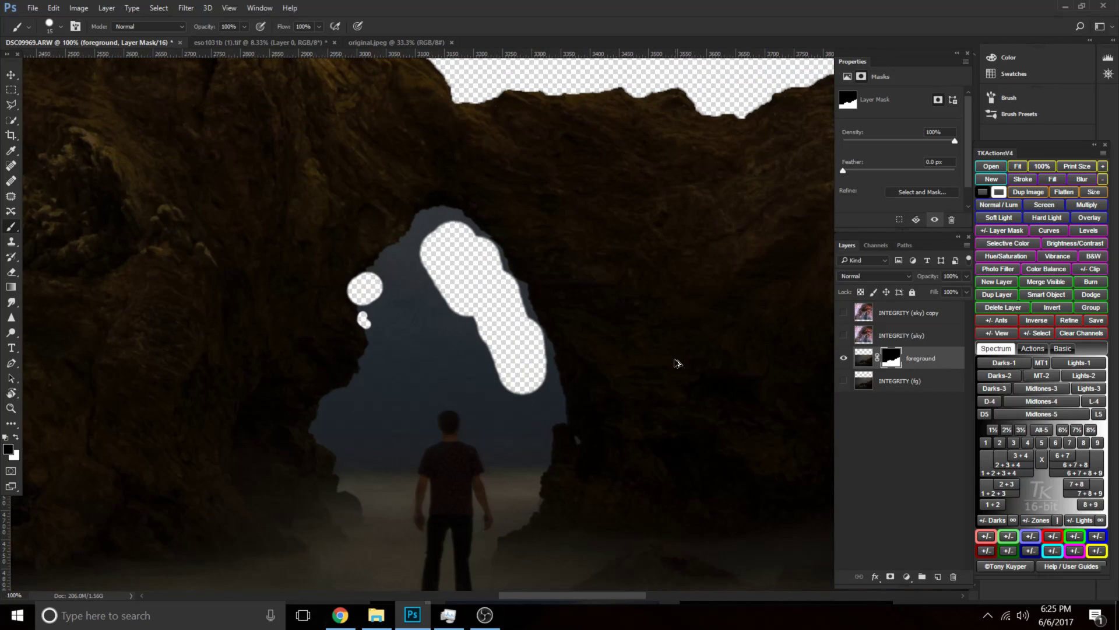
{"action": "key", "text": "ctrl+alt+z"}
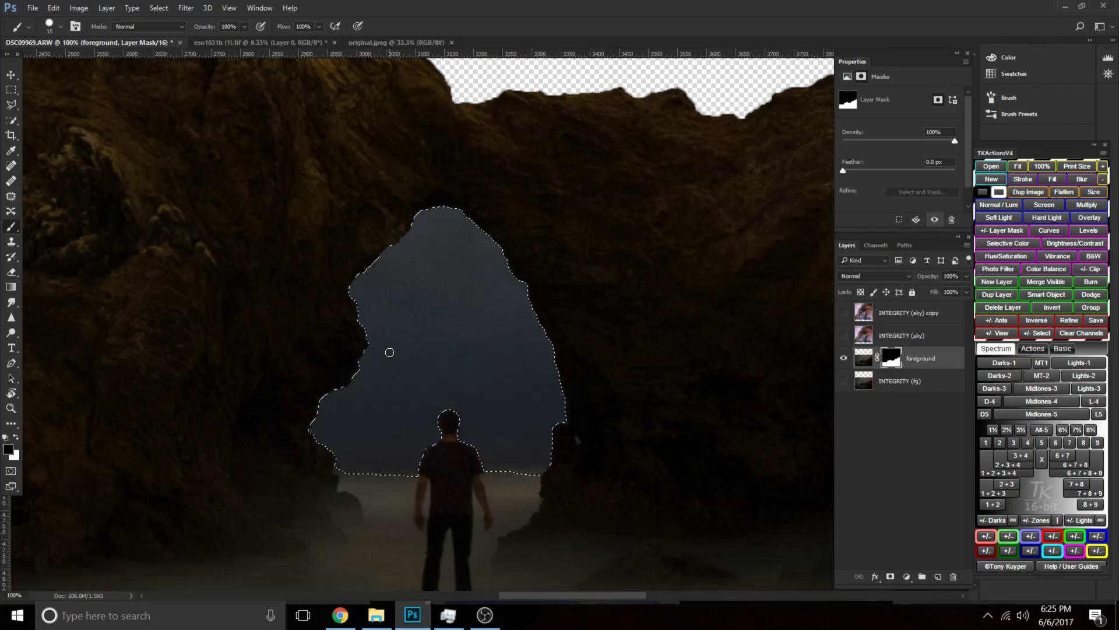
Paint the selected arch sky out on the foreground layer mask with a 250 px black brush.
{"action": "key", "text": "bracketright"}
{"action": "key", "text": "bracketright"}
{"action": "key", "text": "bracketright"}
{"action": "key", "text": "bracketright"}
{"action": "key", "text": "bracketright"}
{"action": "key", "text": "bracketright"}
{"action": "key", "text": "bracketright"}
{"action": "key", "text": "bracketright"}
{"action": "key", "text": "bracketright"}
{"action": "key", "text": "bracketright"}
{"action": "key", "text": "bracketright"}
{"action": "key", "text": "bracketright"}
{"action": "key", "text": "bracketright"}
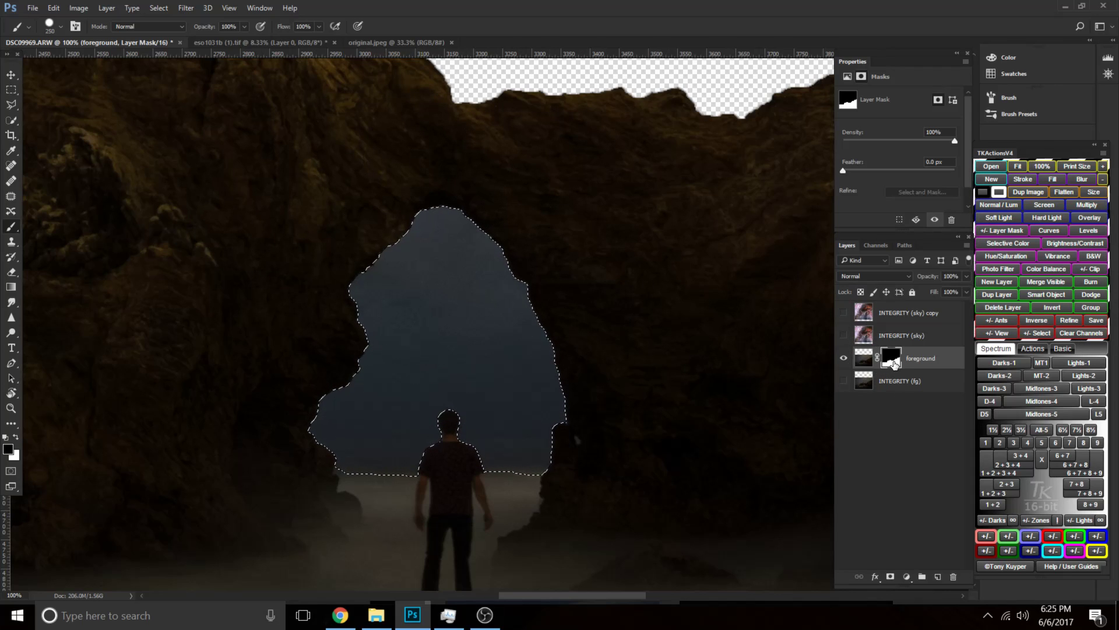
{"action": "key", "text": "ctrl+minus"}
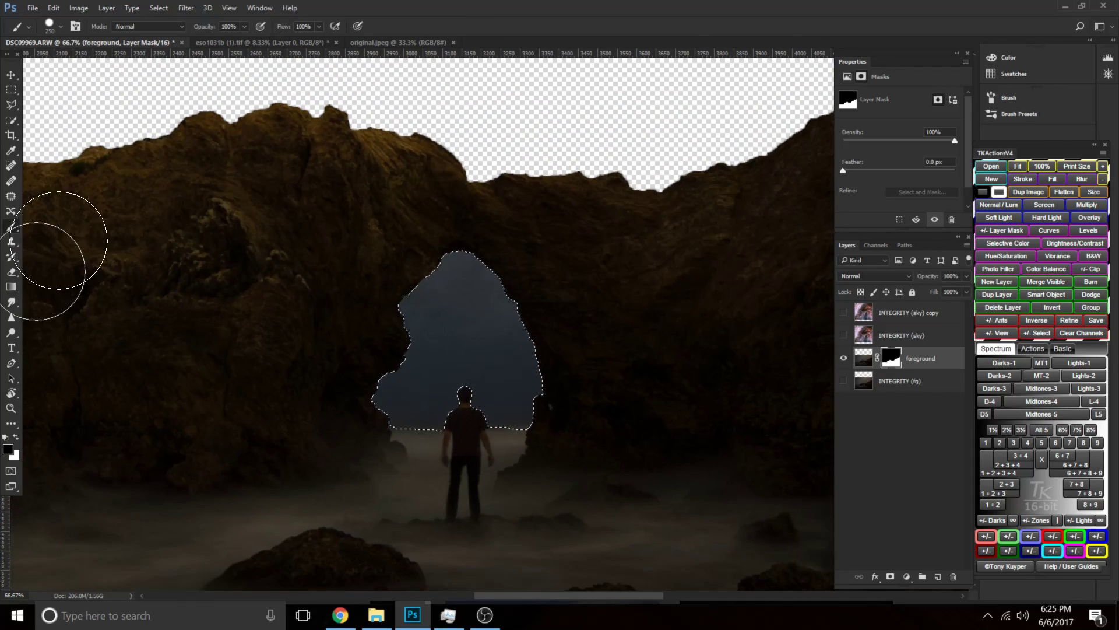
{"action": "left_click_drag", "start_coordinate": [399, 349], "coordinate": [429, 312]}
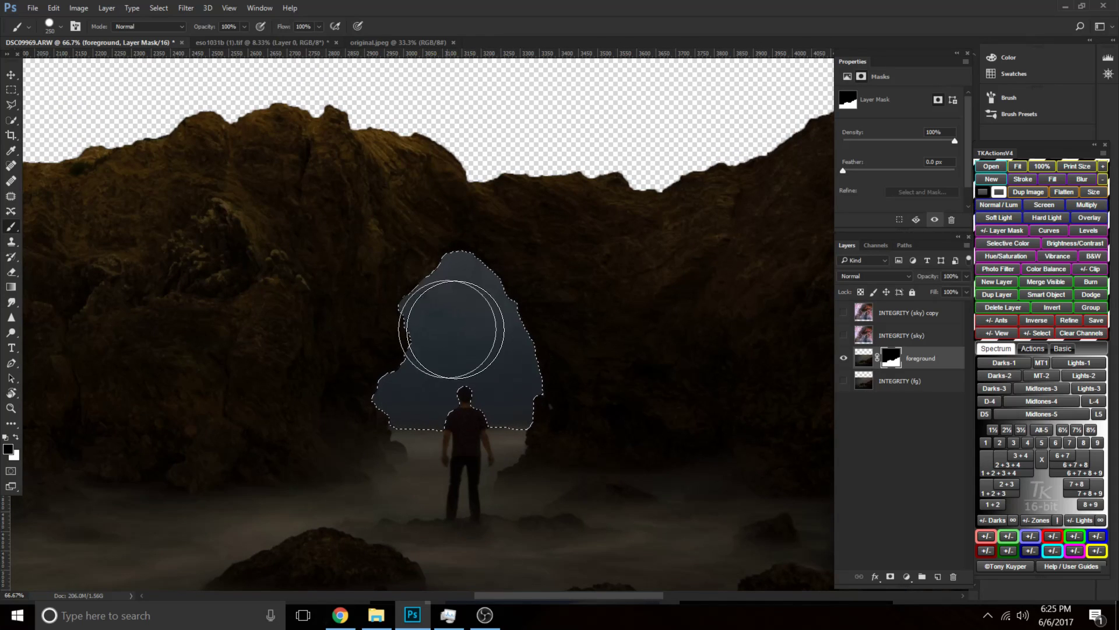
{"action": "mouse_move", "coordinate": [457, 349]}
{"action": "left_mouse_down"}
{"action": "mouse_move", "coordinate": [445, 306]}
{"action": "mouse_move", "coordinate": [477, 298]}
{"action": "mouse_move", "coordinate": [497, 391]}
{"action": "mouse_move", "coordinate": [409, 390]}
{"action": "mouse_move", "coordinate": [438, 384]}
{"action": "mouse_move", "coordinate": [425, 402]}
{"action": "mouse_move", "coordinate": [397, 401]}
{"action": "left_mouse_up"}
{"action": "key", "text": "bracketleft"}
{"action": "key", "text": "bracketleft"}
{"action": "key", "text": "bracketleft"}
{"action": "key", "text": "bracketleft"}
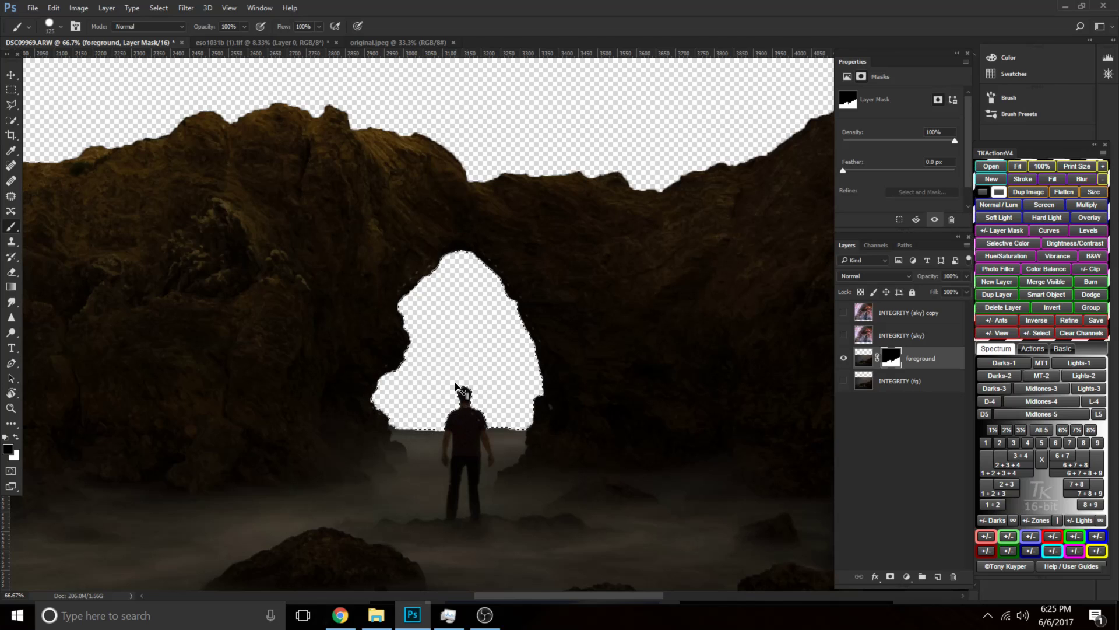
Examine the mask edge and leftover specks along the upper-left rim of the arch opening with a 45 px white brush ready.
{"action": "key", "text": "ctrl+equal"}
{"action": "key", "text": "ctrl+equal"}
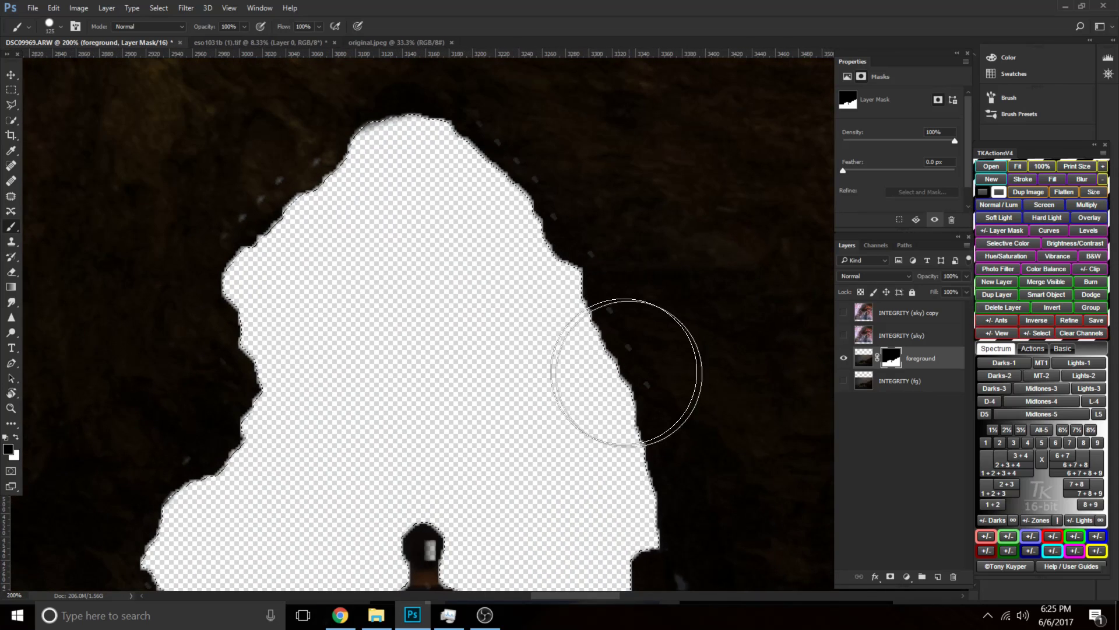
{"action": "key", "text": "ctrl+equal"}
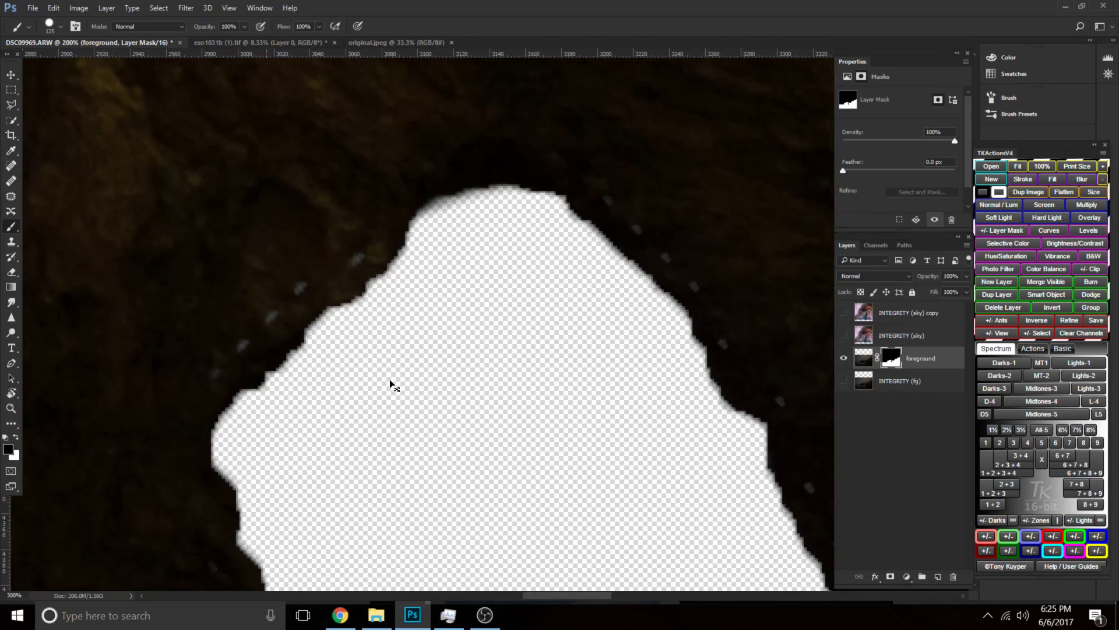
{"action": "key", "text": "ctrl+equal"}
{"action": "key", "text": "ctrl+equal"}
{"action": "left_click_drag", "start_coordinate": [279, 345], "coordinate": [484, 393]}
{"action": "key", "text": "bracketleft"}
{"action": "key", "text": "bracketleft"}
{"action": "key", "text": "bracketleft"}
{"action": "key", "text": "bracketleft"}
{"action": "key", "text": "bracketleft"}
{"action": "key", "text": "bracketleft"}
{"action": "key", "text": "bracketleft"}
{"action": "key", "text": "x"}
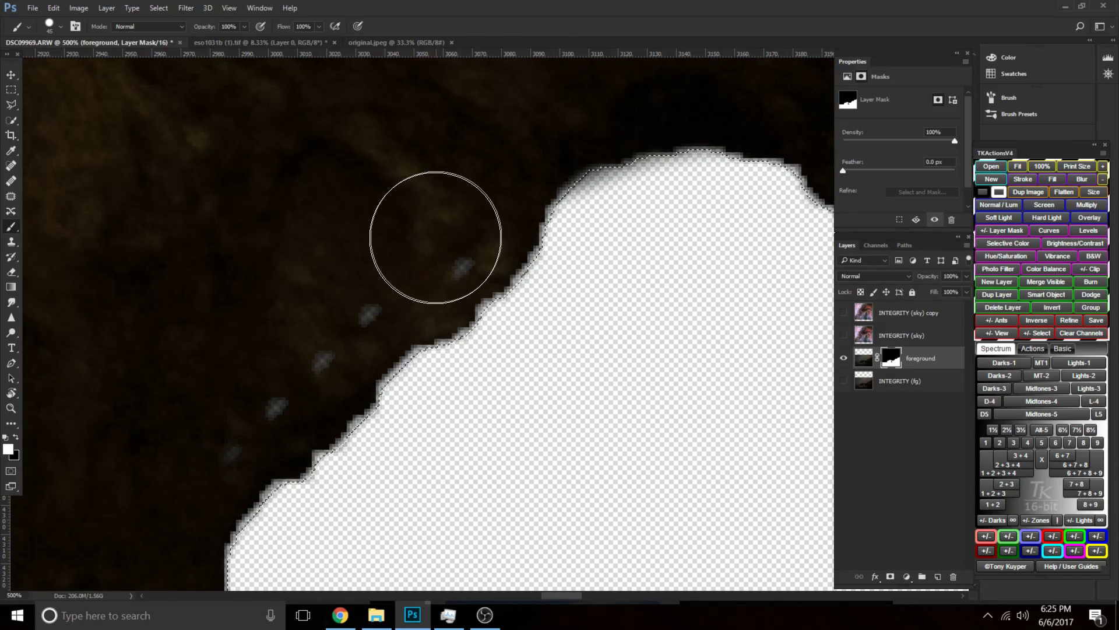
{"action": "left_click_drag", "start_coordinate": [433, 245], "coordinate": [425, 252], "text": "ctrl"}
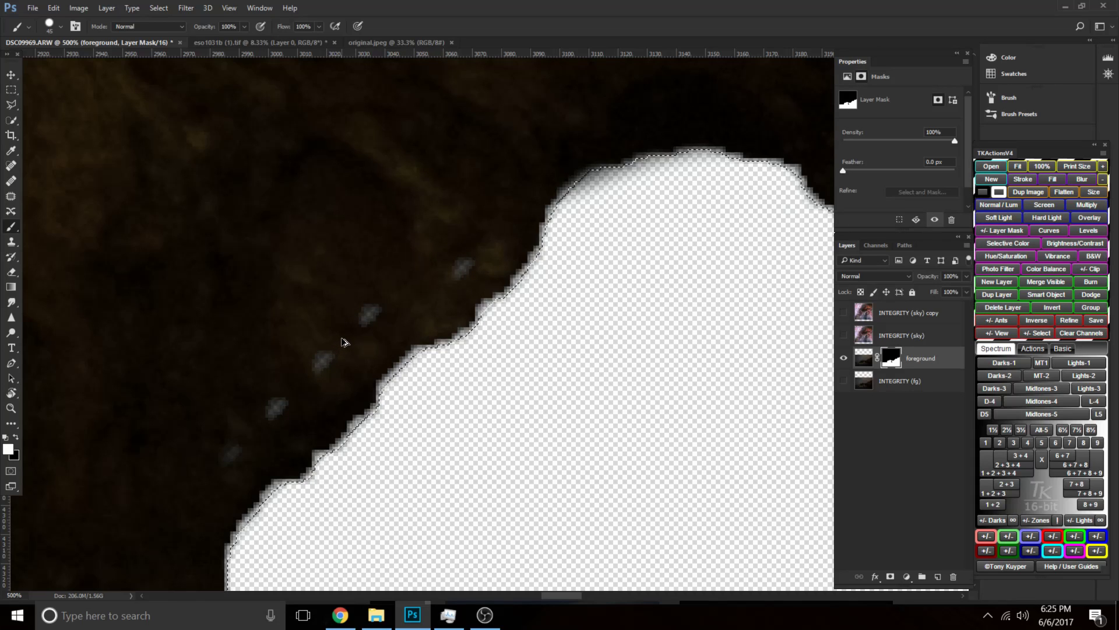
Undo the mask painting of the selected arch sky and lower the brush hardness.
{"action": "key", "text": "ctrl+minus"}
{"action": "key", "text": "ctrl+minus"}
{"action": "key", "text": "ctrl+minus"}
{"action": "key", "text": "ctrl+minus"}
{"action": "left_click_drag", "start_coordinate": [622, 397], "coordinate": [502, 338]}
{"action": "key", "text": "ctrl+z"}
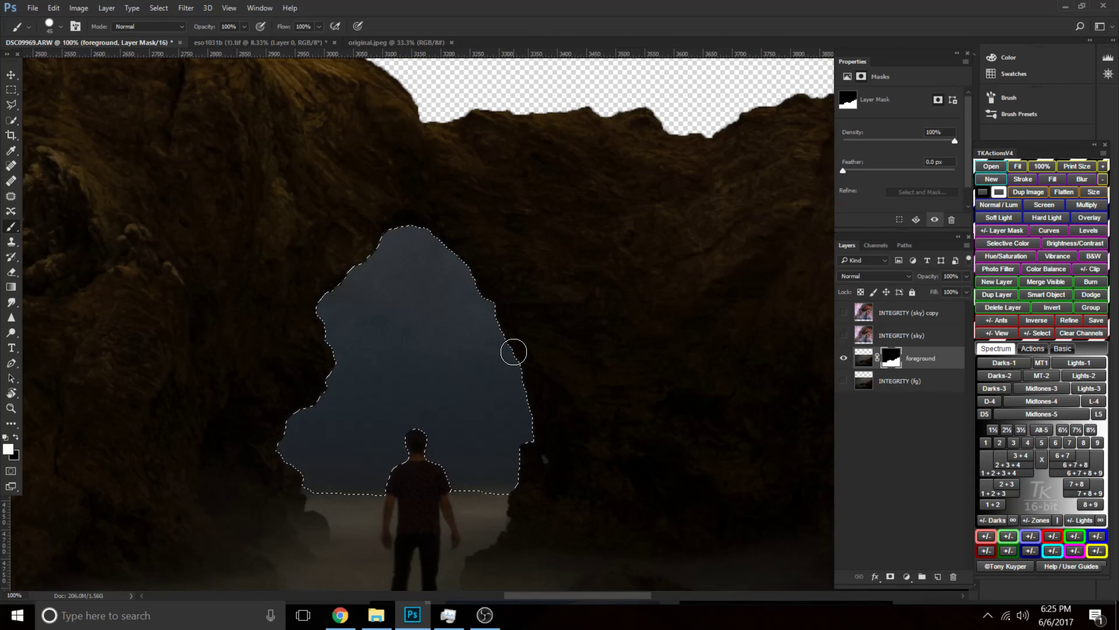
{"action": "right_click", "coordinate": [422, 315]}
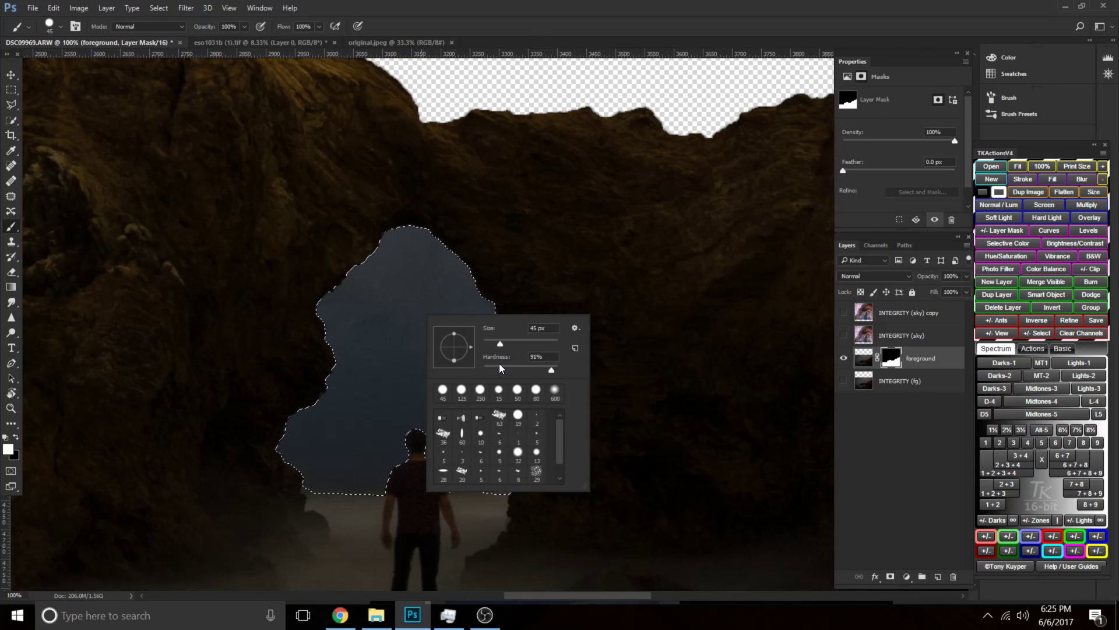
{"action": "left_click", "coordinate": [543, 365]}
{"action": "key", "text": "Return"}
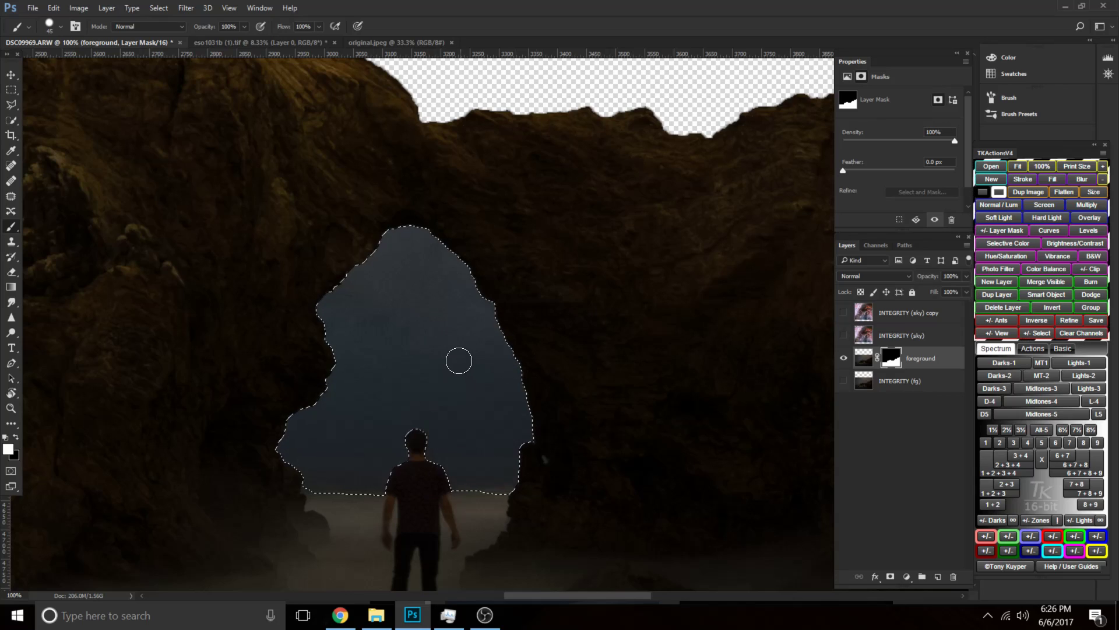
Paint black on the foreground mask along the arch's right rock edge and ground line, starting with an 80 px brush.
{"action": "key", "text": "bracketright"}
{"action": "key", "text": "bracketright"}
{"action": "key", "text": "bracketright"}
{"action": "key", "text": "bracketright"}
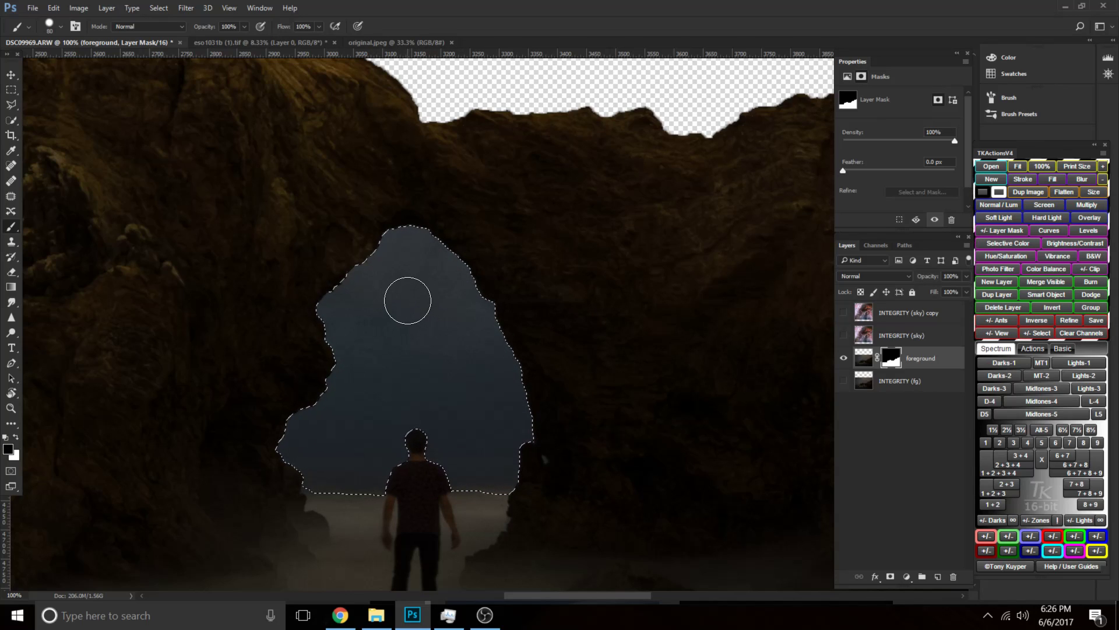
{"action": "mouse_move", "coordinate": [433, 260]}
{"action": "left_mouse_down"}
{"action": "mouse_move", "coordinate": [499, 371]}
{"action": "mouse_move", "coordinate": [532, 485]}
{"action": "left_mouse_up"}
{"action": "key", "text": "ctrl+plus"}
{"action": "key", "text": "bracketleft"}
{"action": "key", "text": "bracketleft"}
{"action": "mouse_move", "coordinate": [486, 432]}
{"action": "left_mouse_down"}
{"action": "mouse_move", "coordinate": [450, 267]}
{"action": "mouse_move", "coordinate": [488, 250]}
{"action": "mouse_move", "coordinate": [513, 375]}
{"action": "mouse_move", "coordinate": [480, 454]}
{"action": "mouse_move", "coordinate": [416, 481]}
{"action": "mouse_move", "coordinate": [365, 428]}
{"action": "left_mouse_up"}
Mask out the sky around the man's head and shoulders with a 30 px black brush.
{"action": "key", "text": "bracketleft"}
{"action": "key", "text": "bracketleft"}
{"action": "key", "text": "bracketleft"}
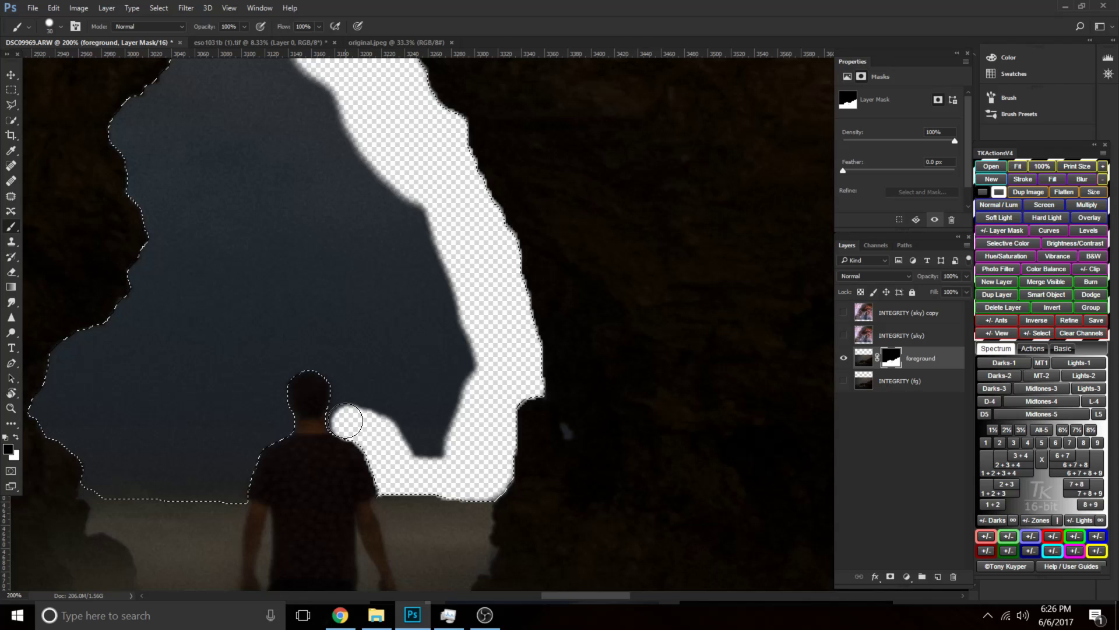
{"action": "left_click_drag", "start_coordinate": [338, 370], "coordinate": [283, 341]}
{"action": "mouse_move", "coordinate": [283, 341]}
{"action": "left_mouse_down"}
{"action": "mouse_move", "coordinate": [379, 295]}
{"action": "mouse_move", "coordinate": [446, 302]}
{"action": "mouse_move", "coordinate": [434, 363]}
{"action": "mouse_move", "coordinate": [403, 397]}
{"action": "left_mouse_up"}
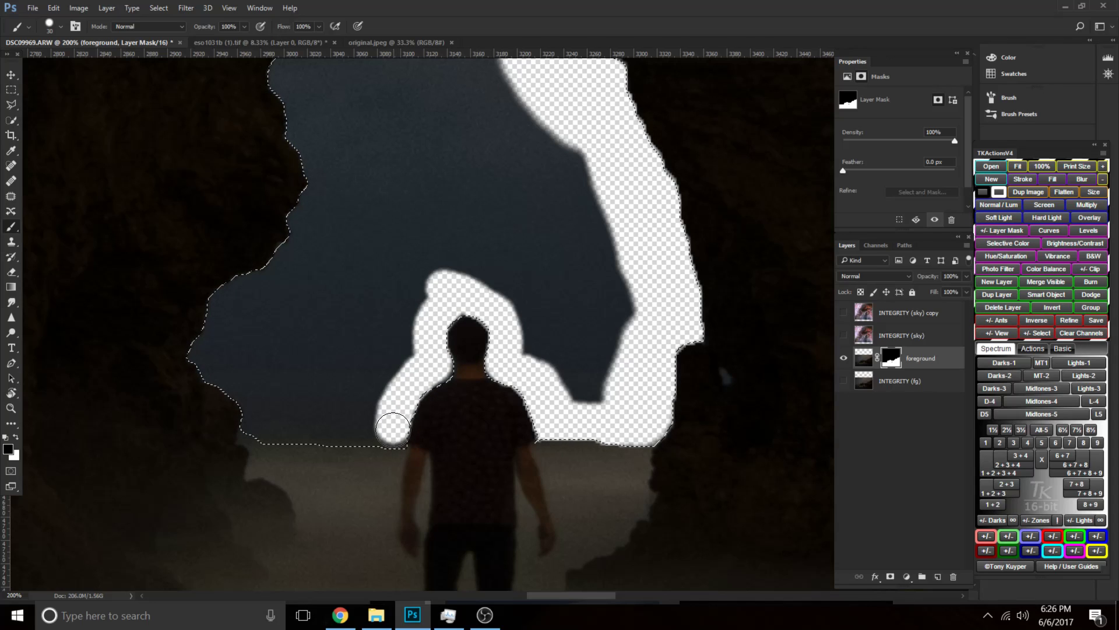
Mask out the sky along the ground left of the man and up the arch's left rock edge to its peak.
{"action": "key", "text": "p"}
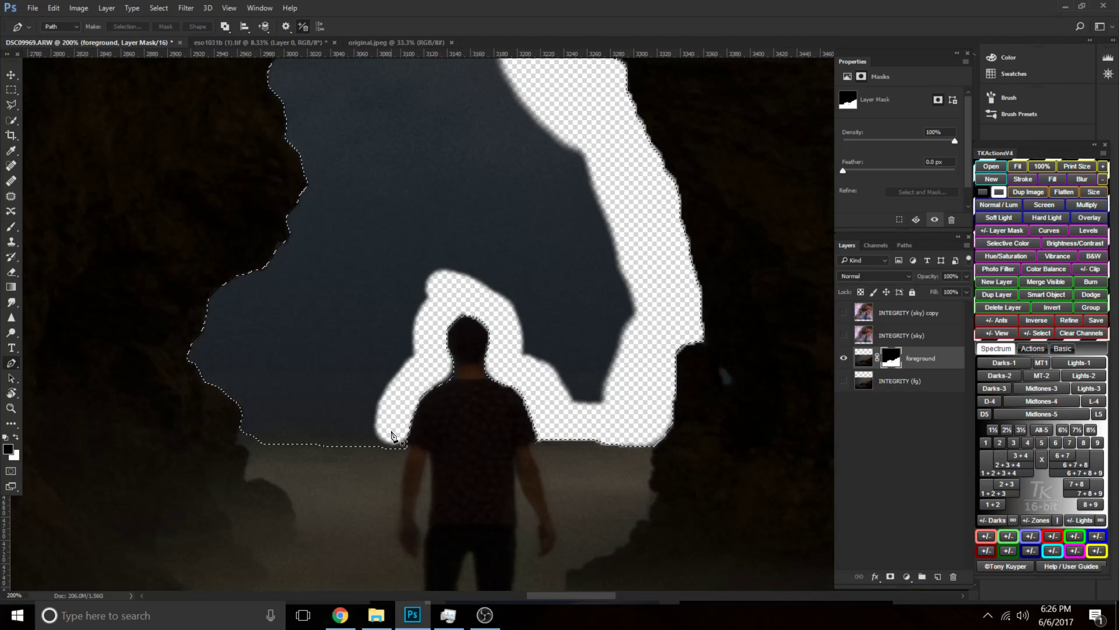
{"action": "key", "text": "b"}
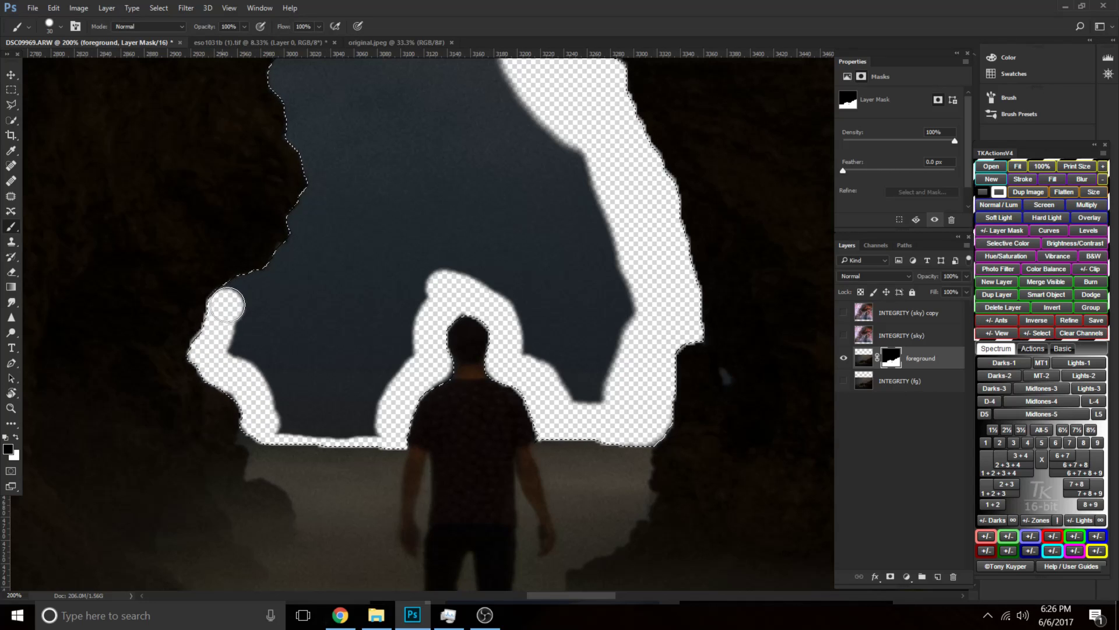
{"action": "mouse_move", "coordinate": [241, 295]}
{"action": "left_mouse_down"}
{"action": "mouse_move", "coordinate": [298, 251]}
{"action": "mouse_move", "coordinate": [328, 188]}
{"action": "left_mouse_up"}
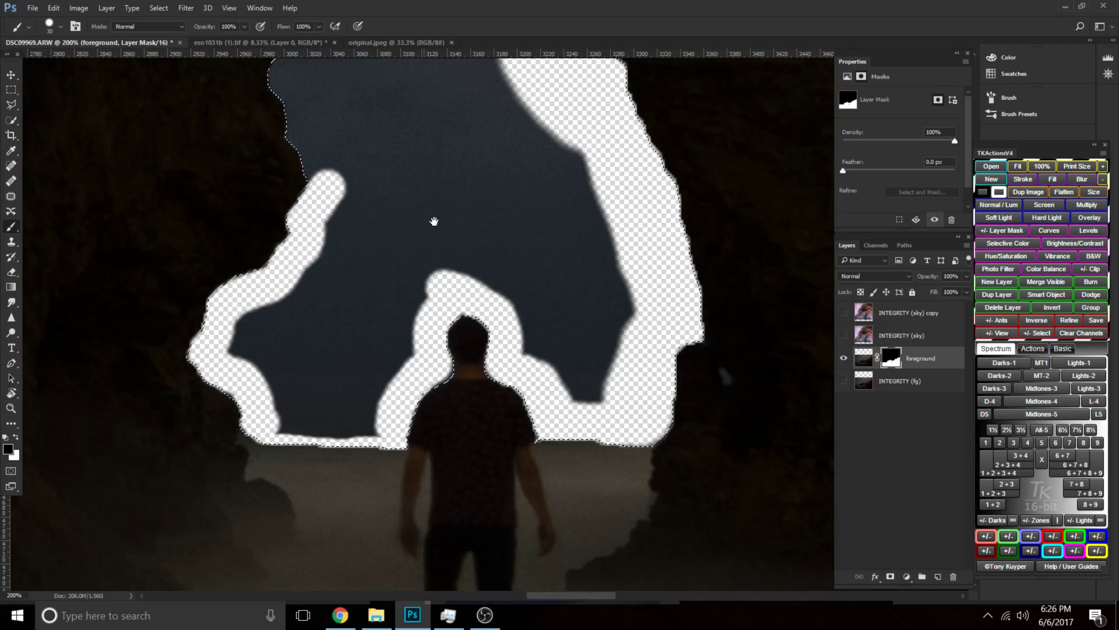
{"action": "left_click_drag", "start_coordinate": [428, 202], "coordinate": [488, 466]}
{"action": "mouse_move", "coordinate": [382, 430]}
{"action": "left_mouse_down"}
{"action": "mouse_move", "coordinate": [345, 333]}
{"action": "mouse_move", "coordinate": [449, 238]}
{"action": "mouse_move", "coordinate": [478, 195]}
{"action": "mouse_move", "coordinate": [514, 187]}
{"action": "mouse_move", "coordinate": [568, 199]}
{"action": "left_mouse_up"}
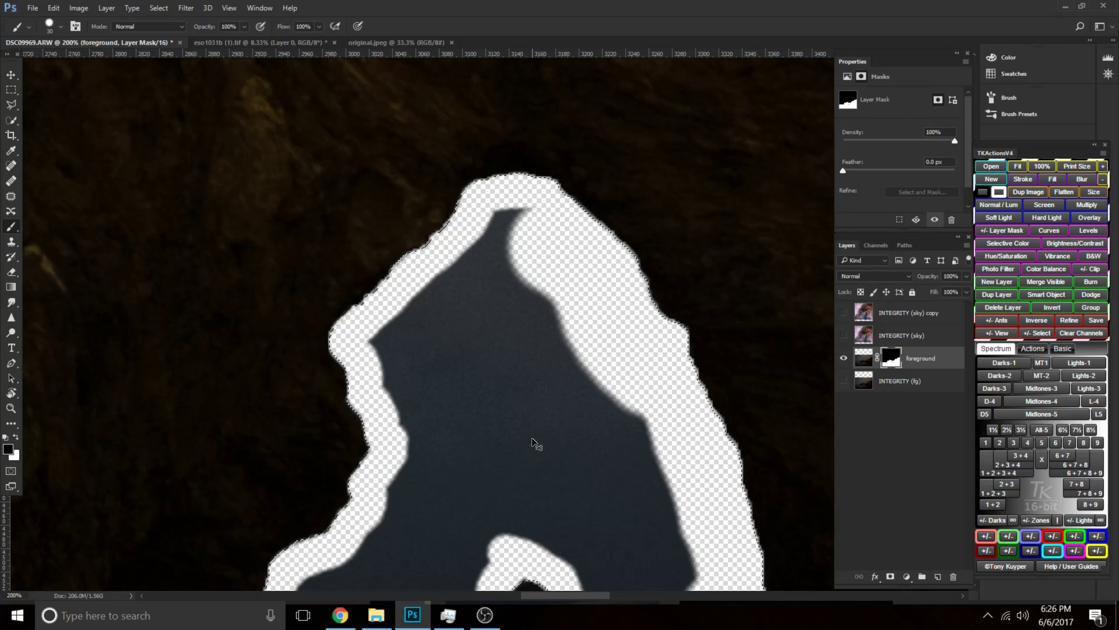
Mask out the upper part of the remaining arch sky, enlarging the black brush from 70 to 100 px.
{"action": "key", "text": "ctrl+minus"}
{"action": "key", "text": "ctrl+minus"}
{"action": "key", "text": "bracketright"}
{"action": "key", "text": "bracketright"}
{"action": "key", "text": "bracketright"}
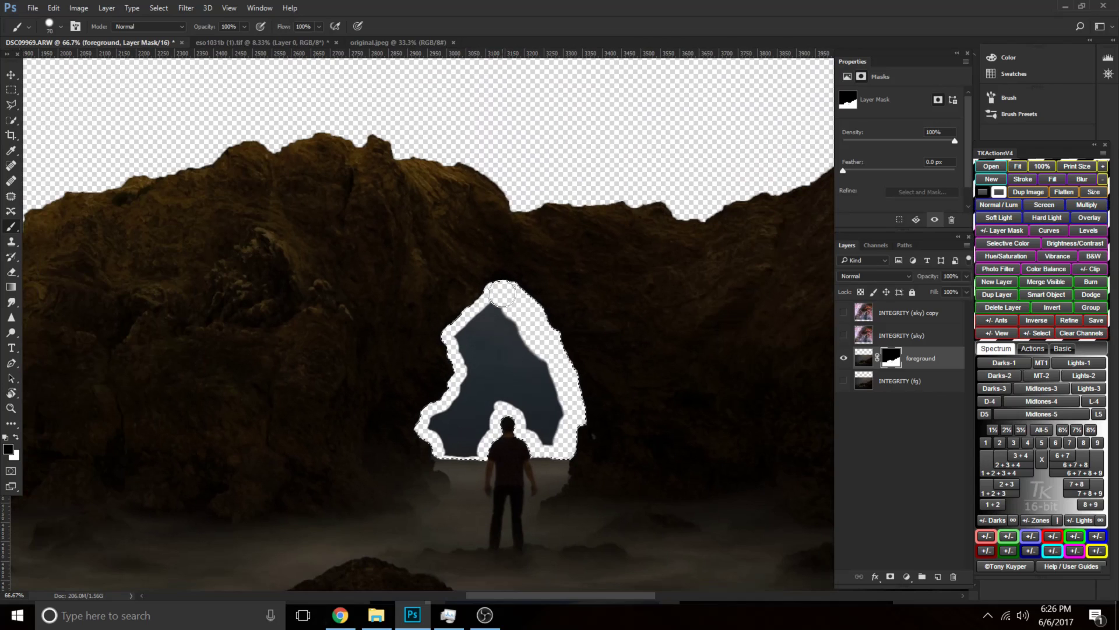
{"action": "mouse_move", "coordinate": [457, 360]}
{"action": "left_mouse_down"}
{"action": "mouse_move", "coordinate": [524, 331]}
{"action": "mouse_move", "coordinate": [548, 417]}
{"action": "mouse_move", "coordinate": [531, 413]}
{"action": "left_mouse_up"}
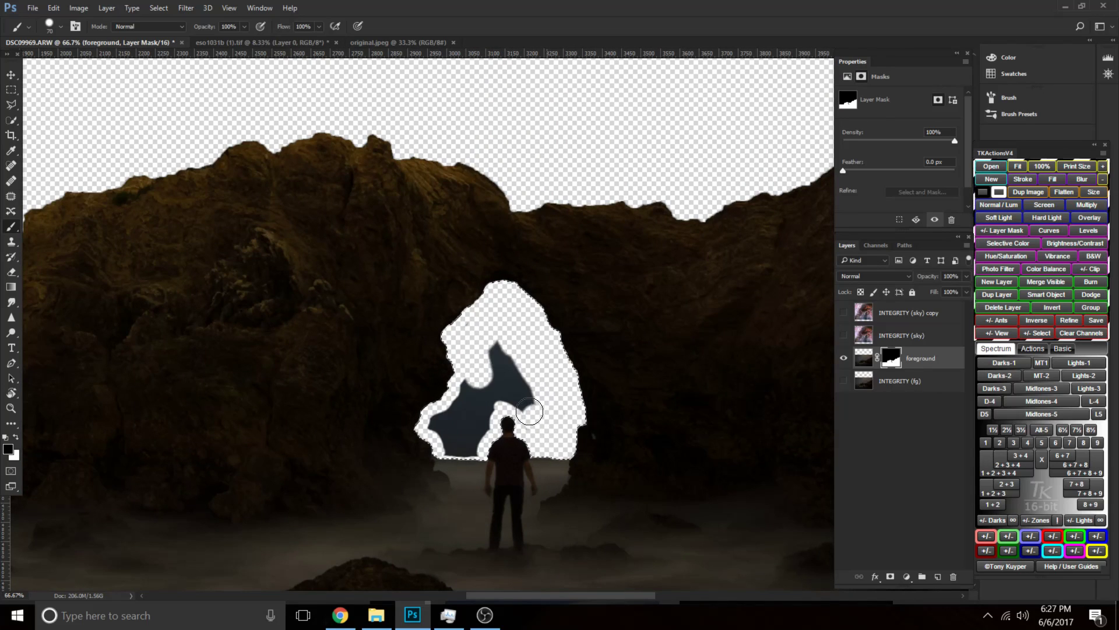
{"action": "key", "text": "bracketright"}
{"action": "key", "text": "bracketright"}
{"action": "key", "text": "bracketright"}
{"action": "key", "text": "bracketright"}
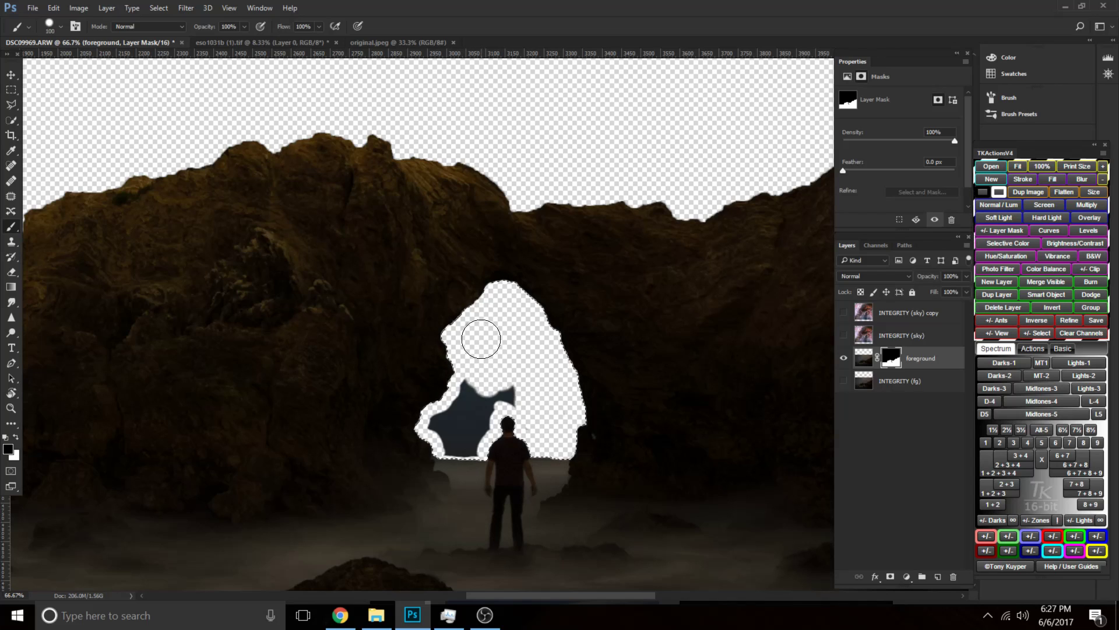
Mask out the last sky patch beside the man with a 60 px black brush and deselect.
{"action": "key", "text": "bracketleft"}
{"action": "key", "text": "bracketleft"}
{"action": "key", "text": "bracketleft"}
{"action": "key", "text": "bracketleft"}
{"action": "key", "text": "bracketleft"}
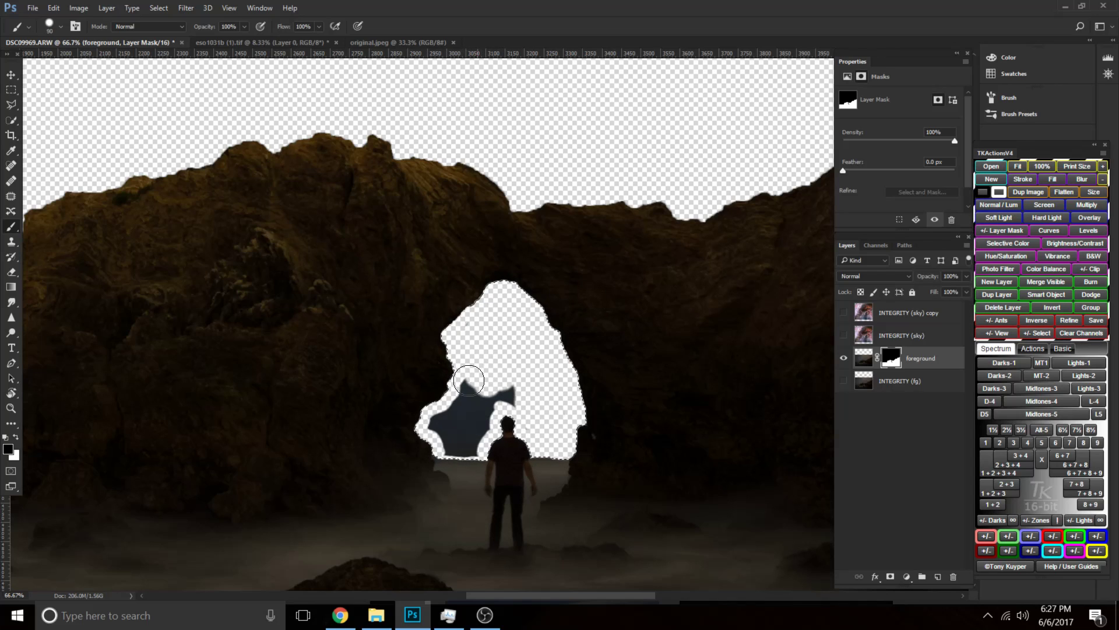
{"action": "mouse_move", "coordinate": [451, 443]}
{"action": "left_mouse_down"}
{"action": "mouse_move", "coordinate": [519, 426]}
{"action": "mouse_move", "coordinate": [447, 445]}
{"action": "mouse_move", "coordinate": [479, 425]}
{"action": "mouse_move", "coordinate": [463, 428]}
{"action": "mouse_move", "coordinate": [475, 404]}
{"action": "left_mouse_up"}
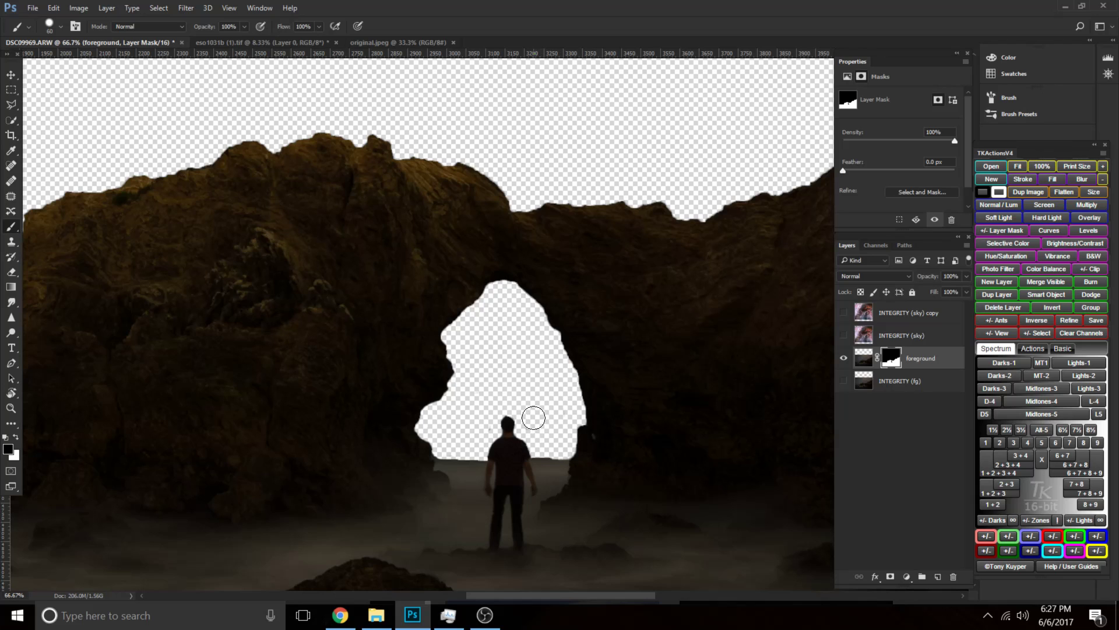
Restore the rock just below the ridge line above the arch by painting white on the foreground mask with a 60 px brush.
{"action": "key", "text": "ctrl+0"}
{"action": "key", "text": "ctrl+plus"}
{"action": "key", "text": "ctrl+plus"}
{"action": "key", "text": "ctrl+plus"}
{"action": "key", "text": "ctrl+plus"}
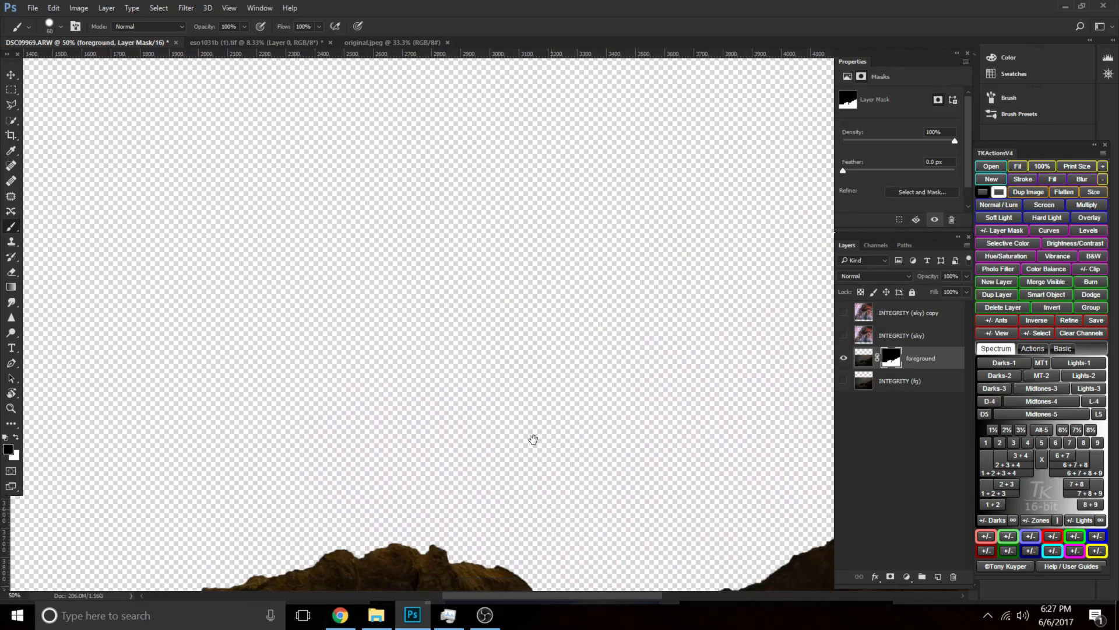
{"action": "left_click_drag", "start_coordinate": [533, 440], "coordinate": [474, 258]}
{"action": "key", "text": "ctrl+plus"}
{"action": "key", "text": "ctrl+plus"}
{"action": "key", "text": "ctrl+plus"}
{"action": "key", "text": "ctrl+plus"}
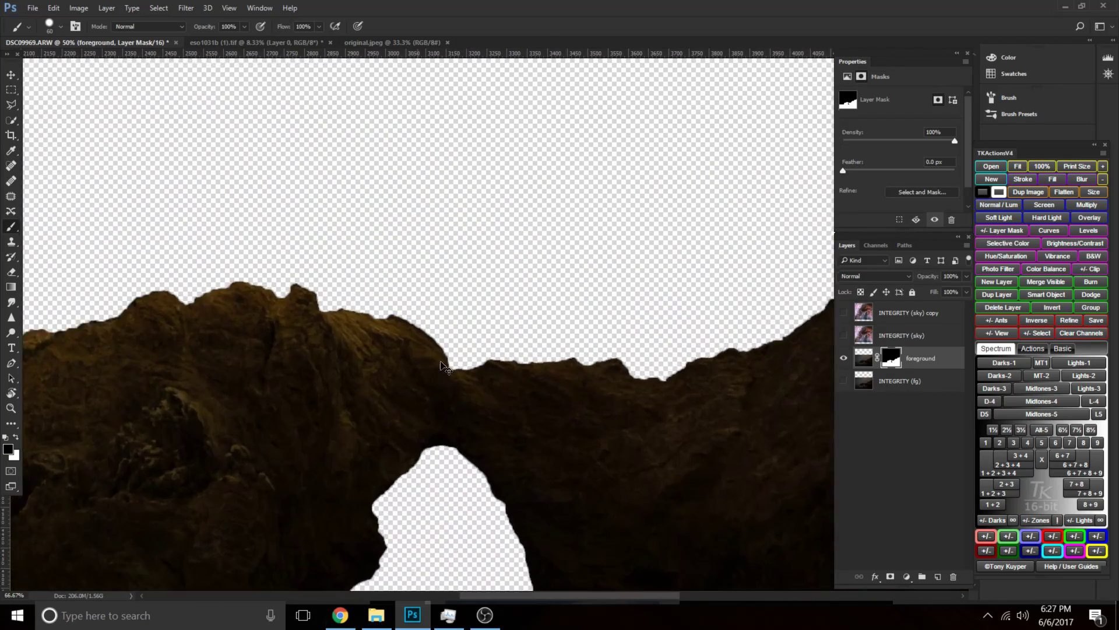
{"action": "left_click_drag", "start_coordinate": [443, 382], "coordinate": [444, 318]}
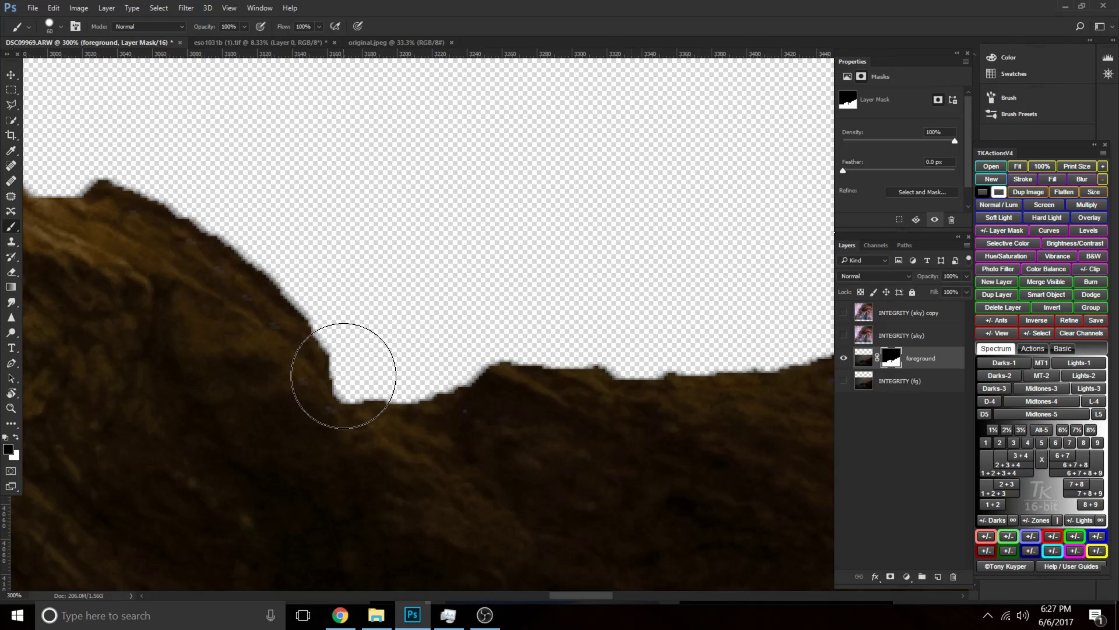
{"action": "key", "text": "ctrl+minus"}
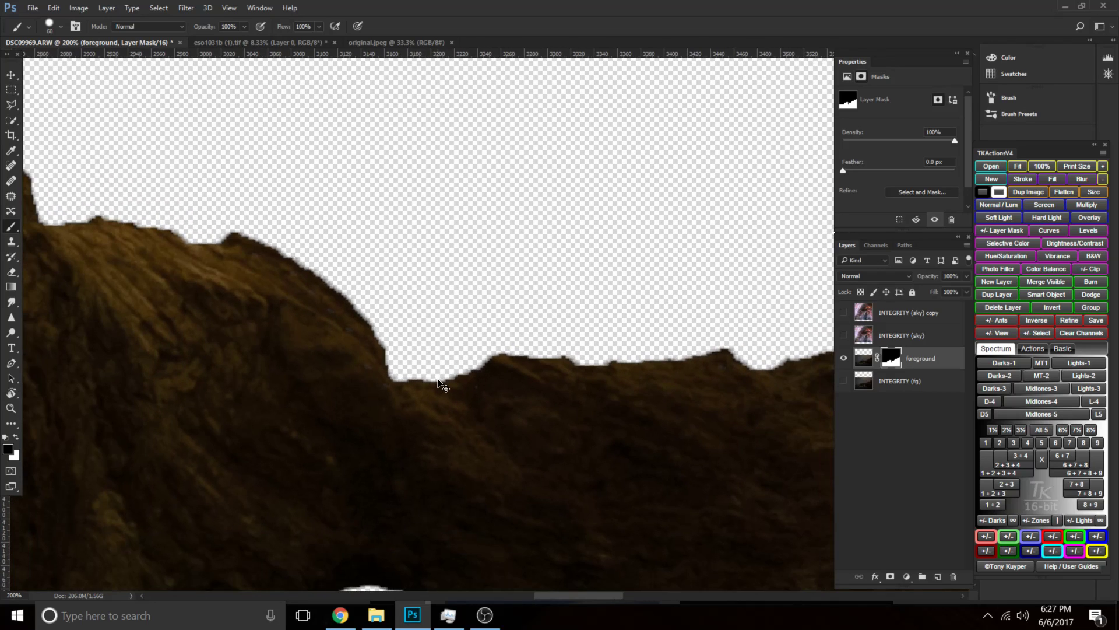
{"action": "key", "text": "ctrl+plus"}
{"action": "key", "text": "ctrl+plus"}
{"action": "key", "text": "x"}
{"action": "mouse_move", "coordinate": [154, 485]}
{"action": "left_mouse_down"}
{"action": "mouse_move", "coordinate": [289, 392]}
{"action": "mouse_move", "coordinate": [265, 385]}
{"action": "left_mouse_up"}
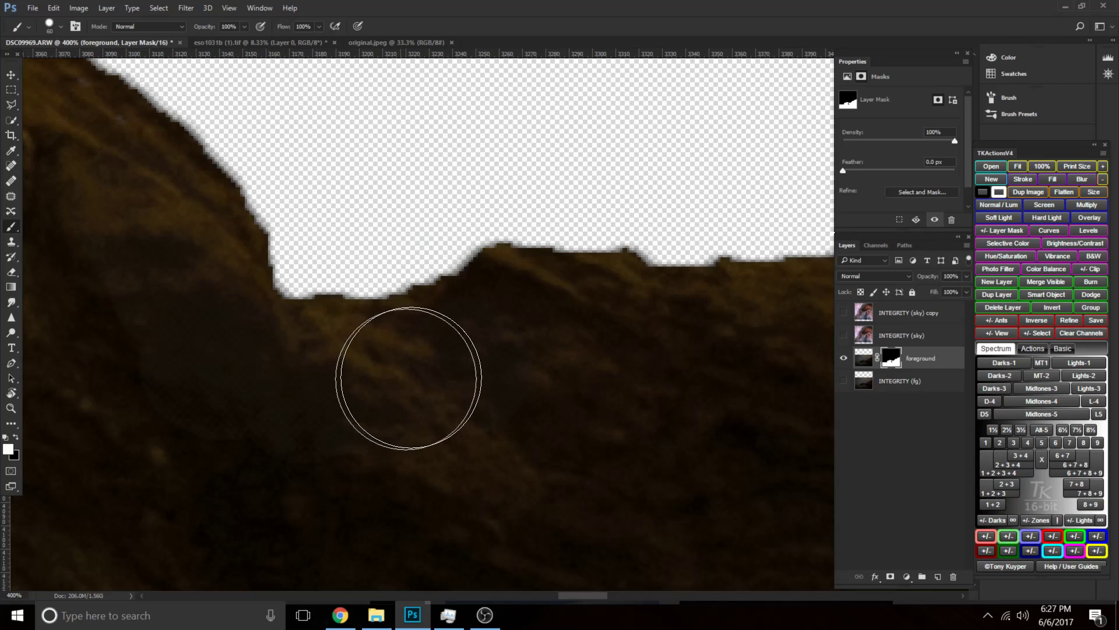
{"action": "left_click_drag", "start_coordinate": [676, 362], "coordinate": [352, 438]}
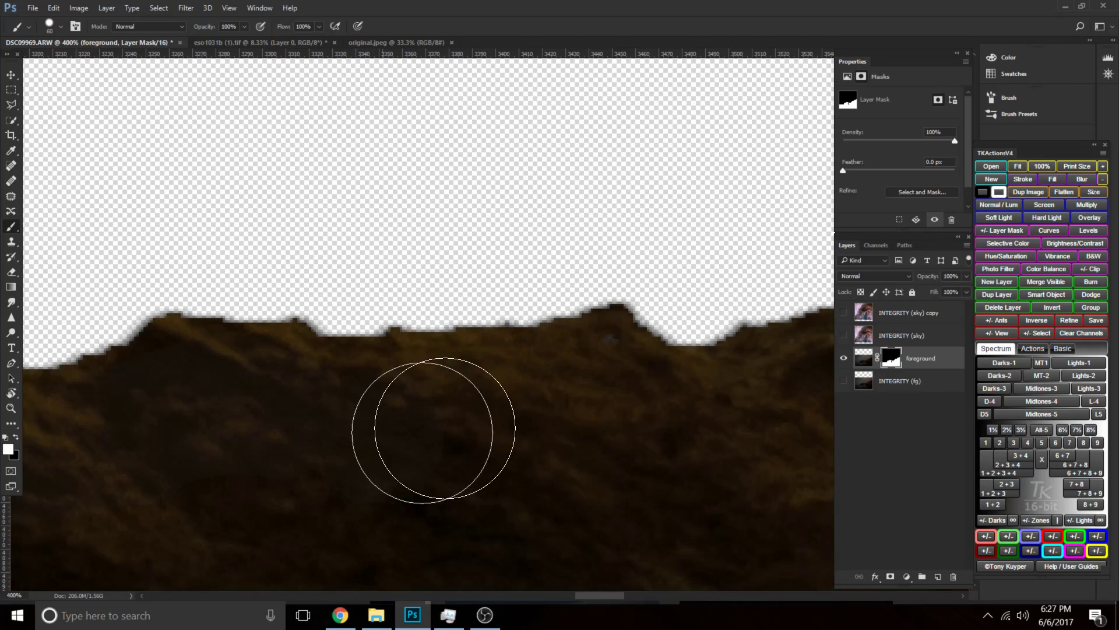
{"action": "left_click_drag", "start_coordinate": [613, 430], "coordinate": [252, 442]}
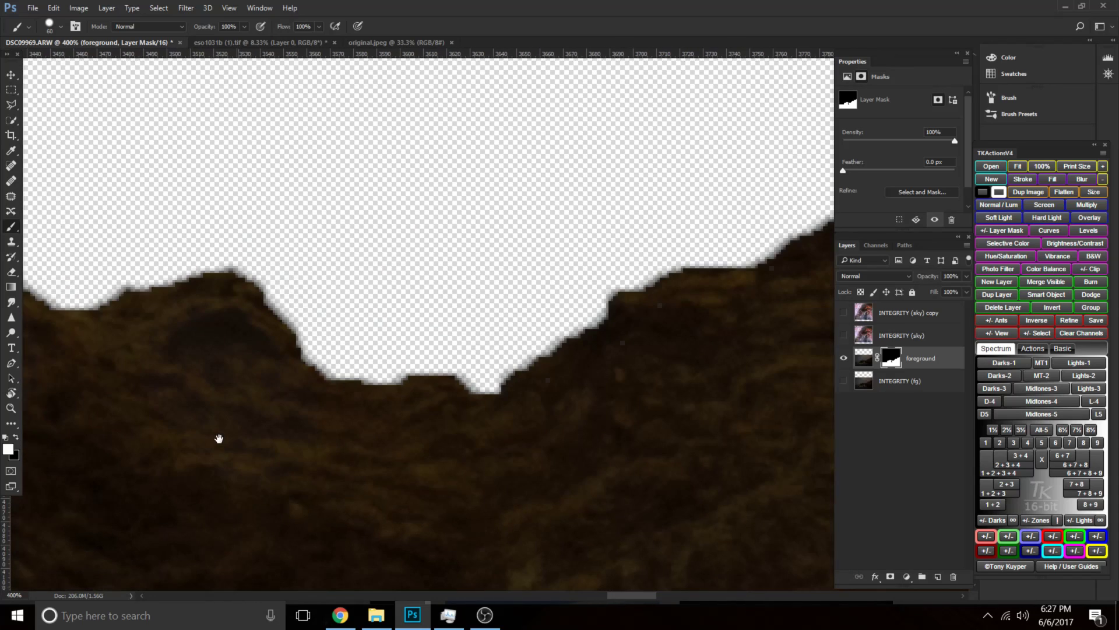
{"action": "left_click_drag", "start_coordinate": [474, 471], "coordinate": [217, 438]}
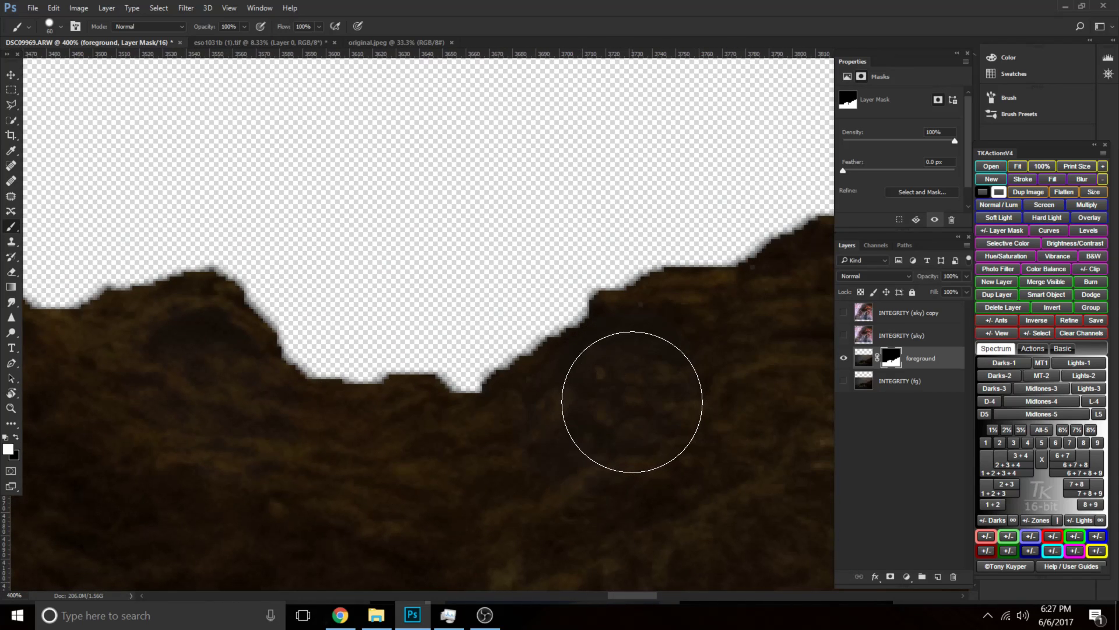
Open the foreground layer's mask in Select and Mask, with the arch and ridge in view.
{"action": "key", "text": "ctrl+minus"}
{"action": "key", "text": "ctrl+minus"}
{"action": "key", "text": "ctrl+minus"}
{"action": "key", "text": "ctrl+0"}
{"action": "key", "text": "ctrl+plus"}
{"action": "key", "text": "ctrl+plus"}
{"action": "key", "text": "ctrl+plus"}
{"action": "key", "text": "ctrl+plus"}
{"action": "key", "text": "ctrl+plus"}
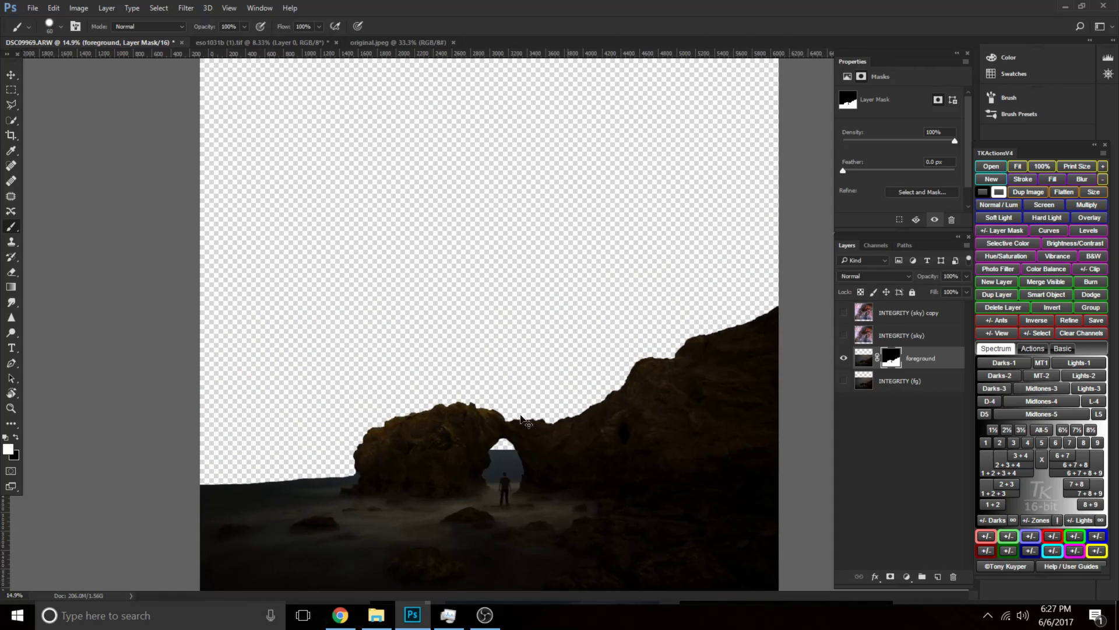
{"action": "left_click_drag", "start_coordinate": [469, 425], "coordinate": [468, 329]}
{"action": "left_click_drag", "start_coordinate": [569, 586], "coordinate": [437, 312]}
{"action": "left_click_drag", "start_coordinate": [459, 362], "coordinate": [449, 330]}
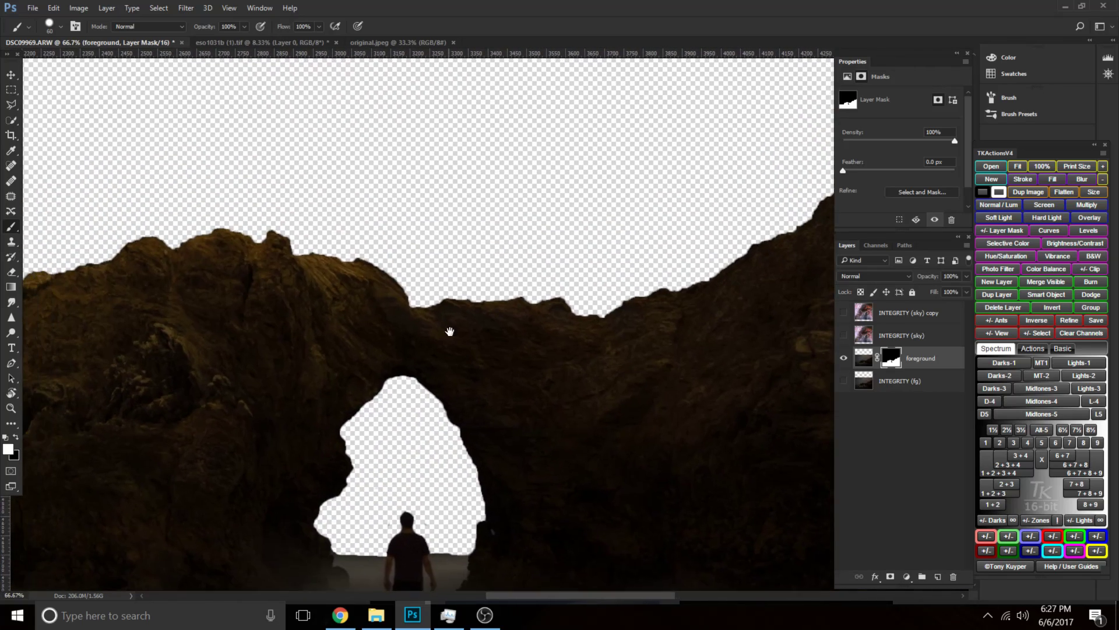
{"action": "double_click", "coordinate": [893, 362]}
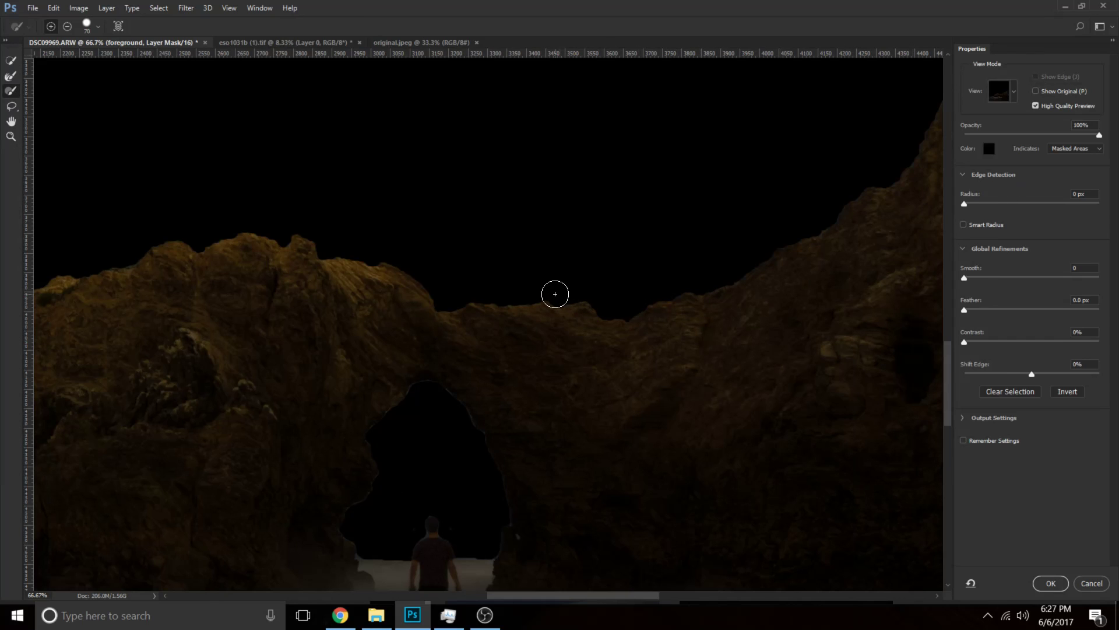
Set the mask's edge detection radius to 2 px and its smoothing to 14.
{"action": "key", "text": "ctrl+plus"}
{"action": "key", "text": "ctrl+plus"}
{"action": "key", "text": "ctrl+plus"}
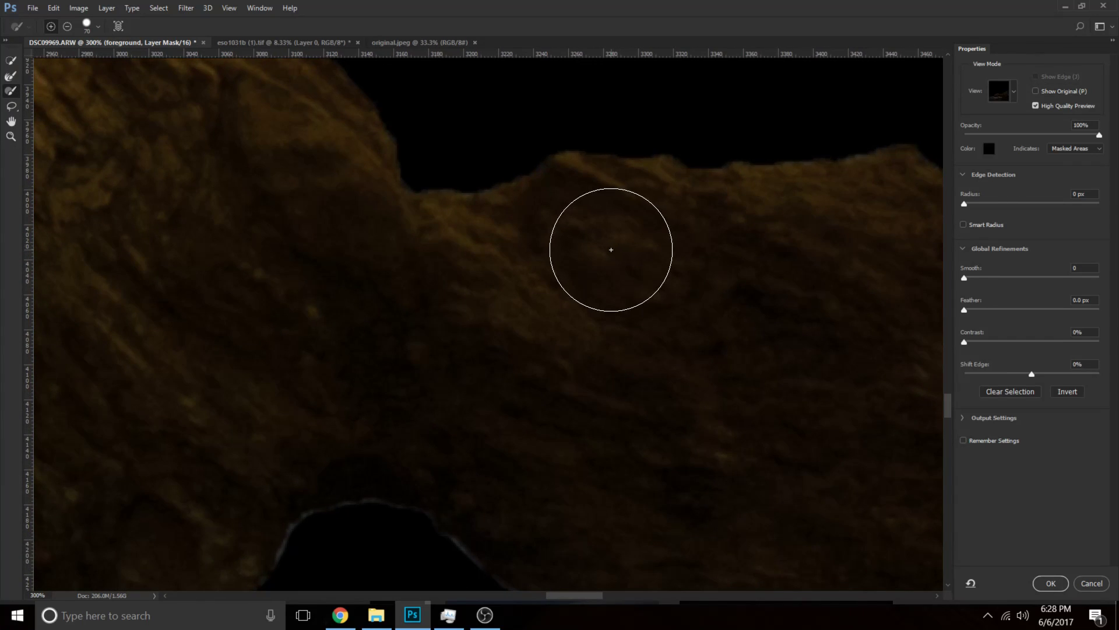
{"action": "key", "text": "ctrl+minus"}
{"action": "left_click", "coordinate": [1068, 581]}
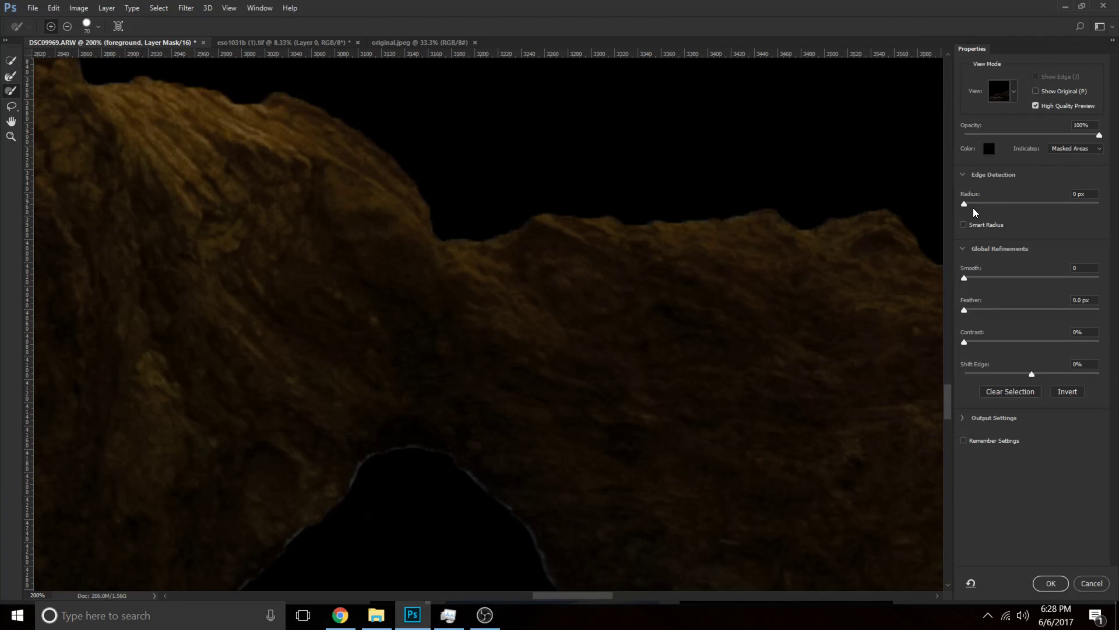
{"action": "left_click_drag", "start_coordinate": [965, 207], "coordinate": [975, 210]}
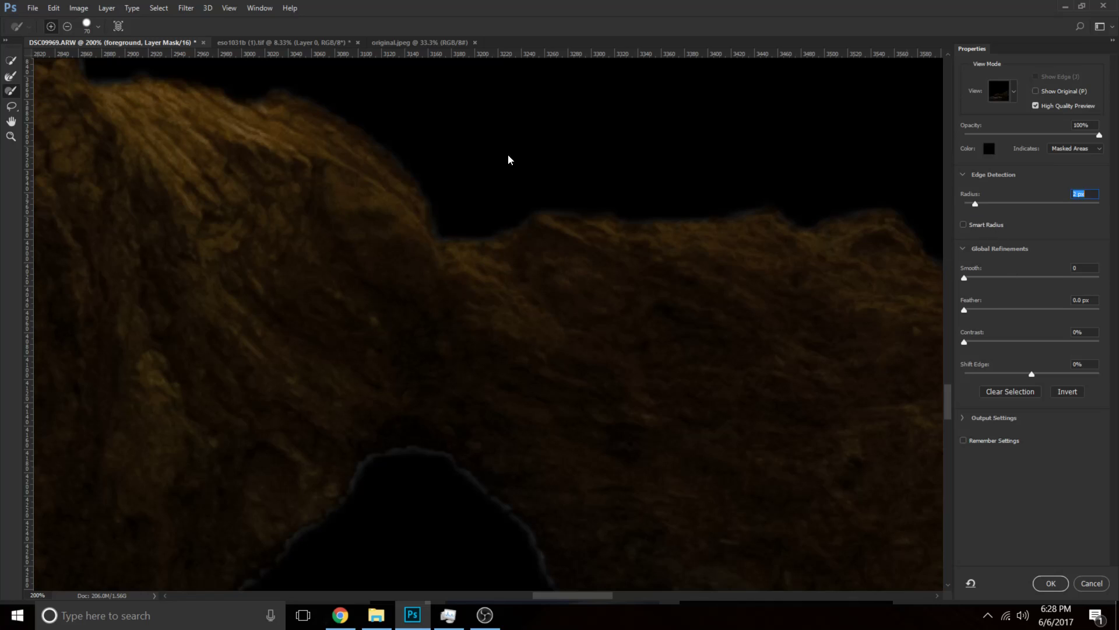
{"action": "left_click_drag", "start_coordinate": [962, 278], "coordinate": [982, 278]}
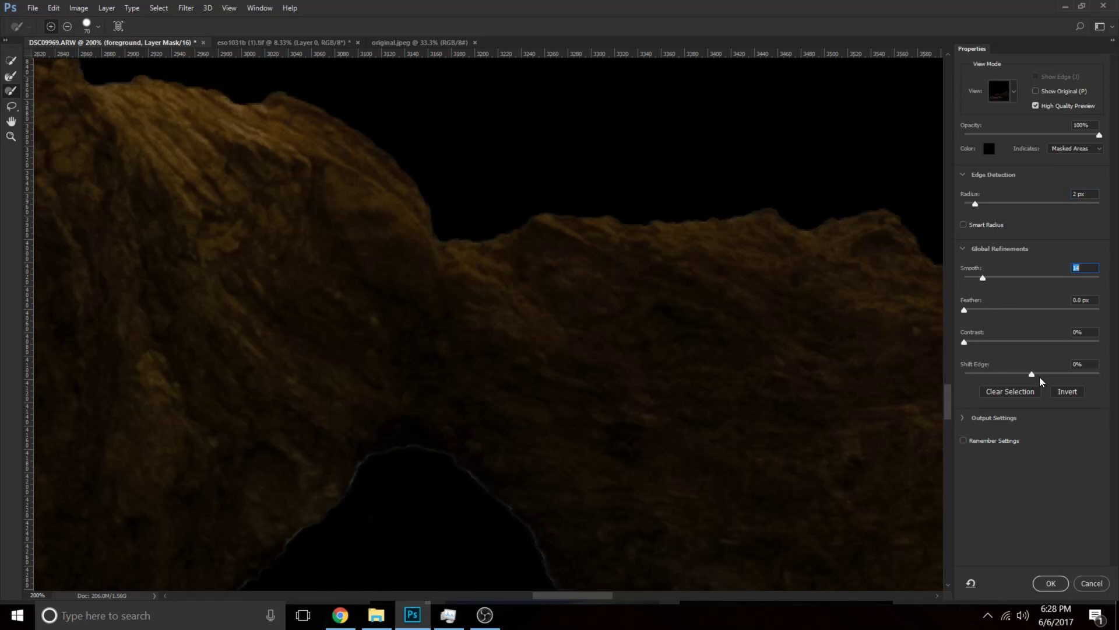
Shrink the refining brush and contract the mask by setting Shift Edge to -36%.
{"action": "key", "text": "bracketleft"}
{"action": "key", "text": "bracketleft"}
{"action": "key", "text": "bracketleft"}
{"action": "key", "text": "bracketleft"}
{"action": "key", "text": "bracketleft"}
{"action": "left_click_drag", "start_coordinate": [1033, 374], "coordinate": [1115, 378]}
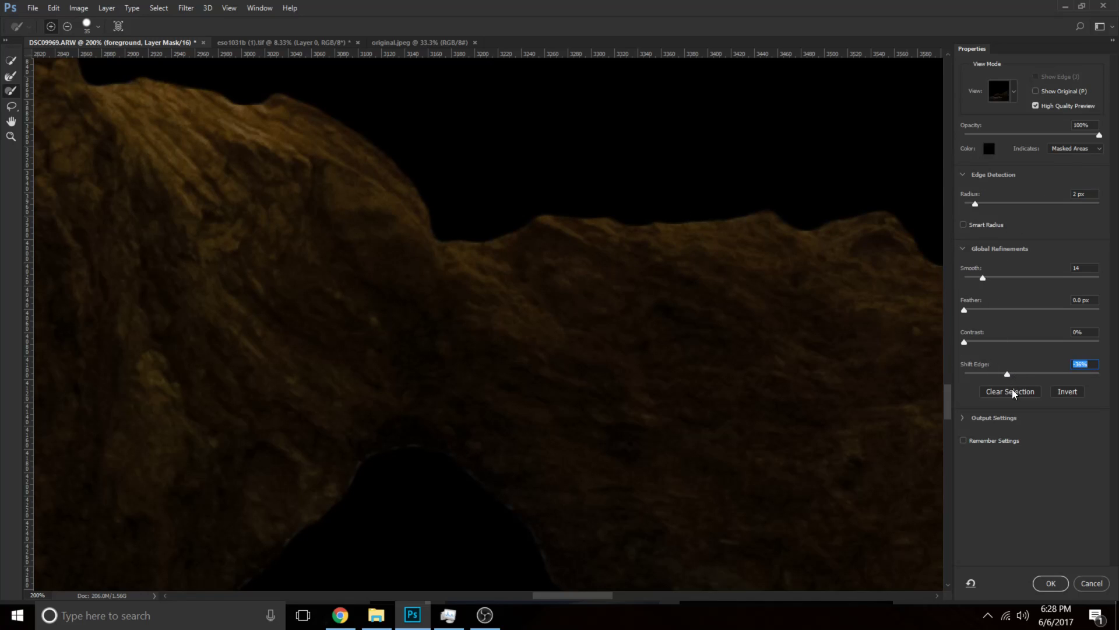
Refine the mask with smoothing 12, feather 0.4 px, contrast 13% and Shift Edge -22%.
{"action": "left_click", "coordinate": [965, 310]}
{"action": "left_click_drag", "start_coordinate": [964, 342], "coordinate": [983, 344]}
{"action": "left_click", "coordinate": [981, 277]}
{"action": "left_click_drag", "start_coordinate": [1009, 374], "coordinate": [1019, 374]}
{"action": "key", "text": "ctrl+minus"}
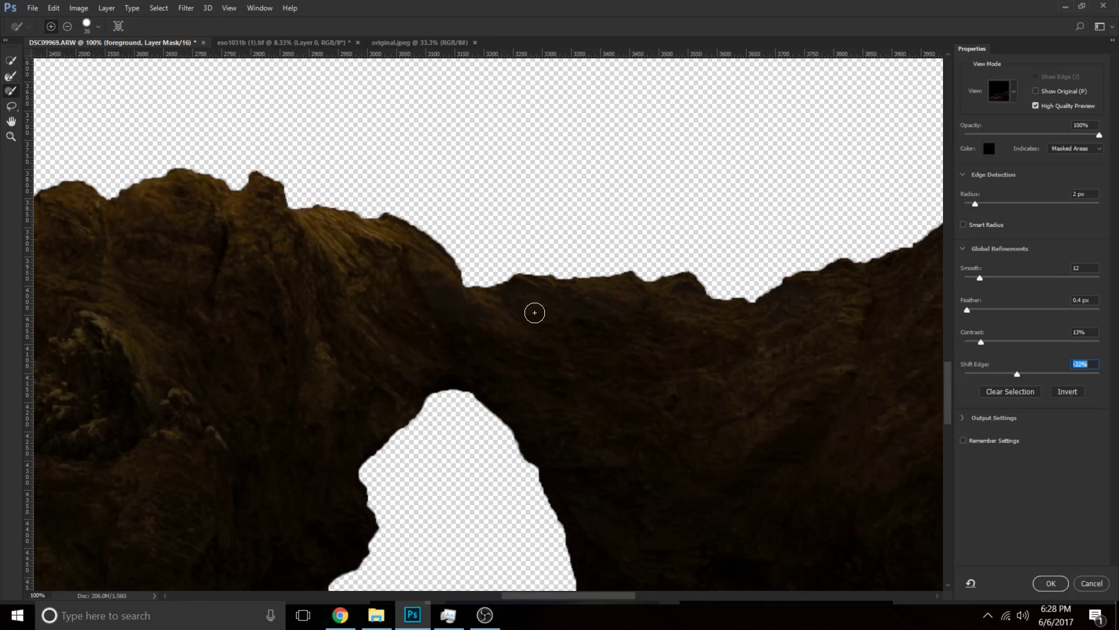
Change the mask overlay colour from black to pale pink #f1cbcb, with the ridge edge in close view.
{"action": "key", "text": "ctrl+plus"}
{"action": "key", "text": "ctrl+plus"}
{"action": "key", "text": "ctrl+plus"}
{"action": "left_click_drag", "start_coordinate": [645, 244], "coordinate": [606, 375]}
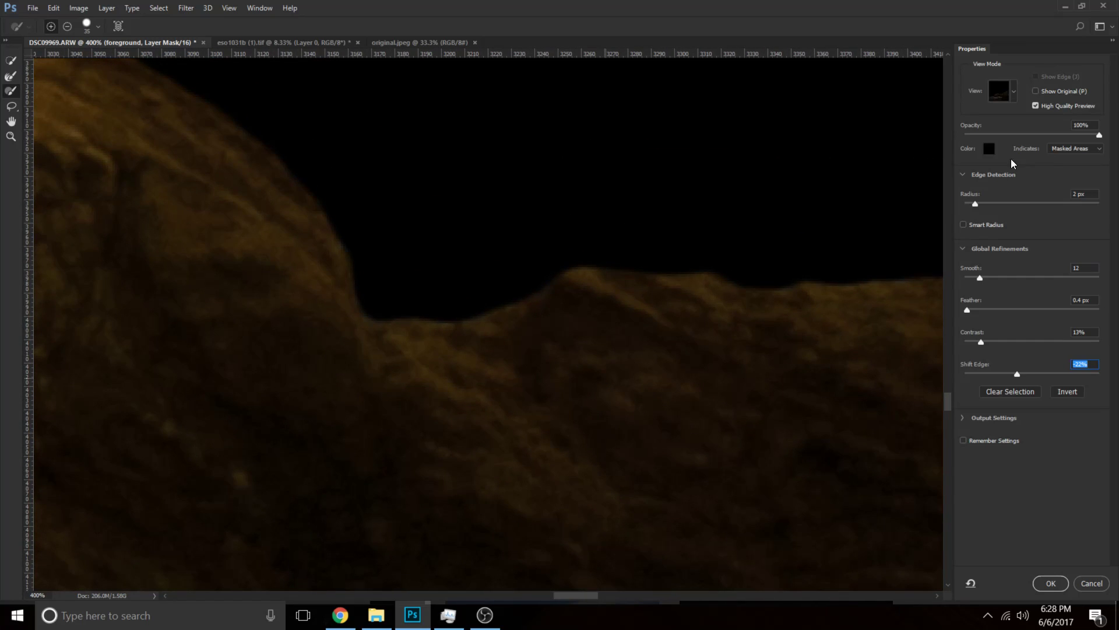
{"action": "left_click", "coordinate": [988, 149]}
{"action": "left_click", "coordinate": [431, 170]}
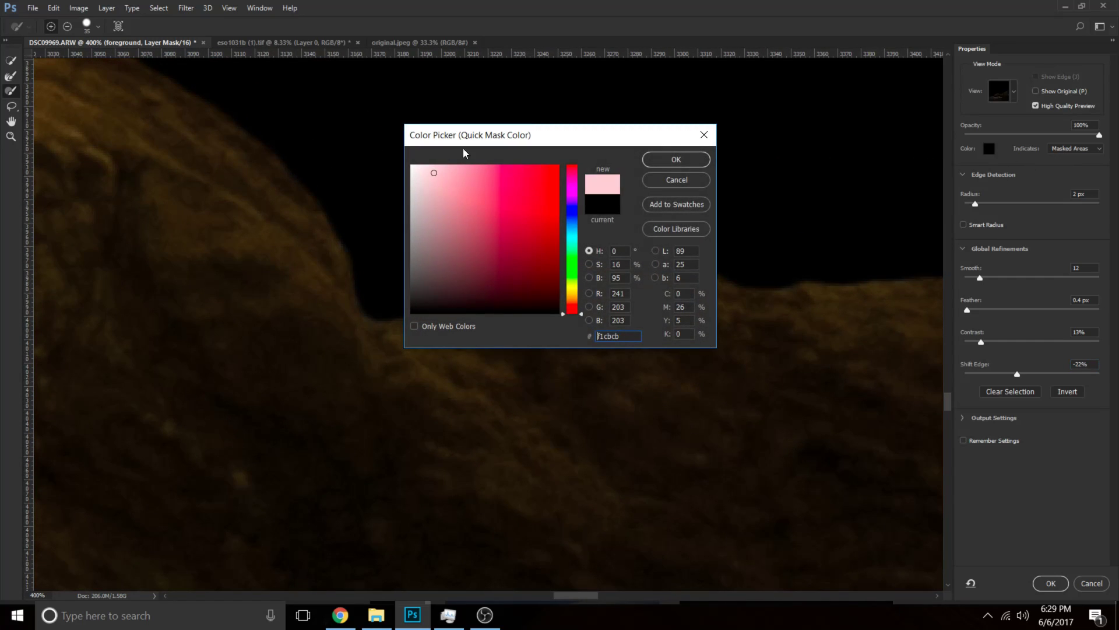
{"action": "left_click", "coordinate": [676, 159]}
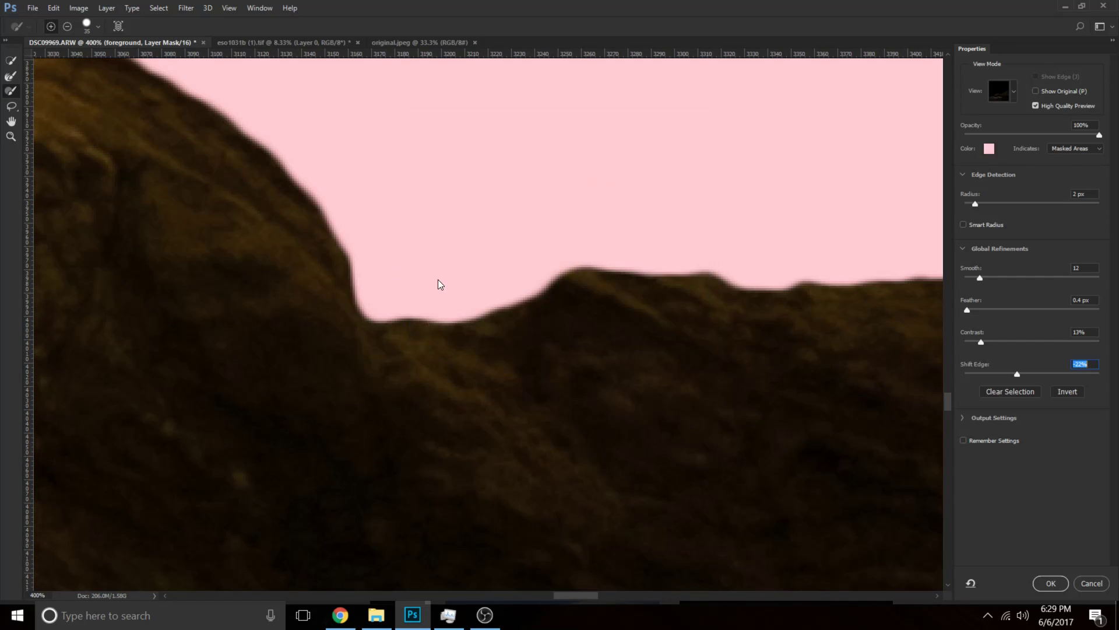
Compare the refined ridge edge with the original mask, keeping the overlay on masked areas.
{"action": "left_click", "coordinate": [1075, 149]}
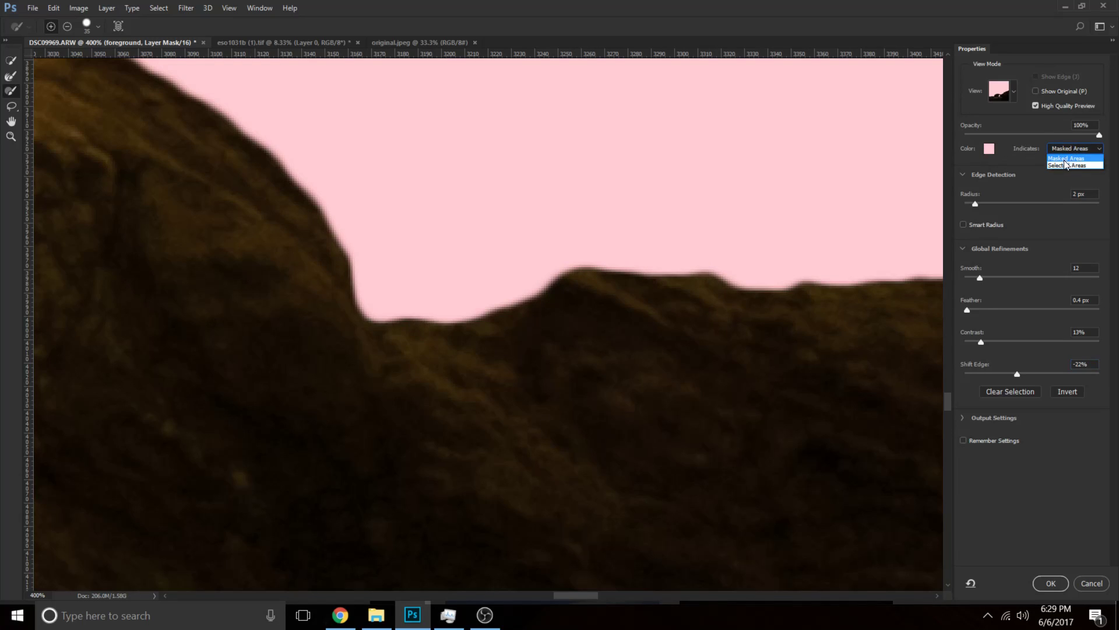
{"action": "left_click", "coordinate": [1025, 170]}
{"action": "left_click", "coordinate": [1035, 92]}
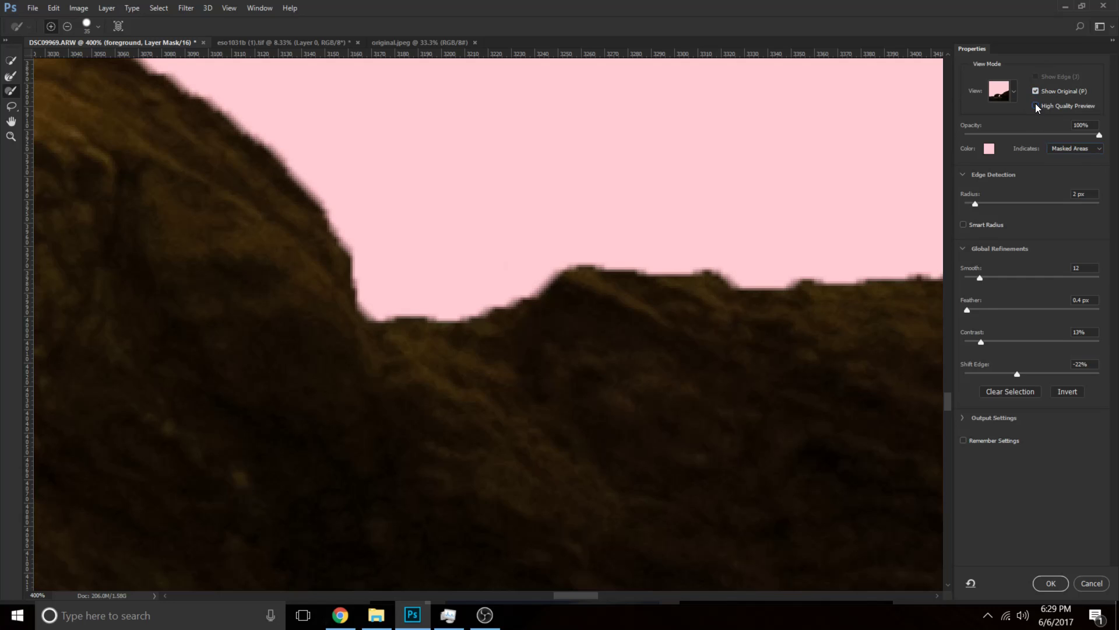
{"action": "key", "text": "p"}
{"action": "key", "text": "ctrl+minus"}
{"action": "key", "text": "ctrl+minus"}
{"action": "key", "text": "ctrl+minus"}
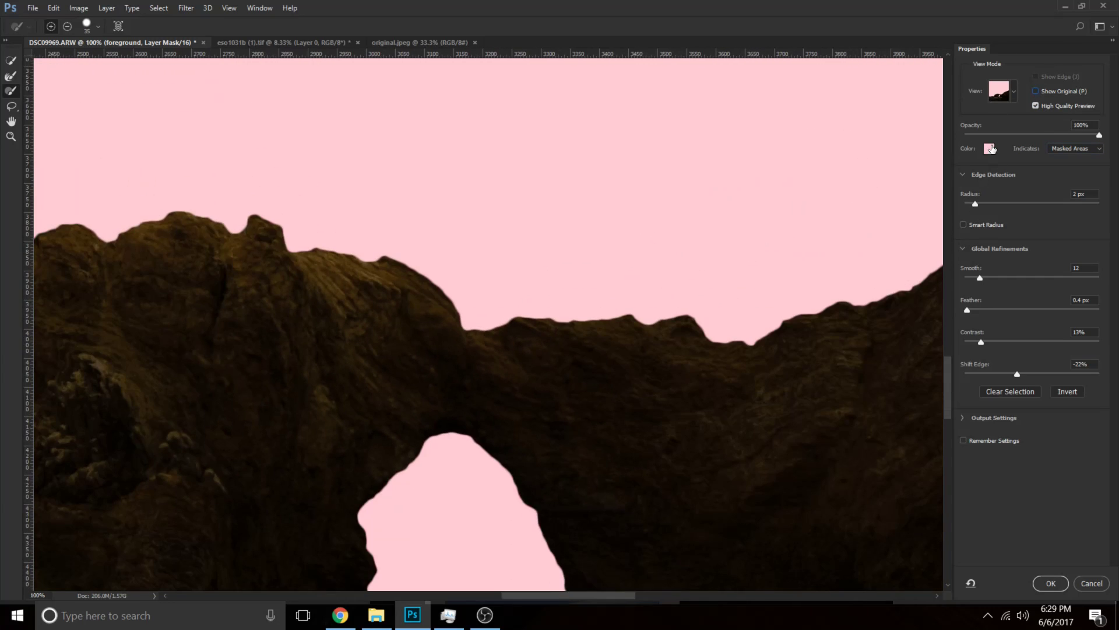
Set the mask overlay colour to a stronger pink.
{"action": "left_click", "coordinate": [991, 149]}
{"action": "left_click", "coordinate": [390, 163]}
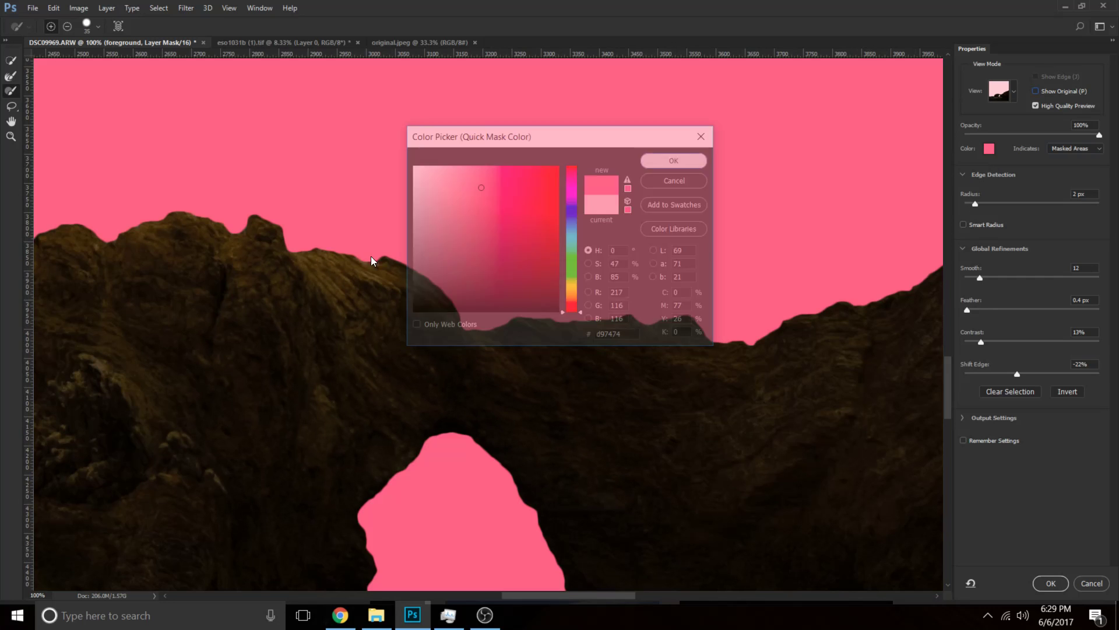
{"action": "key", "text": "Return"}
Check the ridge and arch opening edges up close, and apply the refinements to the foreground mask.
{"action": "key", "text": "ctrl+plus"}
{"action": "key", "text": "ctrl+plus"}
{"action": "key", "text": "ctrl+plus"}
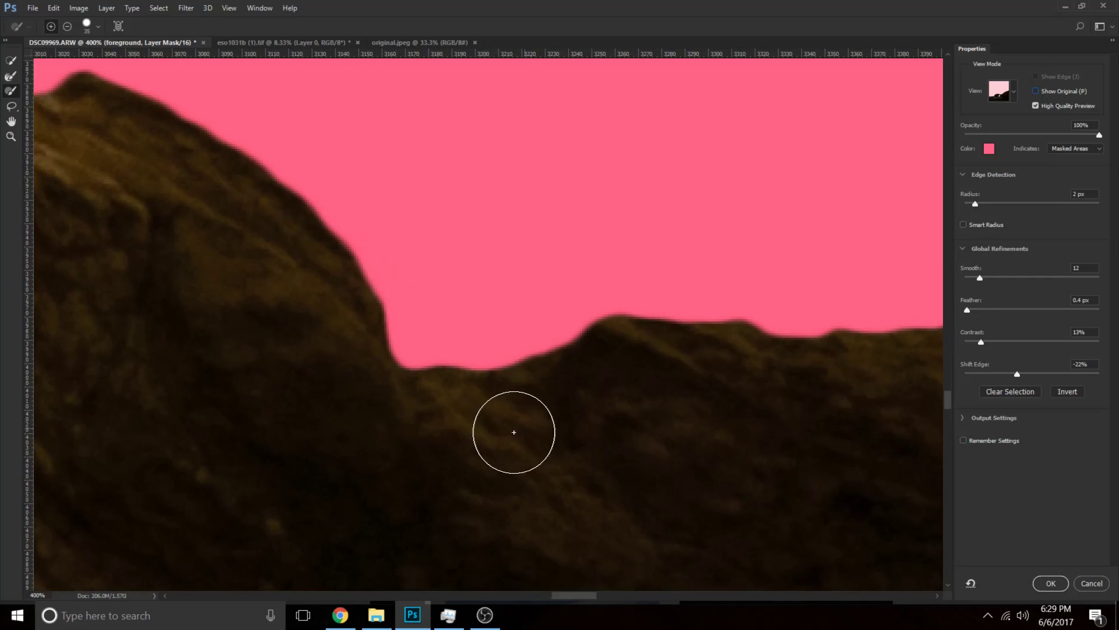
{"action": "left_click_drag", "start_coordinate": [507, 417], "coordinate": [595, 100]}
{"action": "left_click_drag", "start_coordinate": [503, 379], "coordinate": [505, 225]}
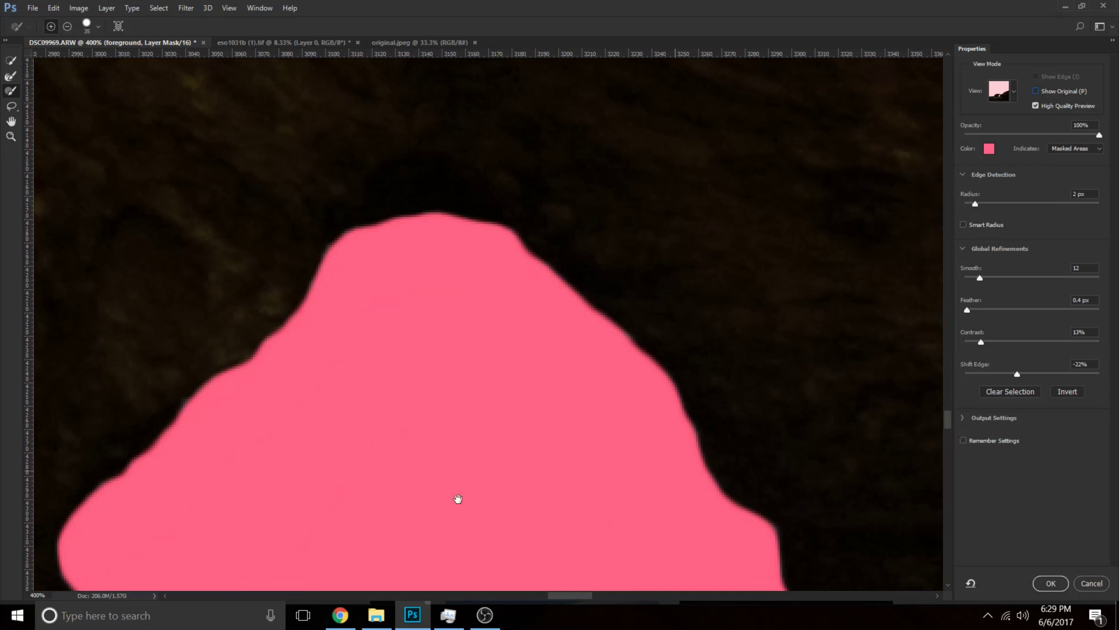
{"action": "left_click", "coordinate": [1051, 584]}
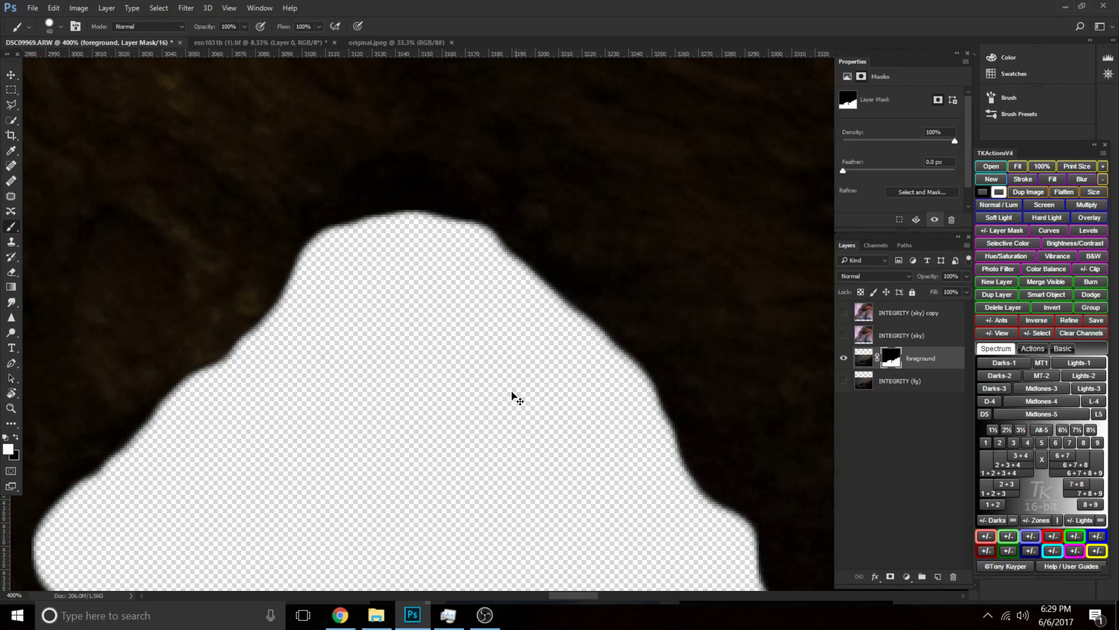
Examine the refined foreground cutout around the arch, figure, left rock and horizon, with the layer's image selected instead of its mask.
{"action": "key", "text": "ctrl+0"}
{"action": "key", "text": "ctrl+plus"}
{"action": "key", "text": "ctrl+plus"}
{"action": "key", "text": "ctrl+plus"}
{"action": "key", "text": "ctrl+plus"}
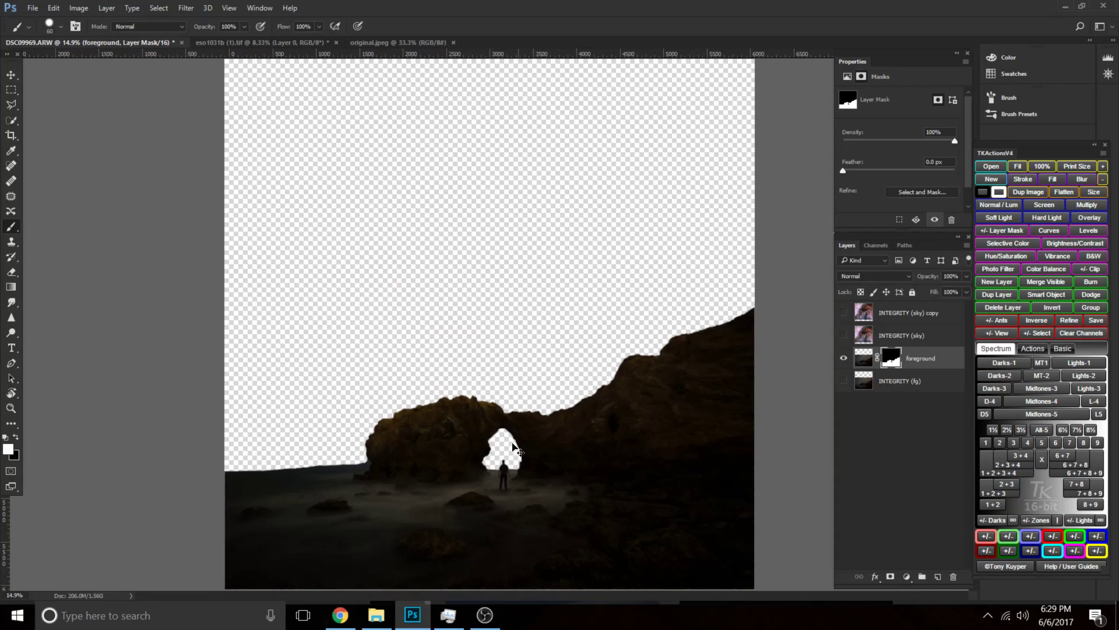
{"action": "left_click_drag", "start_coordinate": [545, 522], "coordinate": [489, 220]}
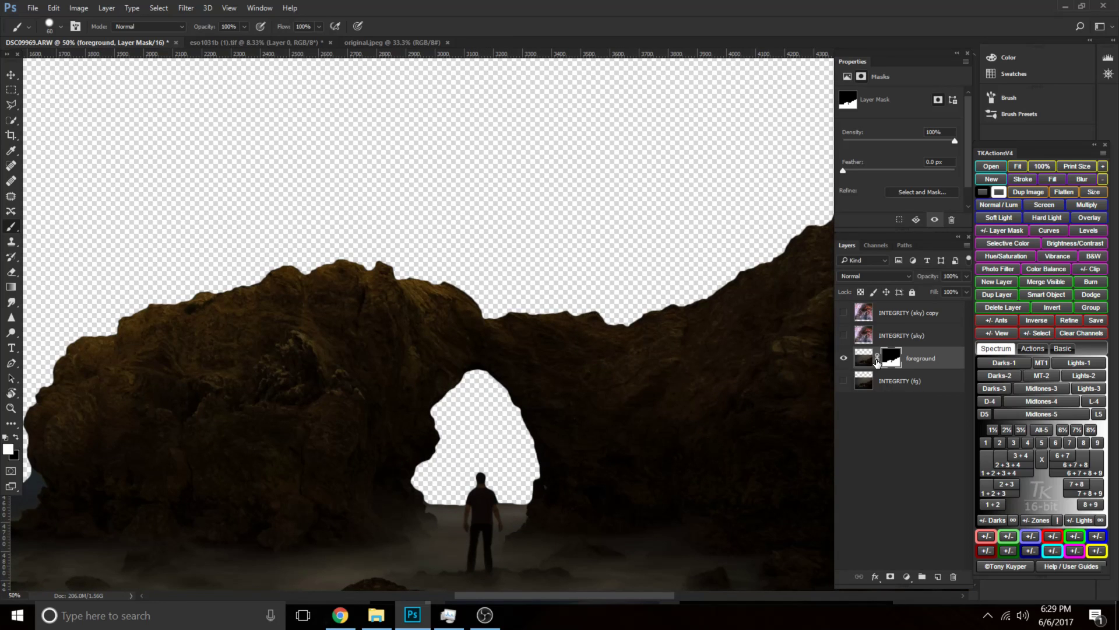
{"action": "left_click", "coordinate": [864, 360]}
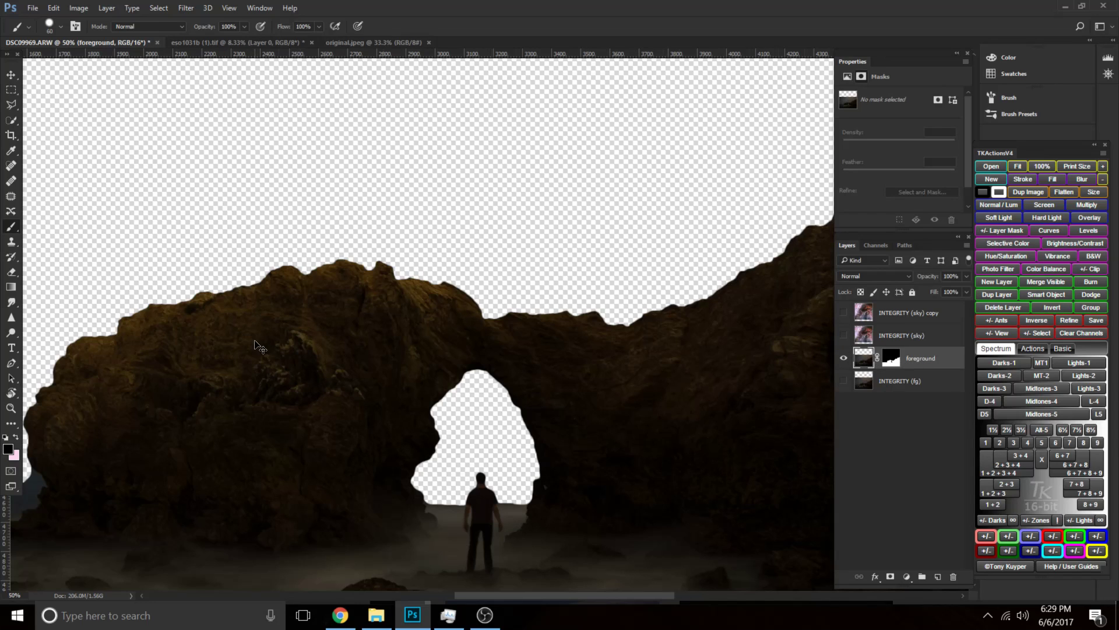
{"action": "key", "text": "ctrl+plus"}
{"action": "left_click_drag", "start_coordinate": [183, 434], "coordinate": [620, 296]}
{"action": "left_click_drag", "start_coordinate": [269, 389], "coordinate": [379, 397]}
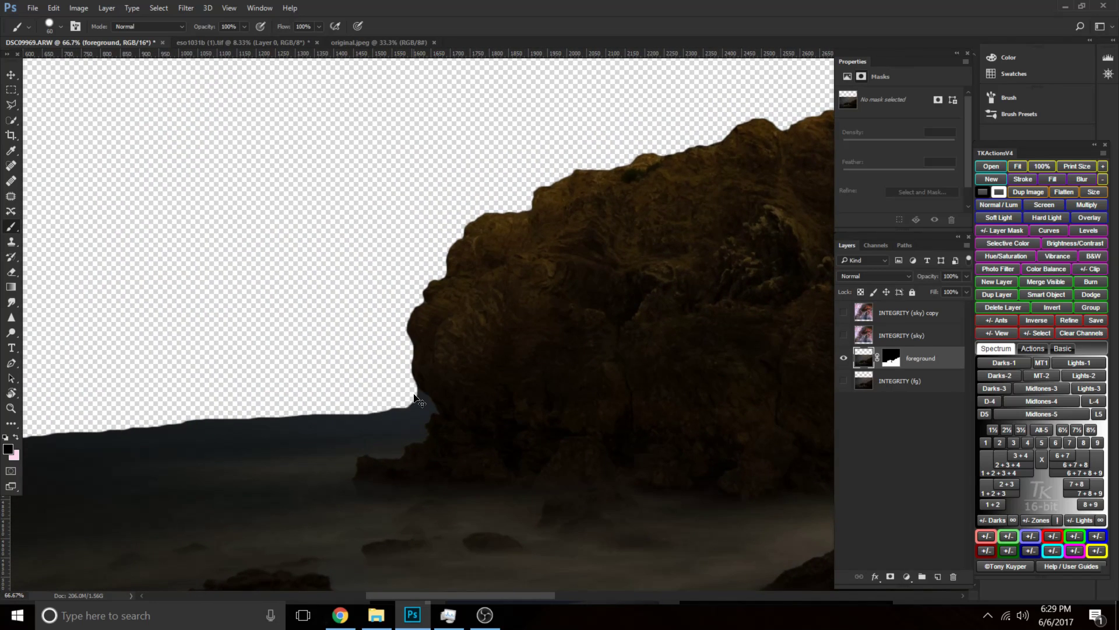
{"action": "key", "text": "ctrl+0"}
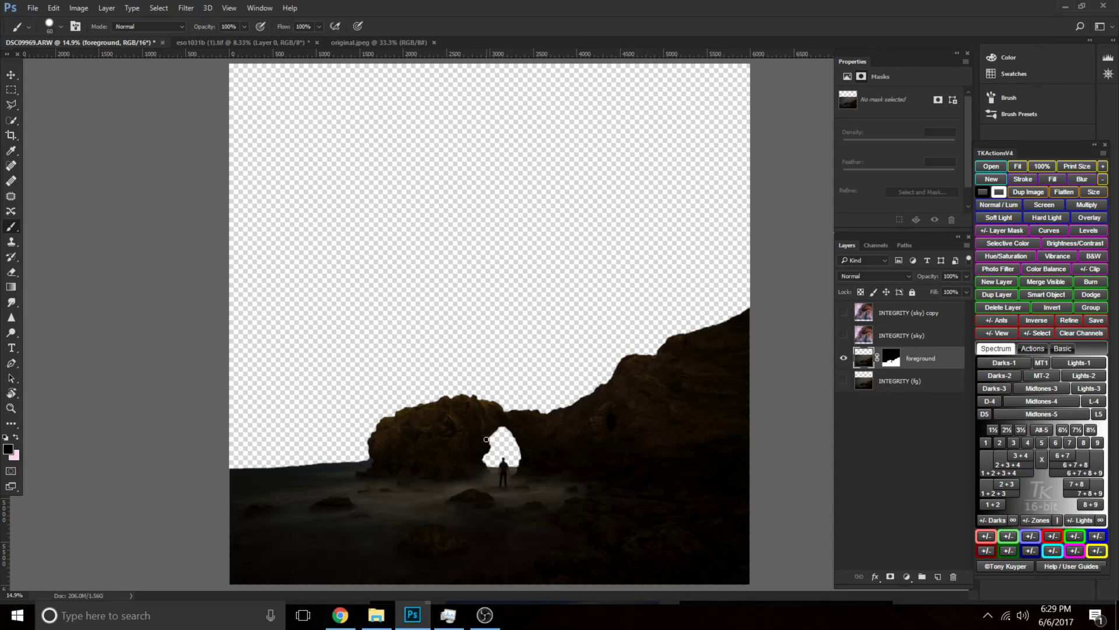
Enlarge the brush to 400 px.
{"action": "key", "text": "bracketright"}
{"action": "key", "text": "bracketright"}
{"action": "key", "text": "bracketright"}
{"action": "key", "text": "bracketright"}
{"action": "key", "text": "bracketright"}
{"action": "key", "text": "bracketright"}
{"action": "key", "text": "bracketright"}
{"action": "key", "text": "bracketright"}
{"action": "key", "text": "bracketright"}
{"action": "key", "text": "bracketright"}
Show the INTEGRITY (sky) copy layer and rename it sky.
{"action": "left_click", "coordinate": [843, 336]}
{"action": "left_click", "coordinate": [843, 336]}
{"action": "left_click", "coordinate": [844, 313]}
{"action": "double_click", "coordinate": [913, 313]}
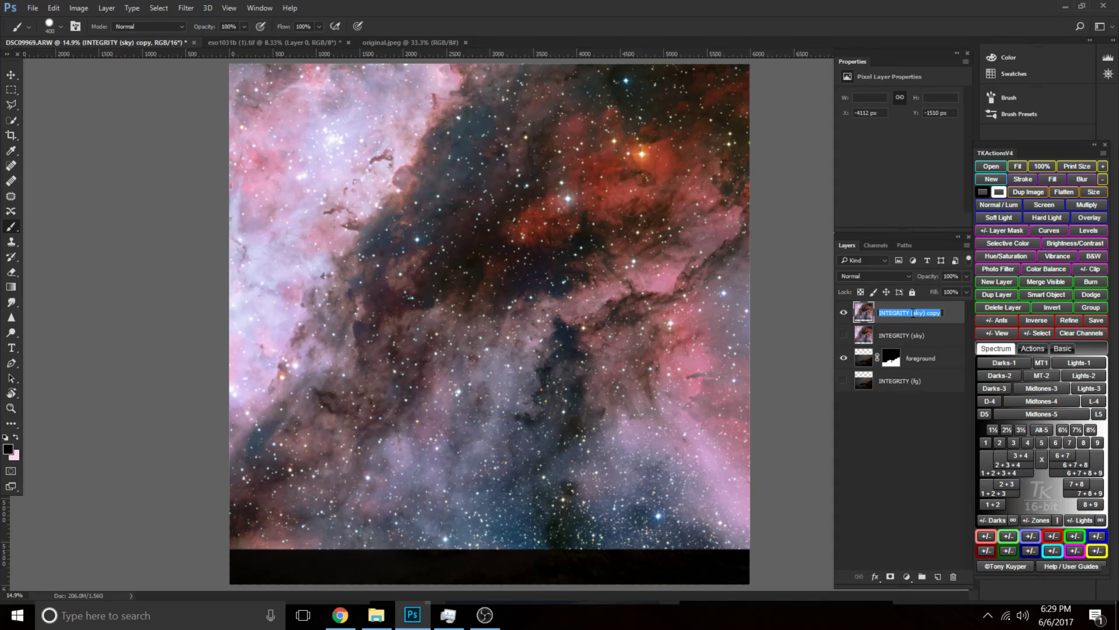
{"action": "type", "text": "sky"}
{"action": "key", "text": "Return"}
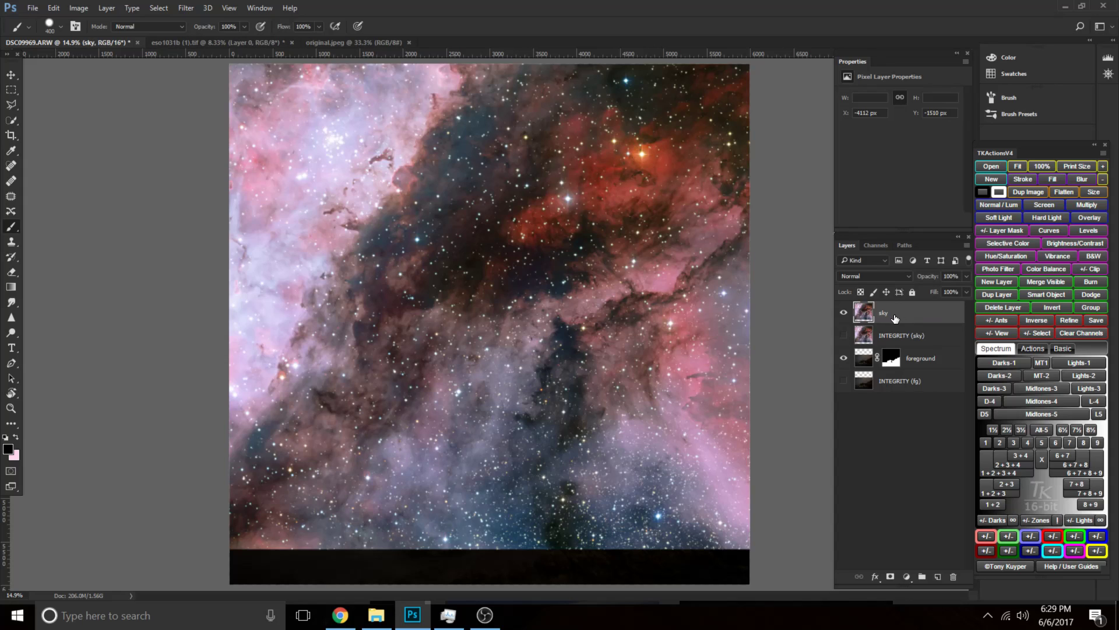
Place the sky layer directly beneath the foreground layer and compare the composite with the sky hidden and shown.
{"action": "left_click_drag", "start_coordinate": [907, 321], "coordinate": [898, 369]}
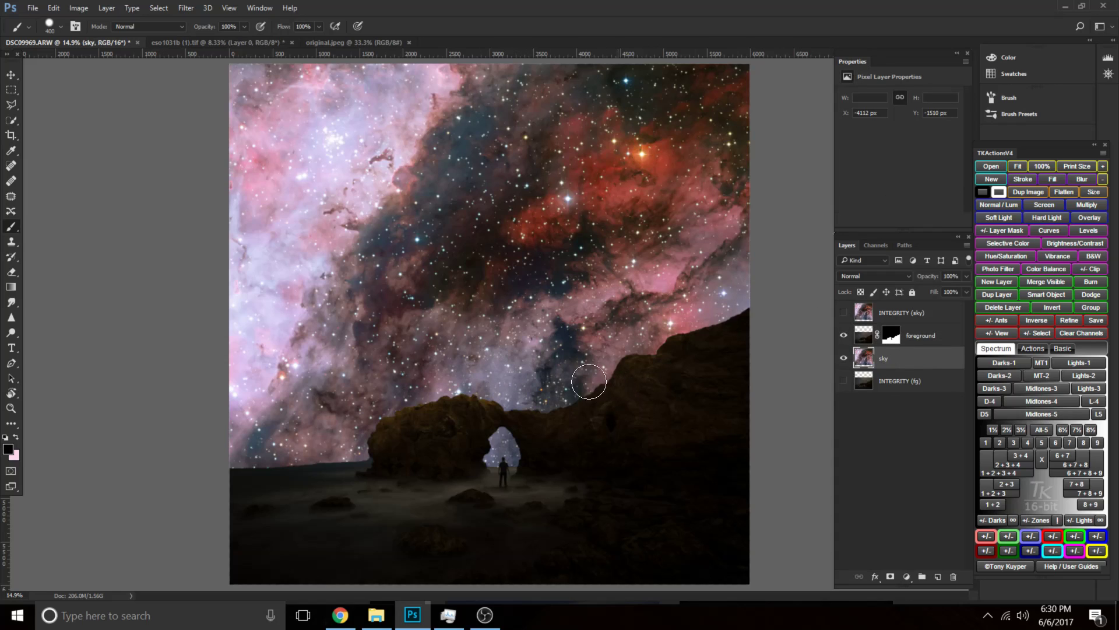
{"action": "key", "text": "ctrl+t"}
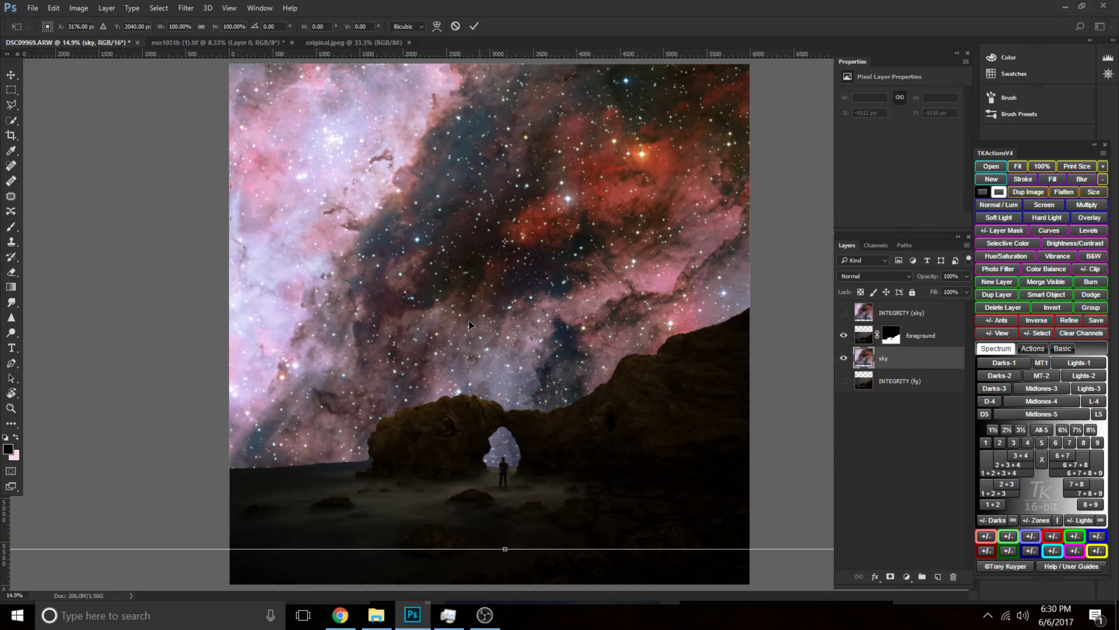
{"action": "key", "text": "Return"}
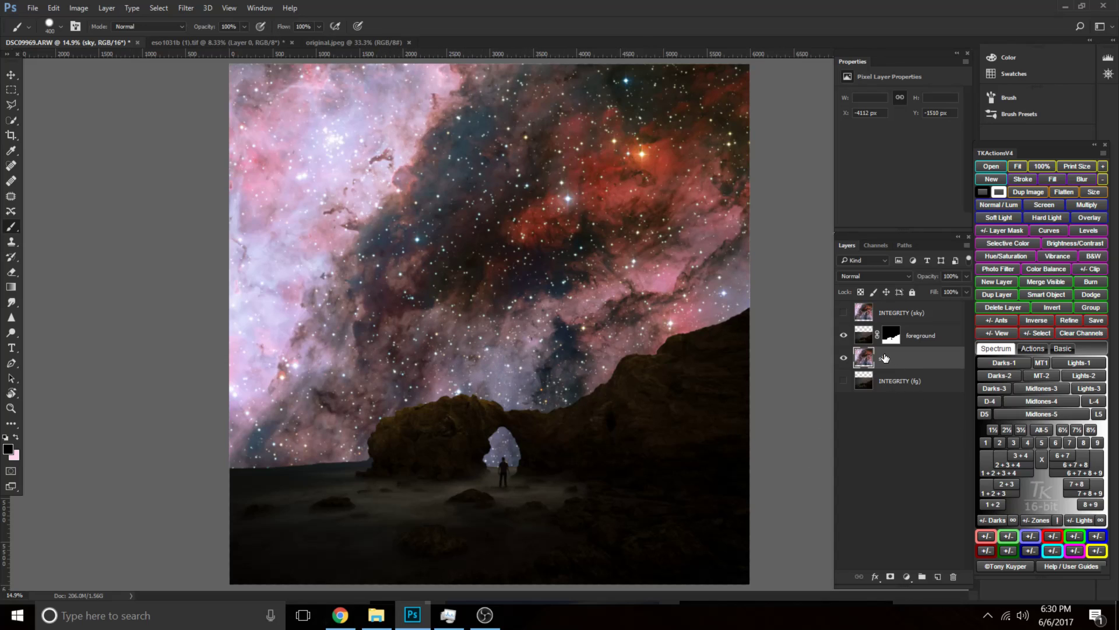
{"action": "key", "text": "ctrl+minus"}
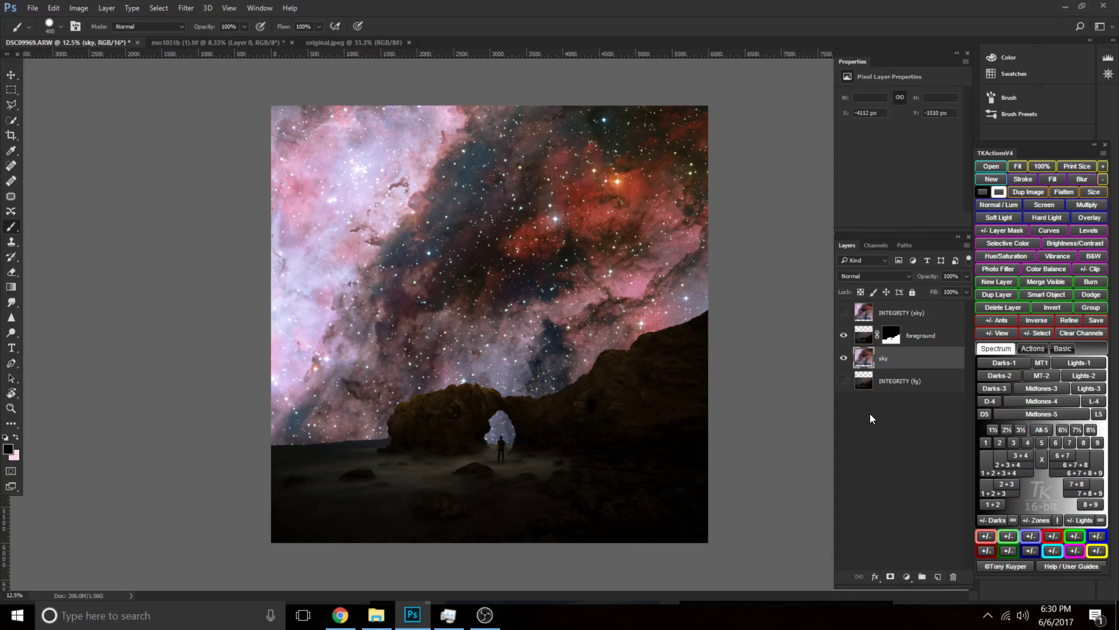
{"action": "left_click", "coordinate": [845, 359]}
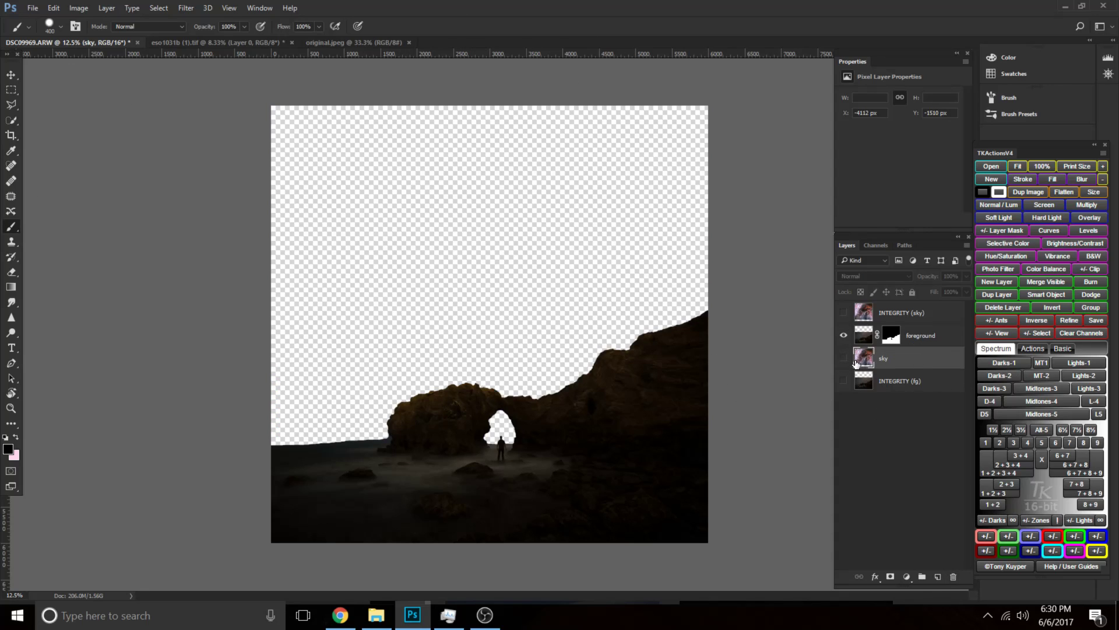
{"action": "left_click", "coordinate": [843, 358]}
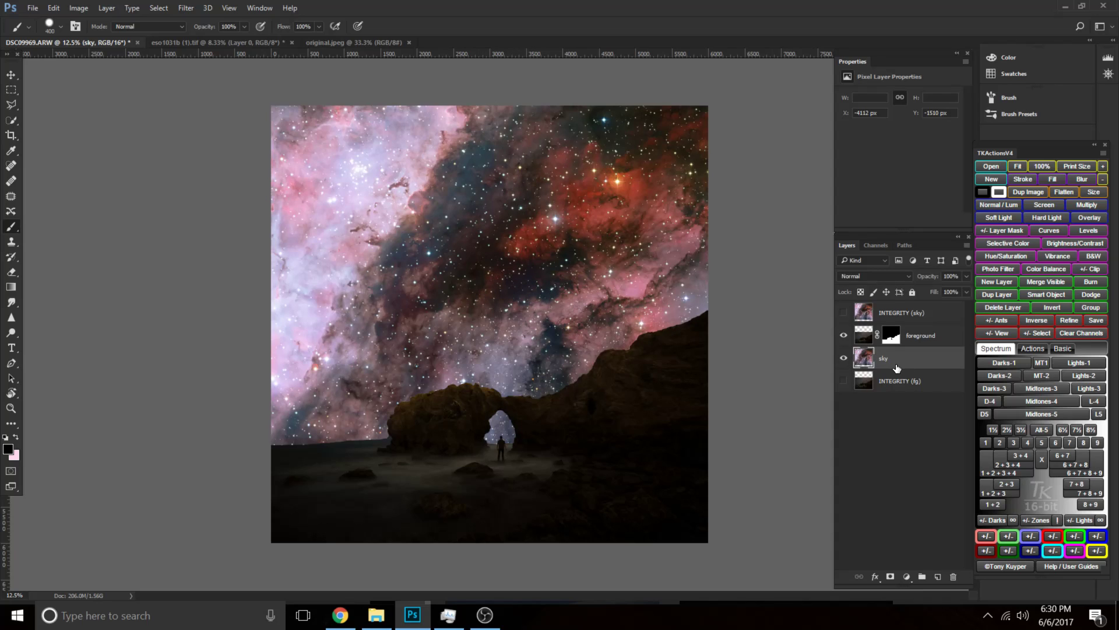
Start a free transform of the sky layer and reposition it so the nebula's bright core sits above the arch.
{"action": "key", "text": "ctrl+t"}
{"action": "left_click_drag", "start_coordinate": [532, 316], "coordinate": [475, 338]}
{"action": "key", "text": "ctrl+minus"}
{"action": "key", "text": "ctrl+minus"}
{"action": "scroll", "coordinate": [485, 399], "scroll_direction": "up", "scroll_amount": 1}
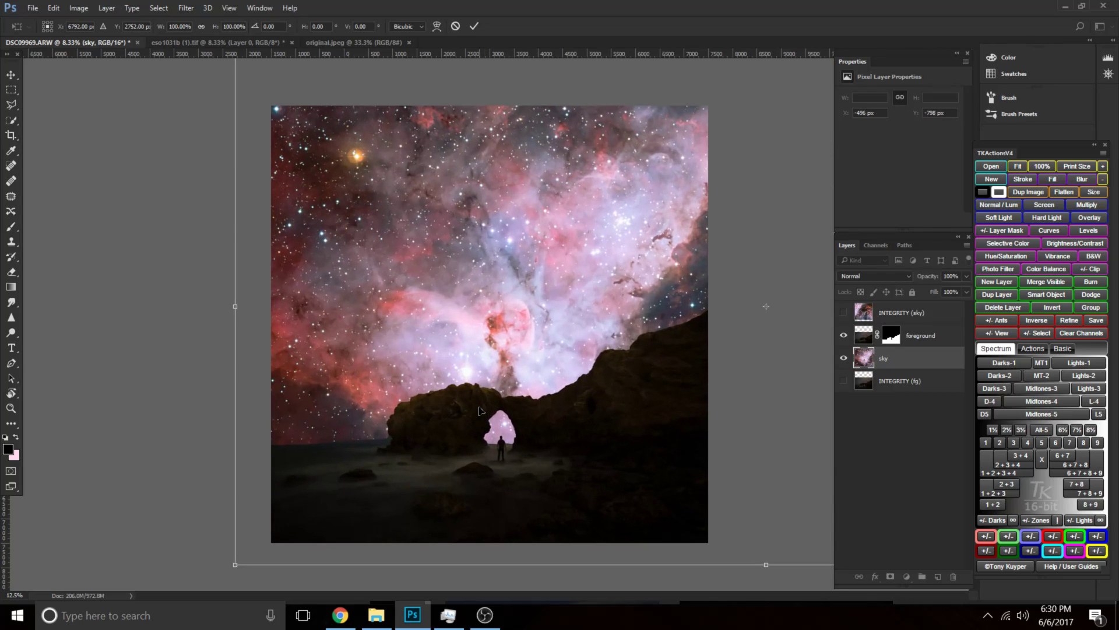
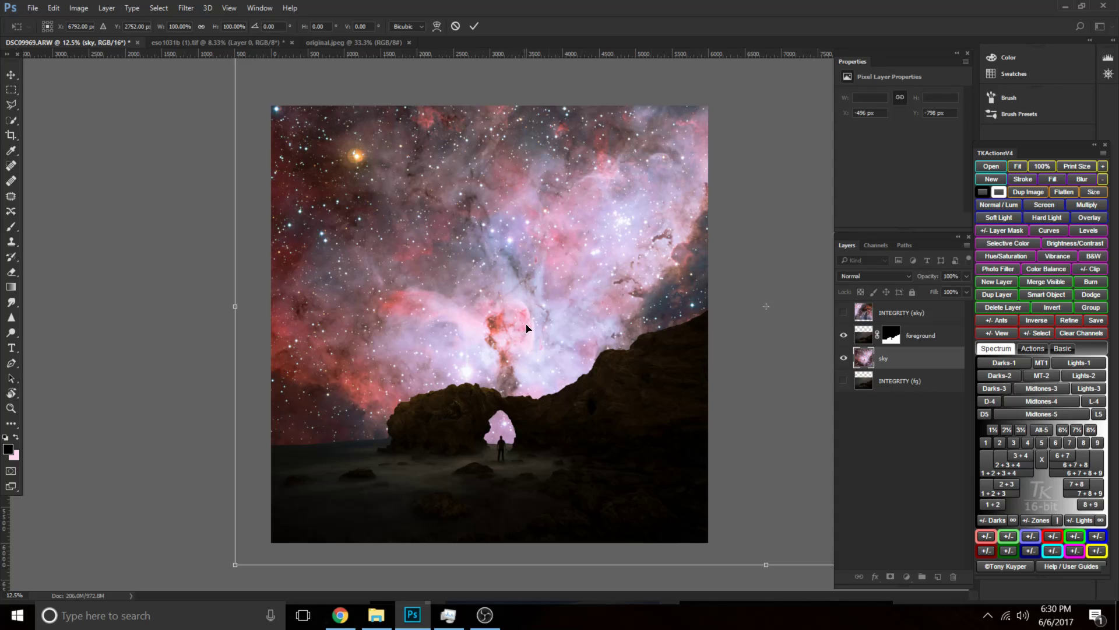
Flip the sky layer horizontally and move it so the bright nebula core is back above the arch.
{"action": "right_click", "coordinate": [556, 312]}
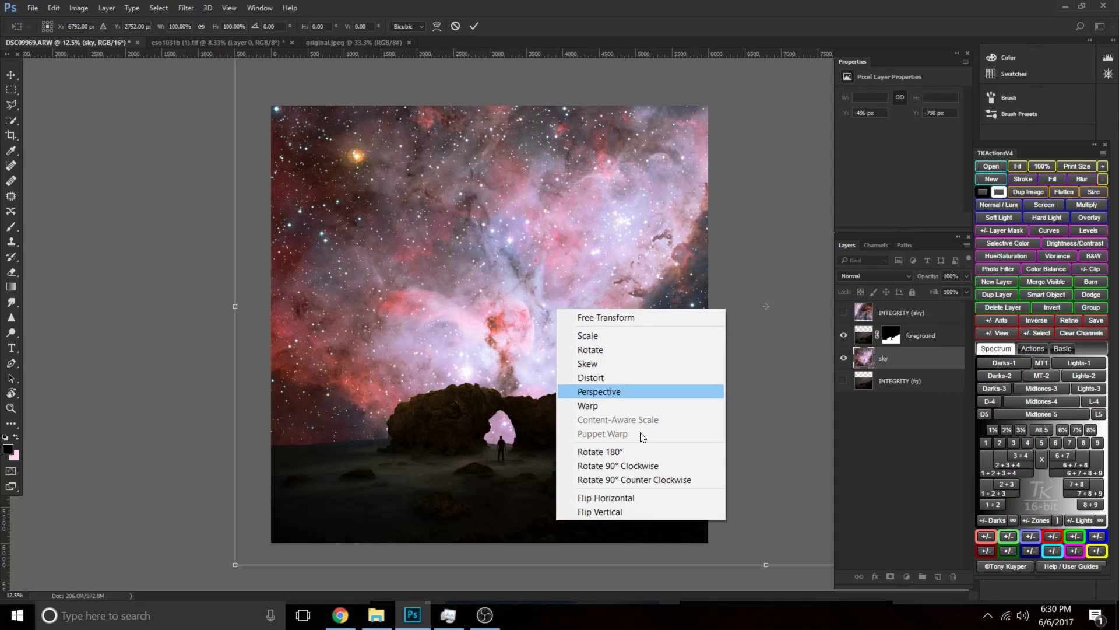
{"action": "left_click", "coordinate": [638, 500]}
{"action": "left_click_drag", "start_coordinate": [640, 402], "coordinate": [615, 374]}
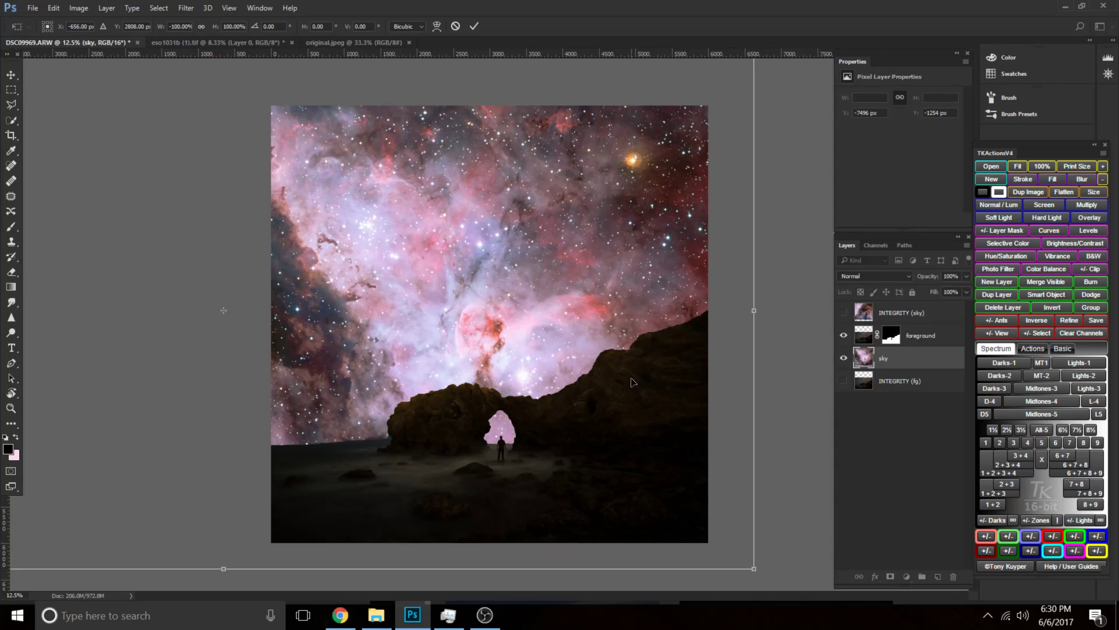
Find the finished tutorial JPG in the TUTORIALS folder of Blazing Heavens on Storage (F:) and view it as reference for the sky placement.
{"action": "left_click", "coordinate": [377, 615]}
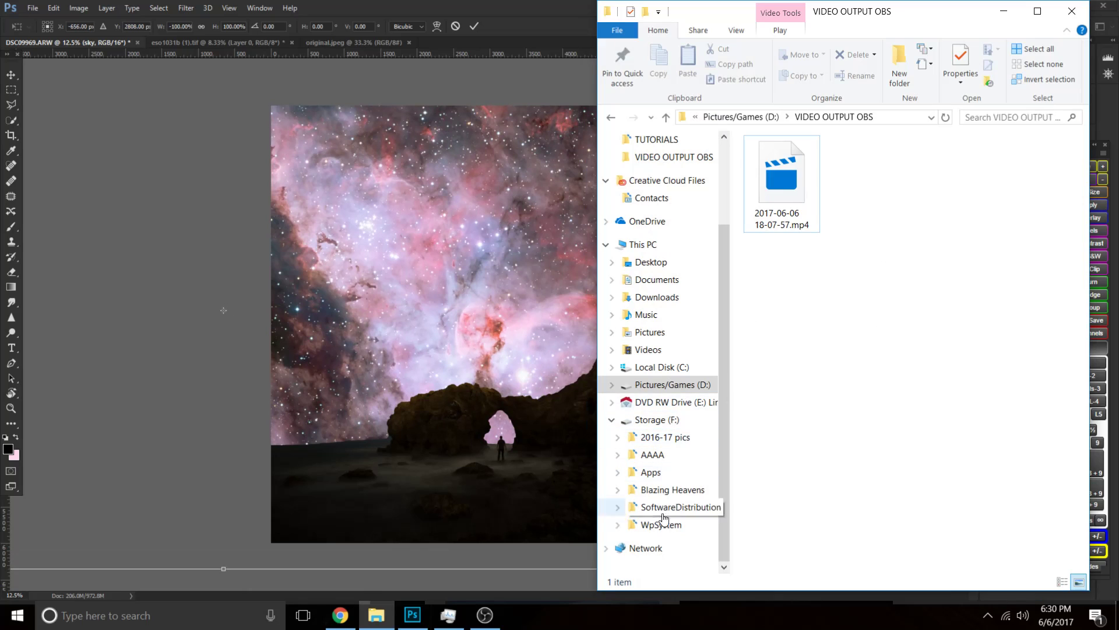
{"action": "left_click", "coordinate": [692, 387]}
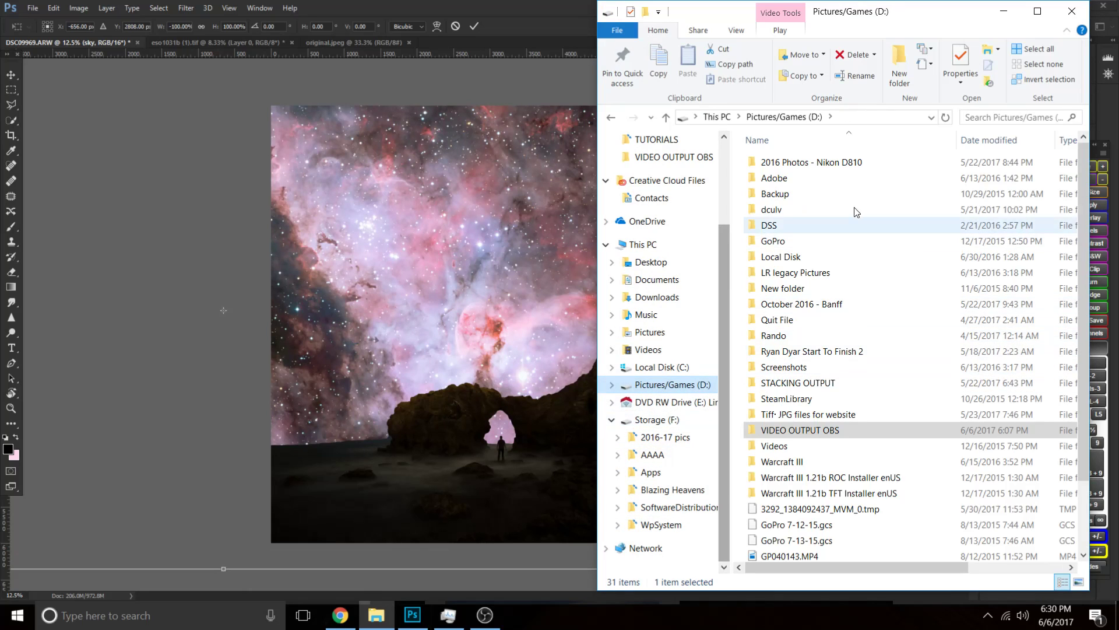
{"action": "double_click", "coordinate": [788, 434]}
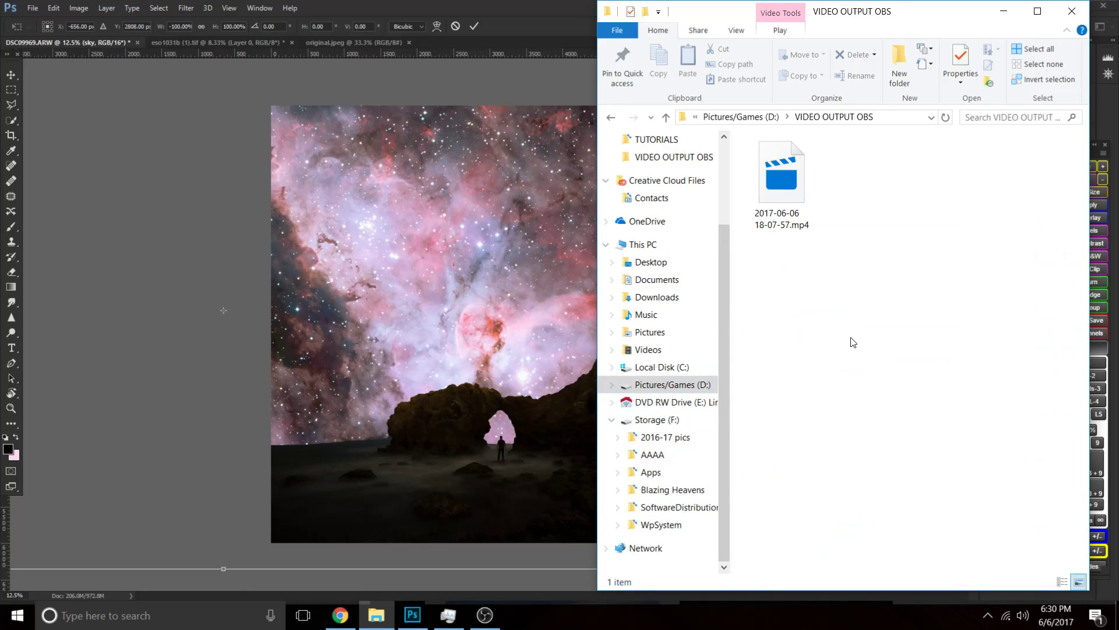
{"action": "key", "text": "alt+Left"}
{"action": "left_click", "coordinate": [658, 419]}
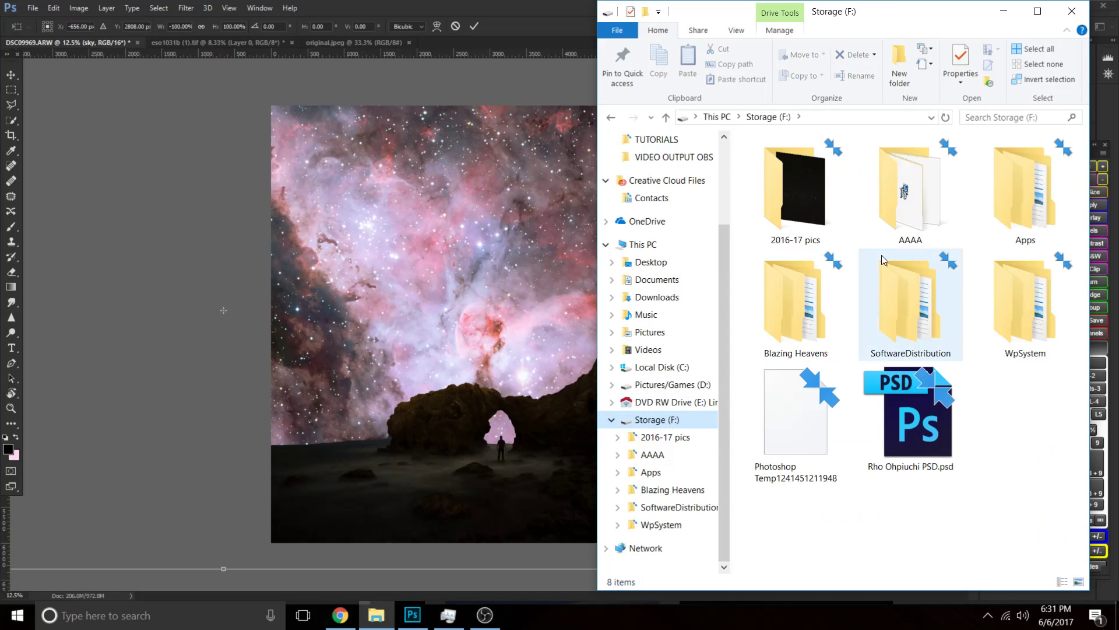
{"action": "double_click", "coordinate": [833, 257]}
{"action": "double_click", "coordinate": [783, 228]}
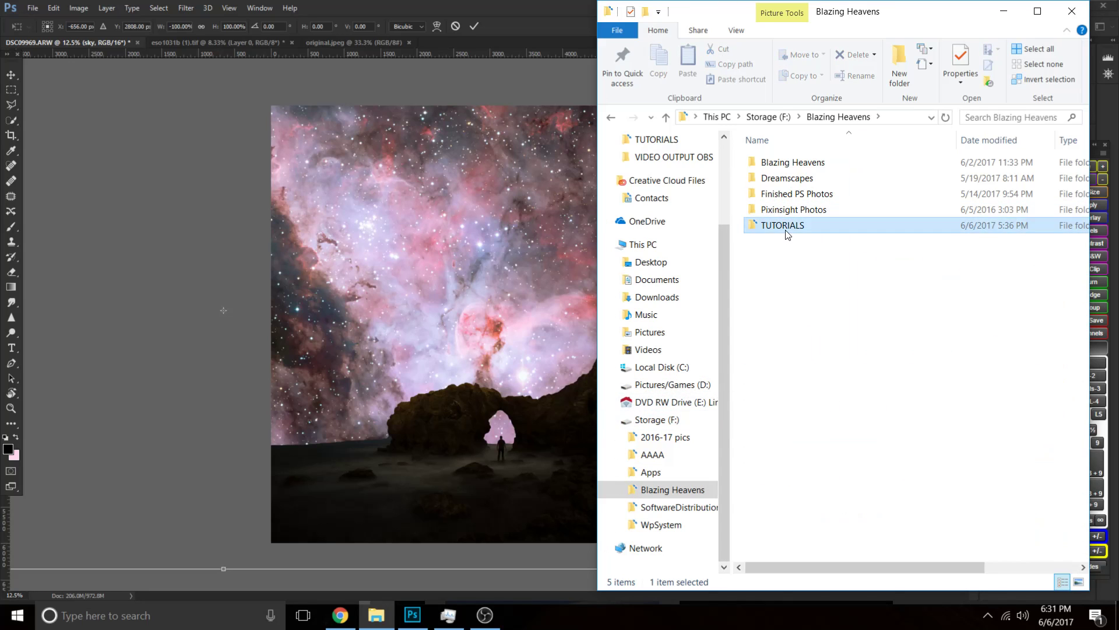
{"action": "left_click", "coordinate": [1011, 194]}
{"action": "double_click", "coordinate": [1011, 194]}
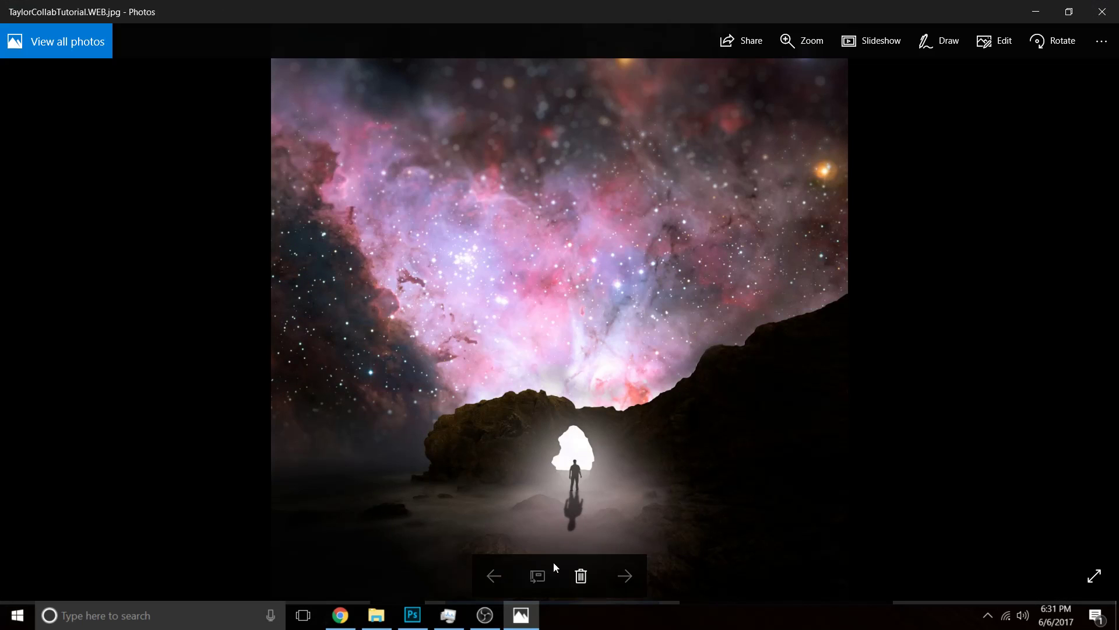
{"action": "left_click", "coordinate": [1039, 14]}
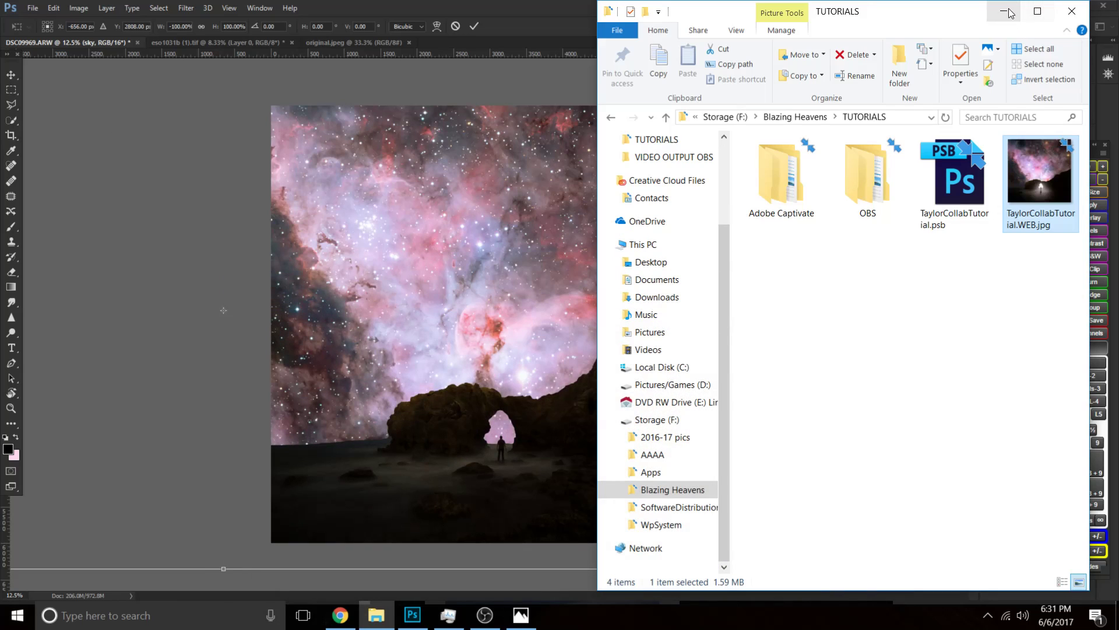
Check the finished reference image, reposition the sky layer to match its nebula placement, and scale it to about 95.6%.
{"action": "left_click", "coordinate": [1008, 12]}
{"action": "left_click", "coordinate": [521, 615]}
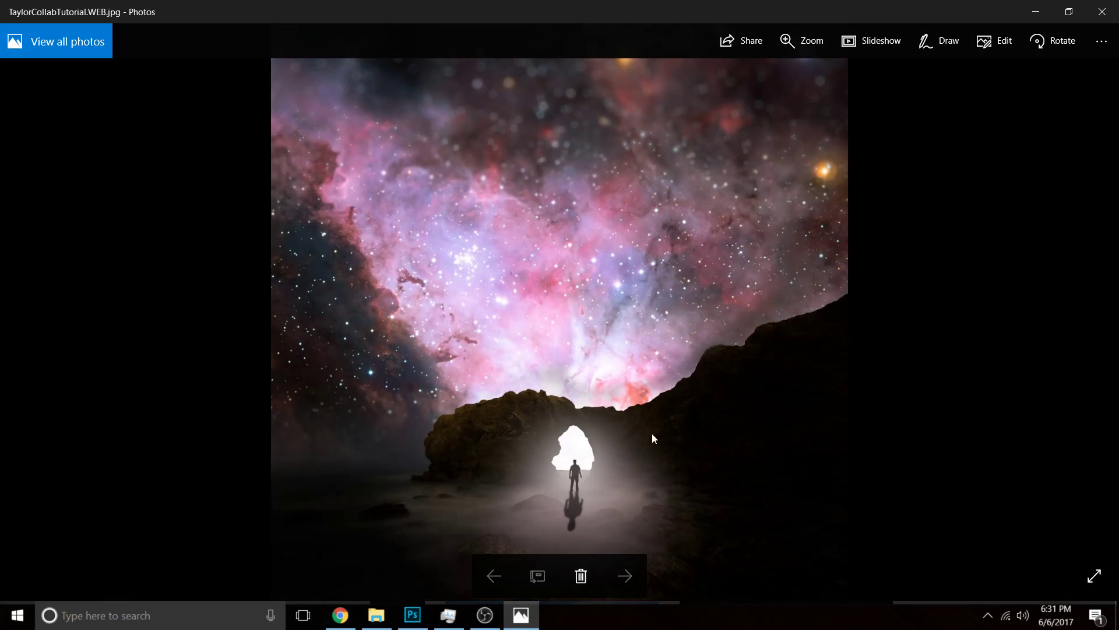
{"action": "left_click", "coordinate": [1036, 12]}
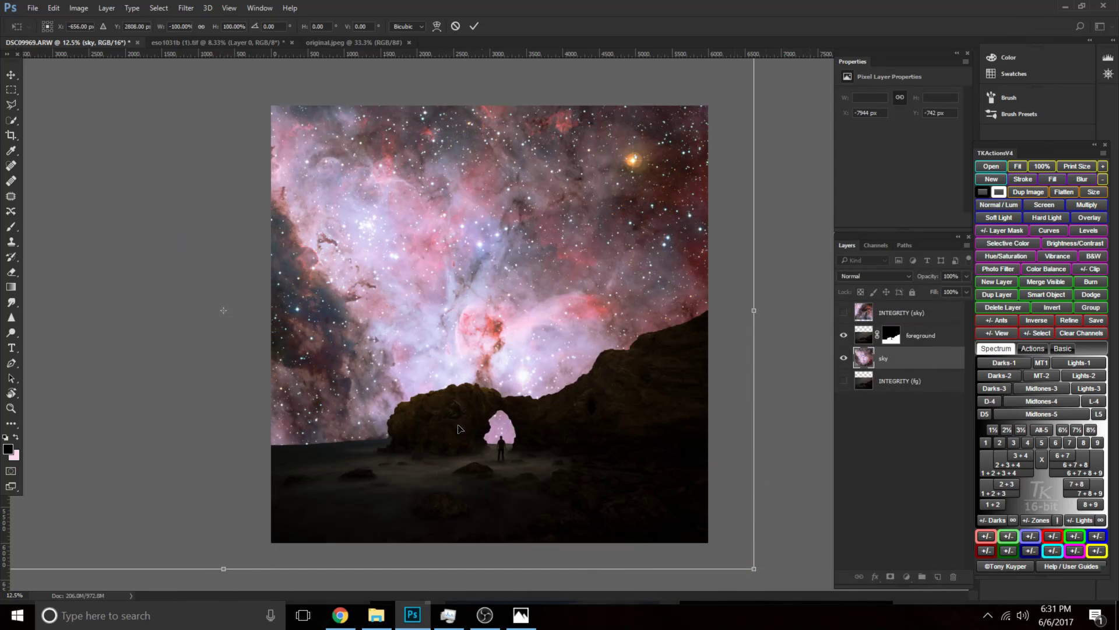
{"action": "left_click_drag", "start_coordinate": [392, 325], "coordinate": [456, 318]}
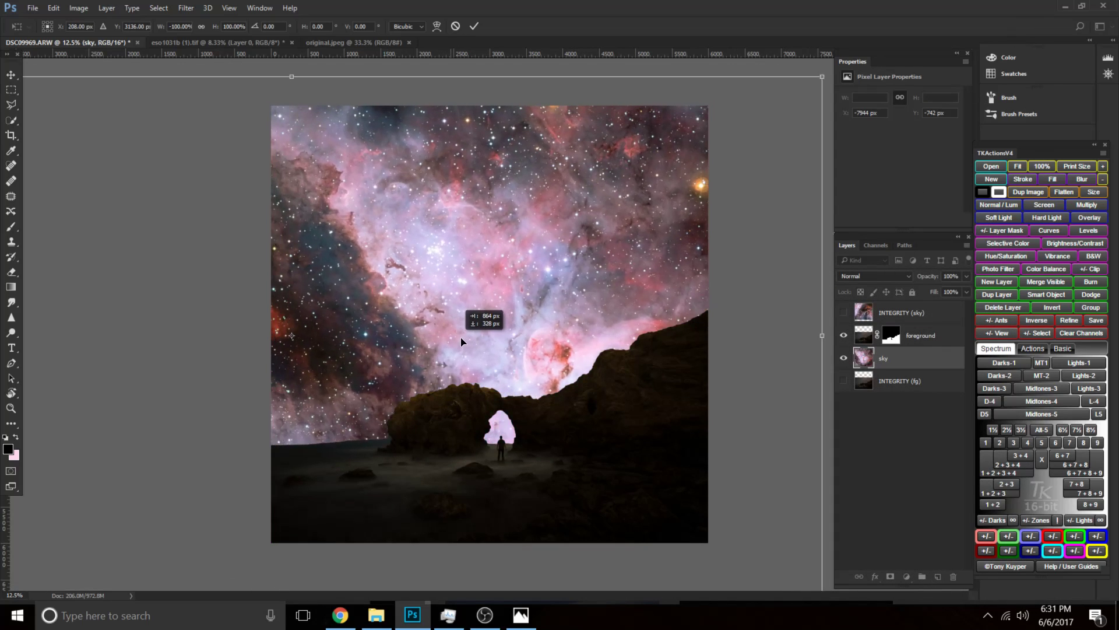
{"action": "left_click_drag", "start_coordinate": [819, 74], "coordinate": [578, 271]}
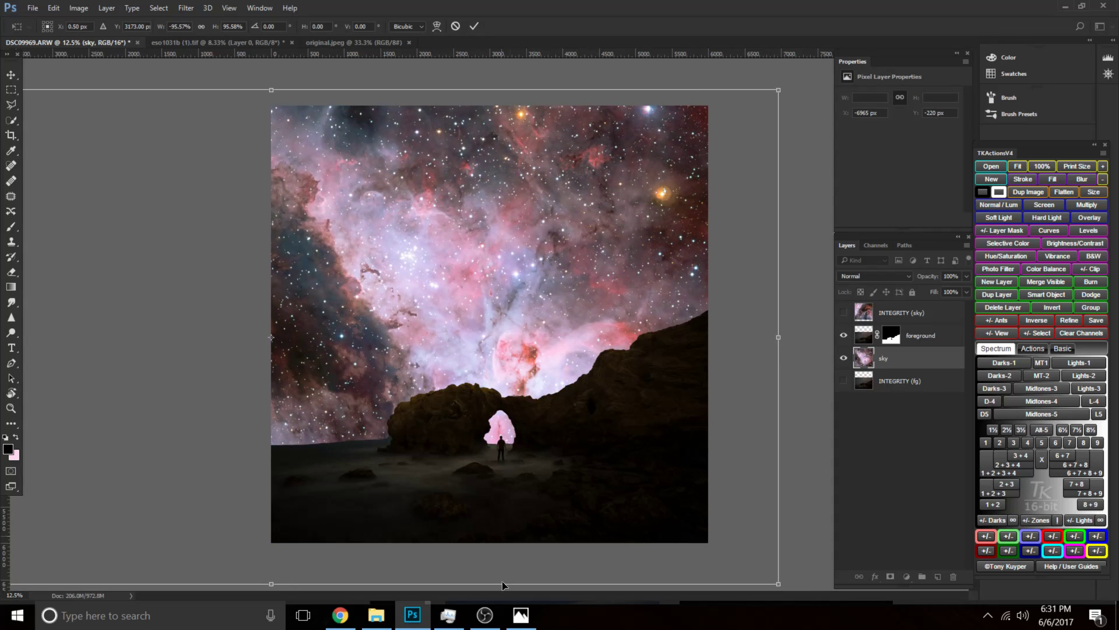
Compare the sky with the finished reference and lower the layer until its upper edge meets the top of the canvas.
{"action": "left_click", "coordinate": [523, 616]}
{"action": "left_click", "coordinate": [523, 616]}
{"action": "mouse_move", "coordinate": [531, 430]}
{"action": "left_mouse_down"}
{"action": "mouse_move", "coordinate": [484, 431]}
{"action": "mouse_move", "coordinate": [541, 433]}
{"action": "left_mouse_up"}
{"action": "left_click", "coordinate": [515, 619]}
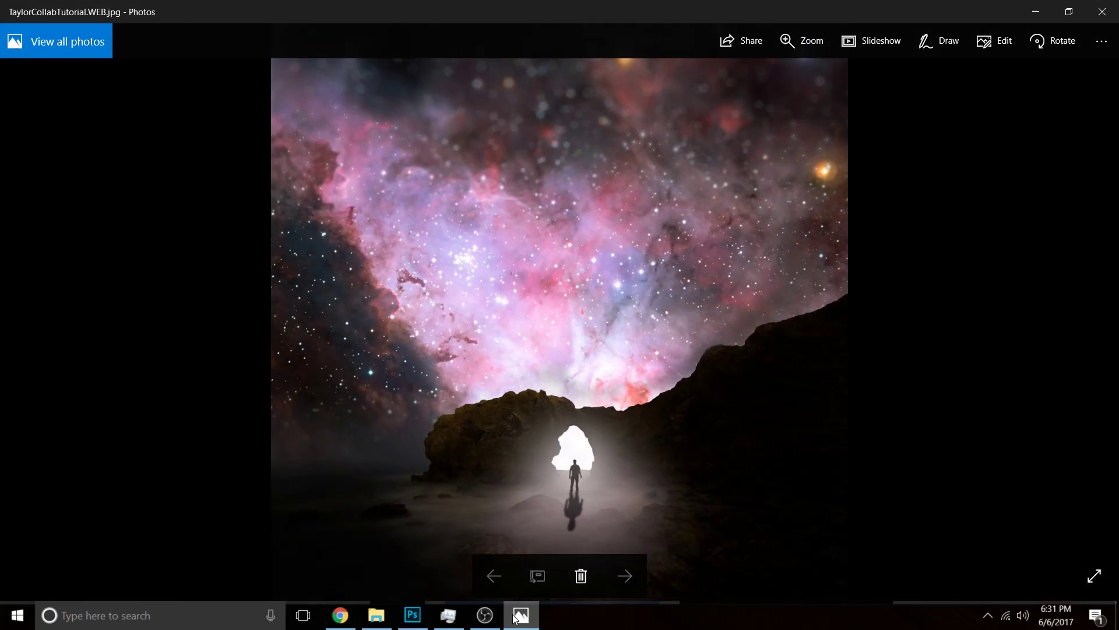
{"action": "left_click", "coordinate": [516, 619]}
{"action": "left_click_drag", "start_coordinate": [522, 513], "coordinate": [514, 532]}
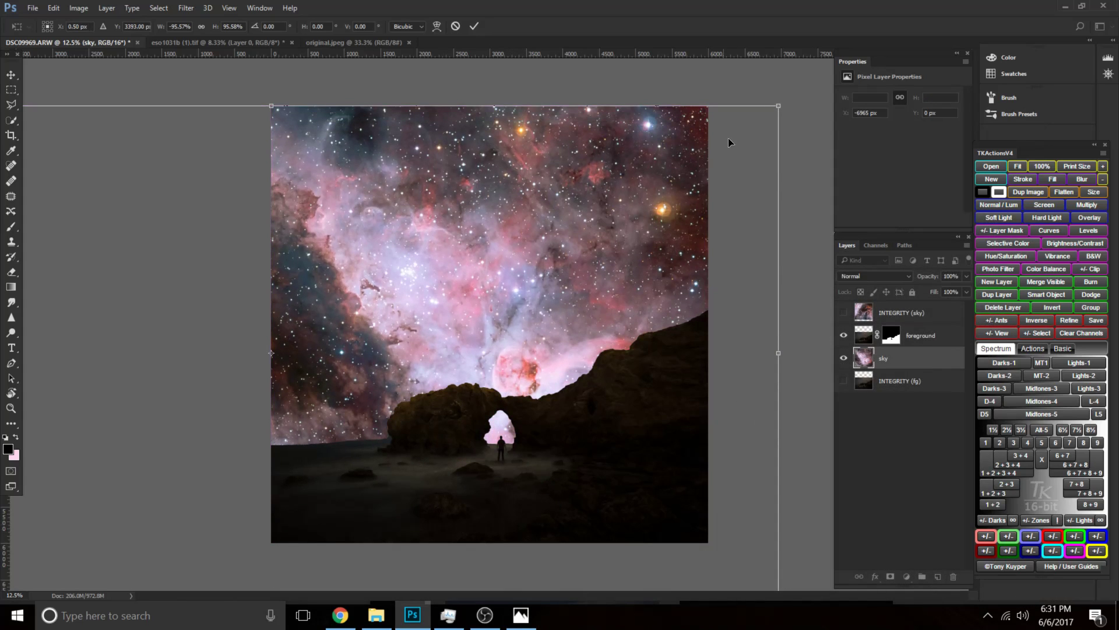
Enlarge the sky layer to about 100.7% and reposition it against the reference, keeping its upper edge on the canvas edge.
{"action": "left_click_drag", "start_coordinate": [778, 105], "coordinate": [831, 80]}
{"action": "left_click_drag", "start_coordinate": [596, 318], "coordinate": [557, 333]}
{"action": "left_click", "coordinate": [515, 623]}
{"action": "left_click_drag", "start_coordinate": [547, 467], "coordinate": [548, 478]}
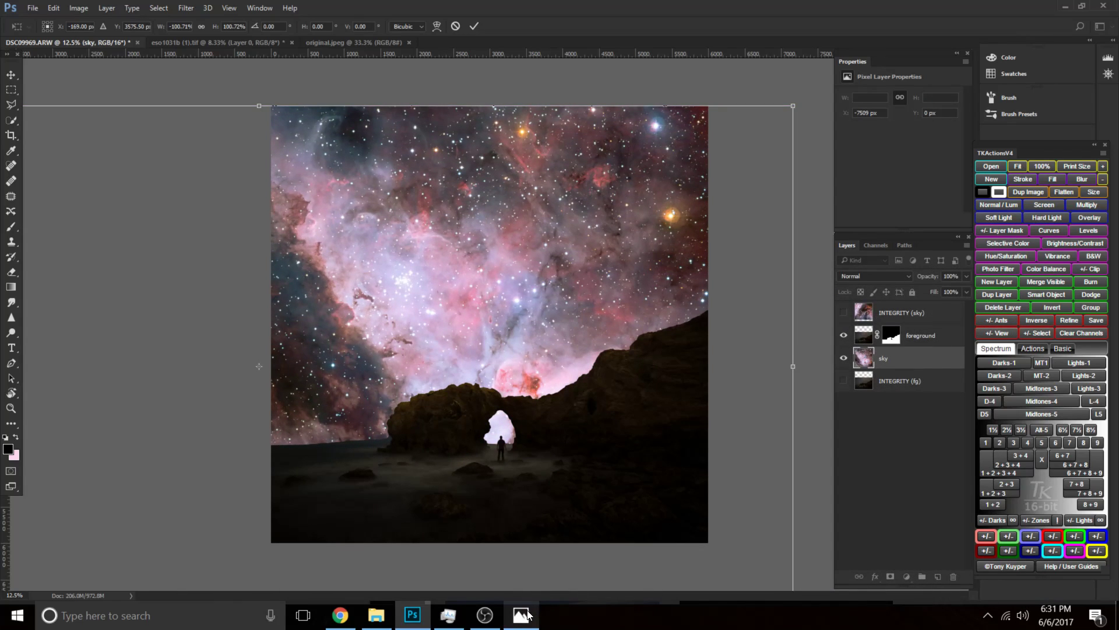
Shift the sky horizontally to the canvas's left edge, check it against the reference, commit the transform and activate the Brush tool.
{"action": "left_click", "coordinate": [526, 622]}
{"action": "left_click", "coordinate": [526, 623]}
{"action": "left_click_drag", "start_coordinate": [513, 516], "coordinate": [522, 517]}
{"action": "left_click", "coordinate": [520, 617]}
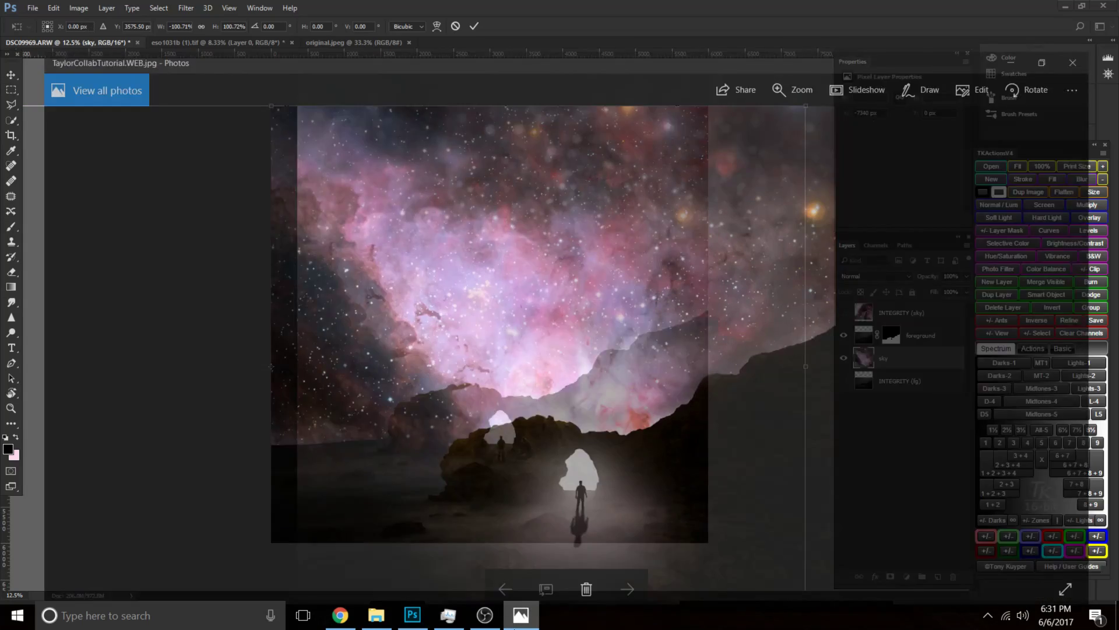
{"action": "left_click", "coordinate": [520, 623]}
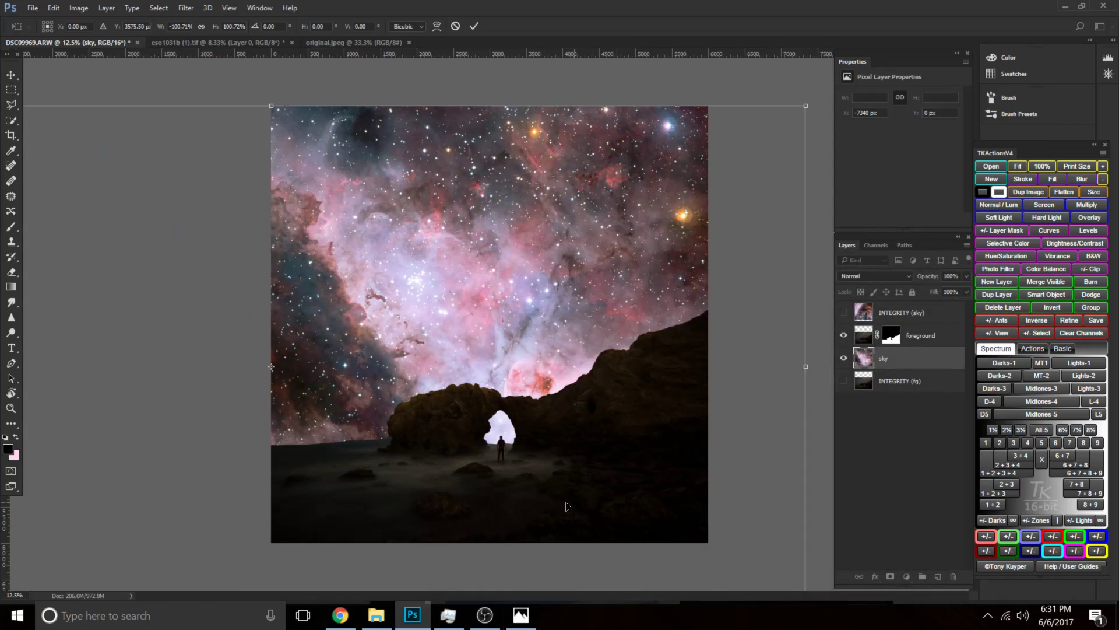
{"action": "key", "text": "b"}
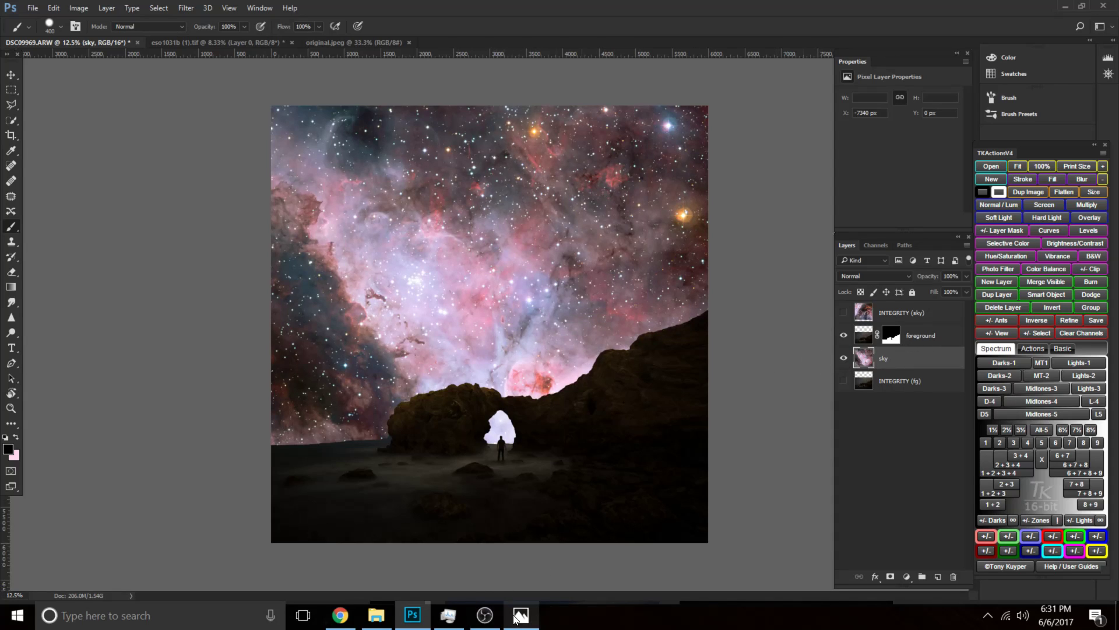
Inspect the seam between sky and foreground along the horizon, the arch and the cliff, and shrink the brush to 150 px.
{"action": "key", "text": "ctrl+plus"}
{"action": "key", "text": "ctrl+plus"}
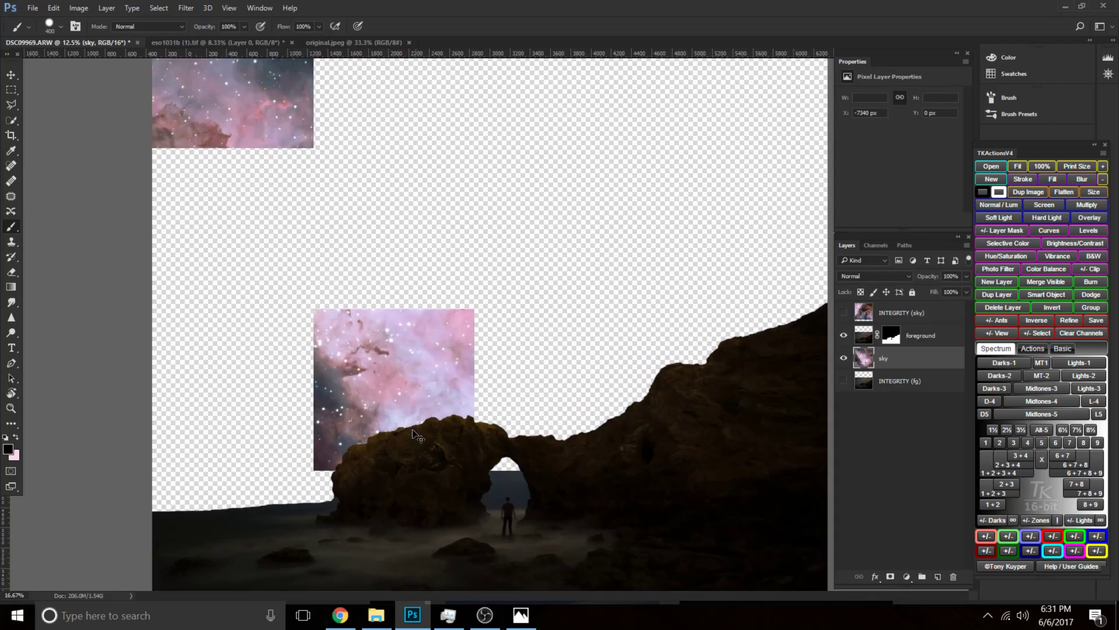
{"action": "left_click_drag", "start_coordinate": [350, 520], "coordinate": [552, 347]}
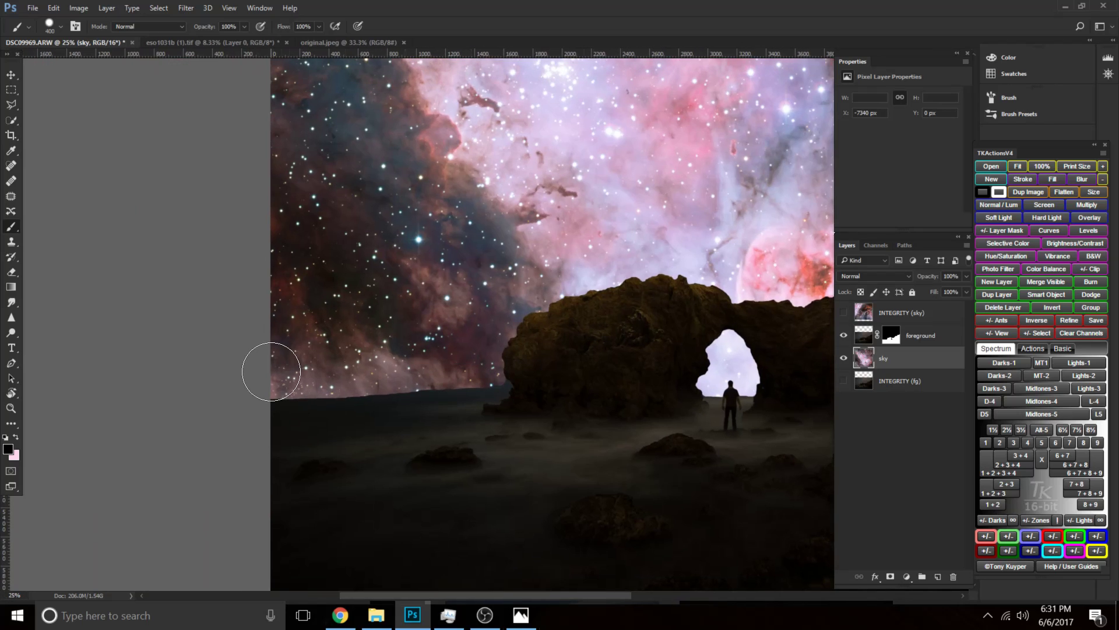
{"action": "scroll", "coordinate": [325, 387], "scroll_direction": "right", "scroll_amount": 10}
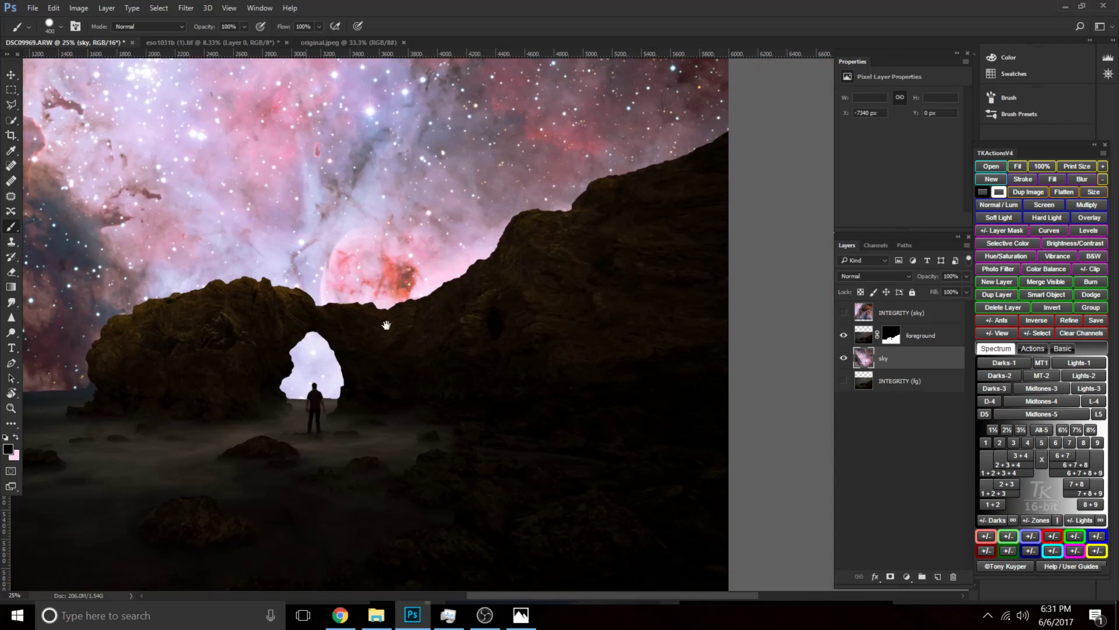
{"action": "left_click_drag", "start_coordinate": [488, 323], "coordinate": [617, 357]}
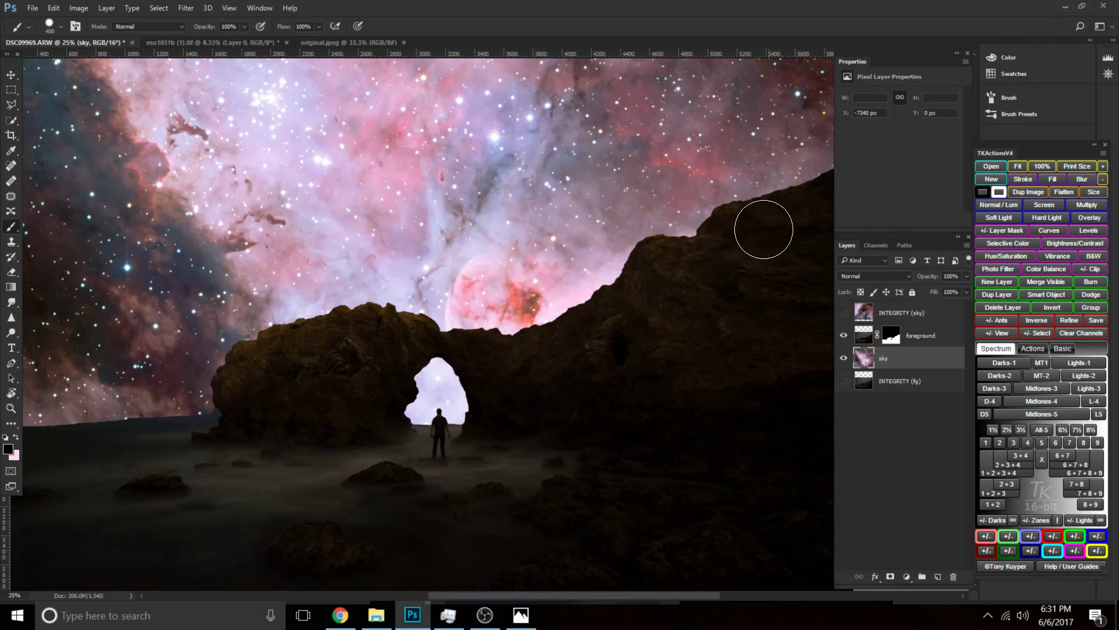
{"action": "key", "text": "bracketleft"}
{"action": "key", "text": "bracketleft"}
{"action": "key", "text": "bracketleft"}
{"action": "key", "text": "bracketleft"}
Switch to Chrome and browse the blazing_heavens Instagram gallery for comparable dreamscape composites.
{"action": "left_click", "coordinate": [340, 615]}
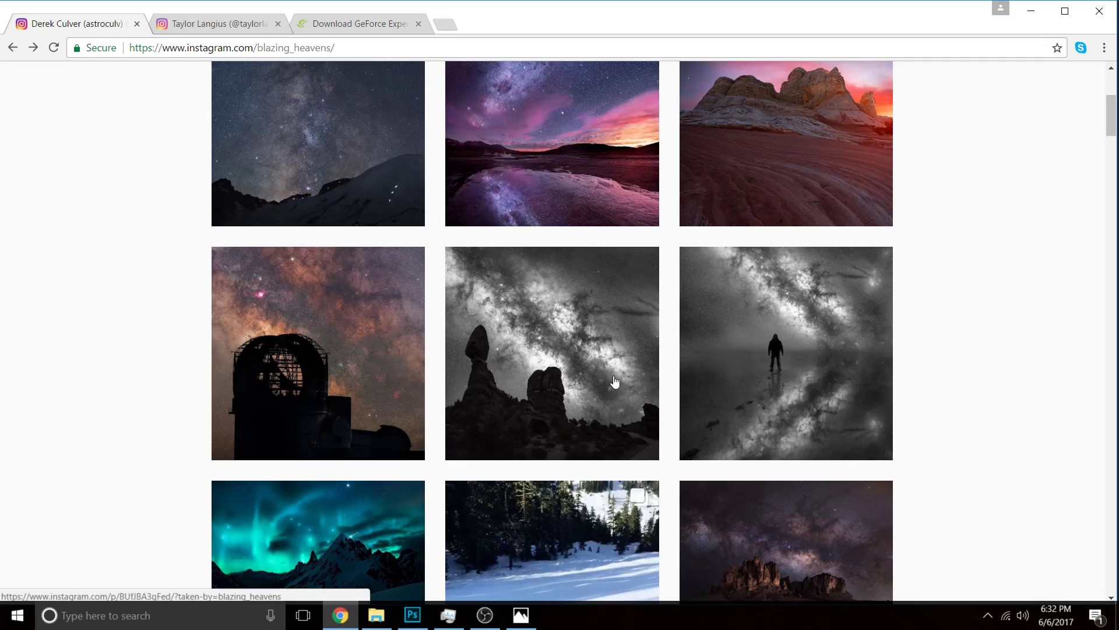
{"action": "scroll", "coordinate": [690, 500], "scroll_direction": "down", "scroll_amount": 6}
{"action": "scroll", "coordinate": [690, 499], "scroll_direction": "down", "scroll_amount": 10}
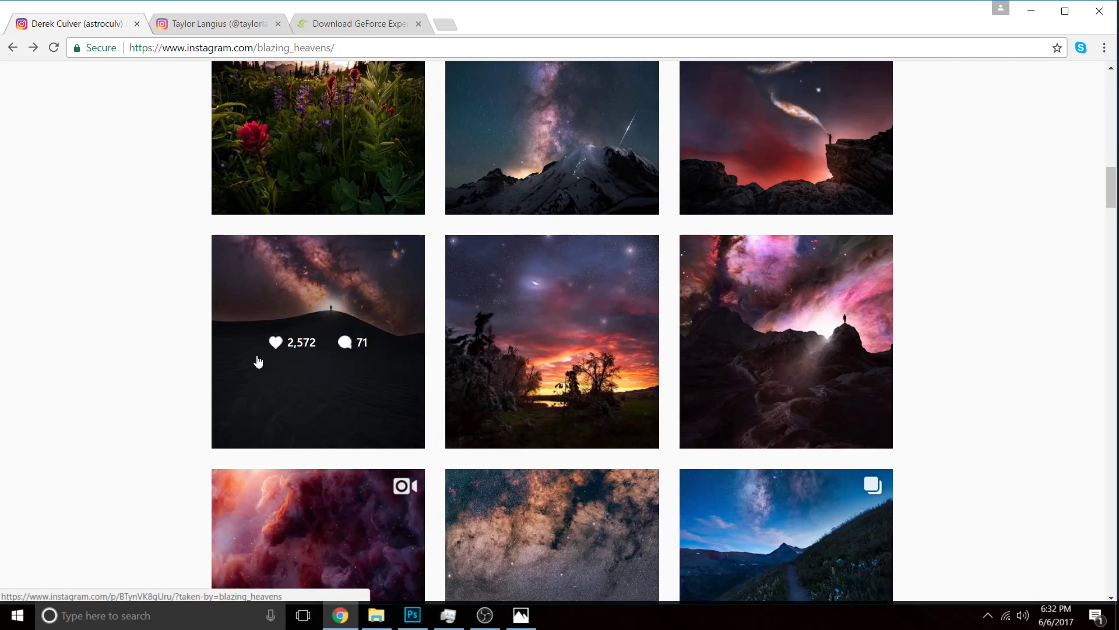
{"action": "scroll", "coordinate": [531, 461], "scroll_direction": "down", "scroll_amount": 3}
{"action": "scroll", "coordinate": [531, 462], "scroll_direction": "down", "scroll_amount": 1}
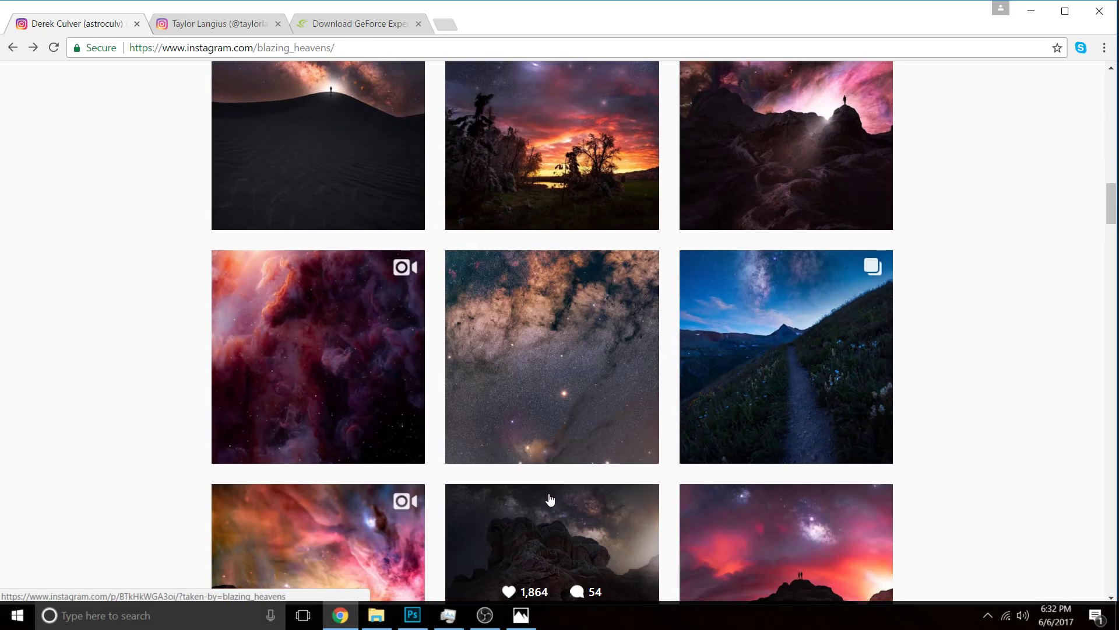
{"action": "scroll", "coordinate": [537, 492], "scroll_direction": "up", "scroll_amount": 4}
{"action": "scroll", "coordinate": [537, 492], "scroll_direction": "down", "scroll_amount": 9}
{"action": "scroll", "coordinate": [513, 476], "scroll_direction": "up", "scroll_amount": 2}
{"action": "scroll", "coordinate": [524, 469], "scroll_direction": "down", "scroll_amount": 5}
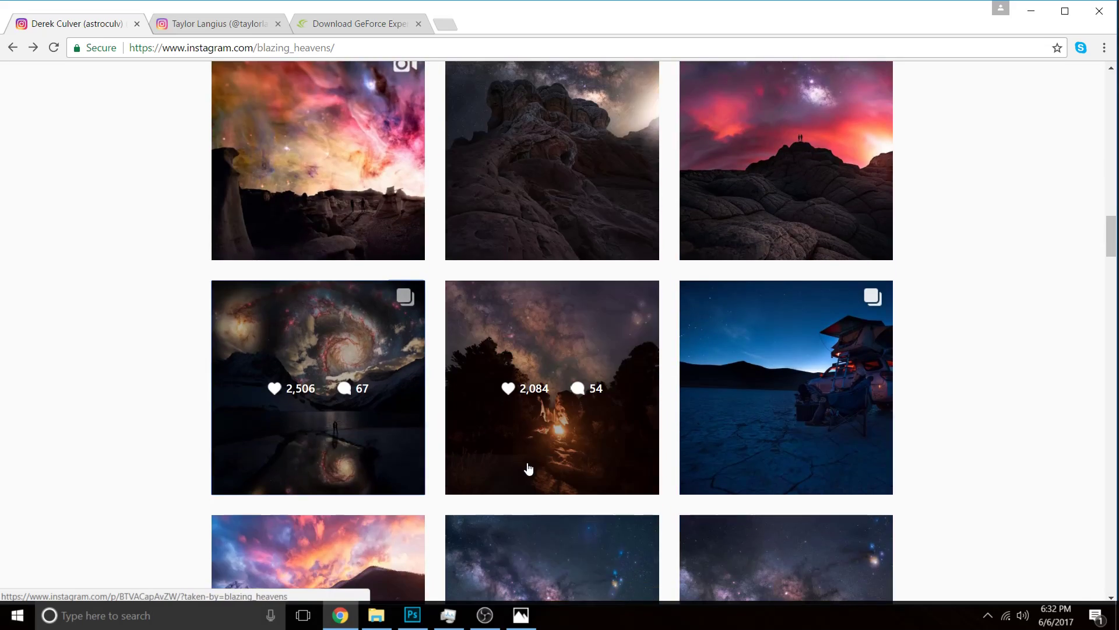
{"action": "scroll", "coordinate": [489, 449], "scroll_direction": "down", "scroll_amount": 5}
{"action": "scroll", "coordinate": [800, 134], "scroll_direction": "down", "scroll_amount": 5}
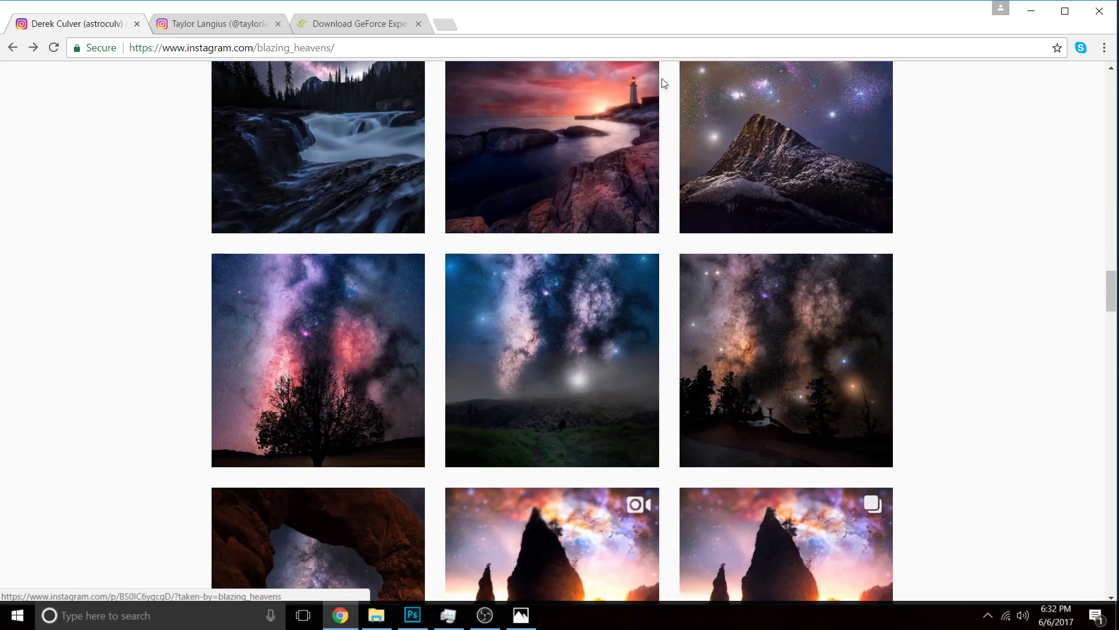
{"action": "scroll", "coordinate": [180, 274], "scroll_direction": "up", "scroll_amount": 20}
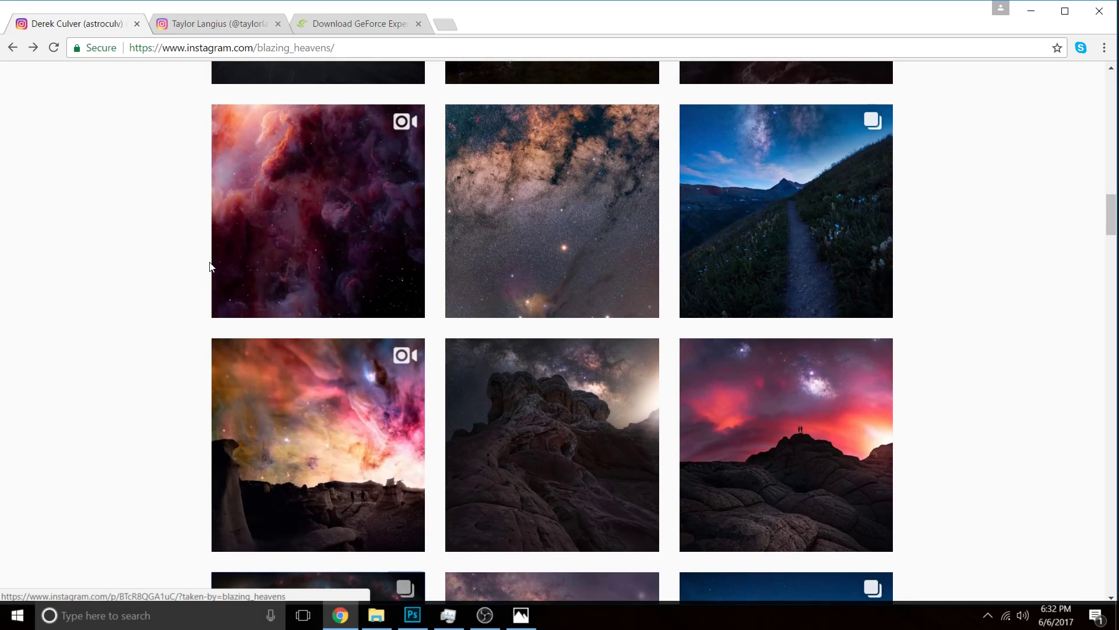
{"action": "scroll", "coordinate": [450, 375], "scroll_direction": "down", "scroll_amount": 5}
{"action": "scroll", "coordinate": [424, 292], "scroll_direction": "up", "scroll_amount": 11}
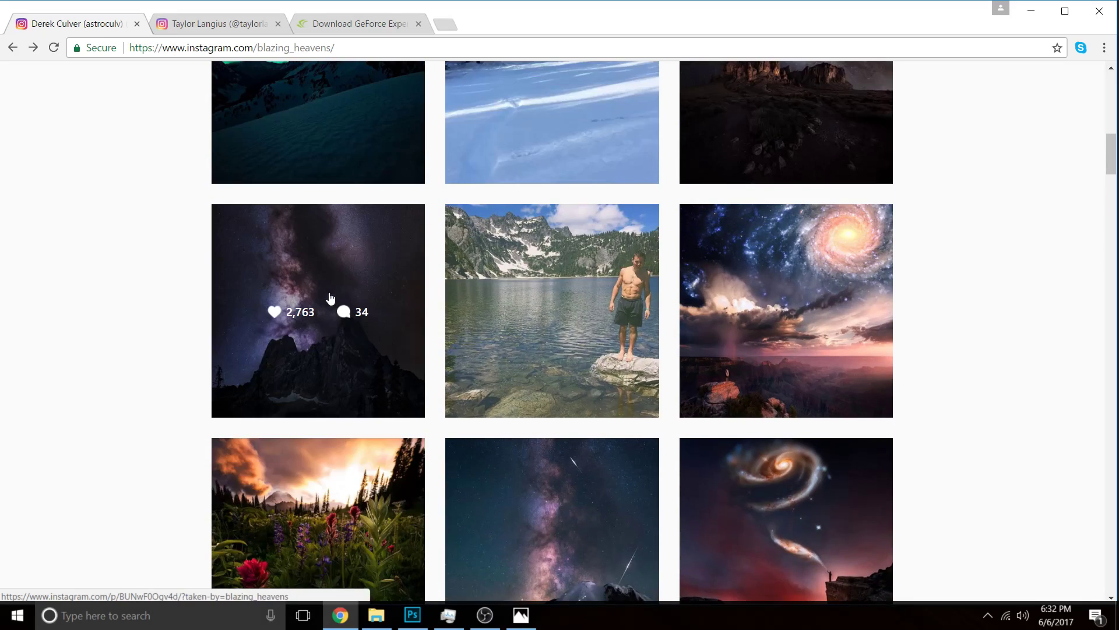
{"action": "scroll", "coordinate": [407, 312], "scroll_direction": "up", "scroll_amount": 15}
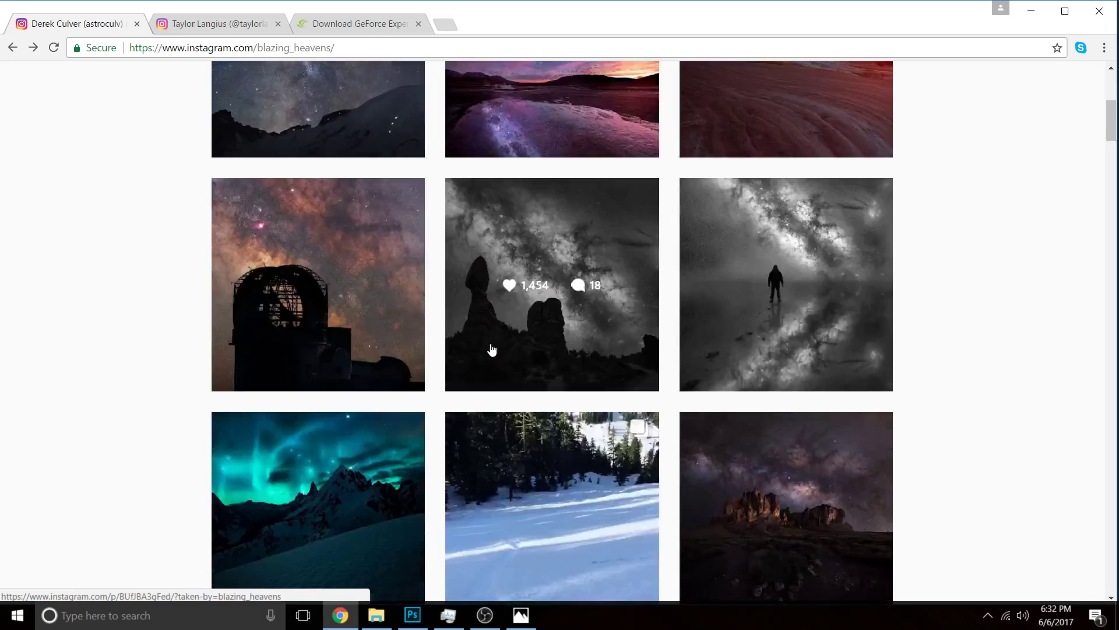
{"action": "scroll", "coordinate": [493, 351], "scroll_direction": "down", "scroll_amount": 6}
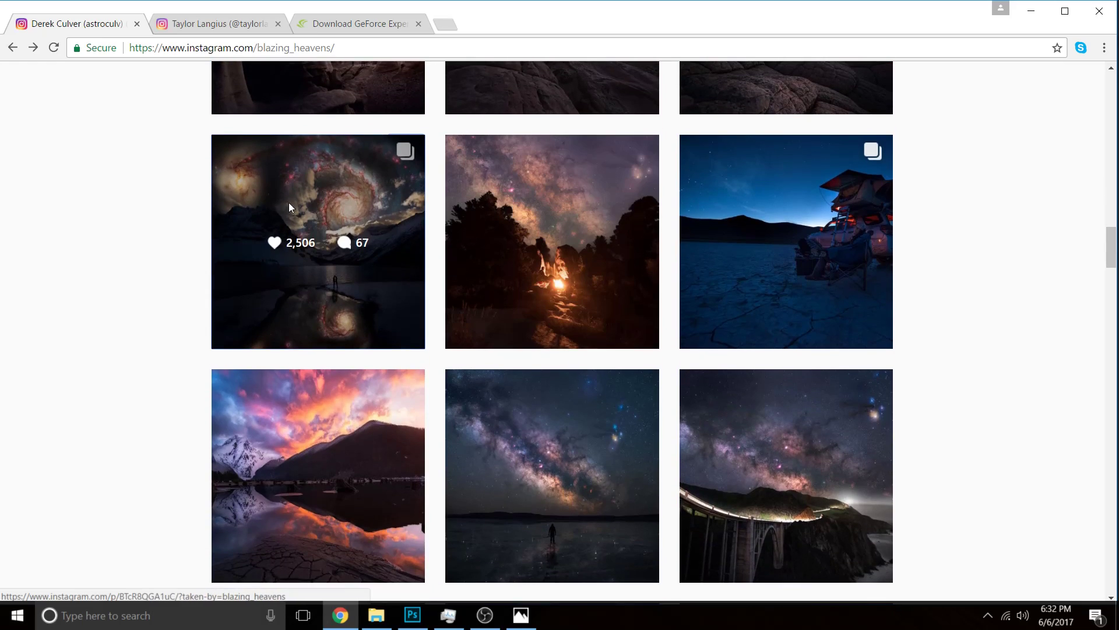
Open the "dreamscape" series post from April 28, look through its images and close it.
{"action": "left_click", "coordinate": [271, 316]}
{"action": "left_click", "coordinate": [629, 332]}
{"action": "left_click", "coordinate": [629, 333]}
{"action": "left_click", "coordinate": [629, 333]}
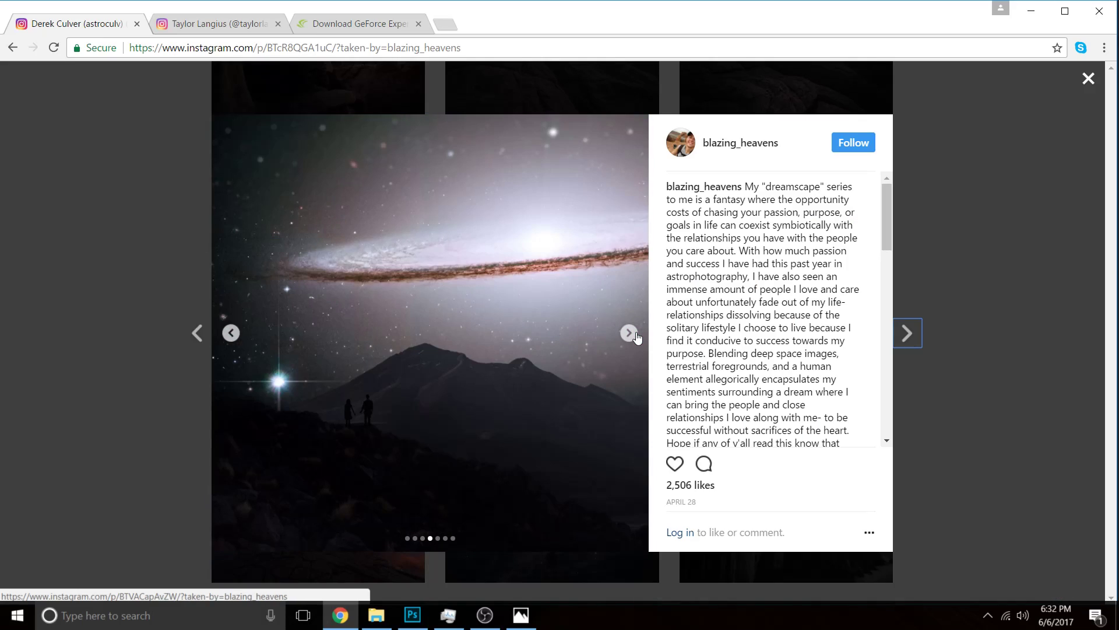
{"action": "left_click", "coordinate": [629, 333]}
{"action": "left_click", "coordinate": [629, 333]}
{"action": "left_click", "coordinate": [629, 333]}
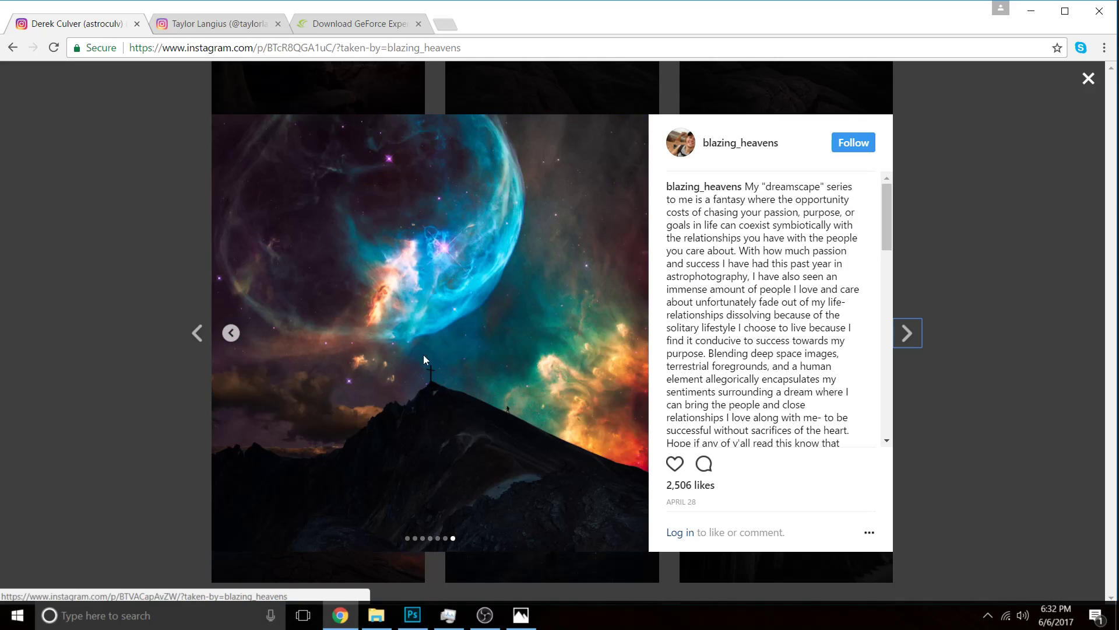
{"action": "left_click", "coordinate": [231, 333]}
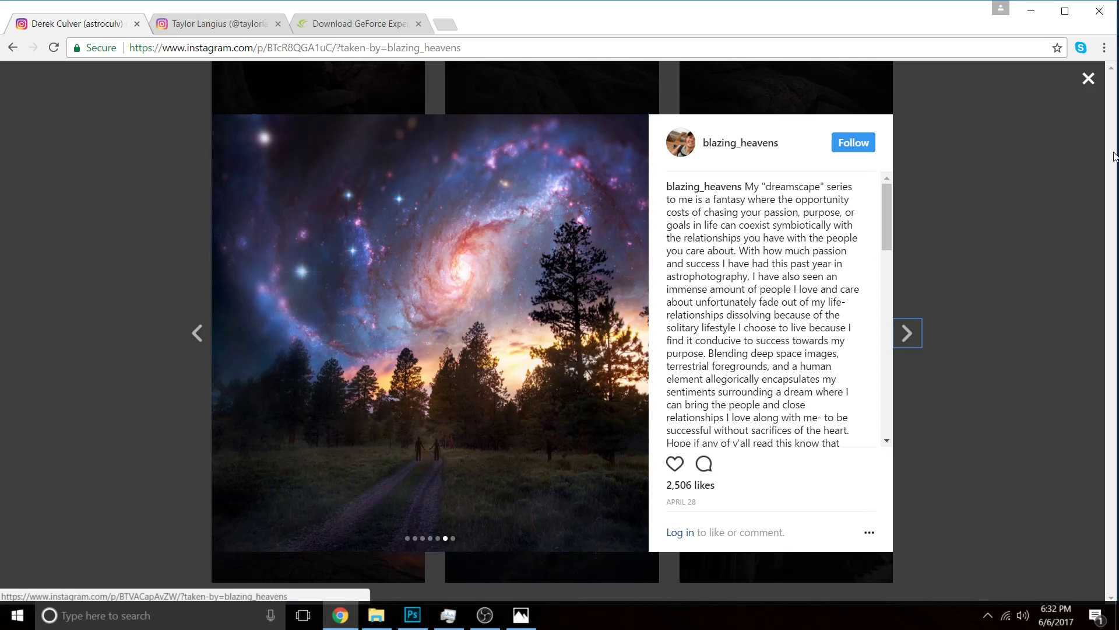
{"action": "left_click", "coordinate": [994, 211]}
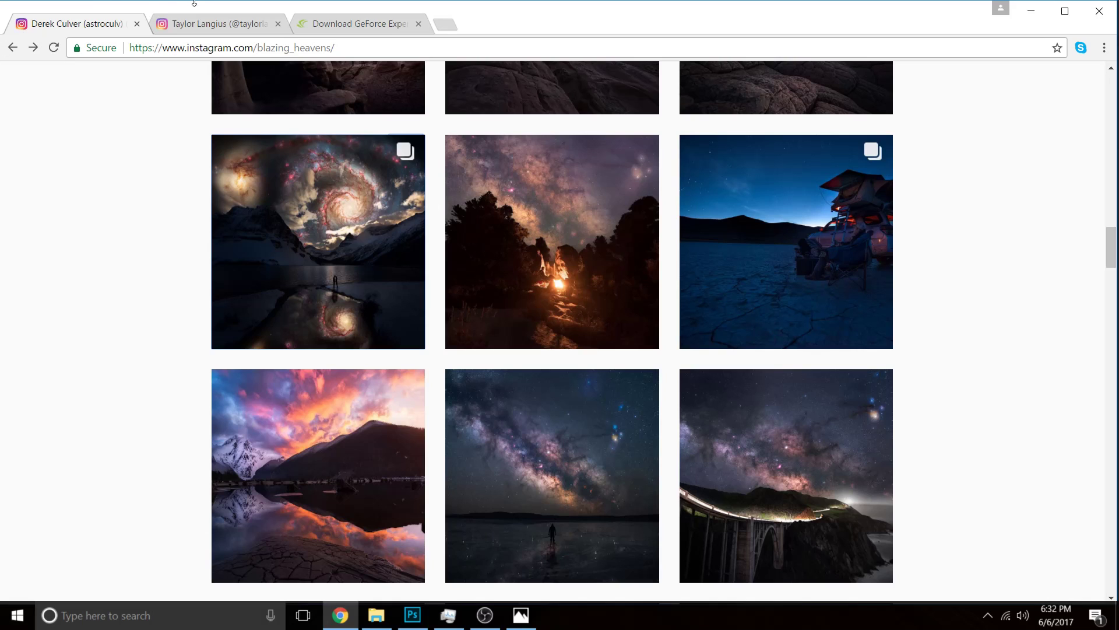
Switch back to Photoshop and make the foreground layer's mask active for editing near the distant horizon.
{"action": "left_click", "coordinate": [415, 617]}
{"action": "left_click_drag", "start_coordinate": [209, 445], "coordinate": [507, 416]}
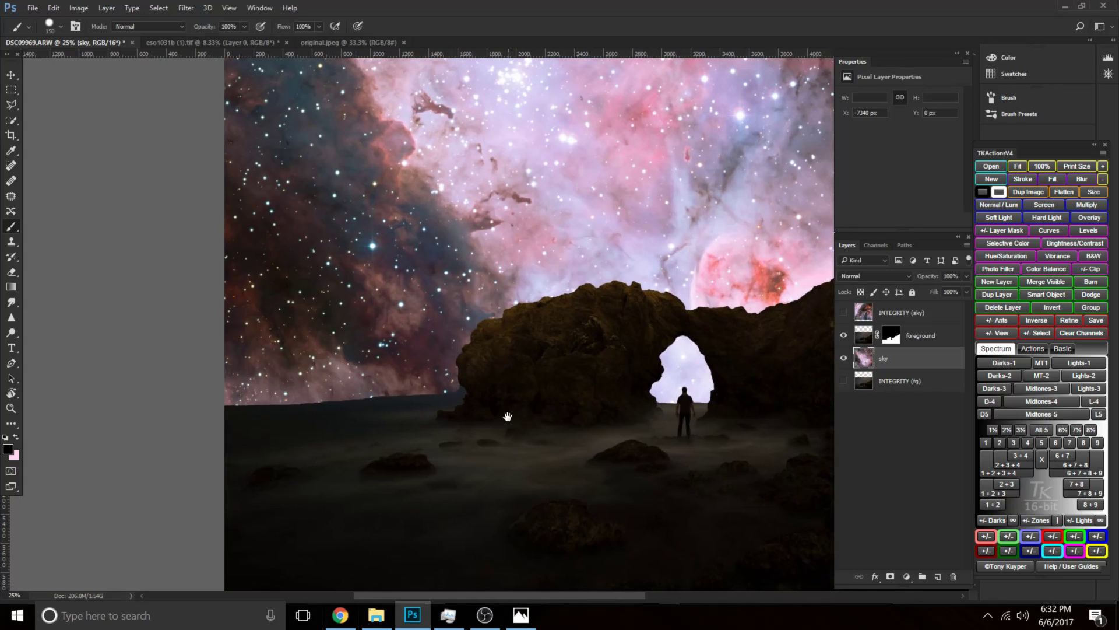
{"action": "left_click", "coordinate": [893, 336]}
{"action": "left_click_drag", "start_coordinate": [395, 437], "coordinate": [276, 416]}
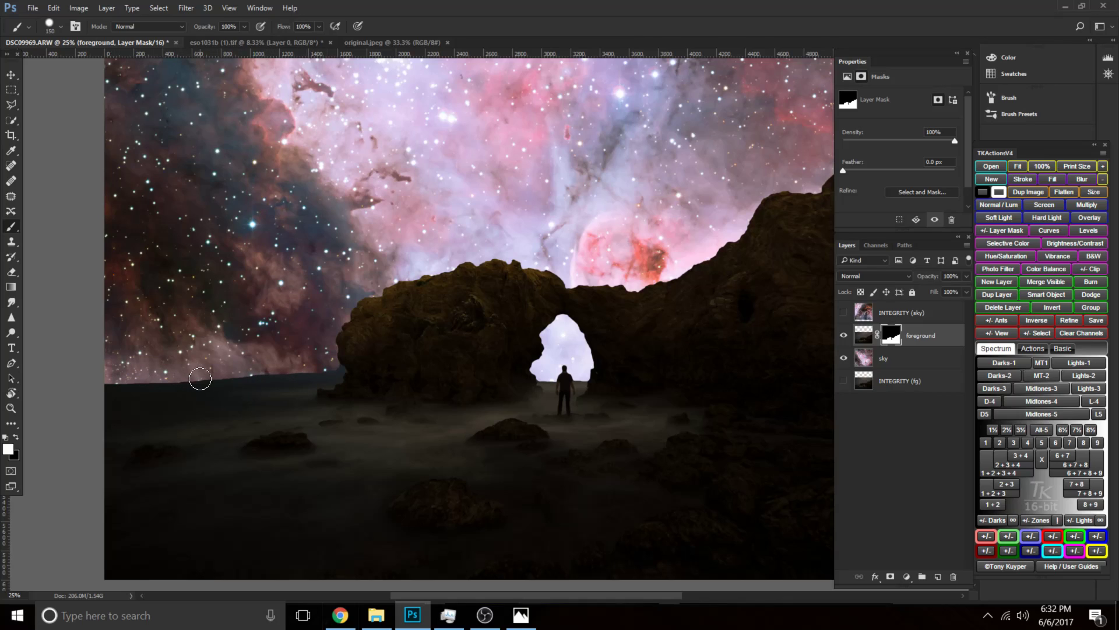
Set up a 500 px mask brush with white as the painting colour and 15% opacity.
{"action": "key", "text": "bracketright"}
{"action": "key", "text": "bracketright"}
{"action": "key", "text": "bracketright"}
{"action": "key", "text": "bracketright"}
{"action": "key", "text": "bracketright"}
{"action": "key", "text": "bracketright"}
{"action": "key", "text": "bracketright"}
{"action": "key", "text": "bracketright"}
{"action": "key", "text": "x"}
{"action": "key", "text": "ctrl+minus"}
{"action": "key", "text": "x"}
{"action": "right_click", "coordinate": [391, 390]}
{"action": "left_click_drag", "start_coordinate": [464, 446], "coordinate": [460, 446]}
{"action": "key", "text": "Return"}
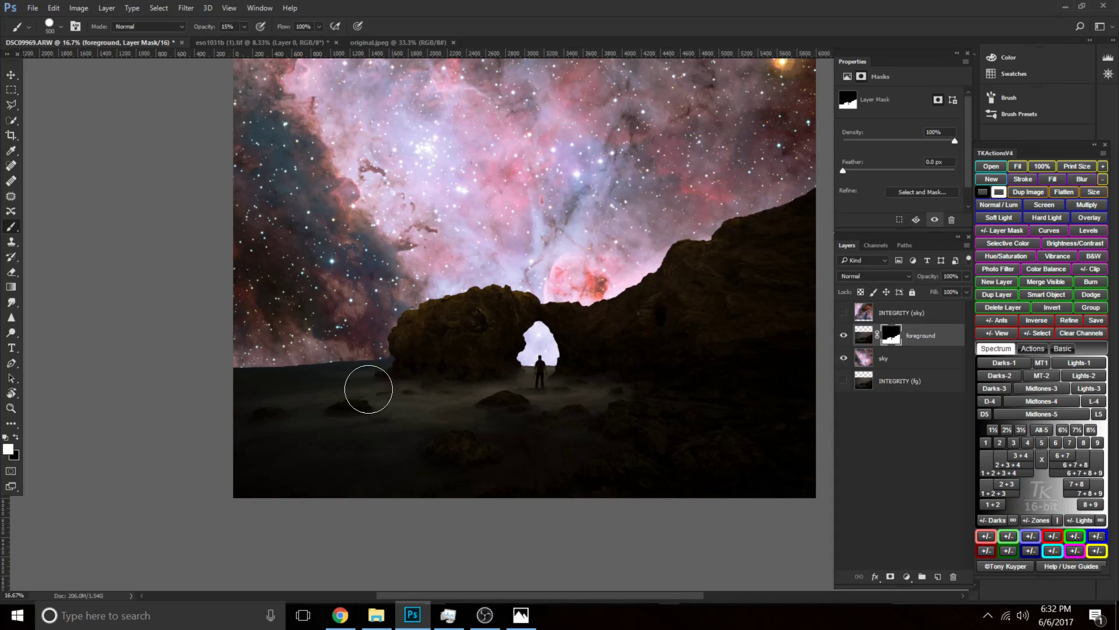
Try painting white on the foreground mask over the horizon with the hard-edged 500 px brush, and undo the stroke.
{"action": "left_click", "coordinate": [324, 346]}
{"action": "key", "text": "ctrl+plus"}
{"action": "key", "text": "ctrl+plus"}
{"action": "left_click_drag", "start_coordinate": [340, 368], "coordinate": [468, 348]}
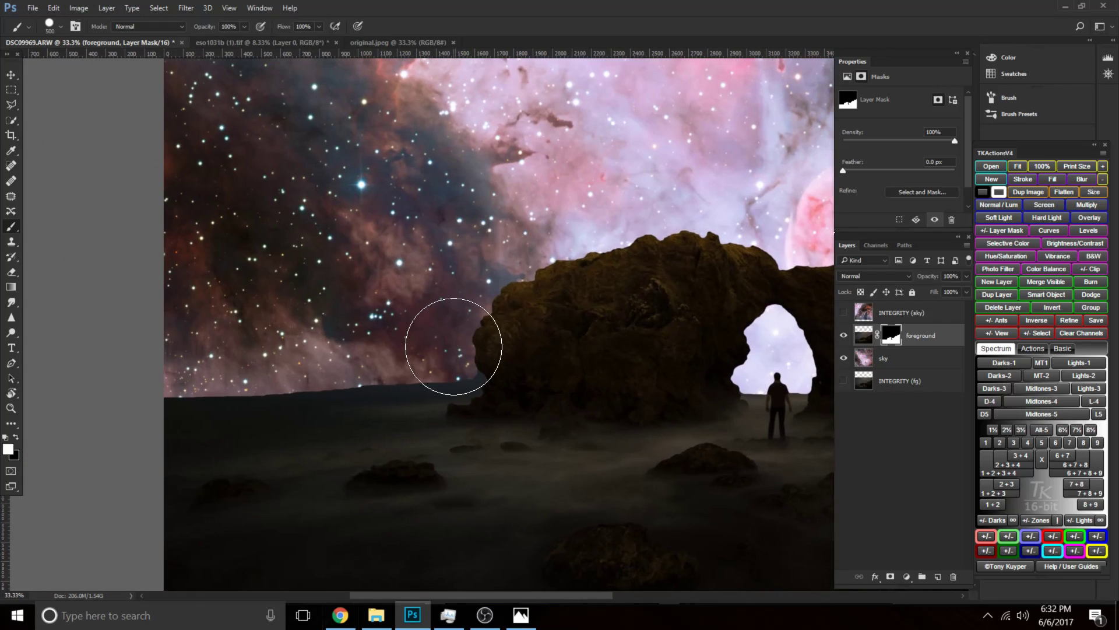
{"action": "left_click", "coordinate": [295, 371]}
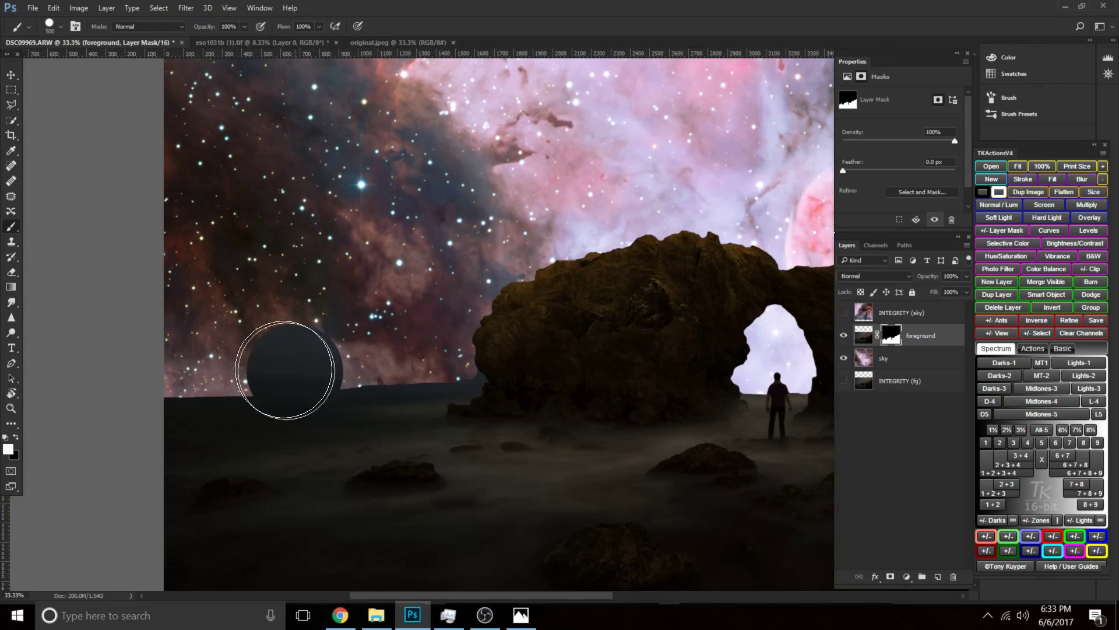
{"action": "key", "text": "ctrl+z"}
Set the brush hardness to 0% and paint a soft white dab on the foreground mask at the horizon.
{"action": "right_click", "coordinate": [370, 359]}
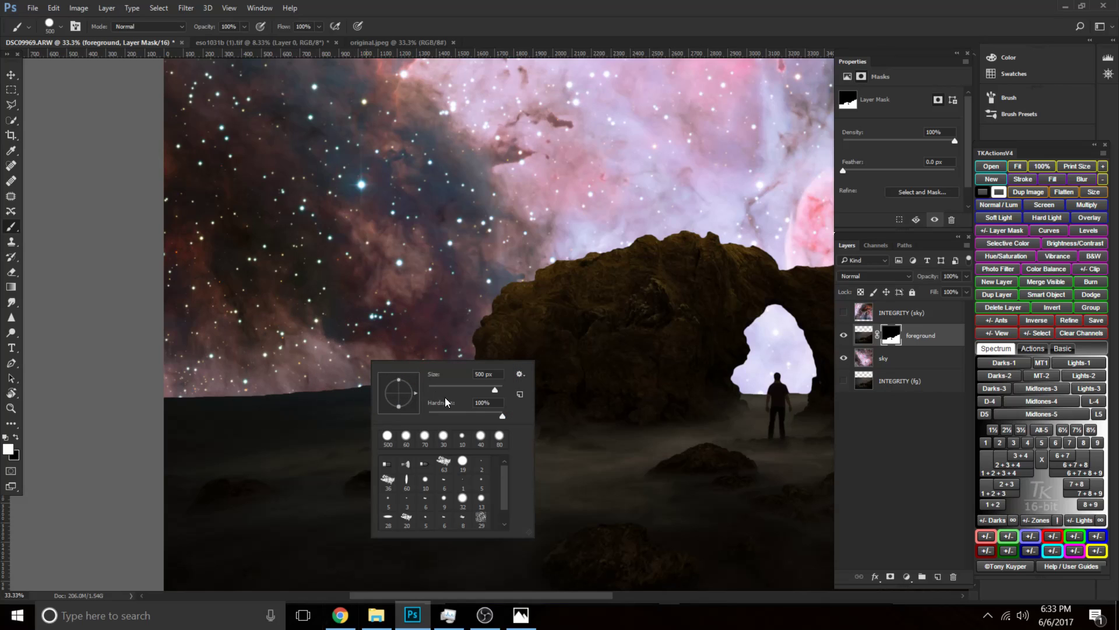
{"action": "key", "text": "Return"}
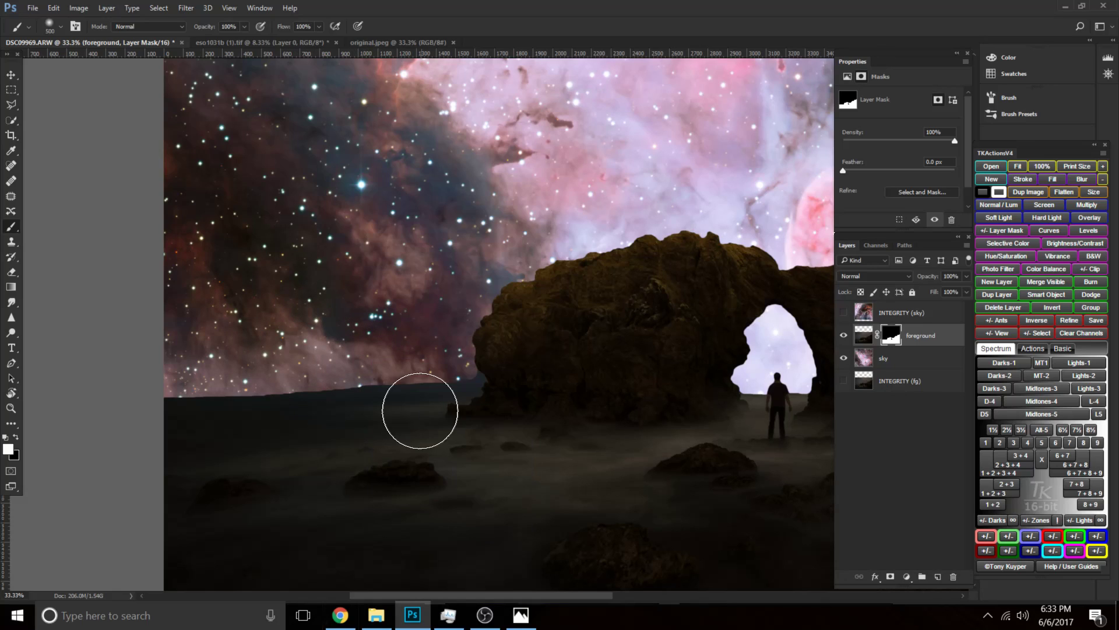
{"action": "left_click", "coordinate": [326, 389]}
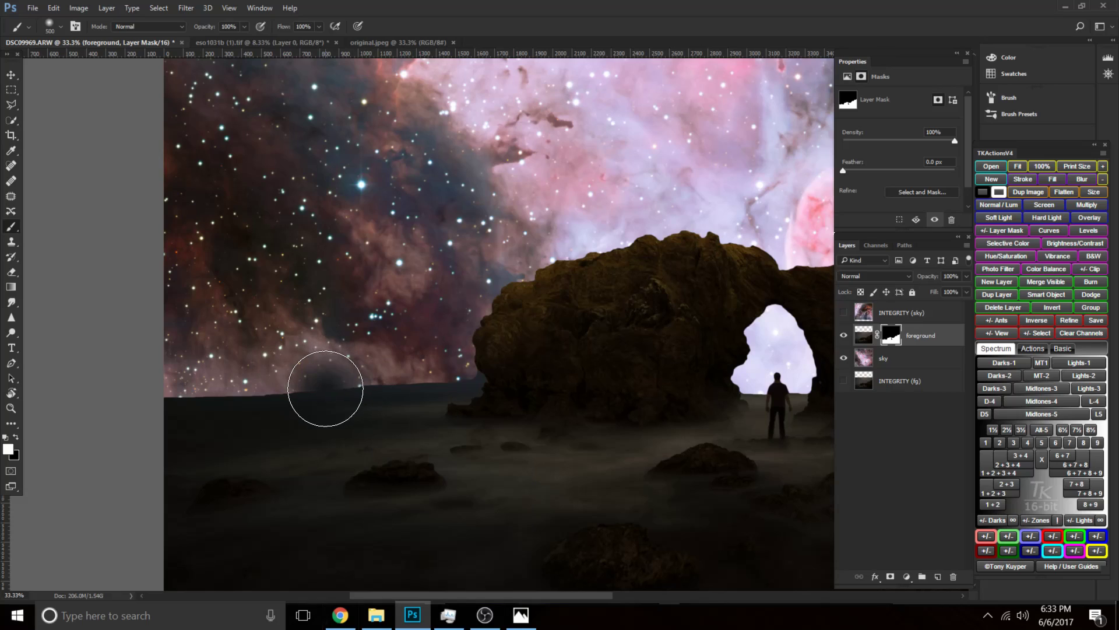
Try another soft dab above the horizon with a 600 px brush, and undo the strokes on the foreground mask.
{"action": "key", "text": "bracketleft"}
{"action": "key", "text": "bracketleft"}
{"action": "key", "text": "bracketleft"}
{"action": "key", "text": "bracketleft"}
{"action": "key", "text": "bracketleft"}
{"action": "key", "text": "bracketright"}
{"action": "key", "text": "bracketright"}
{"action": "key", "text": "bracketright"}
{"action": "key", "text": "bracketright"}
{"action": "key", "text": "bracketright"}
{"action": "left_click", "coordinate": [251, 353]}
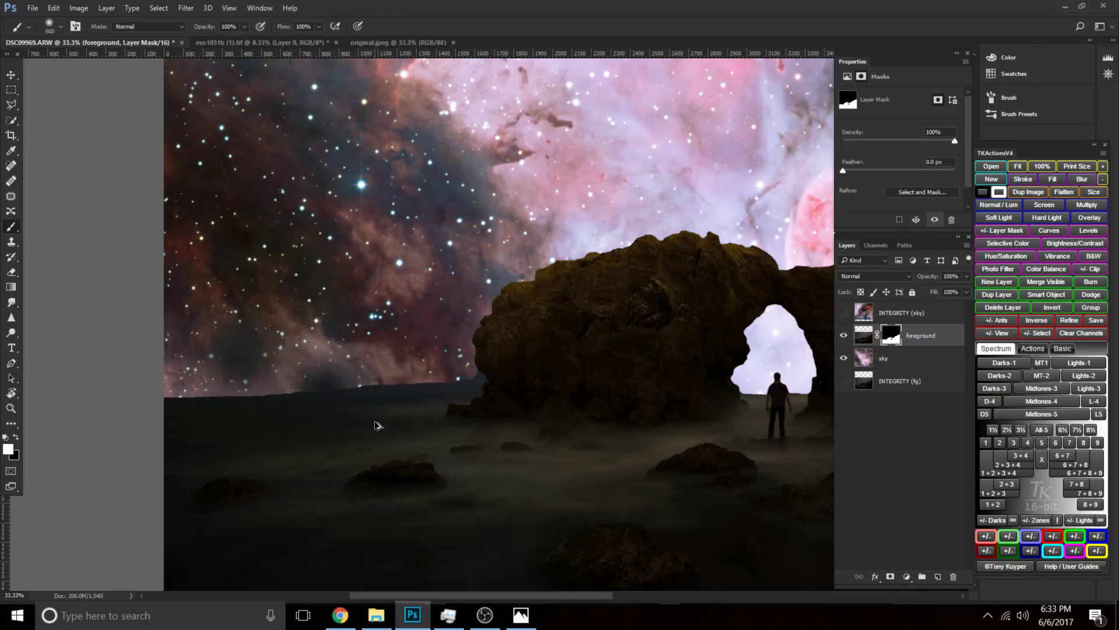
{"action": "key", "text": "ctrl+alt+z"}
{"action": "key", "text": "ctrl+alt+z"}
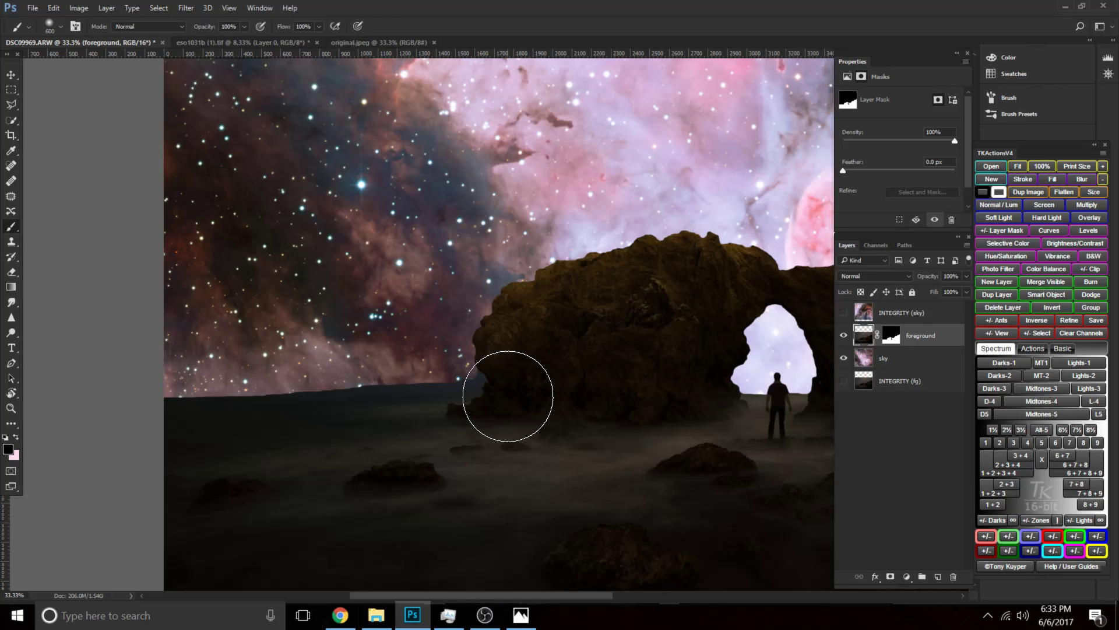
Enlarge the soft brush to 1100 px at 15% opacity for the foreground layer, and toggle the last change for comparison.
{"action": "key", "text": "bracketright"}
{"action": "key", "text": "bracketright"}
{"action": "key", "text": "bracketright"}
{"action": "right_click", "coordinate": [353, 364]}
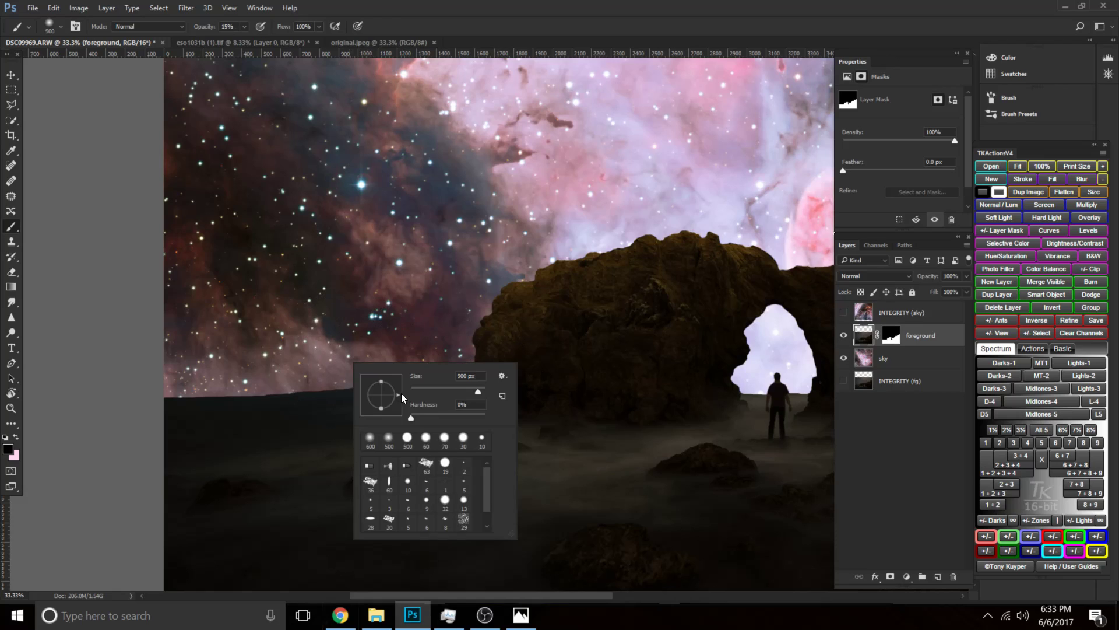
{"action": "key", "text": "Return"}
{"action": "key", "text": "bracketright"}
{"action": "key", "text": "bracketright"}
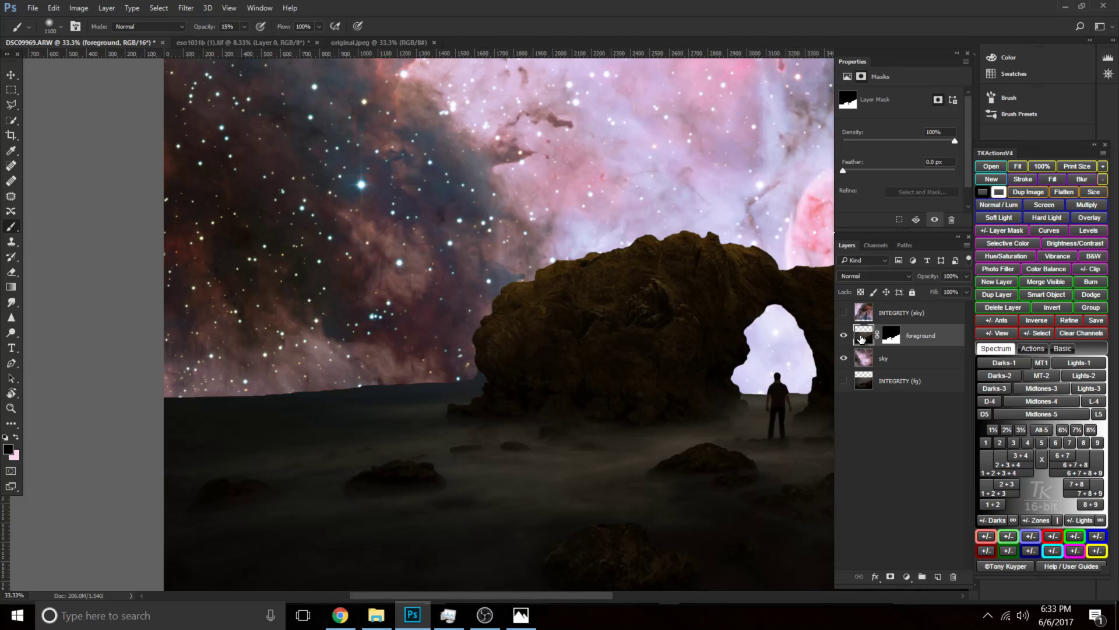
{"action": "key", "text": "ctrl+z"}
{"action": "key", "text": "ctrl+z"}
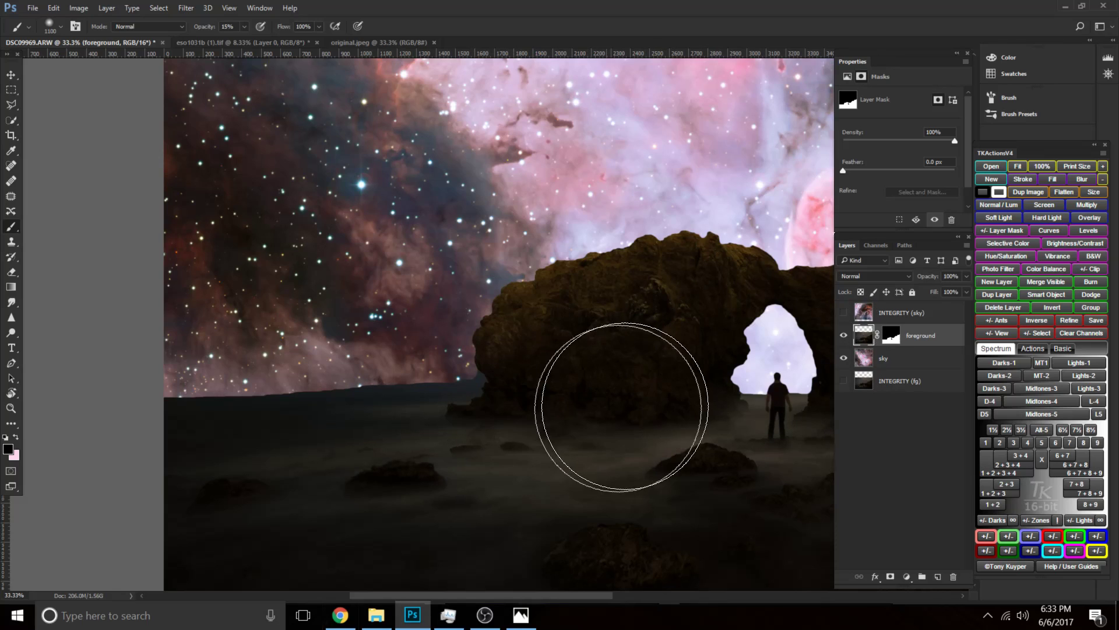
Soften the sea horizon beside the rock arch by painting white on the foreground mask with a 500 px brush at 40% opacity.
{"action": "left_click", "coordinate": [890, 334]}
{"action": "key", "text": "d"}
{"action": "key", "text": "bracketleft"}
{"action": "key", "text": "bracketleft"}
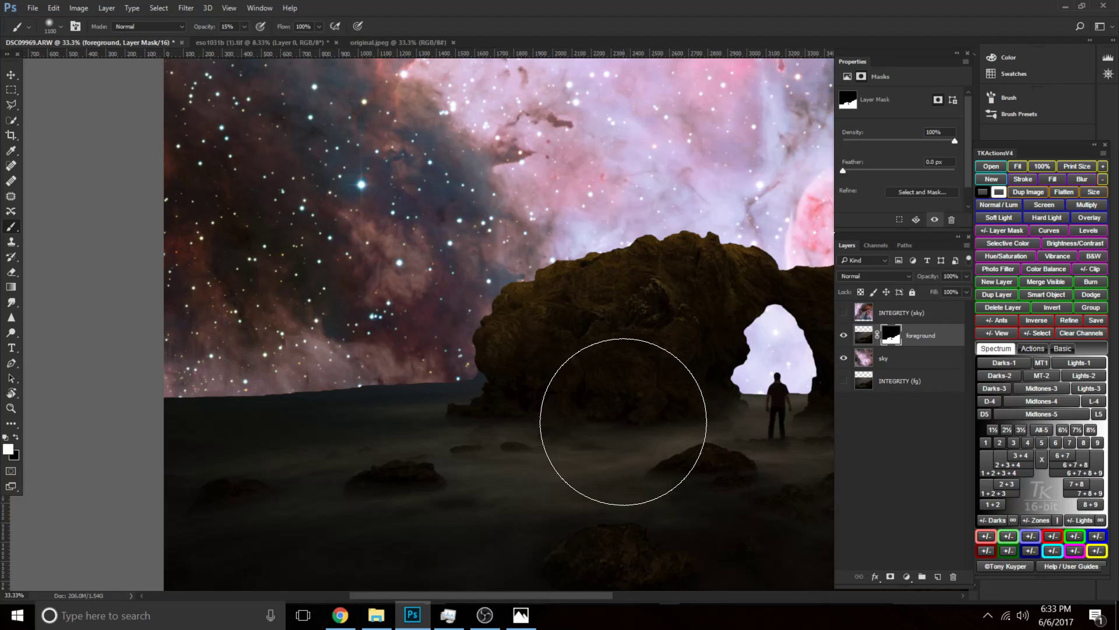
{"action": "key", "text": "ctrl+minus"}
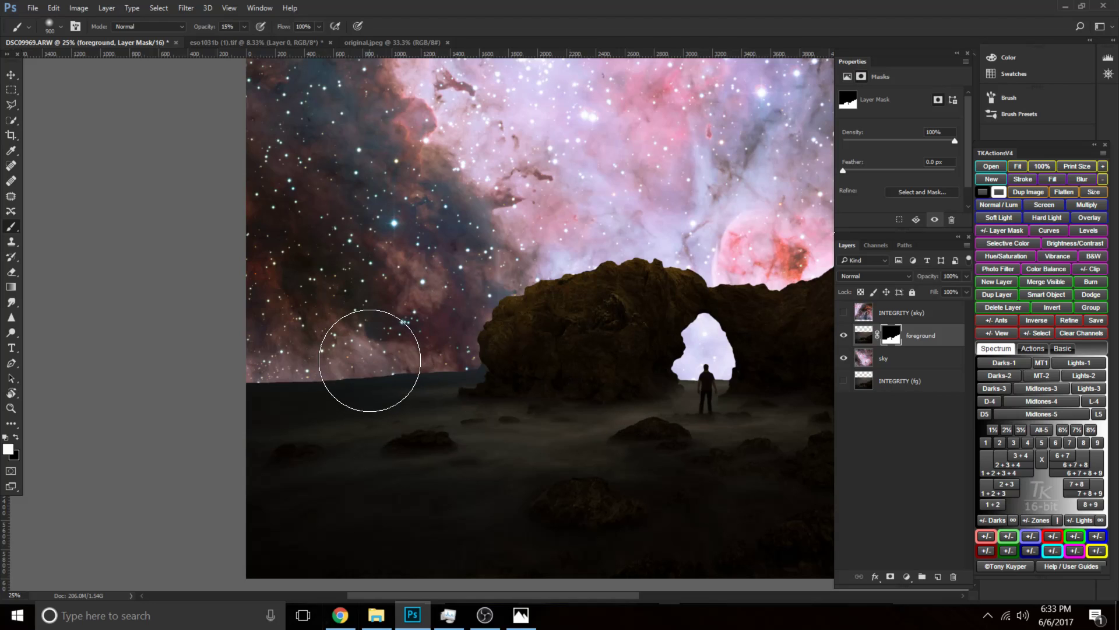
{"action": "key", "text": "bracketright"}
{"action": "key", "text": "bracketright"}
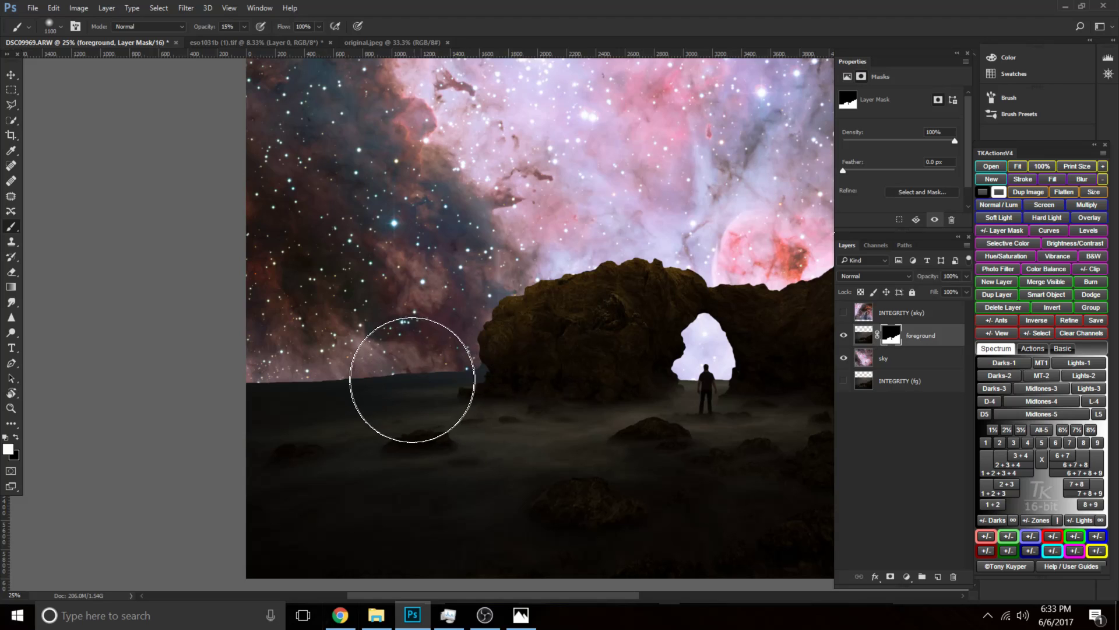
{"action": "key", "text": "bracketright"}
{"action": "key", "text": "ctrl+minus"}
{"action": "key", "text": "bracketright"}
{"action": "key", "text": "bracketleft"}
{"action": "key", "text": "bracketleft"}
{"action": "key", "text": "bracketleft"}
{"action": "key", "text": "bracketleft"}
{"action": "key", "text": "bracketleft"}
{"action": "key", "text": "bracketleft"}
{"action": "key", "text": "bracketleft"}
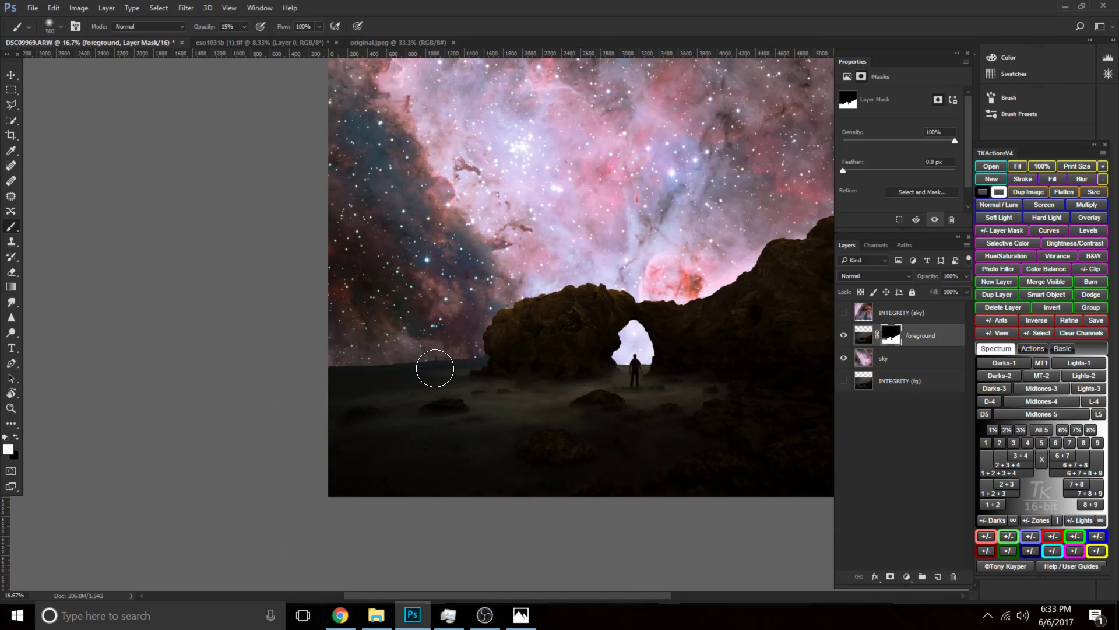
{"action": "key", "text": "bracketleft"}
{"action": "key", "text": "bracketleft"}
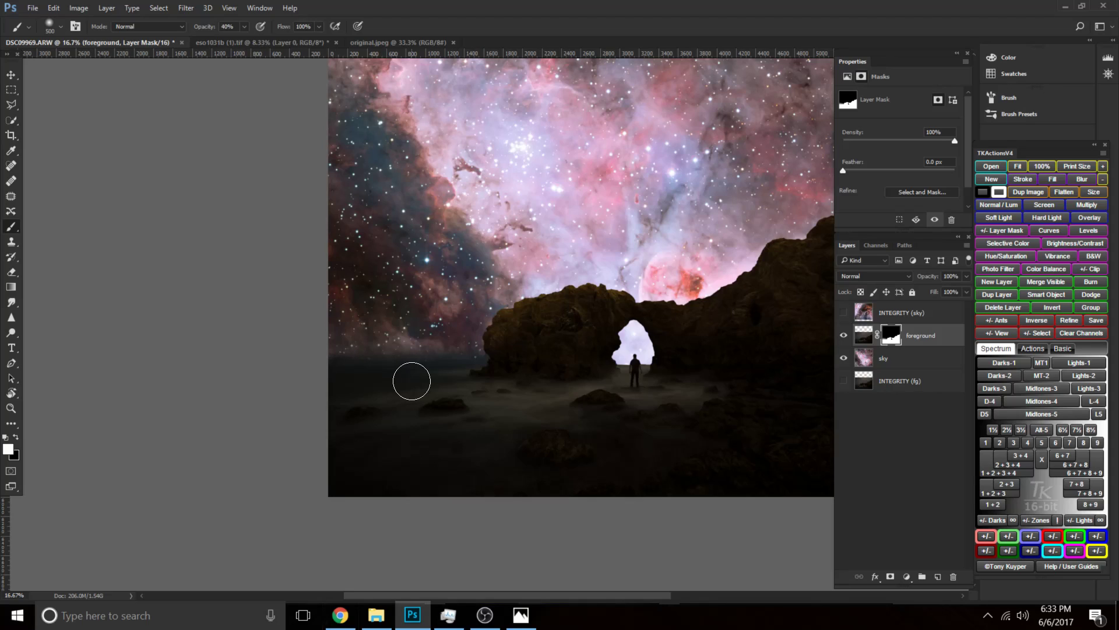
Set the mask brush to 15% opacity and enlarge it to 1200 px.
{"action": "key", "text": "1"}
{"action": "key", "text": "5"}
{"action": "key", "text": "]"}
{"action": "key", "text": "]"}
{"action": "key", "text": "]"}
{"action": "key", "text": "]"}
{"action": "key", "text": "]"}
{"action": "key", "text": "]"}
{"action": "key", "text": "]"}
{"action": "key", "text": "]"}
{"action": "key", "text": "]"}
{"action": "key", "text": "]"}
{"action": "key", "text": "["}
{"action": "key", "text": "["}
{"action": "key", "text": "["}
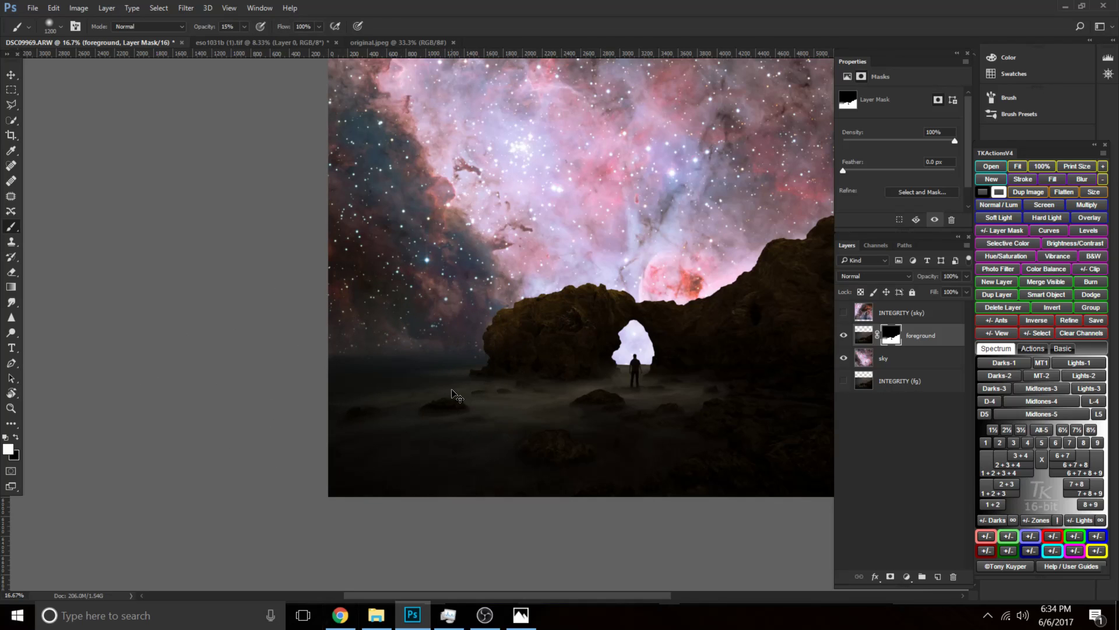
Paint black over the far end of the sea horizon on the foreground mask with a 250 px brush at 15% opacity.
{"action": "key", "text": "ctrl+minus"}
{"action": "key", "text": "["}
{"action": "key", "text": "["}
{"action": "key", "text": "["}
{"action": "key", "text": "["}
{"action": "key", "text": "["}
{"action": "key", "text": "bracketleft"}
{"action": "key", "text": "x"}
{"action": "key", "text": "p"}
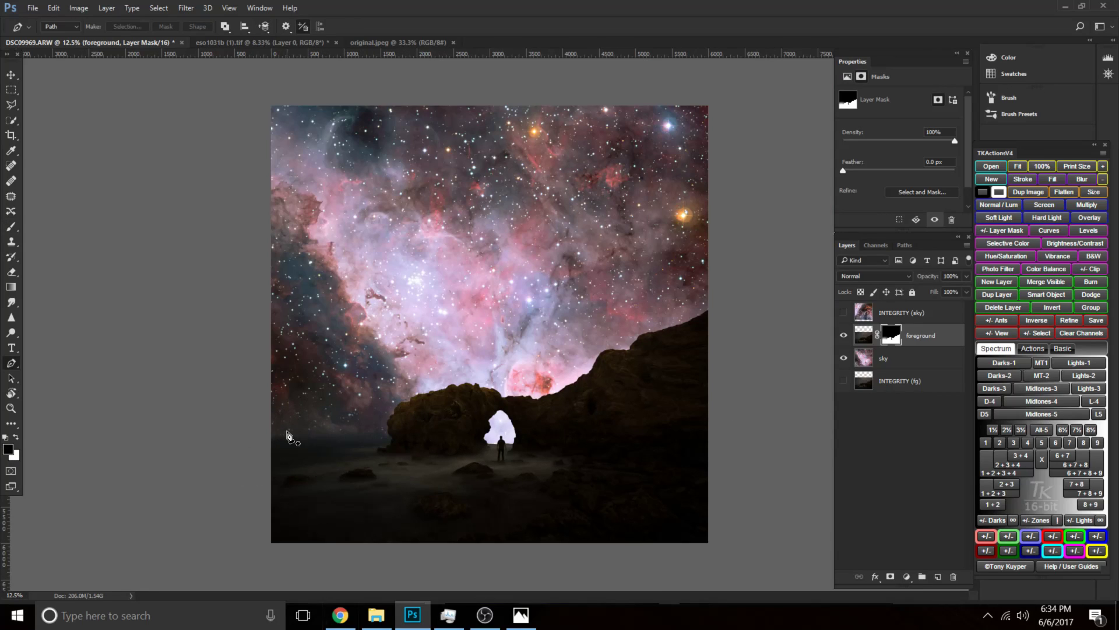
{"action": "key", "text": "b"}
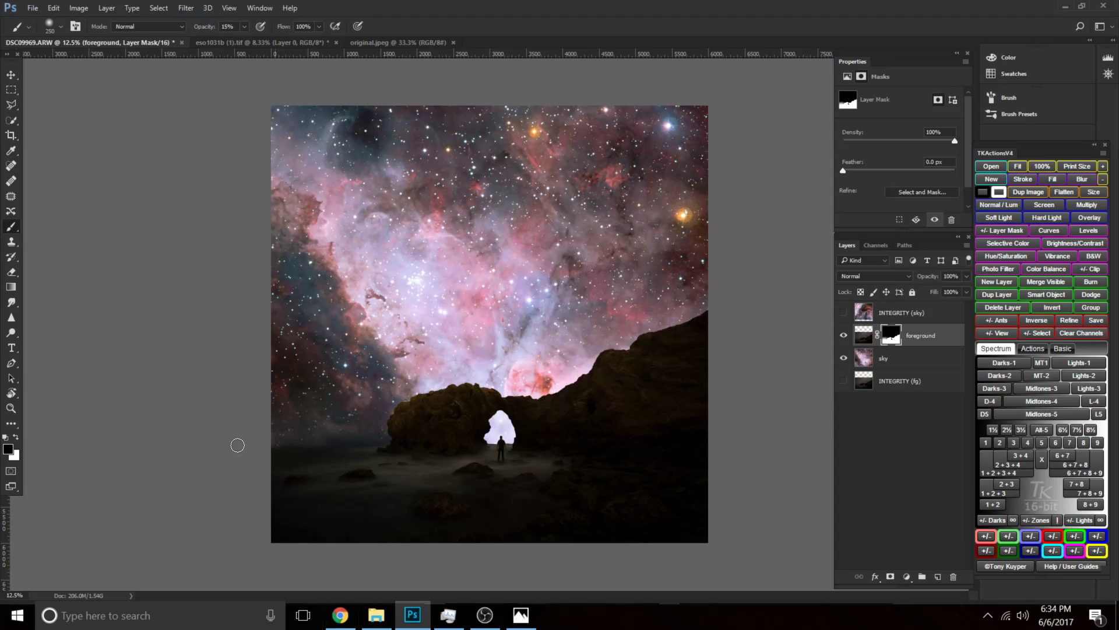
{"action": "left_click_drag", "start_coordinate": [327, 442], "coordinate": [309, 439]}
Switch back to white paint and enlarge the brush to 1300 px for the foreground mask.
{"action": "key", "text": "x"}
{"action": "key", "text": "bracketright"}
{"action": "key", "text": "bracketright"}
{"action": "key", "text": "bracketright"}
{"action": "key", "text": "bracketright"}
{"action": "key", "text": "bracketright"}
{"action": "key", "text": "bracketright"}
{"action": "key", "text": "bracketright"}
{"action": "key", "text": "bracketleft"}
{"action": "key", "text": "bracketleft"}
{"action": "key", "text": "bracketleft"}
{"action": "key", "text": "bracketright"}
{"action": "key", "text": "bracketright"}
{"action": "key", "text": "bracketright"}
{"action": "key", "text": "bracketright"}
{"action": "key", "text": "bracketright"}
{"action": "key", "text": "bracketright"}
{"action": "key", "text": "bracketright"}
{"action": "key", "text": "bracketright"}
{"action": "key", "text": "bracketright"}
{"action": "key", "text": "bracketright"}
{"action": "key", "text": "bracketright"}
{"action": "key", "text": "bracketleft"}
{"action": "key", "text": "bracketleft"}
{"action": "key", "text": "bracketleft"}
{"action": "key", "text": "bracketleft"}
{"action": "key", "text": "bracketleft"}
Select the sky layer briefly, return to the foreground layer's mask, and reduce the brush to 500 px.
{"action": "left_click", "coordinate": [913, 357]}
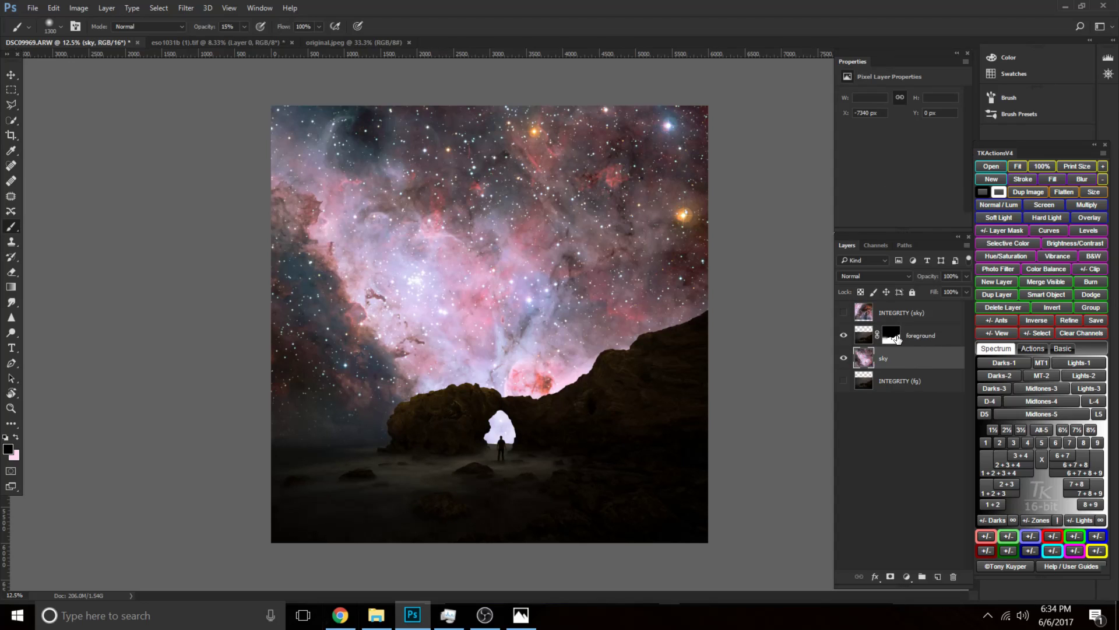
{"action": "left_click", "coordinate": [892, 335]}
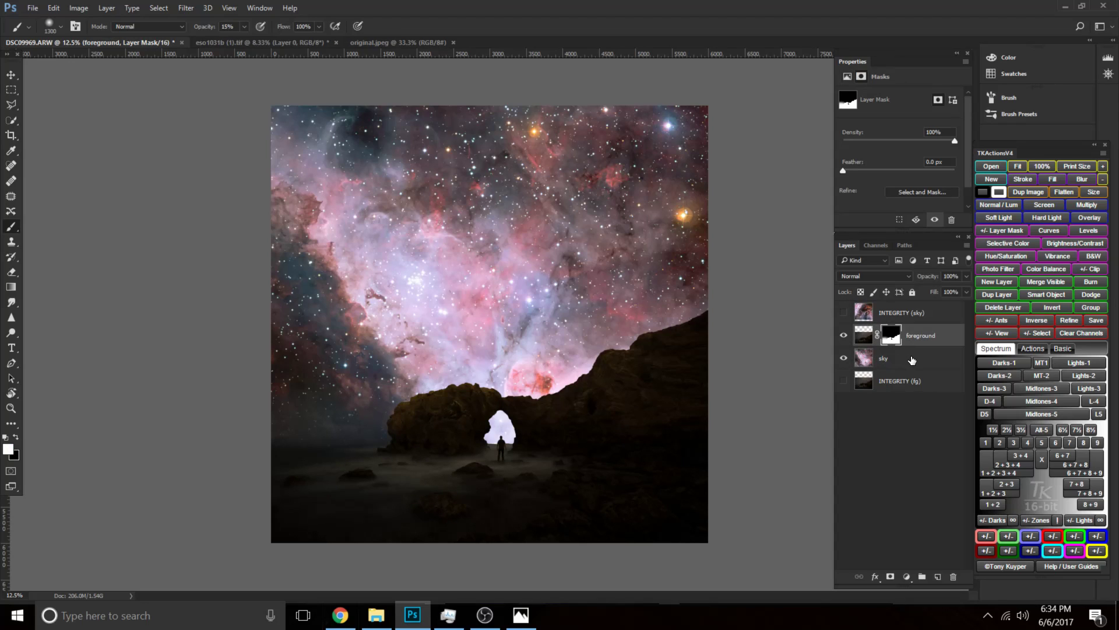
{"action": "key", "text": "bracketleft"}
{"action": "key", "text": "bracketleft"}
{"action": "key", "text": "bracketleft"}
{"action": "key", "text": "bracketleft"}
{"action": "key", "text": "bracketleft"}
{"action": "key", "text": "bracketleft"}
{"action": "key", "text": "bracketleft"}
{"action": "left_click", "coordinate": [896, 337], "text": "shift"}
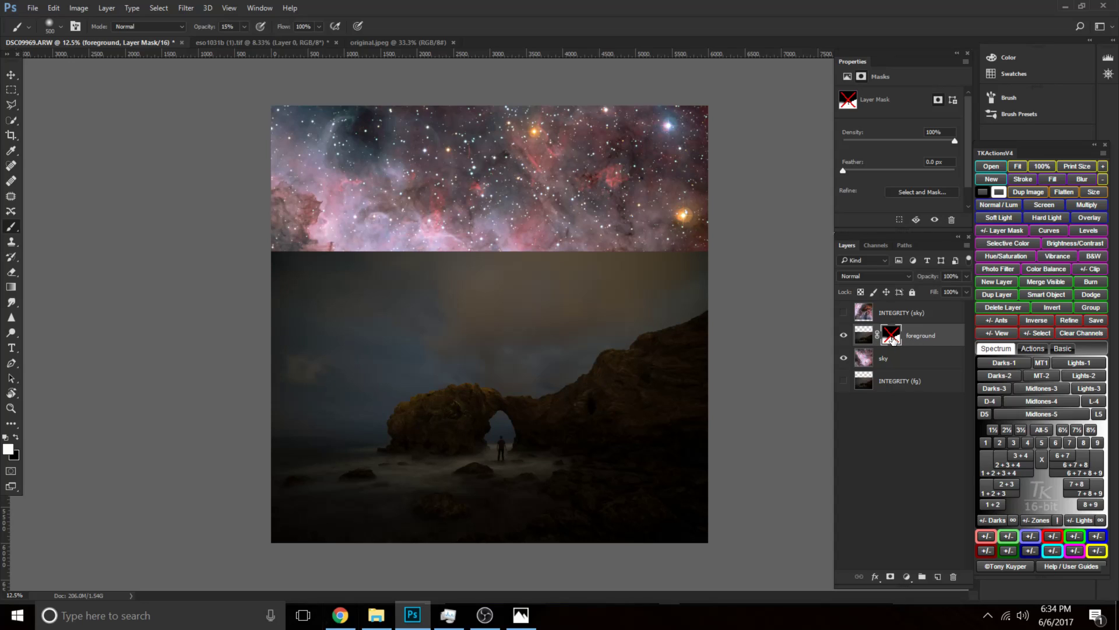
{"action": "left_click", "coordinate": [158, 8]}
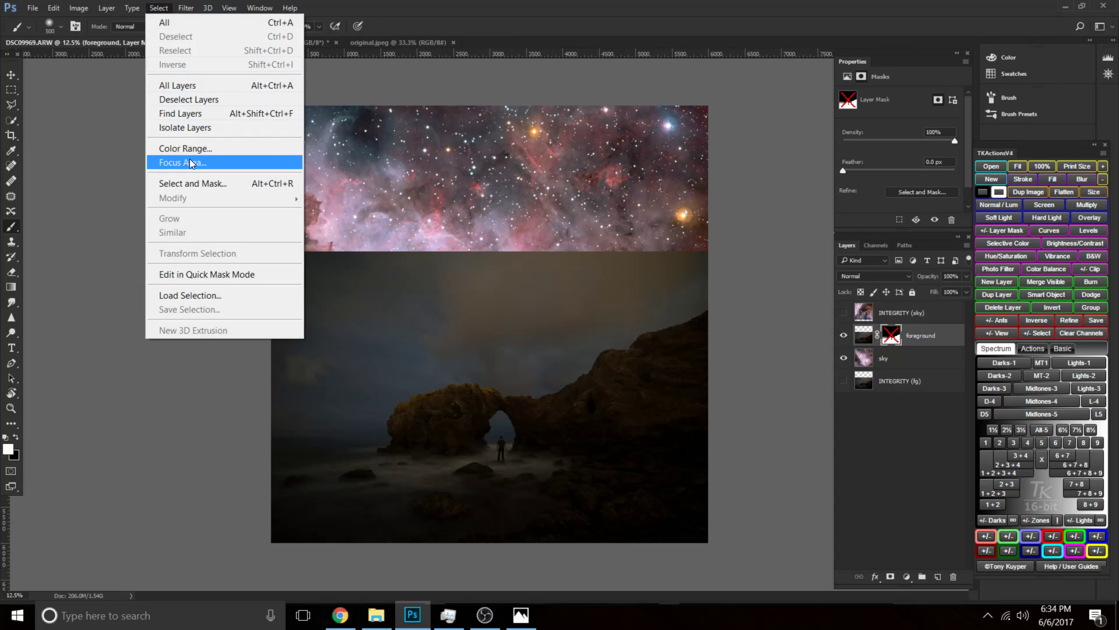
{"action": "left_click", "coordinate": [891, 337], "text": "shift"}
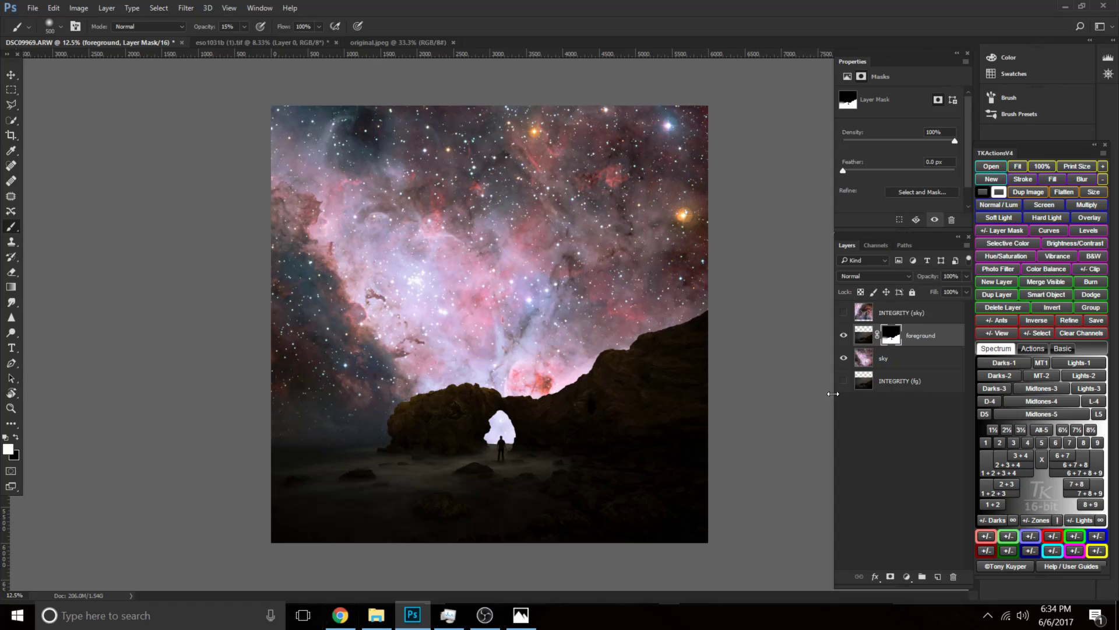
Make the INTEGRITY (fg) layer visible, hiding the foreground and sky layers to view it alone and restoring them.
{"action": "left_click", "coordinate": [843, 336]}
{"action": "left_click", "coordinate": [843, 358]}
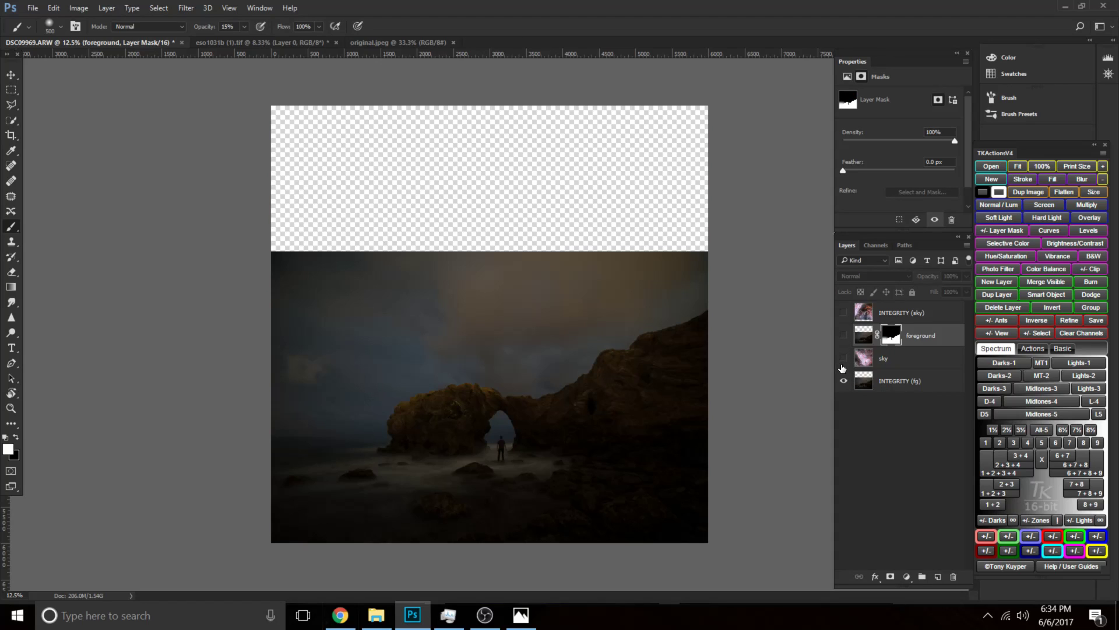
{"action": "left_click", "coordinate": [844, 382]}
{"action": "left_click_drag", "start_coordinate": [843, 348], "coordinate": [842, 335]}
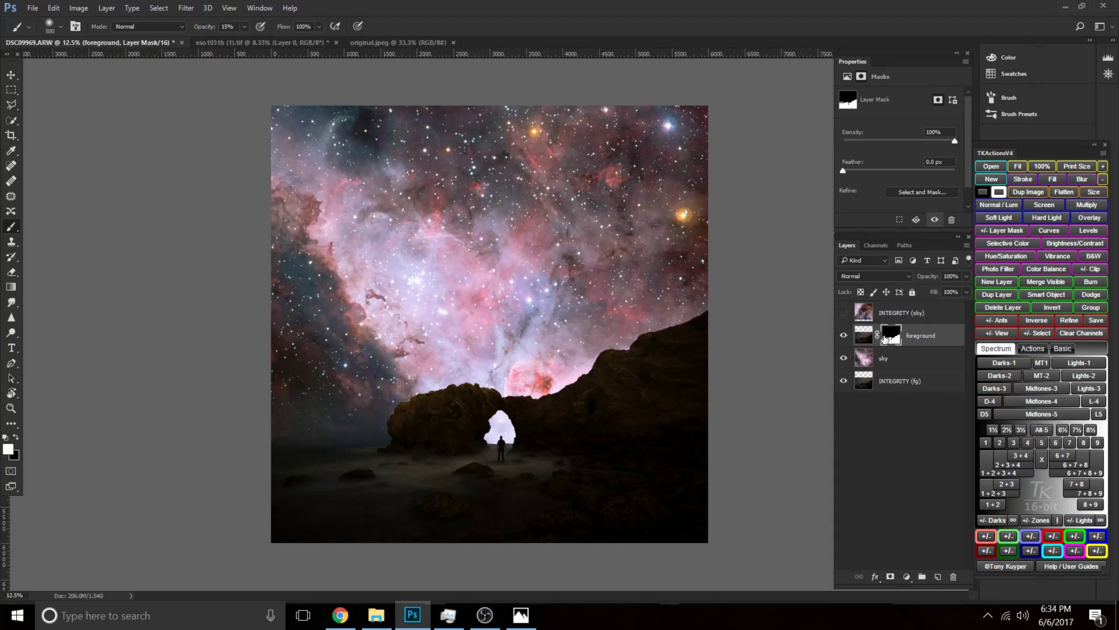
Disable the foreground layer's mask and start a Color Range selection on the layer's image.
{"action": "left_click", "coordinate": [891, 337], "text": "shift"}
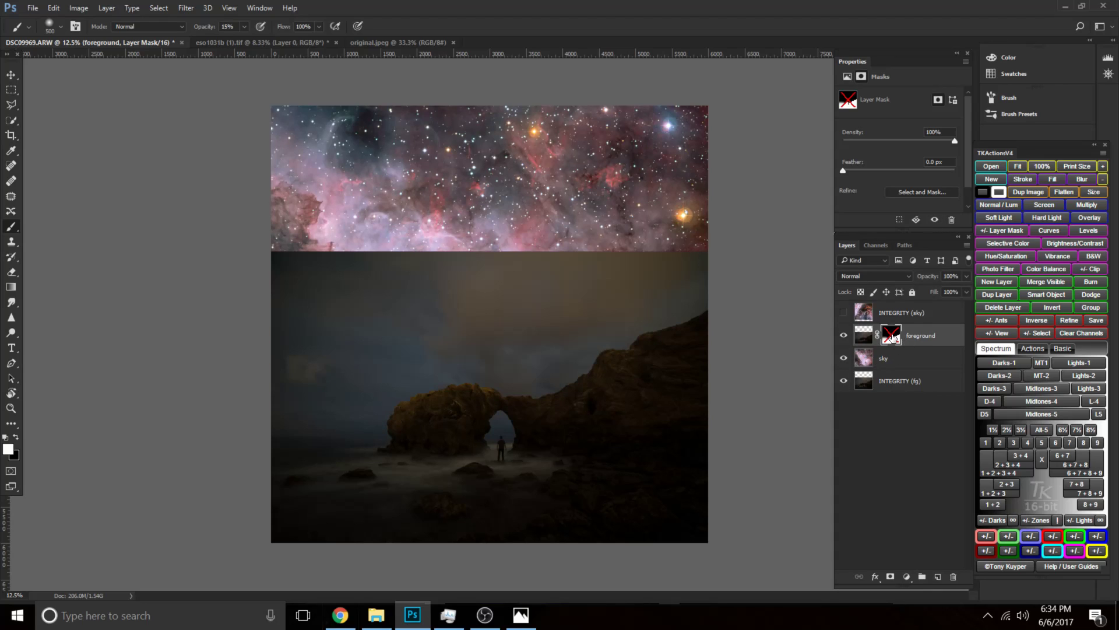
{"action": "left_click", "coordinate": [872, 336]}
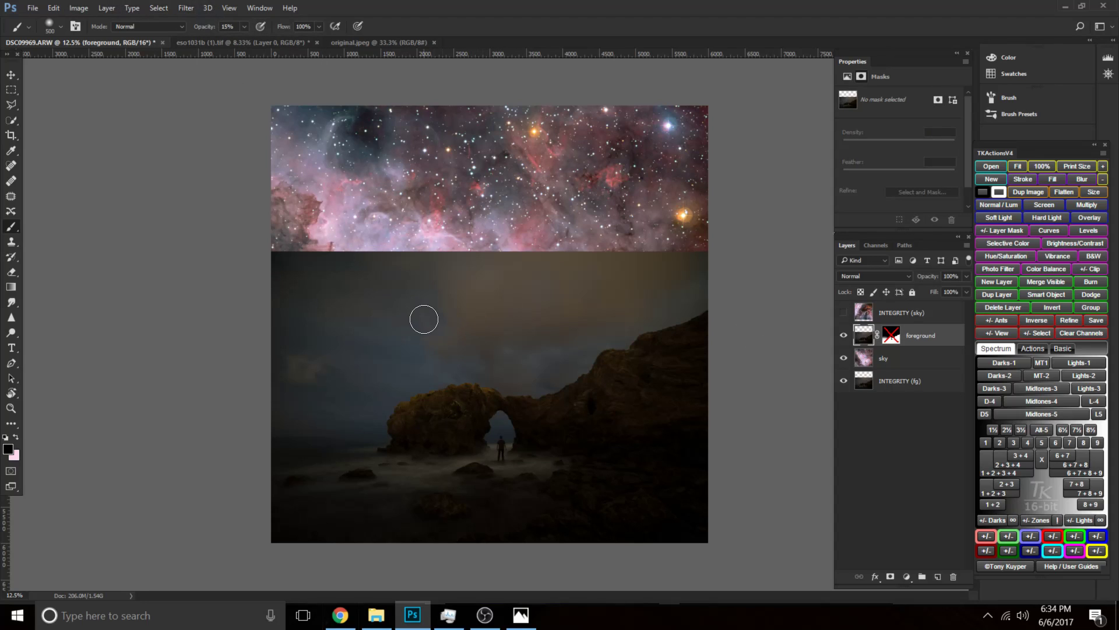
{"action": "left_click", "coordinate": [163, 8]}
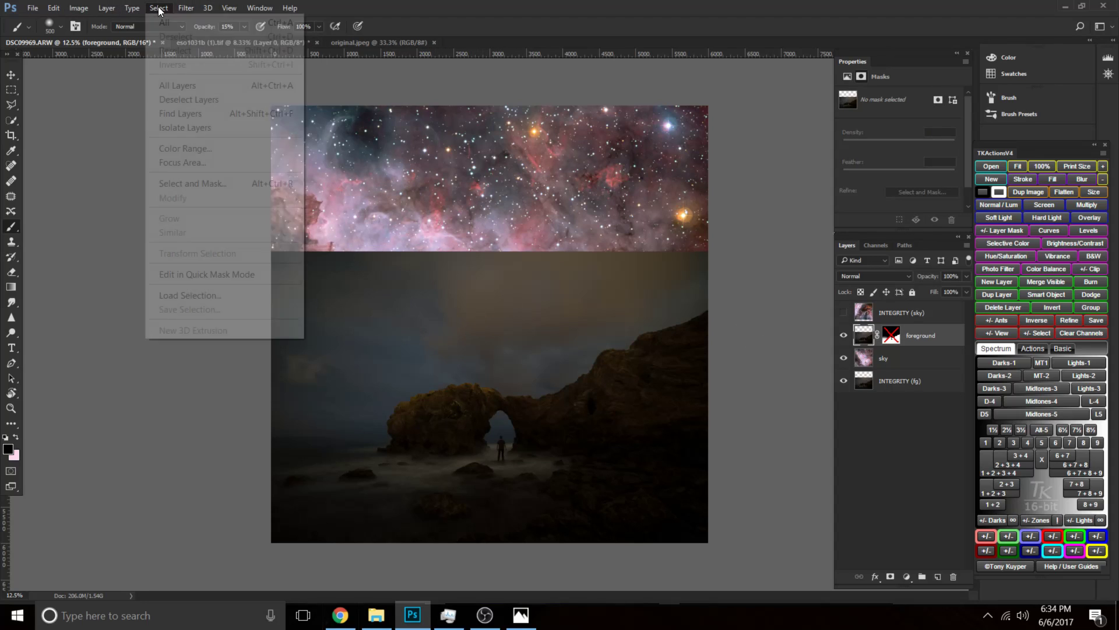
{"action": "left_click", "coordinate": [200, 147]}
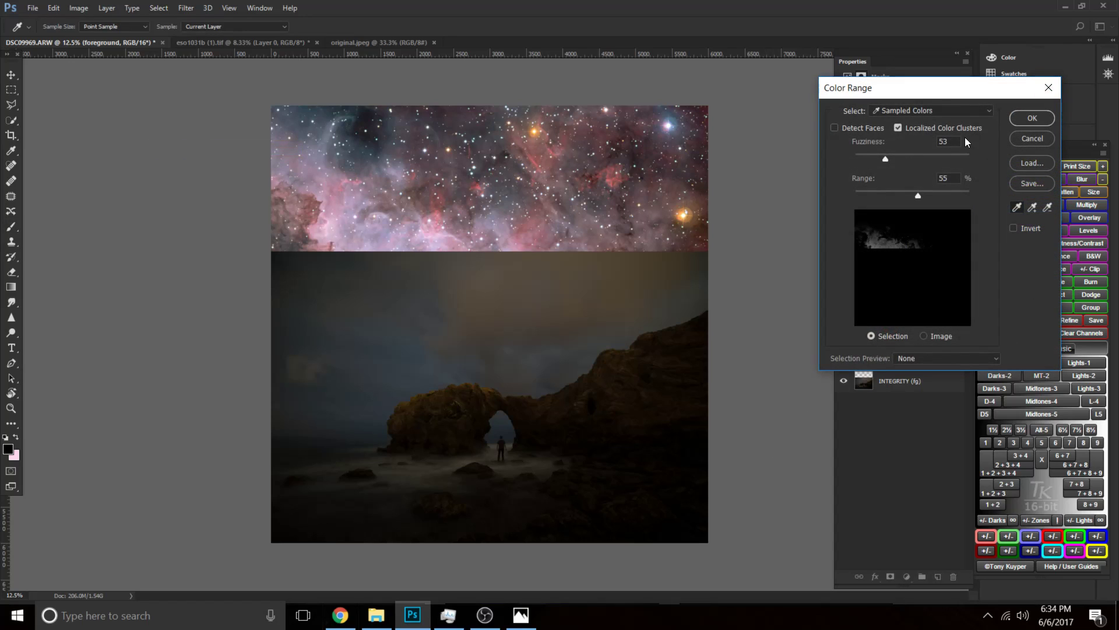
Sample the dark cliff for the color range and add tones from the cliff and the rock arch.
{"action": "left_click", "coordinate": [624, 402]}
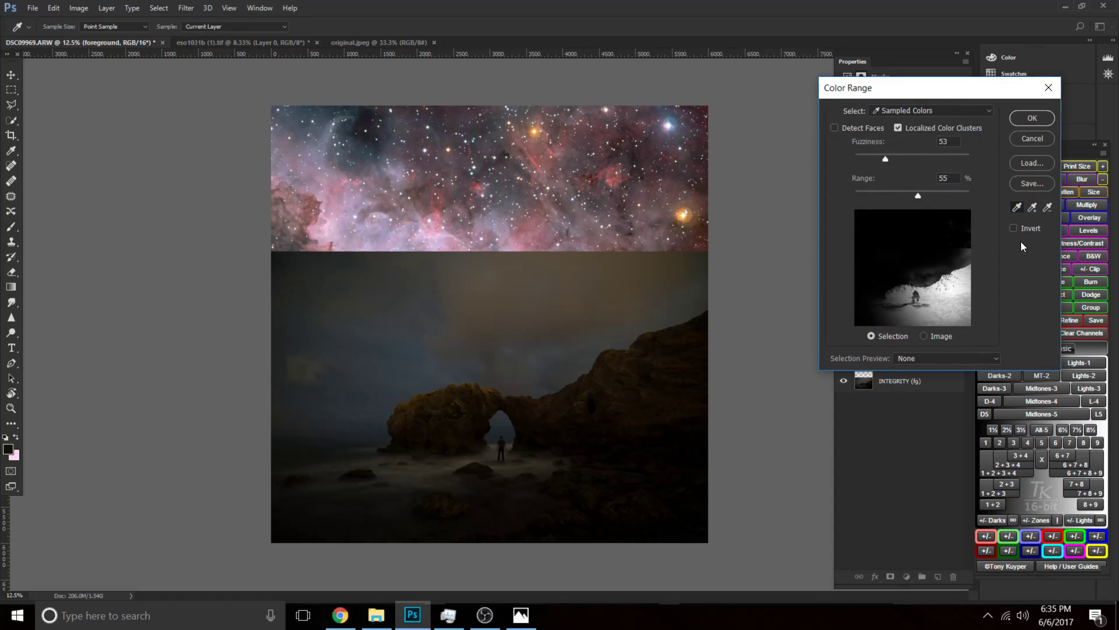
{"action": "left_click", "coordinate": [1032, 208]}
{"action": "left_click", "coordinate": [603, 406]}
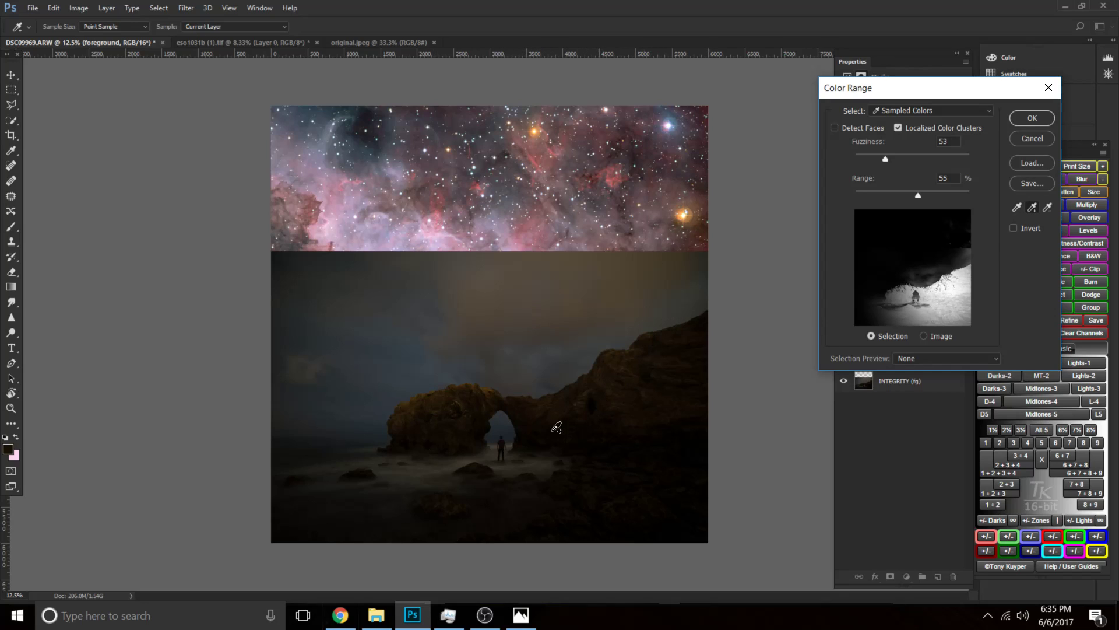
{"action": "left_click", "coordinate": [433, 424]}
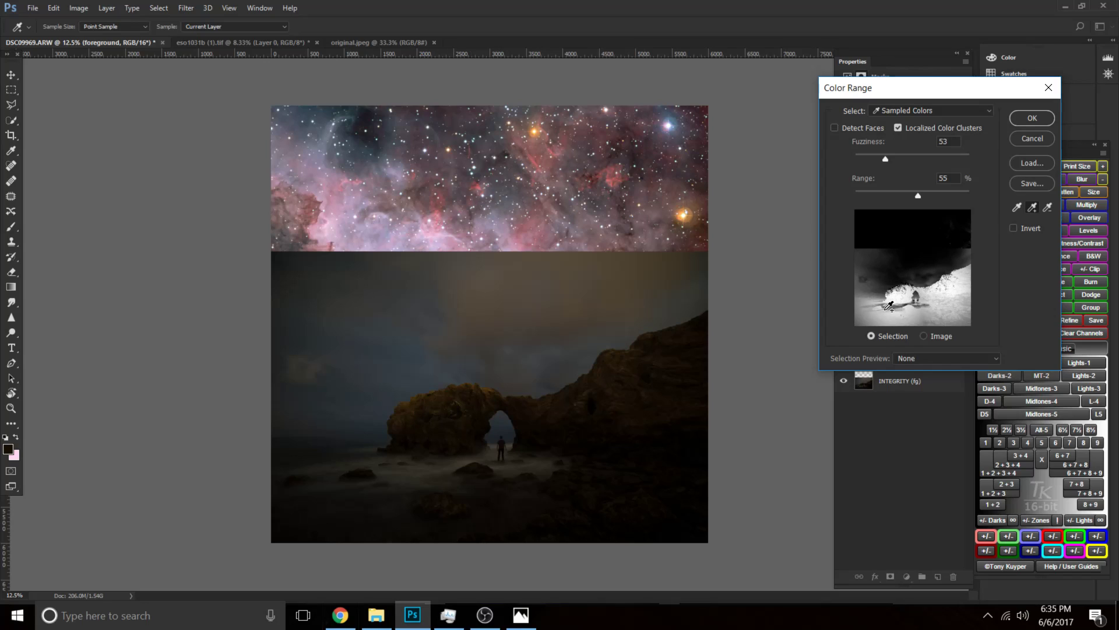
Restart the color sampling from the upper cliff, try sampling the rock arch, and undo that last sample.
{"action": "left_click", "coordinate": [1017, 209]}
{"action": "left_click", "coordinate": [662, 369]}
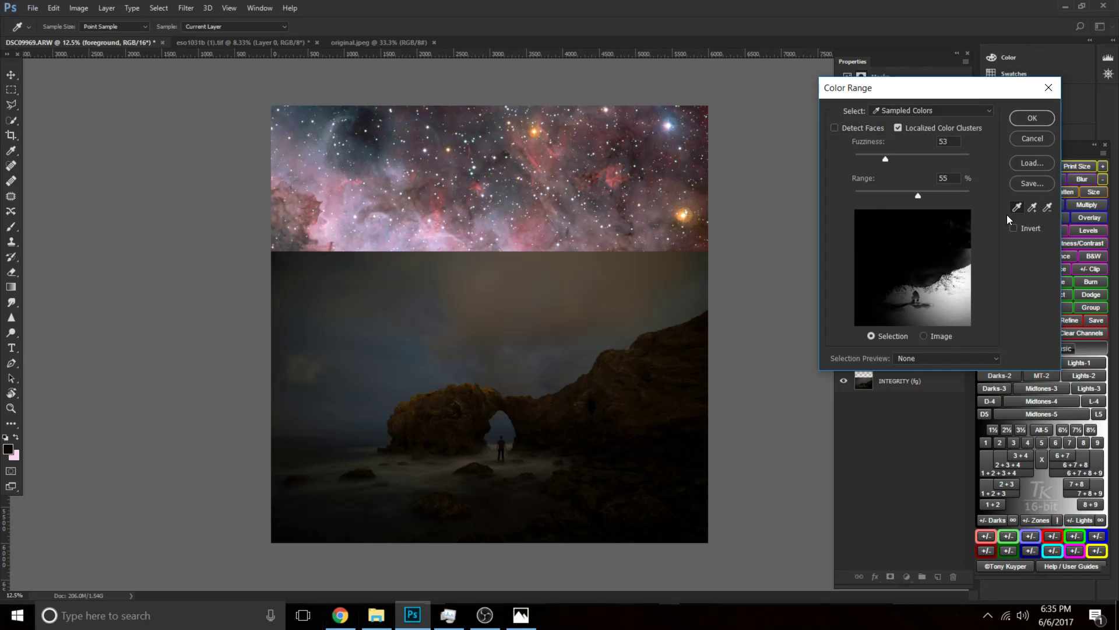
{"action": "left_click", "coordinate": [1047, 208]}
{"action": "left_click", "coordinate": [1033, 207]}
{"action": "left_click", "coordinate": [433, 405]}
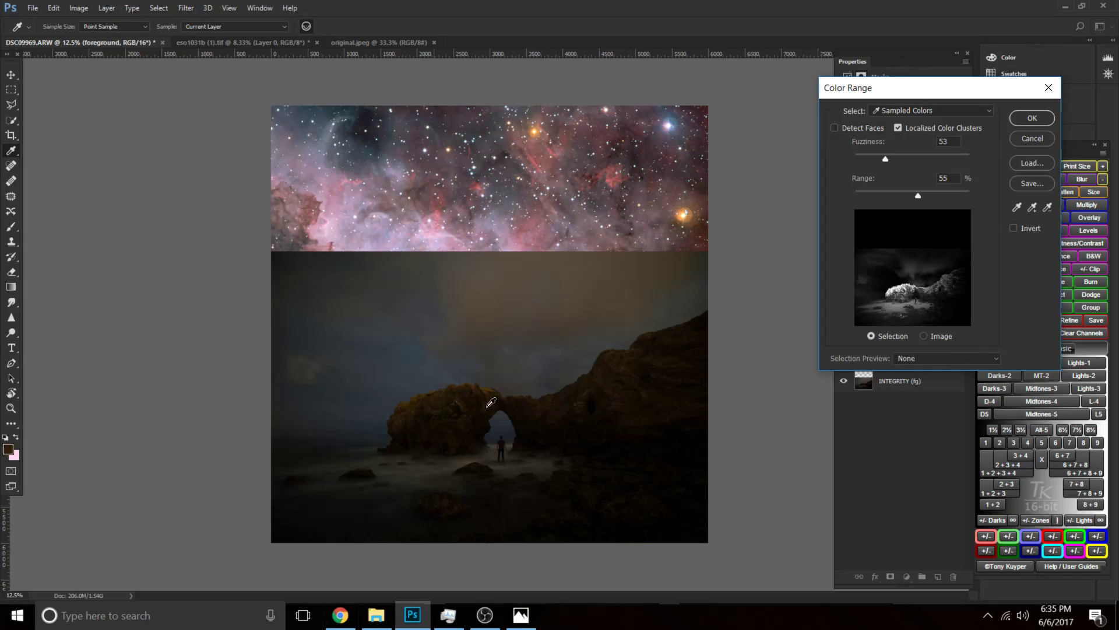
{"action": "key", "text": "ctrl+z"}
Add tones from the rock arch and across the cliff to the color range selection.
{"action": "left_click", "coordinate": [1033, 208]}
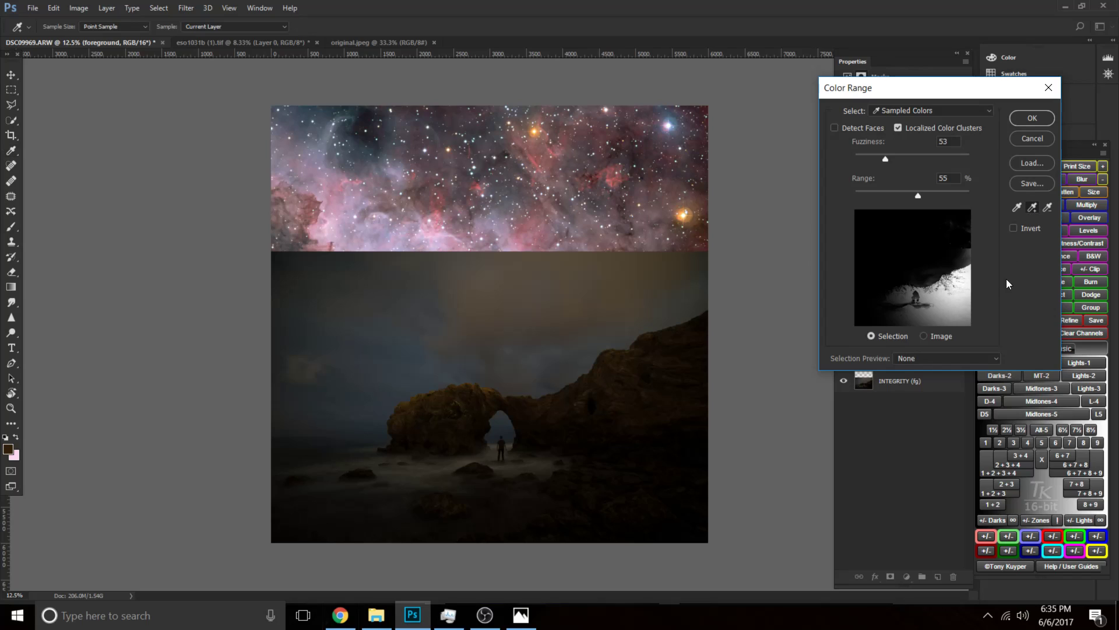
{"action": "left_click", "coordinate": [424, 411]}
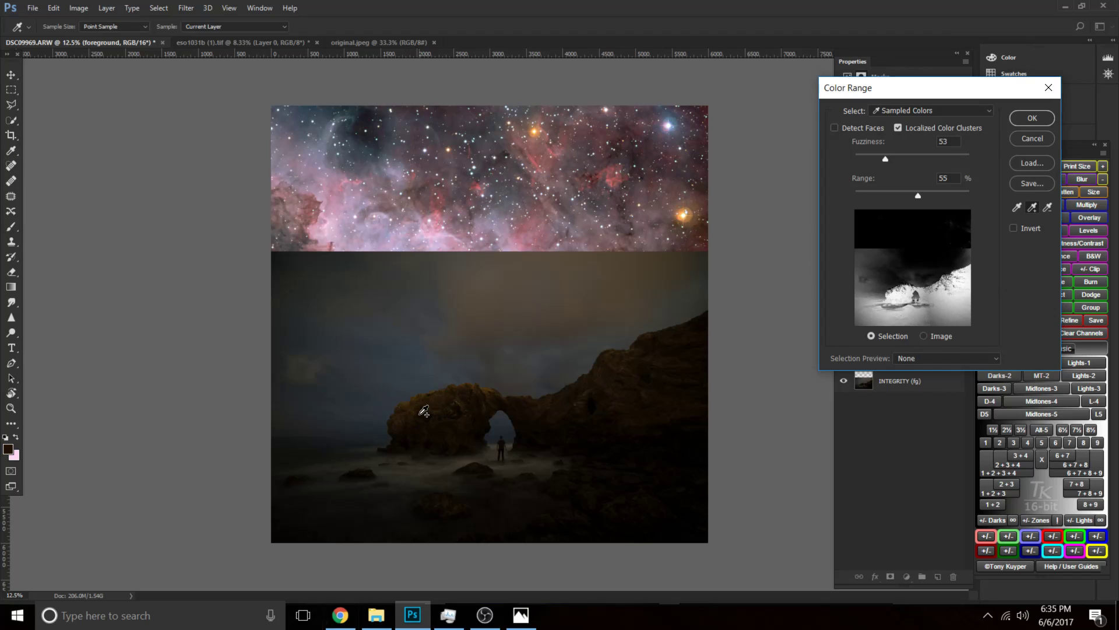
{"action": "left_click", "coordinate": [450, 406]}
{"action": "left_click", "coordinate": [618, 401]}
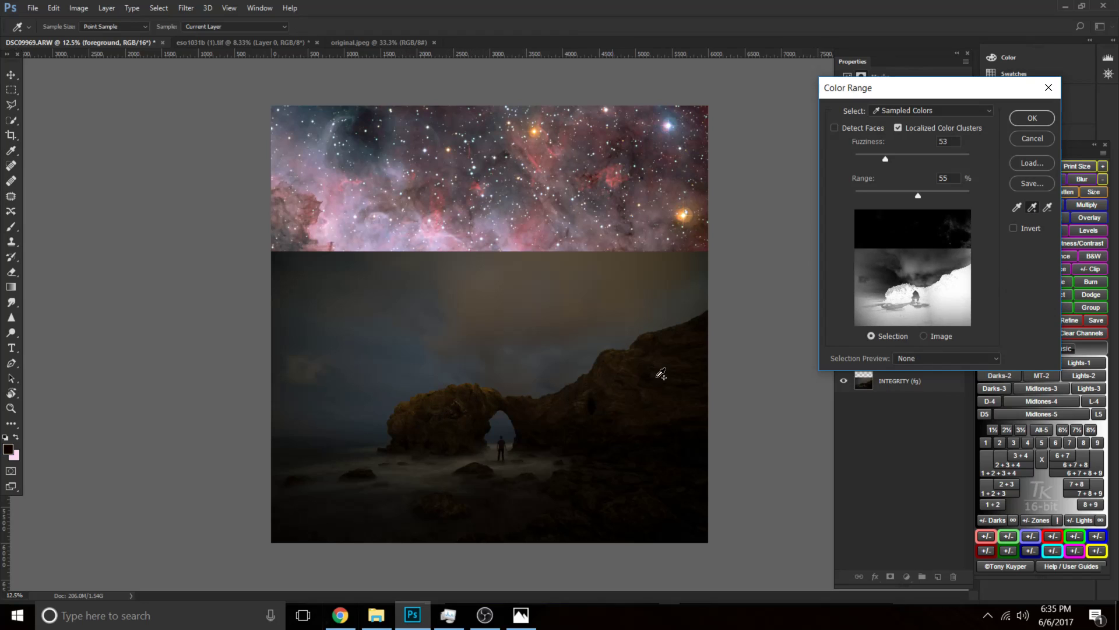
{"action": "mouse_move", "coordinate": [689, 355]}
{"action": "left_mouse_down"}
{"action": "mouse_move", "coordinate": [511, 546]}
{"action": "mouse_move", "coordinate": [449, 499]}
{"action": "mouse_move", "coordinate": [392, 484]}
{"action": "mouse_move", "coordinate": [394, 441]}
{"action": "left_mouse_up"}
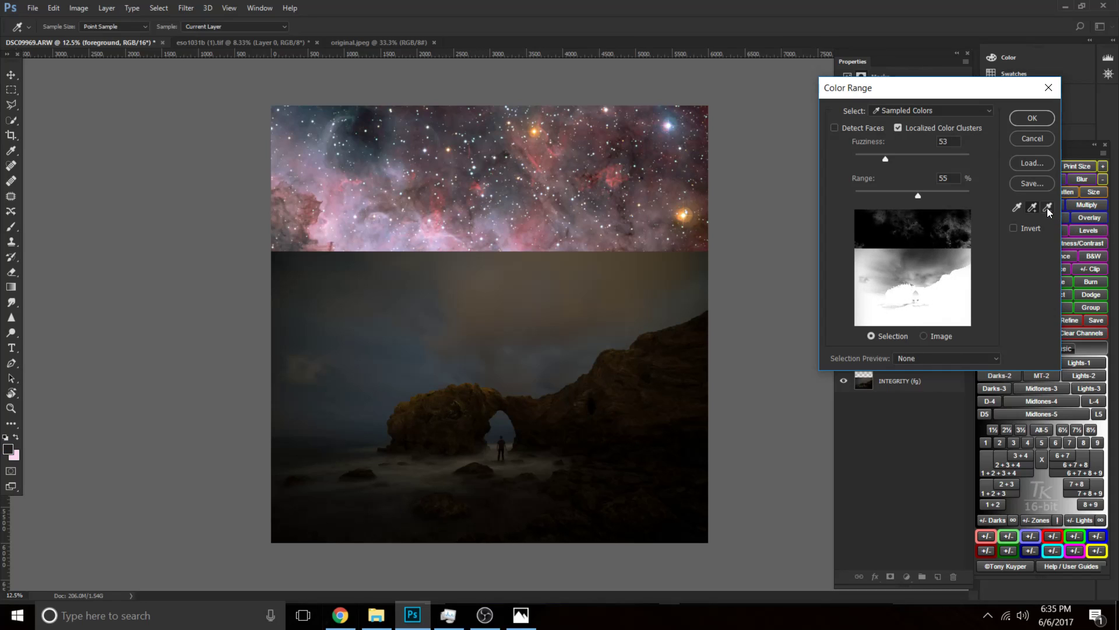
Subtract the cloud and sky tones above the rocks from the color range selection.
{"action": "left_click", "coordinate": [567, 273]}
{"action": "mouse_move", "coordinate": [434, 273]}
{"action": "left_mouse_down"}
{"action": "mouse_move", "coordinate": [335, 303]}
{"action": "mouse_move", "coordinate": [267, 344]}
{"action": "left_mouse_up"}
{"action": "left_click", "coordinate": [395, 344]}
{"action": "mouse_move", "coordinate": [693, 283]}
{"action": "left_mouse_down"}
{"action": "mouse_move", "coordinate": [379, 329]}
{"action": "mouse_move", "coordinate": [300, 371]}
{"action": "mouse_move", "coordinate": [314, 402]}
{"action": "mouse_move", "coordinate": [277, 413]}
{"action": "left_mouse_up"}
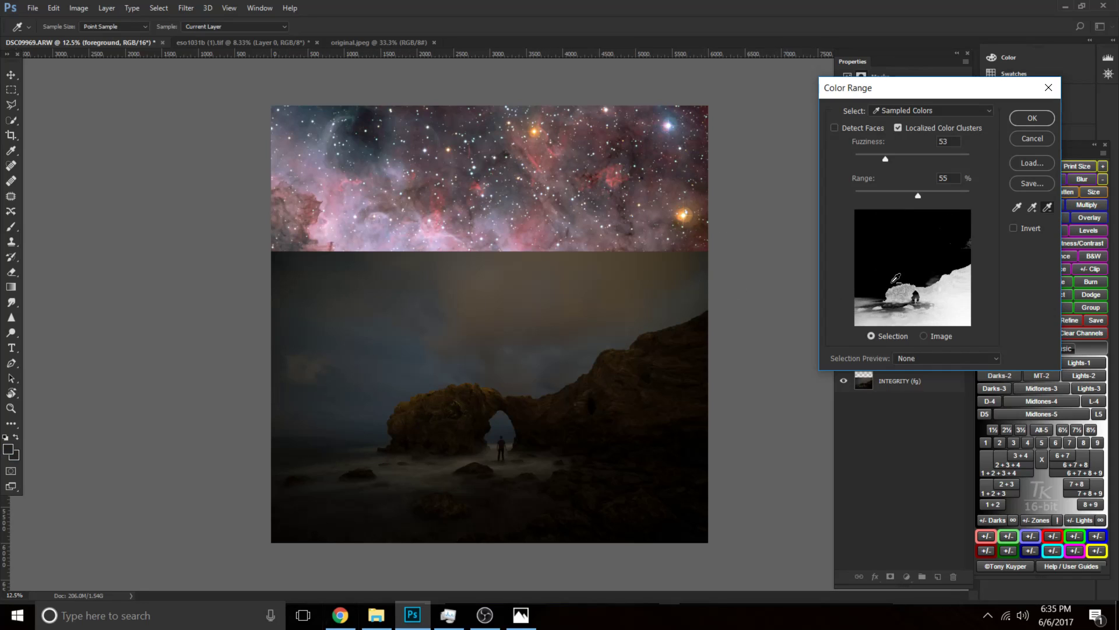
Add the base of the rock arch to the color range and subtract the blue sky above the arch.
{"action": "left_click", "coordinate": [1031, 207]}
{"action": "left_click", "coordinate": [420, 447]}
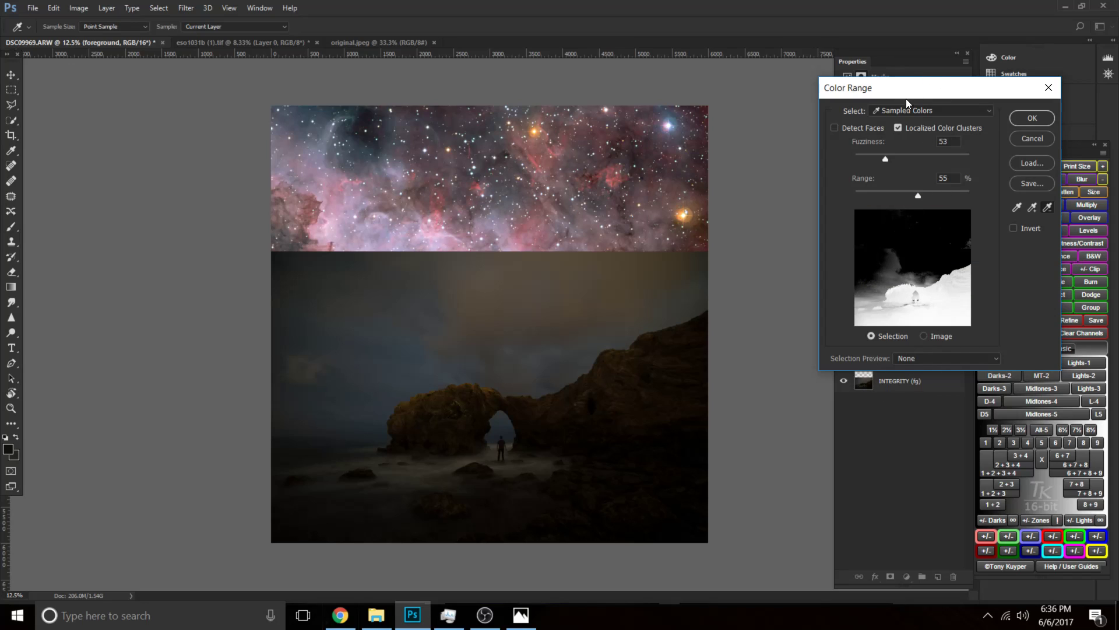
{"action": "left_click_drag", "start_coordinate": [913, 85], "coordinate": [914, 106]}
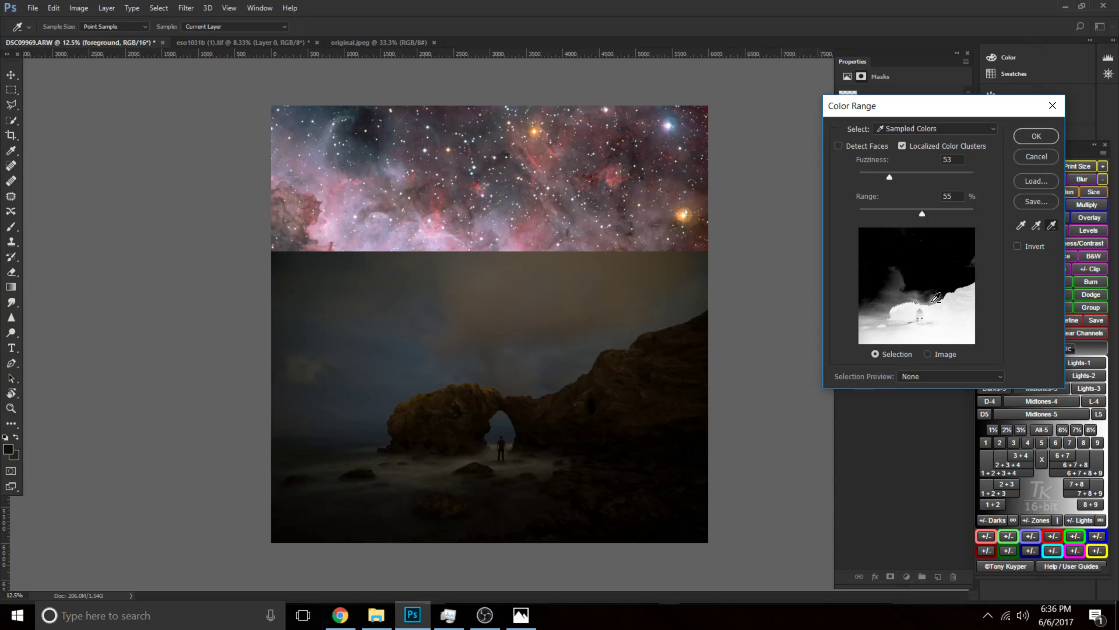
{"action": "left_click", "coordinate": [1050, 226]}
{"action": "left_click", "coordinate": [431, 351]}
Resample the color range from the bright brown cloud alone, lower the fuzziness, and apply the selection.
{"action": "left_click", "coordinate": [1020, 226]}
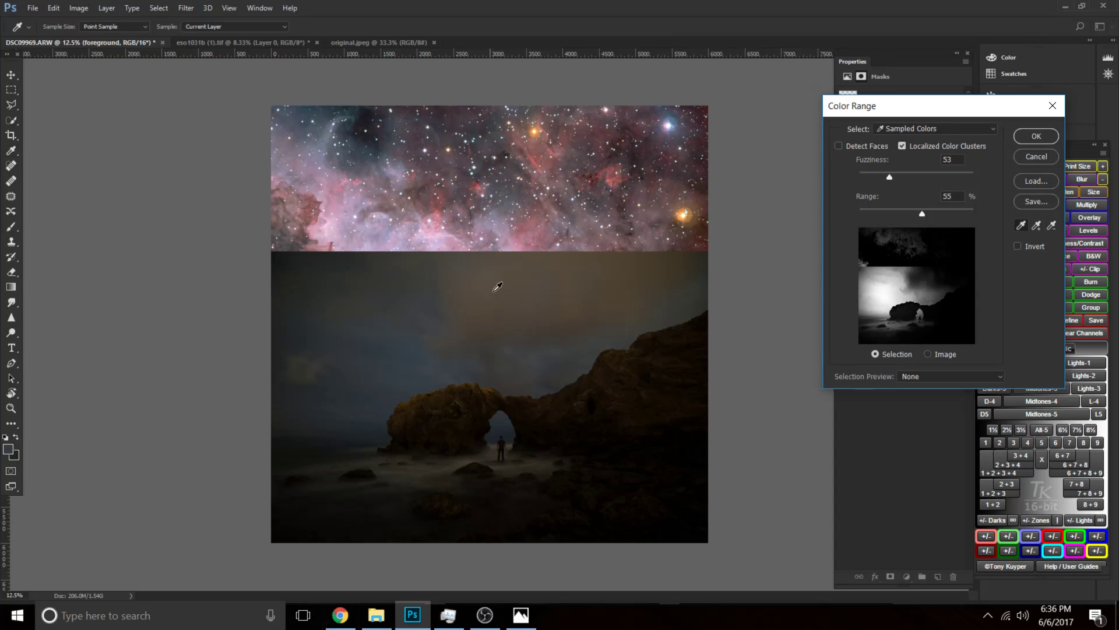
{"action": "left_click", "coordinate": [511, 272]}
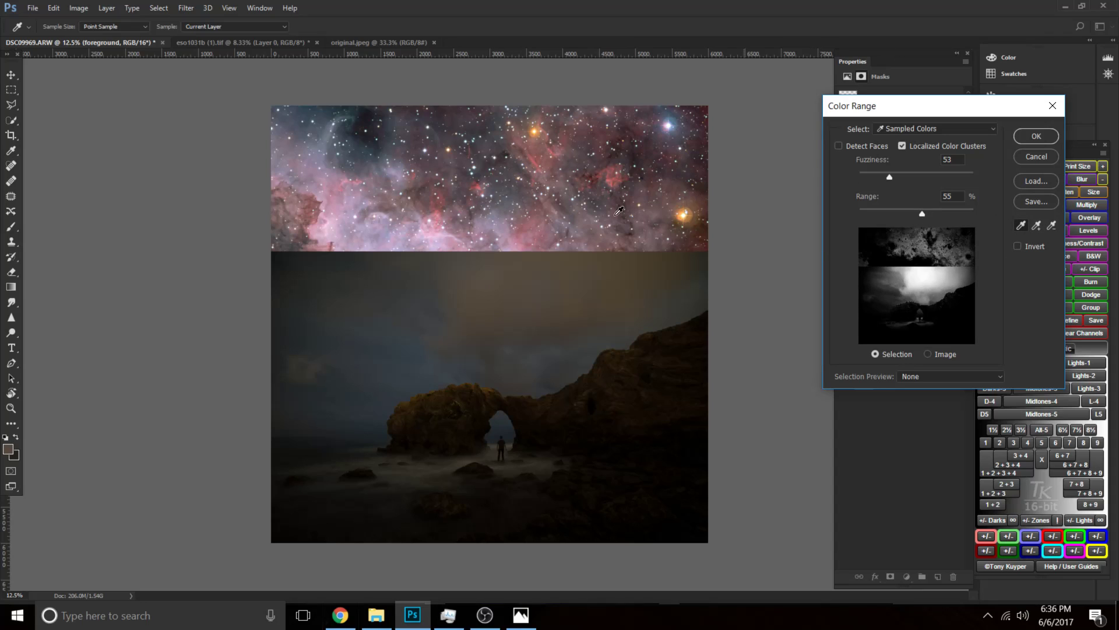
{"action": "left_click_drag", "start_coordinate": [892, 176], "coordinate": [881, 173]}
{"action": "left_click", "coordinate": [1035, 136]}
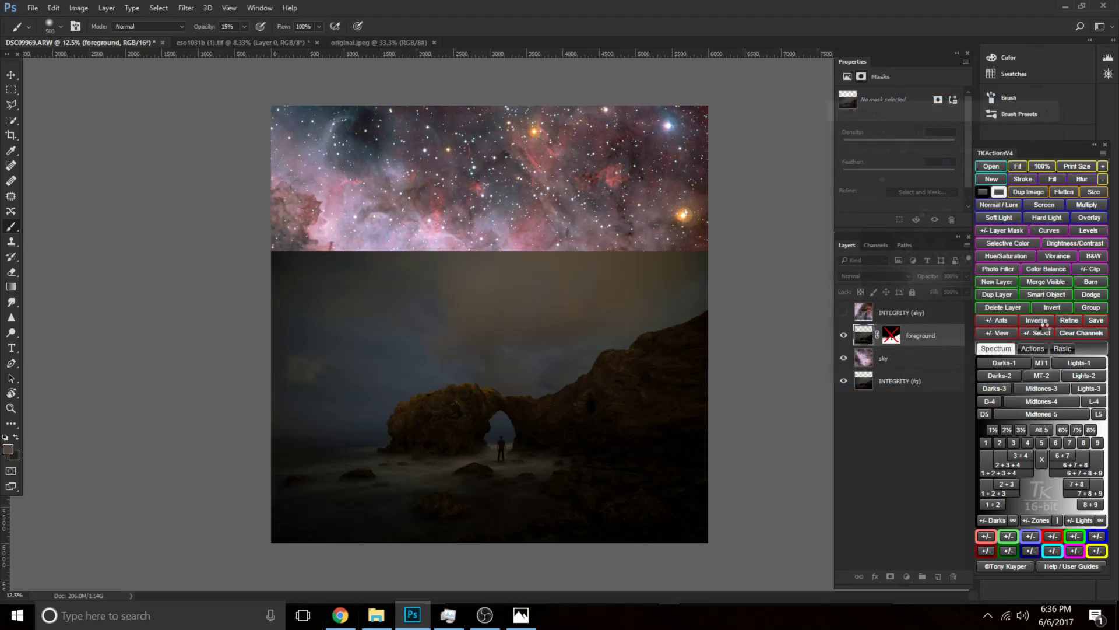
Save the brown cloud selection as a new channel named smoggggg.
{"action": "left_click", "coordinate": [159, 8]}
{"action": "left_click", "coordinate": [216, 313]}
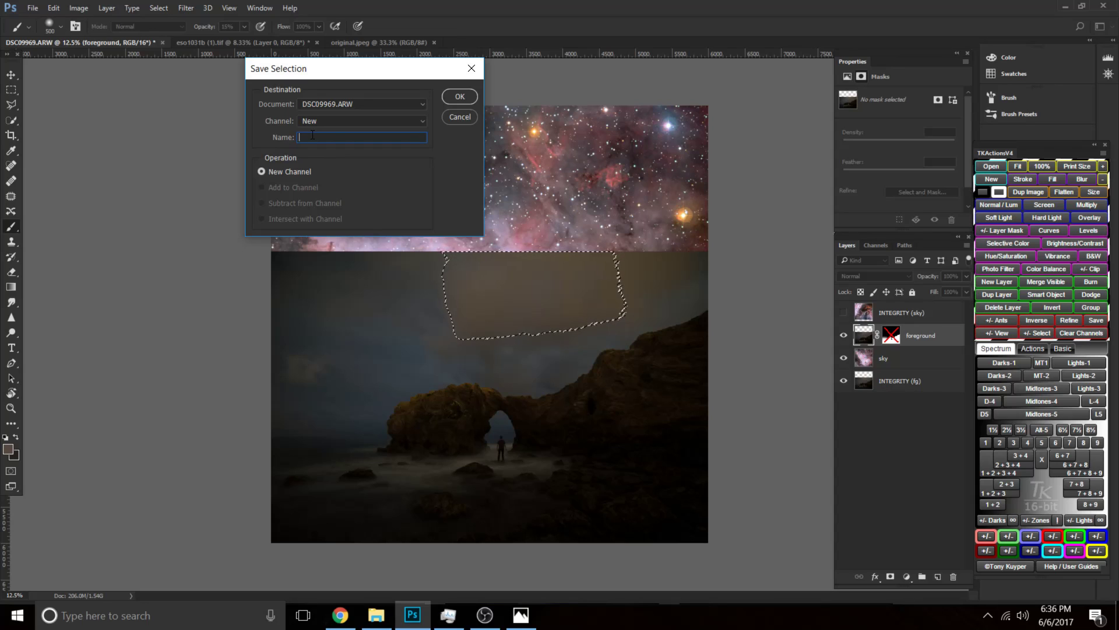
{"action": "type", "text": "smoggggg"}
{"action": "key", "text": "Return"}
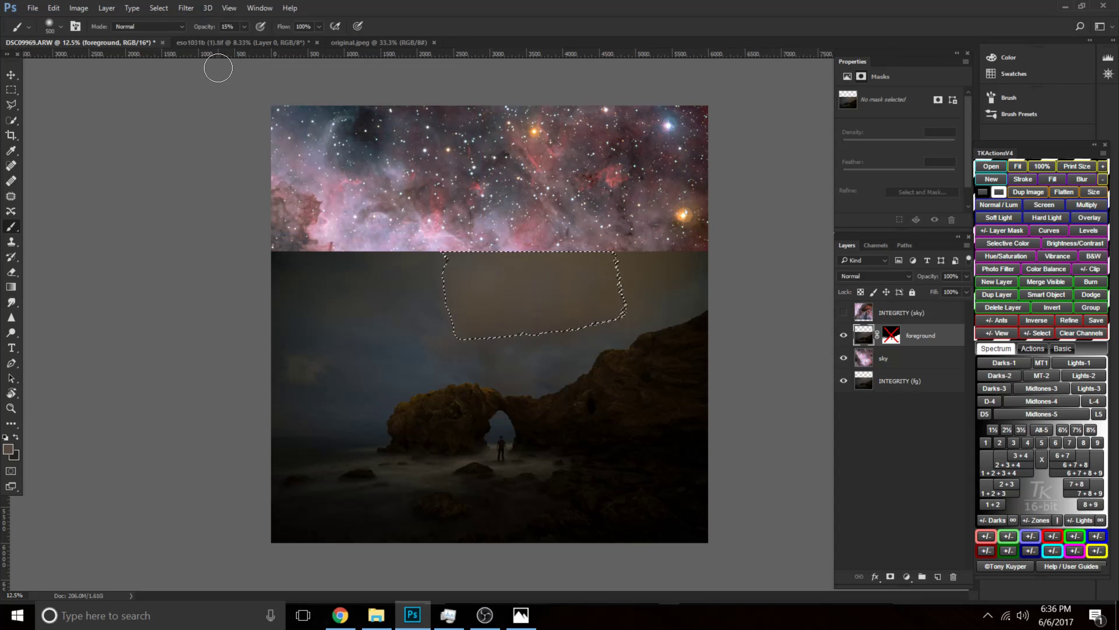
Hide the selection edges around the brown cloud while keeping the selection active.
{"action": "left_click", "coordinate": [229, 7]}
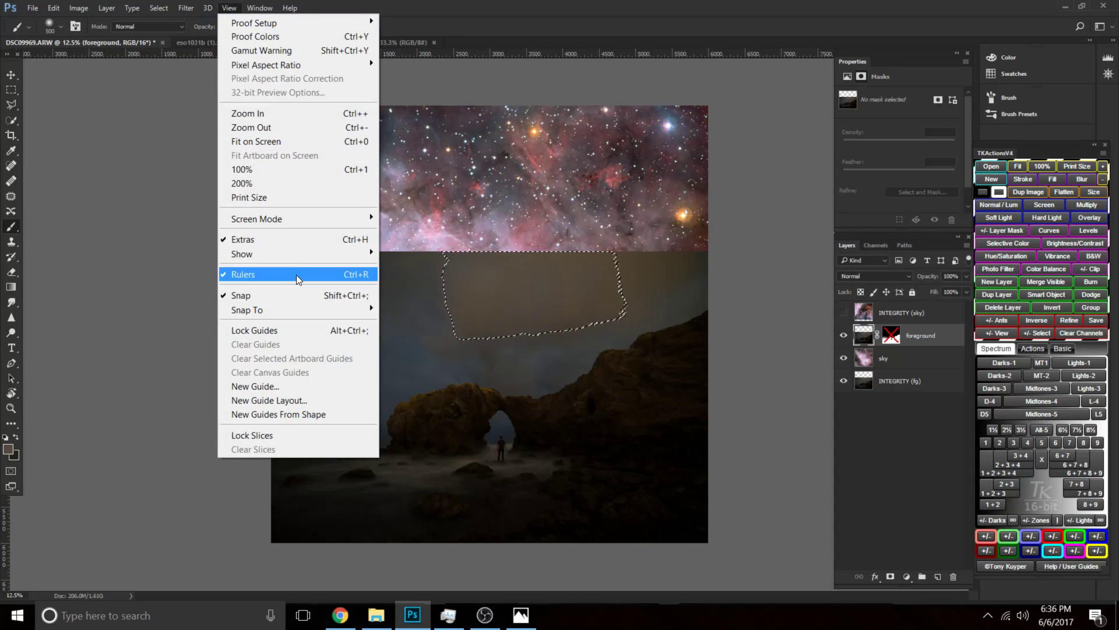
{"action": "mouse_move", "coordinate": [299, 259]}
{"action": "left_click", "coordinate": [450, 269]}
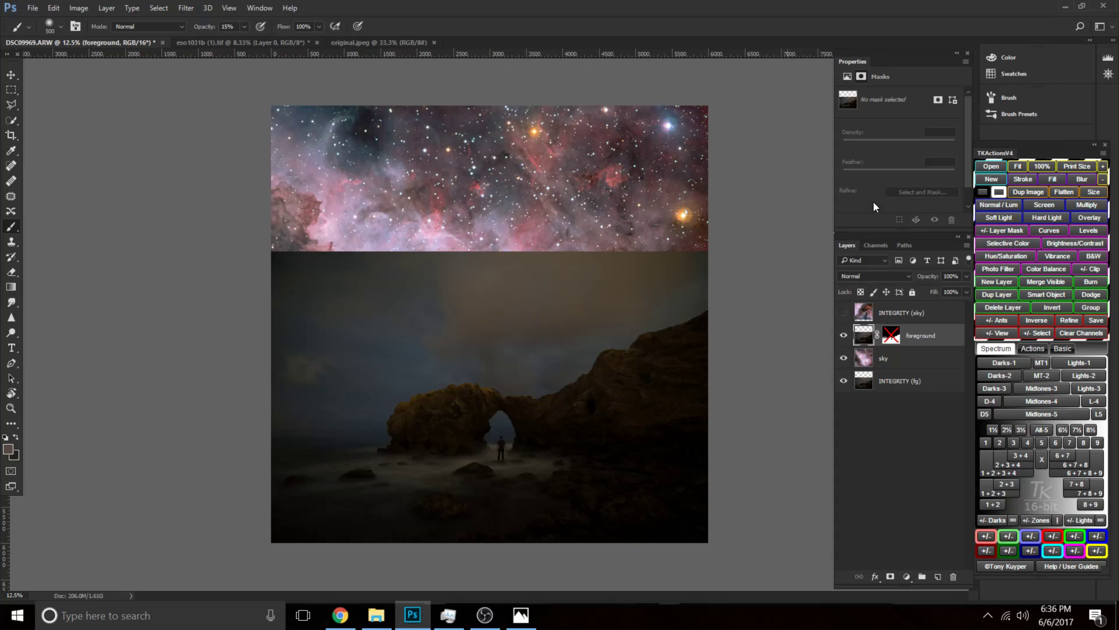
Enlarge the brush, re-enable the foreground layer's mask and make the mask the painting target.
{"action": "key", "text": "bracketright"}
{"action": "key", "text": "bracketright"}
{"action": "key", "text": "bracketright"}
{"action": "key", "text": "bracketright"}
{"action": "key", "text": "bracketright"}
{"action": "key", "text": "bracketright"}
{"action": "key", "text": "bracketright"}
{"action": "key", "text": "ctrl+plus"}
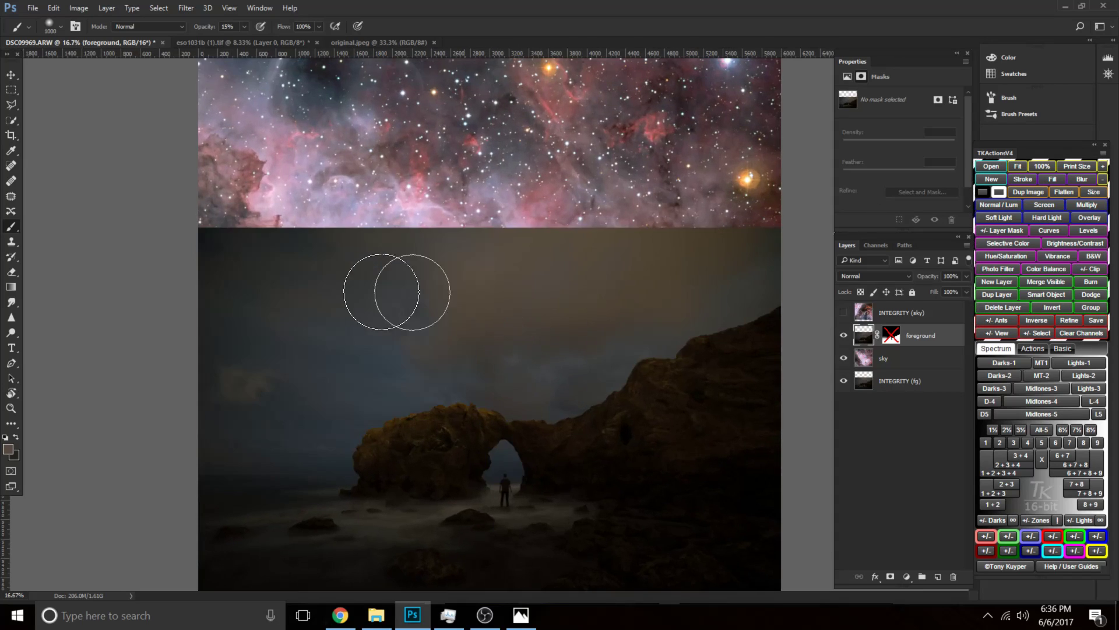
{"action": "left_click", "coordinate": [890, 333], "text": "shift"}
{"action": "left_click", "coordinate": [896, 338]}
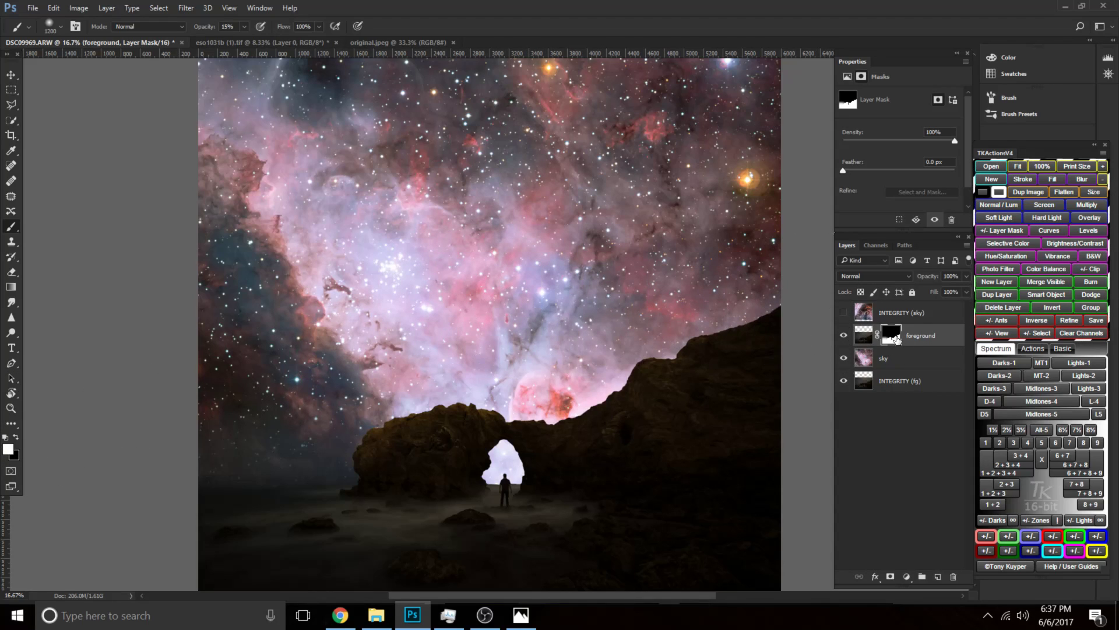
Try revealing the cloud with a 40% opacity white stroke on the foreground mask, then undo the stroke.
{"action": "key", "text": "4"}
{"action": "key", "text": "bracketright"}
{"action": "key", "text": "bracketright"}
{"action": "key", "text": "bracketright"}
{"action": "mouse_move", "coordinate": [512, 262]}
{"action": "left_mouse_down"}
{"action": "mouse_move", "coordinate": [436, 292]}
{"action": "mouse_move", "coordinate": [546, 279]}
{"action": "mouse_move", "coordinate": [466, 299]}
{"action": "mouse_move", "coordinate": [695, 259]}
{"action": "mouse_move", "coordinate": [416, 307]}
{"action": "mouse_move", "coordinate": [350, 307]}
{"action": "mouse_move", "coordinate": [423, 298]}
{"action": "mouse_move", "coordinate": [342, 319]}
{"action": "mouse_move", "coordinate": [449, 328]}
{"action": "mouse_move", "coordinate": [492, 314]}
{"action": "mouse_move", "coordinate": [563, 328]}
{"action": "left_mouse_up"}
{"action": "key", "text": "ctrl+z"}
Paint white on the foreground mask at 100% opacity to reveal the brown cloud across the middle of the nebula.
{"action": "key", "text": "0"}
{"action": "key", "text": "bracketright"}
{"action": "key", "text": "bracketright"}
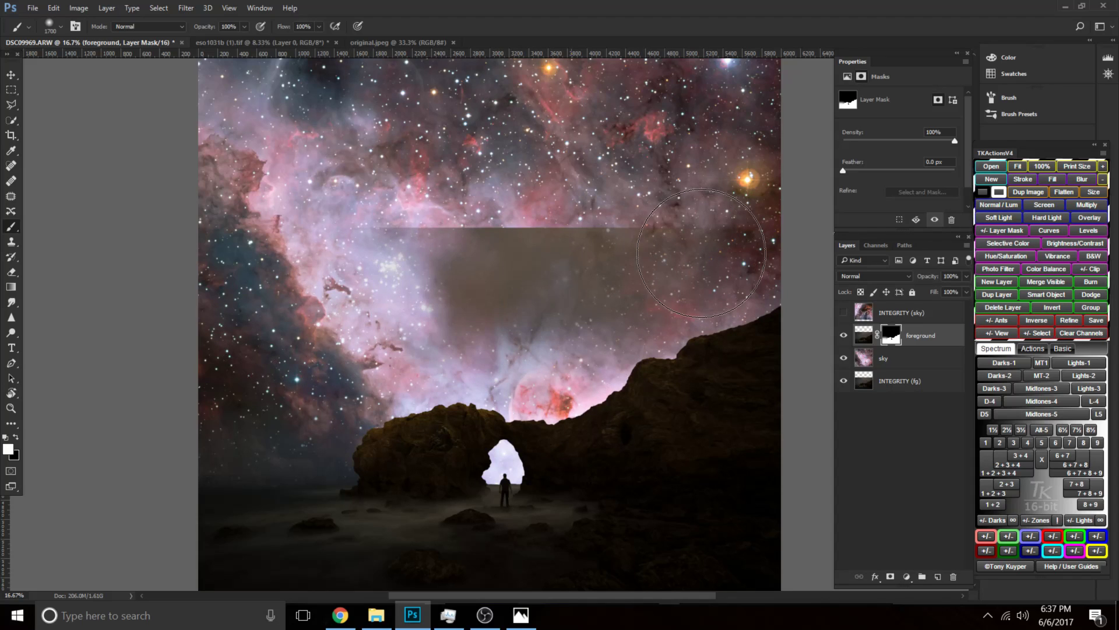
{"action": "key", "text": "bracketleft"}
{"action": "key", "text": "bracketleft"}
{"action": "key", "text": "bracketleft"}
{"action": "key", "text": "bracketleft"}
{"action": "key", "text": "bracketleft"}
{"action": "mouse_move", "coordinate": [595, 245]}
{"action": "left_mouse_down"}
{"action": "mouse_move", "coordinate": [535, 288]}
{"action": "mouse_move", "coordinate": [655, 267]}
{"action": "mouse_move", "coordinate": [586, 253]}
{"action": "mouse_move", "coordinate": [688, 251]}
{"action": "mouse_move", "coordinate": [492, 298]}
{"action": "mouse_move", "coordinate": [444, 276]}
{"action": "mouse_move", "coordinate": [531, 332]}
{"action": "mouse_move", "coordinate": [387, 320]}
{"action": "mouse_move", "coordinate": [548, 286]}
{"action": "mouse_move", "coordinate": [457, 290]}
{"action": "left_mouse_up"}
Paint black on the foreground mask with a smaller brush to hide the revealed cloud's hard upper edge and trim its borders.
{"action": "key", "text": "x"}
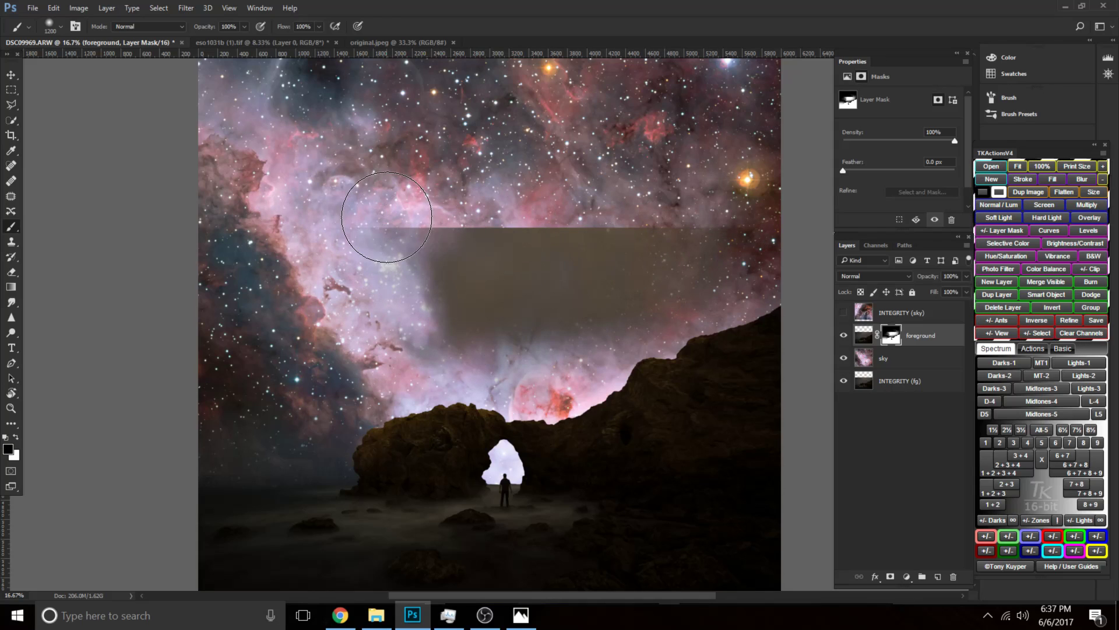
{"action": "left_click_drag", "start_coordinate": [359, 221], "coordinate": [580, 192]}
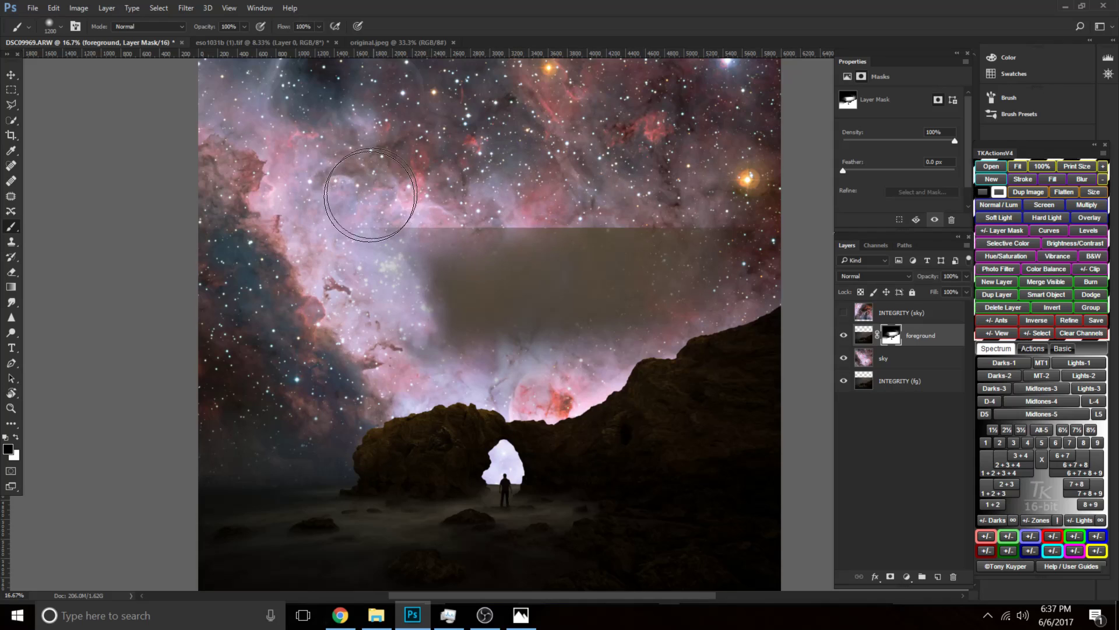
{"action": "key", "text": "0"}
{"action": "key", "text": "bracketleft"}
{"action": "key", "text": "bracketleft"}
{"action": "key", "text": "bracketleft"}
{"action": "mouse_move", "coordinate": [371, 221]}
{"action": "left_mouse_down"}
{"action": "mouse_move", "coordinate": [621, 201]}
{"action": "mouse_move", "coordinate": [690, 201]}
{"action": "mouse_move", "coordinate": [579, 220]}
{"action": "mouse_move", "coordinate": [714, 204]}
{"action": "left_mouse_up"}
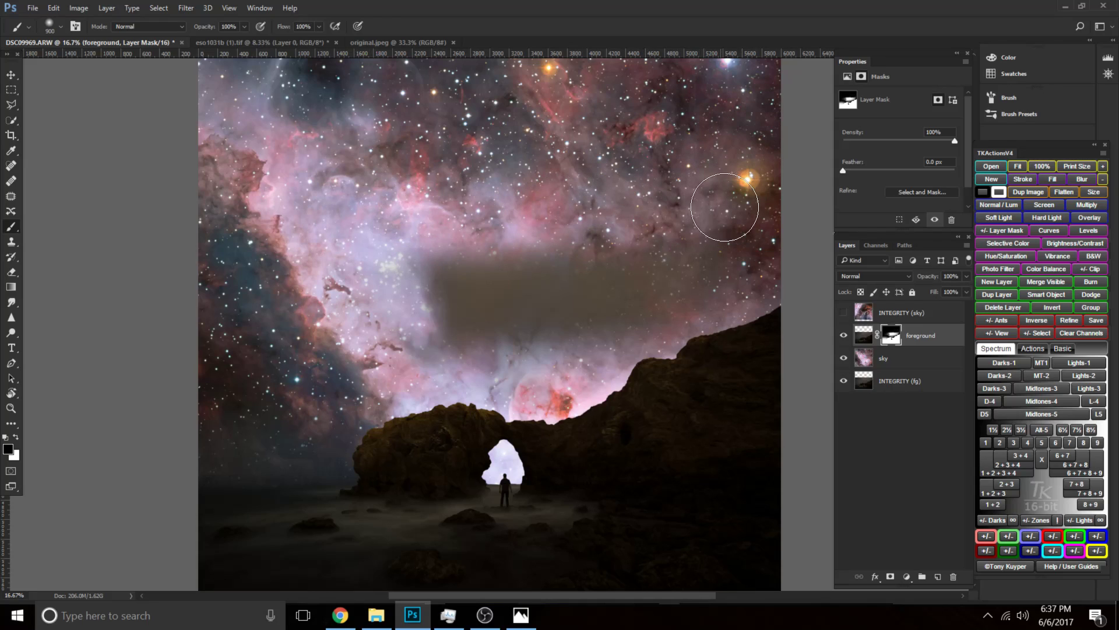
{"action": "mouse_move", "coordinate": [375, 225]}
{"action": "left_mouse_down"}
{"action": "mouse_move", "coordinate": [435, 247]}
{"action": "mouse_move", "coordinate": [445, 192]}
{"action": "left_mouse_up"}
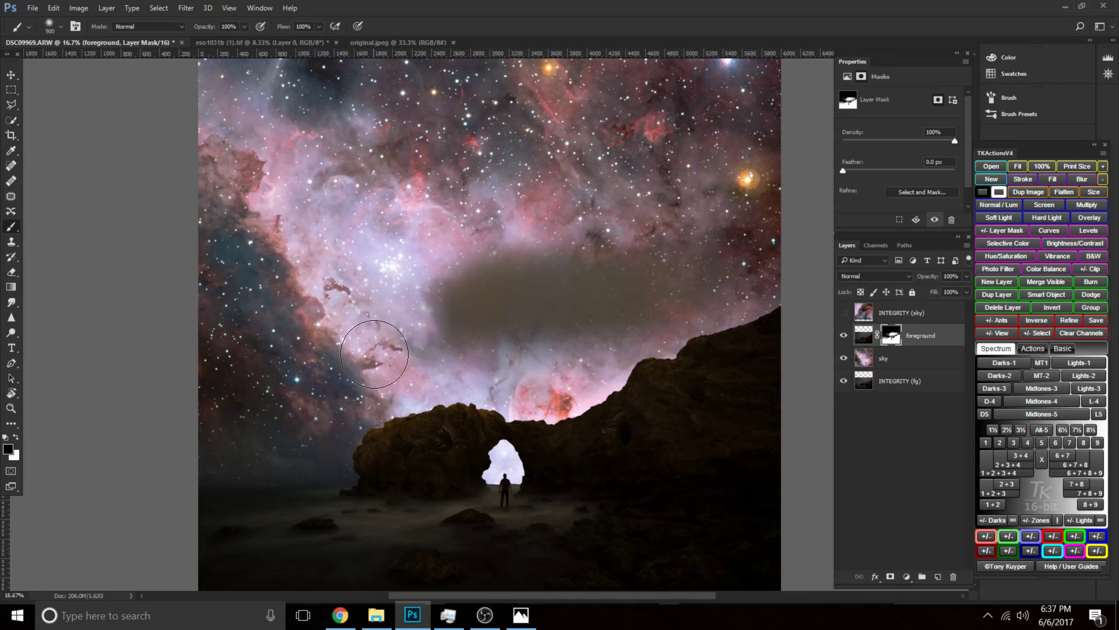
{"action": "key", "text": "x"}
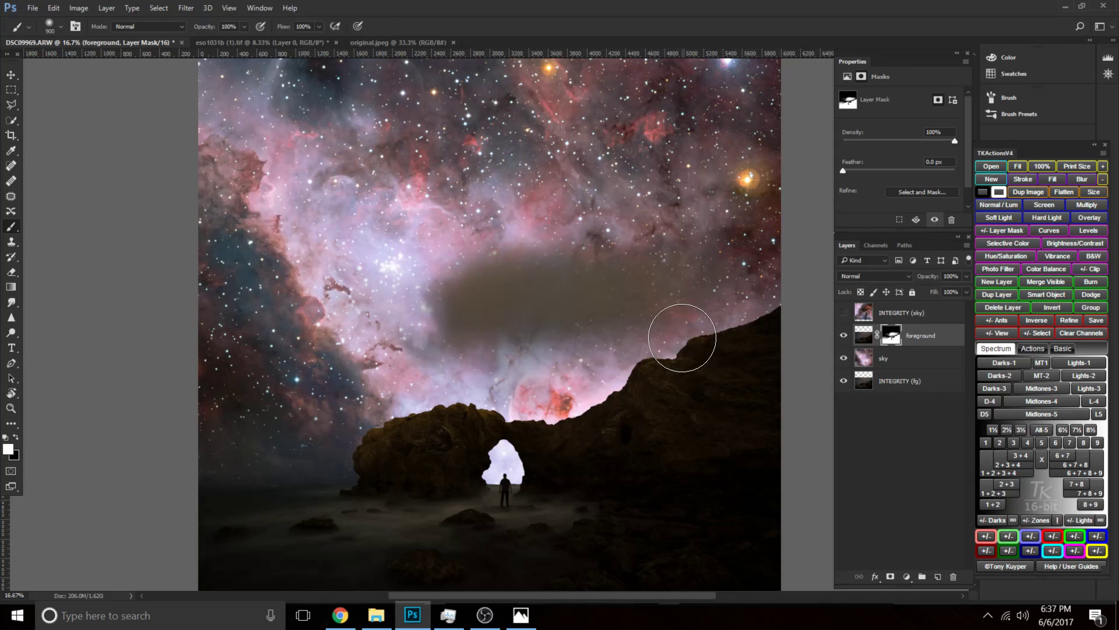
{"action": "scroll", "coordinate": [653, 308], "scroll_direction": "down", "scroll_amount": 1}
{"action": "key", "text": "x"}
{"action": "mouse_move", "coordinate": [645, 275]}
{"action": "left_mouse_down"}
{"action": "mouse_move", "coordinate": [410, 287]}
{"action": "mouse_move", "coordinate": [492, 288]}
{"action": "mouse_move", "coordinate": [610, 257]}
{"action": "mouse_move", "coordinate": [675, 279]}
{"action": "mouse_move", "coordinate": [627, 312]}
{"action": "mouse_move", "coordinate": [406, 362]}
{"action": "mouse_move", "coordinate": [667, 286]}
{"action": "mouse_move", "coordinate": [396, 307]}
{"action": "left_mouse_up"}
Undo all the cloud brush strokes on the foreground mask and reduce the brush size to 700.
{"action": "key", "text": "ctrl+alt+z"}
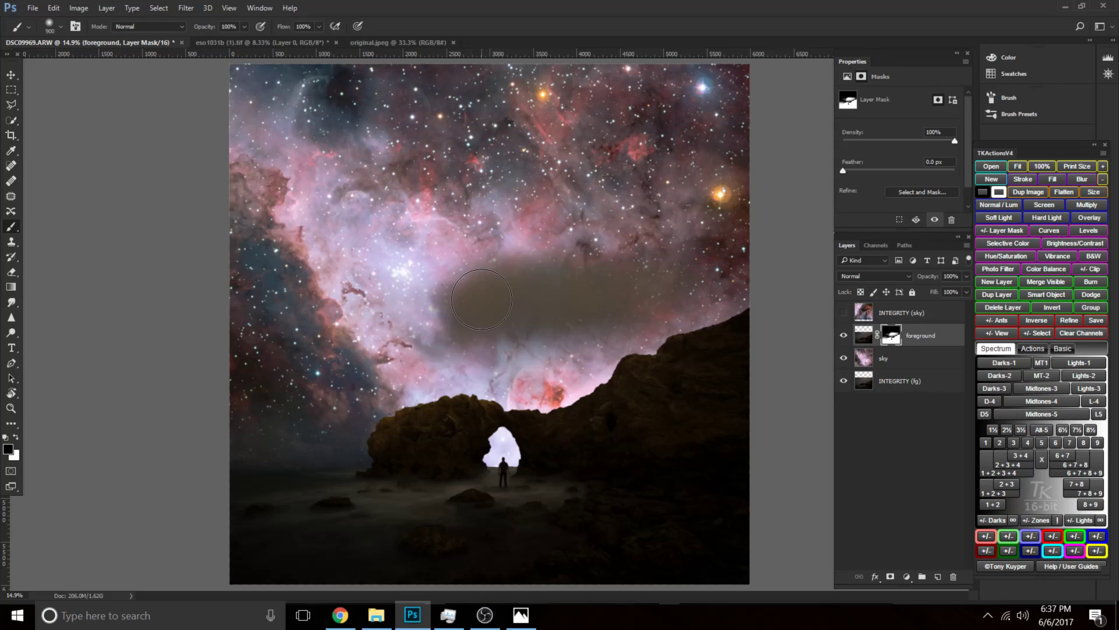
{"action": "key", "text": "ctrl+alt+z"}
{"action": "key", "text": "ctrl+alt+z"}
{"action": "key", "text": "ctrl+alt+z"}
{"action": "key", "text": "ctrl+alt+z"}
{"action": "key", "text": "ctrl+alt+z"}
{"action": "key", "text": "ctrl+alt+z"}
{"action": "key", "text": "ctrl+alt+z"}
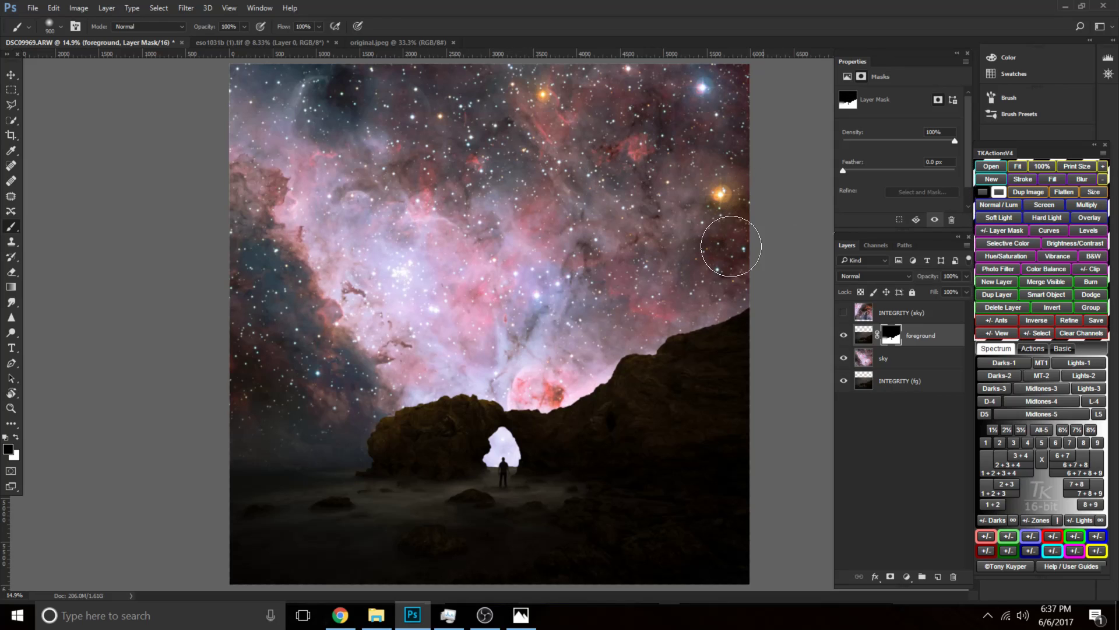
{"action": "key", "text": "bracketleft"}
{"action": "key", "text": "bracketleft"}
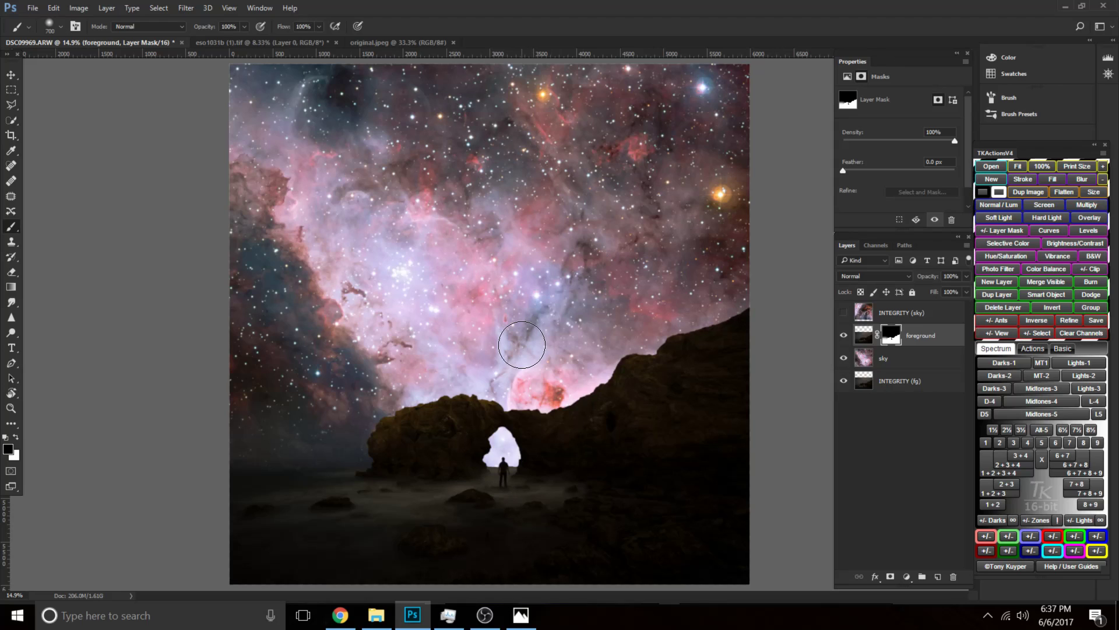
Create a new layer group directly above the foreground layer.
{"action": "left_click", "coordinate": [893, 314]}
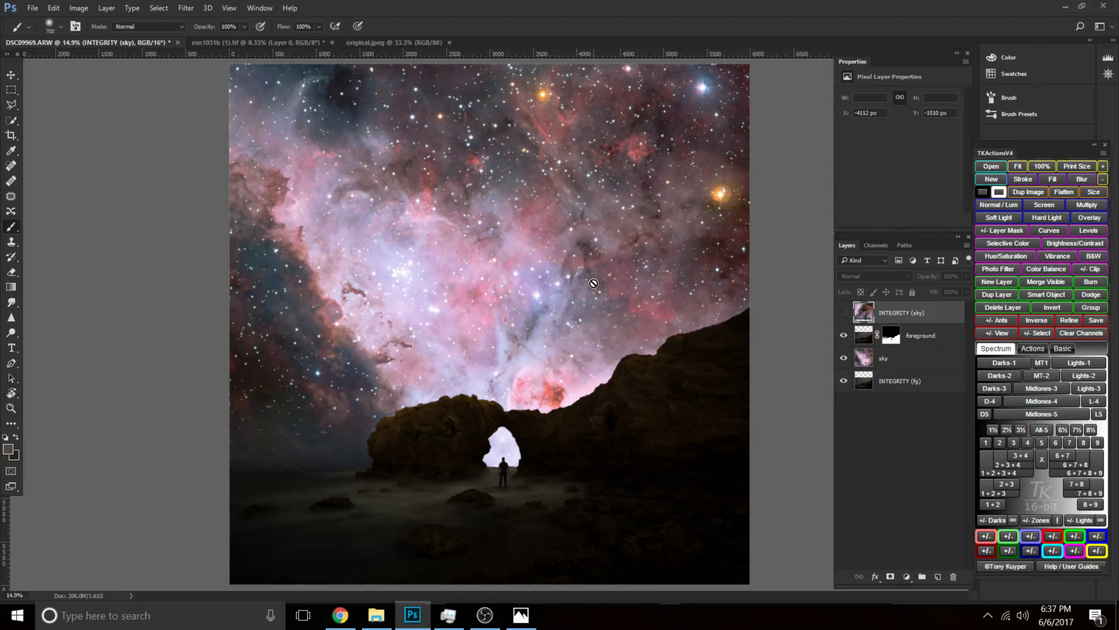
{"action": "left_click", "coordinate": [912, 337]}
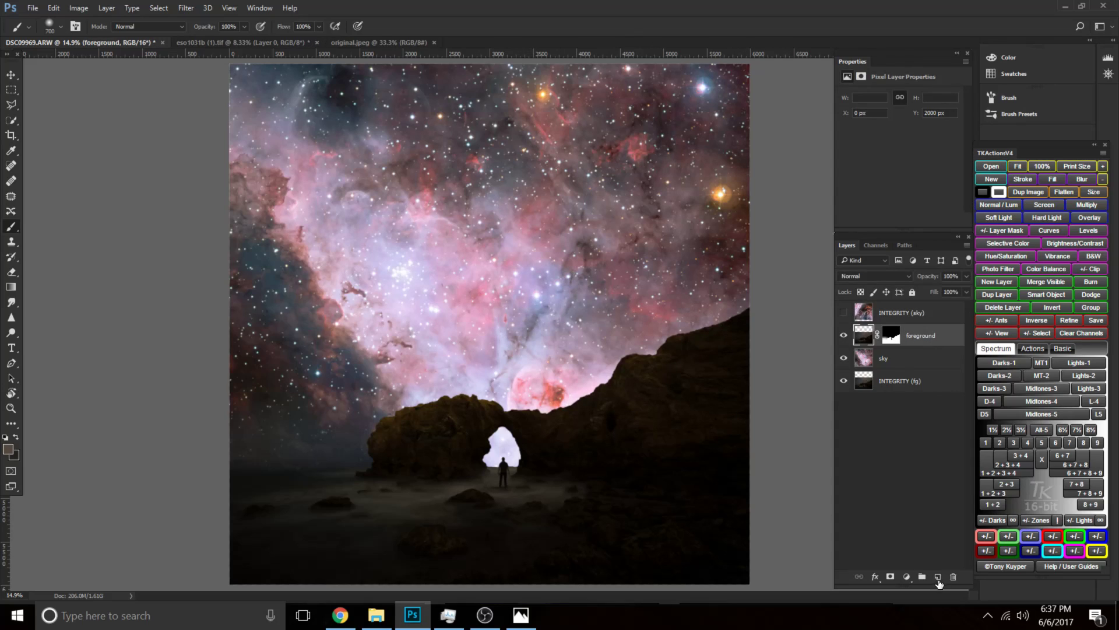
{"action": "left_click", "coordinate": [922, 577]}
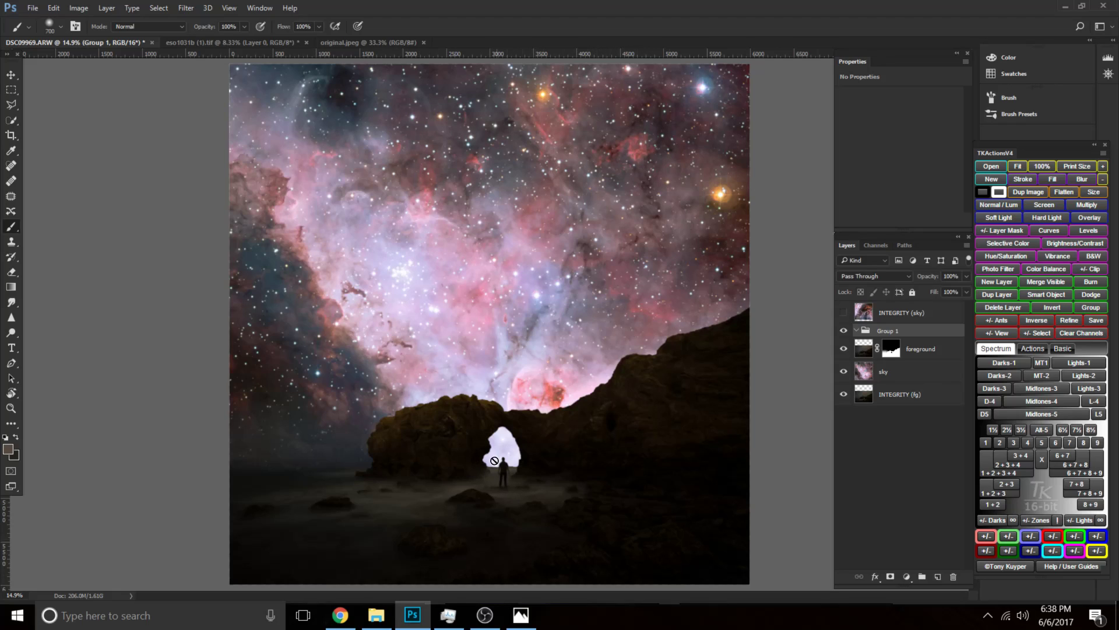
{"action": "left_click", "coordinate": [891, 350]}
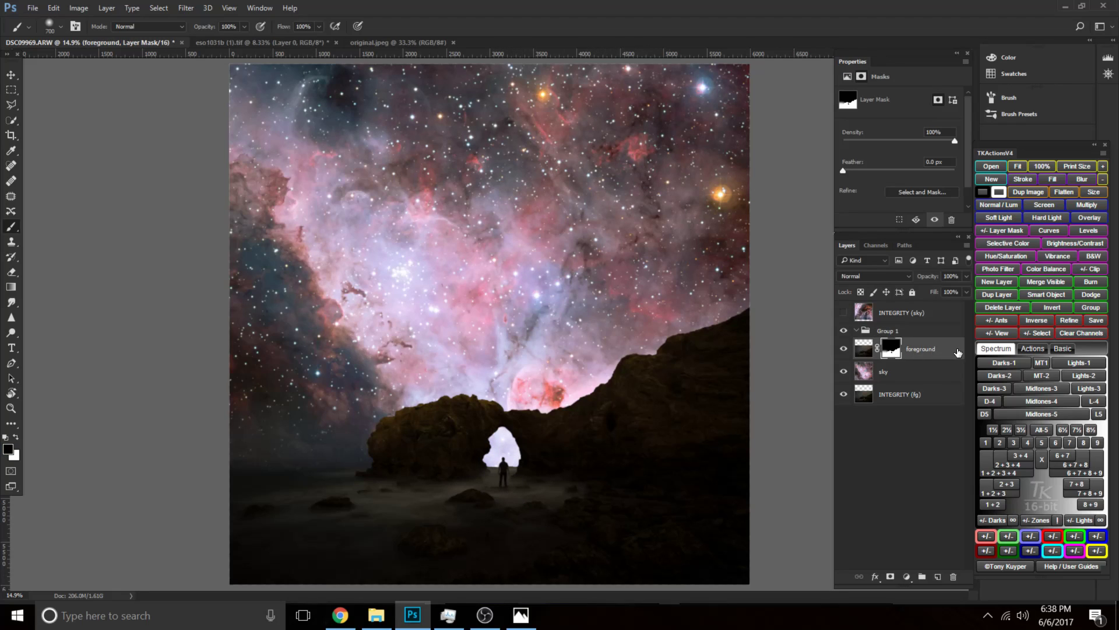
{"action": "left_click", "coordinate": [882, 331]}
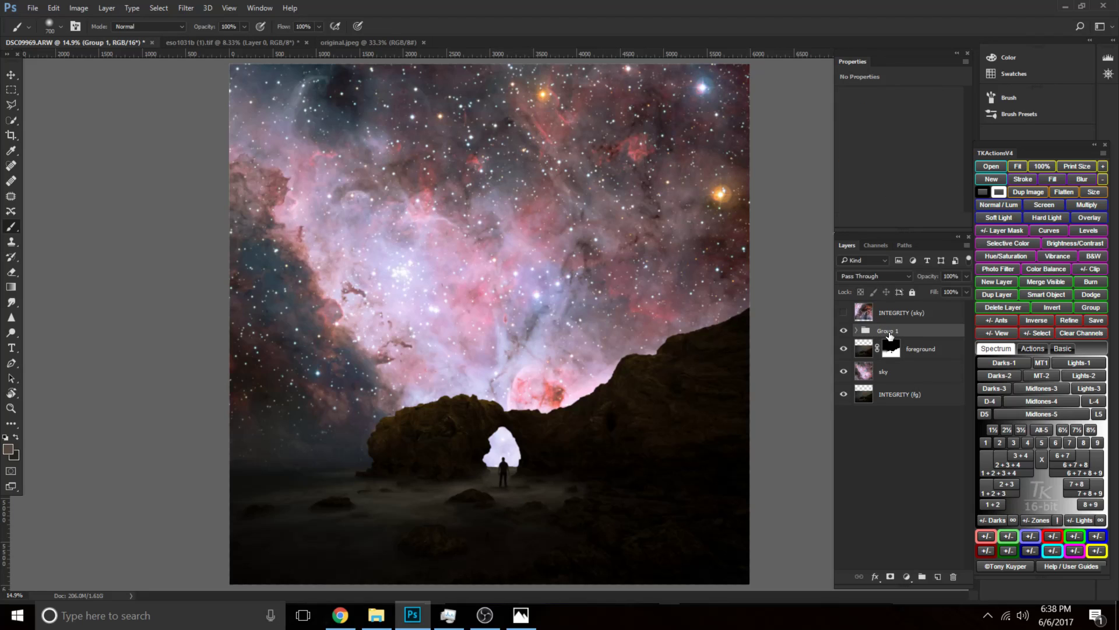
Rename the new layer group as lightttt.
{"action": "double_click", "coordinate": [886, 332]}
{"action": "left_click", "coordinate": [886, 330]}
{"action": "type", "text": "lighttt"}
{"action": "key", "text": "Return"}
{"action": "double_click", "coordinate": [886, 331]}
{"action": "key", "text": "BackSpace"}
{"action": "key", "text": "Return"}
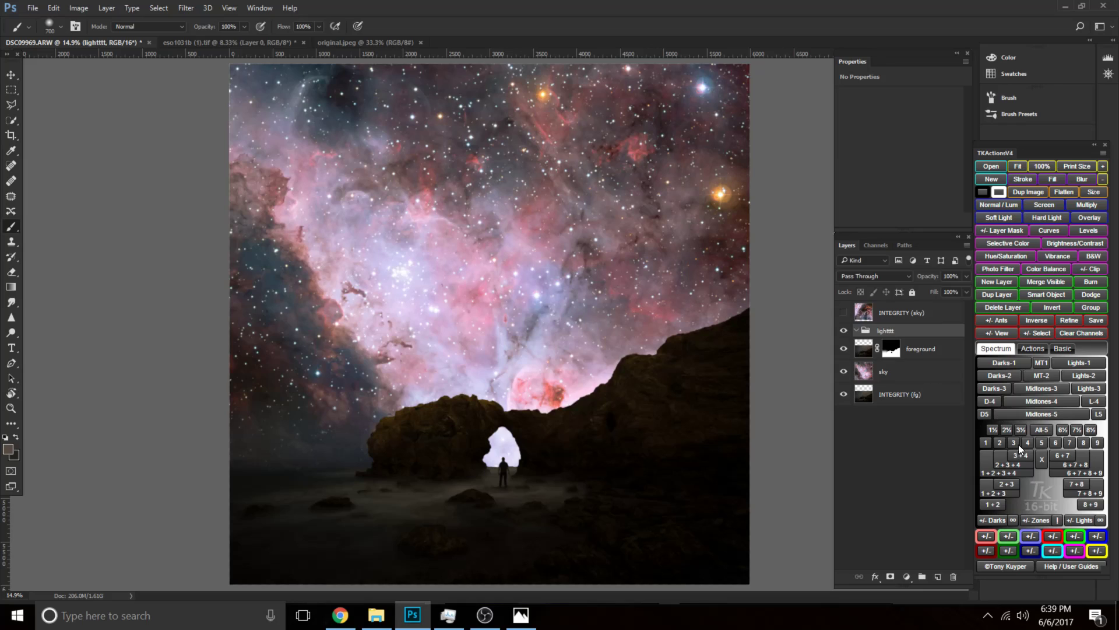
Add three empty layers inside the lightttt group and set the lowest one's blend mode to Hard Light.
{"action": "left_click", "coordinate": [938, 576]}
{"action": "left_click", "coordinate": [938, 576]}
{"action": "left_click", "coordinate": [938, 576]}
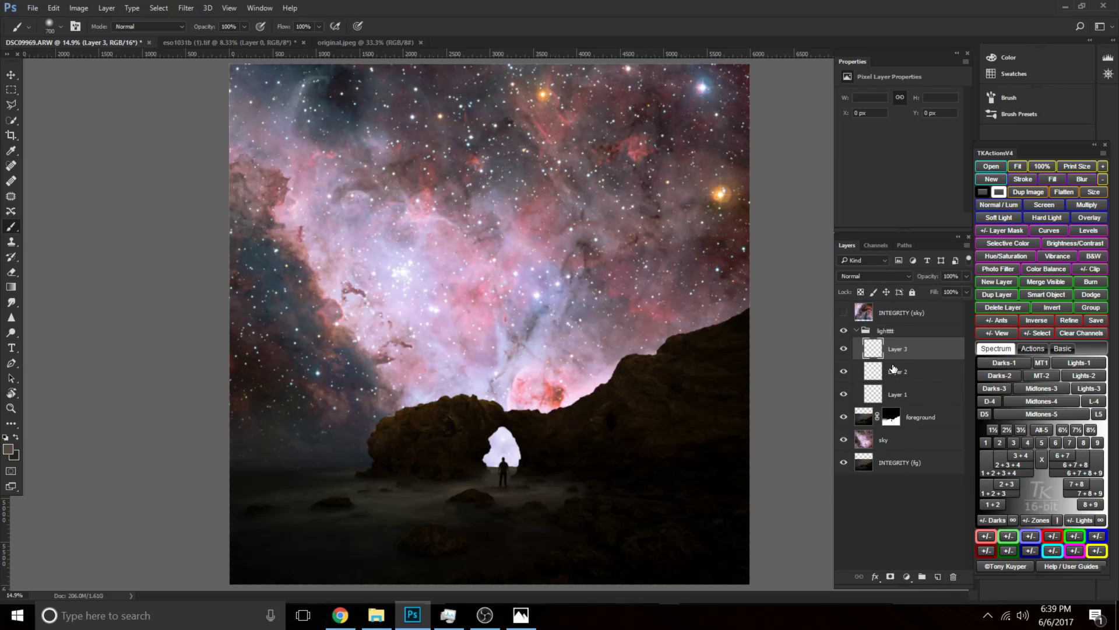
{"action": "left_click", "coordinate": [885, 397]}
{"action": "left_click", "coordinate": [878, 275]}
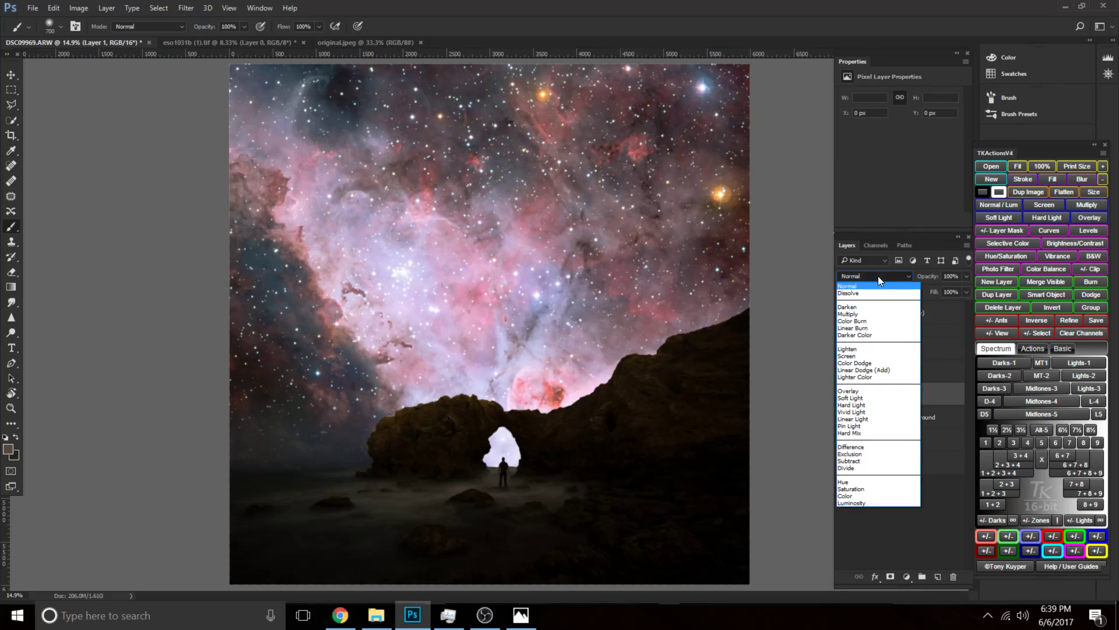
{"action": "left_click", "coordinate": [869, 405]}
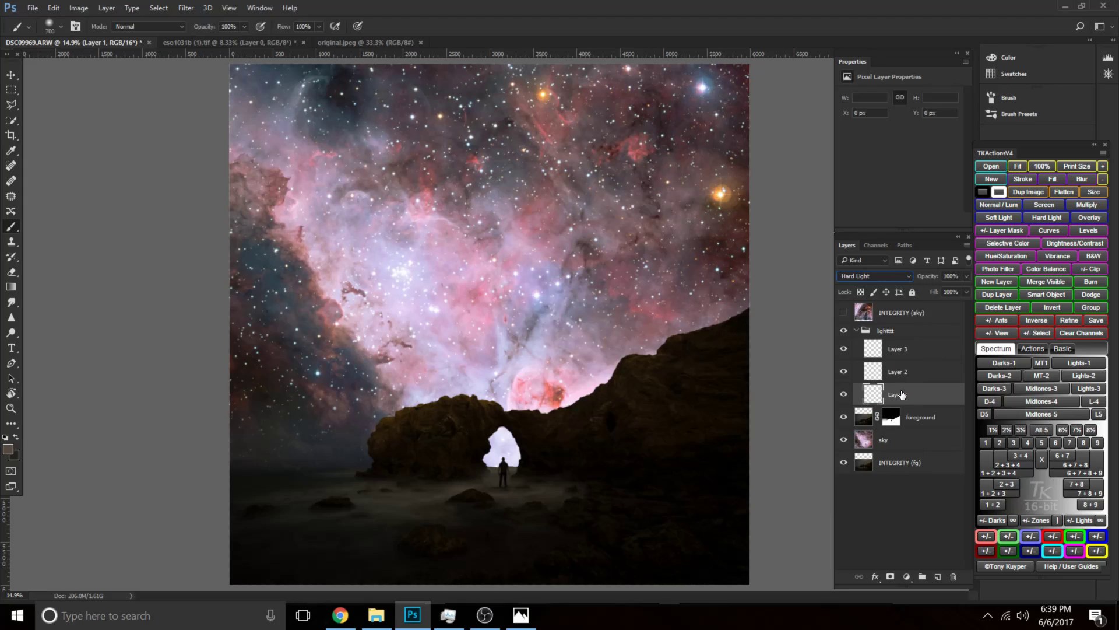
Set the middle empty layer's blend mode to Overlay and delete the topmost empty layer in the group.
{"action": "left_click", "coordinate": [907, 369]}
{"action": "left_click", "coordinate": [874, 276]}
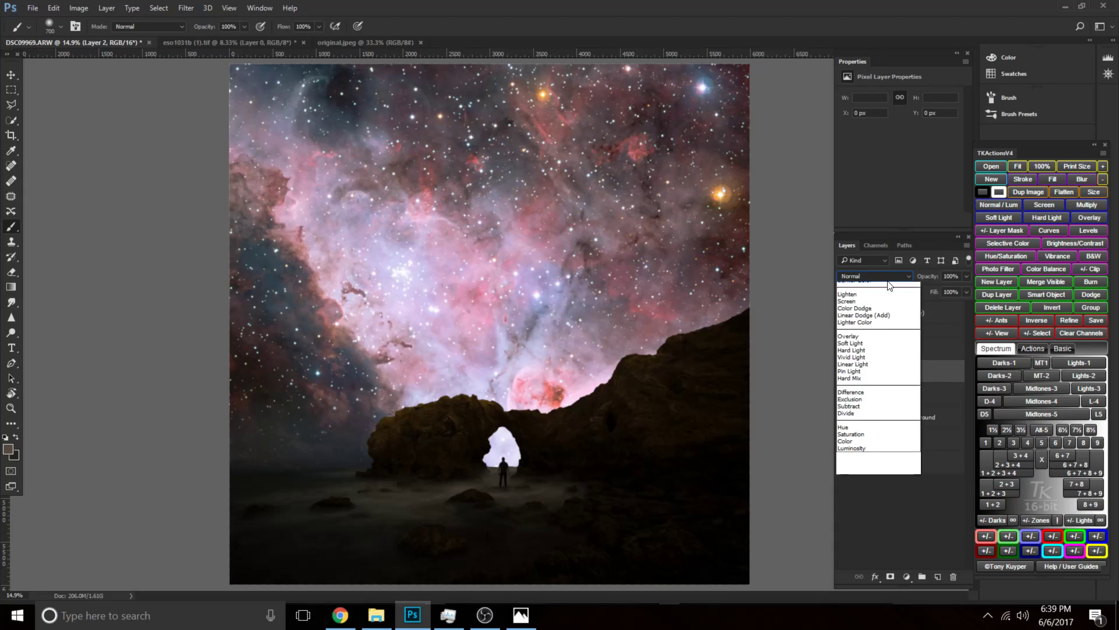
{"action": "left_click", "coordinate": [877, 398]}
{"action": "left_click", "coordinate": [896, 350]}
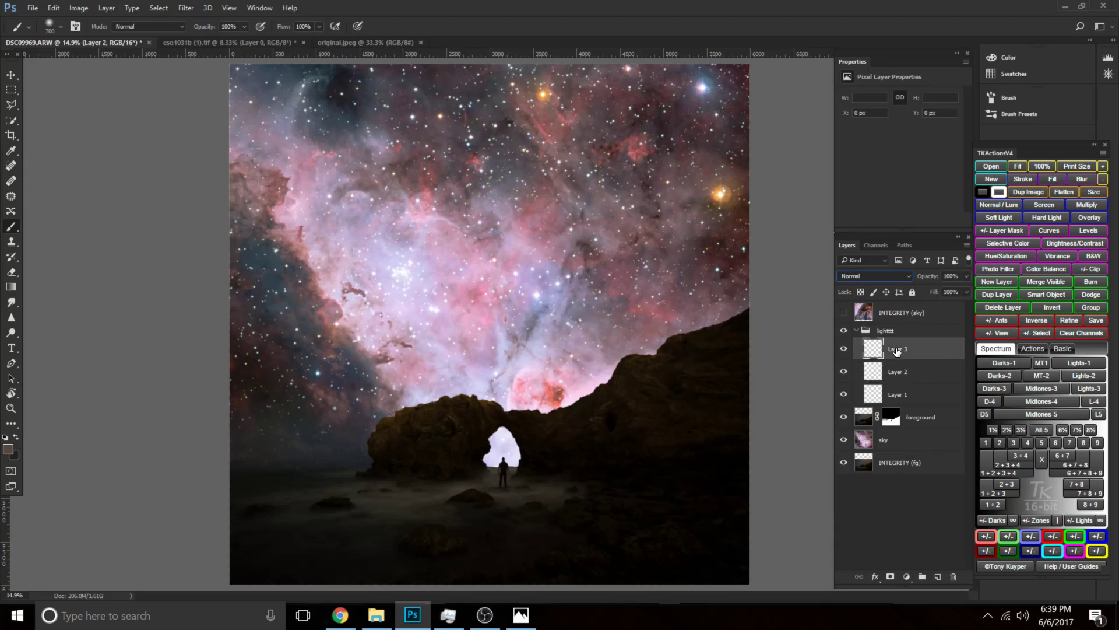
{"action": "left_click_drag", "start_coordinate": [907, 352], "coordinate": [954, 576]}
Rename the Hard Light layer as light source and the Overlay layer as edit light.
{"action": "double_click", "coordinate": [895, 373]}
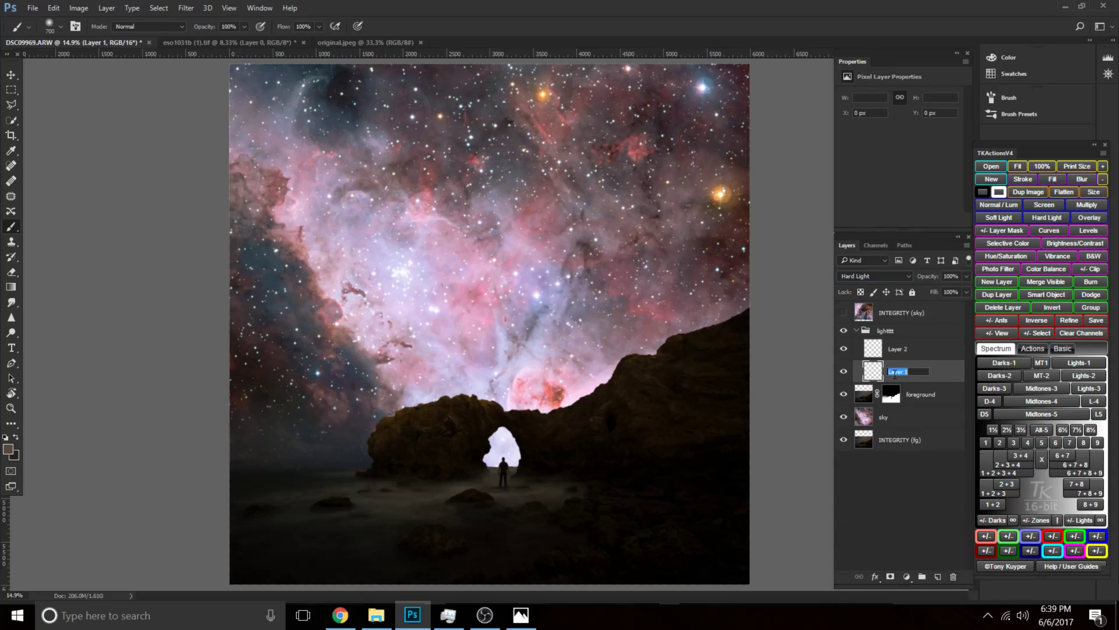
{"action": "key", "text": "BackSpace"}
{"action": "type", "text": "light source"}
{"action": "key", "text": "Return"}
{"action": "double_click", "coordinate": [896, 350]}
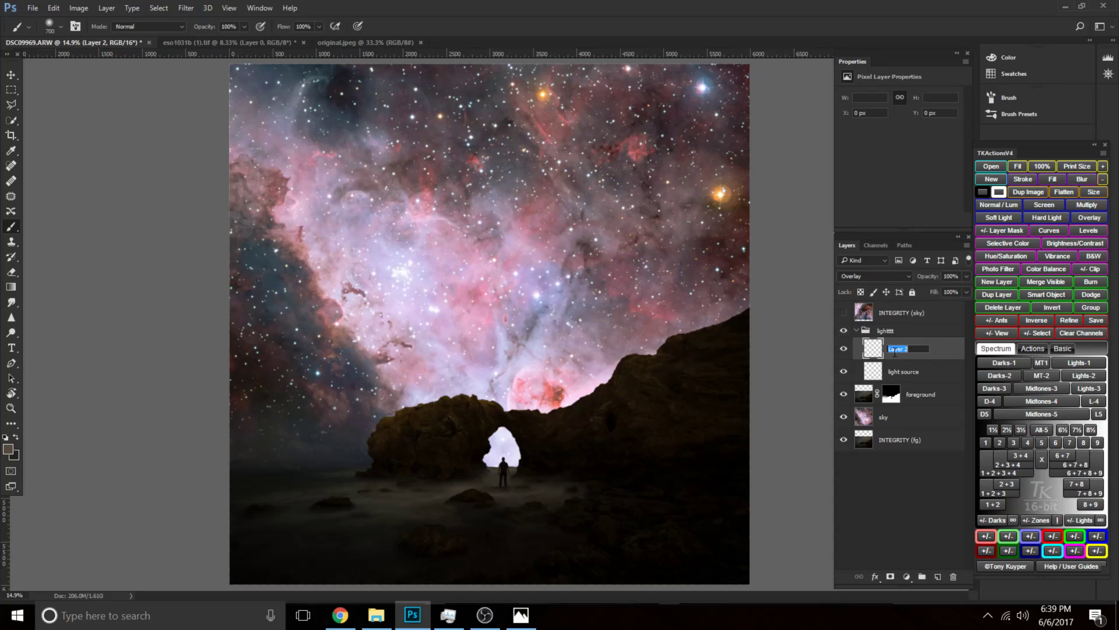
{"action": "type", "text": "edit light"}
{"action": "key", "text": "Return"}
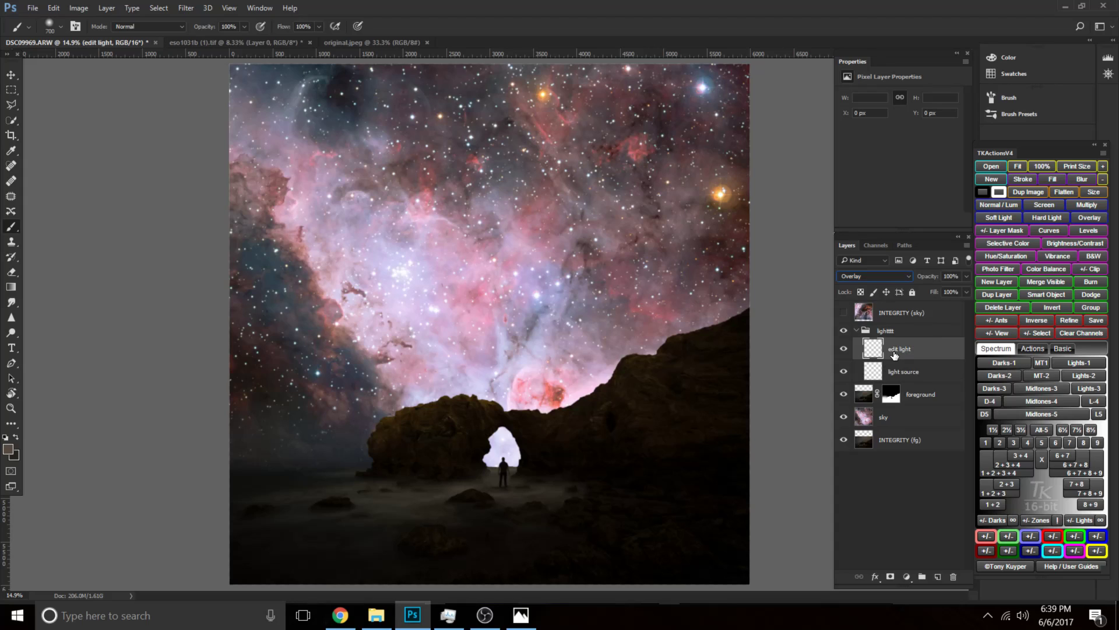
{"action": "left_click", "coordinate": [905, 376]}
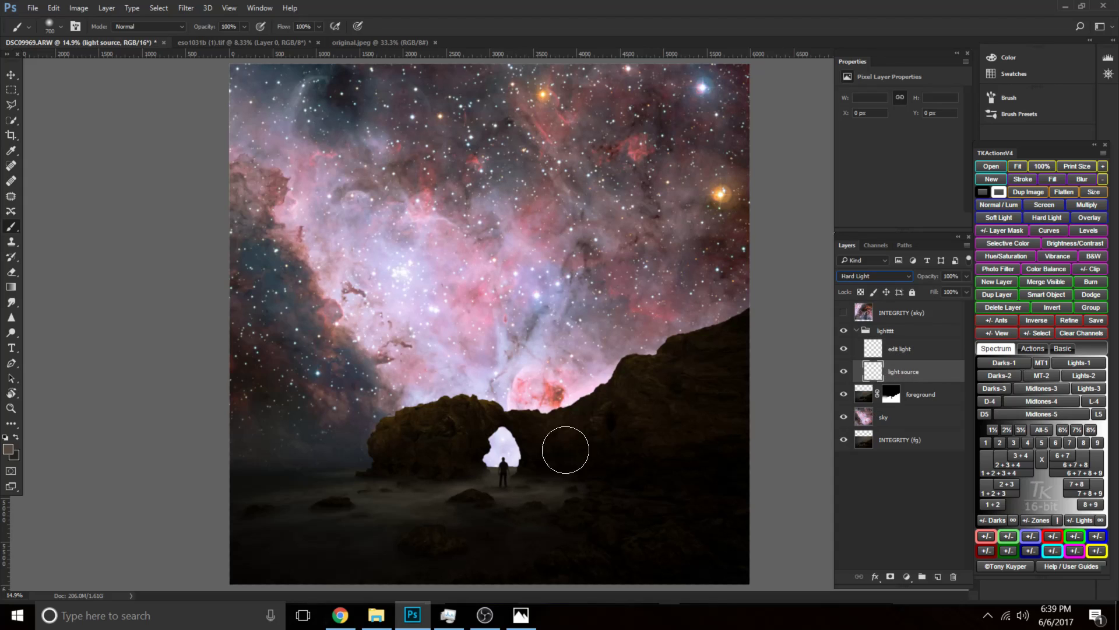
{"action": "left_click", "coordinate": [6, 452]}
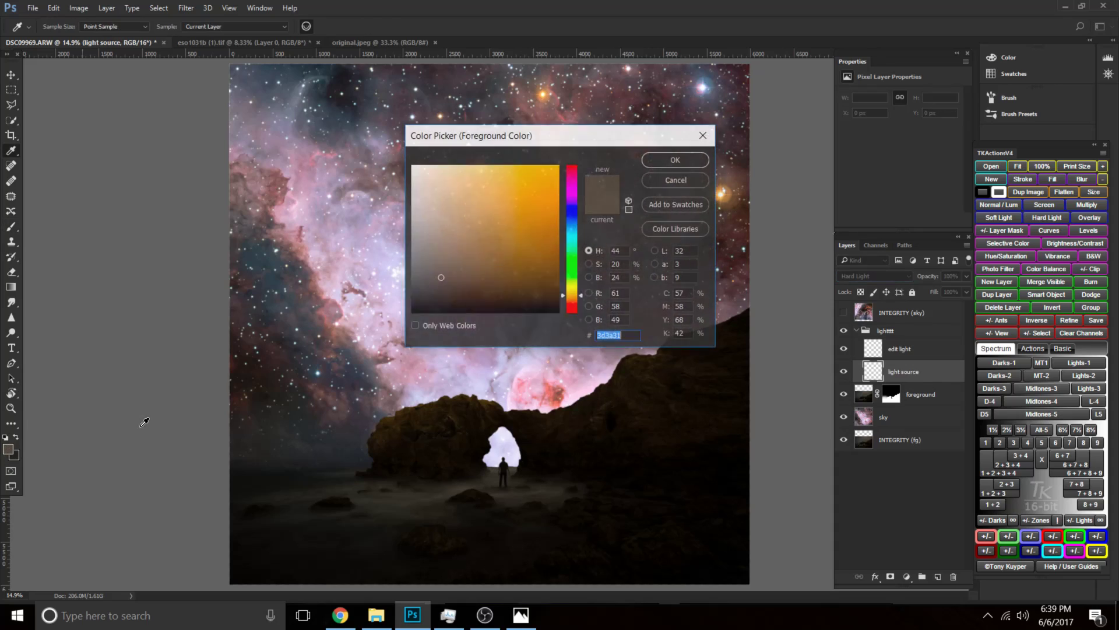
{"action": "left_click_drag", "start_coordinate": [494, 205], "coordinate": [411, 189]}
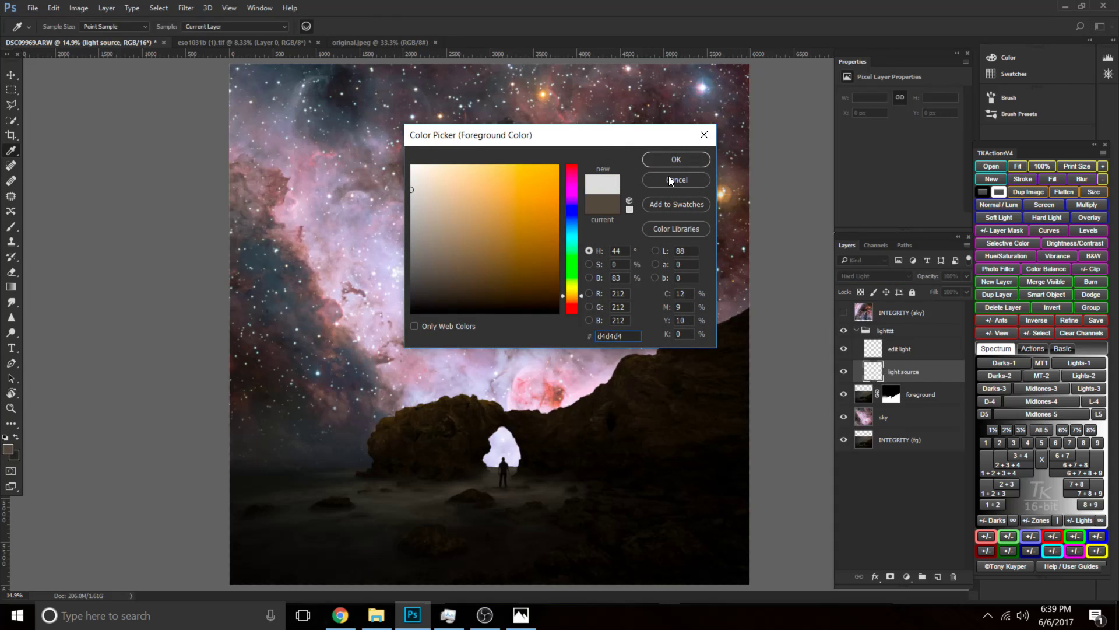
{"action": "left_click", "coordinate": [669, 176]}
{"action": "key", "text": "b"}
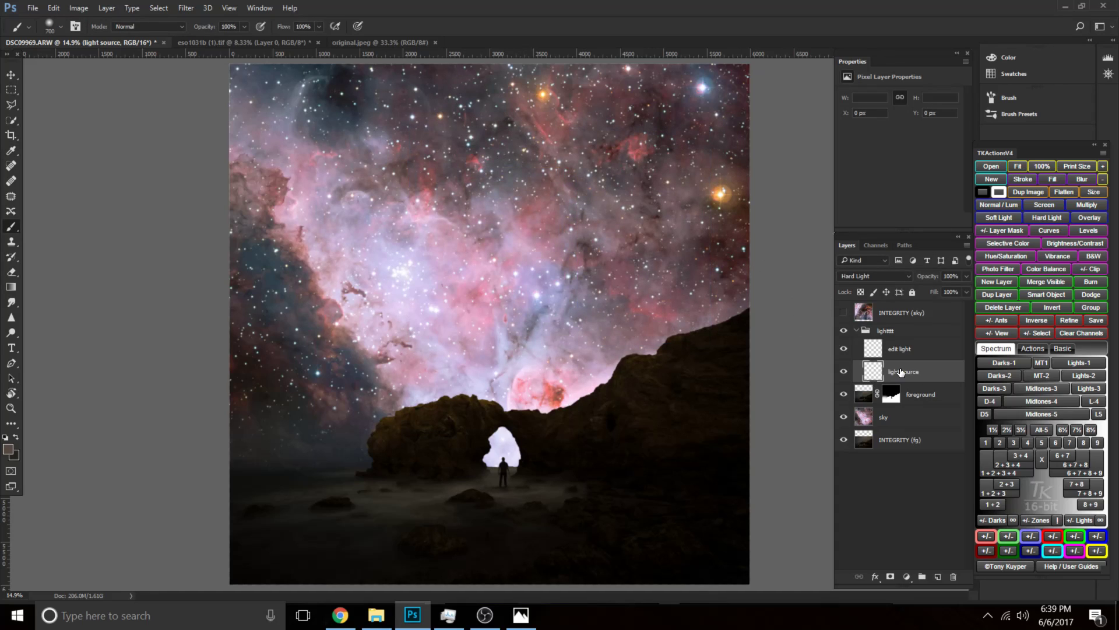
Sample a pink tone from the nebula on the sky layer and lighten it to a near-white pink foreground color.
{"action": "left_click", "coordinate": [871, 423]}
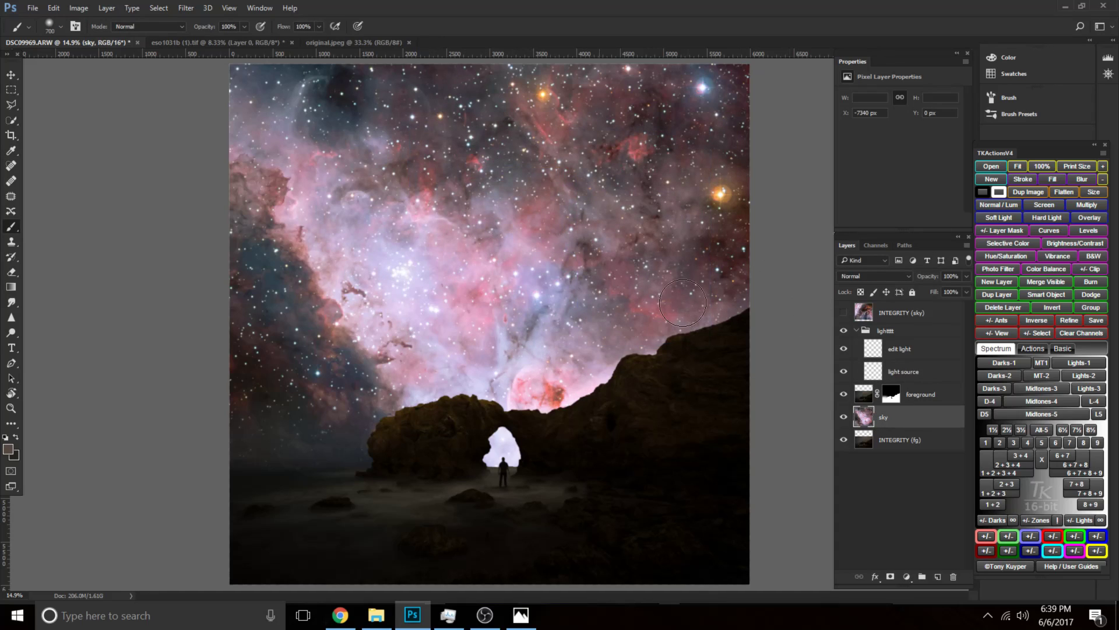
{"action": "left_click", "coordinate": [886, 375]}
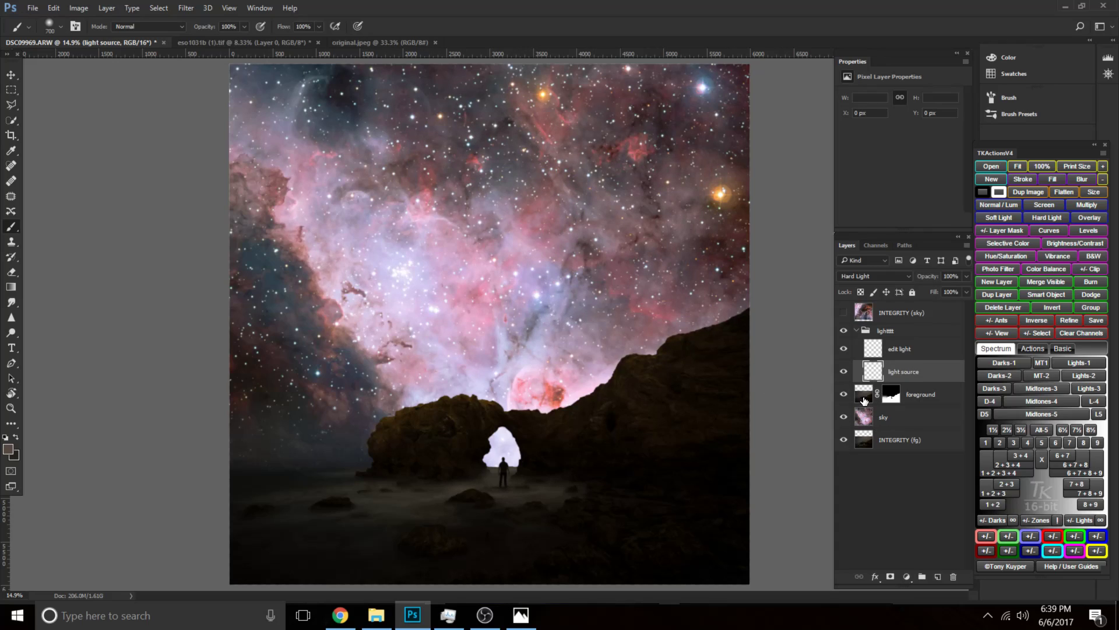
{"action": "left_click", "coordinate": [862, 419]}
{"action": "left_click", "coordinate": [8, 450]}
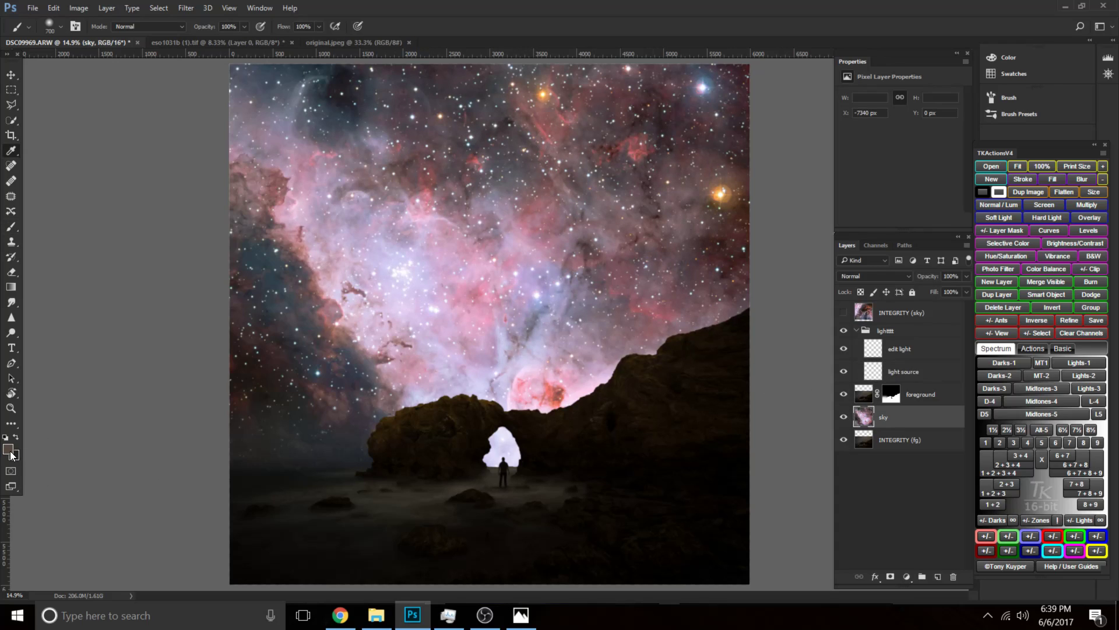
{"action": "left_click_drag", "start_coordinate": [490, 140], "coordinate": [544, 72]}
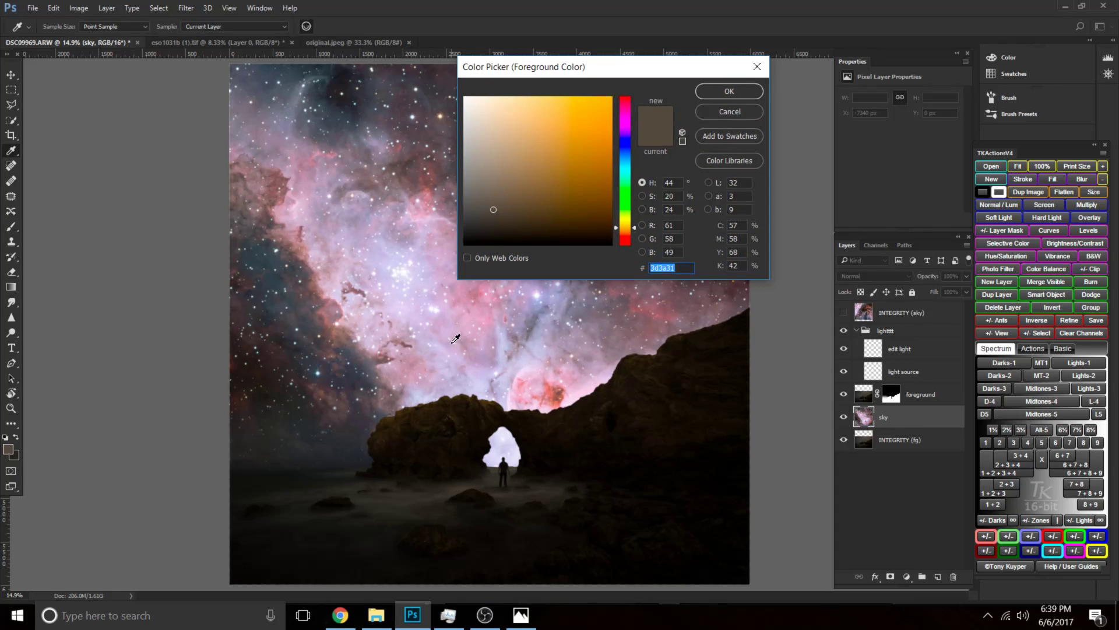
{"action": "left_click", "coordinate": [455, 340]}
{"action": "left_click_drag", "start_coordinate": [468, 363], "coordinate": [422, 339]}
{"action": "left_click", "coordinate": [316, 365]}
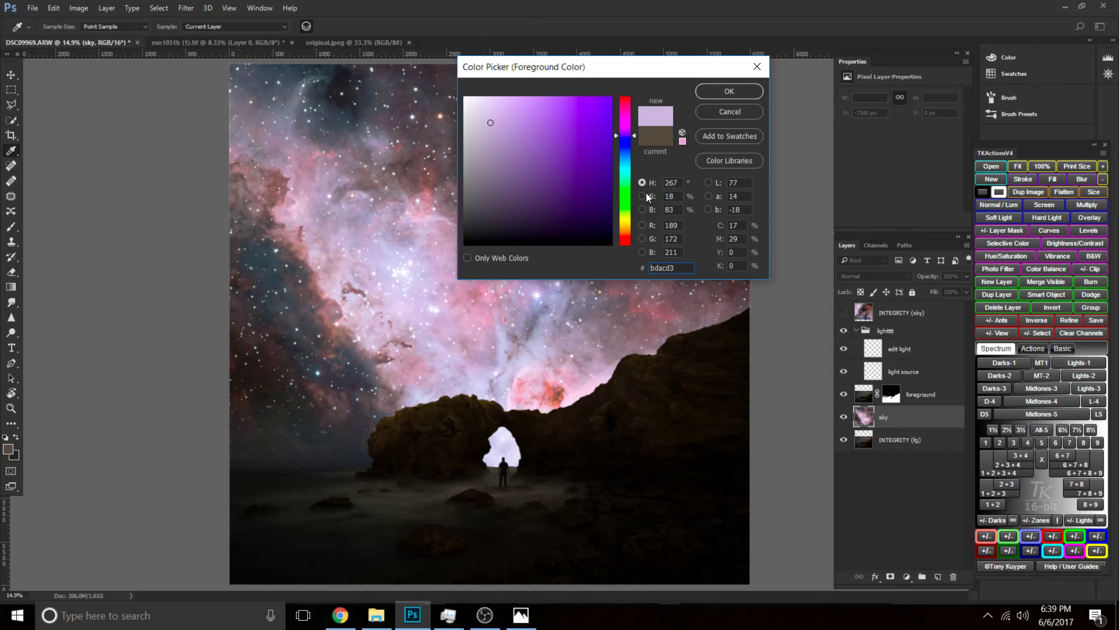
{"action": "left_click", "coordinate": [510, 345]}
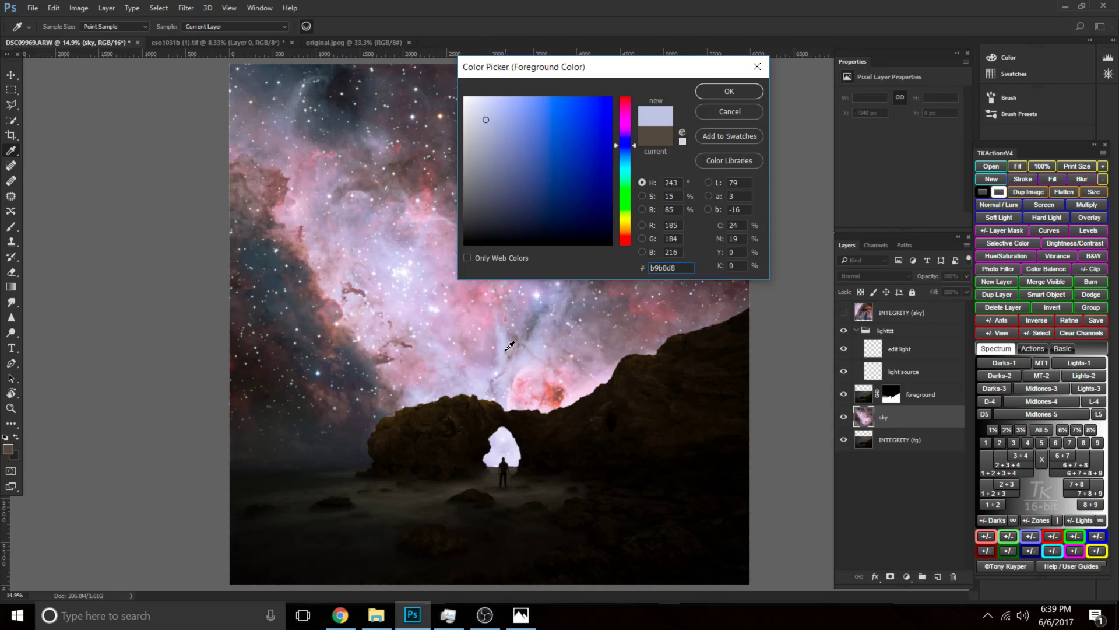
{"action": "left_click", "coordinate": [483, 308]}
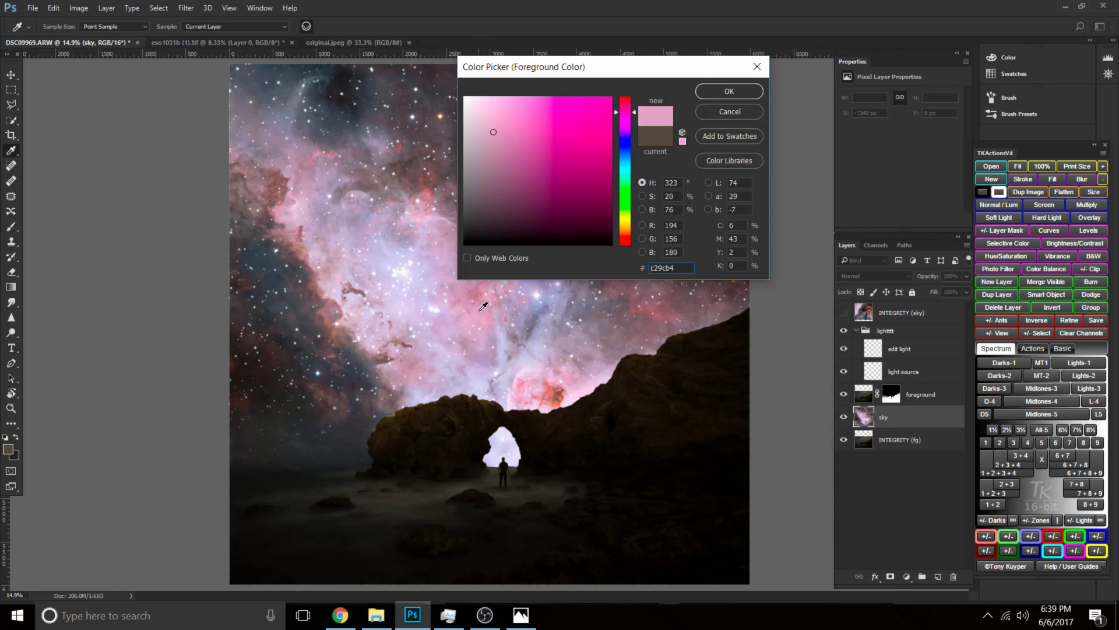
{"action": "left_click_drag", "start_coordinate": [494, 130], "coordinate": [468, 102]}
{"action": "left_click", "coordinate": [718, 91]}
{"action": "key", "text": "b"}
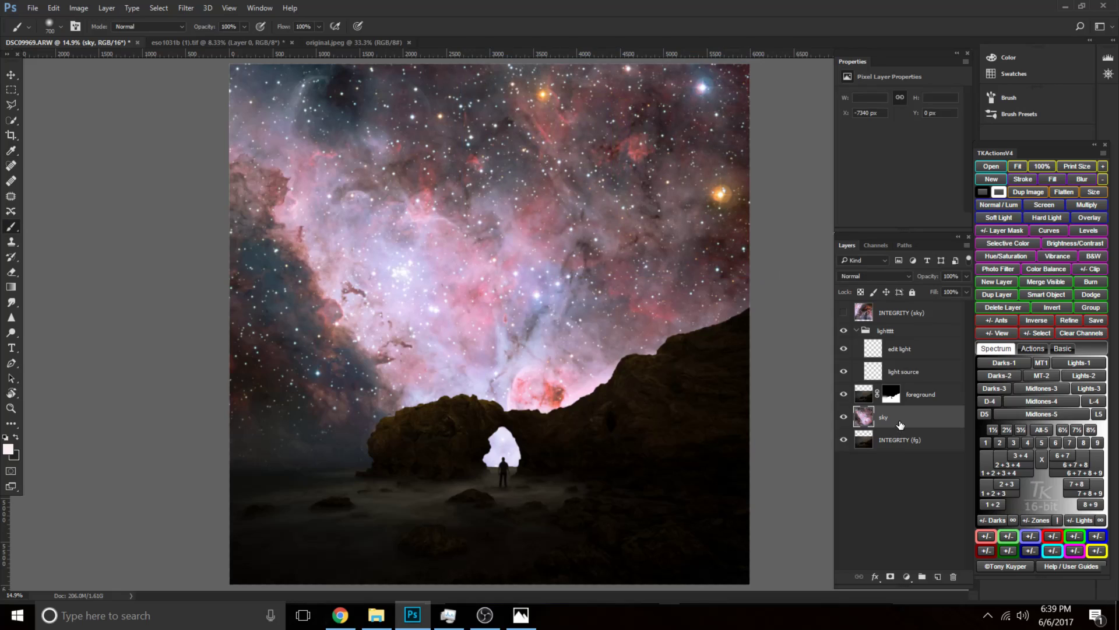
Paint a soft pale-pink glow inside the arch opening on the light source layer with the brush at 5% opacity.
{"action": "left_click", "coordinate": [925, 373]}
{"action": "key", "text": "bracketleft"}
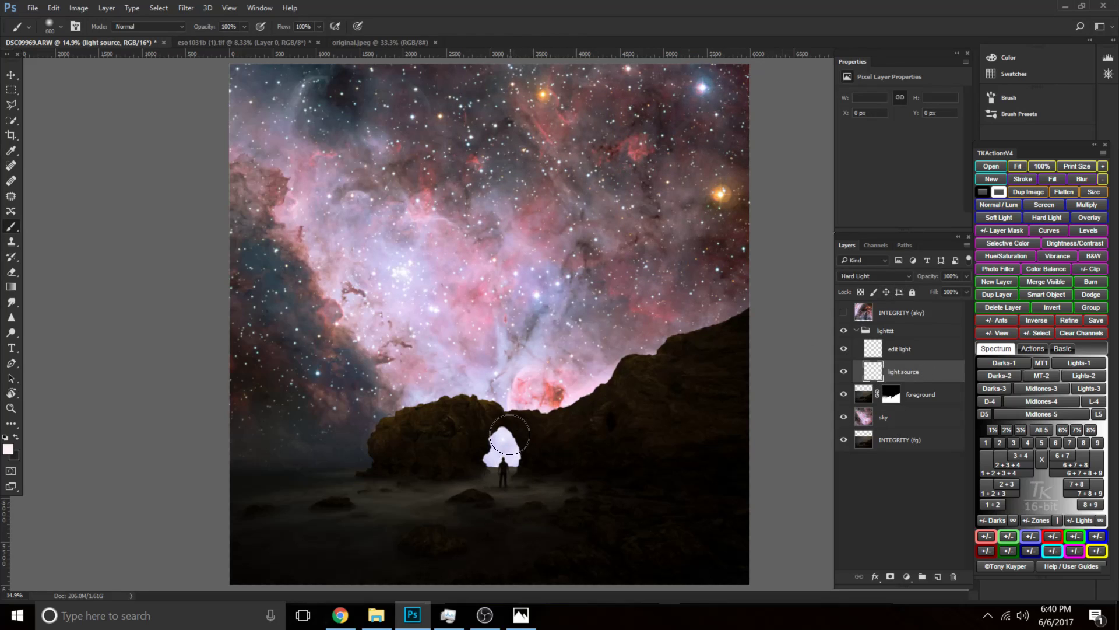
{"action": "right_click", "coordinate": [505, 433]}
{"action": "key", "text": "Return"}
{"action": "key", "text": "0"}
{"action": "key", "text": "5"}
{"action": "key", "text": "bracketleft"}
{"action": "key", "text": "bracketleft"}
{"action": "key", "text": "bracketleft"}
{"action": "key", "text": "bracketleft"}
{"action": "key", "text": "bracketright"}
{"action": "key", "text": "bracketright"}
{"action": "key", "text": "bracketright"}
{"action": "key", "text": "bracketright"}
{"action": "key", "text": "bracketright"}
{"action": "key", "text": "bracketright"}
{"action": "key", "text": "bracketright"}
{"action": "key", "text": "bracketright"}
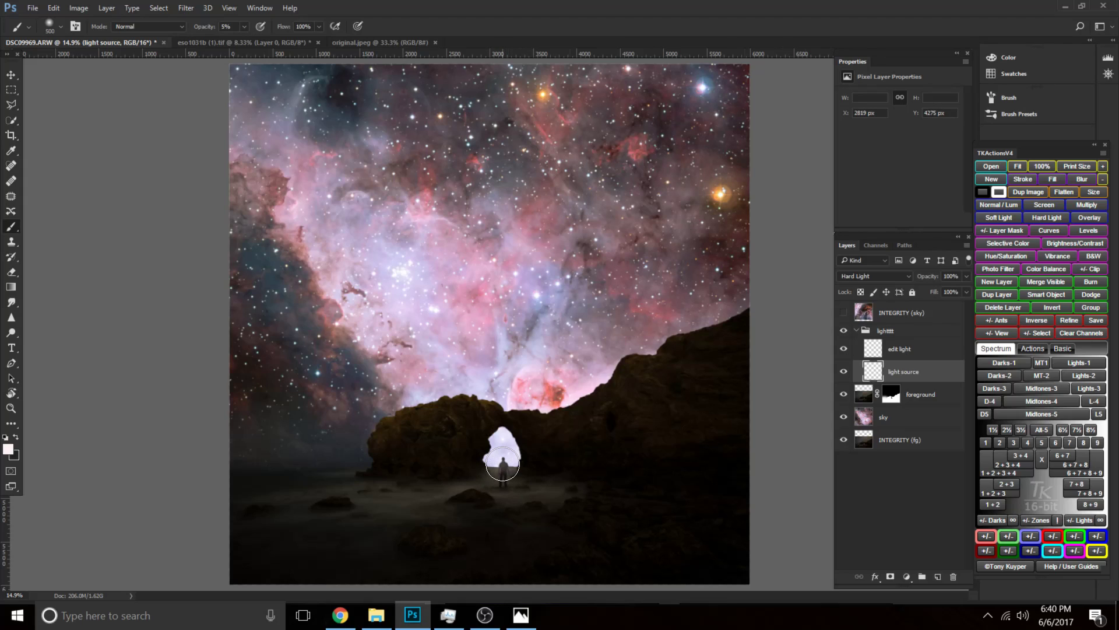
{"action": "key", "text": "bracketright"}
{"action": "key", "text": "bracketright"}
{"action": "key", "text": "bracketright"}
{"action": "key", "text": "bracketright"}
Build up the pale-pink glow around the arch opening at 10% brush opacity, using progressively larger dabs centered on the figure up to 4200 px.
{"action": "key", "text": "1"}
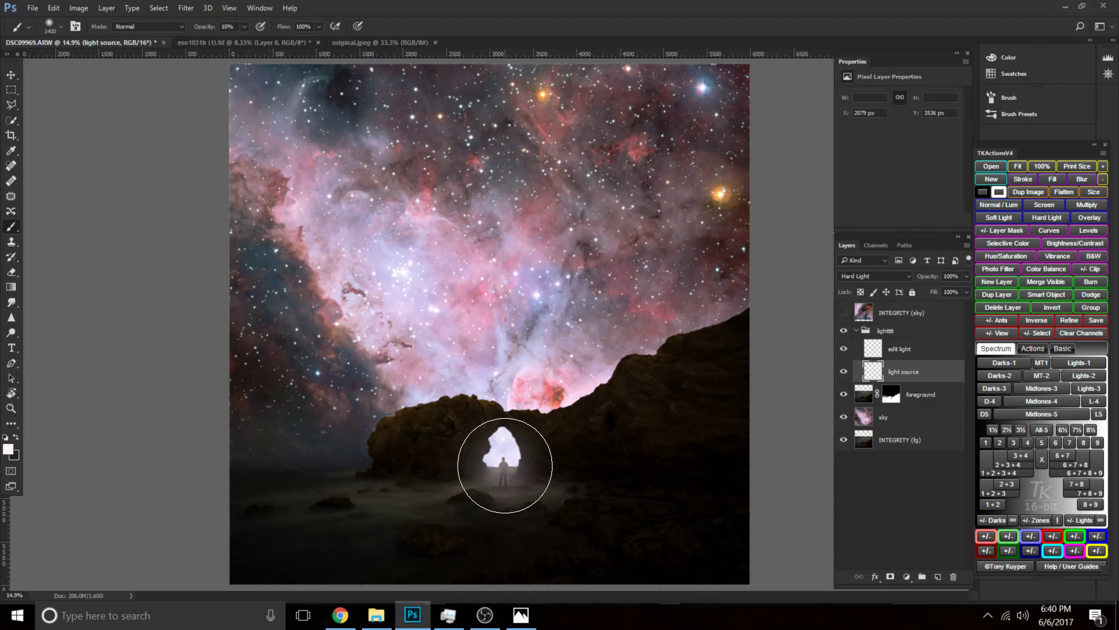
{"action": "left_click", "coordinate": [503, 462]}
{"action": "key", "text": "bracketright"}
{"action": "key", "text": "bracketright"}
{"action": "key", "text": "bracketright"}
{"action": "key", "text": "bracketright"}
{"action": "left_click", "coordinate": [503, 462]}
{"action": "key", "text": "bracketright"}
{"action": "key", "text": "bracketright"}
{"action": "key", "text": "bracketright"}
{"action": "key", "text": "bracketright"}
{"action": "key", "text": "bracketright"}
{"action": "key", "text": "bracketright"}
{"action": "key", "text": "bracketright"}
{"action": "key", "text": "bracketright"}
{"action": "key", "text": "bracketright"}
{"action": "key", "text": "bracketright"}
{"action": "key", "text": "bracketright"}
{"action": "key", "text": "bracketright"}
{"action": "key", "text": "bracketright"}
{"action": "key", "text": "bracketright"}
{"action": "key", "text": "bracketright"}
{"action": "key", "text": "bracketright"}
{"action": "key", "text": "bracketright"}
{"action": "key", "text": "bracketright"}
{"action": "key", "text": "bracketright"}
{"action": "key", "text": "bracketright"}
{"action": "key", "text": "bracketright"}
{"action": "key", "text": "bracketright"}
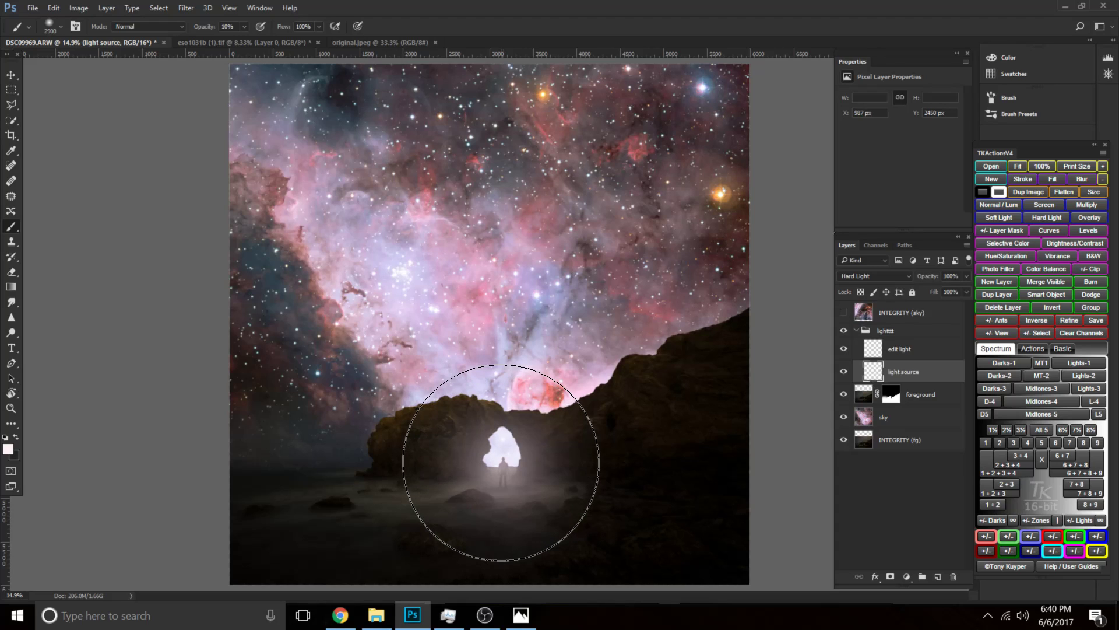
{"action": "key", "text": "bracketright"}
{"action": "left_click", "coordinate": [502, 462]}
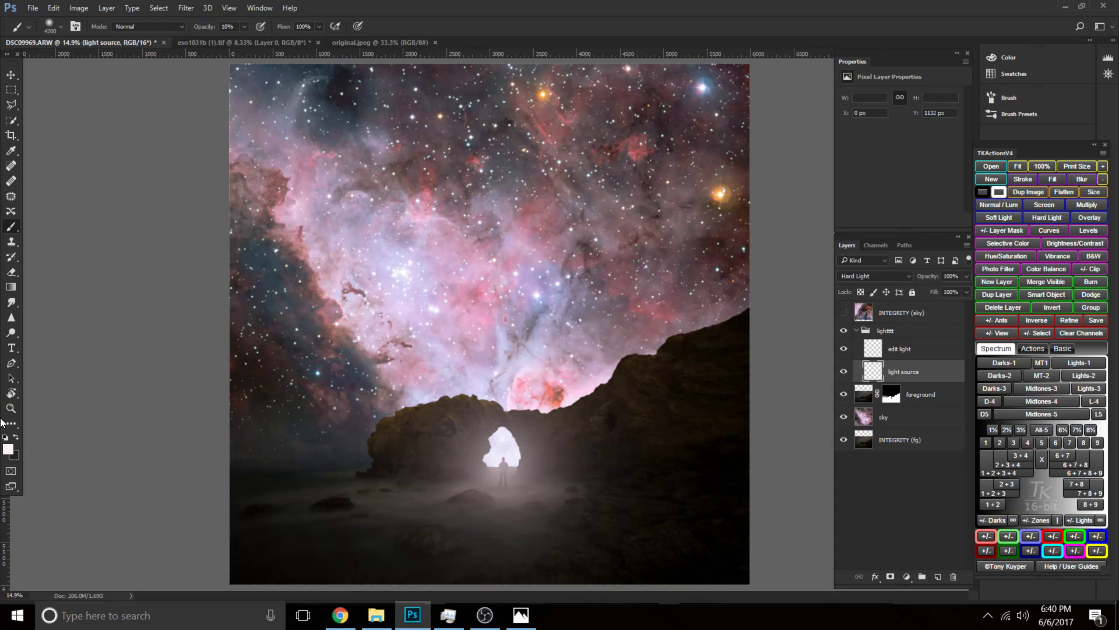
Set the foreground color to white (ffffff) and dab a bright glow over the arch opening on the light source layer.
{"action": "left_click", "coordinate": [8, 450]}
{"action": "type", "text": "ffffff"}
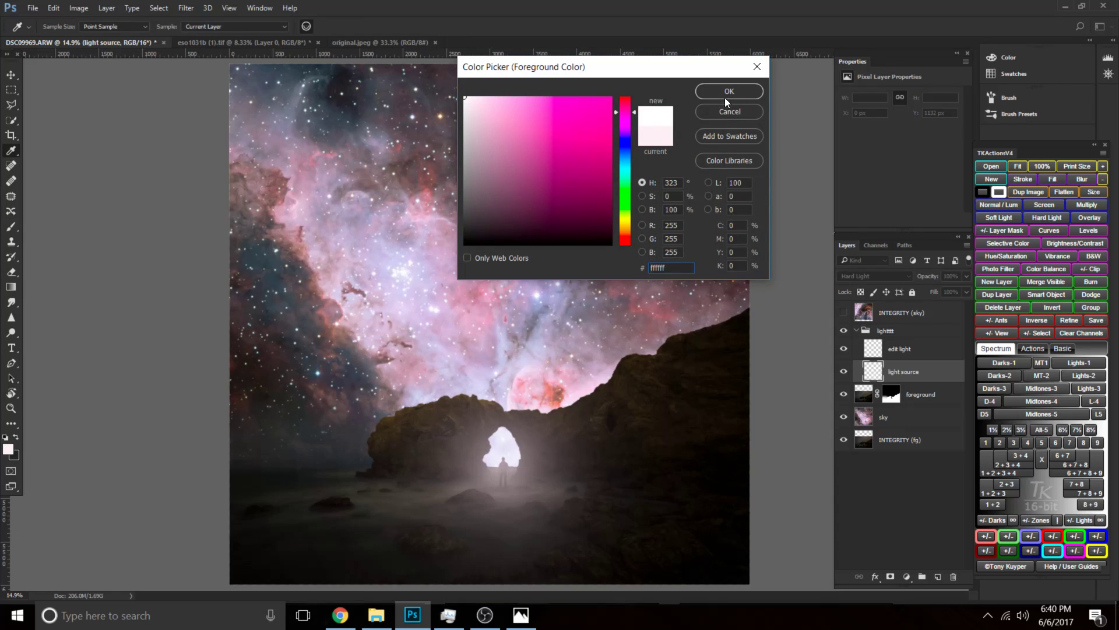
{"action": "left_click", "coordinate": [730, 90]}
{"action": "left_click", "coordinate": [505, 474]}
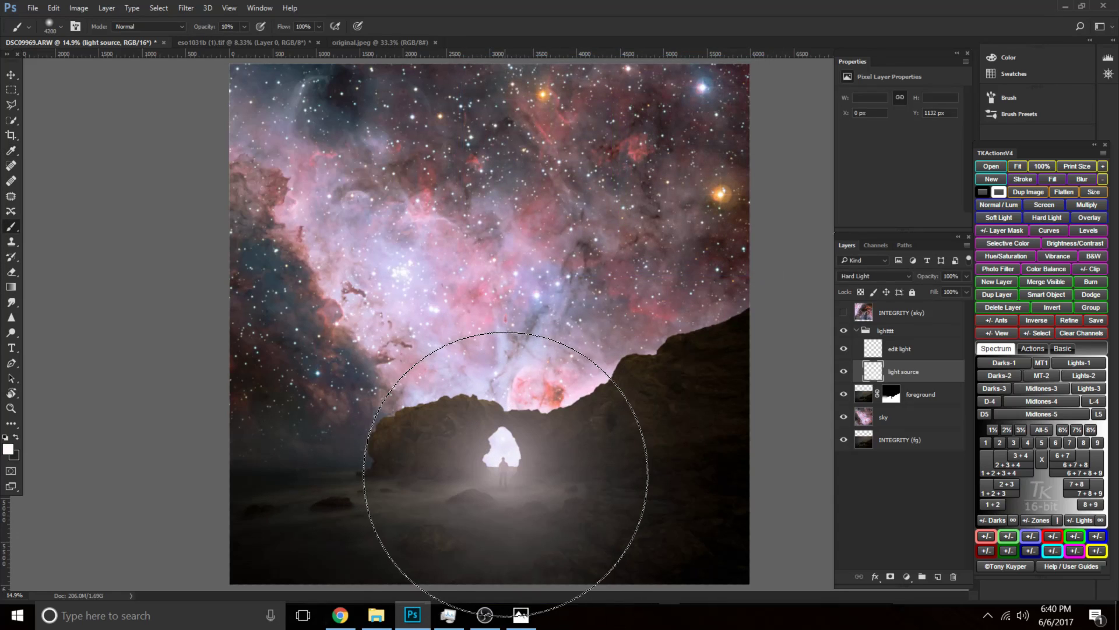
{"action": "key", "text": "bracketleft"}
{"action": "key", "text": "bracketleft"}
{"action": "key", "text": "bracketleft"}
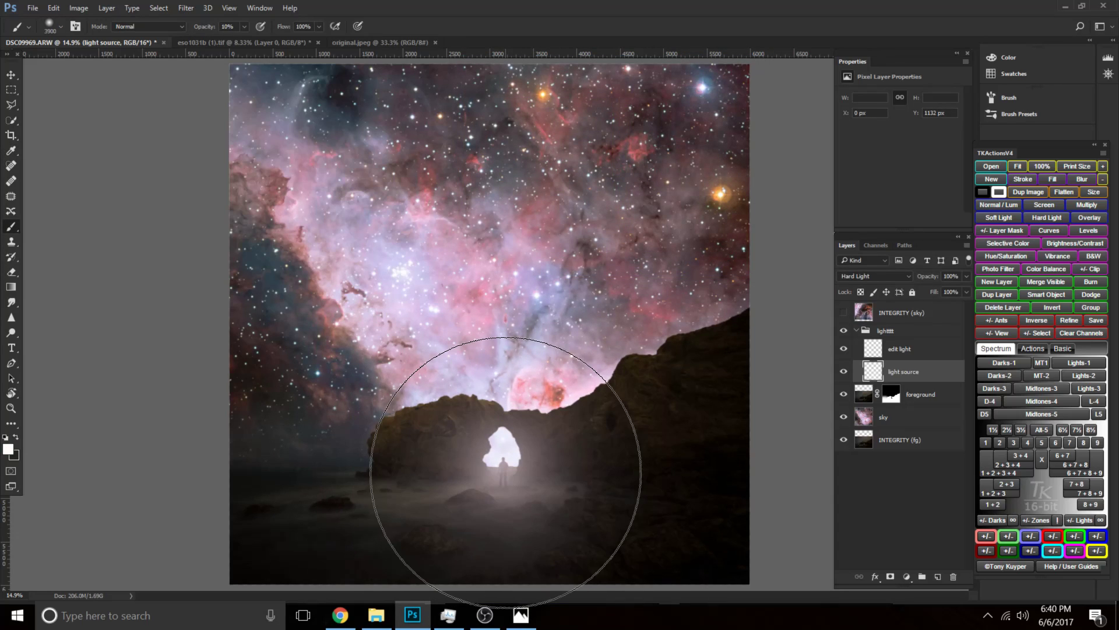
{"action": "key", "text": "bracketleft"}
{"action": "key", "text": "bracketleft"}
{"action": "key", "text": "bracketleft"}
{"action": "key", "text": "bracketleft"}
{"action": "key", "text": "bracketleft"}
{"action": "key", "text": "bracketleft"}
{"action": "key", "text": "bracketleft"}
{"action": "key", "text": "bracketleft"}
{"action": "key", "text": "bracketleft"}
{"action": "key", "text": "bracketleft"}
{"action": "key", "text": "bracketleft"}
{"action": "key", "text": "bracketleft"}
{"action": "key", "text": "bracketleft"}
{"action": "key", "text": "bracketleft"}
{"action": "key", "text": "bracketleft"}
{"action": "key", "text": "bracketleft"}
{"action": "key", "text": "bracketleft"}
{"action": "key", "text": "bracketleft"}
{"action": "key", "text": "bracketleft"}
{"action": "key", "text": "bracketleft"}
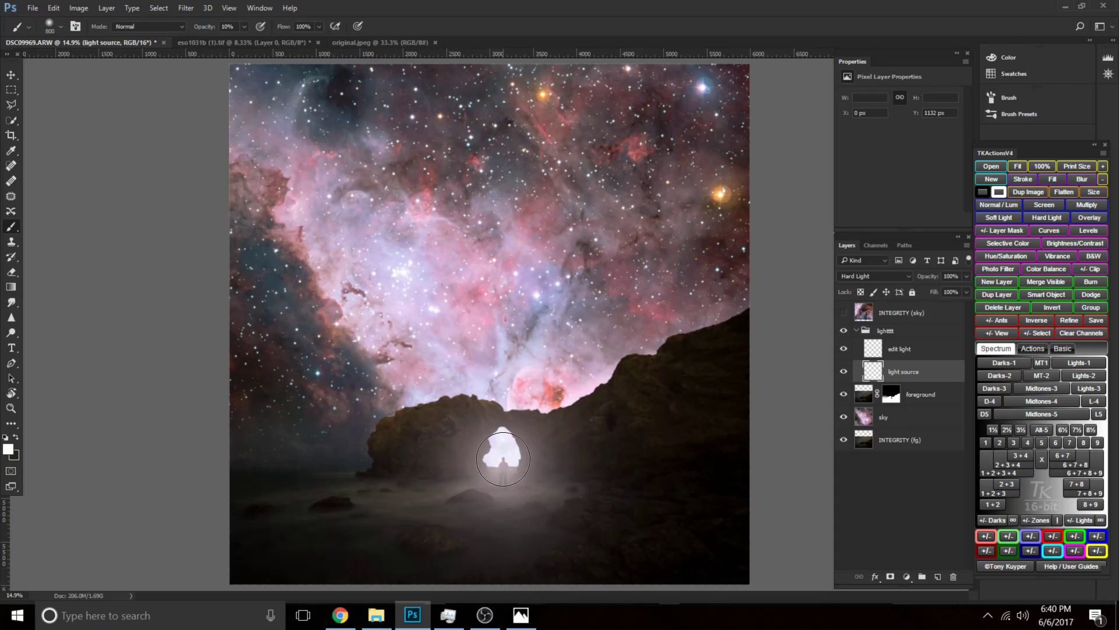
{"action": "left_click", "coordinate": [503, 460]}
Spread the white glow outward from the arch with progressively larger dabs centered on the figure, up to a 5000 px brush.
{"action": "key", "text": "bracketright"}
{"action": "key", "text": "bracketright"}
{"action": "key", "text": "bracketright"}
{"action": "key", "text": "bracketright"}
{"action": "key", "text": "bracketright"}
{"action": "key", "text": "bracketright"}
{"action": "key", "text": "bracketright"}
{"action": "key", "text": "bracketright"}
{"action": "key", "text": "bracketright"}
{"action": "key", "text": "bracketright"}
{"action": "key", "text": "bracketright"}
{"action": "key", "text": "bracketright"}
{"action": "key", "text": "bracketright"}
{"action": "key", "text": "bracketright"}
{"action": "key", "text": "bracketright"}
{"action": "key", "text": "bracketright"}
{"action": "key", "text": "bracketright"}
{"action": "key", "text": "bracketright"}
{"action": "key", "text": "bracketright"}
{"action": "key", "text": "bracketright"}
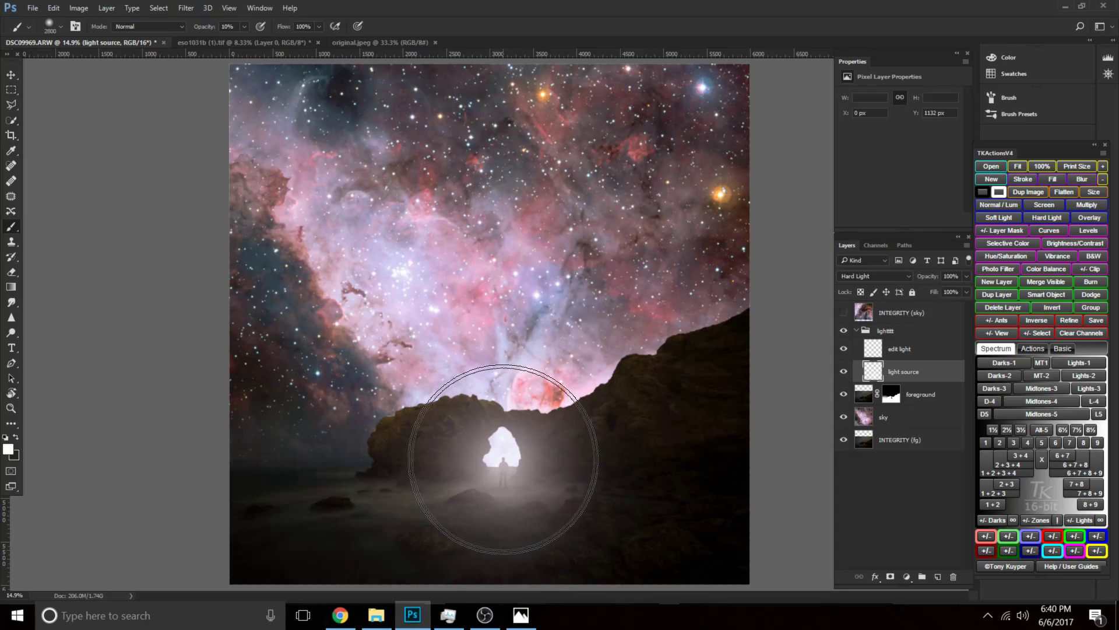
{"action": "left_click", "coordinate": [504, 458]}
{"action": "key", "text": "bracketright"}
{"action": "key", "text": "bracketright"}
{"action": "key", "text": "bracketright"}
{"action": "key", "text": "bracketright"}
{"action": "key", "text": "bracketright"}
{"action": "key", "text": "bracketright"}
{"action": "key", "text": "bracketright"}
{"action": "key", "text": "bracketright"}
{"action": "key", "text": "bracketright"}
{"action": "key", "text": "bracketright"}
{"action": "key", "text": "bracketright"}
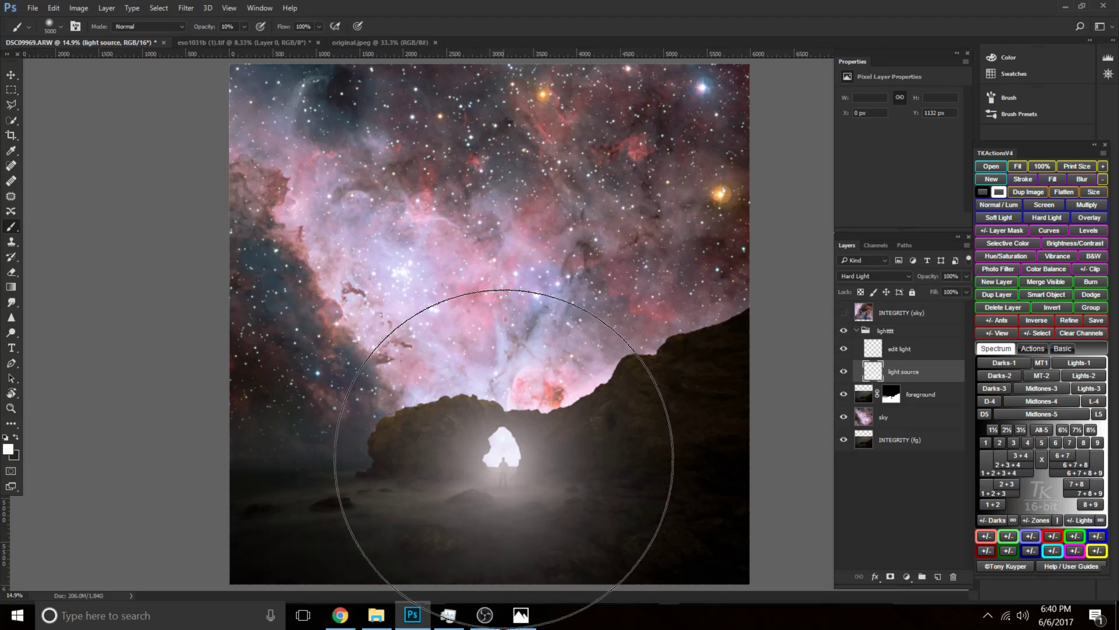
{"action": "left_click", "coordinate": [504, 459]}
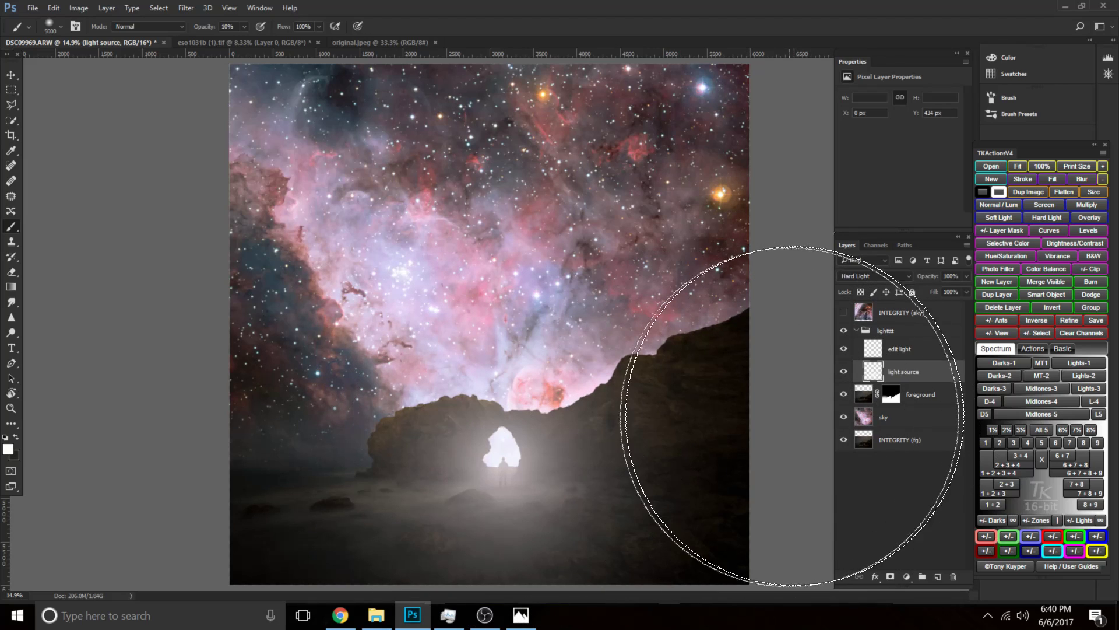
Reduce the brush size to 1100 px.
{"action": "key", "text": "bracketleft"}
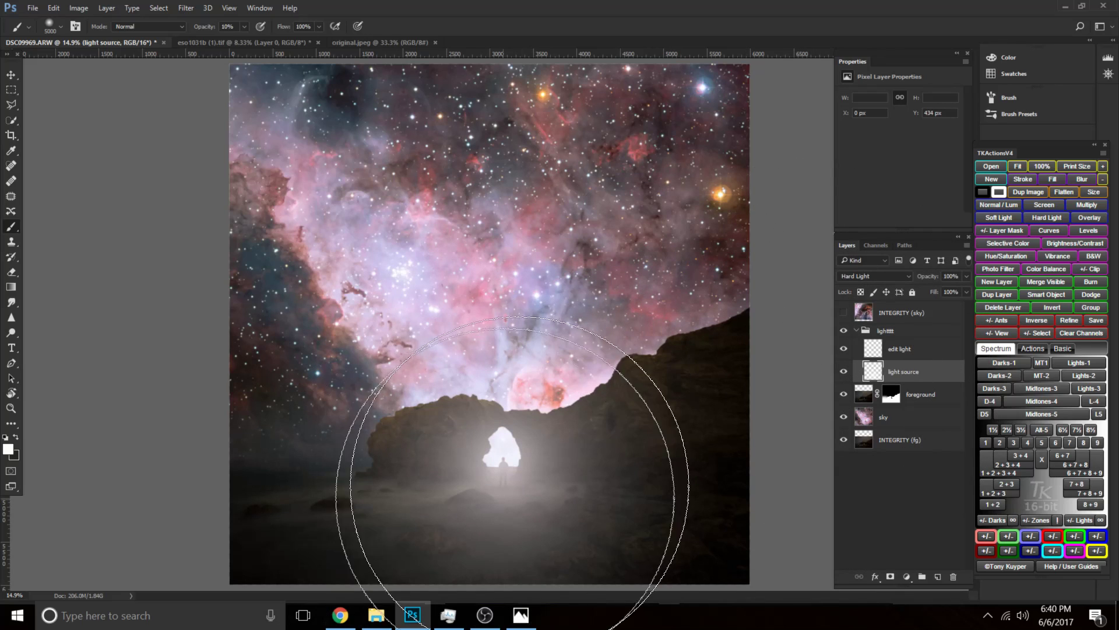
{"action": "key", "text": "bracketleft"}
{"action": "key", "text": "bracketleft"}
{"action": "key", "text": "bracketleft"}
{"action": "key", "text": "bracketleft"}
{"action": "key", "text": "bracketleft"}
{"action": "key", "text": "bracketleft"}
{"action": "key", "text": "bracketleft"}
{"action": "key", "text": "bracketleft"}
{"action": "key", "text": "bracketleft"}
{"action": "key", "text": "bracketleft"}
{"action": "key", "text": "bracketleft"}
{"action": "key", "text": "bracketleft"}
{"action": "key", "text": "bracketleft"}
{"action": "key", "text": "bracketleft"}
{"action": "key", "text": "bracketleft"}
{"action": "key", "text": "bracketleft"}
{"action": "key", "text": "bracketleft"}
{"action": "key", "text": "bracketleft"}
{"action": "key", "text": "bracketleft"}
{"action": "key", "text": "bracketleft"}
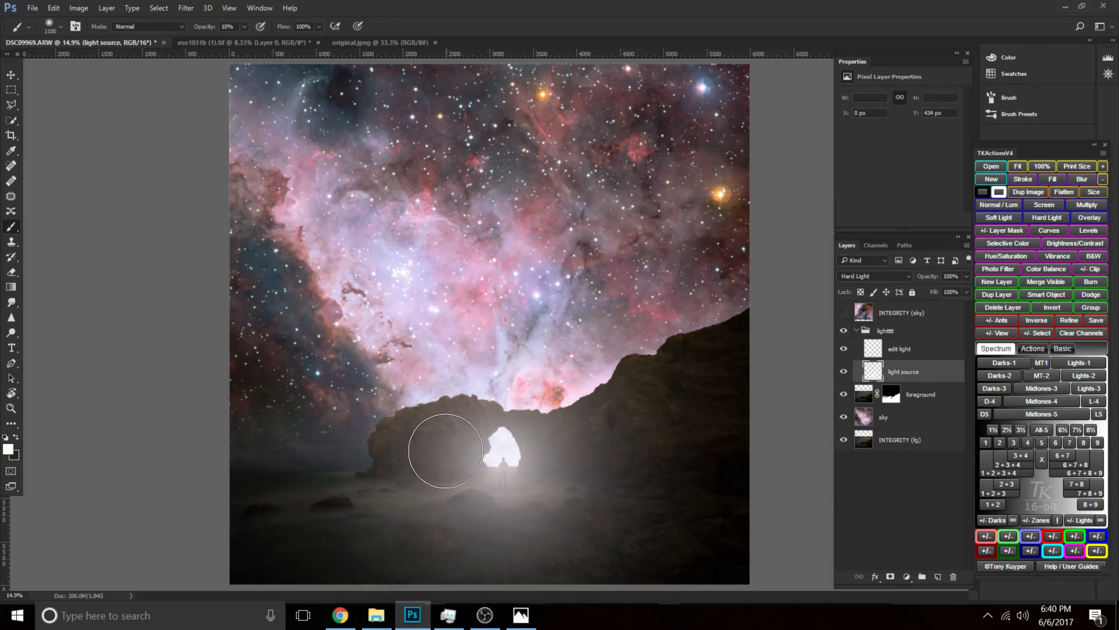
{"action": "key", "text": "bracketleft"}
{"action": "key", "text": "bracketleft"}
{"action": "left_click", "coordinate": [891, 337]}
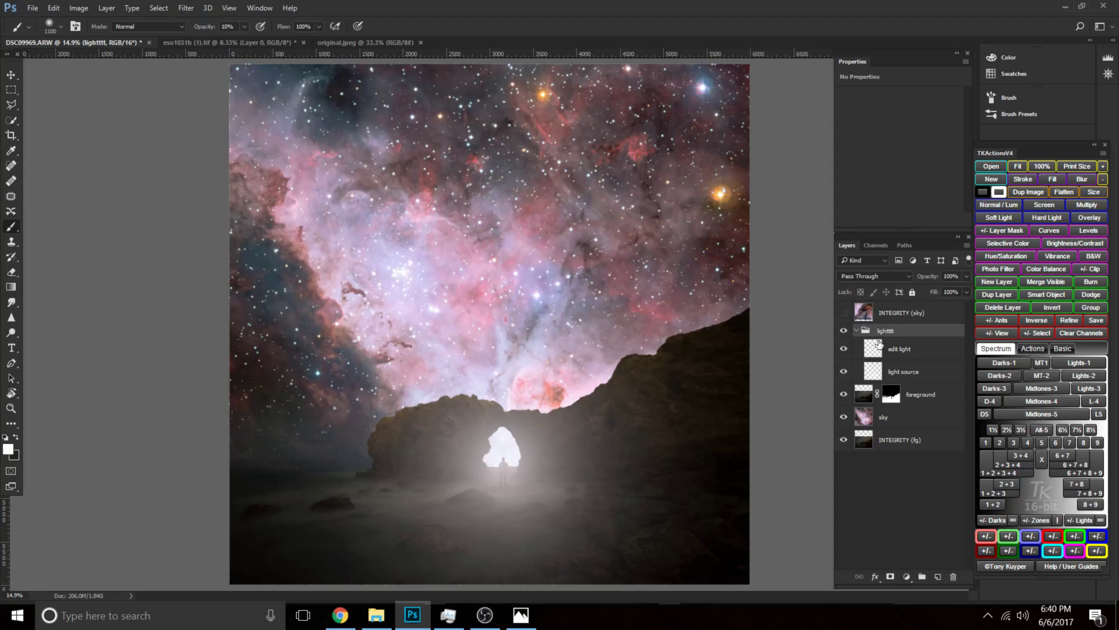
{"action": "left_click", "coordinate": [909, 349]}
{"action": "left_click", "coordinate": [909, 372]}
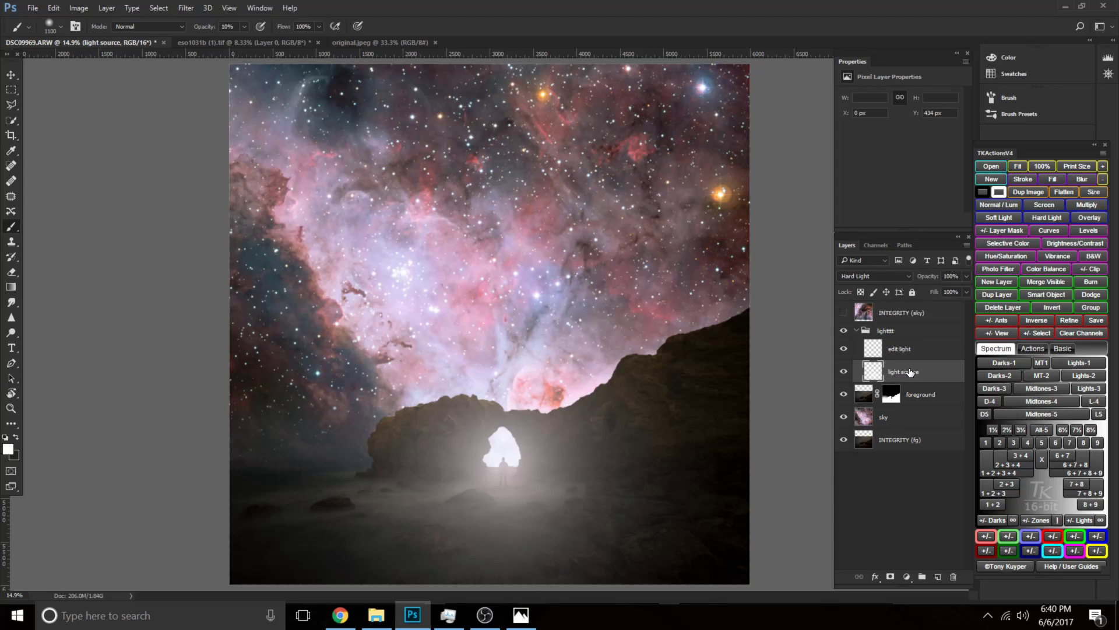
{"action": "left_click", "coordinate": [897, 332]}
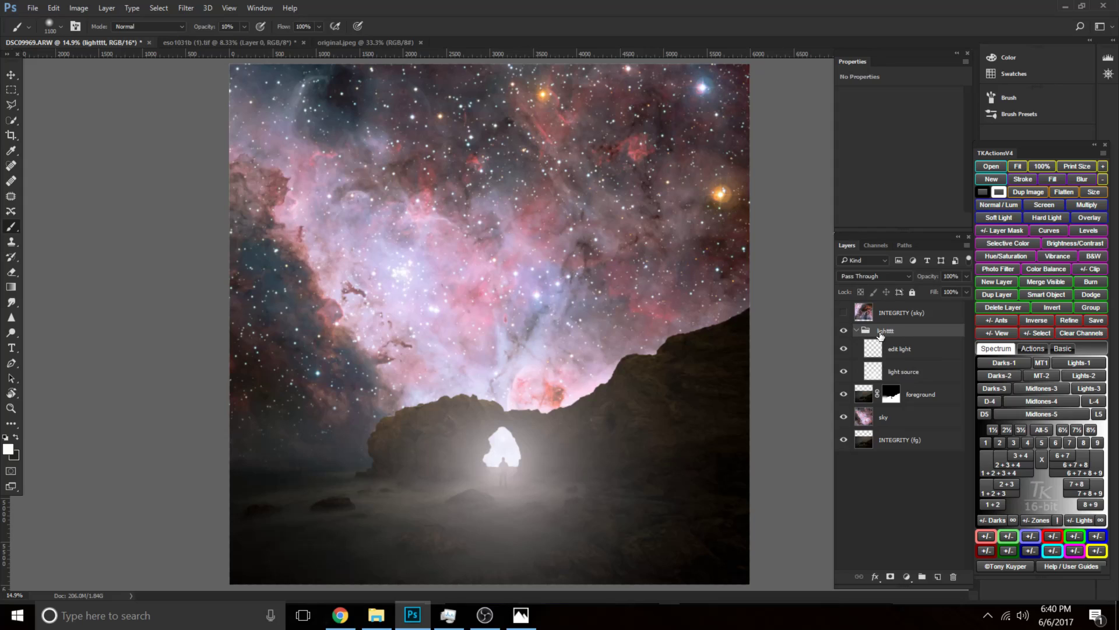
{"action": "left_click", "coordinate": [912, 353]}
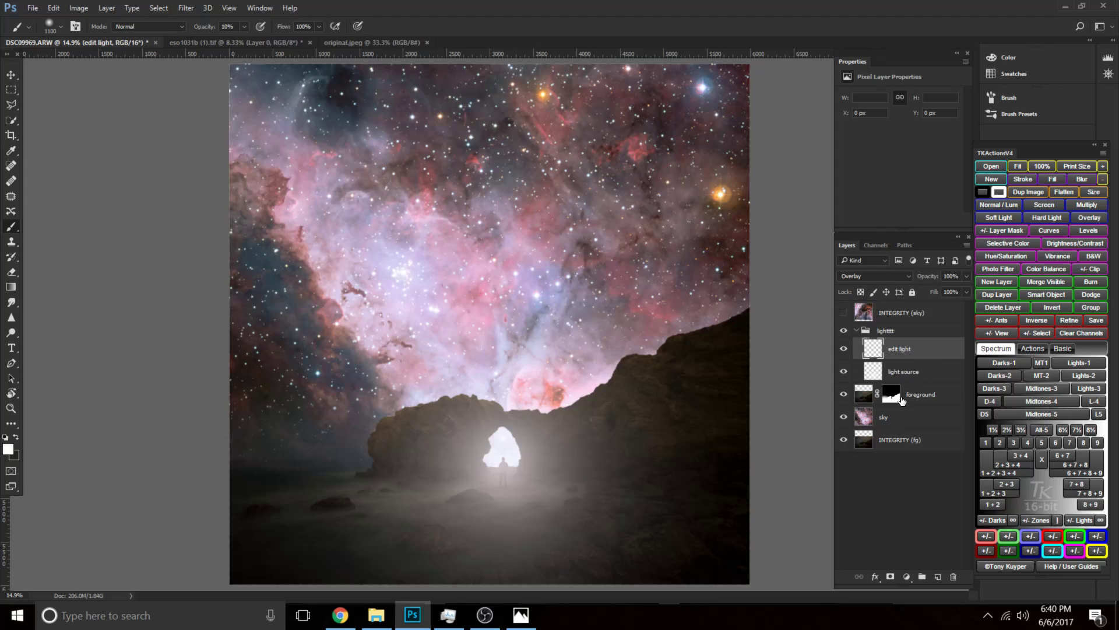
Collapse the lightttt group and hide it to compare the image without the painted light.
{"action": "left_click", "coordinate": [857, 331]}
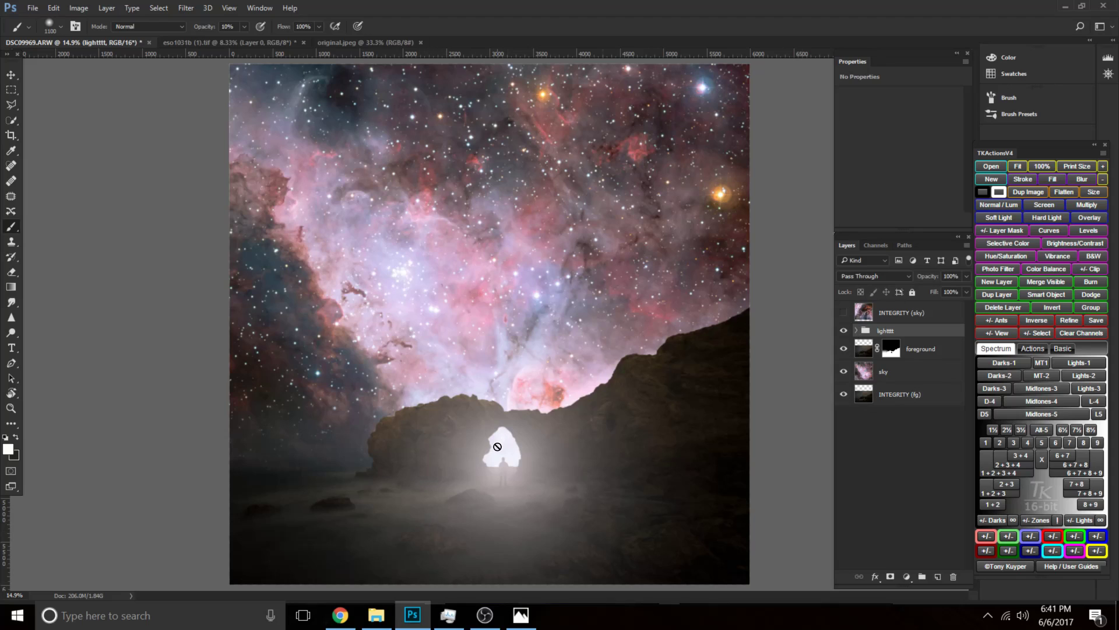
{"action": "left_click", "coordinate": [843, 331]}
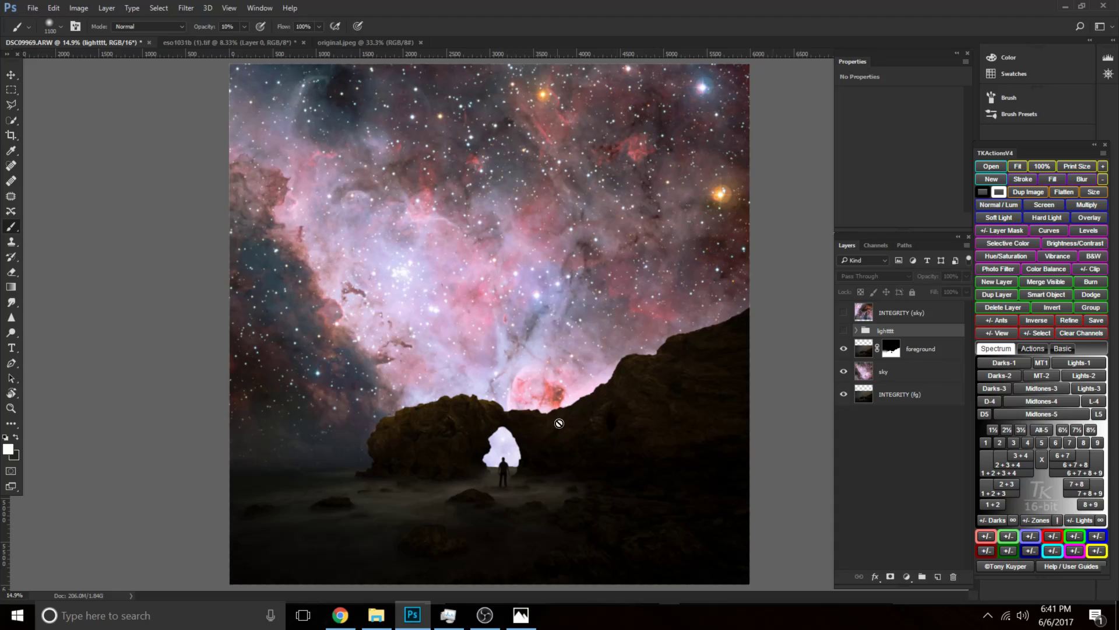
Show the lightttt group again and compare its effect below the foreground layer before returning it above that layer.
{"action": "left_click", "coordinate": [843, 331]}
{"action": "left_click_drag", "start_coordinate": [906, 337], "coordinate": [914, 361]}
{"action": "left_click", "coordinate": [841, 354]}
{"action": "left_click", "coordinate": [841, 353]}
{"action": "left_click", "coordinate": [844, 354]}
{"action": "left_click", "coordinate": [844, 353]}
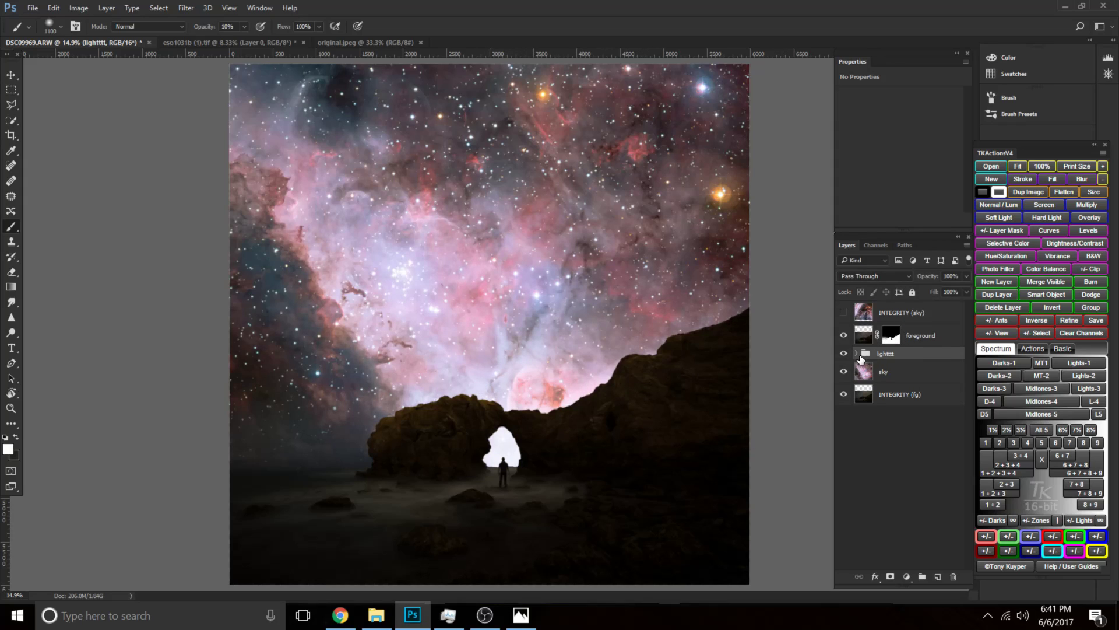
{"action": "left_click_drag", "start_coordinate": [896, 375], "coordinate": [895, 332]}
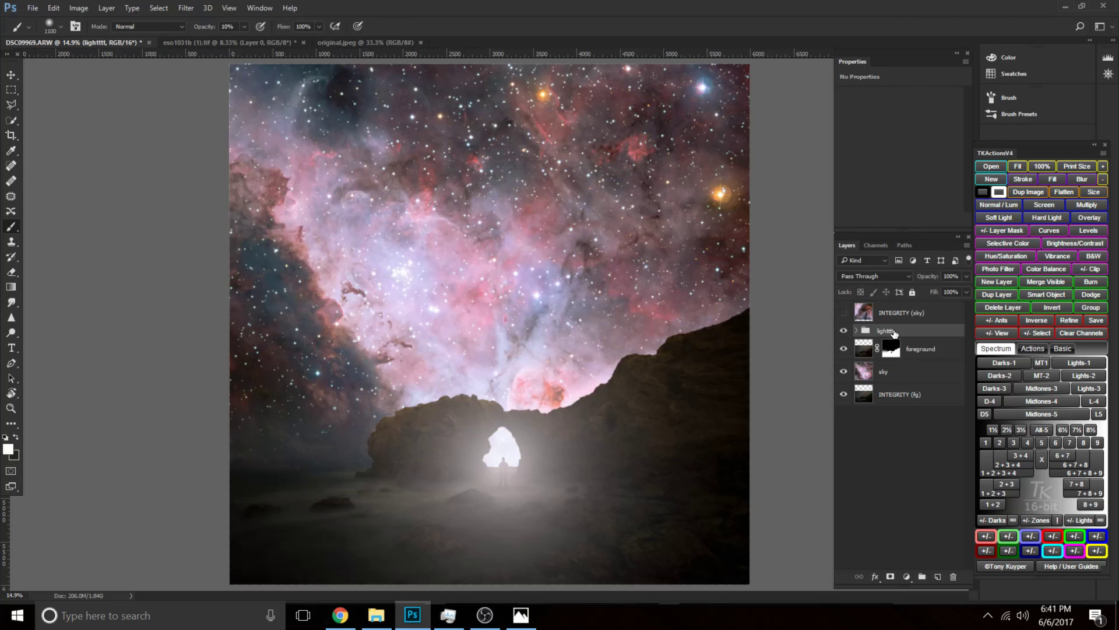
Load the foreground layer's mask as a selection, add it as a mask on the lightttt group, and invert that mask.
{"action": "left_click", "coordinate": [858, 330]}
{"action": "left_click", "coordinate": [891, 398], "text": "ctrl"}
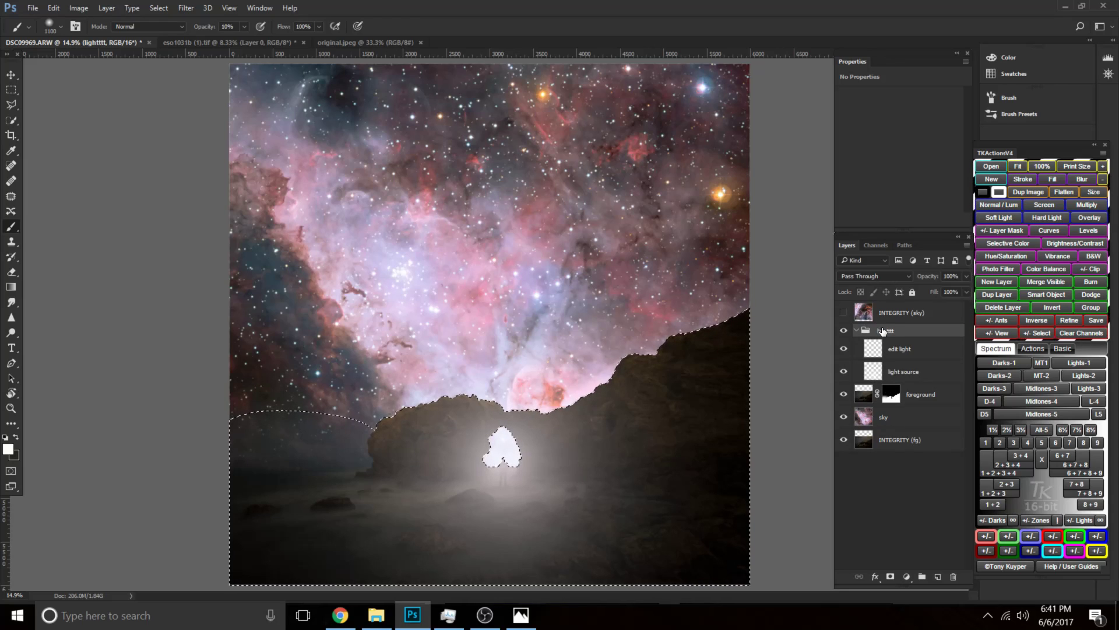
{"action": "left_click", "coordinate": [890, 576]}
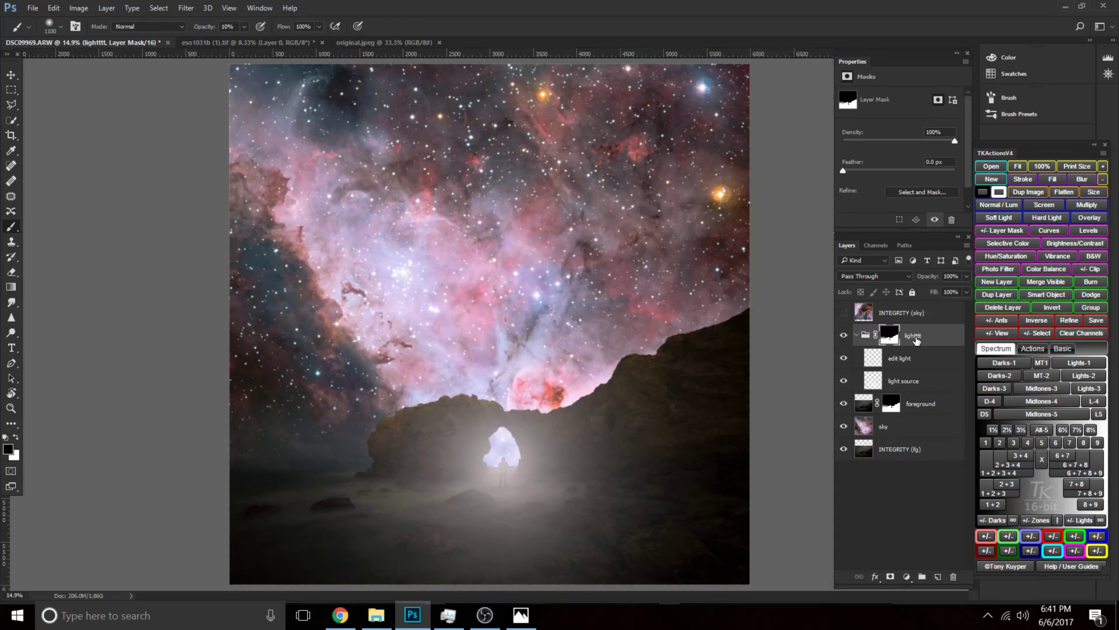
{"action": "left_click", "coordinate": [873, 336]}
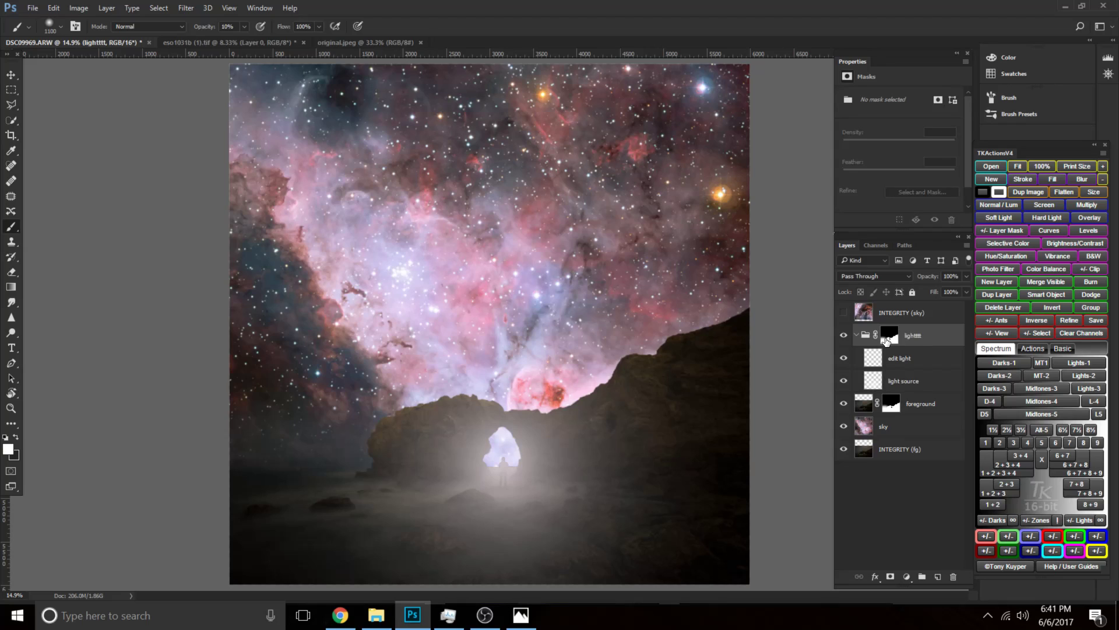
{"action": "left_click", "coordinate": [888, 336]}
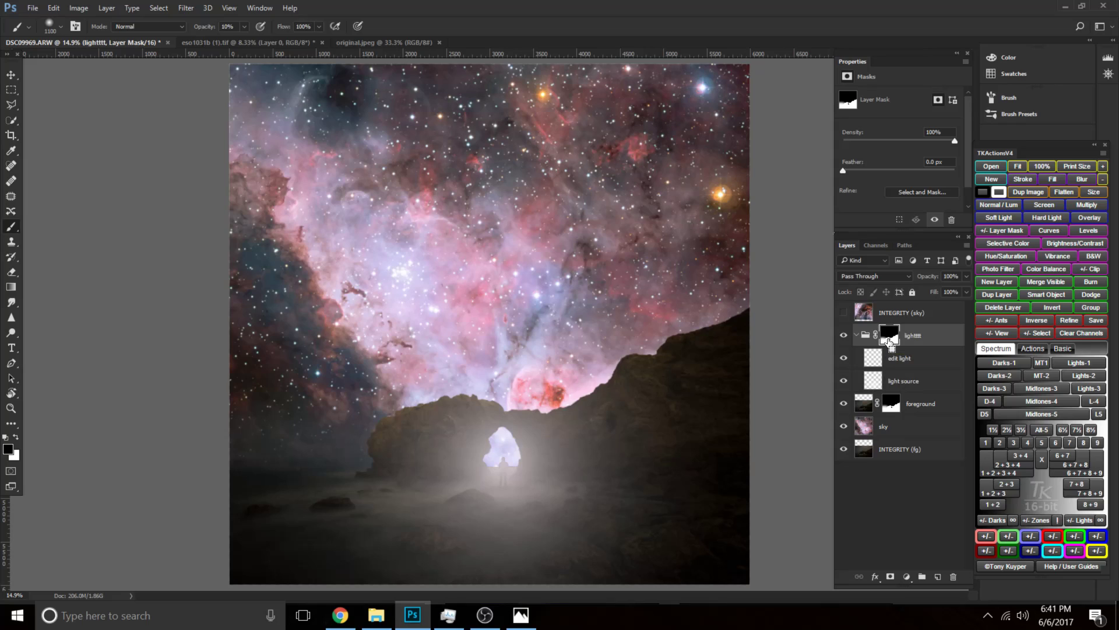
{"action": "key", "text": "ctrl+i"}
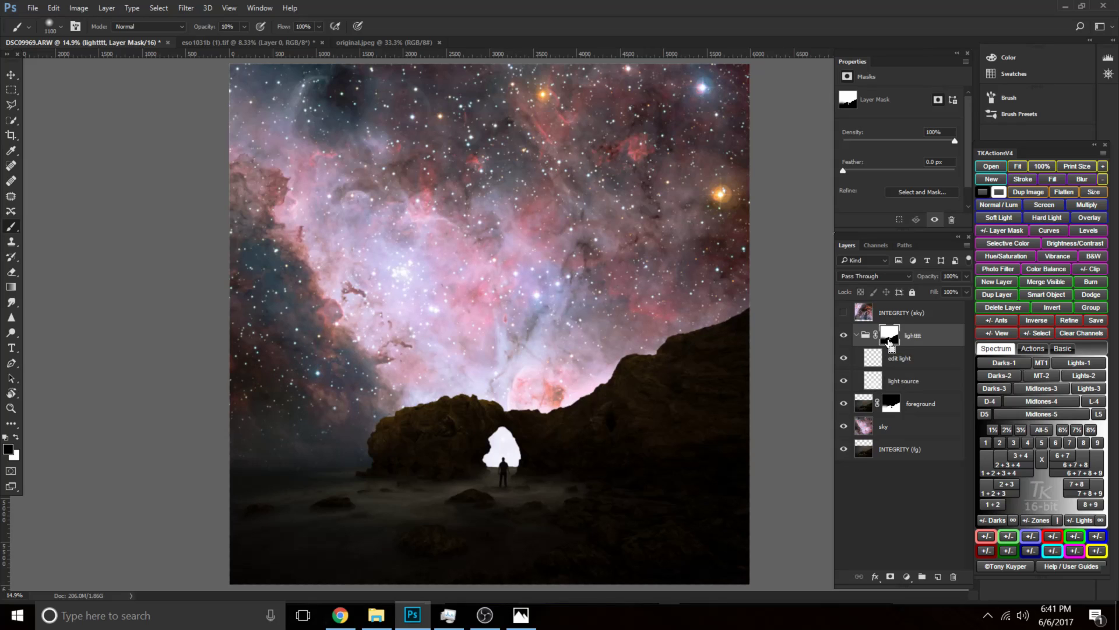
Compare the foreground layer's mask with the lightttt group's inverted mask.
{"action": "left_click", "coordinate": [892, 408]}
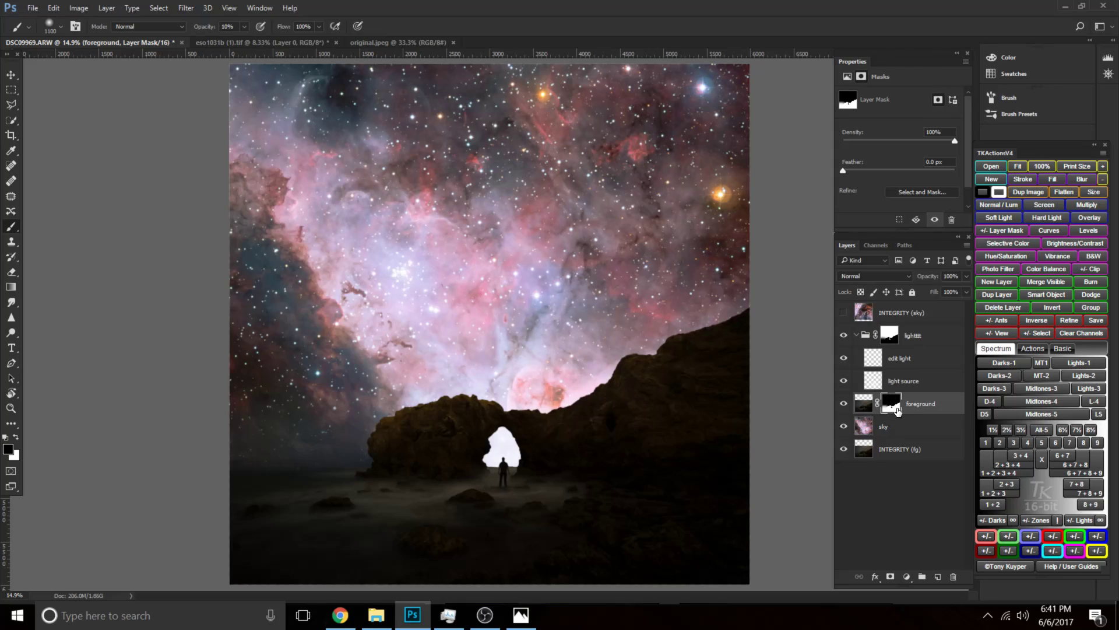
{"action": "left_click", "coordinate": [893, 338]}
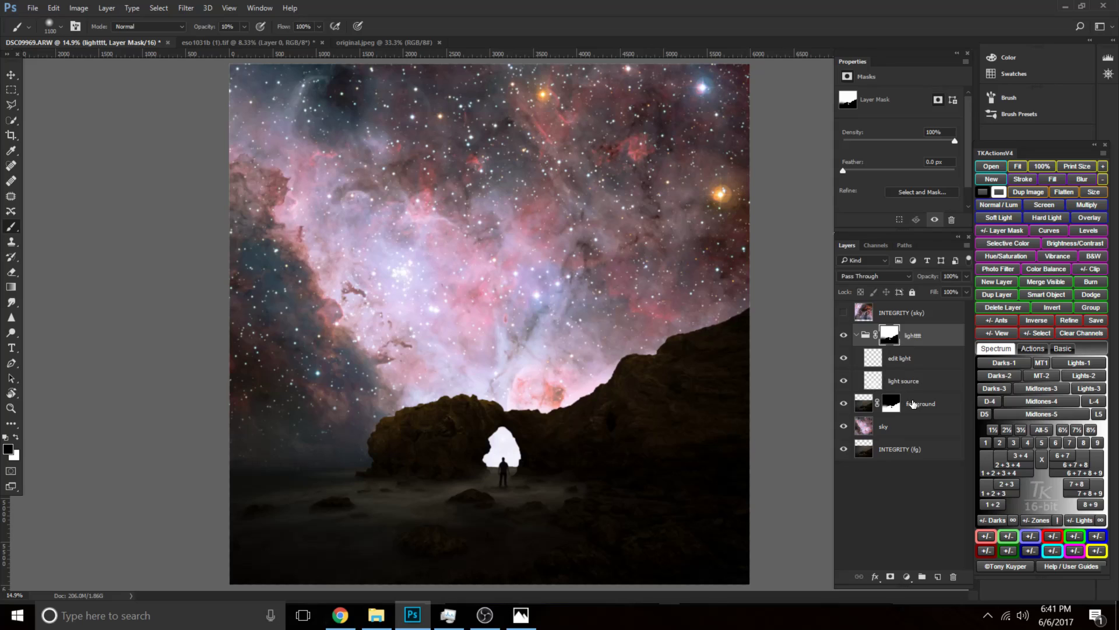
{"action": "left_click", "coordinate": [894, 406]}
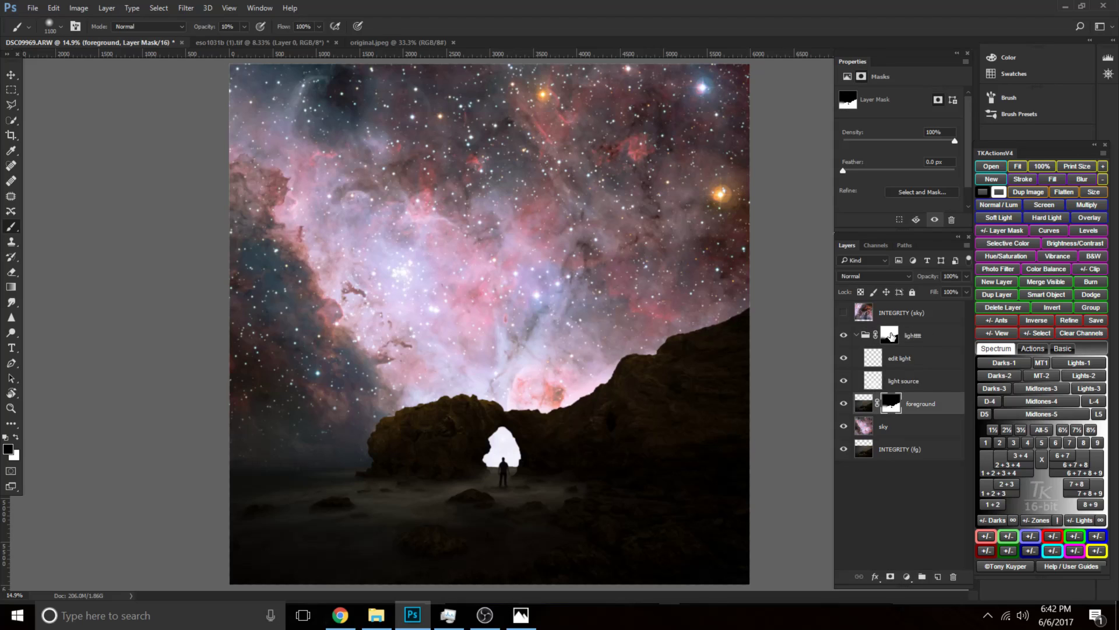
{"action": "left_click", "coordinate": [891, 336]}
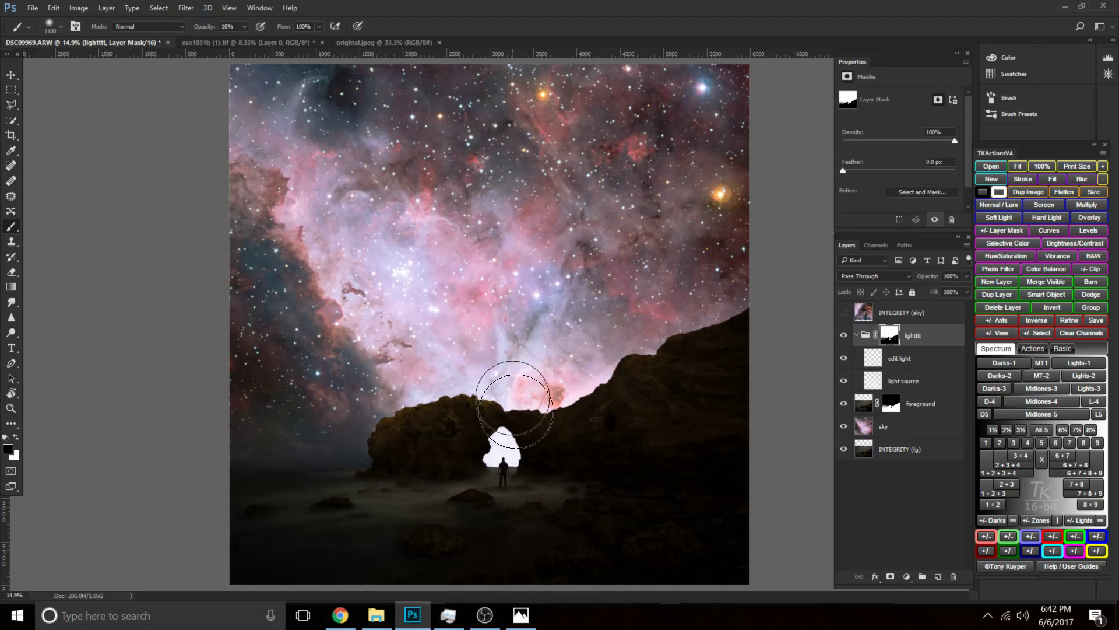
Set the brush opacity to 15% and its size to 1500 px for painting on the group mask.
{"action": "key", "text": "bracketright"}
{"action": "key", "text": "bracketright"}
{"action": "key", "text": "bracketright"}
{"action": "key", "text": "bracketleft"}
{"action": "key", "text": "bracketleft"}
{"action": "key", "text": "bracketleft"}
{"action": "key", "text": "bracketleft"}
{"action": "key", "text": "bracketleft"}
{"action": "key", "text": "bracketleft"}
{"action": "key", "text": "bracketleft"}
{"action": "key", "text": "bracketleft"}
{"action": "key", "text": "bracketleft"}
{"action": "key", "text": "1"}
{"action": "key", "text": "5"}
{"action": "key", "text": "bracketright"}
{"action": "key", "text": "bracketright"}
{"action": "key", "text": "bracketright"}
{"action": "key", "text": "bracketright"}
{"action": "key", "text": "bracketright"}
{"action": "key", "text": "bracketright"}
{"action": "key", "text": "bracketright"}
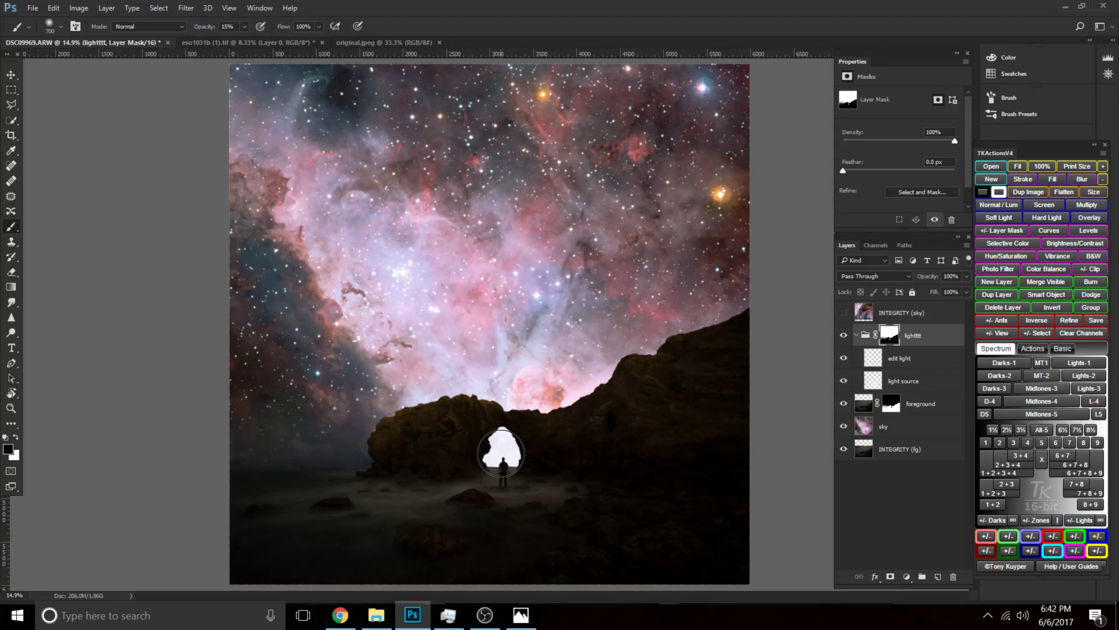
{"action": "key", "text": "bracketright"}
{"action": "key", "text": "bracketright"}
{"action": "key", "text": "bracketright"}
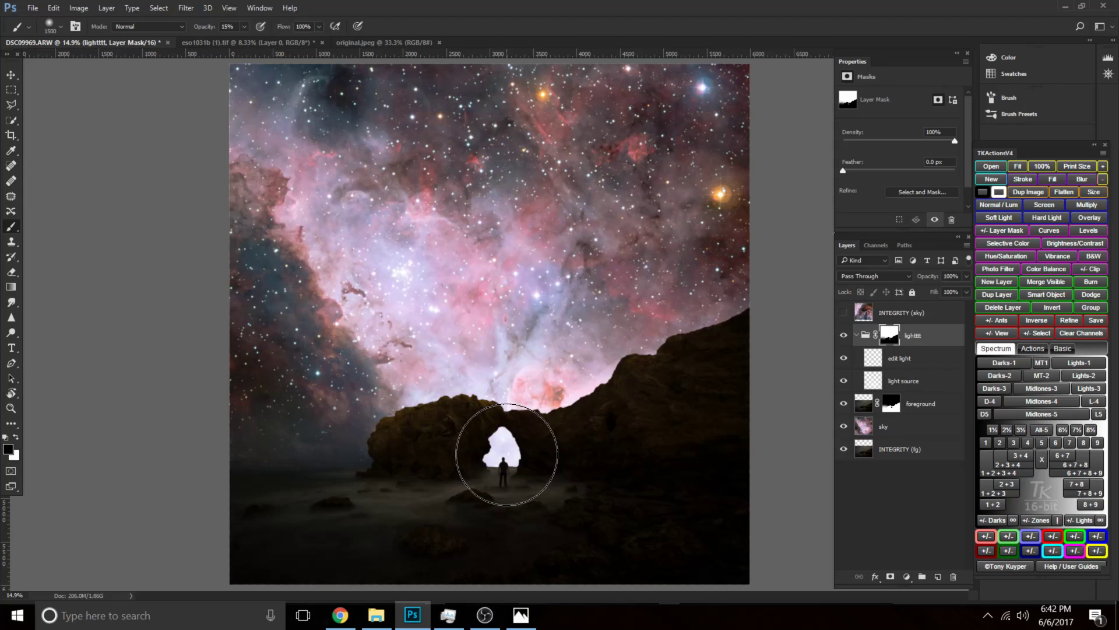
Paint white at 20% opacity on the lightttt group's mask with a large brush to reveal the glow around the figure and water.
{"action": "key", "text": "x"}
{"action": "key", "text": "bracketleft"}
{"action": "key", "text": "bracketleft"}
{"action": "key", "text": "bracketleft"}
{"action": "key", "text": "bracketleft"}
{"action": "key", "text": "bracketleft"}
{"action": "key", "text": "bracketleft"}
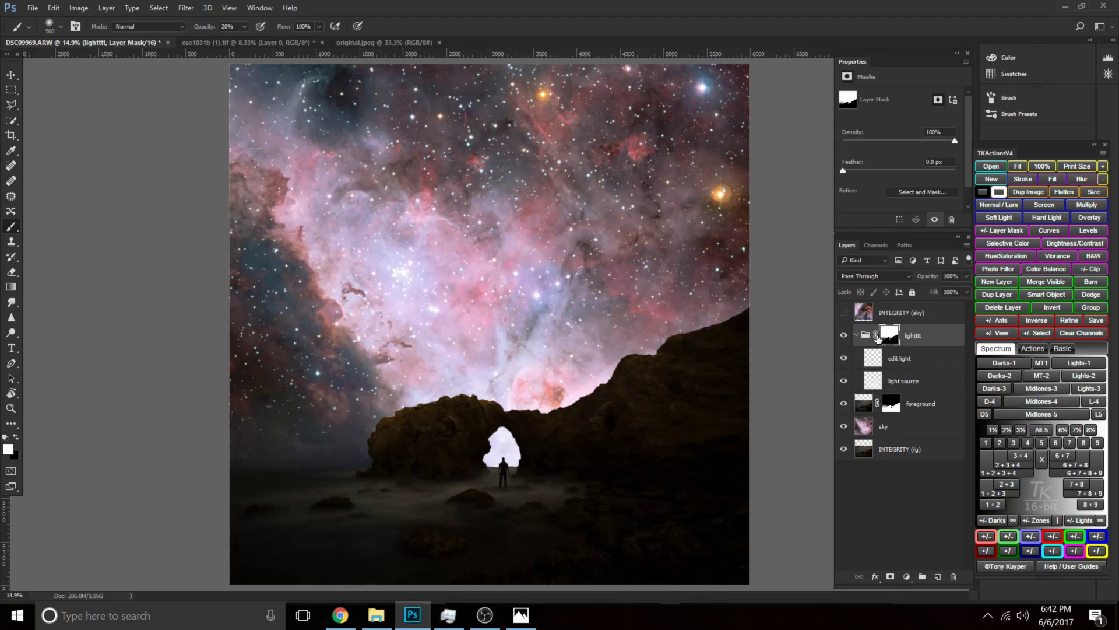
{"action": "key", "text": "bracketright"}
{"action": "key", "text": "bracketright"}
{"action": "key", "text": "bracketright"}
{"action": "key", "text": "bracketright"}
{"action": "key", "text": "bracketright"}
{"action": "key", "text": "bracketright"}
{"action": "key", "text": "bracketright"}
{"action": "key", "text": "bracketright"}
{"action": "key", "text": "bracketright"}
{"action": "key", "text": "bracketright"}
{"action": "key", "text": "bracketright"}
{"action": "key", "text": "bracketright"}
{"action": "key", "text": "bracketright"}
{"action": "key", "text": "bracketright"}
{"action": "key", "text": "bracketright"}
{"action": "key", "text": "bracketright"}
{"action": "mouse_move", "coordinate": [500, 479]}
{"action": "left_mouse_down"}
{"action": "mouse_move", "coordinate": [482, 520]}
{"action": "mouse_move", "coordinate": [563, 511]}
{"action": "left_mouse_up"}
Reduce the brush to about 900 px at 10% opacity and paint more glow around the arch opening on the group mask.
{"action": "key", "text": "bracketleft"}
{"action": "key", "text": "bracketleft"}
{"action": "key", "text": "bracketleft"}
{"action": "key", "text": "bracketleft"}
{"action": "key", "text": "bracketleft"}
{"action": "key", "text": "bracketleft"}
{"action": "key", "text": "bracketleft"}
{"action": "key", "text": "bracketleft"}
{"action": "key", "text": "bracketleft"}
{"action": "key", "text": "bracketleft"}
{"action": "key", "text": "bracketleft"}
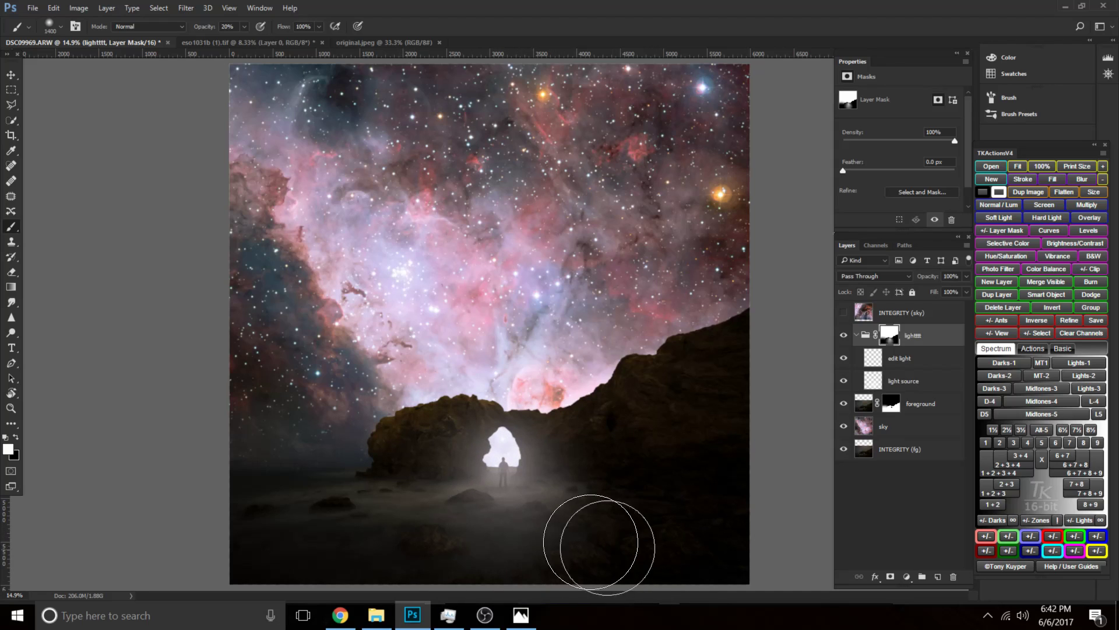
{"action": "key", "text": "bracketleft"}
{"action": "key", "text": "bracketleft"}
{"action": "key", "text": "bracketleft"}
{"action": "key", "text": "bracketleft"}
{"action": "key", "text": "bracketleft"}
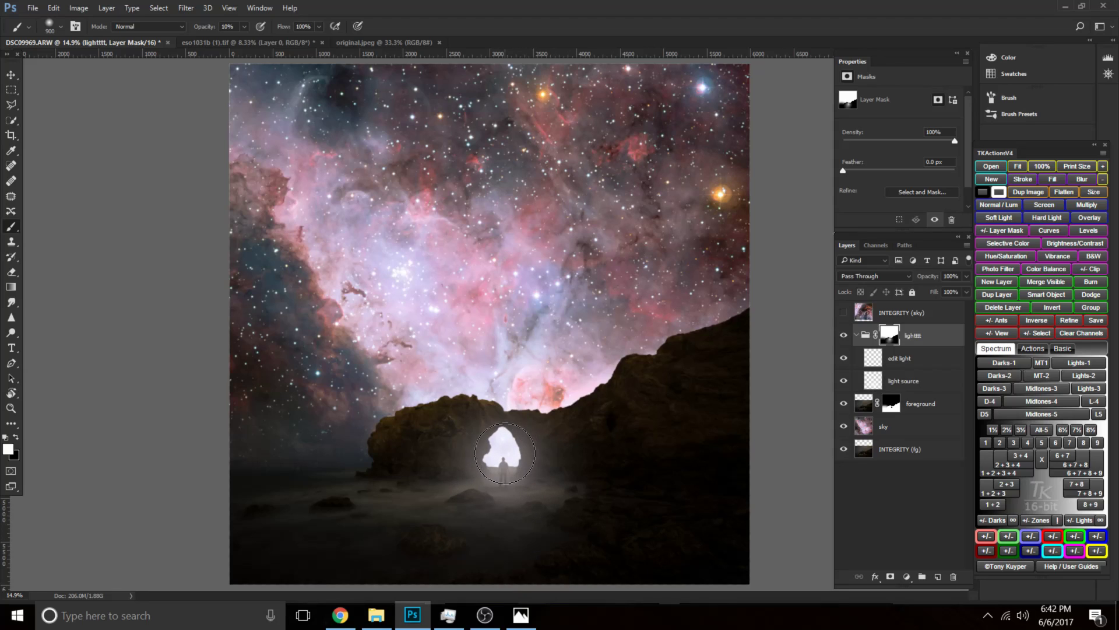
{"action": "key", "text": "bracketleft"}
{"action": "mouse_move", "coordinate": [507, 438]}
{"action": "left_mouse_down"}
{"action": "mouse_move", "coordinate": [470, 428]}
{"action": "mouse_move", "coordinate": [523, 461]}
{"action": "mouse_move", "coordinate": [464, 458]}
{"action": "left_mouse_up"}
Brush more glow across the water below the arch with an 1100 to 1500 px brush, and compare with the group mask disabled.
{"action": "key", "text": "bracketright"}
{"action": "key", "text": "bracketright"}
{"action": "key", "text": "bracketright"}
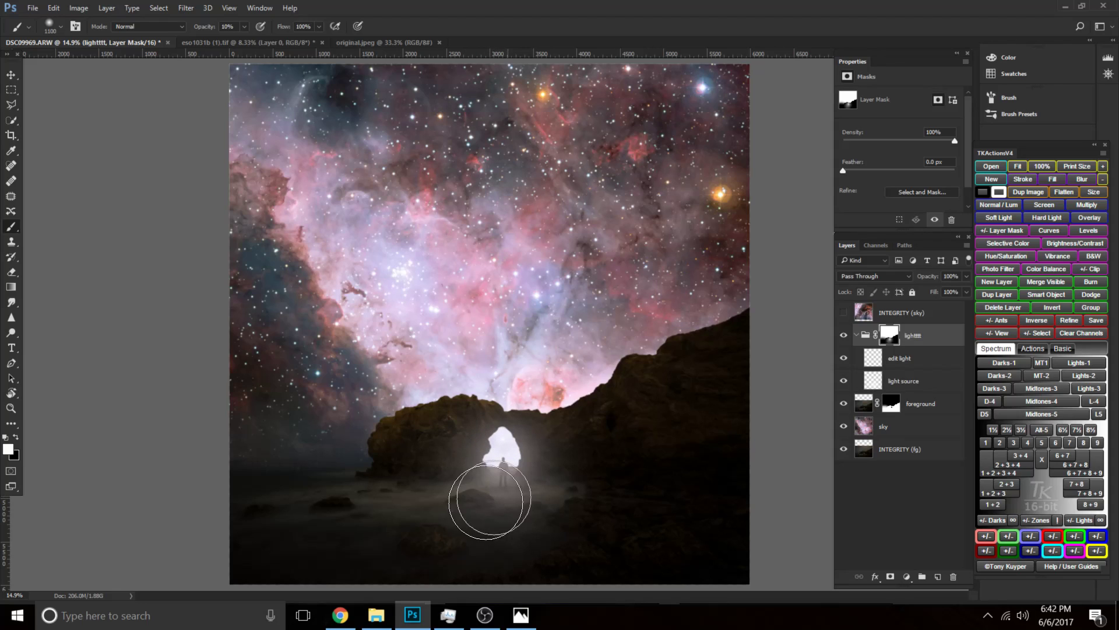
{"action": "mouse_move", "coordinate": [503, 519]}
{"action": "left_mouse_down"}
{"action": "mouse_move", "coordinate": [520, 567]}
{"action": "mouse_move", "coordinate": [520, 522]}
{"action": "mouse_move", "coordinate": [530, 561]}
{"action": "mouse_move", "coordinate": [472, 493]}
{"action": "mouse_move", "coordinate": [432, 559]}
{"action": "mouse_move", "coordinate": [511, 522]}
{"action": "mouse_move", "coordinate": [540, 521]}
{"action": "mouse_move", "coordinate": [562, 539]}
{"action": "mouse_move", "coordinate": [452, 540]}
{"action": "mouse_move", "coordinate": [446, 512]}
{"action": "mouse_move", "coordinate": [394, 540]}
{"action": "mouse_move", "coordinate": [499, 554]}
{"action": "mouse_move", "coordinate": [577, 514]}
{"action": "mouse_move", "coordinate": [551, 500]}
{"action": "mouse_move", "coordinate": [571, 535]}
{"action": "left_mouse_up"}
{"action": "key", "text": "bracketright"}
{"action": "key", "text": "bracketright"}
{"action": "key", "text": "bracketright"}
{"action": "key", "text": "bracketright"}
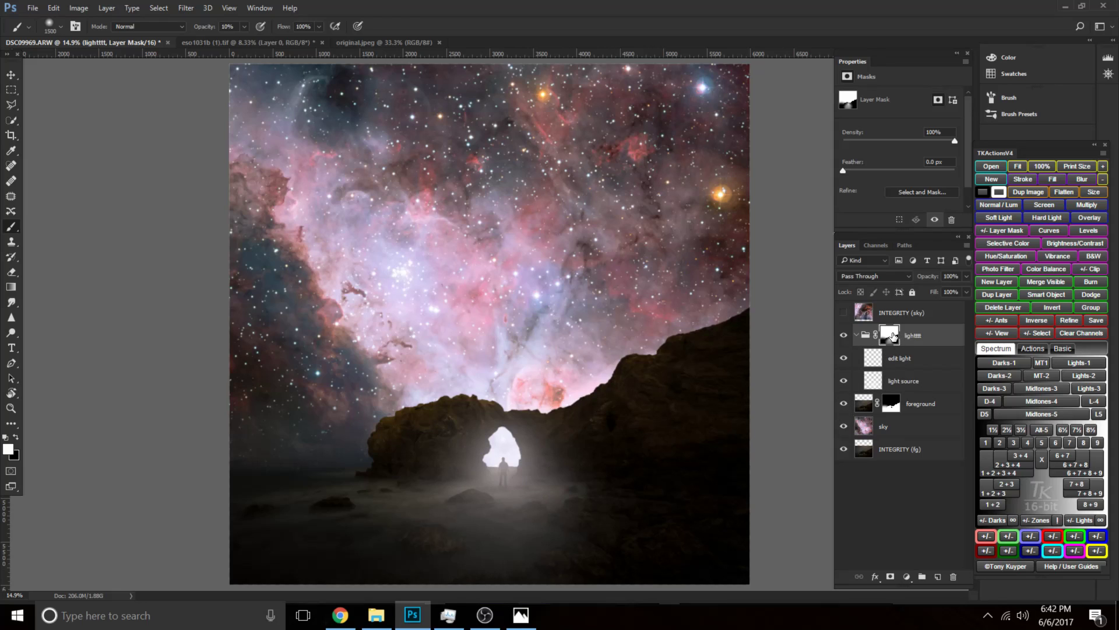
{"action": "left_click", "coordinate": [894, 335], "text": "shift"}
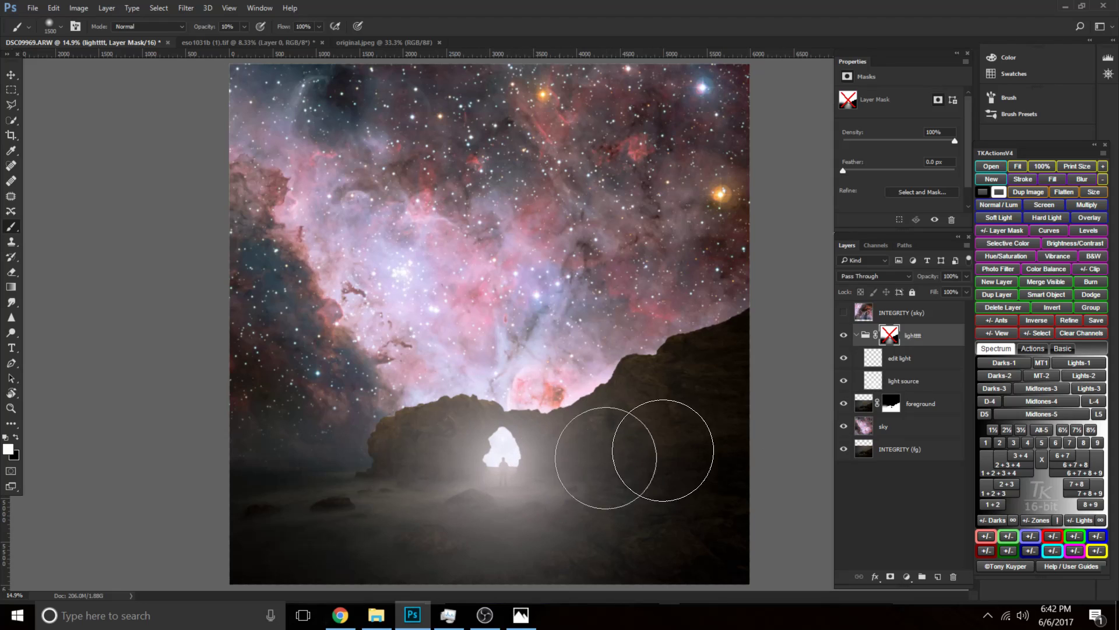
{"action": "left_click", "coordinate": [890, 335], "text": "shift"}
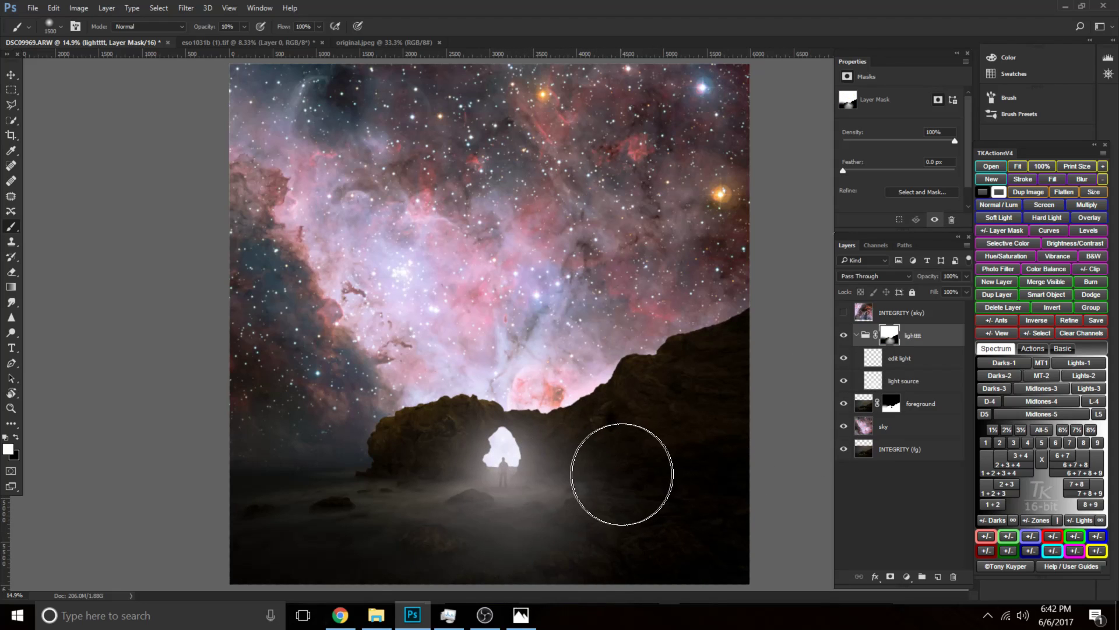
Extend the glow over the water beside the arch on the group mask with a 1900 px brush, and reduce the brush to 500 px.
{"action": "key", "text": "bracketright"}
{"action": "key", "text": "bracketright"}
{"action": "key", "text": "bracketright"}
{"action": "key", "text": "bracketleft"}
{"action": "key", "text": "bracketleft"}
{"action": "key", "text": "bracketleft"}
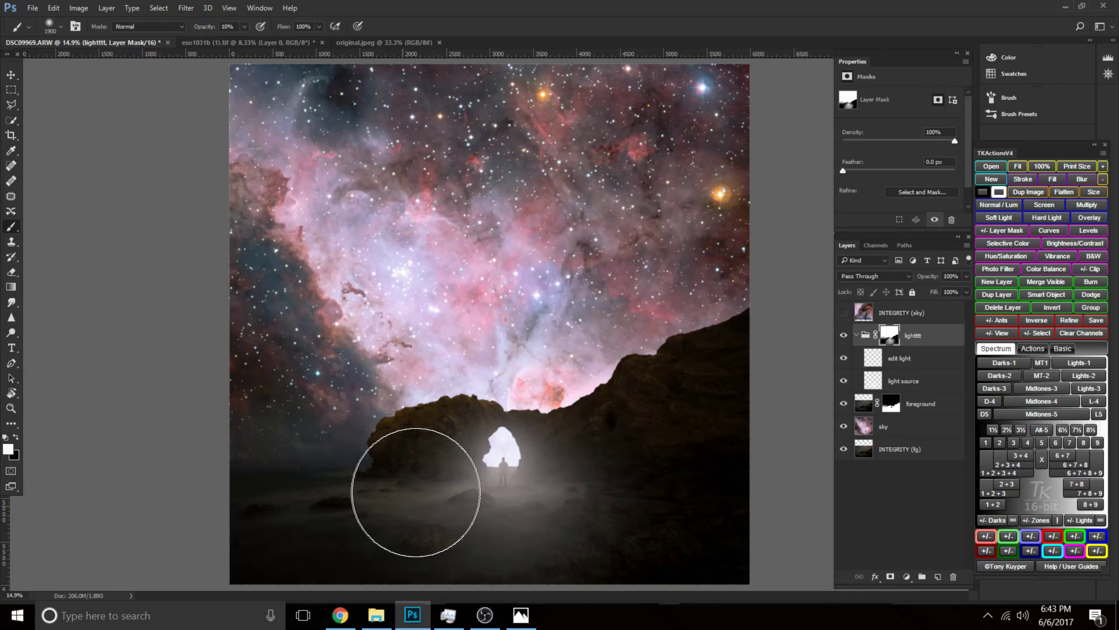
{"action": "key", "text": "bracketleft"}
{"action": "key", "text": "bracketleft"}
{"action": "key", "text": "bracketleft"}
{"action": "key", "text": "bracketleft"}
{"action": "key", "text": "bracketleft"}
{"action": "key", "text": "bracketleft"}
{"action": "key", "text": "bracketleft"}
{"action": "key", "text": "bracketleft"}
{"action": "key", "text": "bracketleft"}
{"action": "key", "text": "bracketleft"}
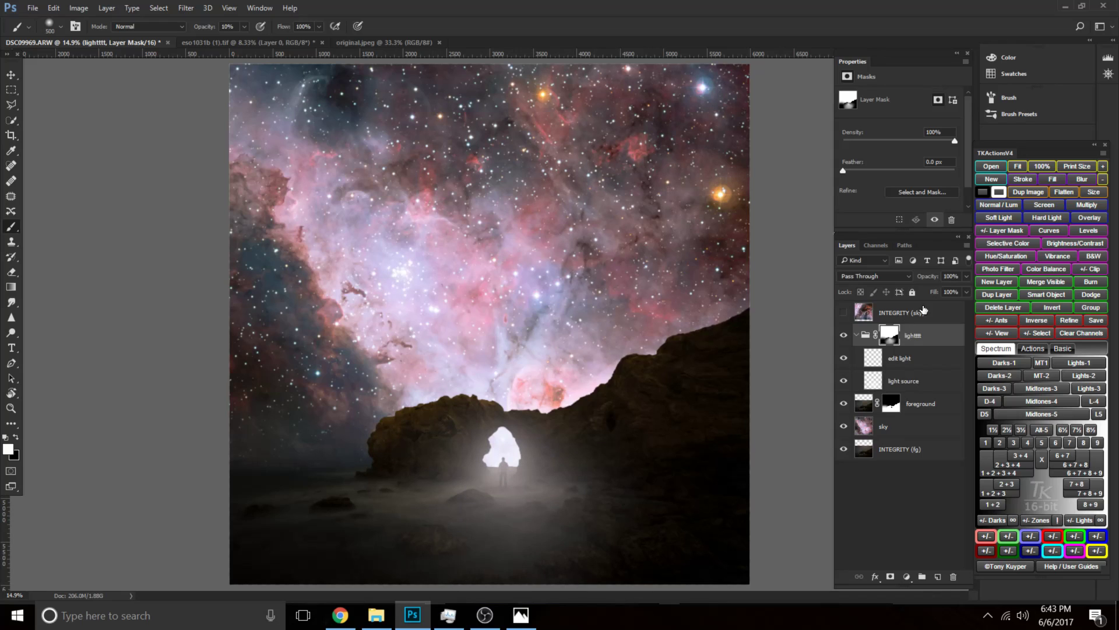
Reduce the brush to 200 px and hide the lightttt group to expose the unlit figure in the arch.
{"action": "key", "text": "ctrl+plus"}
{"action": "key", "text": "ctrl+plus"}
{"action": "mouse_move", "coordinate": [530, 537]}
{"action": "left_mouse_down"}
{"action": "mouse_move", "coordinate": [536, 449]}
{"action": "mouse_move", "coordinate": [515, 387]}
{"action": "left_mouse_up"}
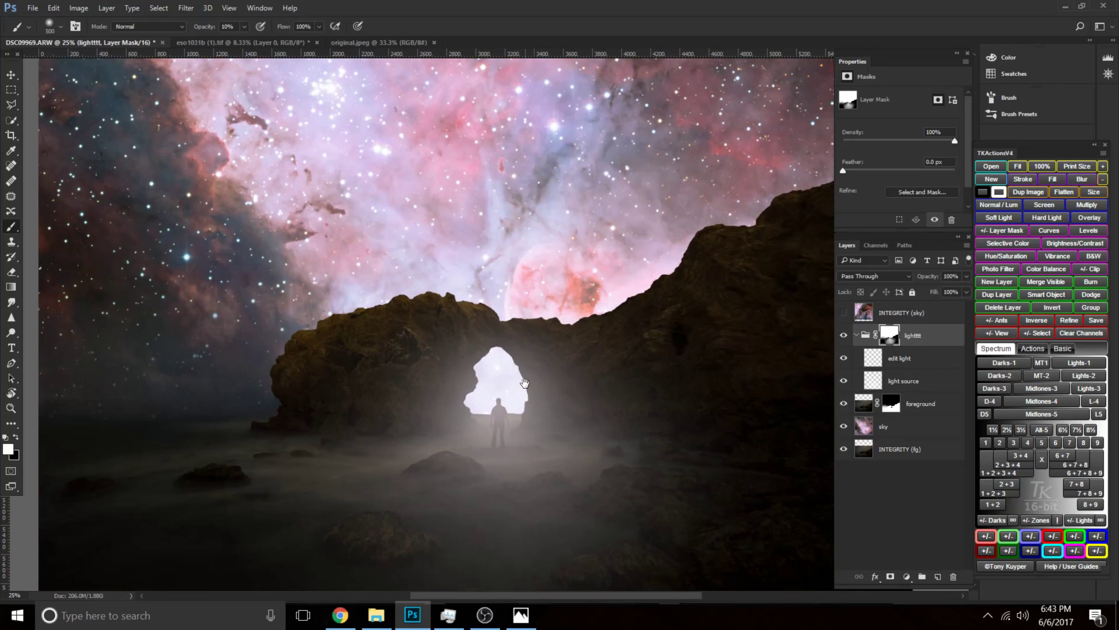
{"action": "key", "text": "bracketleft"}
{"action": "key", "text": "bracketleft"}
{"action": "key", "text": "bracketleft"}
{"action": "left_click", "coordinate": [843, 336]}
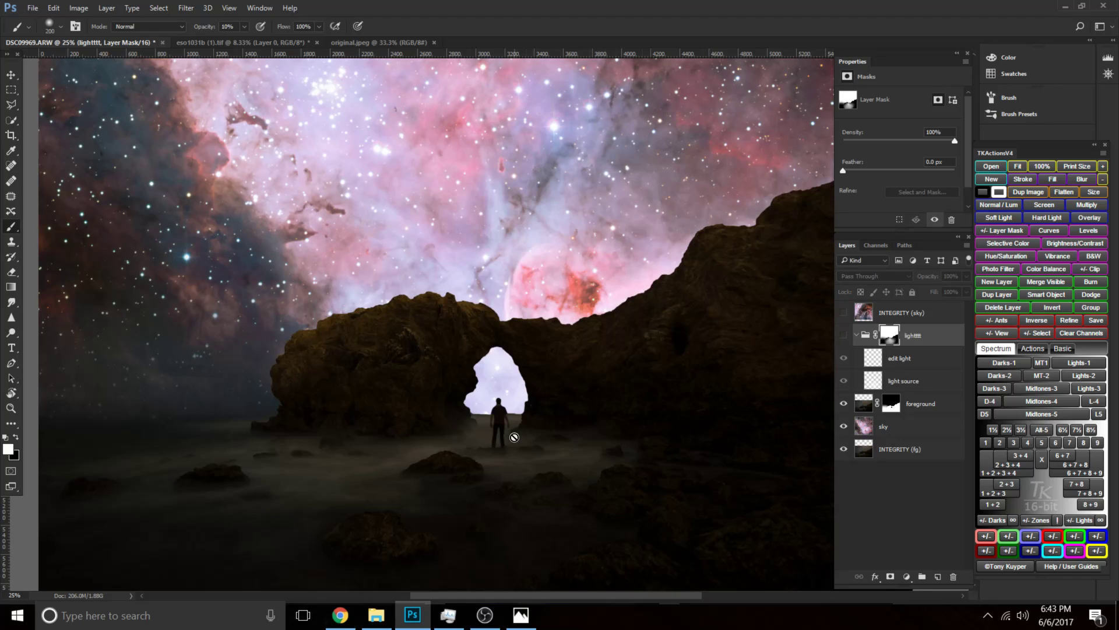
Examine the edges of the figure against the arch opening and the water.
{"action": "key", "text": "ctrl+plus"}
{"action": "left_click_drag", "start_coordinate": [578, 483], "coordinate": [534, 241]}
{"action": "left_click_drag", "start_coordinate": [610, 346], "coordinate": [575, 395]}
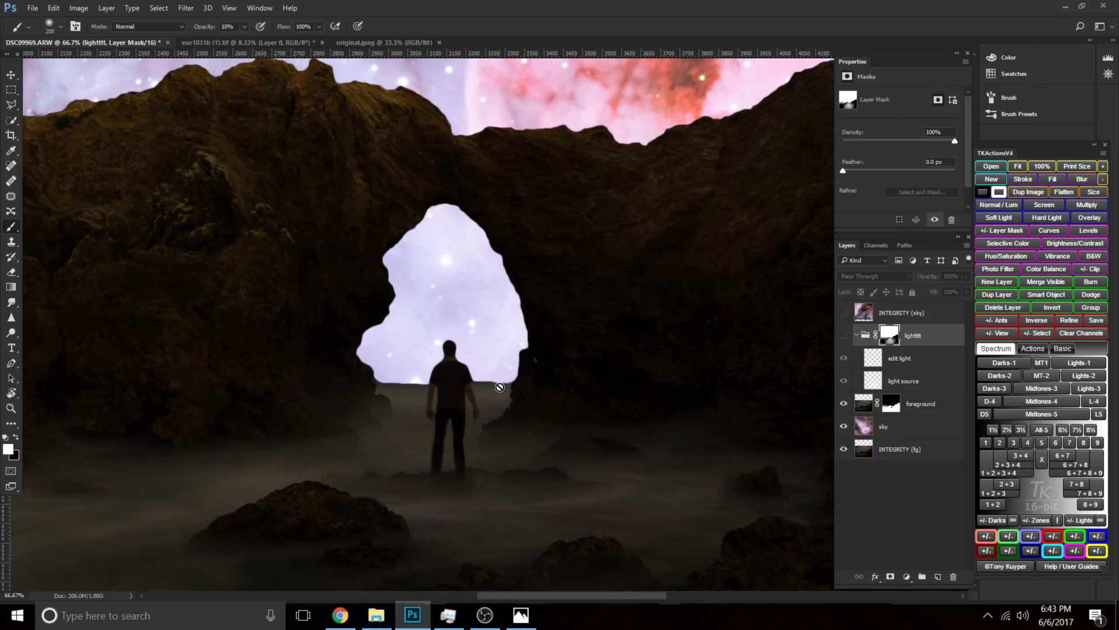
{"action": "key", "text": "ctrl+plus"}
{"action": "key", "text": "ctrl+plus"}
{"action": "key", "text": "ctrl+plus"}
{"action": "left_click_drag", "start_coordinate": [491, 519], "coordinate": [610, 261]}
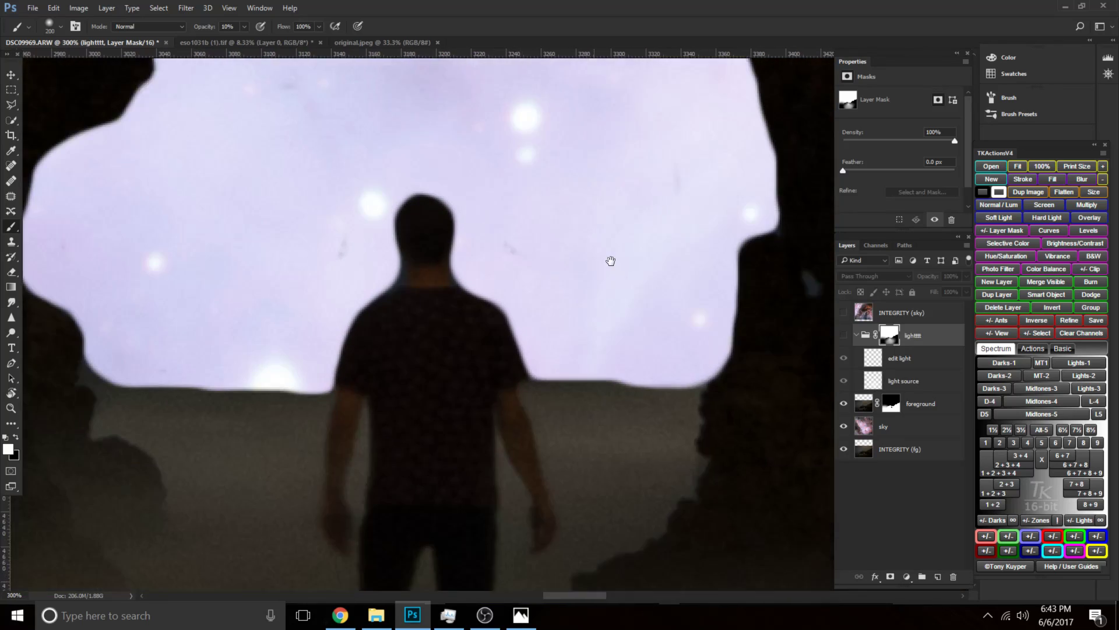
{"action": "key", "text": "ctrl+minus"}
{"action": "key", "text": "ctrl+minus"}
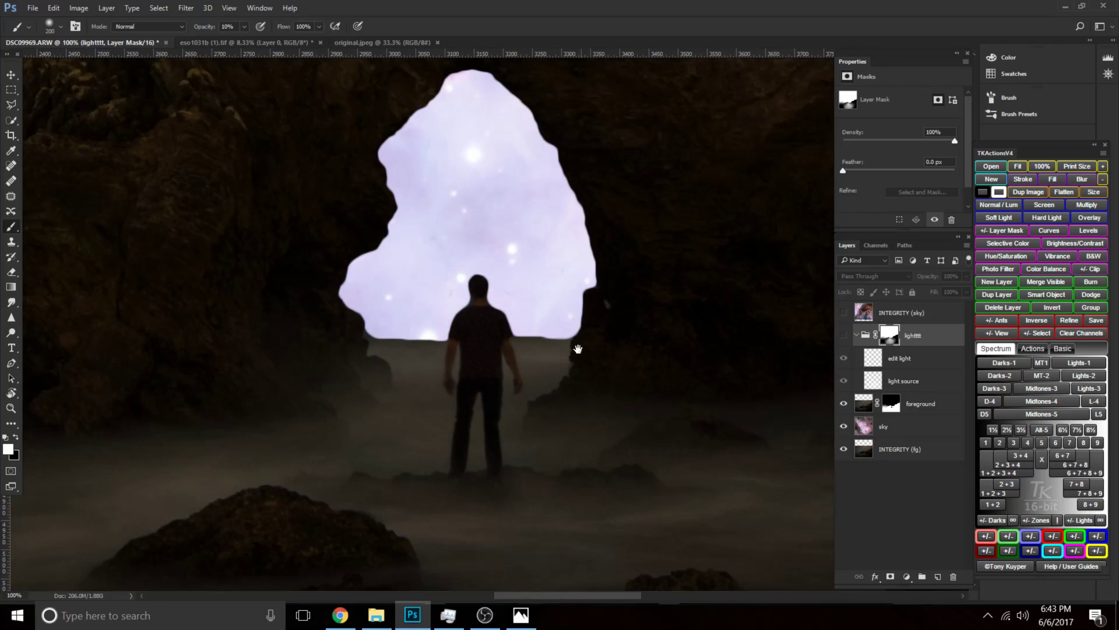
{"action": "left_click_drag", "start_coordinate": [580, 350], "coordinate": [524, 397]}
{"action": "key", "text": "ctrl+minus"}
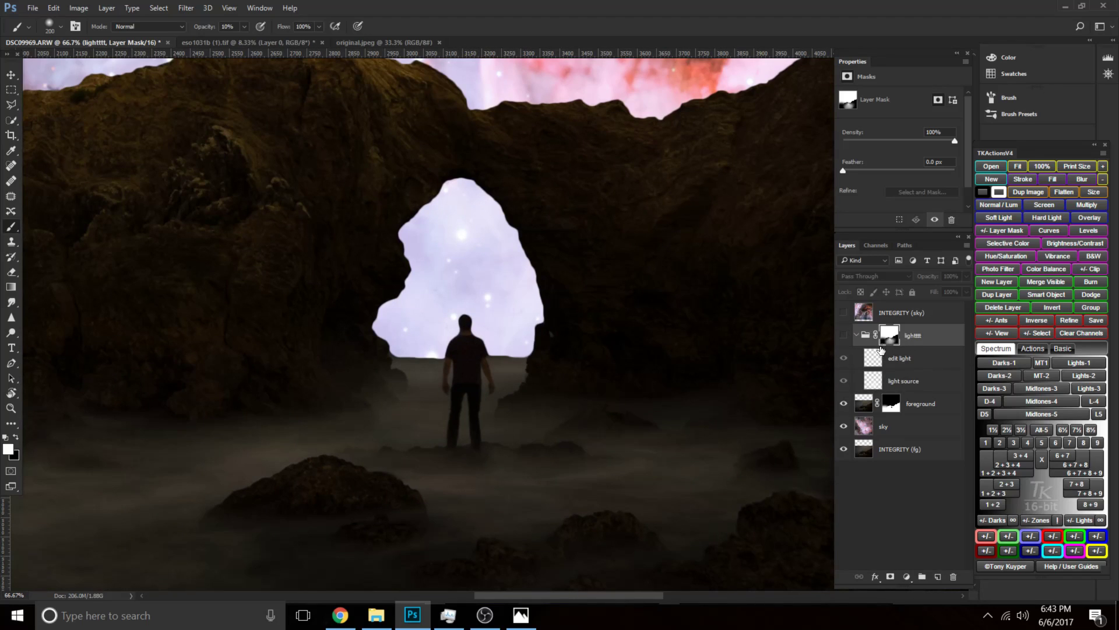
Select the figure's head, torso and legs on the foreground layer's image with the Quick Selection tool.
{"action": "left_click", "coordinate": [862, 405]}
{"action": "key", "text": "w"}
{"action": "scroll", "coordinate": [473, 360], "scroll_direction": "up", "scroll_amount": 1}
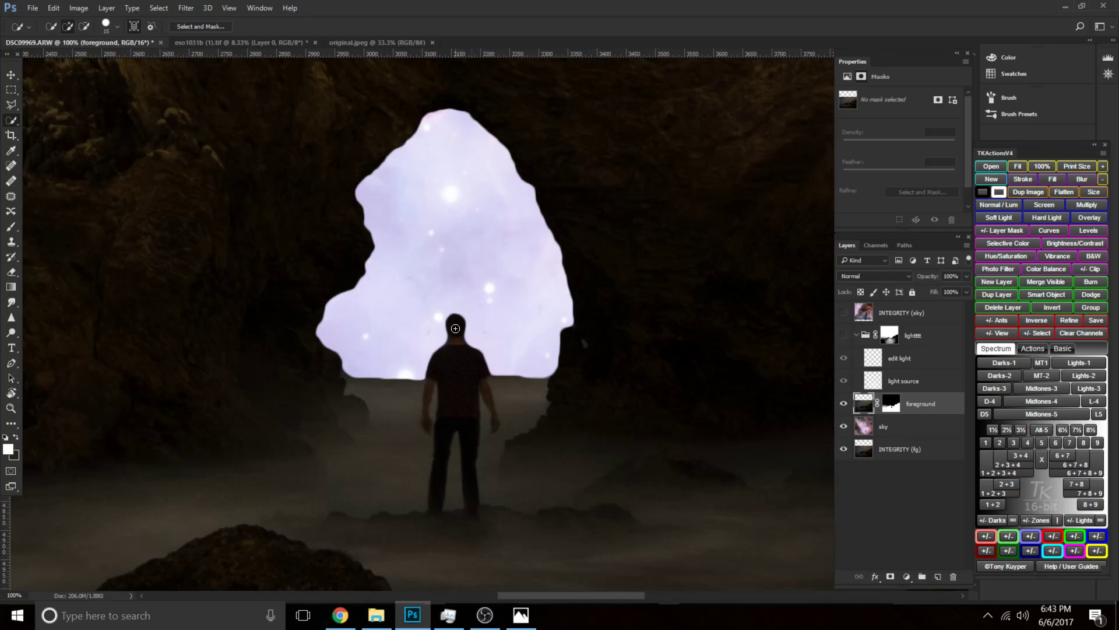
{"action": "mouse_move", "coordinate": [459, 347]}
{"action": "left_mouse_down"}
{"action": "mouse_move", "coordinate": [484, 381]}
{"action": "mouse_move", "coordinate": [458, 392]}
{"action": "mouse_move", "coordinate": [466, 503]}
{"action": "mouse_move", "coordinate": [443, 507]}
{"action": "mouse_move", "coordinate": [453, 469]}
{"action": "left_mouse_up"}
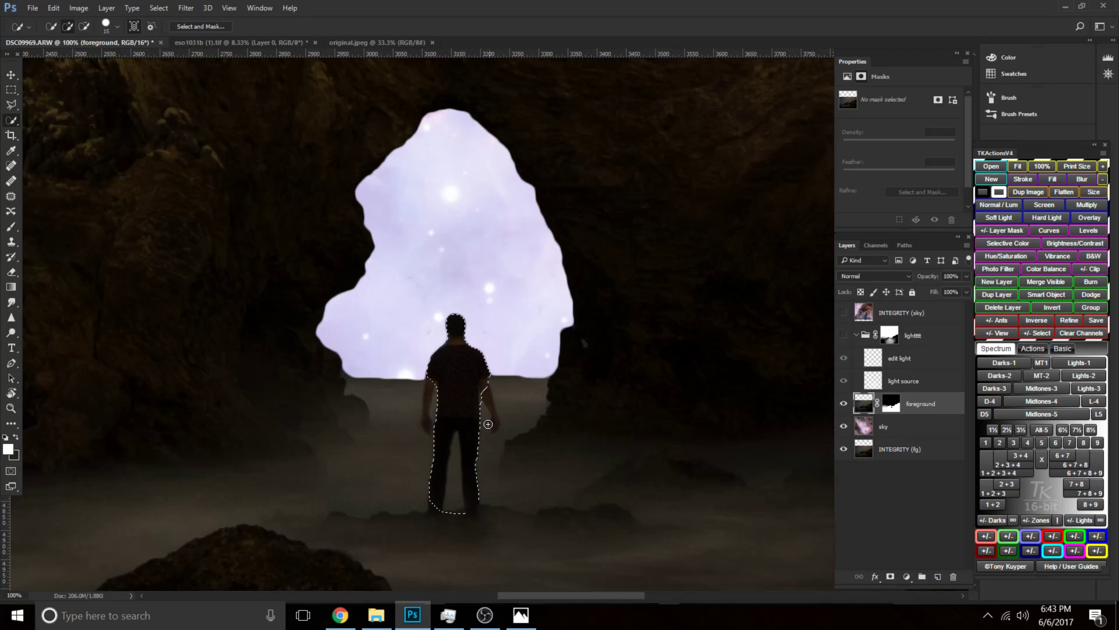
Refine the selection with a smaller selection brush to include the figure's left arm and hand.
{"action": "key", "text": "ctrl+plus"}
{"action": "key", "text": "ctrl+minus"}
{"action": "key", "text": "bracketleft"}
{"action": "key", "text": "bracketleft"}
{"action": "key", "text": "bracketleft"}
{"action": "mouse_move", "coordinate": [437, 387]}
{"action": "left_mouse_down"}
{"action": "mouse_move", "coordinate": [432, 430]}
{"action": "mouse_move", "coordinate": [404, 413]}
{"action": "left_mouse_up"}
{"action": "left_click", "coordinate": [427, 381], "text": "alt"}
{"action": "left_click", "coordinate": [430, 409]}
{"action": "key", "text": "ctrl+plus"}
{"action": "key", "text": "bracketright"}
{"action": "key", "text": "bracketright"}
{"action": "left_click_drag", "start_coordinate": [420, 491], "coordinate": [431, 393]}
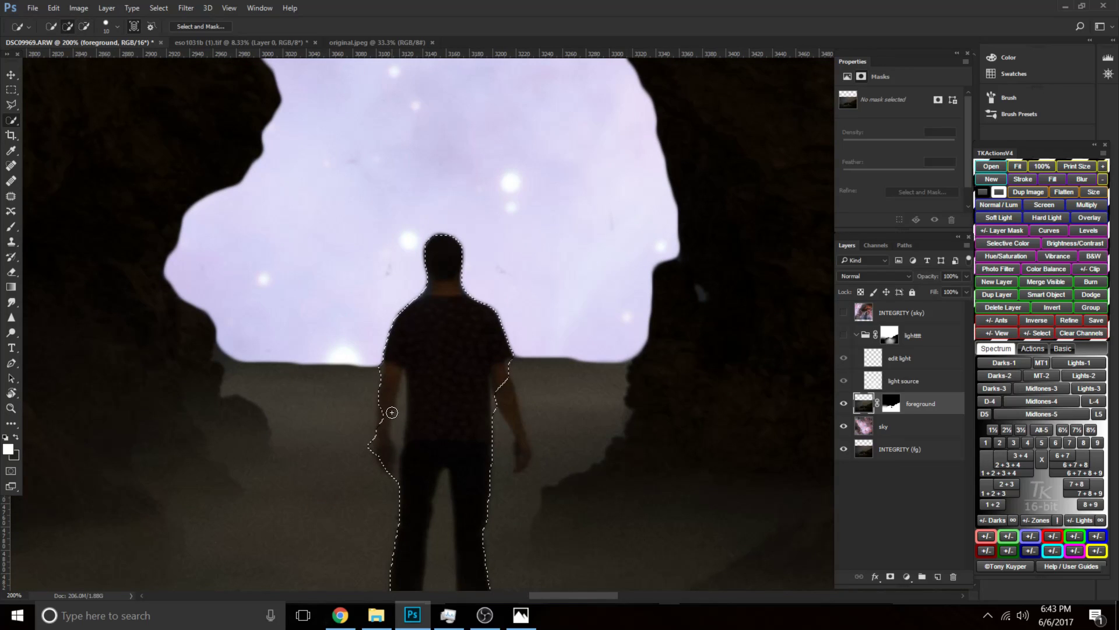
Add the figure's right arm and hand to the selection.
{"action": "left_click_drag", "start_coordinate": [503, 385], "coordinate": [526, 467]}
{"action": "mouse_move", "coordinate": [538, 375]}
{"action": "left_mouse_down"}
{"action": "mouse_move", "coordinate": [552, 474]}
{"action": "mouse_move", "coordinate": [534, 350]}
{"action": "left_mouse_up"}
{"action": "mouse_move", "coordinate": [579, 391]}
{"action": "left_mouse_down"}
{"action": "mouse_move", "coordinate": [519, 350]}
{"action": "mouse_move", "coordinate": [550, 440]}
{"action": "mouse_move", "coordinate": [530, 488]}
{"action": "mouse_move", "coordinate": [517, 490]}
{"action": "left_mouse_up"}
{"action": "mouse_move", "coordinate": [613, 336]}
{"action": "left_mouse_down"}
{"action": "mouse_move", "coordinate": [586, 358]}
{"action": "mouse_move", "coordinate": [563, 354]}
{"action": "left_mouse_up"}
{"action": "mouse_move", "coordinate": [607, 383]}
{"action": "left_mouse_down"}
{"action": "mouse_move", "coordinate": [627, 416]}
{"action": "mouse_move", "coordinate": [625, 443]}
{"action": "mouse_move", "coordinate": [569, 474]}
{"action": "left_mouse_up"}
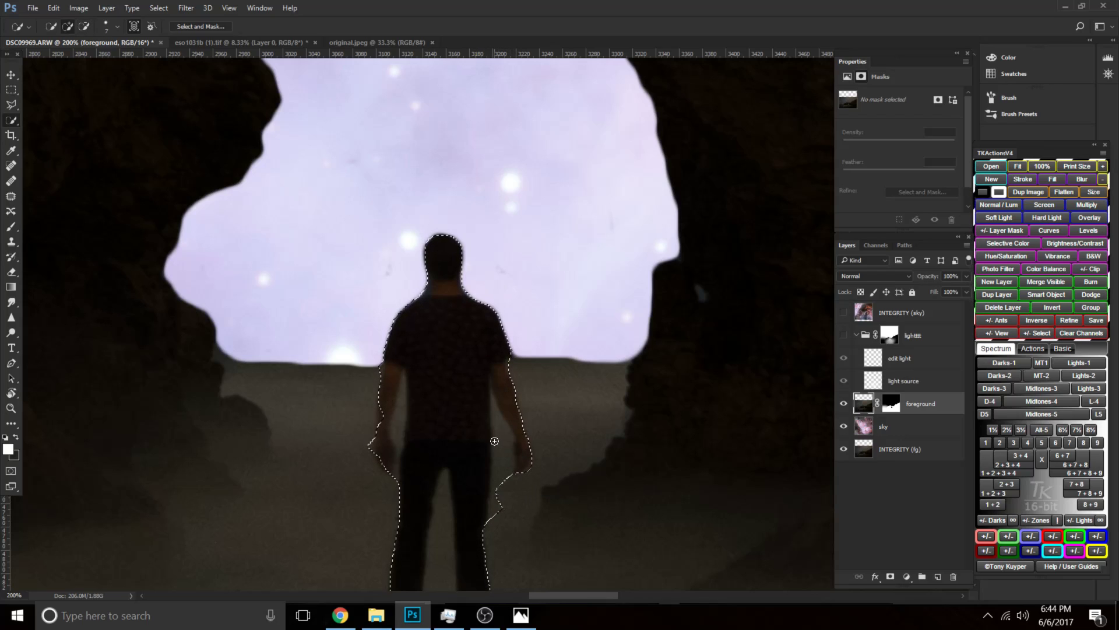
Subtract the water between the figure's right hand and right leg from the selection.
{"action": "left_click_drag", "start_coordinate": [488, 499], "coordinate": [492, 512]}
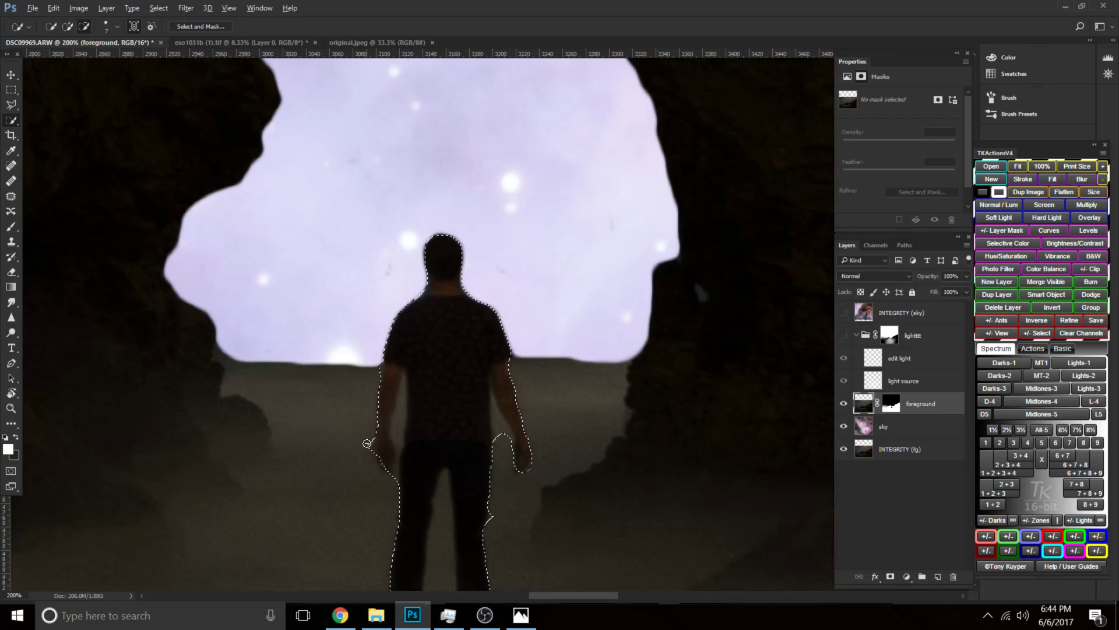
{"action": "scroll", "coordinate": [437, 446], "scroll_direction": "down", "scroll_amount": 4}
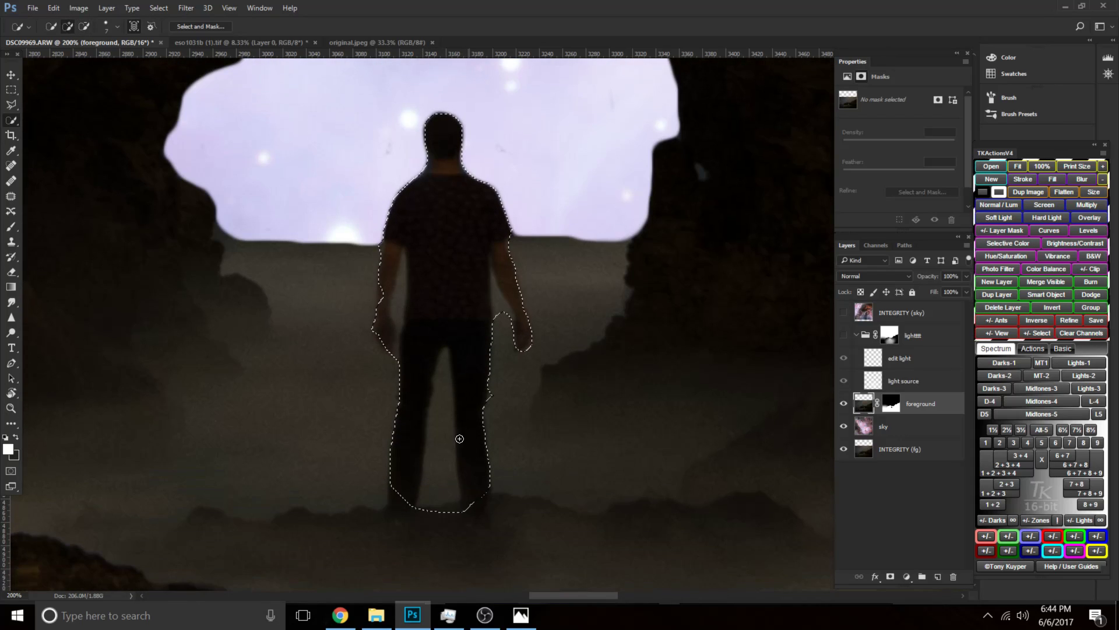
Try to subtract the gap between the figure's legs from the selection, and undo the subtraction.
{"action": "mouse_move", "coordinate": [444, 365]}
{"action": "left_mouse_down"}
{"action": "mouse_move", "coordinate": [440, 511]}
{"action": "mouse_move", "coordinate": [436, 410]}
{"action": "mouse_move", "coordinate": [433, 502]}
{"action": "mouse_move", "coordinate": [457, 506]}
{"action": "mouse_move", "coordinate": [445, 372]}
{"action": "left_mouse_up"}
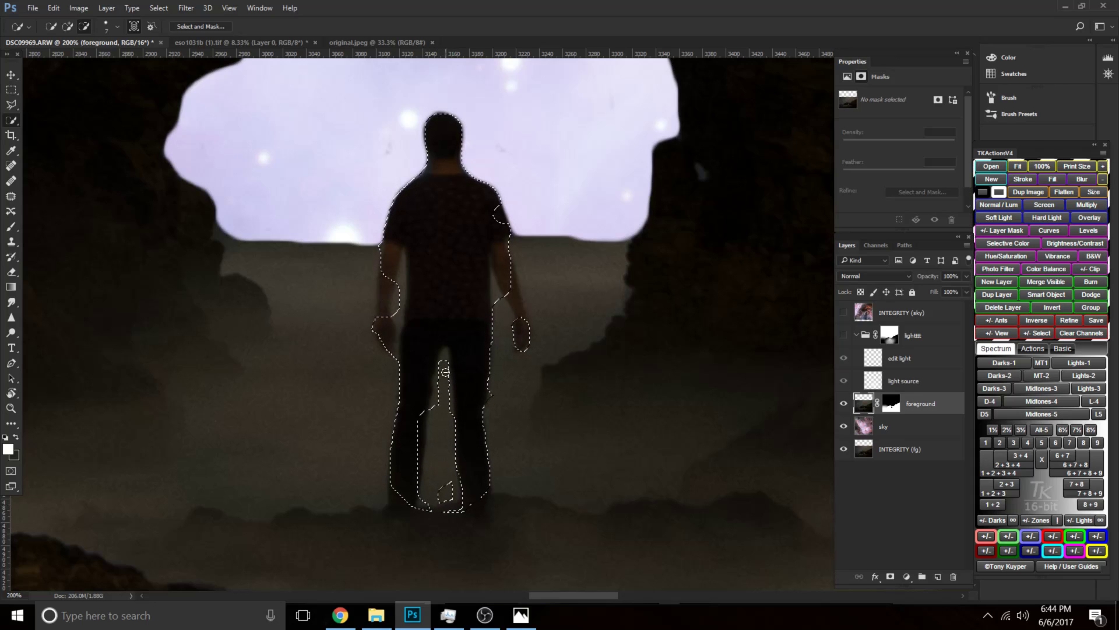
{"action": "key", "text": "ctrl+alt+z"}
{"action": "key", "text": "ctrl+alt+z"}
{"action": "key", "text": "ctrl+alt+z"}
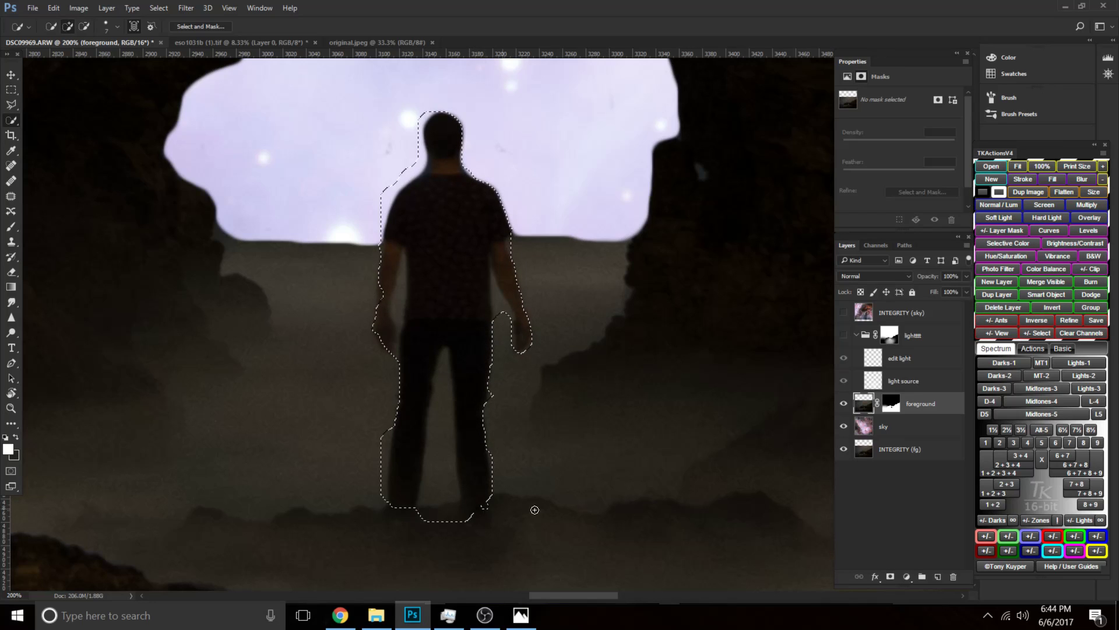
{"action": "key", "text": "ctrl+minus"}
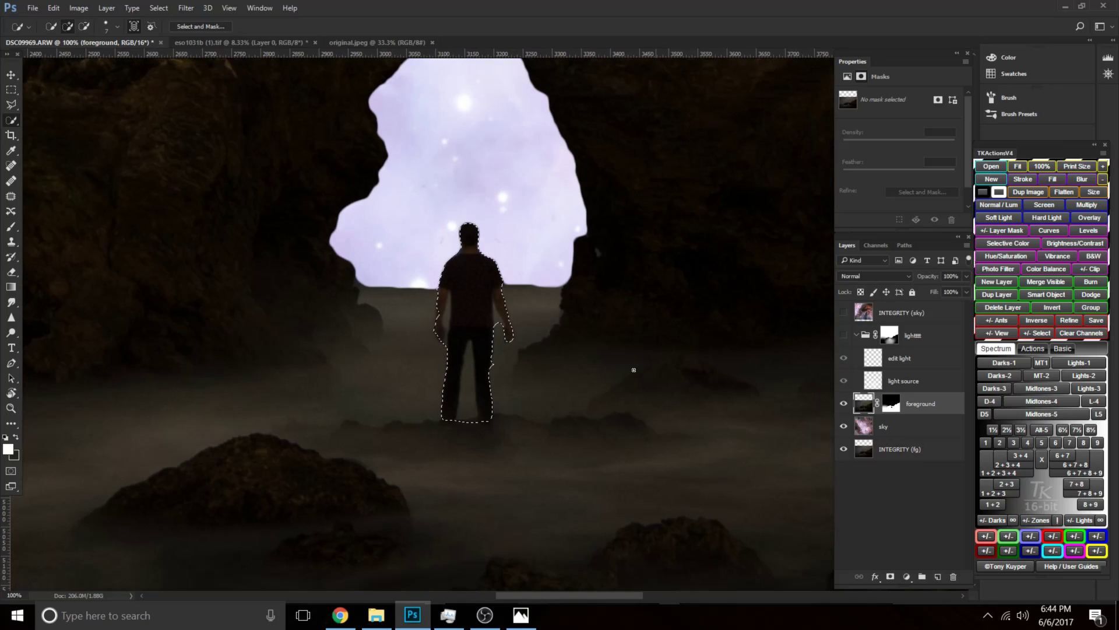
Copy the selected figure from the INTEGRITY (fg) layer to a new layer, inspect the cutout in isolation, and undo the copy.
{"action": "left_click", "coordinate": [913, 446]}
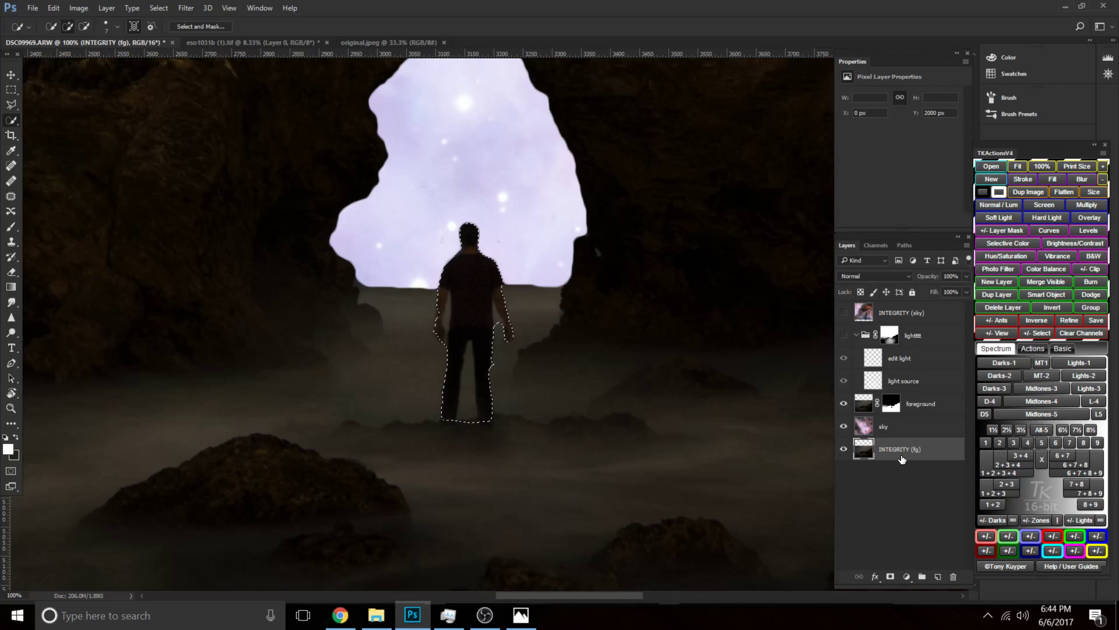
{"action": "key", "text": "ctrl+j"}
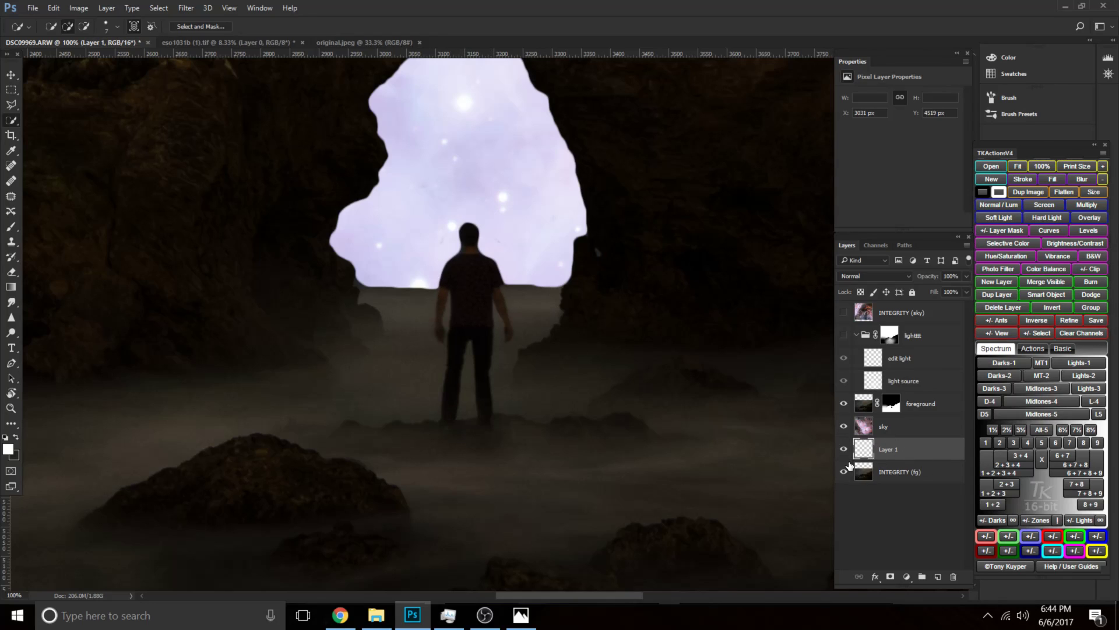
{"action": "left_click", "coordinate": [843, 404]}
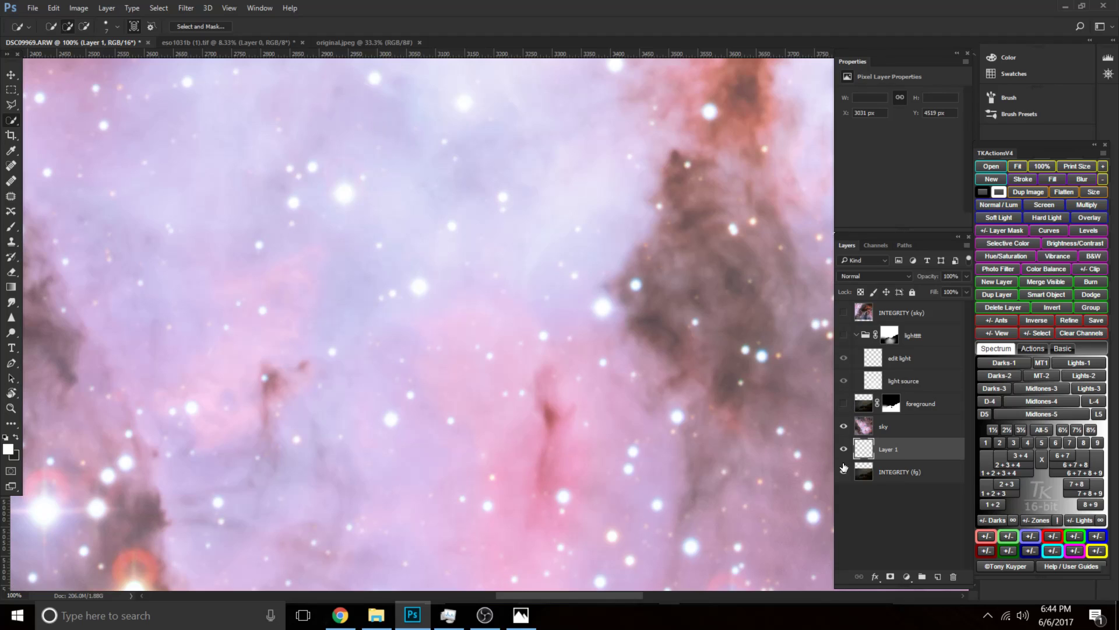
{"action": "left_click", "coordinate": [845, 427]}
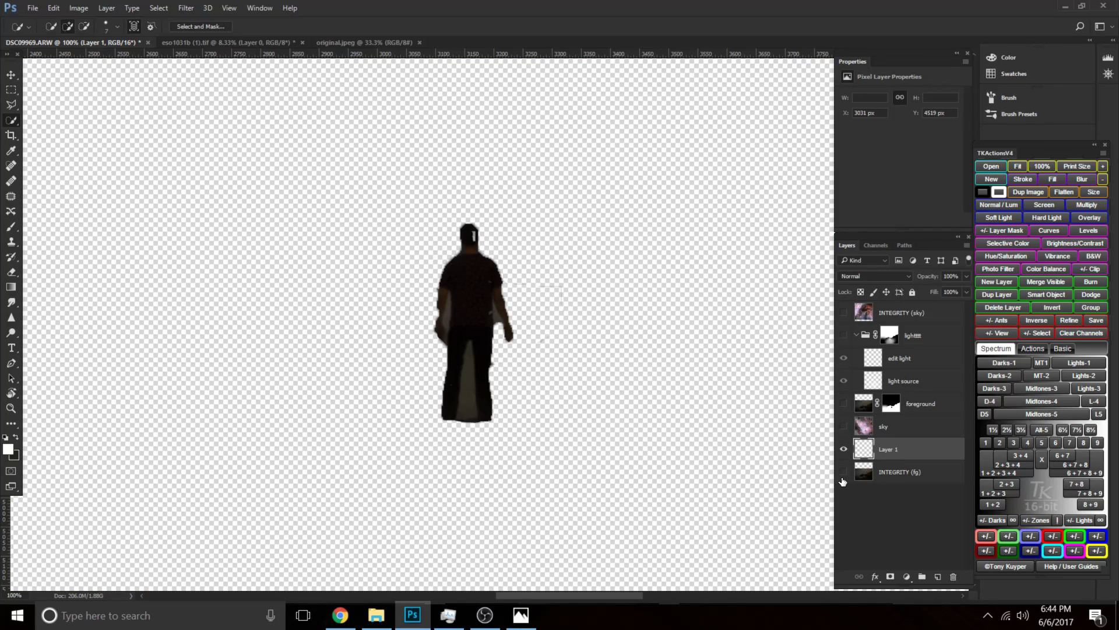
{"action": "left_click", "coordinate": [843, 472]}
{"action": "left_click", "coordinate": [844, 403]}
{"action": "left_click", "coordinate": [843, 426]}
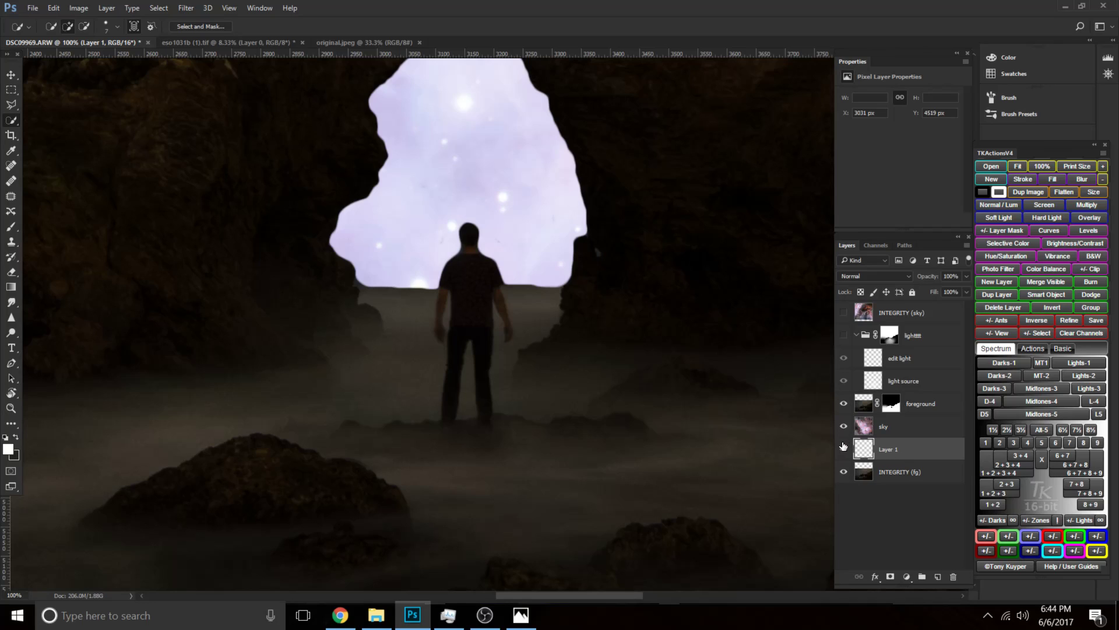
{"action": "key", "text": "ctrl+z"}
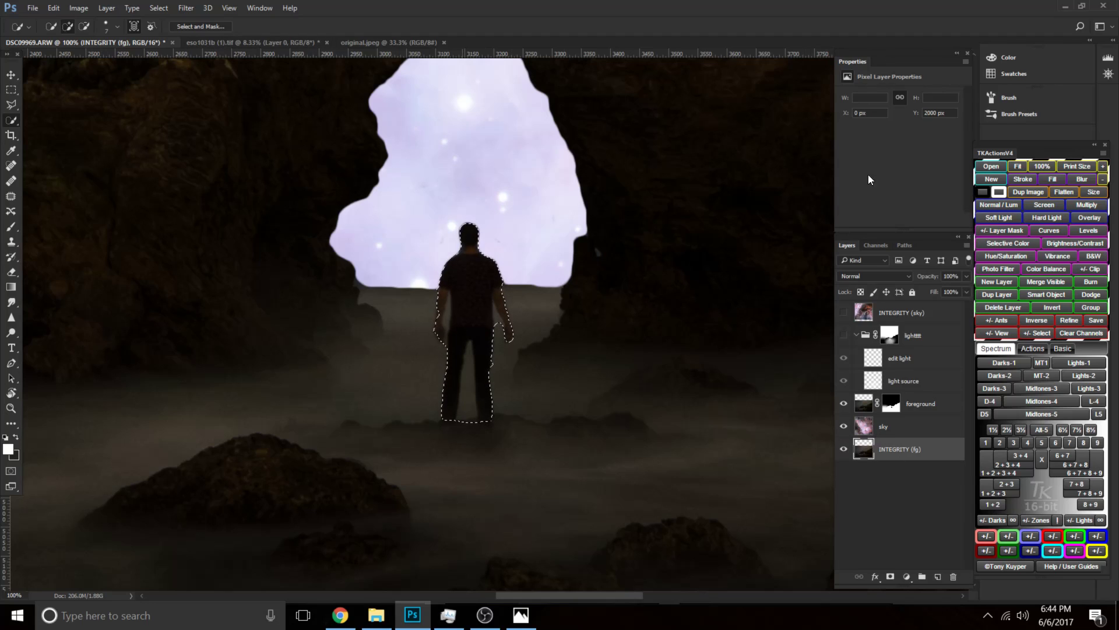
Save the figure selection as a new channel named silhouette and deselect it.
{"action": "left_click", "coordinate": [158, 7]}
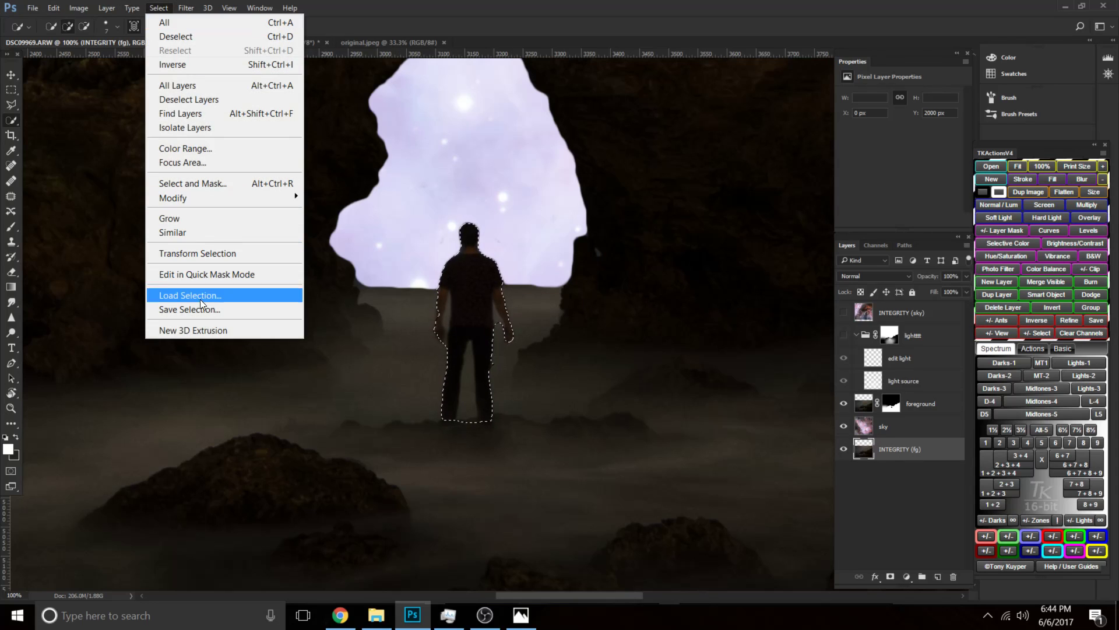
{"action": "left_click", "coordinate": [280, 308]}
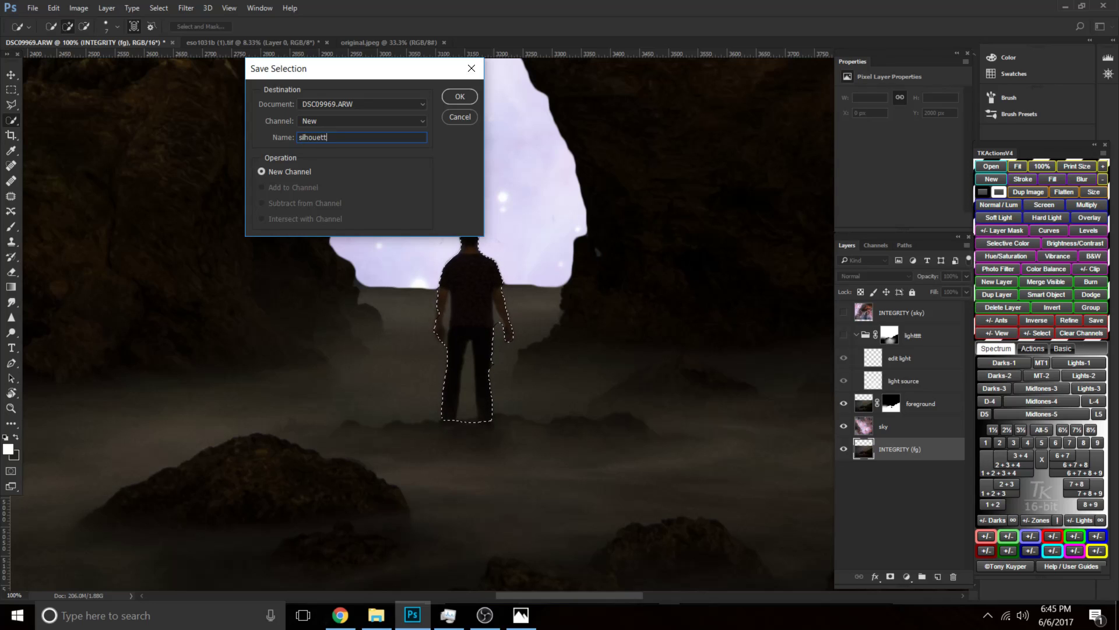
{"action": "key", "text": "Return"}
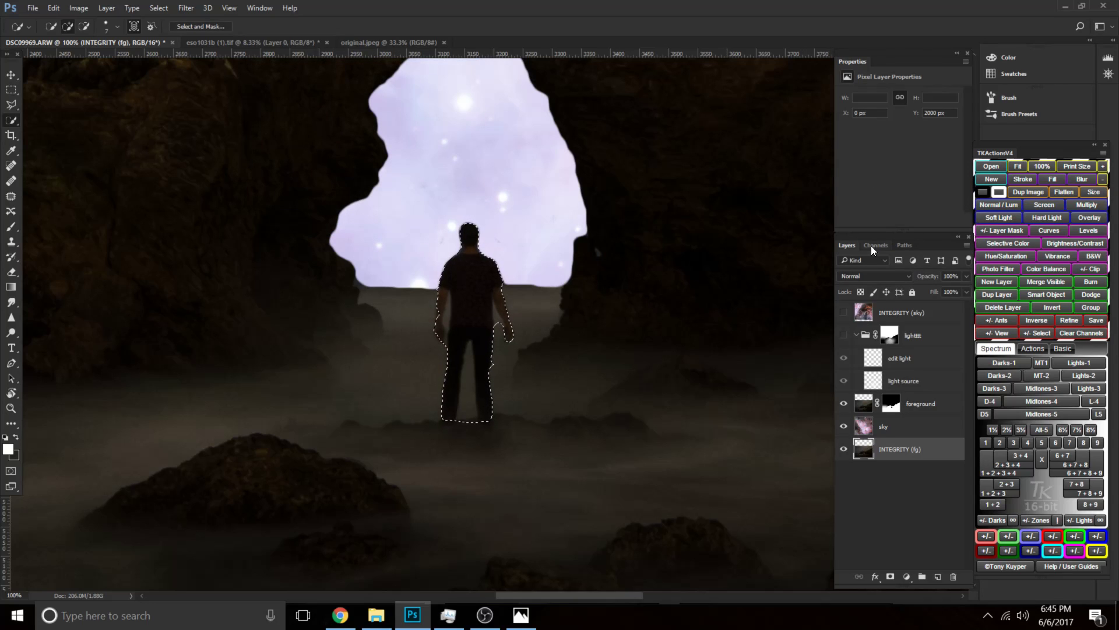
{"action": "key", "text": "ctrl+d"}
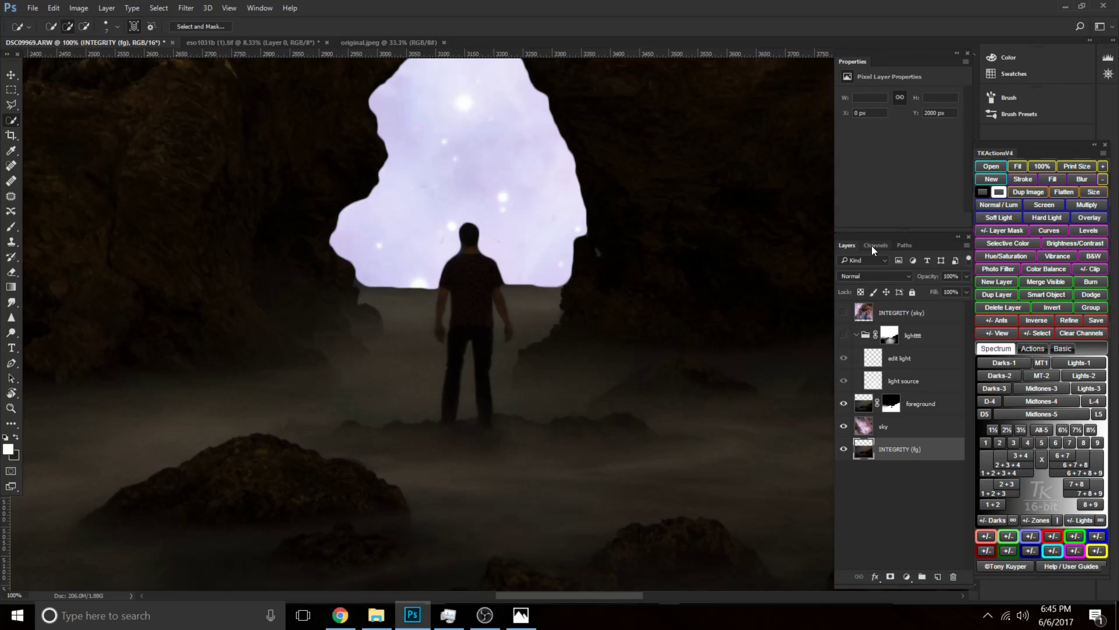
Isolate the silhouette channel and paint black over the stray marks beside the figure with a smaller, harder brush.
{"action": "left_click", "coordinate": [875, 244]}
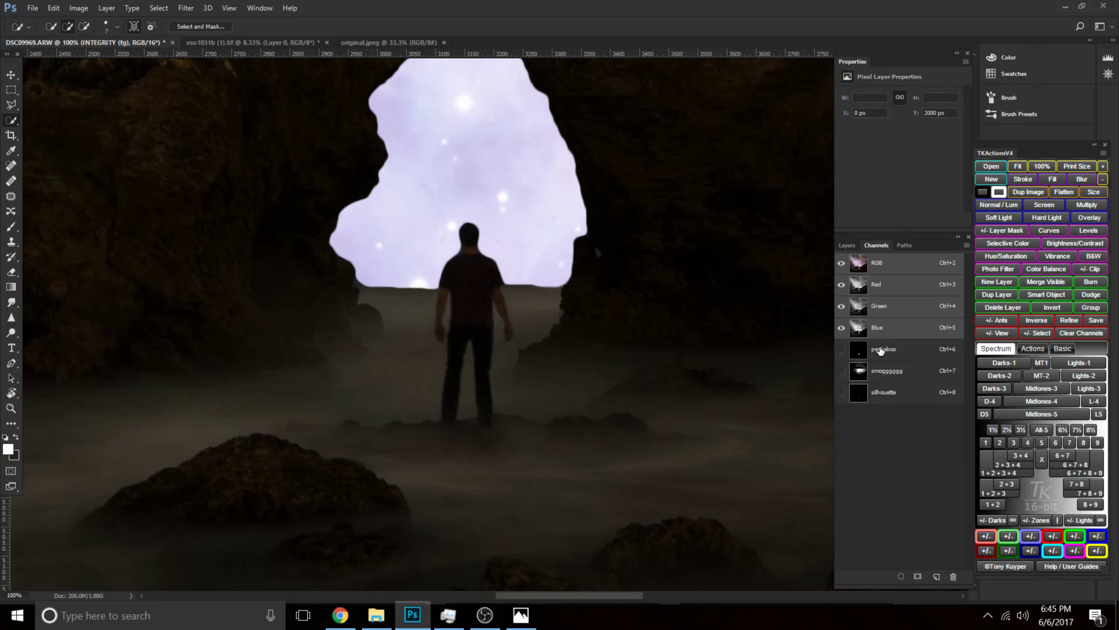
{"action": "left_click", "coordinate": [853, 396]}
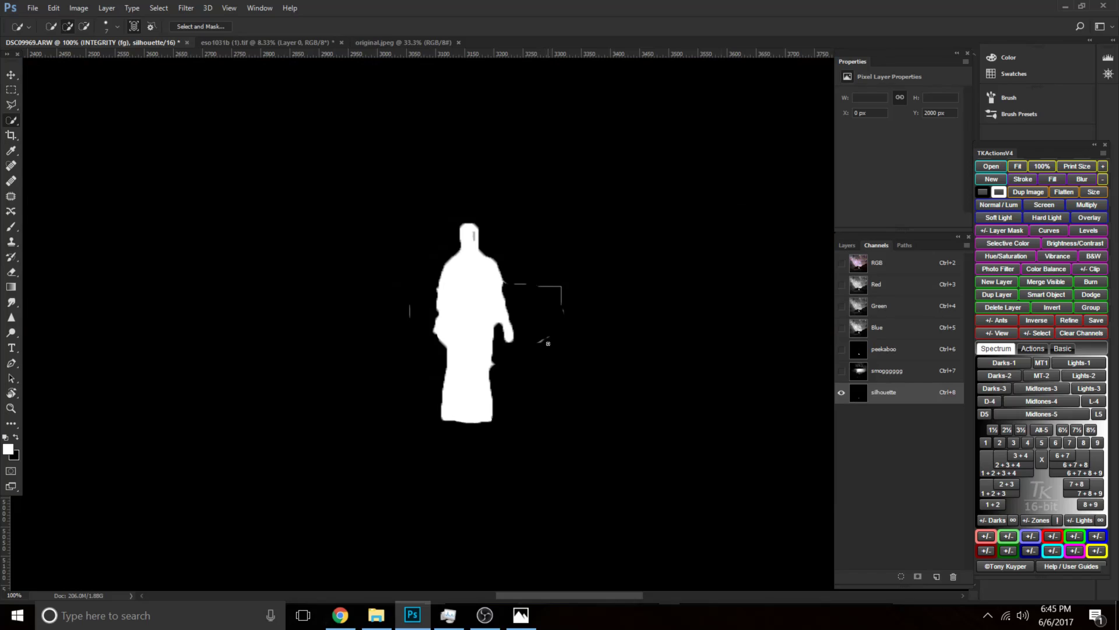
{"action": "key", "text": "b"}
{"action": "key", "text": "bracketleft"}
{"action": "key", "text": "x"}
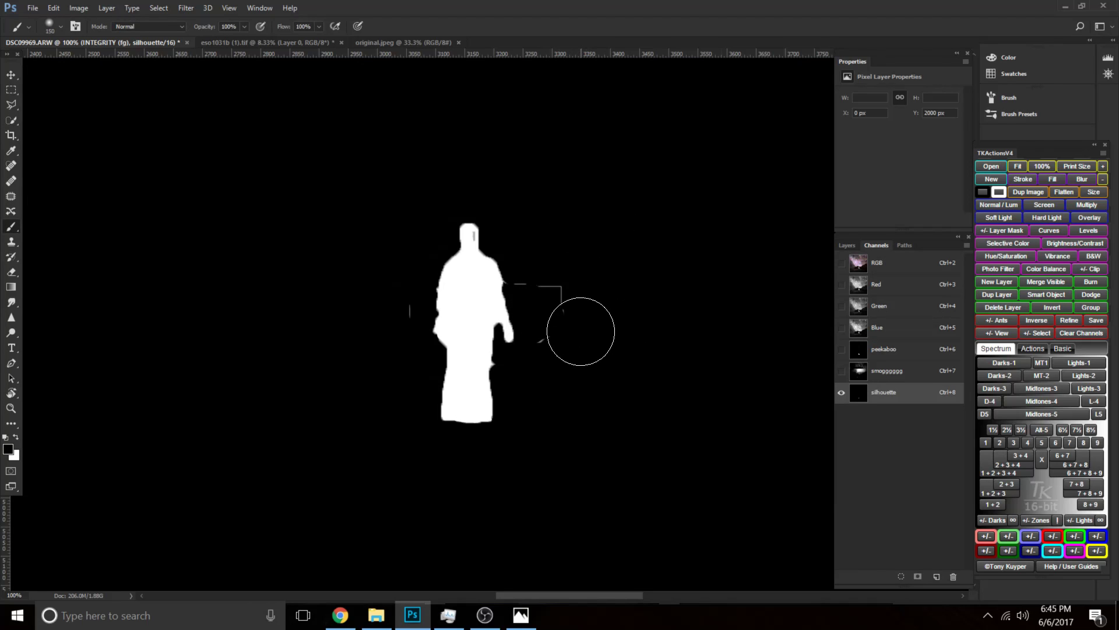
{"action": "right_click", "coordinate": [610, 338]}
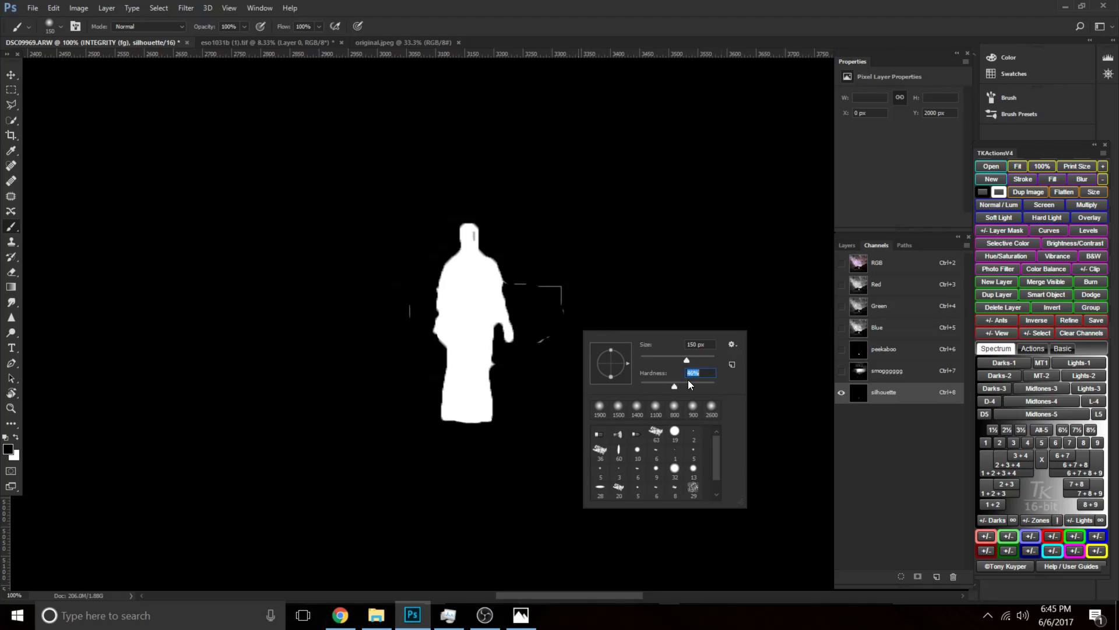
{"action": "key", "text": "Return"}
{"action": "key", "text": "bracketleft"}
{"action": "key", "text": "bracketleft"}
{"action": "key", "text": "bracketleft"}
{"action": "key", "text": "bracketleft"}
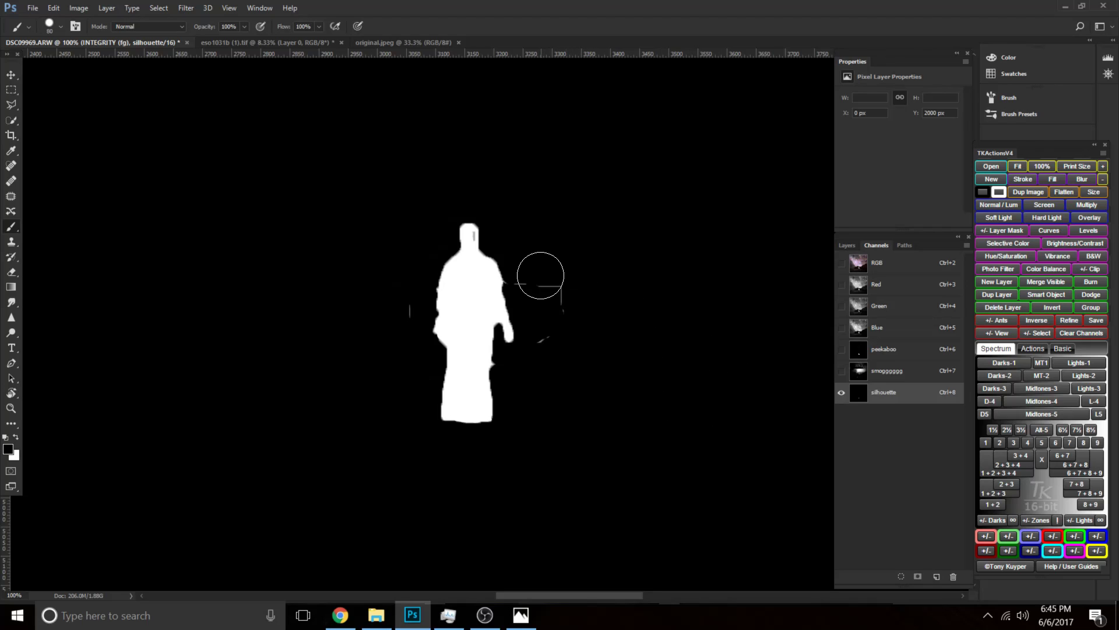
Look through the other saved channels and return to the silhouette channel.
{"action": "left_click", "coordinate": [848, 246]}
{"action": "left_click", "coordinate": [876, 244]}
{"action": "left_click", "coordinate": [890, 373]}
{"action": "left_click", "coordinate": [894, 352]}
{"action": "left_click", "coordinate": [894, 396]}
Fill the gap in the head and smooth the outer edges of both arms with a small white brush in the silhouette channel.
{"action": "key", "text": "bracketleft"}
{"action": "key", "text": "bracketleft"}
{"action": "key", "text": "bracketleft"}
{"action": "key", "text": "bracketleft"}
{"action": "key", "text": "x"}
{"action": "key", "text": "bracketleft"}
{"action": "key", "text": "bracketleft"}
{"action": "left_click_drag", "start_coordinate": [474, 232], "coordinate": [470, 245]}
{"action": "key", "text": "bracketright"}
{"action": "left_click_drag", "start_coordinate": [450, 293], "coordinate": [441, 335]}
{"action": "left_click_drag", "start_coordinate": [502, 285], "coordinate": [505, 320]}
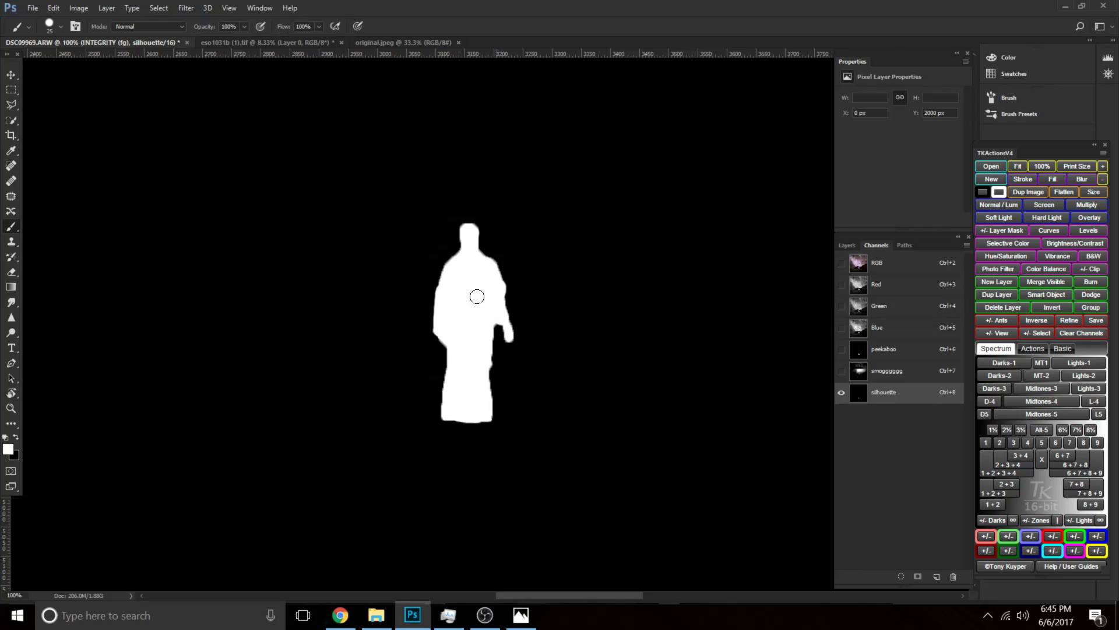
Overlay the silhouette channel on the image and paint black over the gap between the figure's legs with a harder brush.
{"action": "left_click", "coordinate": [841, 263]}
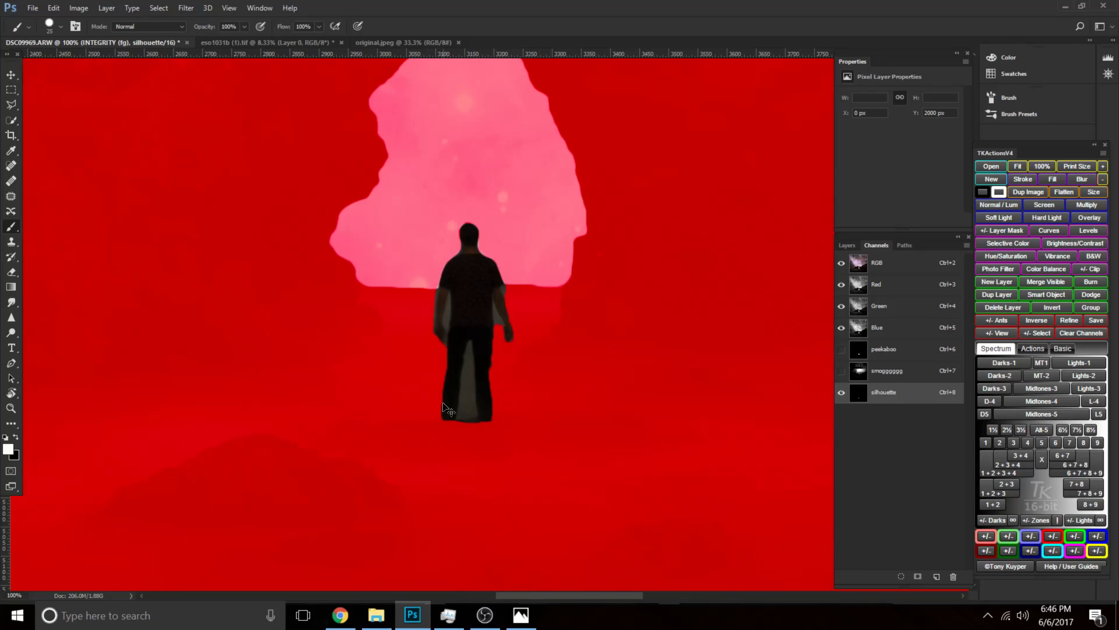
{"action": "key", "text": "ctrl+plus"}
{"action": "key", "text": "bracketleft"}
{"action": "key", "text": "bracketleft"}
{"action": "key", "text": "bracketleft"}
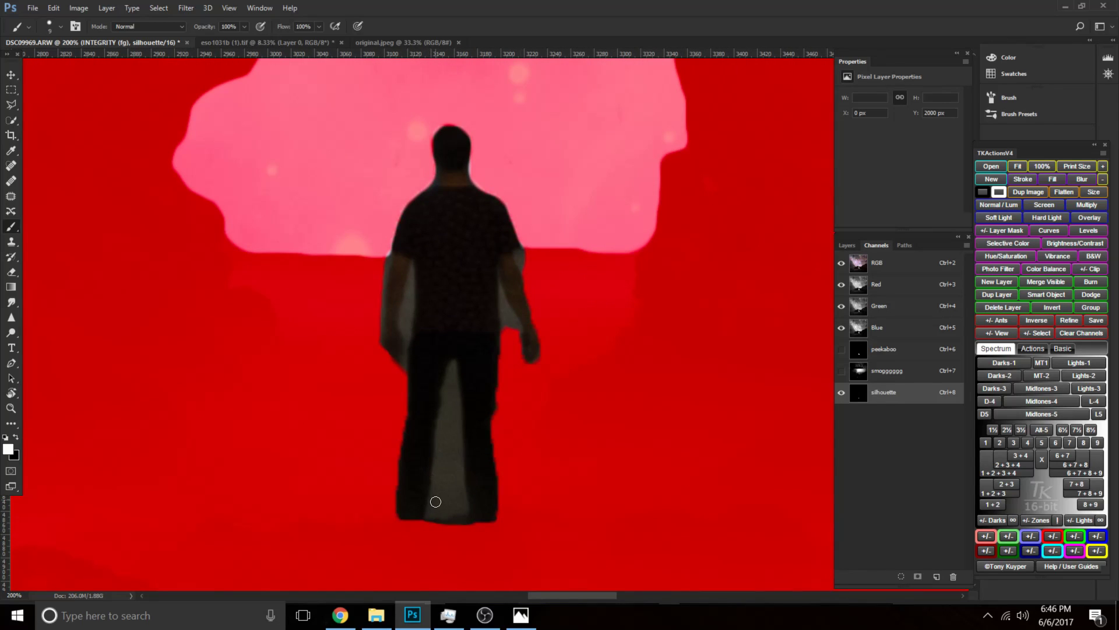
{"action": "key", "text": "x"}
{"action": "right_click", "coordinate": [447, 500]}
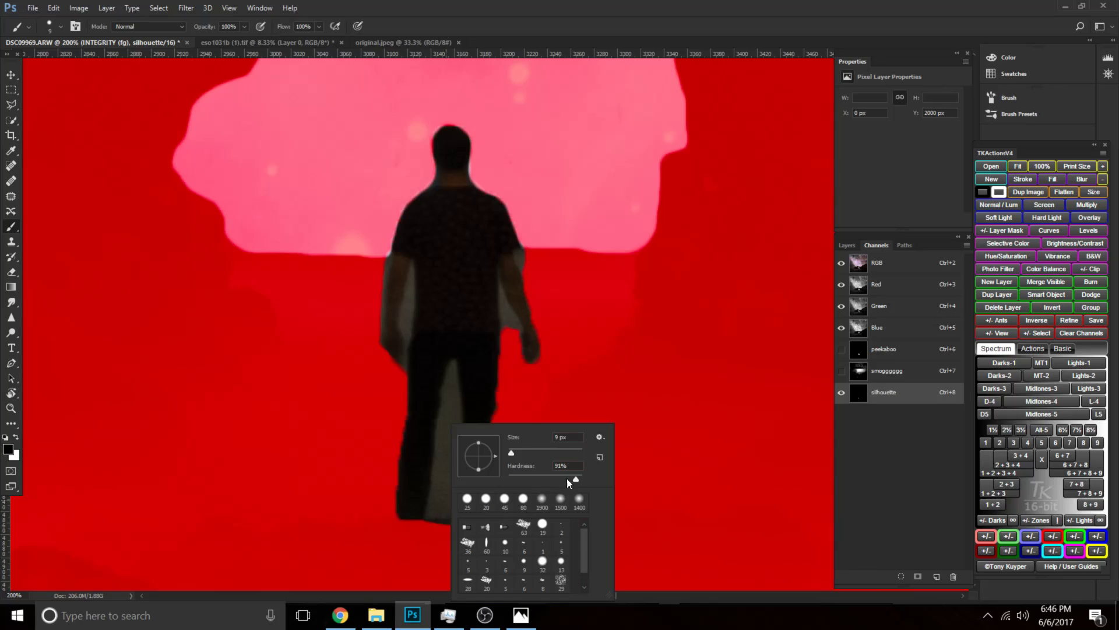
{"action": "key", "text": "Return"}
{"action": "key", "text": "bracketright"}
{"action": "key", "text": "bracketright"}
{"action": "key", "text": "bracketright"}
{"action": "mouse_move", "coordinate": [457, 502]}
{"action": "left_mouse_down"}
{"action": "mouse_move", "coordinate": [437, 515]}
{"action": "mouse_move", "coordinate": [452, 368]}
{"action": "mouse_move", "coordinate": [460, 522]}
{"action": "left_mouse_up"}
{"action": "key", "text": "bracketleft"}
{"action": "key", "text": "bracketright"}
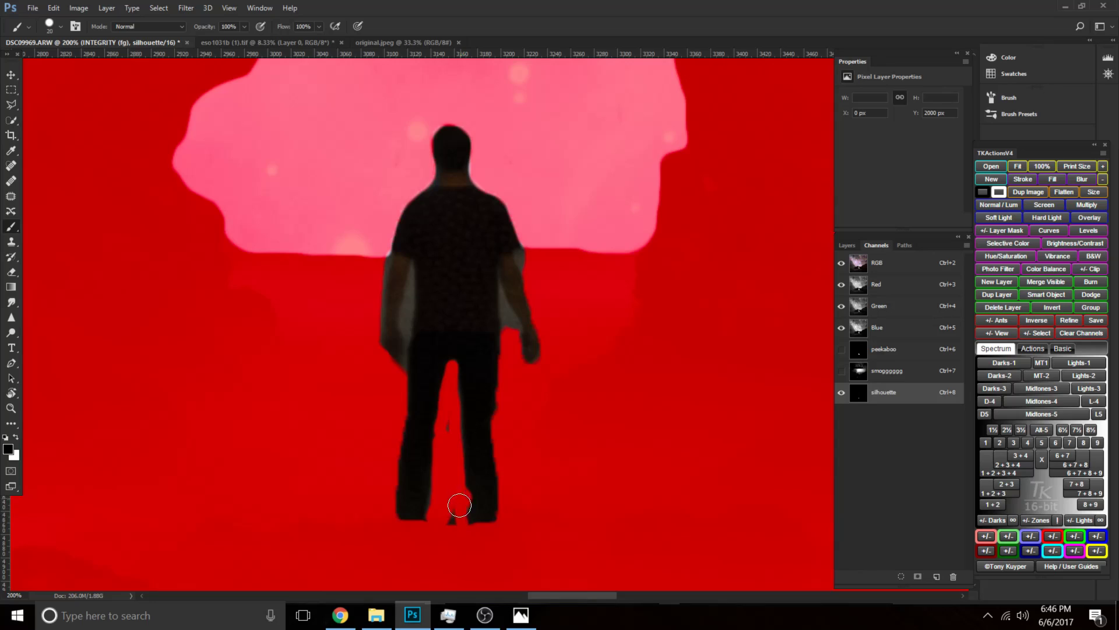
{"action": "key", "text": "bracketleft"}
{"action": "key", "text": "bracketleft"}
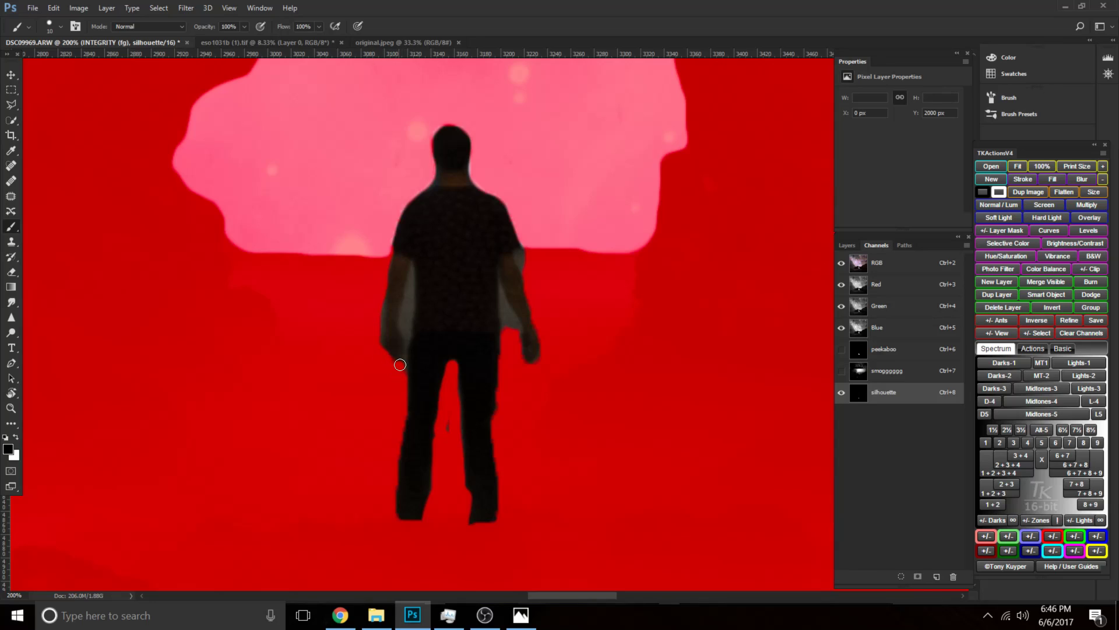
Mask out the gap between the figure's left arm and torso with a smaller black brush.
{"action": "key", "text": "bracketleft"}
{"action": "key", "text": "bracketleft"}
{"action": "key", "text": "bracketleft"}
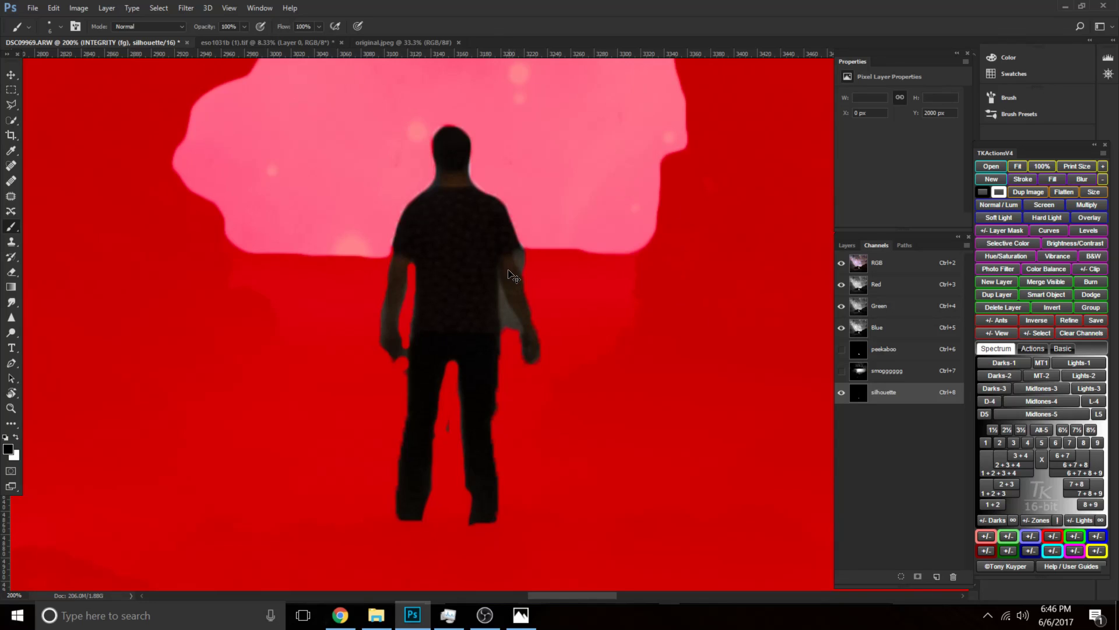
Mask out the gap between the right arm and torso and the excess area outside the right upper arm.
{"action": "scroll", "coordinate": [513, 274], "scroll_direction": "up", "scroll_amount": 2}
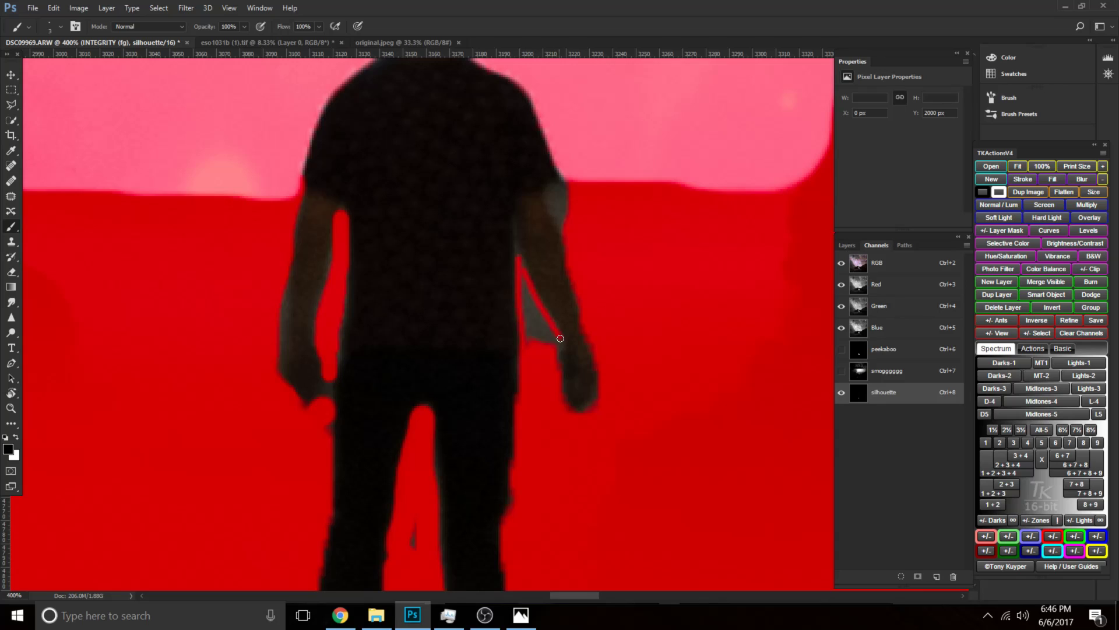
{"action": "mouse_move", "coordinate": [522, 281]}
{"action": "left_mouse_down"}
{"action": "mouse_move", "coordinate": [534, 351]}
{"action": "mouse_move", "coordinate": [526, 300]}
{"action": "mouse_move", "coordinate": [552, 340]}
{"action": "left_mouse_up"}
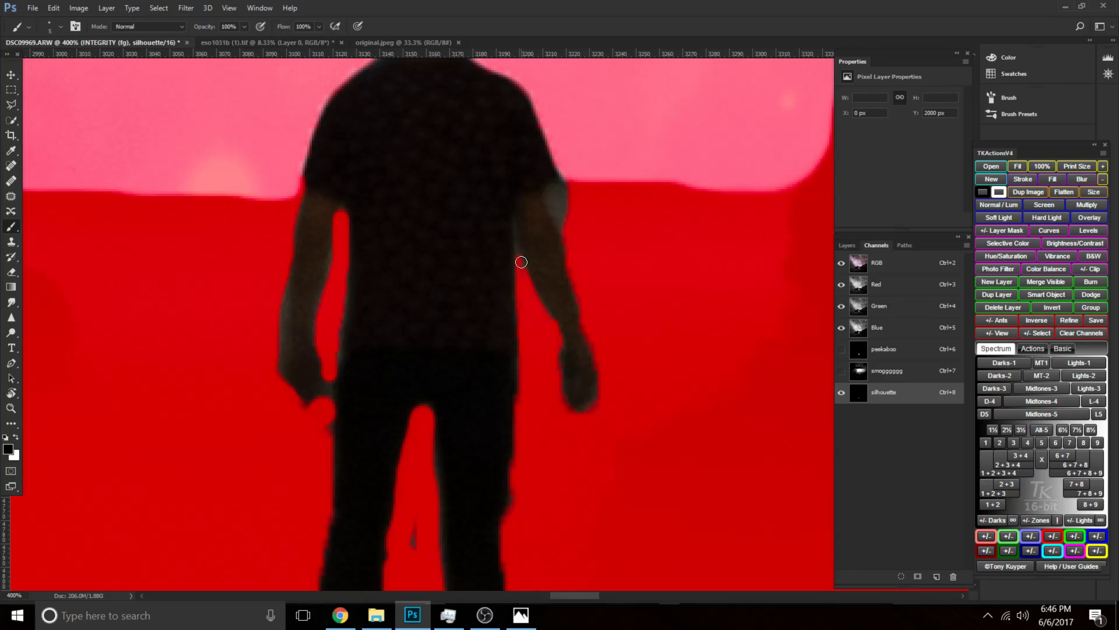
{"action": "mouse_move", "coordinate": [554, 192]}
{"action": "left_mouse_down"}
{"action": "mouse_move", "coordinate": [569, 234]}
{"action": "mouse_move", "coordinate": [567, 207]}
{"action": "left_mouse_up"}
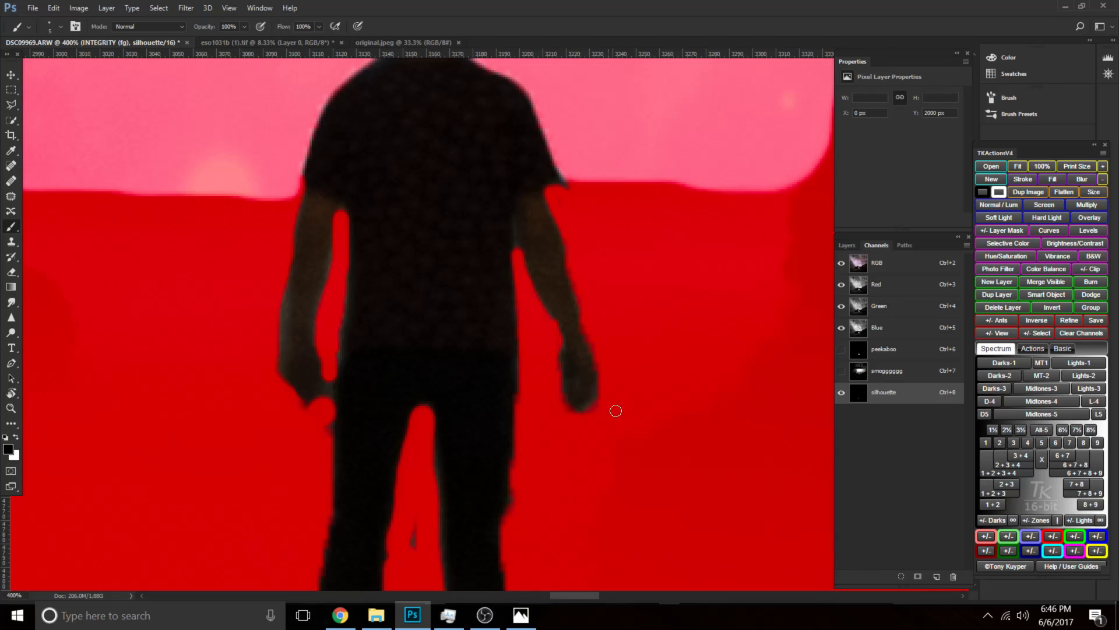
Paint black over the excess areas around both hands in the silhouette channel, undoing strokes that cut into the left hand.
{"action": "mouse_move", "coordinate": [336, 377]}
{"action": "left_mouse_down"}
{"action": "mouse_move", "coordinate": [327, 412]}
{"action": "mouse_move", "coordinate": [335, 329]}
{"action": "mouse_move", "coordinate": [326, 435]}
{"action": "mouse_move", "coordinate": [308, 407]}
{"action": "mouse_move", "coordinate": [335, 374]}
{"action": "mouse_move", "coordinate": [234, 444]}
{"action": "mouse_move", "coordinate": [318, 407]}
{"action": "mouse_move", "coordinate": [323, 385]}
{"action": "mouse_move", "coordinate": [280, 408]}
{"action": "mouse_move", "coordinate": [290, 385]}
{"action": "left_mouse_up"}
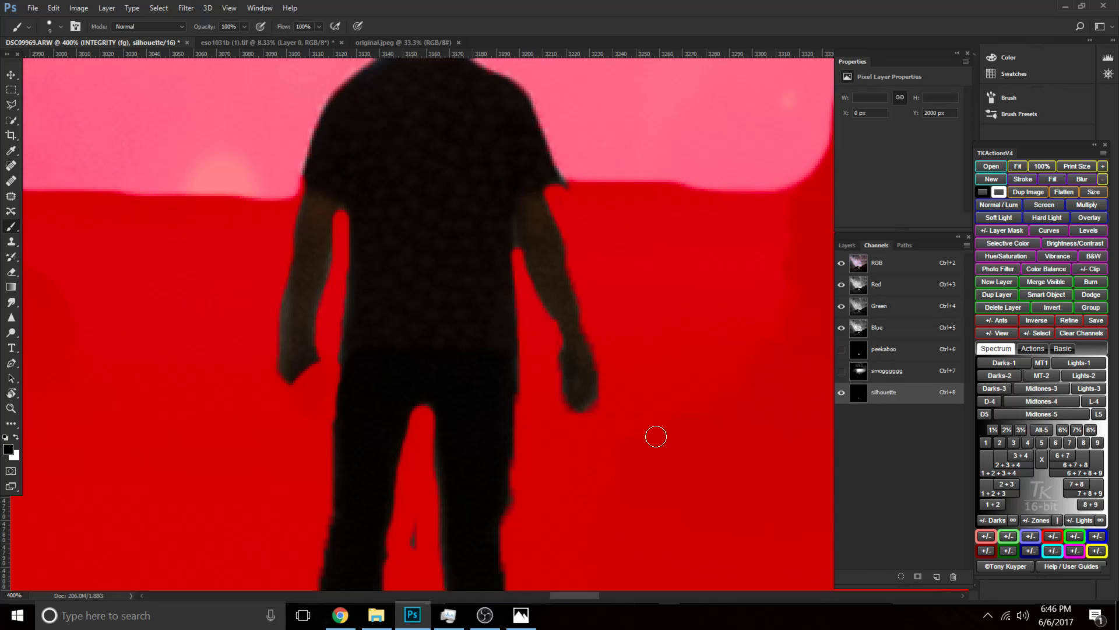
{"action": "left_click_drag", "start_coordinate": [603, 402], "coordinate": [577, 419]}
{"action": "key", "text": "ctrl+alt+z"}
{"action": "key", "text": "ctrl+alt+z"}
{"action": "key", "text": "ctrl+alt+z"}
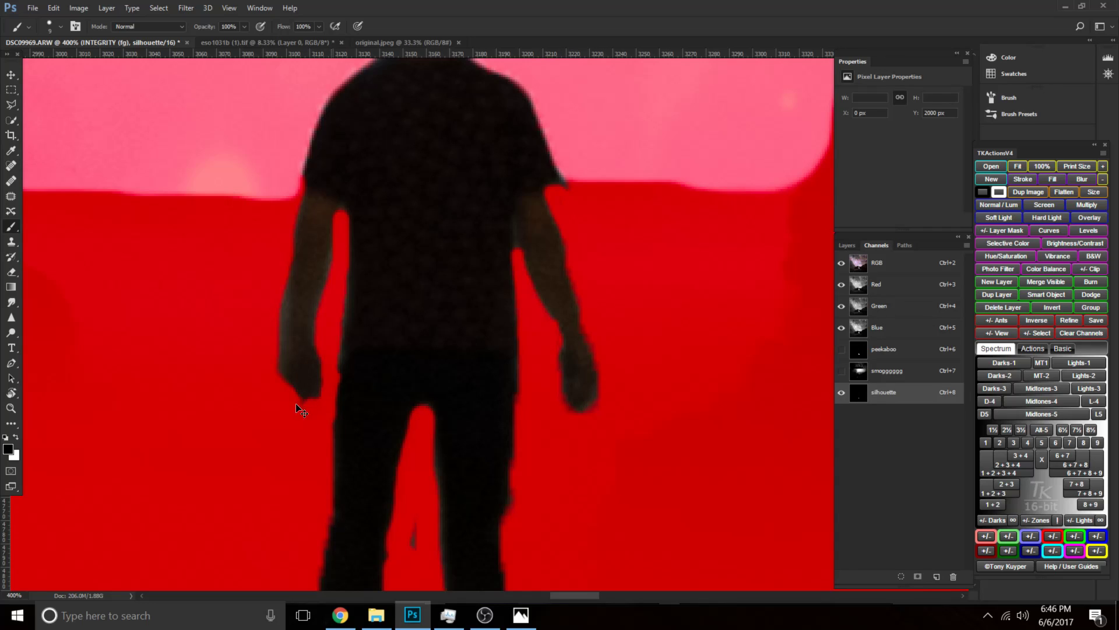
{"action": "key", "text": "ctrl+alt+z"}
{"action": "left_click_drag", "start_coordinate": [325, 390], "coordinate": [305, 407]}
{"action": "mouse_move", "coordinate": [550, 408]}
{"action": "left_mouse_down"}
{"action": "mouse_move", "coordinate": [575, 415]}
{"action": "mouse_move", "coordinate": [616, 398]}
{"action": "left_mouse_up"}
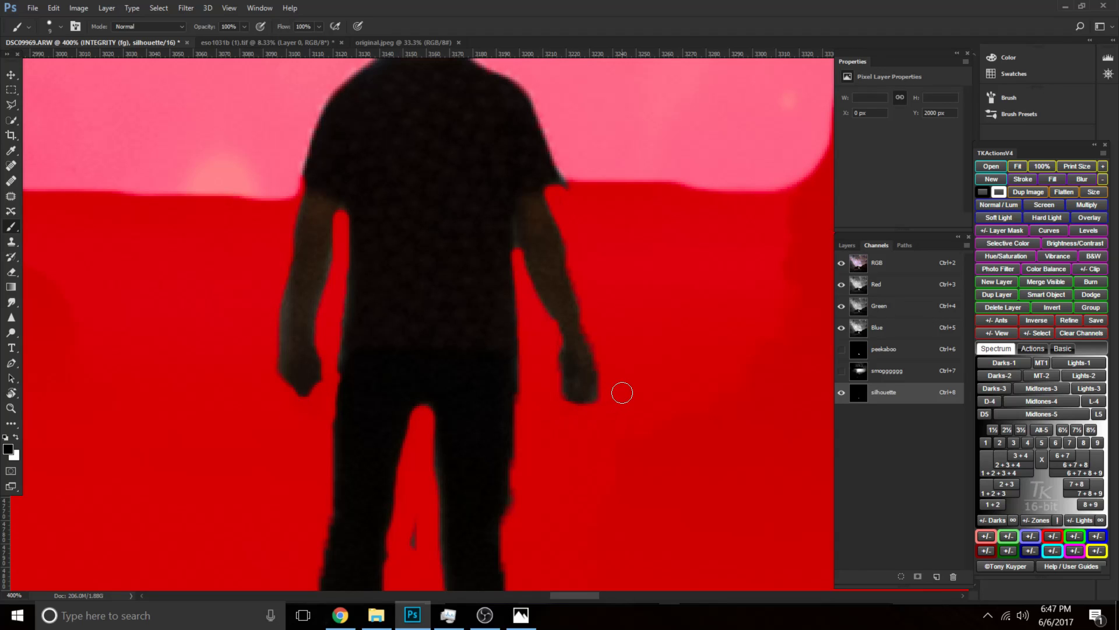
Fit the whole image in view and return to the RGB composite with the silhouette channel hidden.
{"action": "key", "text": "ctrl+0"}
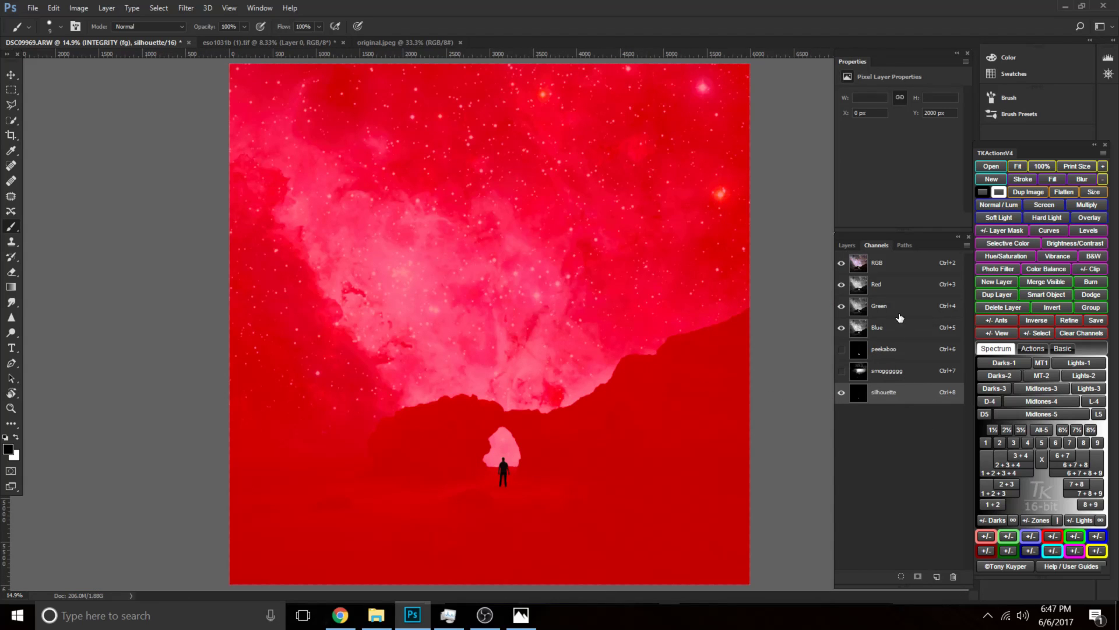
{"action": "left_click", "coordinate": [886, 263]}
{"action": "left_click", "coordinate": [840, 393]}
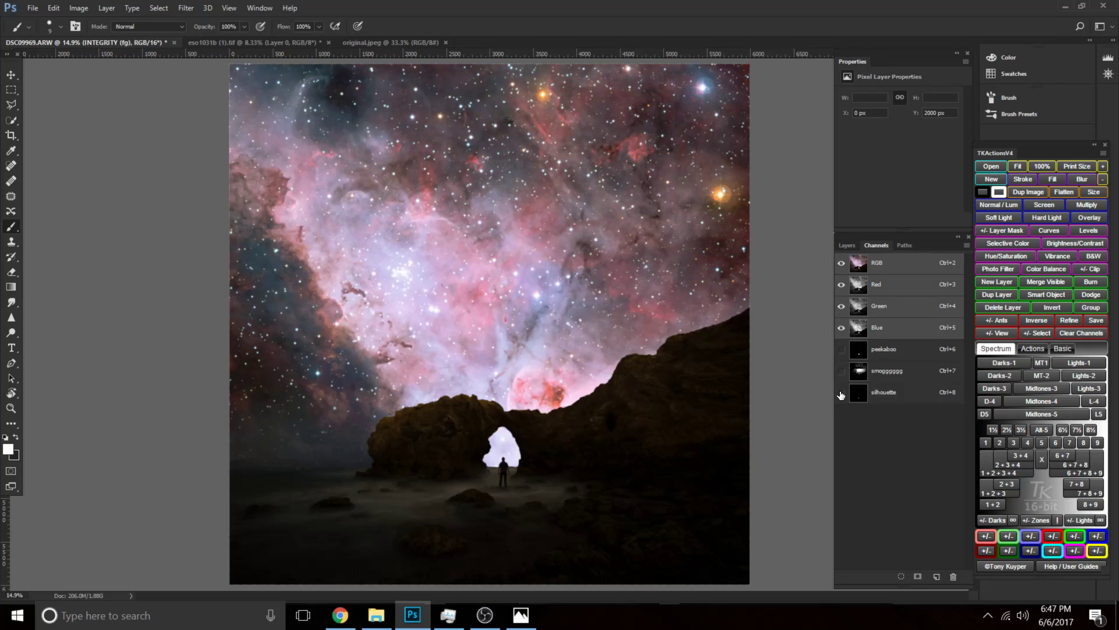
Make the light group visible again over the beach foreground.
{"action": "left_click", "coordinate": [847, 245]}
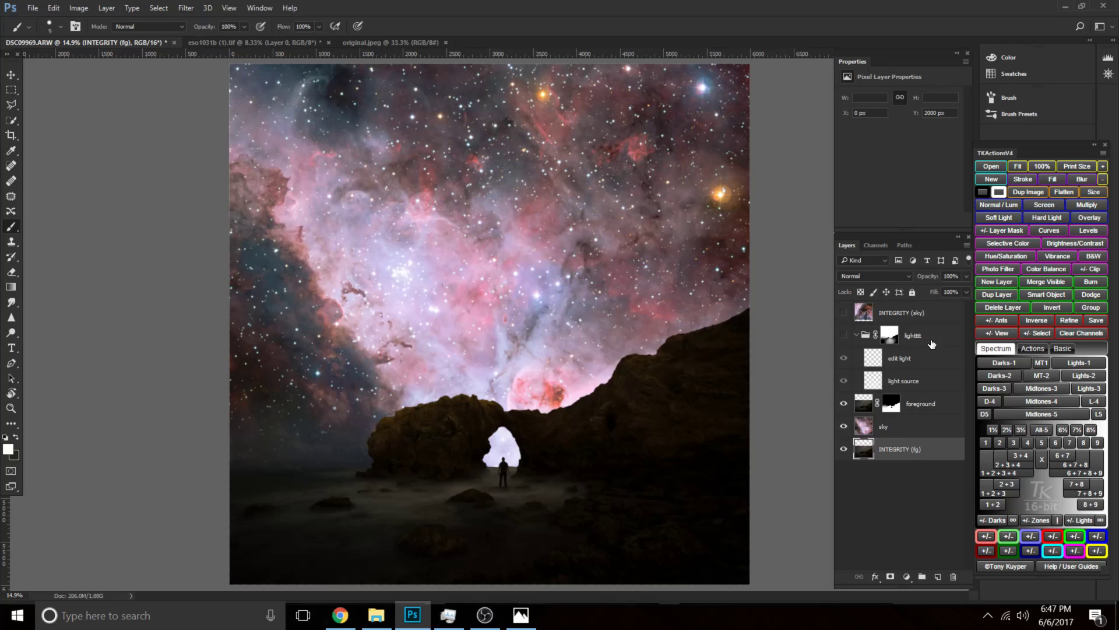
{"action": "left_click", "coordinate": [843, 335]}
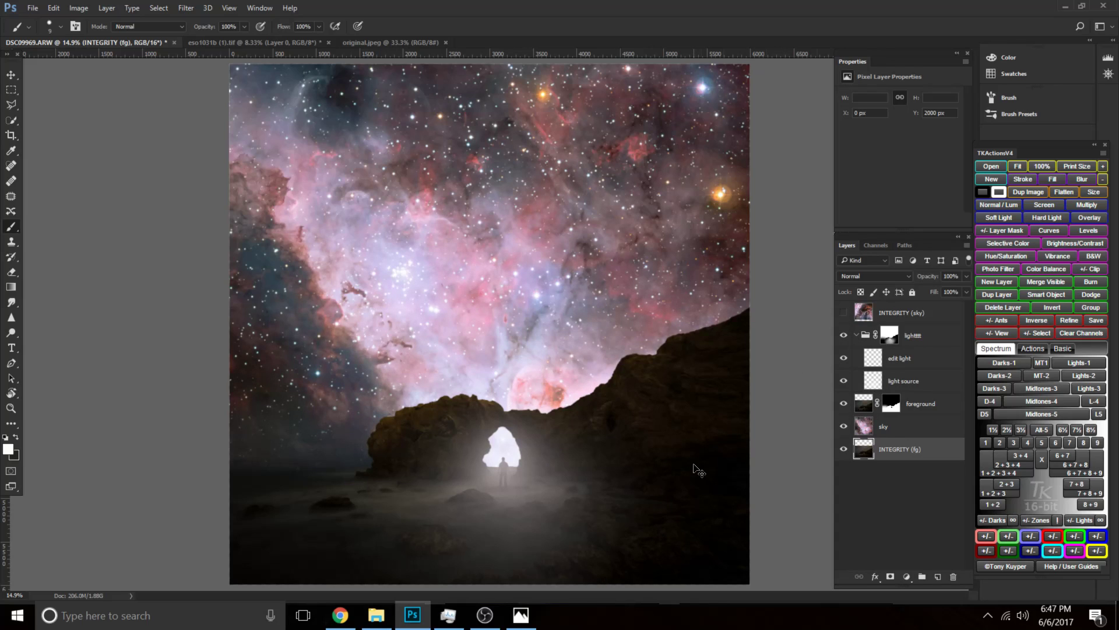
{"action": "key", "text": "ctrl+plus"}
{"action": "left_click_drag", "start_coordinate": [563, 454], "coordinate": [529, 373]}
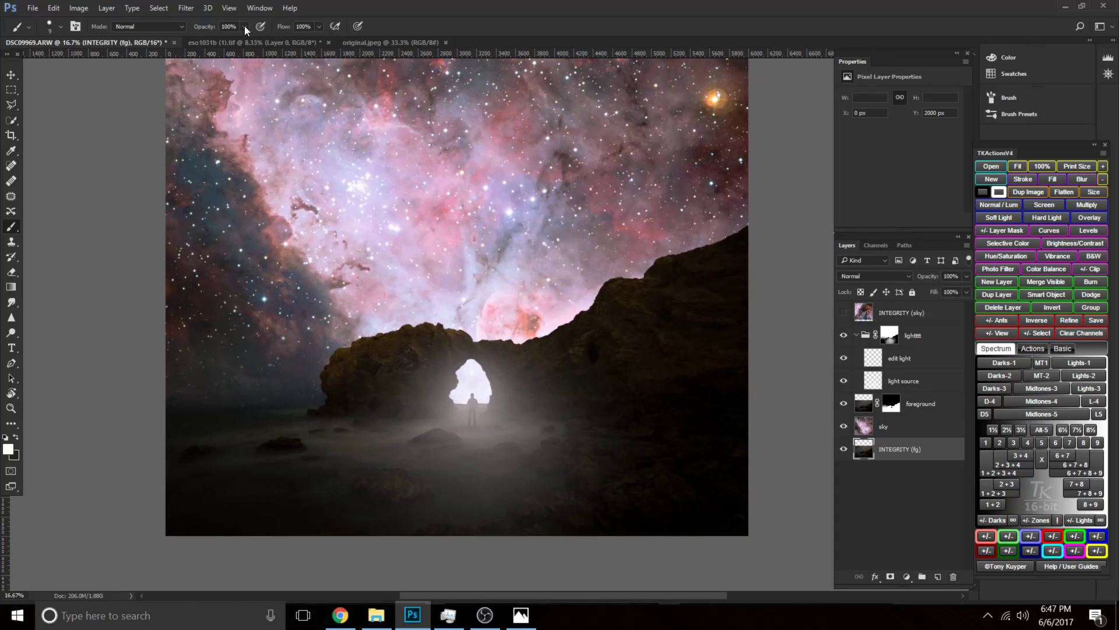
Load the silhouette channel as a new selection and hide its selection edges.
{"action": "left_click", "coordinate": [163, 7]}
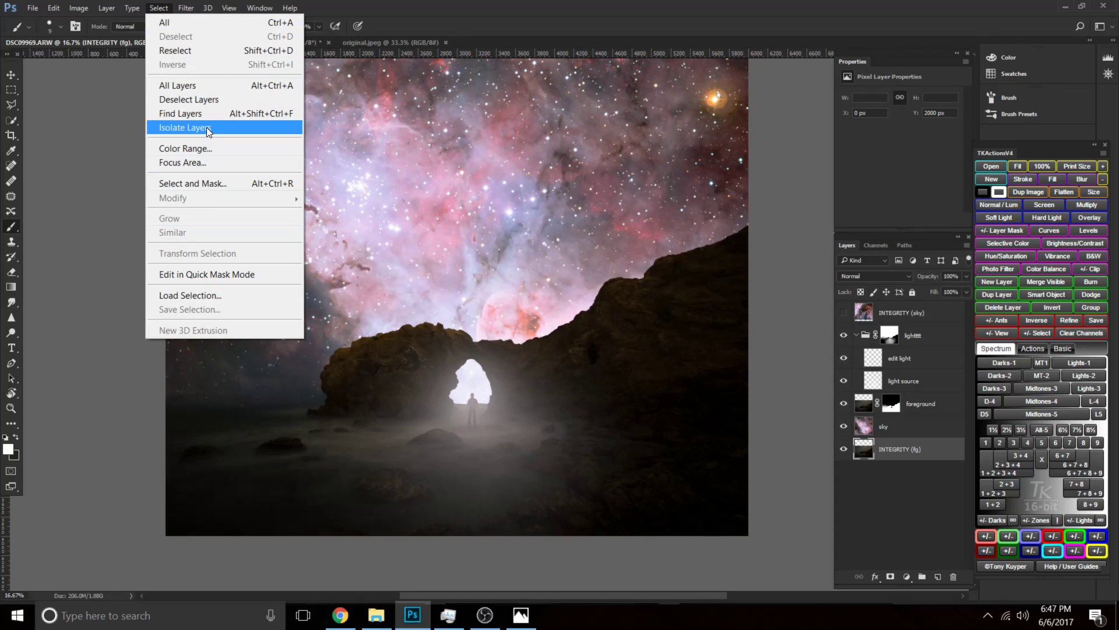
{"action": "left_click", "coordinate": [191, 295]}
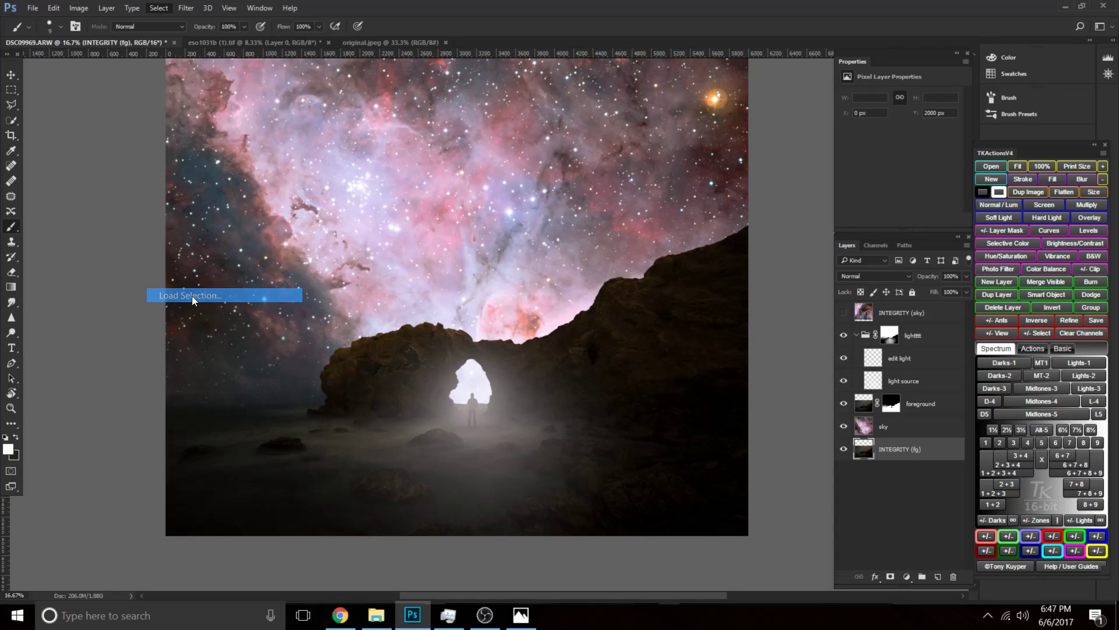
{"action": "left_click", "coordinate": [349, 123]}
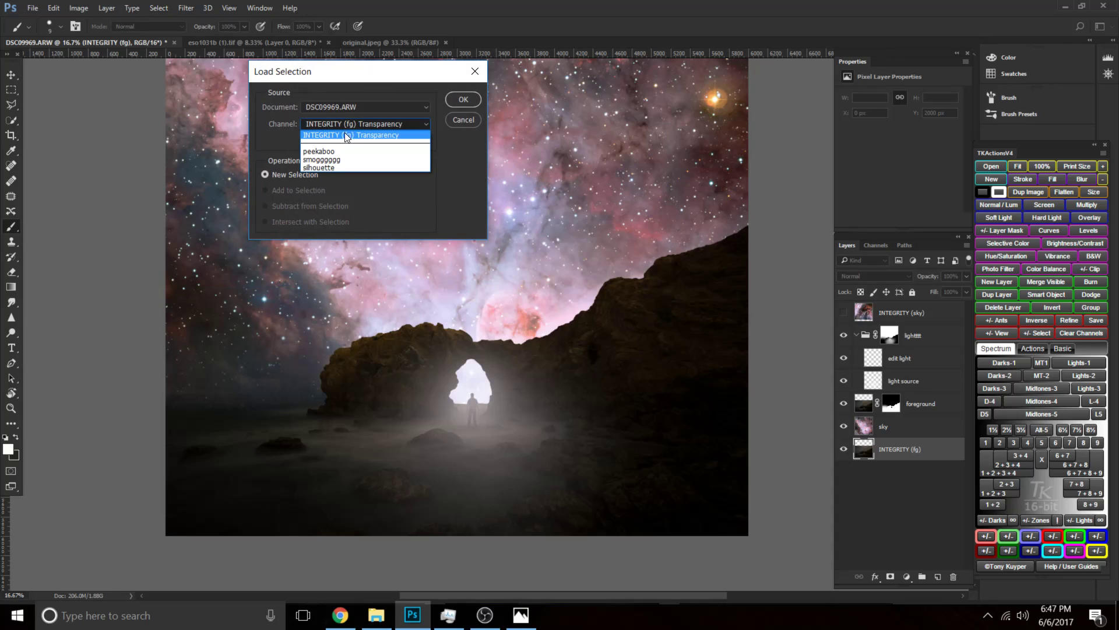
{"action": "left_click", "coordinate": [340, 164]}
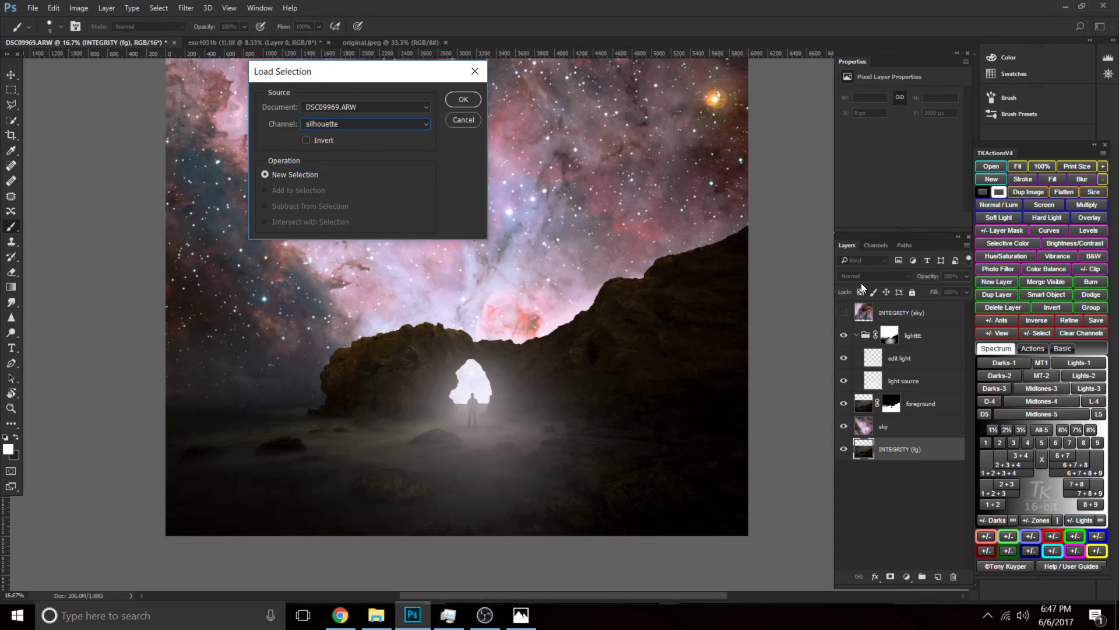
{"action": "left_click", "coordinate": [464, 99]}
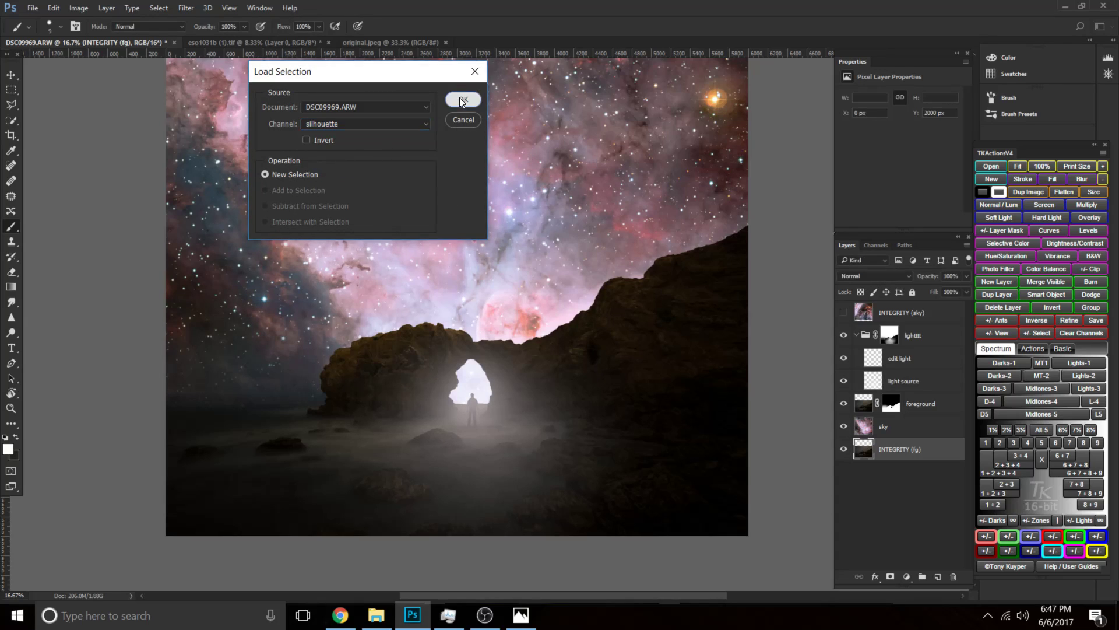
{"action": "key", "text": "ctrl+plus"}
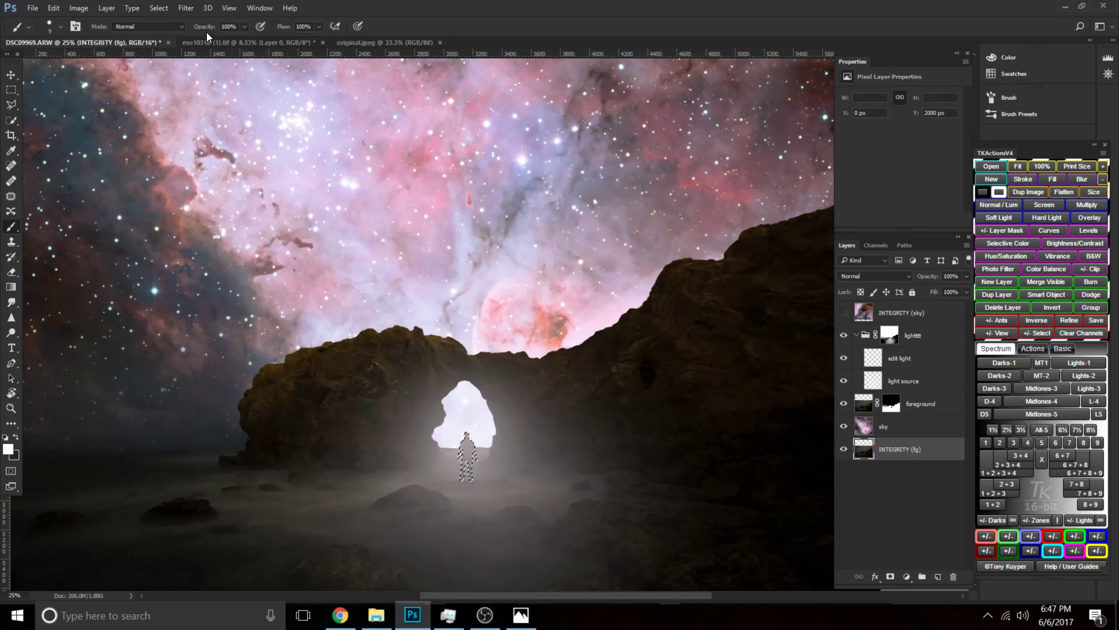
{"action": "left_click", "coordinate": [229, 8]}
{"action": "mouse_move", "coordinate": [245, 251]}
{"action": "left_click", "coordinate": [429, 267]}
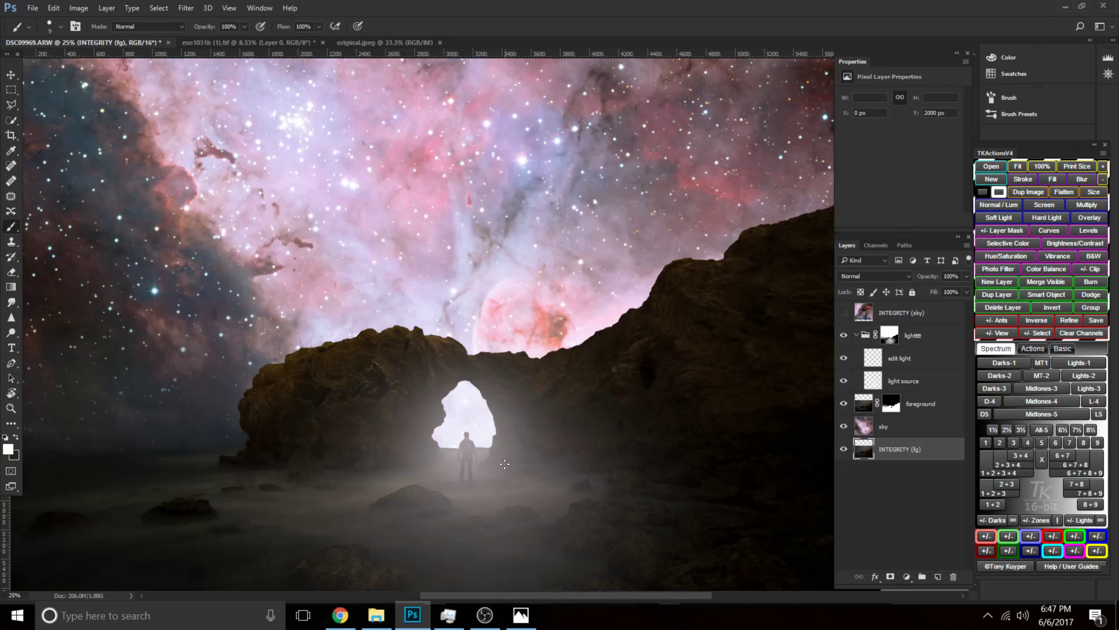
Paint black over the selected figure on the light group's mask with a resized brush to block the glow on him.
{"action": "key", "text": "bracketright"}
{"action": "key", "text": "bracketright"}
{"action": "key", "text": "bracketright"}
{"action": "key", "text": "bracketright"}
{"action": "key", "text": "bracketright"}
{"action": "key", "text": "bracketright"}
{"action": "key", "text": "bracketright"}
{"action": "key", "text": "bracketright"}
{"action": "key", "text": "bracketright"}
{"action": "key", "text": "bracketright"}
{"action": "key", "text": "bracketright"}
{"action": "key", "text": "bracketright"}
{"action": "key", "text": "bracketright"}
{"action": "key", "text": "bracketright"}
{"action": "key", "text": "bracketright"}
{"action": "key", "text": "bracketright"}
{"action": "key", "text": "bracketright"}
{"action": "key", "text": "bracketright"}
{"action": "key", "text": "bracketright"}
{"action": "key", "text": "bracketright"}
{"action": "left_click", "coordinate": [889, 338]}
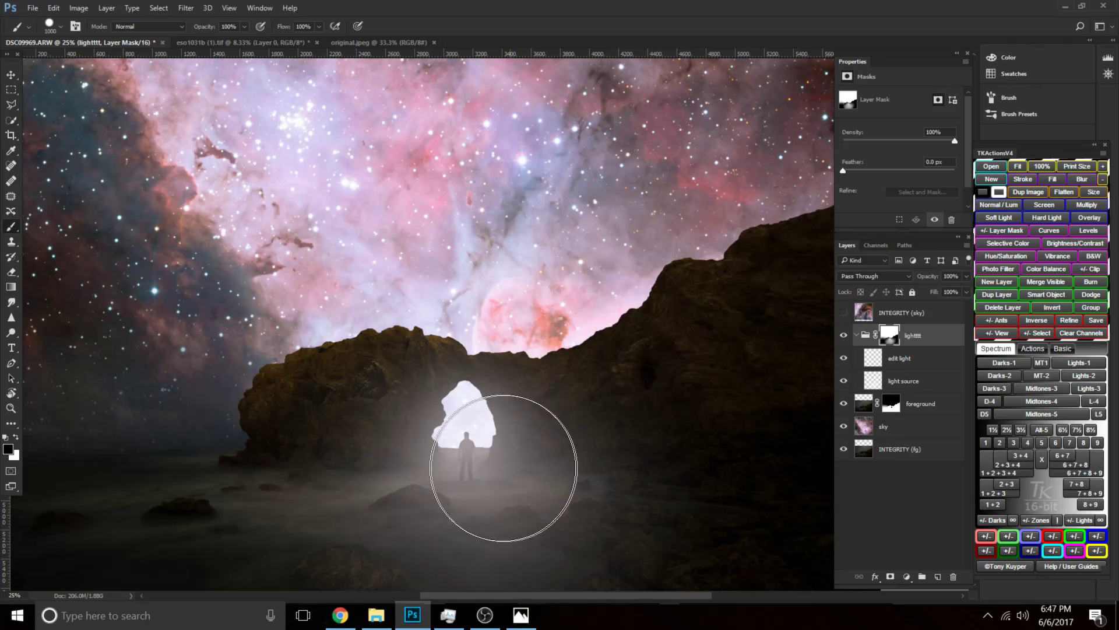
{"action": "key", "text": "x"}
{"action": "key", "text": "bracketleft"}
{"action": "key", "text": "bracketleft"}
{"action": "key", "text": "bracketleft"}
{"action": "key", "text": "bracketleft"}
{"action": "key", "text": "bracketleft"}
{"action": "key", "text": "bracketleft"}
{"action": "key", "text": "bracketleft"}
{"action": "mouse_move", "coordinate": [462, 426]}
{"action": "left_mouse_down"}
{"action": "mouse_move", "coordinate": [467, 479]}
{"action": "mouse_move", "coordinate": [471, 444]}
{"action": "left_mouse_up"}
{"action": "key", "text": "bracketright"}
{"action": "key", "text": "bracketright"}
{"action": "key", "text": "bracketleft"}
{"action": "key", "text": "bracketleft"}
{"action": "key", "text": "bracketleft"}
{"action": "key", "text": "ctrl+0"}
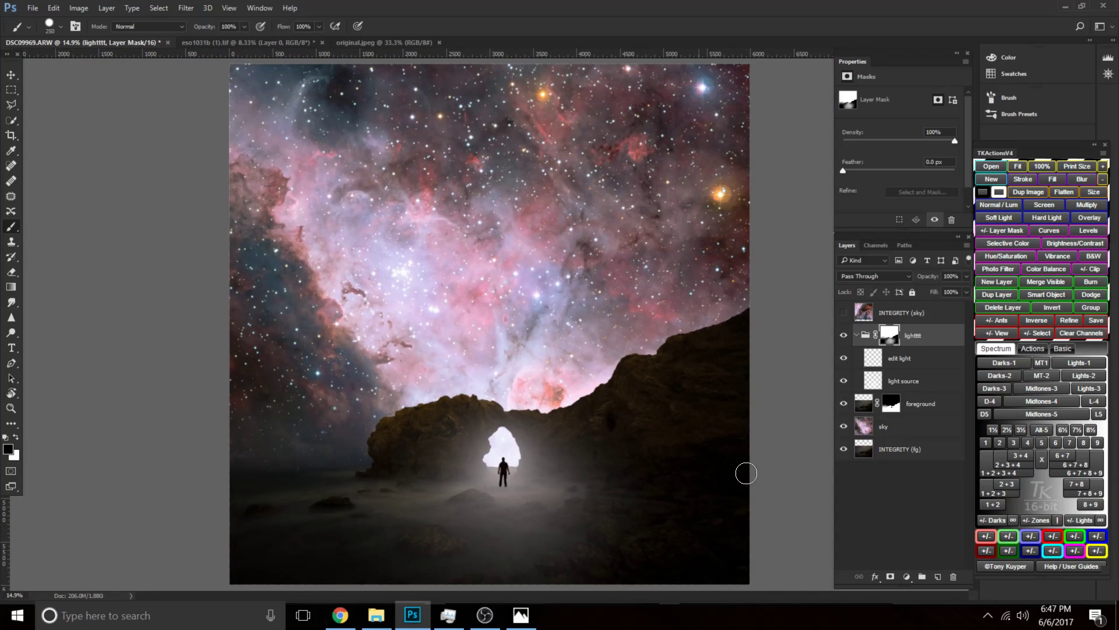
Prepare a 300 px white brush at 10% opacity for the light group's mask around the figure.
{"action": "key", "text": "ctrl+plus"}
{"action": "key", "text": "ctrl+plus"}
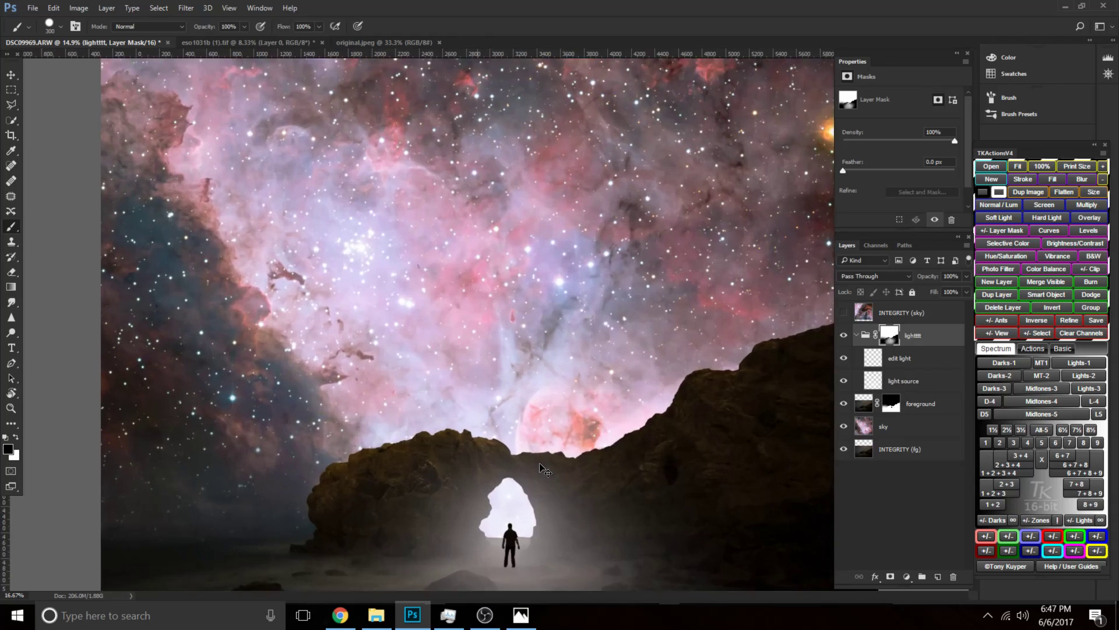
{"action": "left_click_drag", "start_coordinate": [537, 417], "coordinate": [469, 299]}
{"action": "key", "text": "ctrl+plus"}
{"action": "left_click_drag", "start_coordinate": [466, 417], "coordinate": [257, 390]}
{"action": "left_click_drag", "start_coordinate": [353, 400], "coordinate": [416, 400]}
{"action": "left_click", "coordinate": [7, 450]}
{"action": "left_click_drag", "start_coordinate": [540, 217], "coordinate": [435, 244]}
{"action": "left_click", "coordinate": [722, 92]}
{"action": "key", "text": "b"}
{"action": "key", "text": "x"}
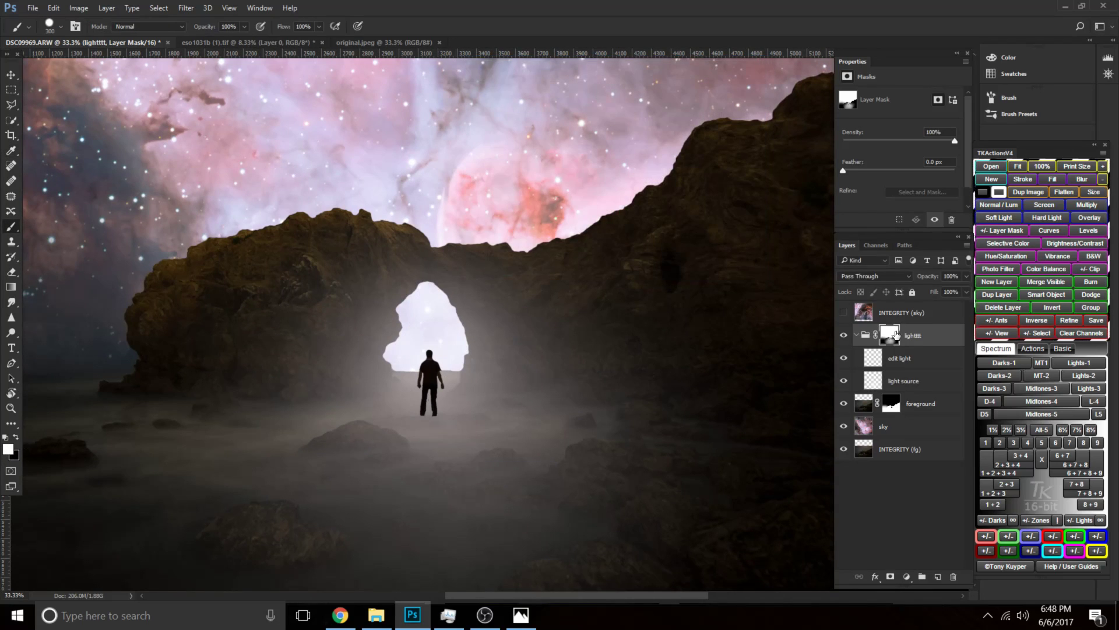
{"action": "key", "text": "bracketleft"}
{"action": "key", "text": "bracketleft"}
{"action": "key", "text": "bracketleft"}
{"action": "key", "text": "bracketright"}
{"action": "key", "text": "bracketright"}
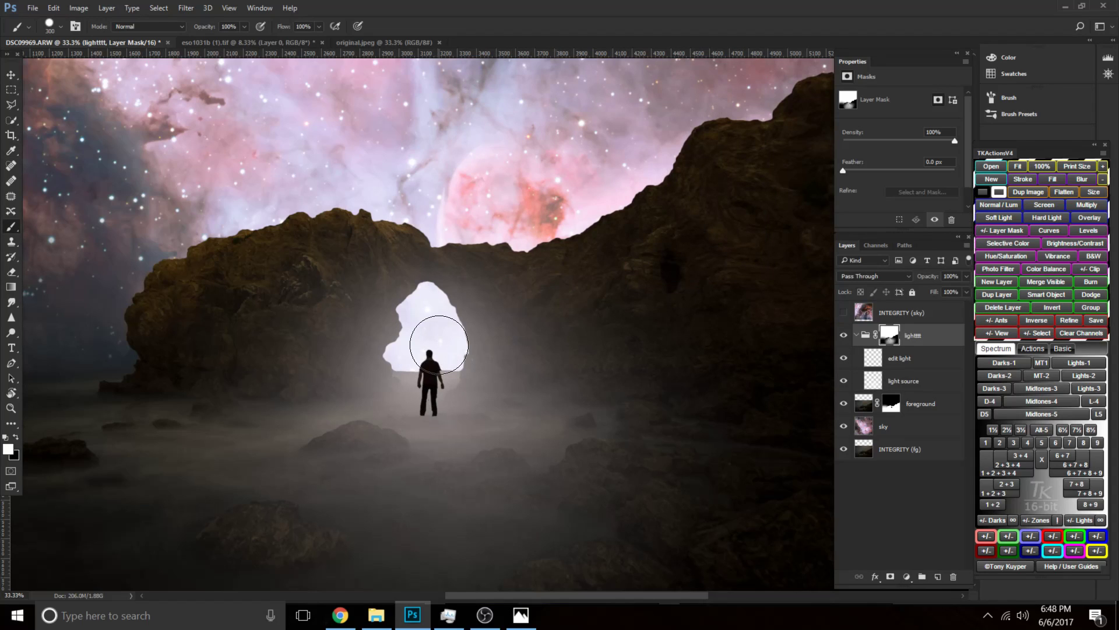
{"action": "left_click", "coordinate": [425, 332]}
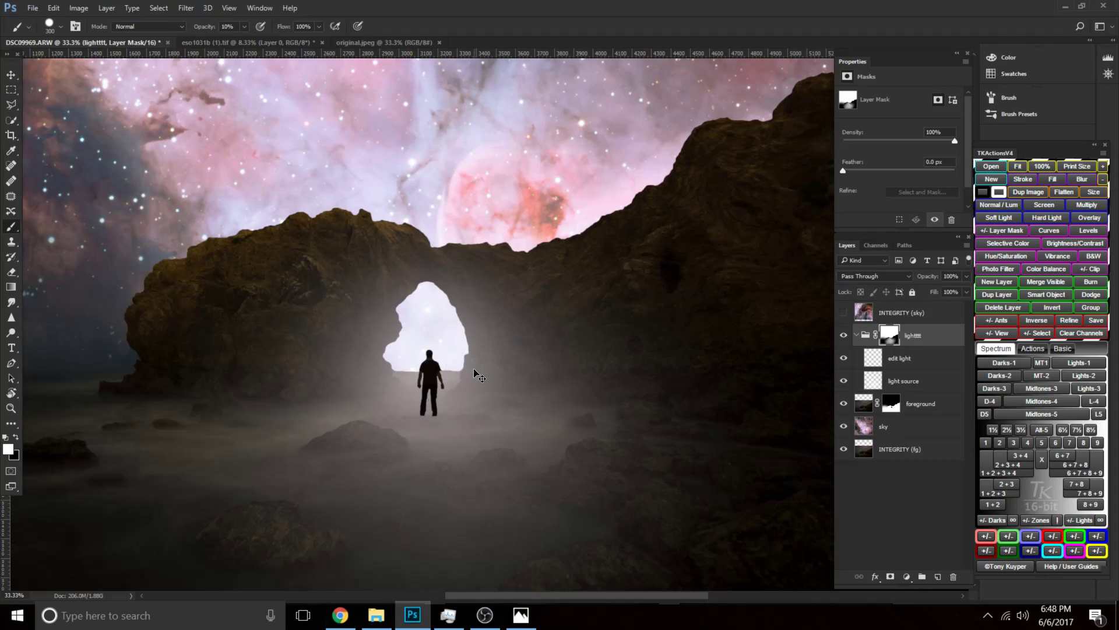
Lightly paint white over the figure on the light group's mask with a 400 px brush at 0% hardness.
{"action": "key", "text": "ctrl+plus"}
{"action": "key", "text": "ctrl+plus"}
{"action": "key", "text": "bracketleft"}
{"action": "key", "text": "bracketright"}
{"action": "key", "text": "bracketright"}
{"action": "right_click", "coordinate": [464, 404]}
{"action": "left_click_drag", "start_coordinate": [529, 461], "coordinate": [519, 460]}
{"action": "key", "text": "Return"}
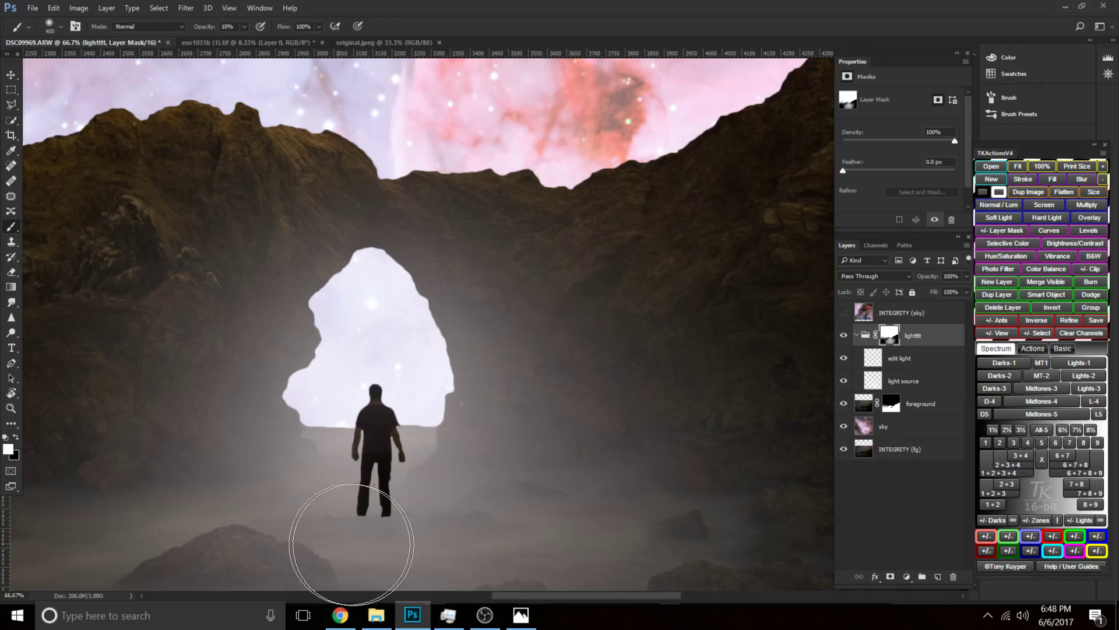
{"action": "mouse_move", "coordinate": [600, 352]}
{"action": "left_mouse_down"}
{"action": "mouse_move", "coordinate": [526, 409]}
{"action": "mouse_move", "coordinate": [544, 407]}
{"action": "left_mouse_up"}
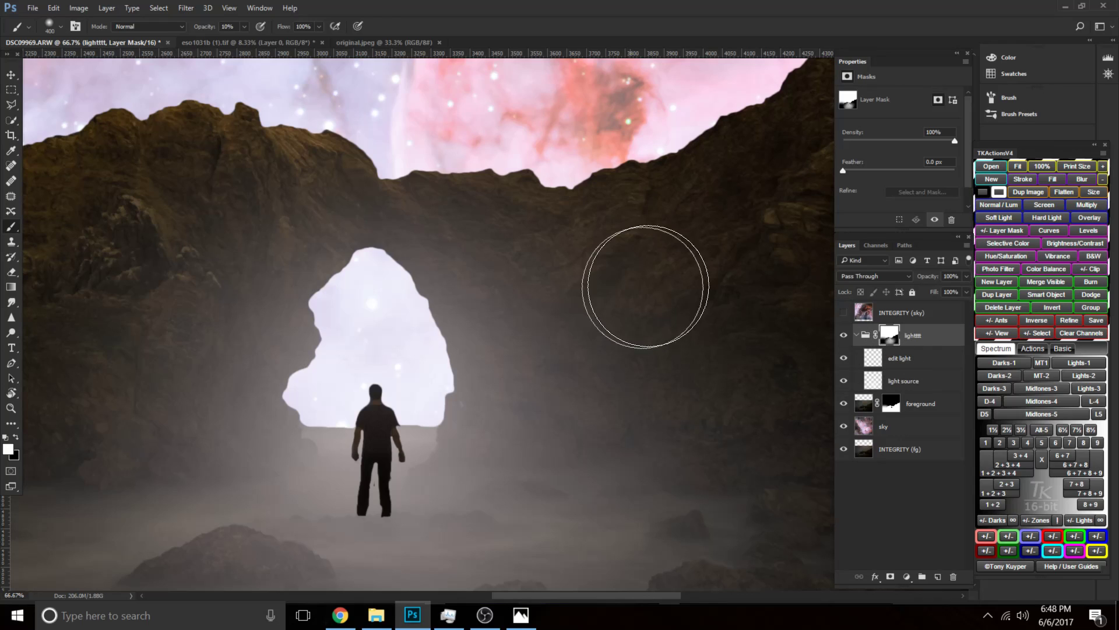
Try a Brightness/Contrast adjustment masked to the figure above the light group, with brightness -150 and contrast 81, and check the silhouette's edges.
{"action": "left_click", "coordinate": [905, 575]}
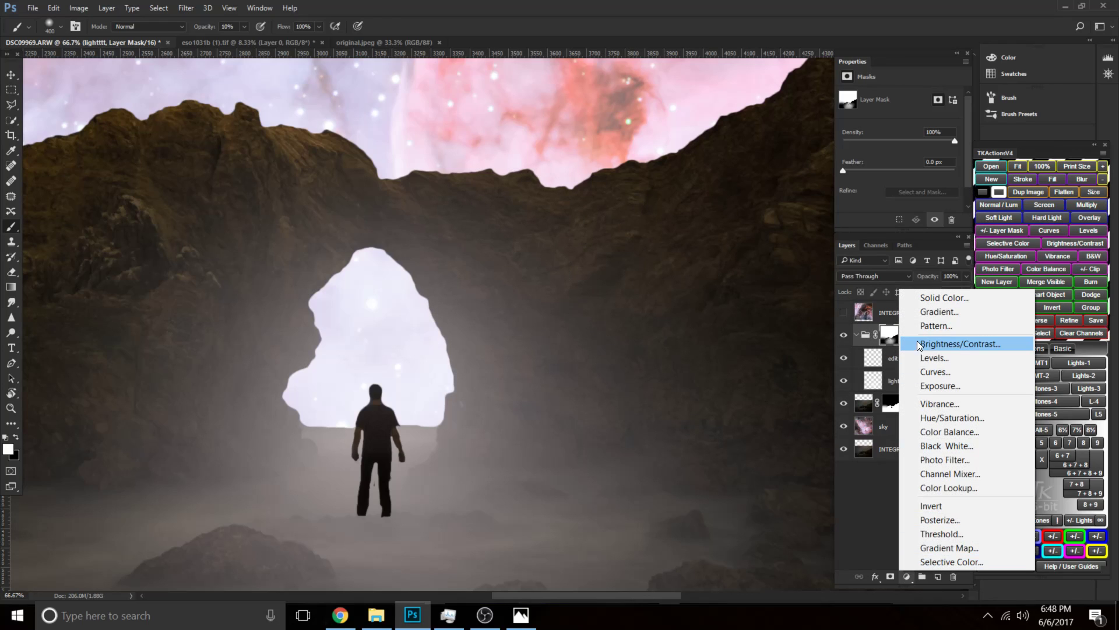
{"action": "left_click", "coordinate": [921, 344]}
{"action": "mouse_move", "coordinate": [940, 362]}
{"action": "left_mouse_down"}
{"action": "mouse_move", "coordinate": [930, 326]}
{"action": "mouse_move", "coordinate": [927, 347]}
{"action": "left_mouse_up"}
{"action": "left_click", "coordinate": [863, 336]}
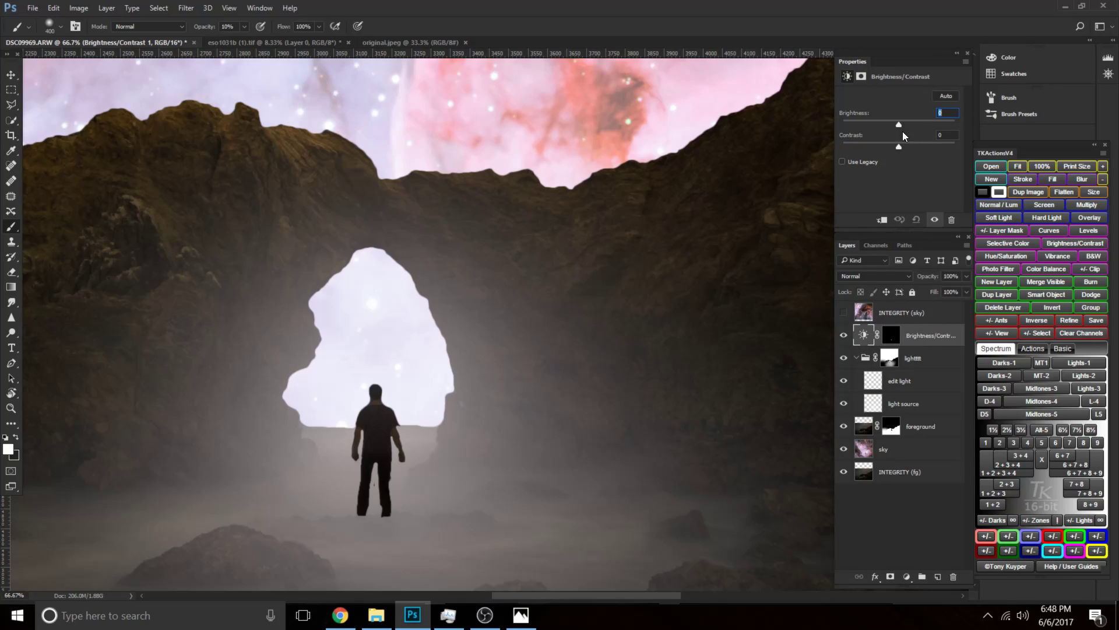
{"action": "left_click_drag", "start_coordinate": [861, 126], "coordinate": [816, 128]}
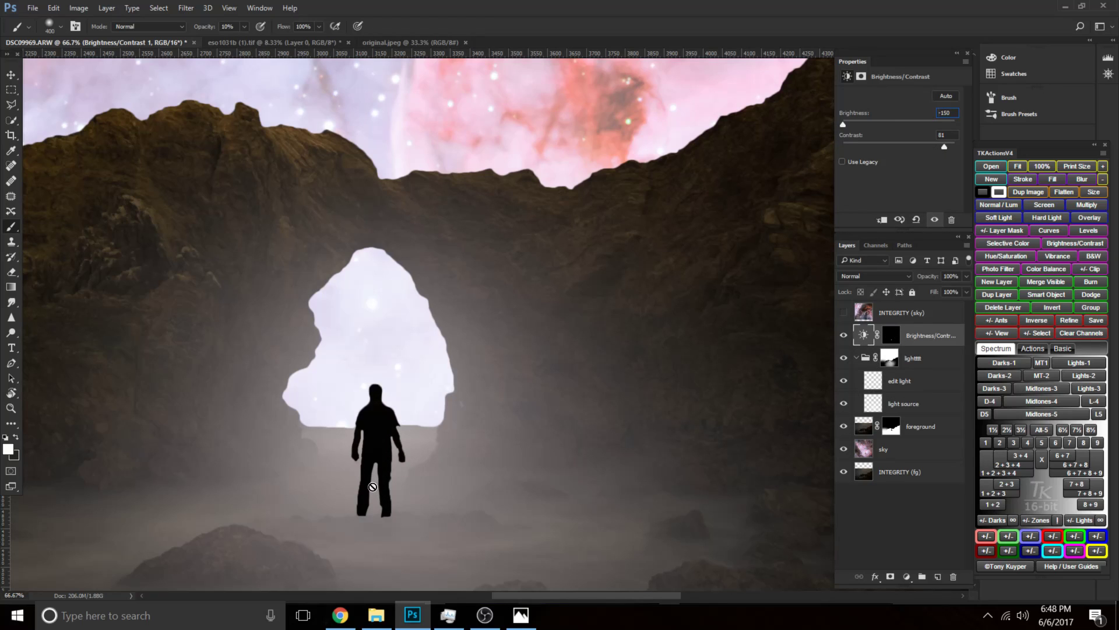
{"action": "key", "text": "ctrl+plus"}
{"action": "key", "text": "ctrl+plus"}
{"action": "key", "text": "ctrl+plus"}
{"action": "left_click_drag", "start_coordinate": [439, 376], "coordinate": [569, 202]}
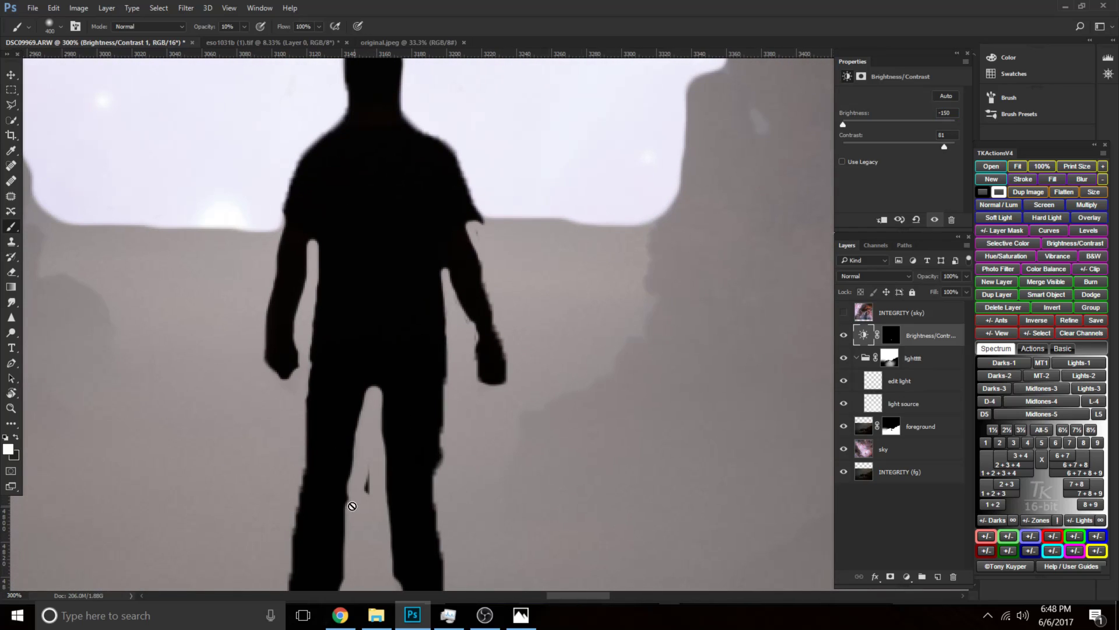
Paint out the stray patch between the figure's legs in the silhouette channel with a small hard black brush at 100% opacity.
{"action": "key", "text": "ctrl+minus"}
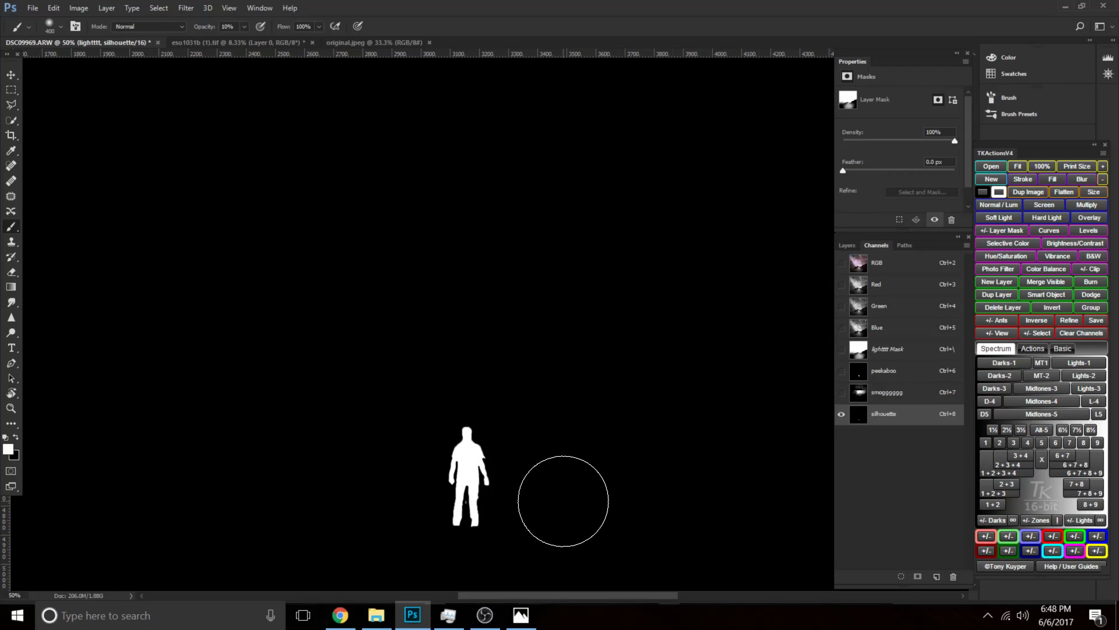
{"action": "key", "text": "bracketleft"}
{"action": "key", "text": "bracketleft"}
{"action": "key", "text": "bracketleft"}
{"action": "key", "text": "bracketleft"}
{"action": "right_click", "coordinate": [614, 474]}
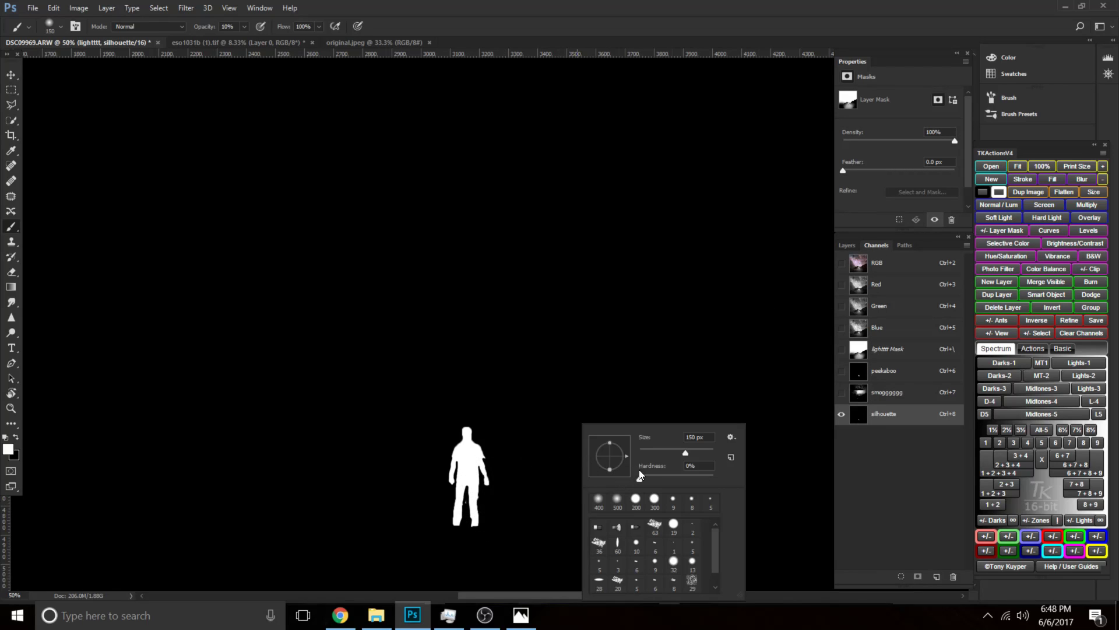
{"action": "key", "text": "Return"}
{"action": "key", "text": "ctrl+plus"}
{"action": "key", "text": "ctrl+plus"}
{"action": "left_click_drag", "start_coordinate": [530, 460], "coordinate": [475, 201]}
{"action": "key", "text": "bracketleft"}
{"action": "key", "text": "bracketleft"}
{"action": "key", "text": "bracketleft"}
{"action": "key", "text": "bracketleft"}
{"action": "key", "text": "bracketleft"}
{"action": "key", "text": "bracketleft"}
{"action": "key", "text": "bracketleft"}
{"action": "key", "text": "bracketleft"}
{"action": "key", "text": "bracketleft"}
{"action": "key", "text": "bracketleft"}
{"action": "key", "text": "bracketleft"}
{"action": "key", "text": "0"}
{"action": "left_click_drag", "start_coordinate": [450, 428], "coordinate": [452, 419]}
{"action": "key", "text": "ctrl+z"}
{"action": "key", "text": "x"}
{"action": "key", "text": "bracketright"}
{"action": "key", "text": "bracketright"}
{"action": "key", "text": "bracketright"}
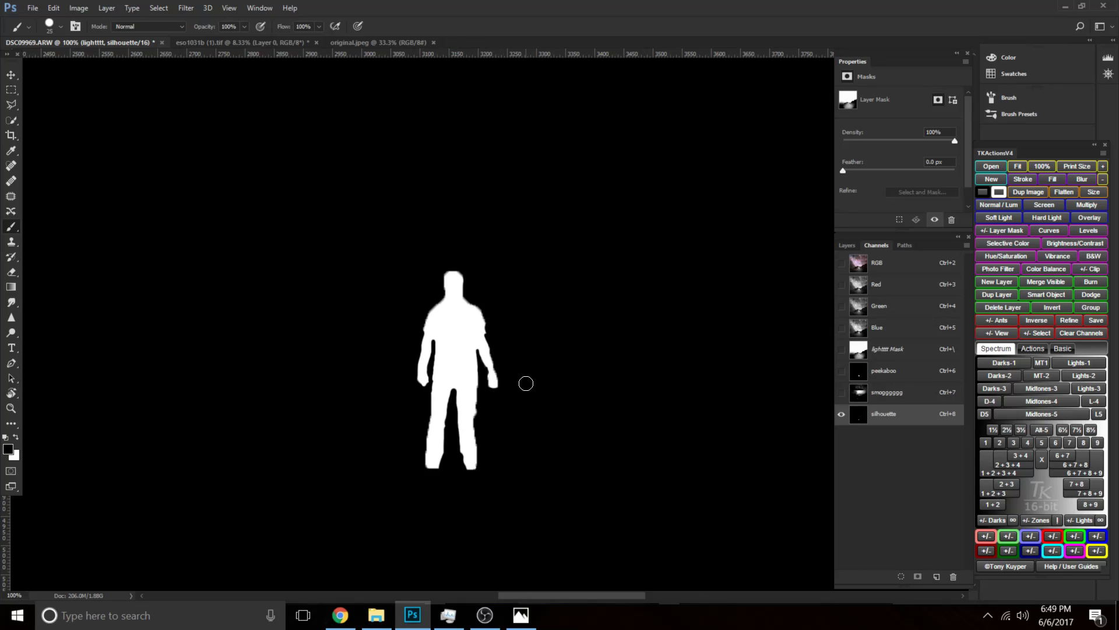
Return to the RGB composite and the layer list, and check the figure at several zoom levels.
{"action": "key", "text": "ctrl+0"}
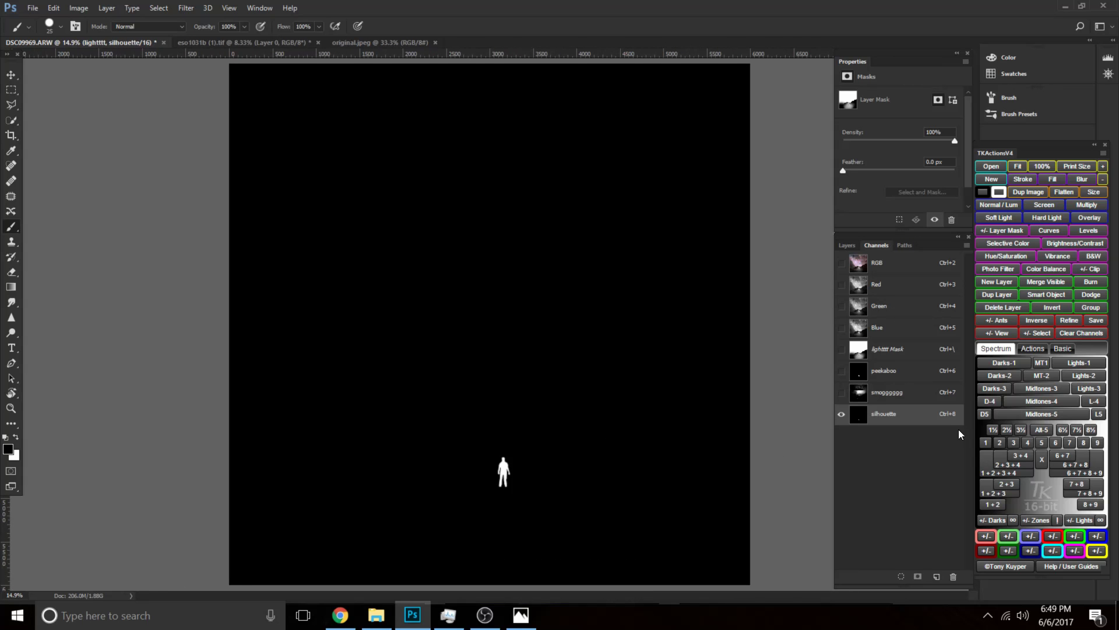
{"action": "left_click", "coordinate": [889, 267]}
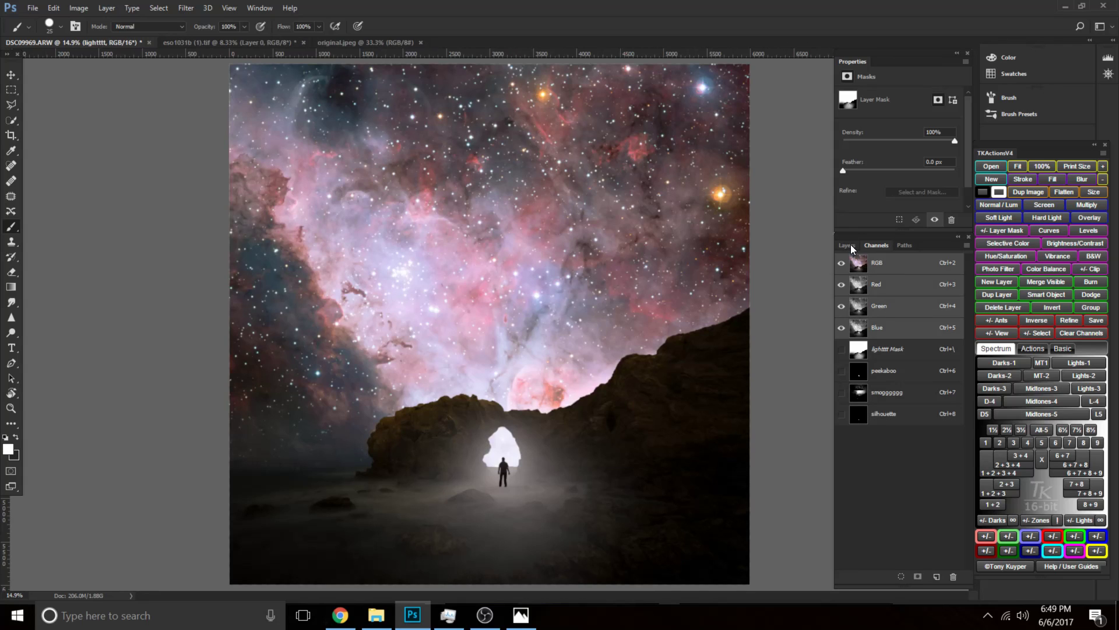
{"action": "left_click", "coordinate": [847, 245]}
{"action": "key", "text": "ctrl+minus"}
{"action": "key", "text": "ctrl+minus"}
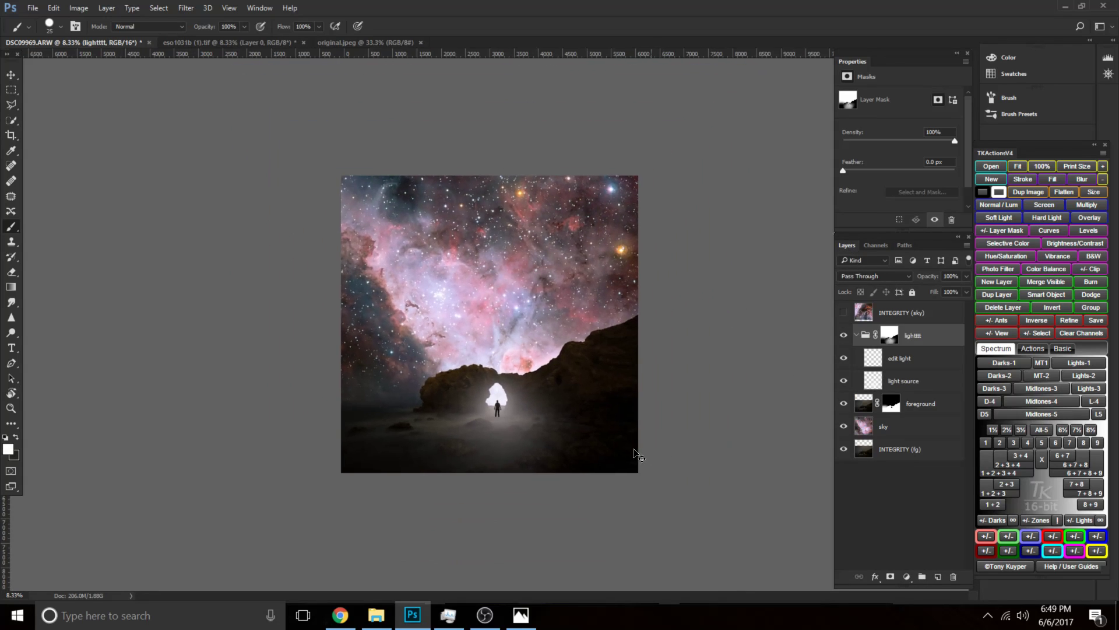
{"action": "key", "text": "ctrl+plus"}
{"action": "key", "text": "ctrl+plus"}
{"action": "key", "text": "ctrl+plus"}
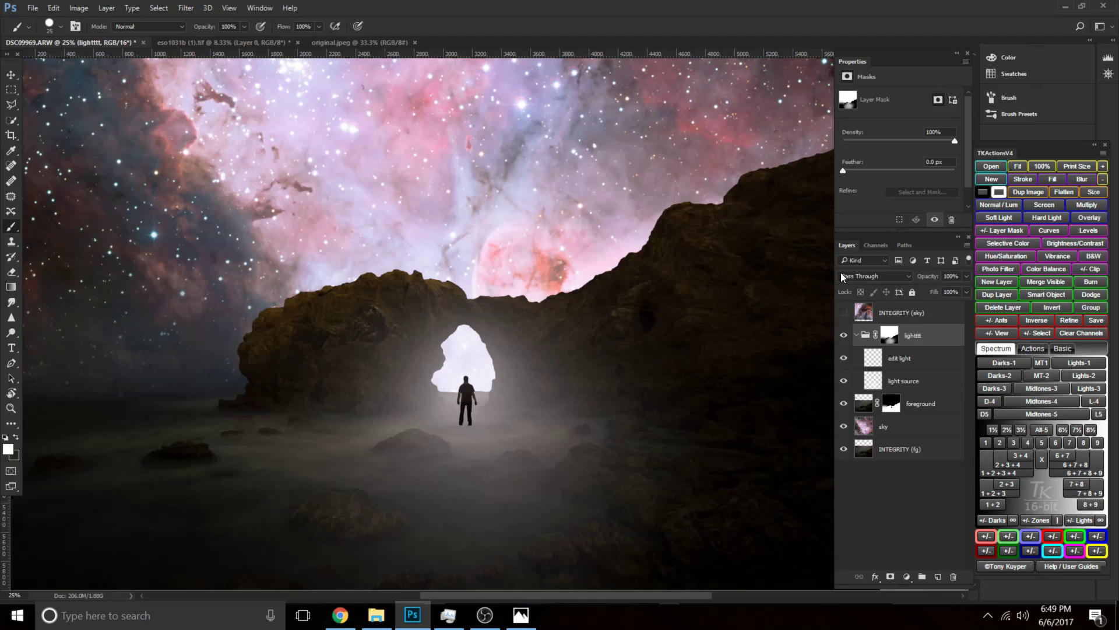
Load the cleaned silhouette channel as a selection and return to the layer list.
{"action": "left_click", "coordinate": [883, 245]}
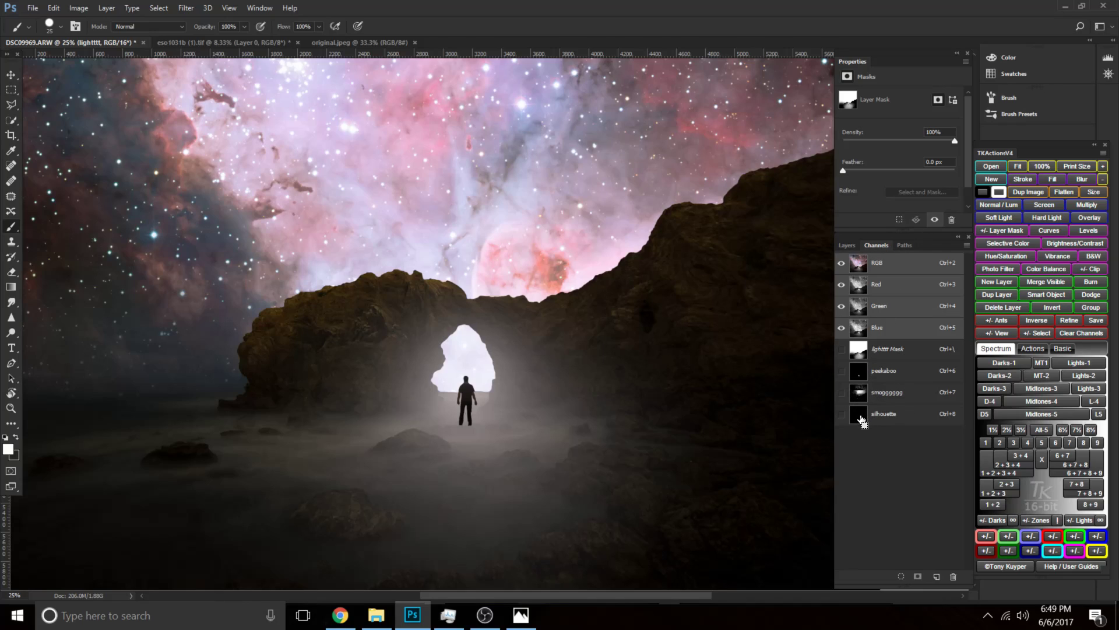
{"action": "left_click", "coordinate": [861, 418], "text": "ctrl"}
{"action": "left_click", "coordinate": [846, 245]}
Paint black within the figure selection on the light group's mask with a 400 px brush.
{"action": "left_click", "coordinate": [889, 335]}
{"action": "key", "text": "bracketright"}
{"action": "key", "text": "bracketright"}
{"action": "key", "text": "bracketright"}
{"action": "key", "text": "bracketright"}
{"action": "key", "text": "bracketright"}
{"action": "key", "text": "bracketright"}
{"action": "key", "text": "bracketright"}
{"action": "key", "text": "bracketright"}
{"action": "key", "text": "bracketright"}
{"action": "key", "text": "bracketright"}
{"action": "key", "text": "bracketright"}
{"action": "key", "text": "bracketright"}
{"action": "key", "text": "bracketright"}
{"action": "key", "text": "x"}
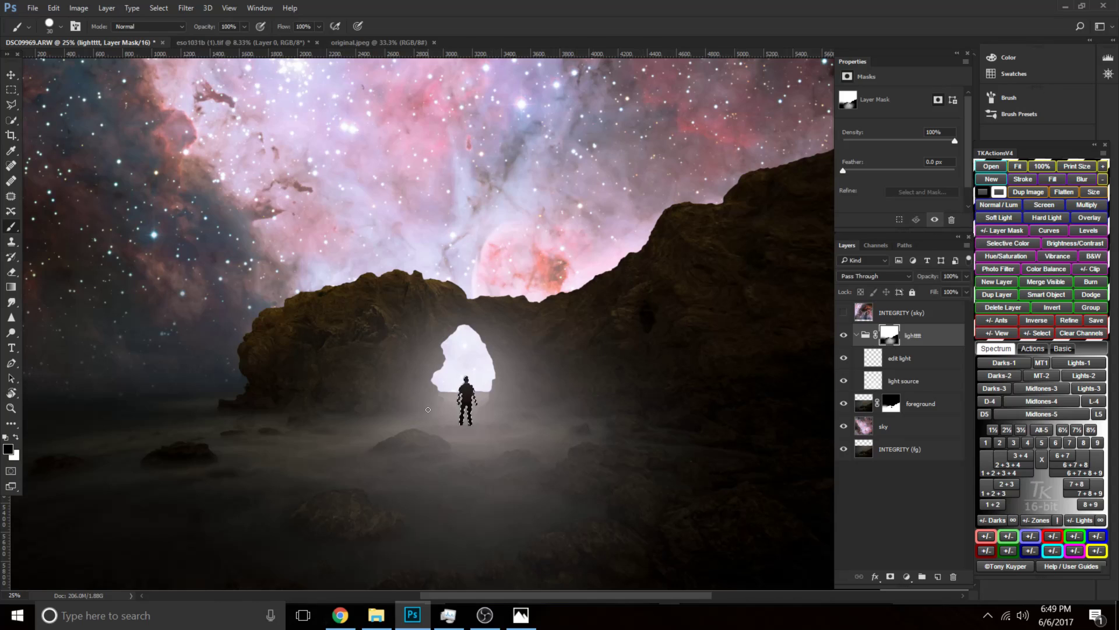
{"action": "key", "text": "bracketright"}
{"action": "key", "text": "bracketright"}
{"action": "key", "text": "bracketright"}
{"action": "key", "text": "bracketright"}
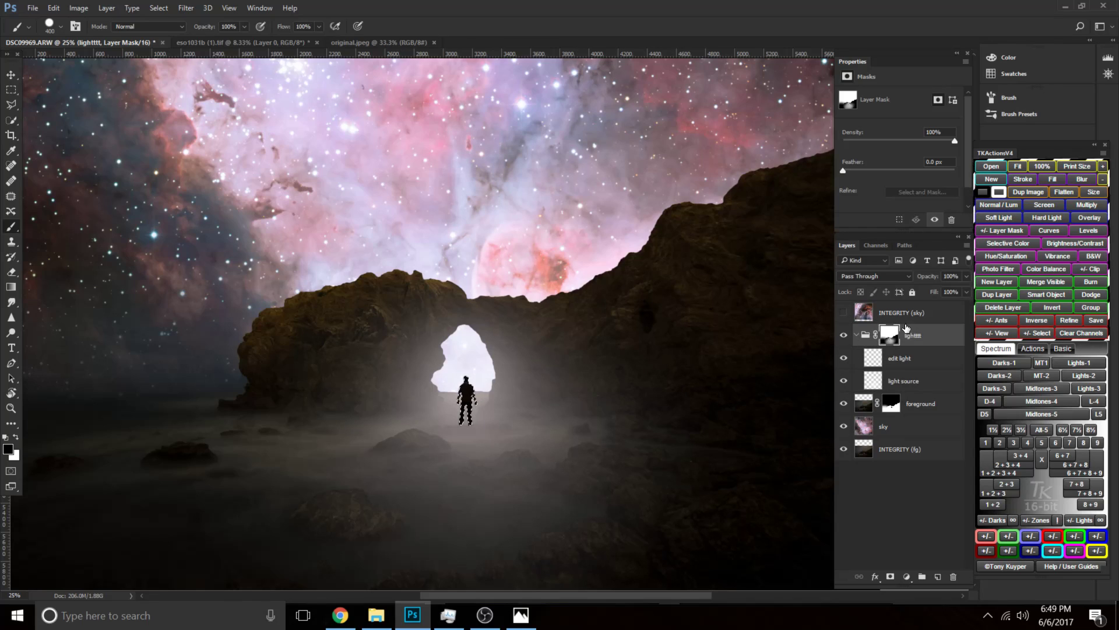
Reselect the figure and add a Brightness/Contrast adjustment masked to it, placed above the light group.
{"action": "key", "text": "ctrl+d"}
{"action": "key", "text": "ctrl+shift+d"}
{"action": "left_click", "coordinate": [907, 576]}
{"action": "left_click", "coordinate": [942, 346]}
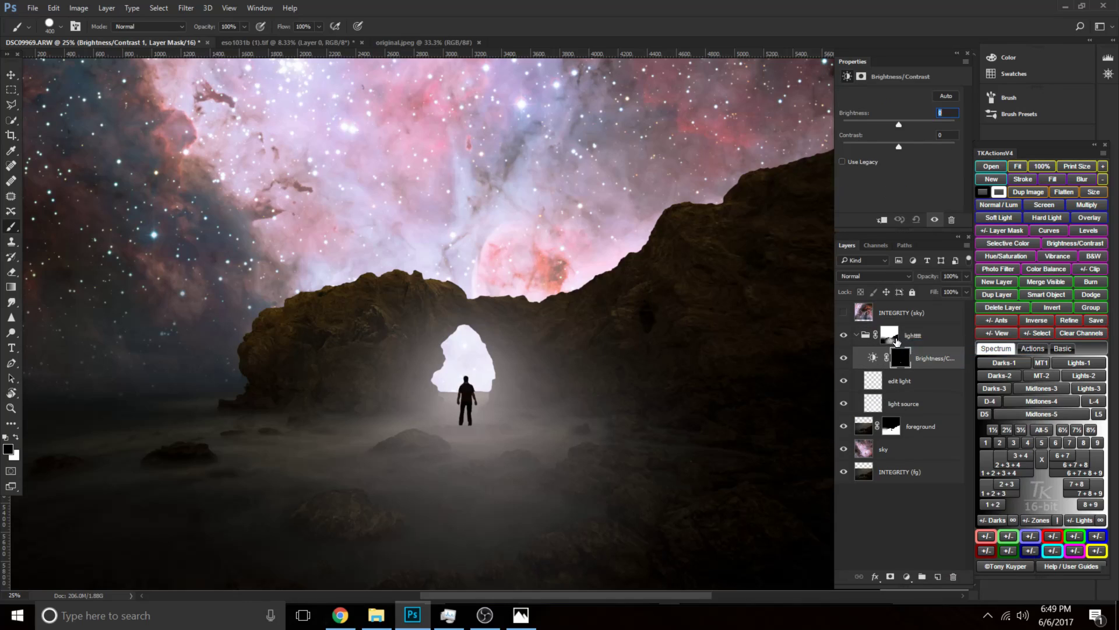
{"action": "left_click_drag", "start_coordinate": [919, 360], "coordinate": [889, 341]}
{"action": "left_click", "coordinate": [866, 333]}
Set the figure's adjustment to brightness -64 and contrast 35, and inspect the darkened silhouette up close.
{"action": "left_click_drag", "start_coordinate": [899, 125], "coordinate": [919, 147]}
{"action": "key", "text": "ctrl+plus"}
{"action": "key", "text": "ctrl+plus"}
{"action": "key", "text": "ctrl+plus"}
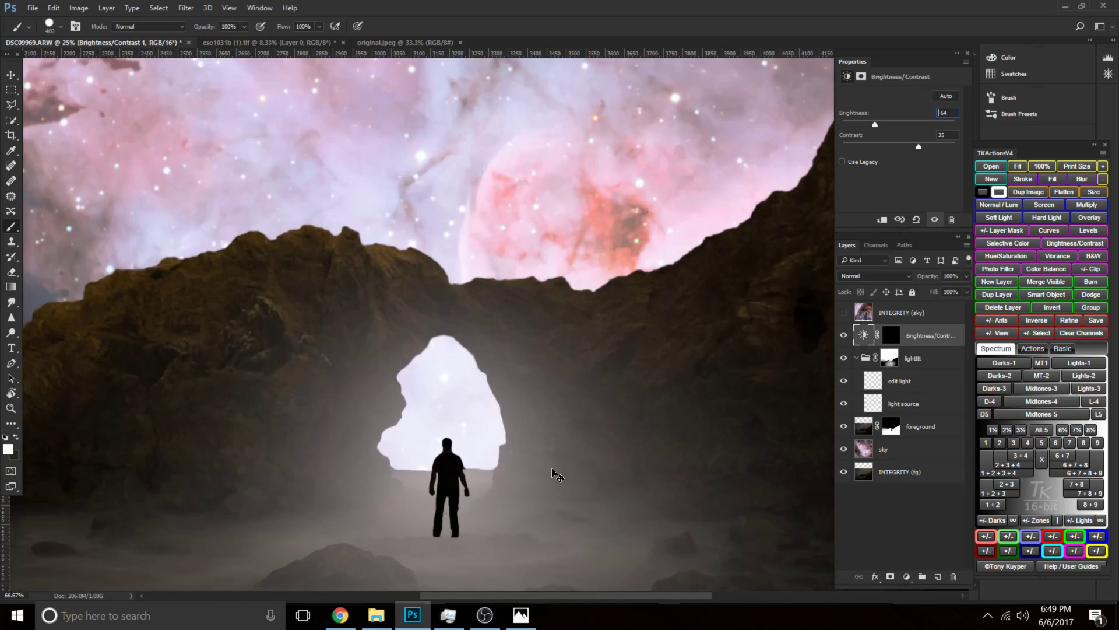
{"action": "key", "text": "ctrl+plus"}
{"action": "left_click_drag", "start_coordinate": [523, 479], "coordinate": [529, 230]}
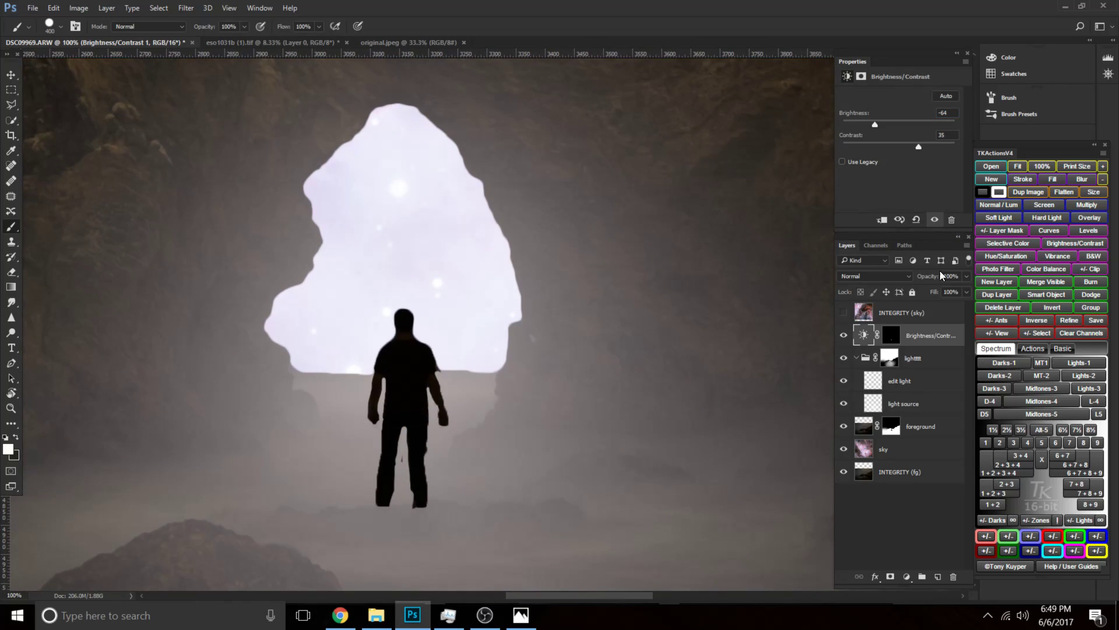
Delete the figure's Brightness/Contrast adjustment and load the silhouette channel as a selection.
{"action": "left_click_drag", "start_coordinate": [909, 335], "coordinate": [954, 576]}
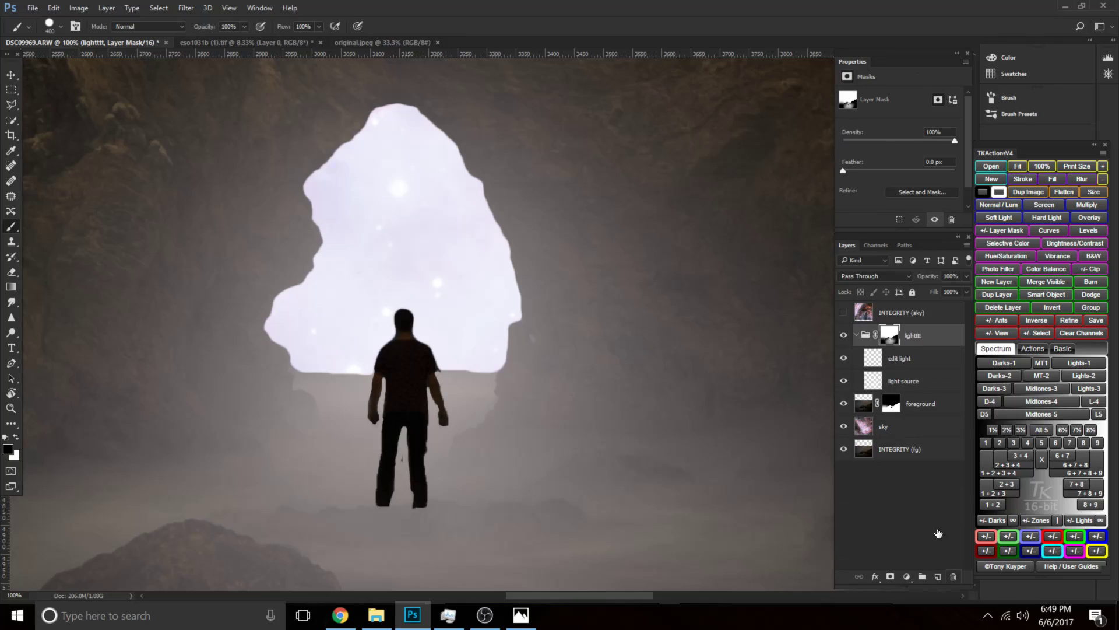
{"action": "left_click", "coordinate": [876, 246]}
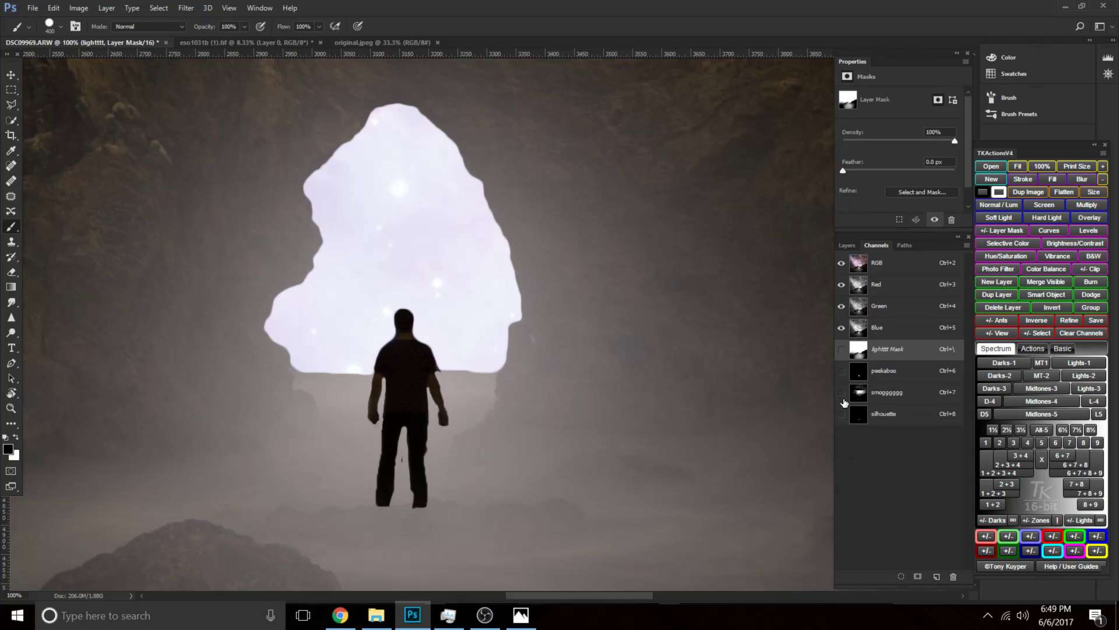
{"action": "left_click", "coordinate": [856, 414]}
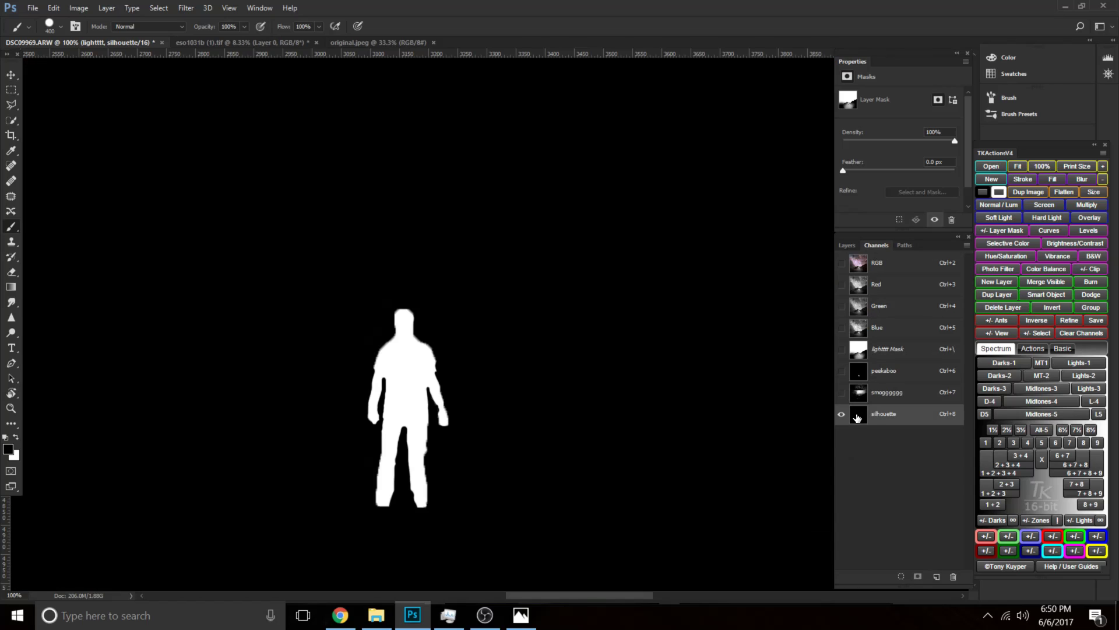
{"action": "key", "text": "bracketleft"}
{"action": "key", "text": "bracketleft"}
{"action": "key", "text": "bracketleft"}
{"action": "key", "text": "bracketleft"}
{"action": "left_click", "coordinate": [857, 418], "text": "ctrl"}
{"action": "left_click", "coordinate": [881, 262]}
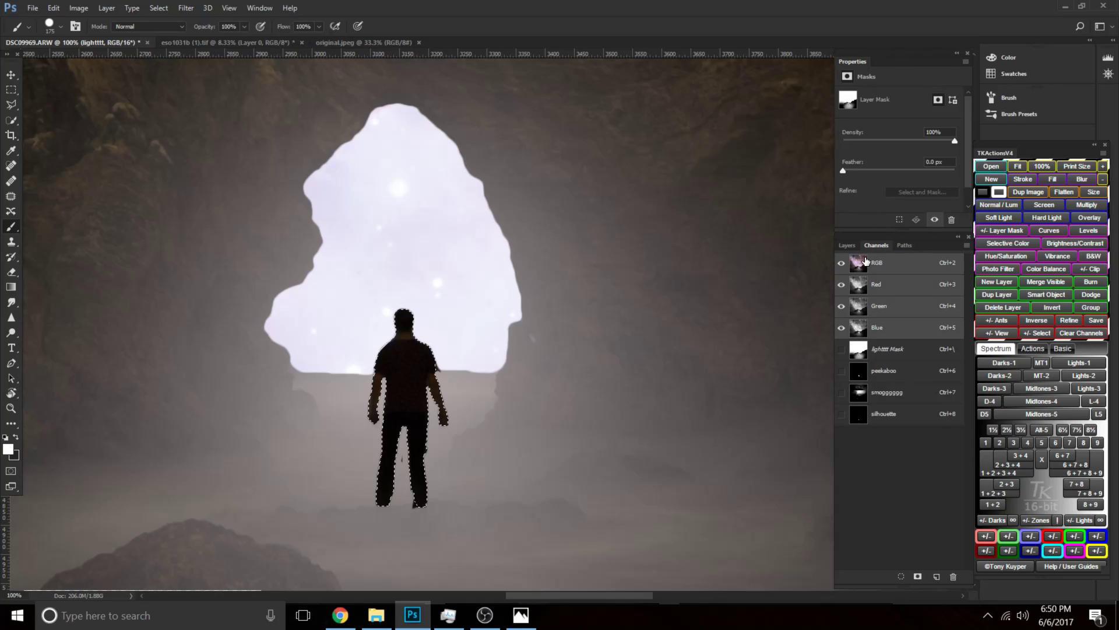
{"action": "left_click", "coordinate": [851, 246]}
Paint black within the figure selection on the light group's mask with a 175 px brush, and deselect.
{"action": "left_click", "coordinate": [890, 334]}
{"action": "key", "text": "x"}
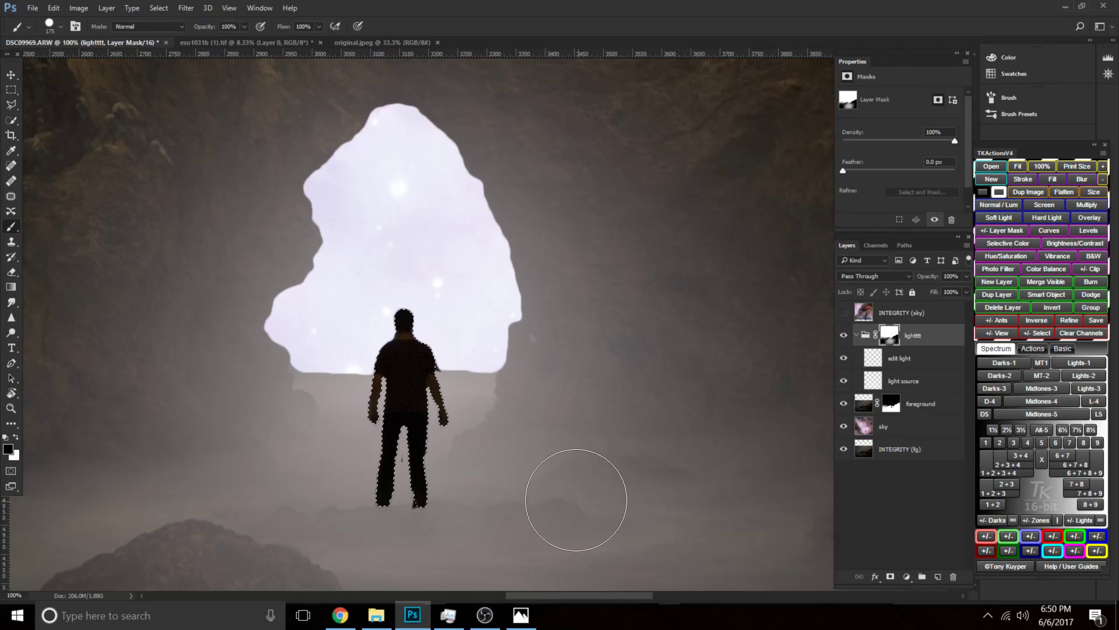
{"action": "mouse_move", "coordinate": [458, 456]}
{"action": "left_mouse_down"}
{"action": "mouse_move", "coordinate": [396, 498]}
{"action": "mouse_move", "coordinate": [424, 400]}
{"action": "left_mouse_up"}
{"action": "key", "text": "x"}
{"action": "key", "text": "x"}
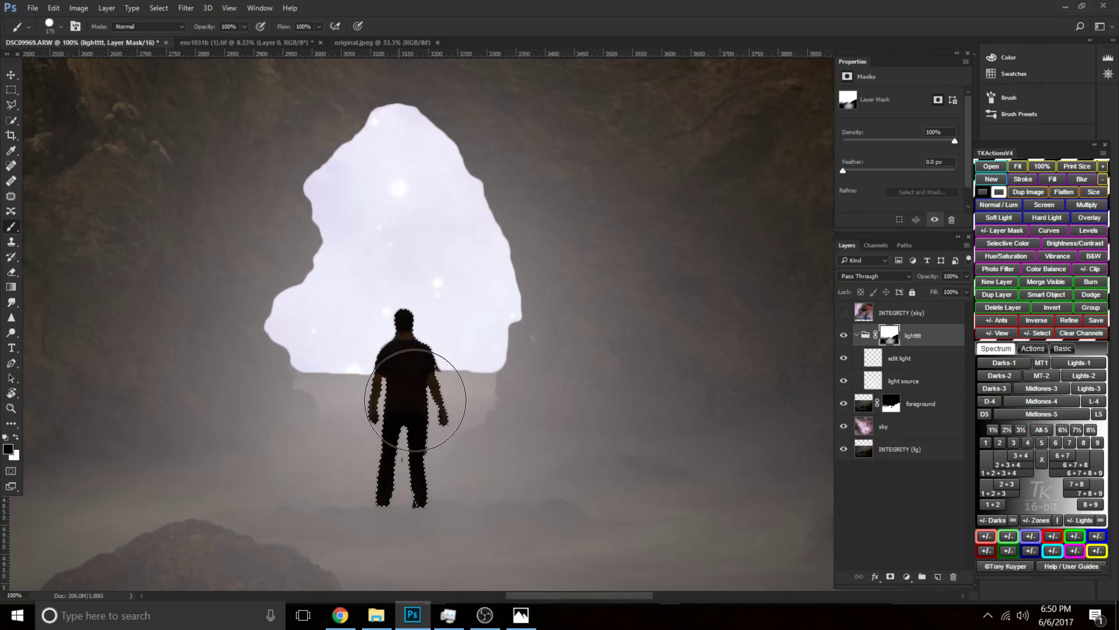
{"action": "key", "text": "ctrl+d"}
{"action": "key", "text": "bracketleft"}
{"action": "key", "text": "bracketleft"}
{"action": "key", "text": "bracketleft"}
{"action": "key", "text": "bracketleft"}
{"action": "key", "text": "bracketleft"}
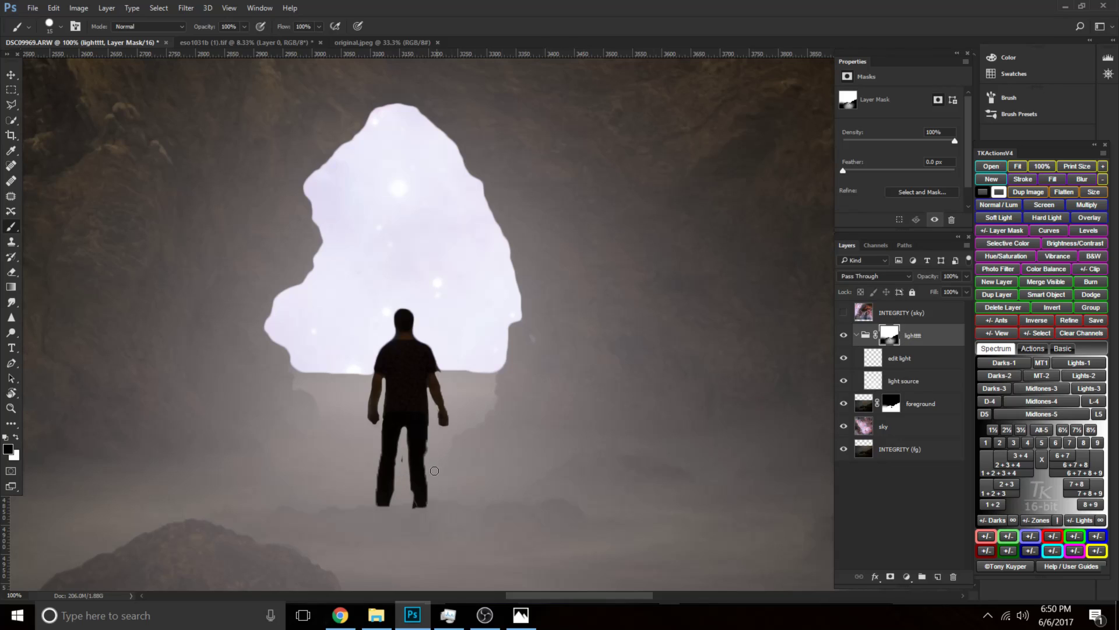
{"action": "key", "text": "x"}
{"action": "key", "text": "bracketright"}
{"action": "key", "text": "bracketright"}
{"action": "key", "text": "bracketright"}
{"action": "key", "text": "bracketleft"}
{"action": "key", "text": "bracketleft"}
{"action": "key", "text": "bracketleft"}
{"action": "key", "text": "bracketleft"}
{"action": "key", "text": "ctrl+0"}
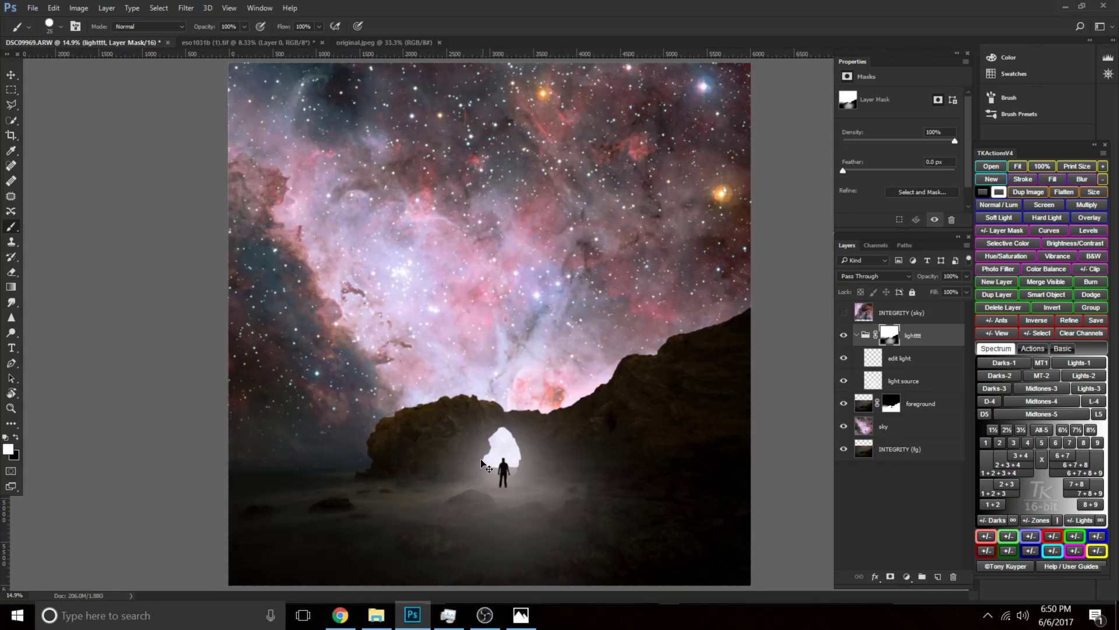
{"action": "key", "text": "ctrl+plus"}
{"action": "key", "text": "ctrl+plus"}
{"action": "key", "text": "ctrl+plus"}
{"action": "left_click_drag", "start_coordinate": [490, 379], "coordinate": [456, 267]}
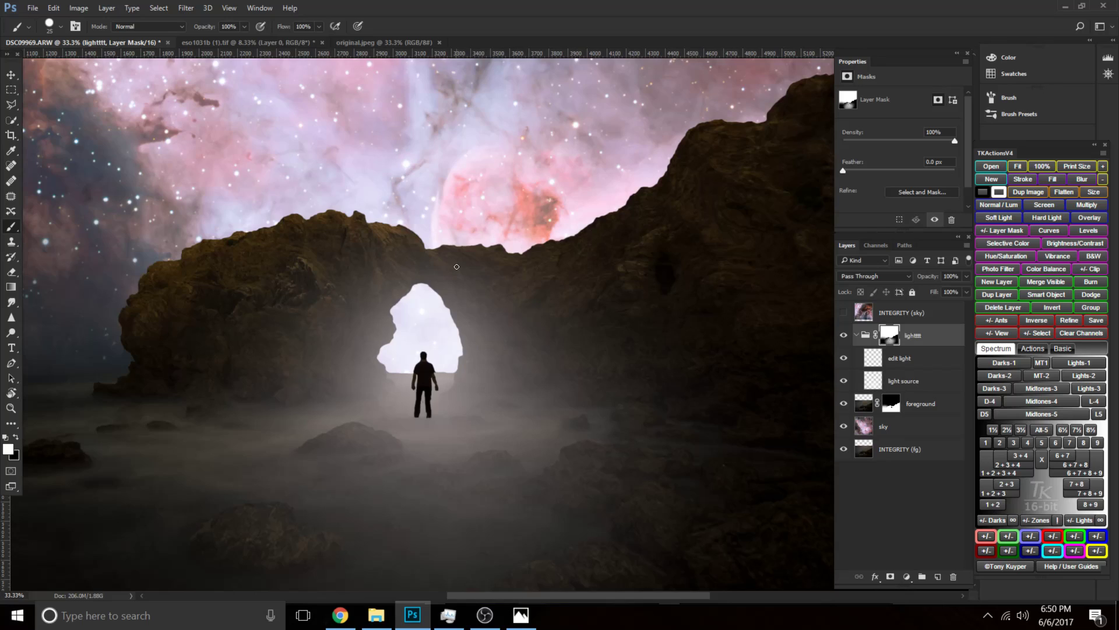
{"action": "key", "text": "ctrl+plus"}
{"action": "key", "text": "ctrl+plus"}
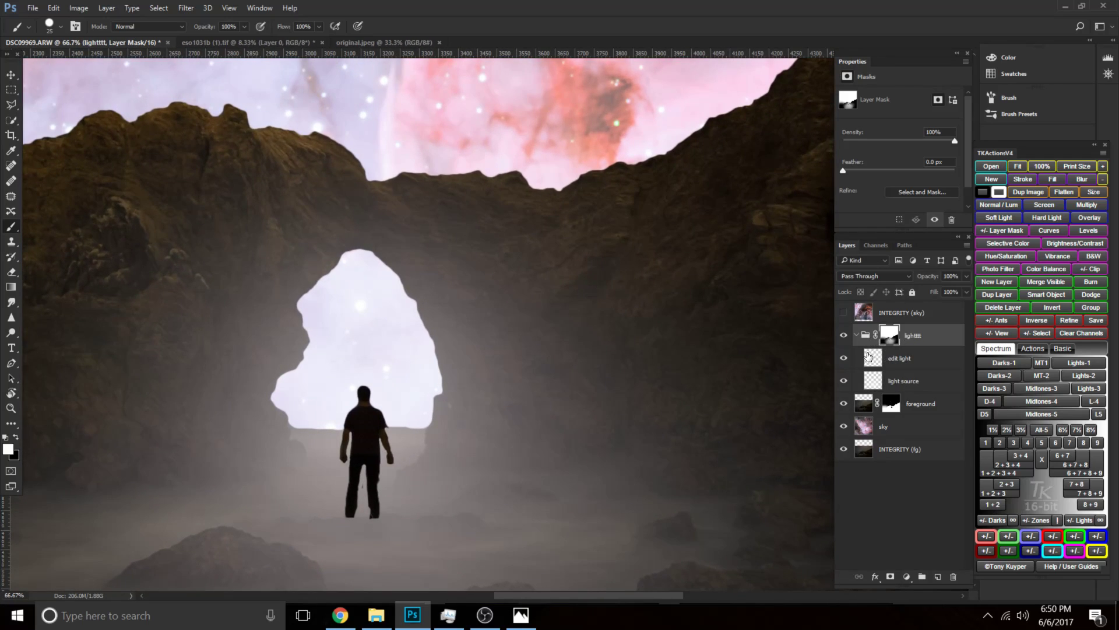
Reselect the figure from the silhouette channel and add a masked Brightness/Contrast adjustment above the light group, with brightness -95 and contrast 72.
{"action": "left_click", "coordinate": [874, 246]}
{"action": "left_click", "coordinate": [859, 413], "text": "ctrl"}
{"action": "left_click", "coordinate": [847, 246]}
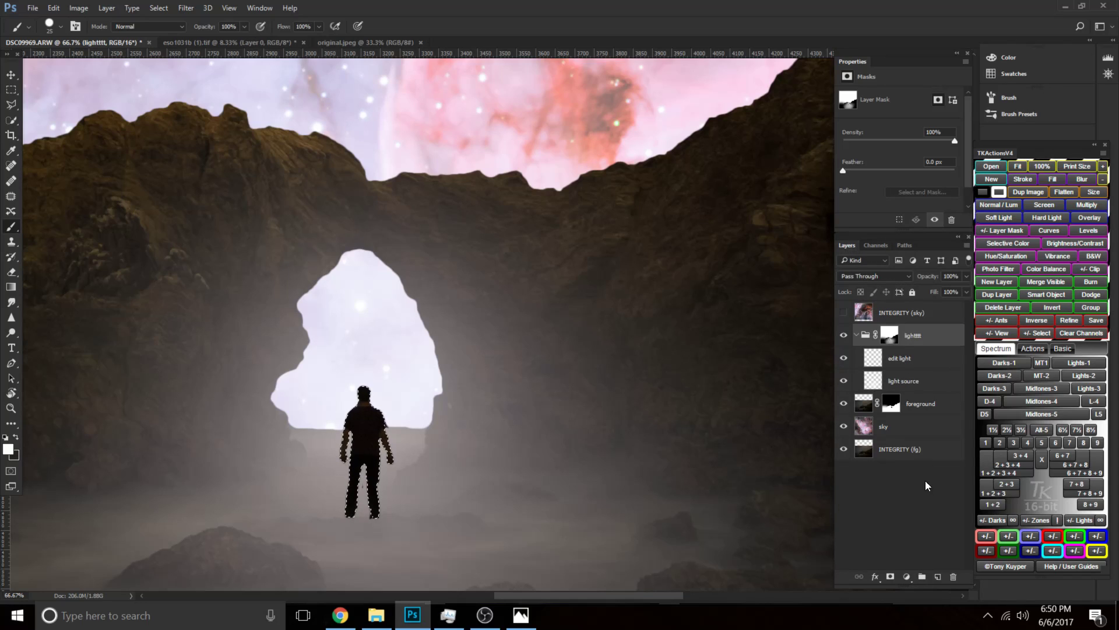
{"action": "left_click", "coordinate": [907, 579]}
{"action": "left_click", "coordinate": [932, 352]}
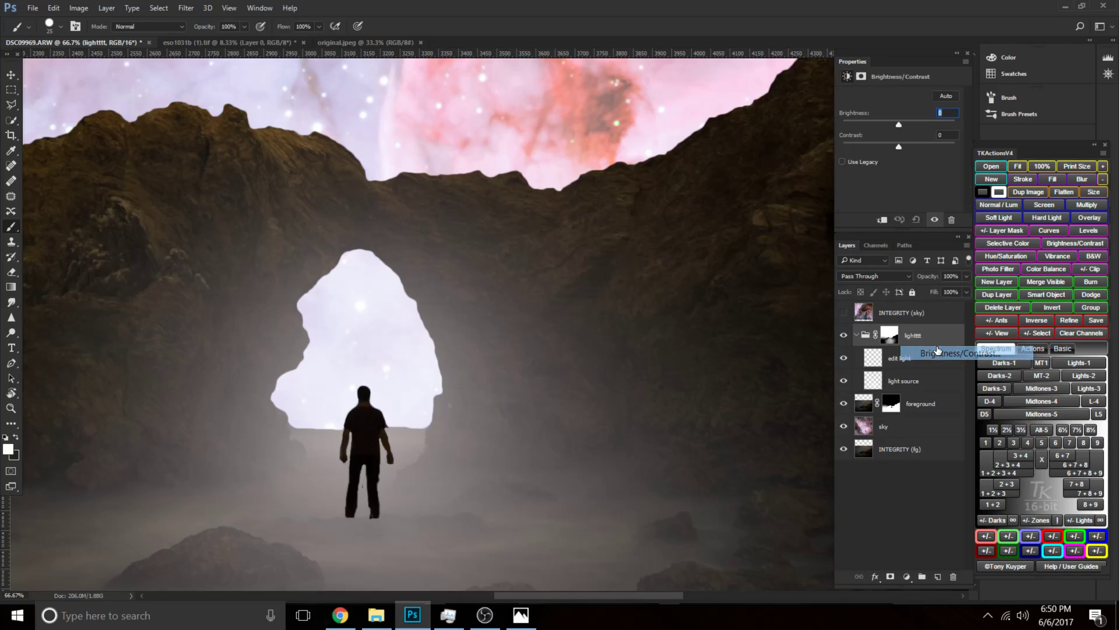
{"action": "left_click_drag", "start_coordinate": [930, 361], "coordinate": [909, 324]}
{"action": "left_click_drag", "start_coordinate": [904, 127], "coordinate": [864, 128]}
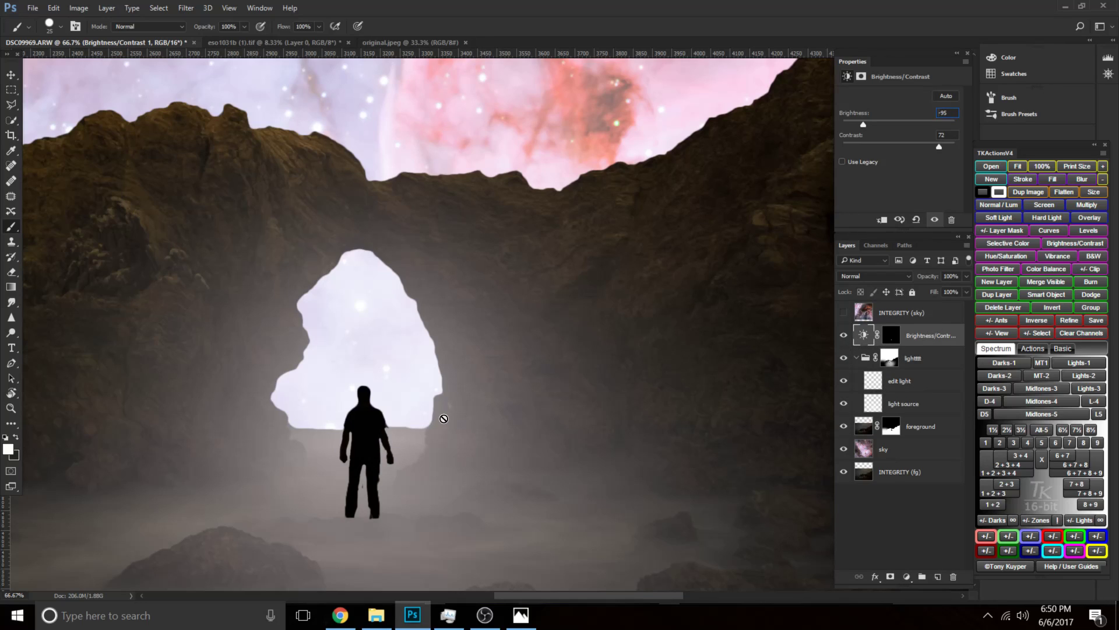
{"action": "scroll", "coordinate": [504, 420], "scroll_direction": "down", "scroll_amount": 1}
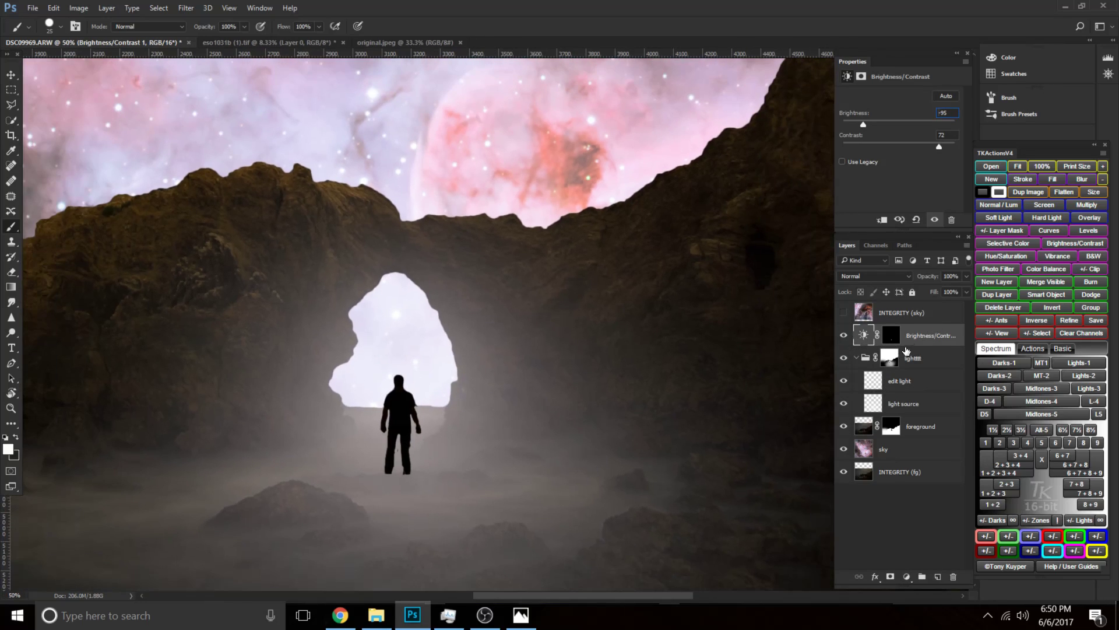
{"action": "left_click", "coordinate": [894, 338], "text": "ctrl"}
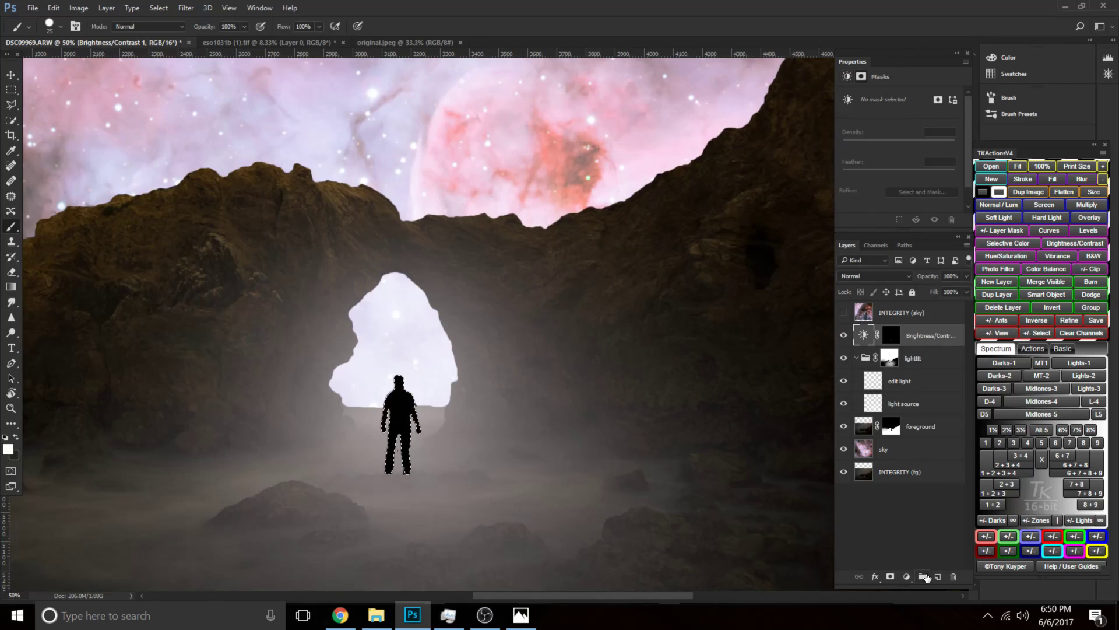
{"action": "left_click", "coordinate": [937, 576]}
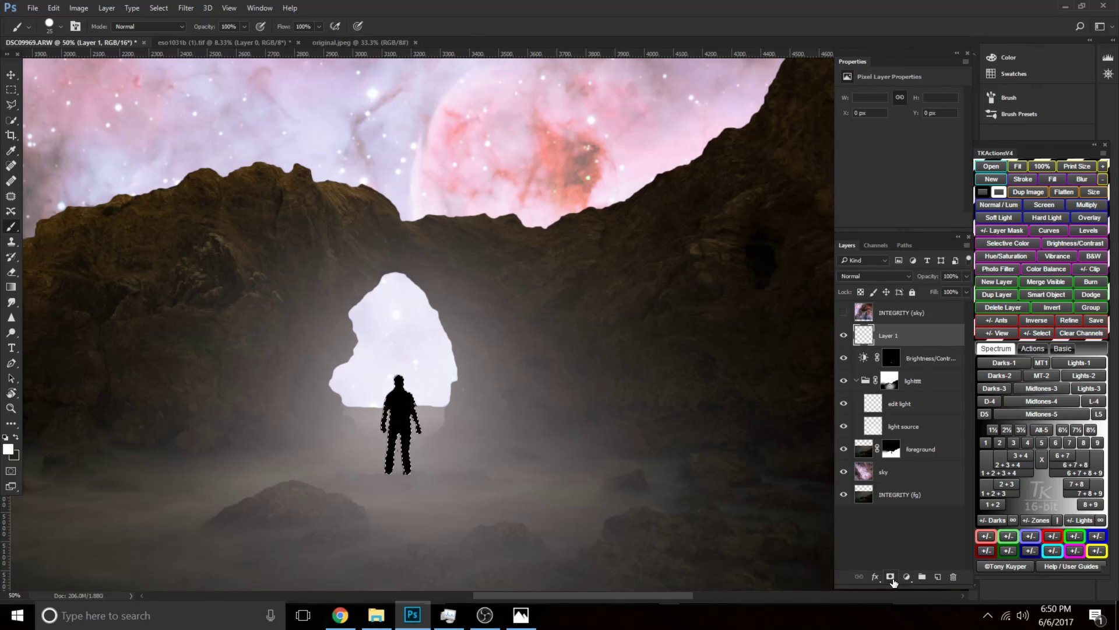
{"action": "key", "text": "ctrl+d"}
{"action": "left_click_drag", "start_coordinate": [892, 341], "coordinate": [953, 576]}
Load the figure adjustment's mask as a selection and add an empty layer above the adjustment, deleting the adjustment's duplicate.
{"action": "left_click_drag", "start_coordinate": [460, 435], "coordinate": [497, 302]}
{"action": "key", "text": "ctrl+minus"}
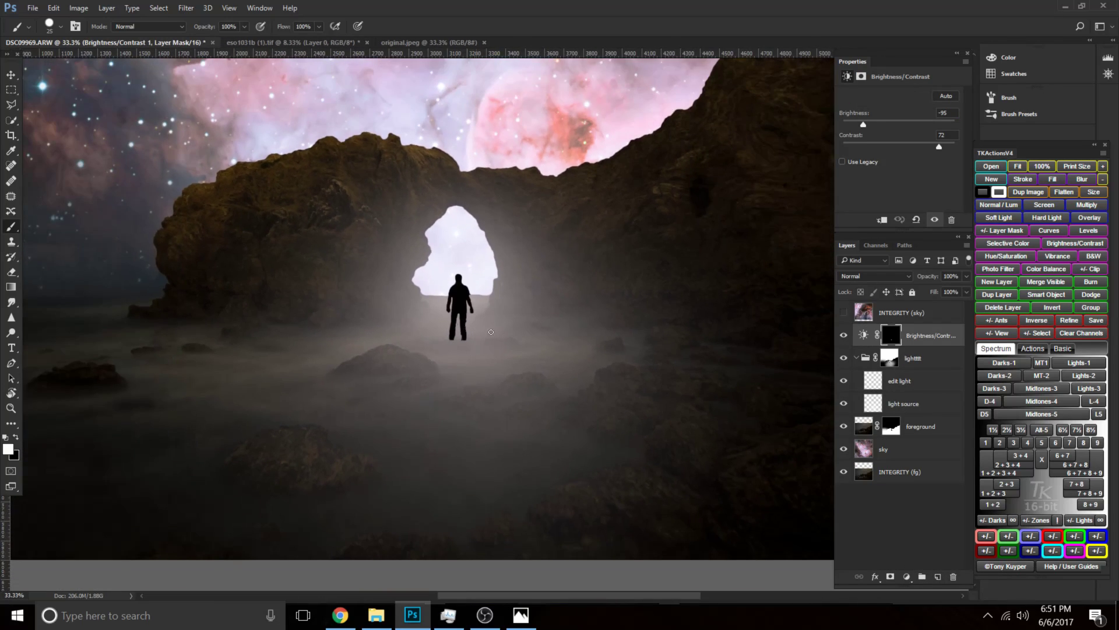
{"action": "left_click_drag", "start_coordinate": [565, 357], "coordinate": [565, 402]}
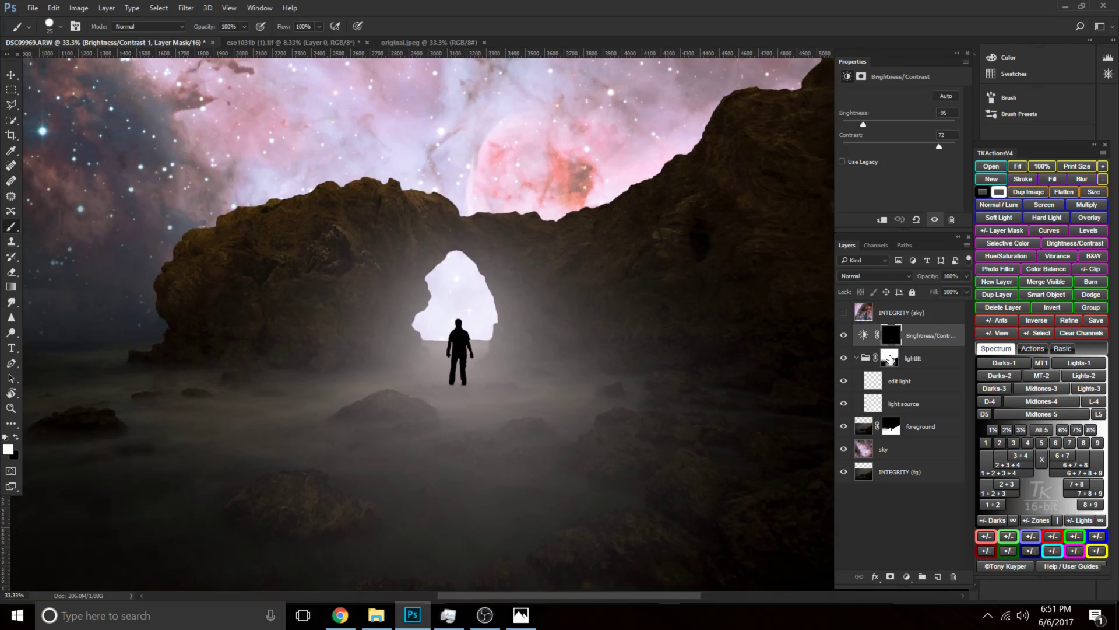
{"action": "left_click", "coordinate": [890, 337], "text": "ctrl"}
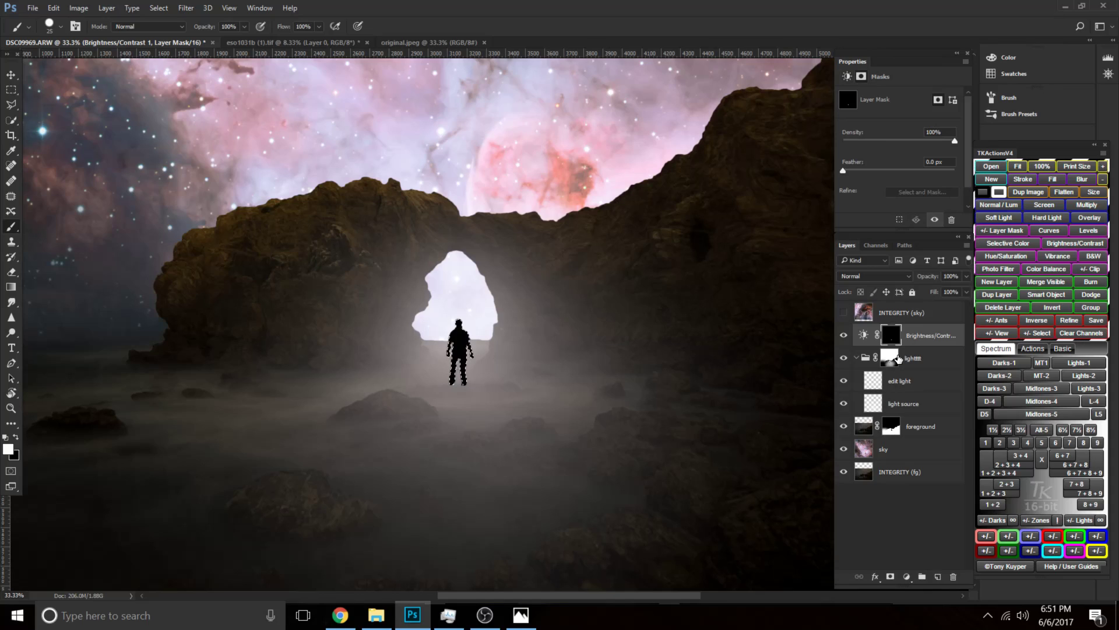
{"action": "left_click", "coordinate": [917, 341]}
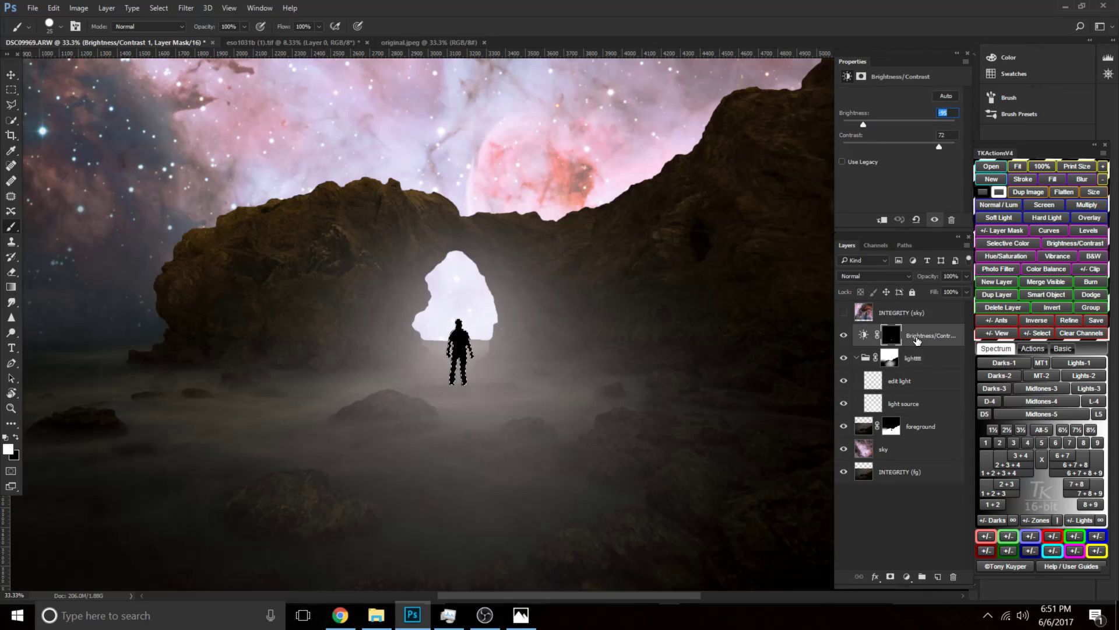
{"action": "key", "text": "ctrl+j"}
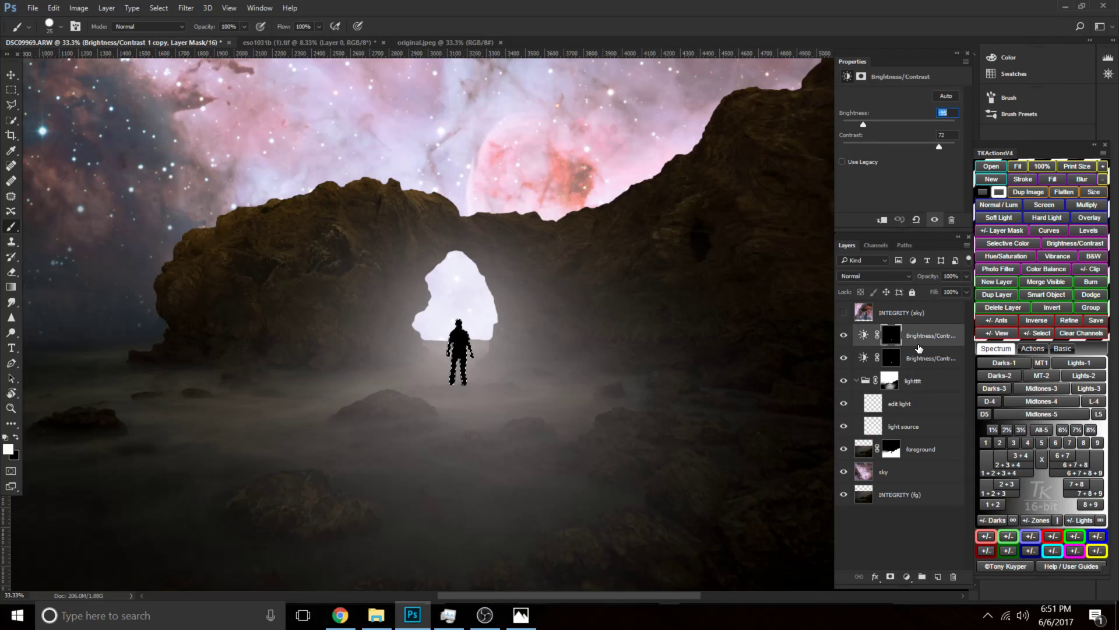
{"action": "key", "text": "ctrl+shift+alt+n"}
{"action": "left_click", "coordinate": [914, 356]}
{"action": "key", "text": "Delete"}
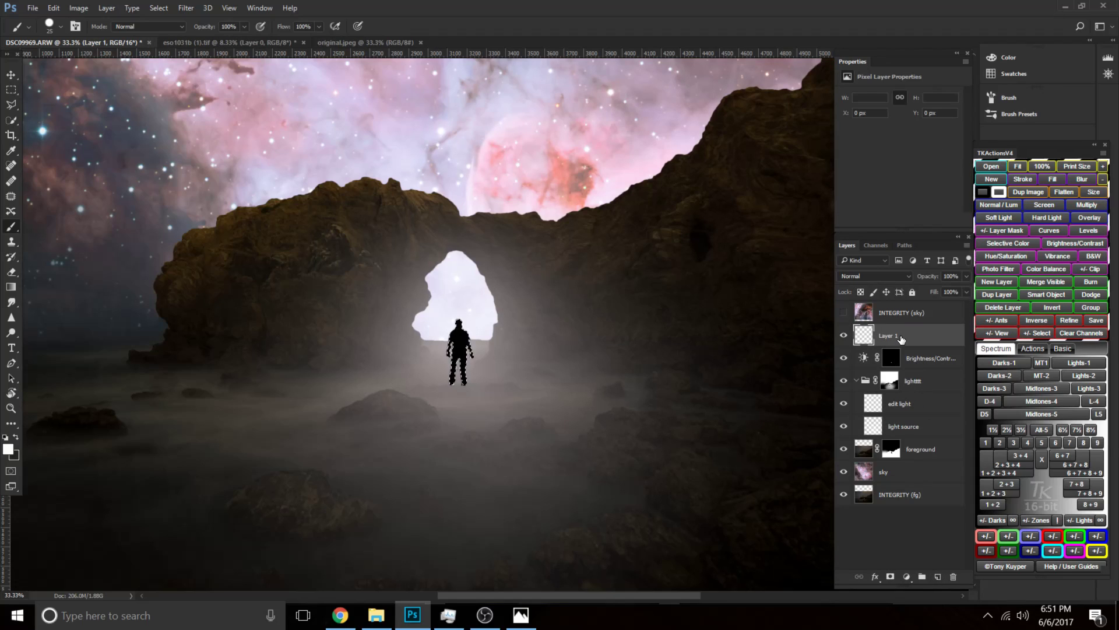
Try to transform the empty layer with nothing selected.
{"action": "key", "text": "ctrl+d"}
{"action": "key", "text": "ctrl+t"}
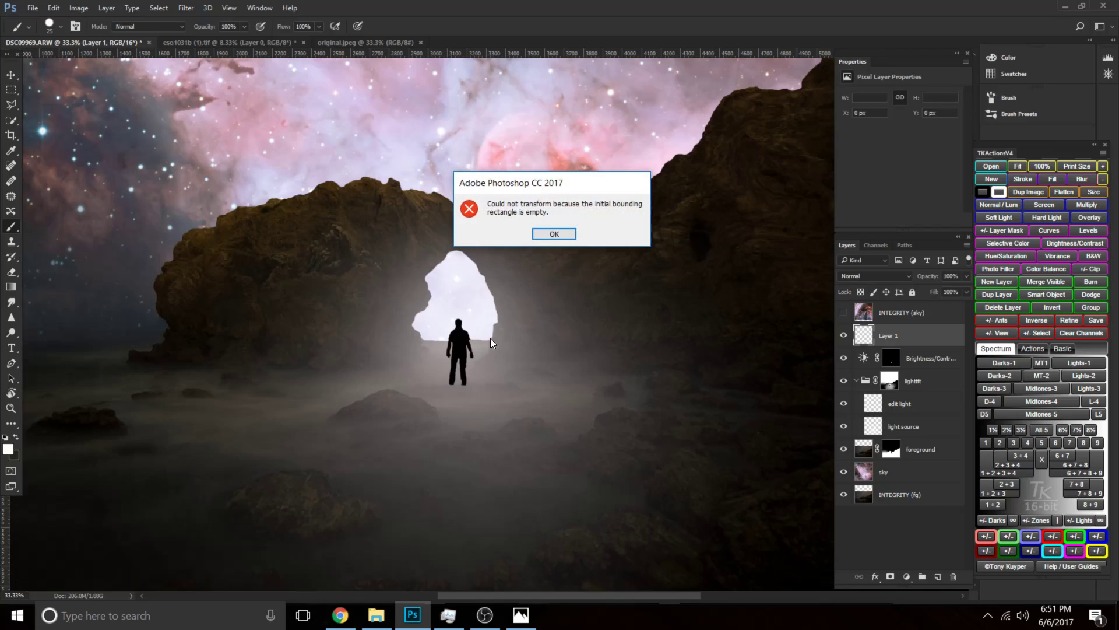
{"action": "left_click", "coordinate": [554, 233]}
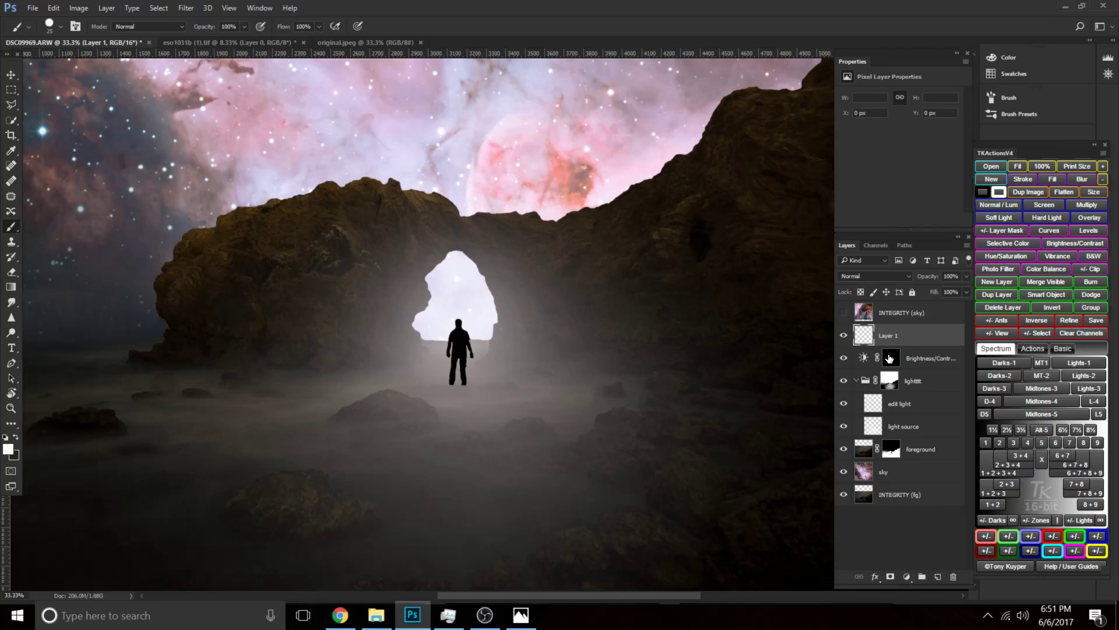
Reload the figure selection from the adjustment's mask and paint it black (000000) on the empty layer with a 400 px brush.
{"action": "left_click", "coordinate": [887, 359], "text": "ctrl"}
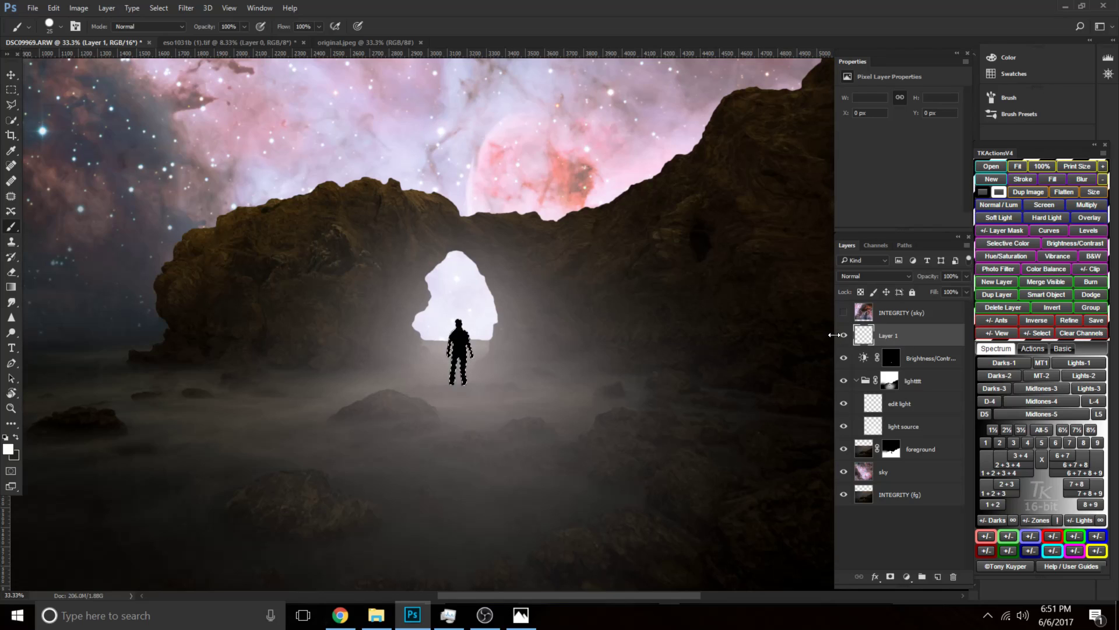
{"action": "key", "text": "x"}
{"action": "left_click", "coordinate": [8, 448]}
{"action": "left_click_drag", "start_coordinate": [475, 233], "coordinate": [347, 318]}
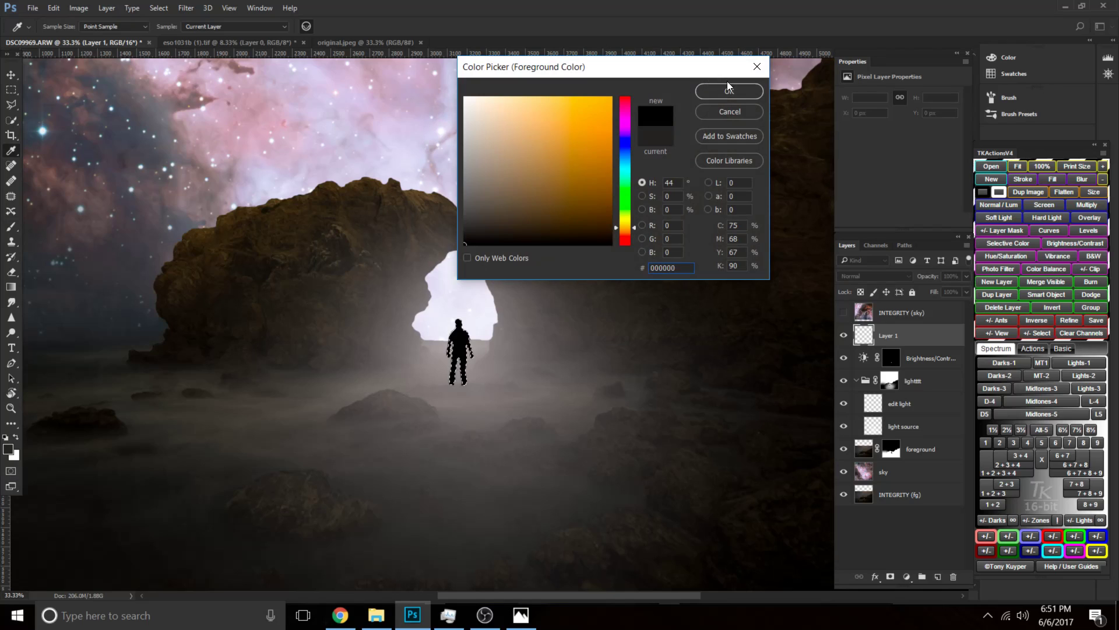
{"action": "left_click", "coordinate": [729, 91]}
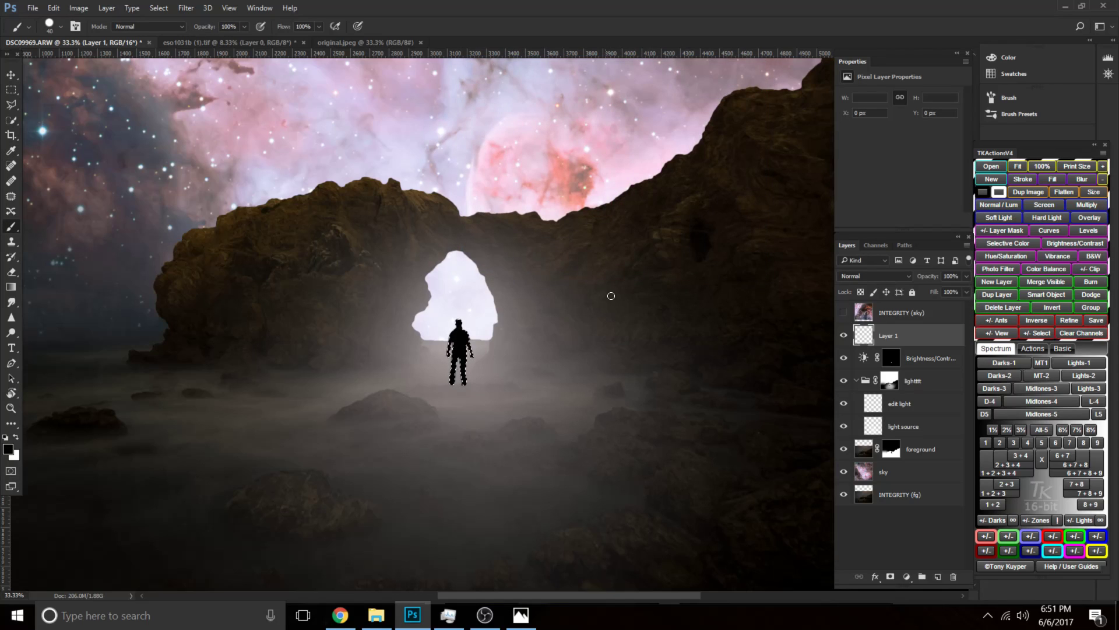
{"action": "key", "text": "bracketright"}
{"action": "key", "text": "bracketright"}
{"action": "key", "text": "bracketright"}
{"action": "left_click_drag", "start_coordinate": [444, 387], "coordinate": [459, 328]}
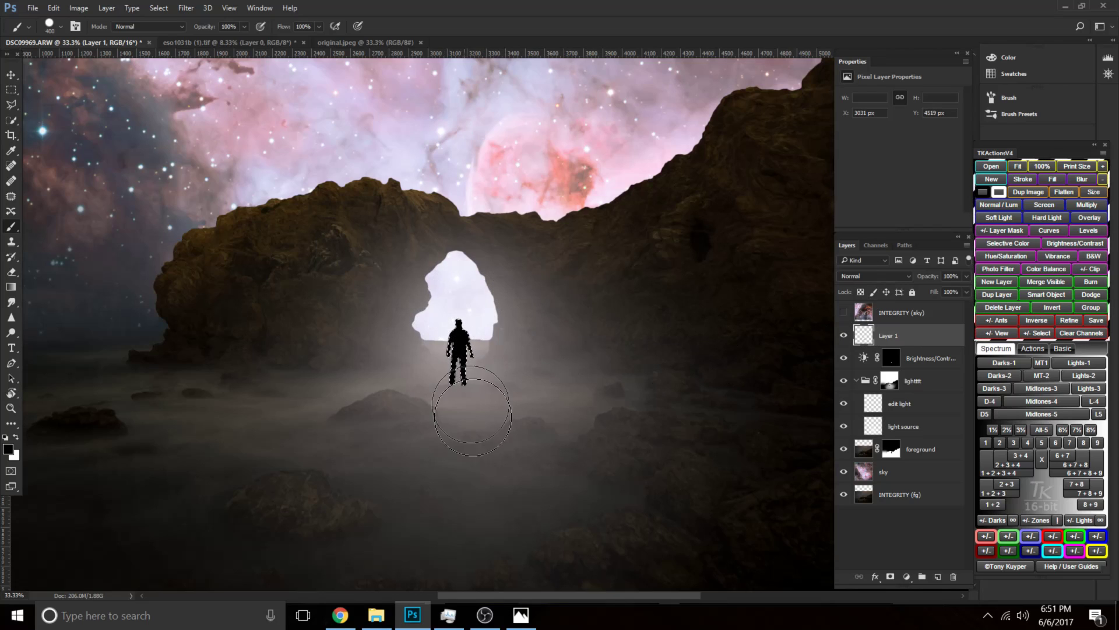
Deselect and flip the painted figure vertically to about -105% height, placing it beneath the man's feet as a shadow.
{"action": "key", "text": "ctrl+d"}
{"action": "key", "text": "ctrl+t"}
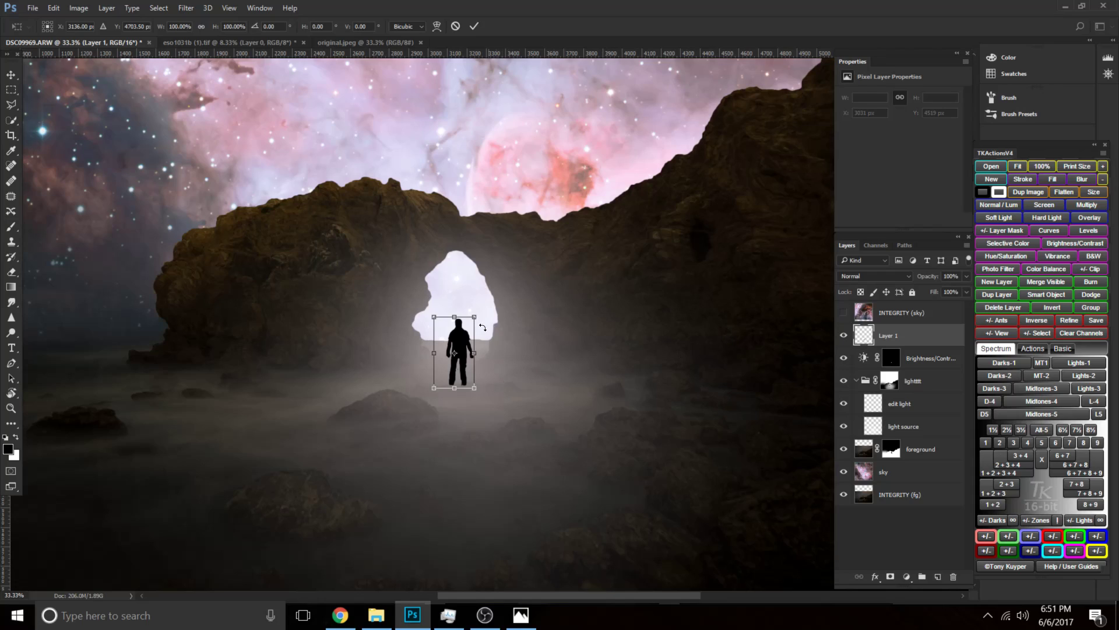
{"action": "mouse_move", "coordinate": [454, 313]}
{"action": "left_mouse_down"}
{"action": "mouse_move", "coordinate": [458, 472]}
{"action": "mouse_move", "coordinate": [461, 437]}
{"action": "left_mouse_up"}
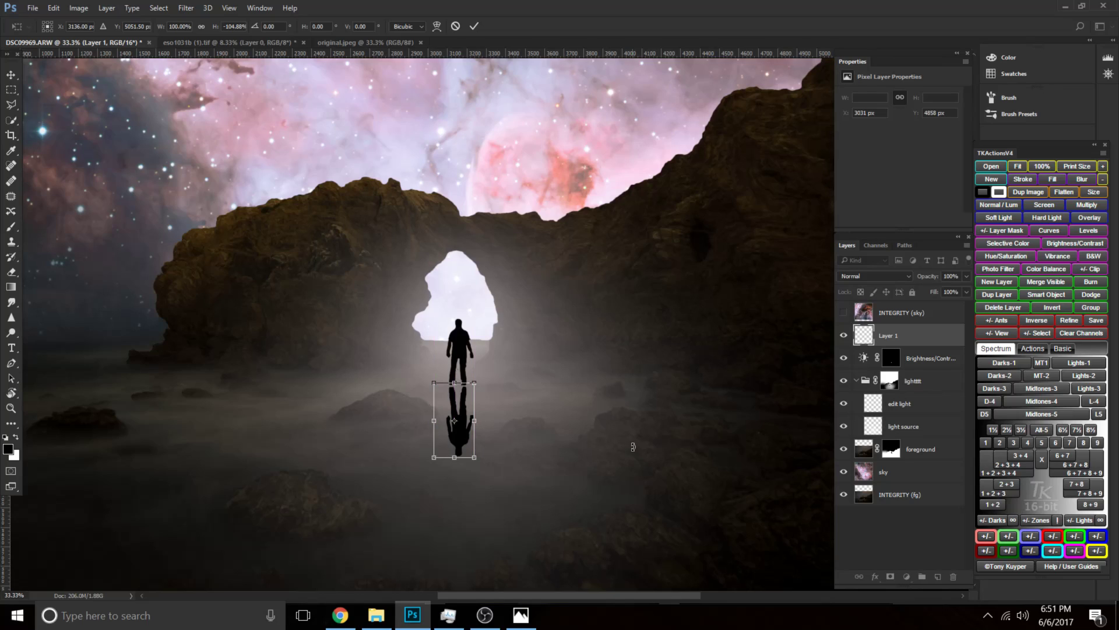
{"action": "key", "text": "Return"}
{"action": "key", "text": "b"}
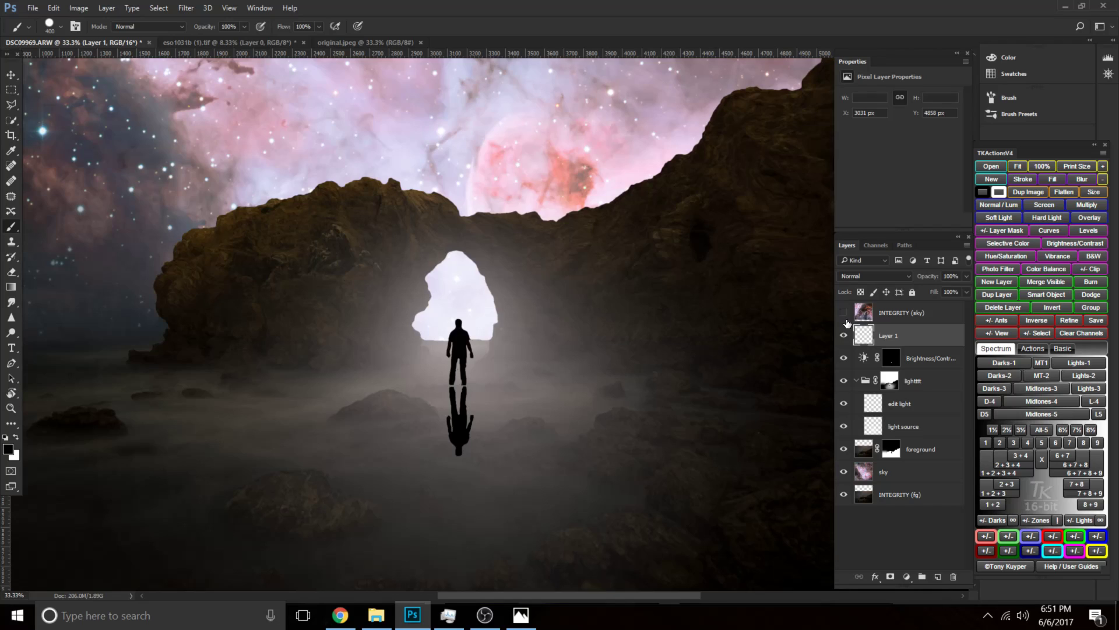
Rename the flipped figure's layer as "shadow layer".
{"action": "key", "text": "ctrl+minus"}
{"action": "key", "text": "ctrl+minus"}
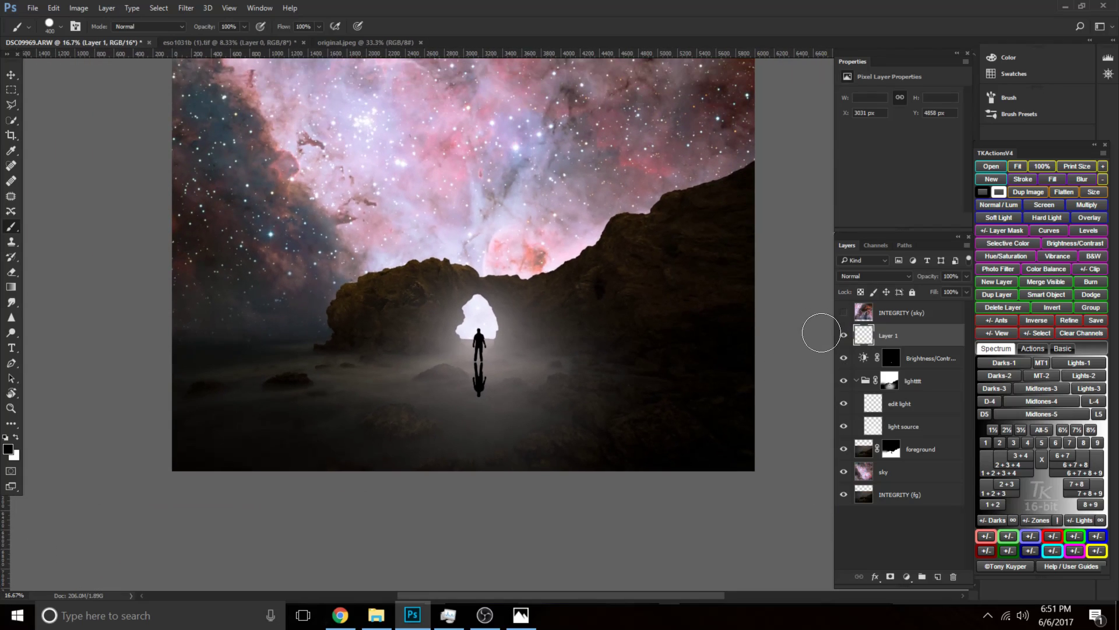
{"action": "double_click", "coordinate": [889, 336]}
{"action": "type", "text": "shadow layer"}
{"action": "key", "text": "Return"}
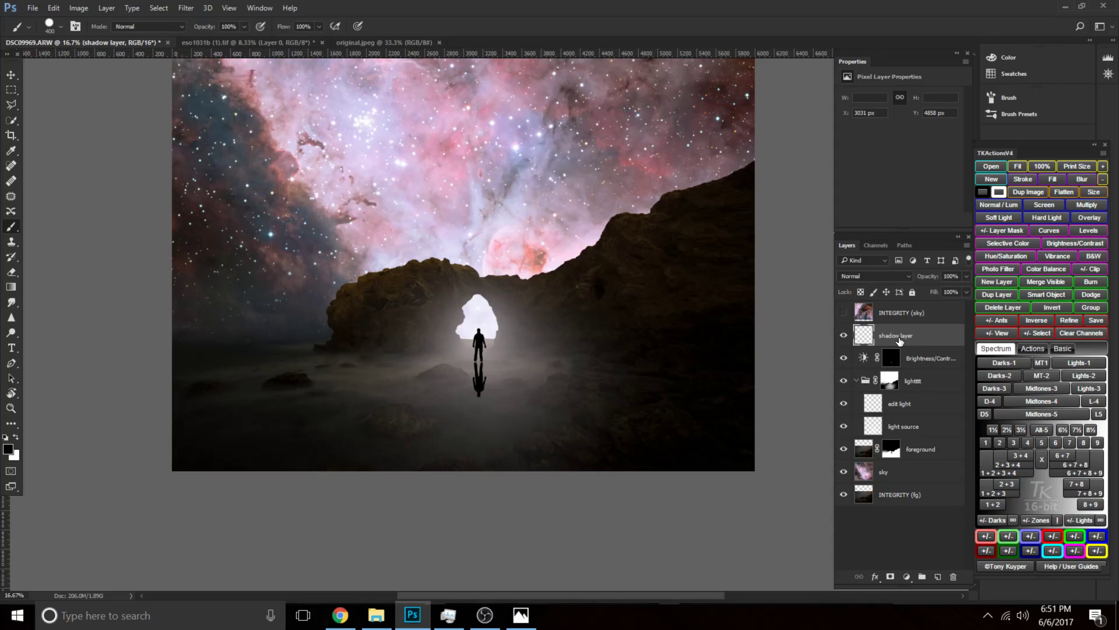
Duplicate the shadow layer and name the copy "shadow blur".
{"action": "key", "text": "ctrl+j"}
{"action": "double_click", "coordinate": [895, 336]}
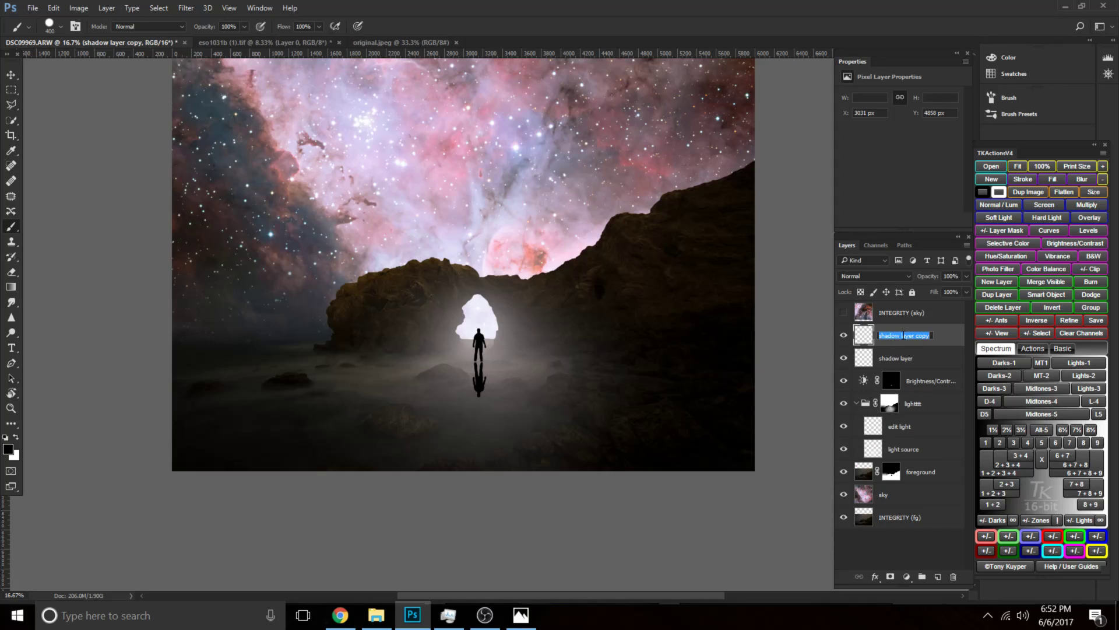
{"action": "type", "text": "shadow blur"}
{"action": "key", "text": "Return"}
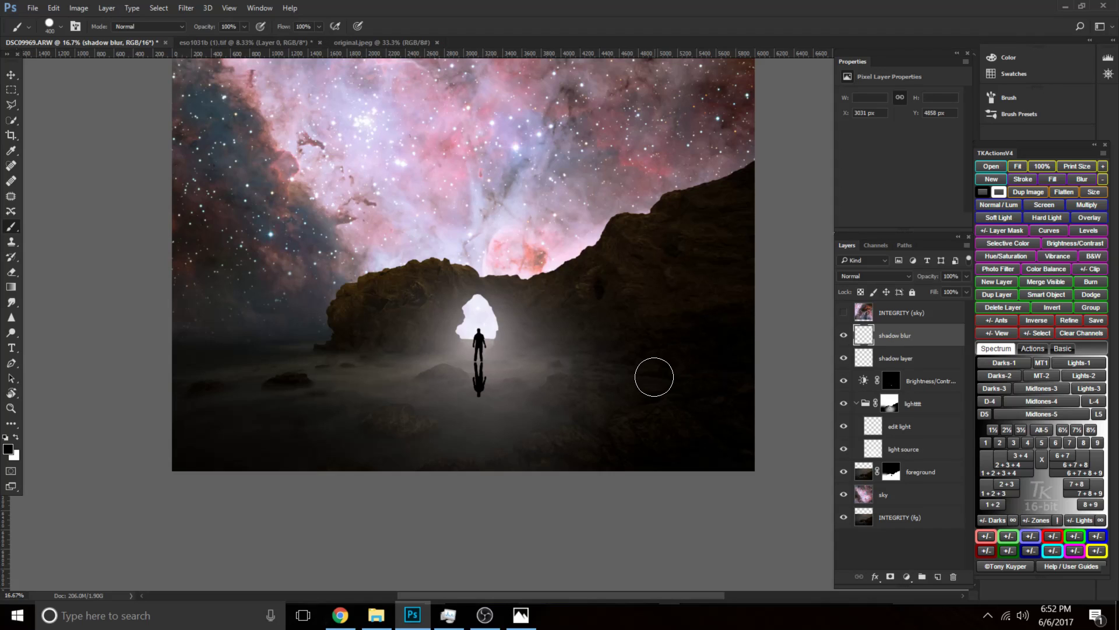
{"action": "key", "text": "ctrl+plus"}
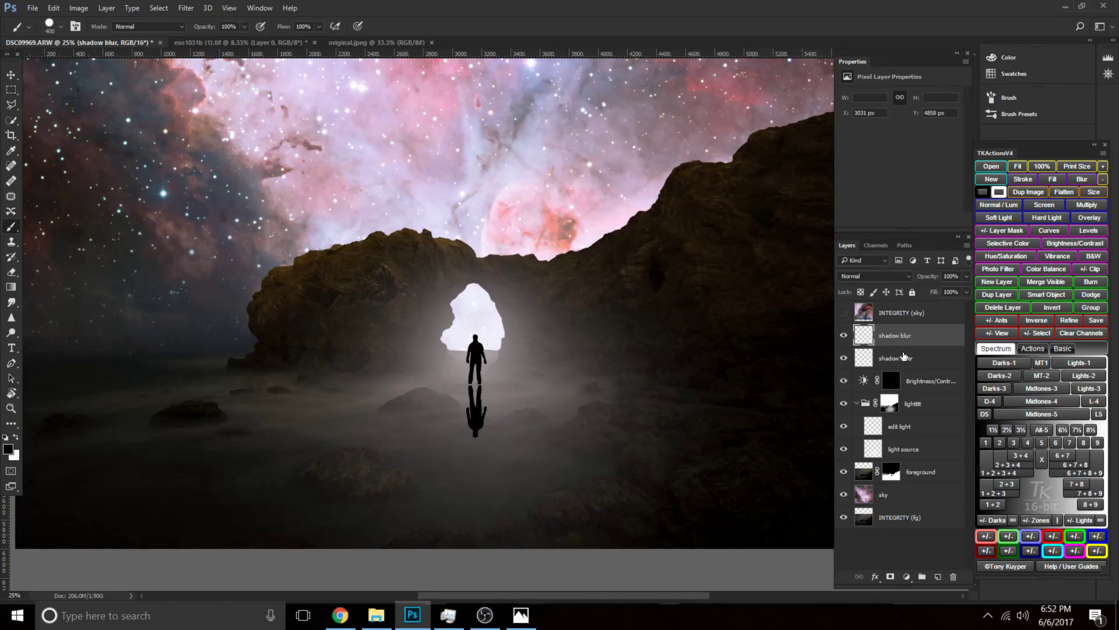
{"action": "left_click", "coordinate": [900, 354]}
{"action": "key", "text": "ctrl+t"}
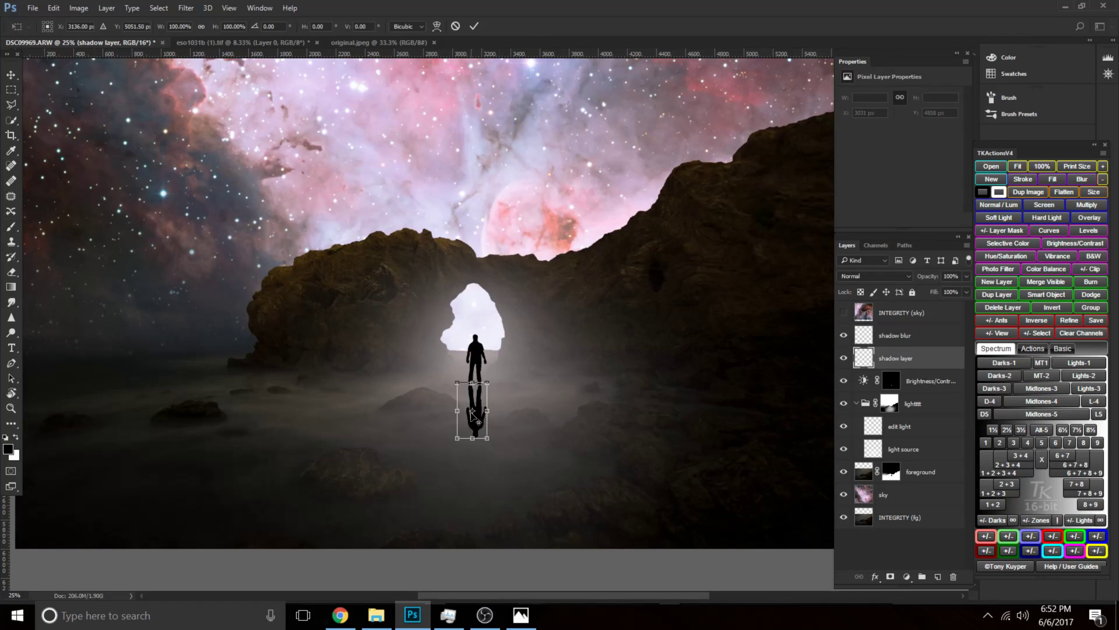
{"action": "key", "text": "Return"}
{"action": "key", "text": "b"}
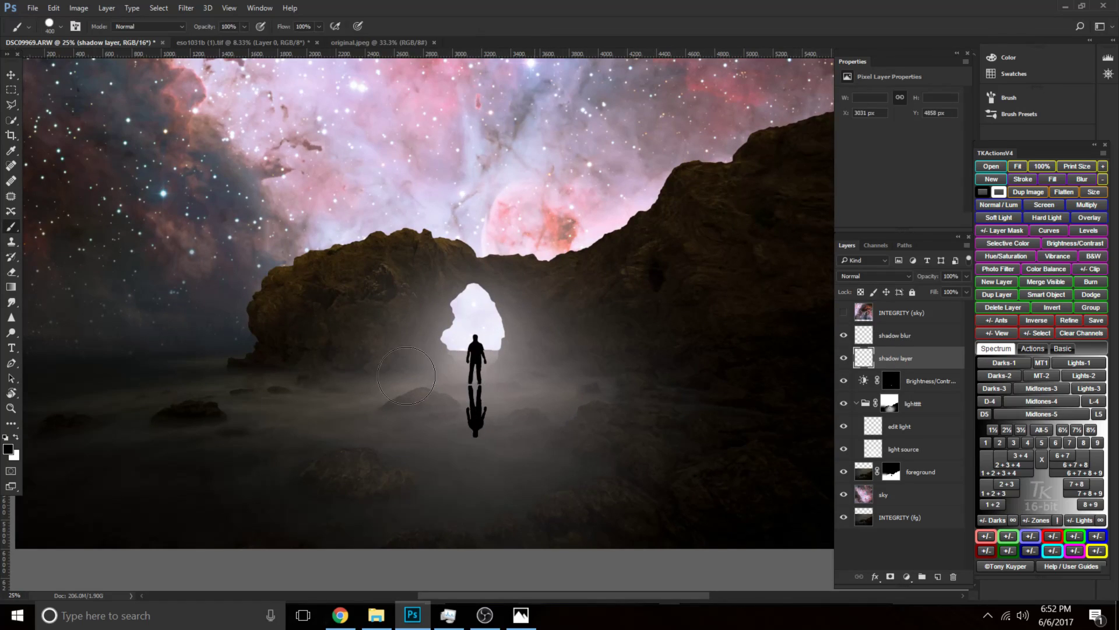
Select both shadow layers together and nudge them slightly up towards the man's feet with Free Transform.
{"action": "left_click", "coordinate": [898, 342], "text": "ctrl"}
{"action": "key", "text": "ctrl+plus"}
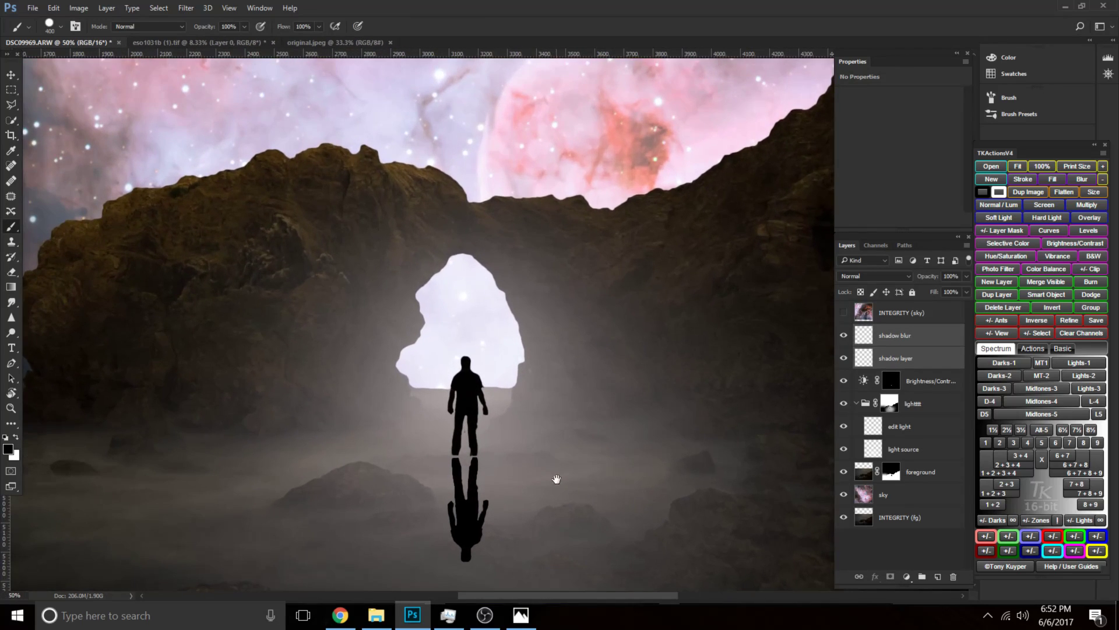
{"action": "left_click_drag", "start_coordinate": [556, 479], "coordinate": [544, 315]}
{"action": "key", "text": "ctrl+t"}
{"action": "left_click_drag", "start_coordinate": [439, 366], "coordinate": [438, 364]}
{"action": "key", "text": "Return"}
{"action": "key", "text": "b"}
Distort both shadow layers with Free Transform, spreading the lower corners outward to about 271% width and 151% height and aligning the upper corners at the feet.
{"action": "key", "text": "ctrl+t"}
{"action": "left_click_drag", "start_coordinate": [461, 387], "coordinate": [499, 450]}
{"action": "left_click_drag", "start_coordinate": [398, 386], "coordinate": [332, 446]}
{"action": "key", "text": "ctrl+minus"}
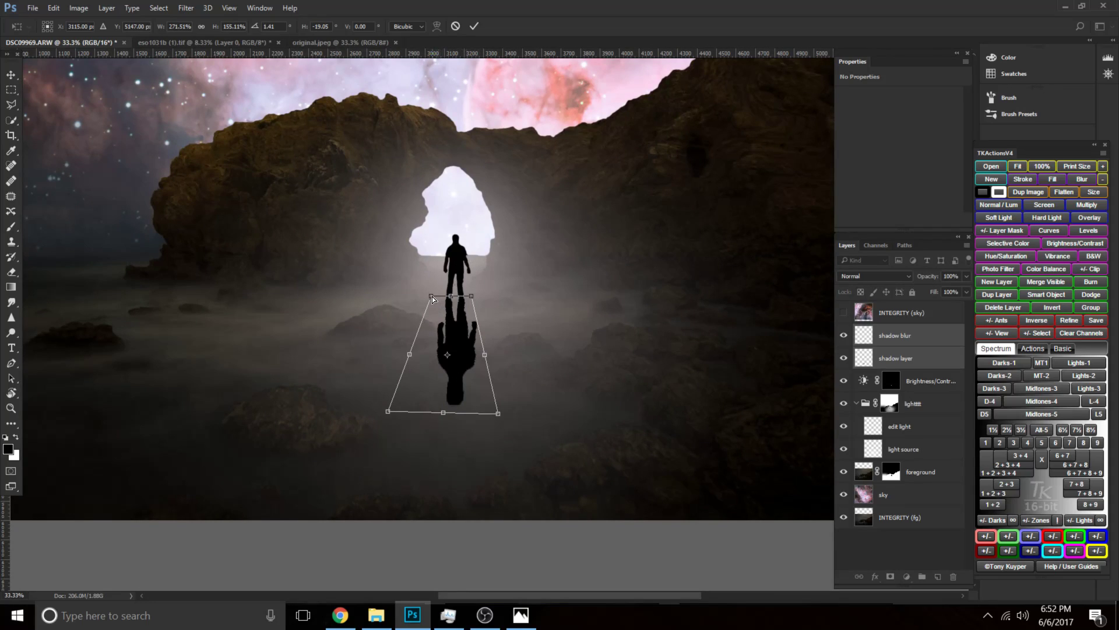
{"action": "left_click_drag", "start_coordinate": [433, 300], "coordinate": [471, 302]}
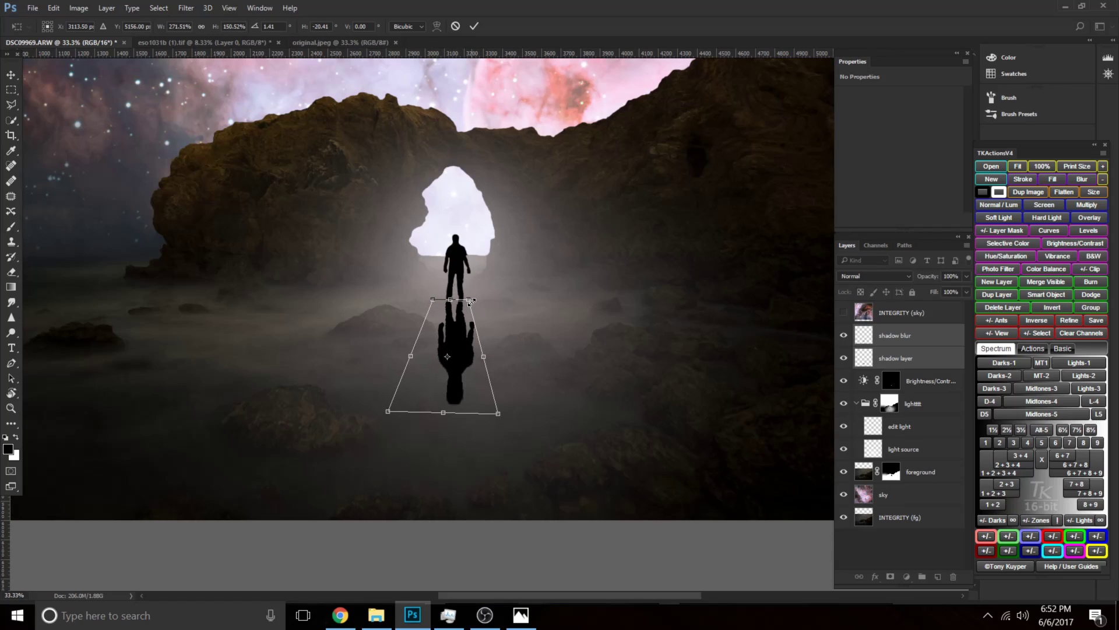
{"action": "key", "text": "Return"}
Nudge both shadow layers sideways with the Move tool to line the shadow up under the man.
{"action": "key", "text": "v"}
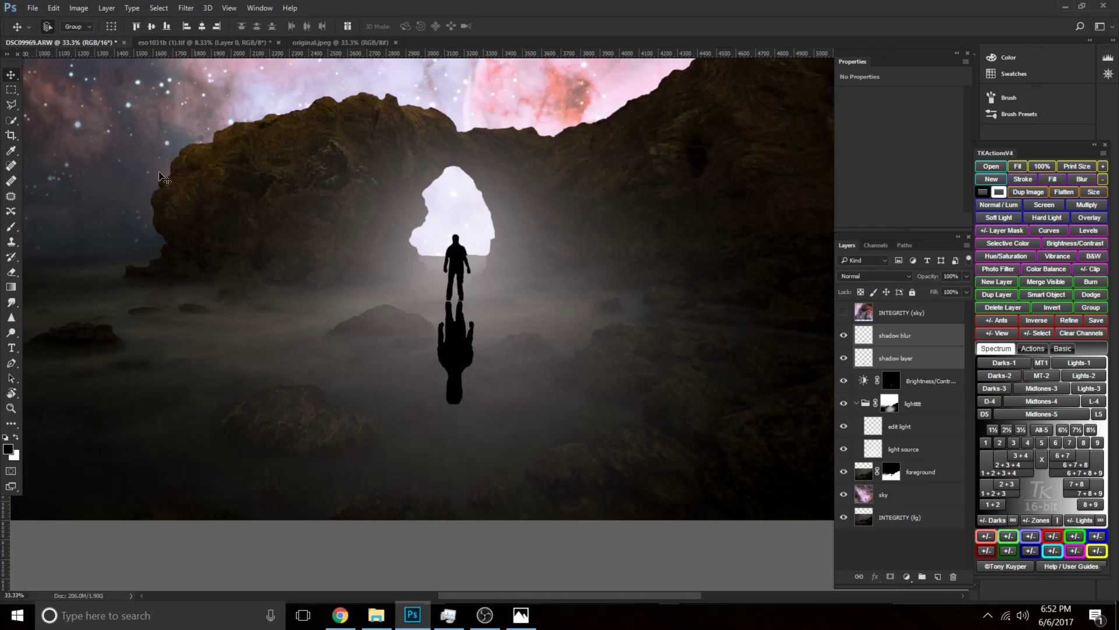
{"action": "key", "text": "Right"}
{"action": "key", "text": "Right"}
{"action": "key", "text": "Left"}
{"action": "key", "text": "ctrl+t"}
{"action": "left_click_drag", "start_coordinate": [479, 413], "coordinate": [517, 434]}
{"action": "key", "text": "ctrl+z"}
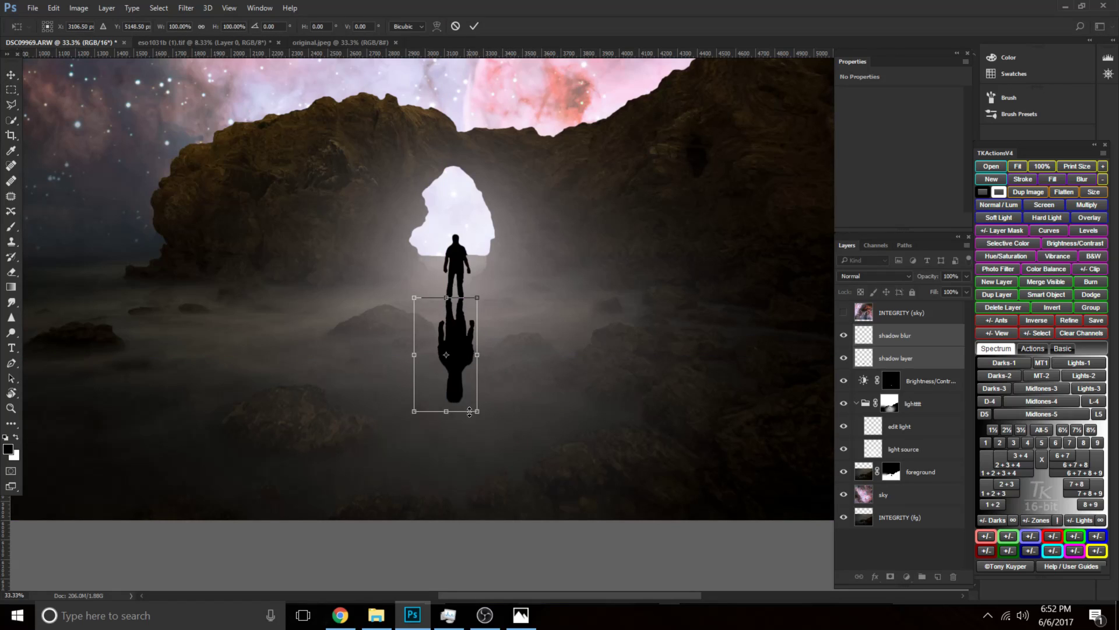
{"action": "key", "text": "Return"}
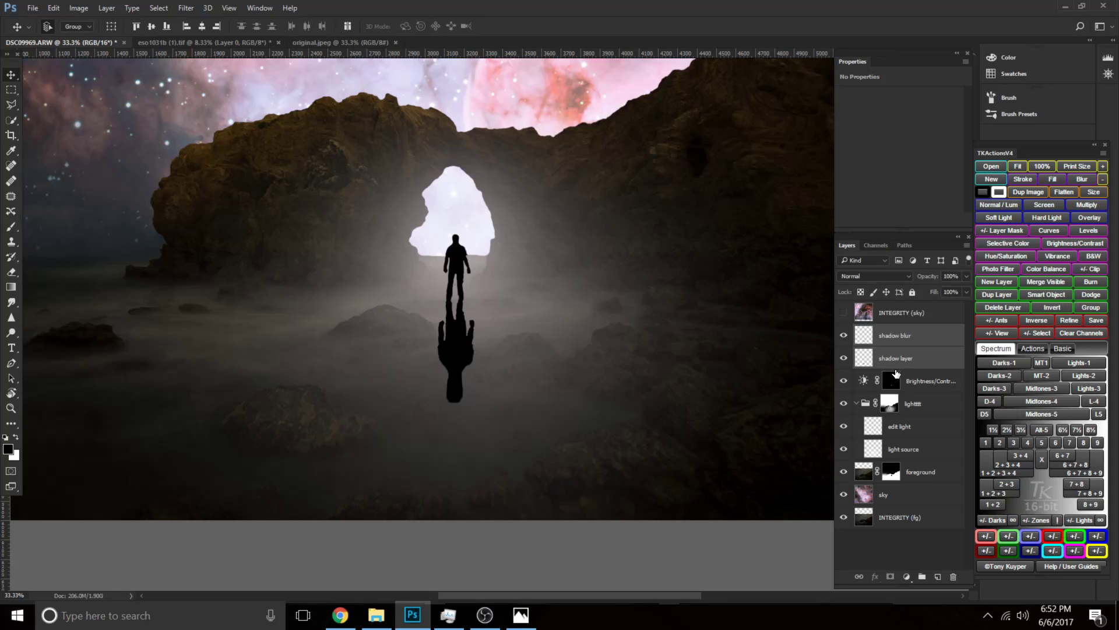
Hide the shadow layer and apply a Gaussian Blur with a 13.9 px radius to the shadow blur layer.
{"action": "left_click", "coordinate": [914, 340]}
{"action": "left_click", "coordinate": [843, 358]}
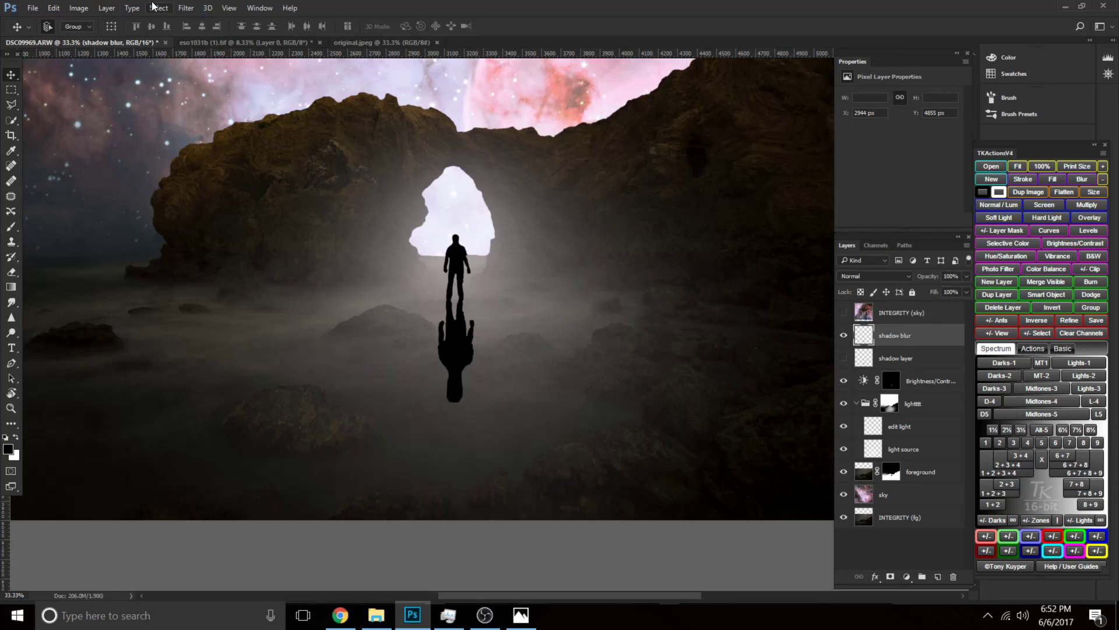
{"action": "left_click", "coordinate": [185, 8]}
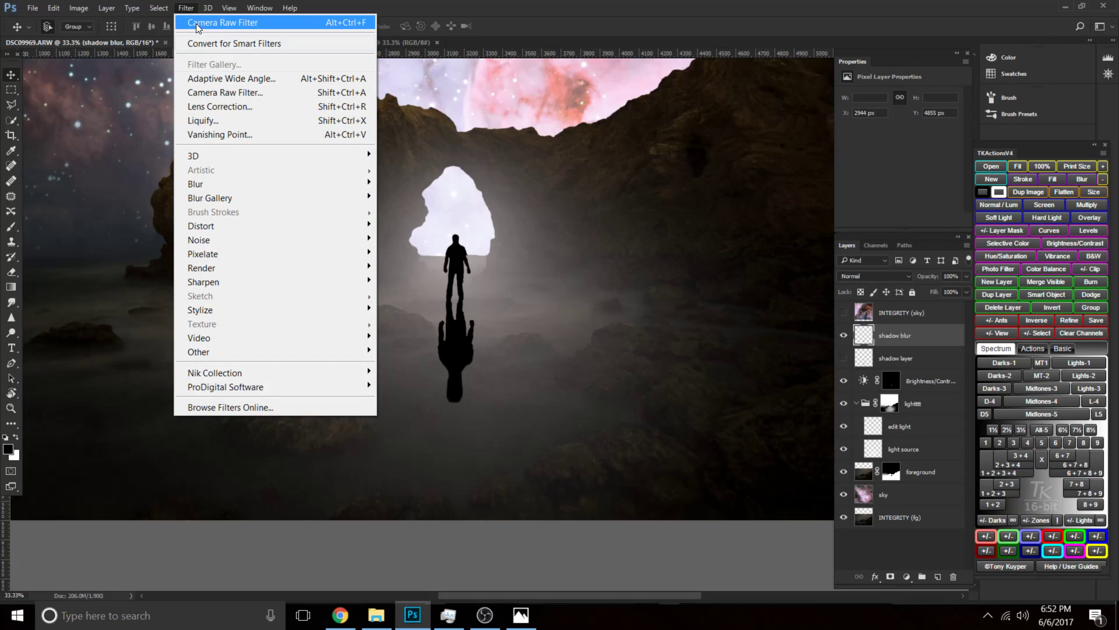
{"action": "mouse_move", "coordinate": [290, 182]}
{"action": "left_click", "coordinate": [424, 239]}
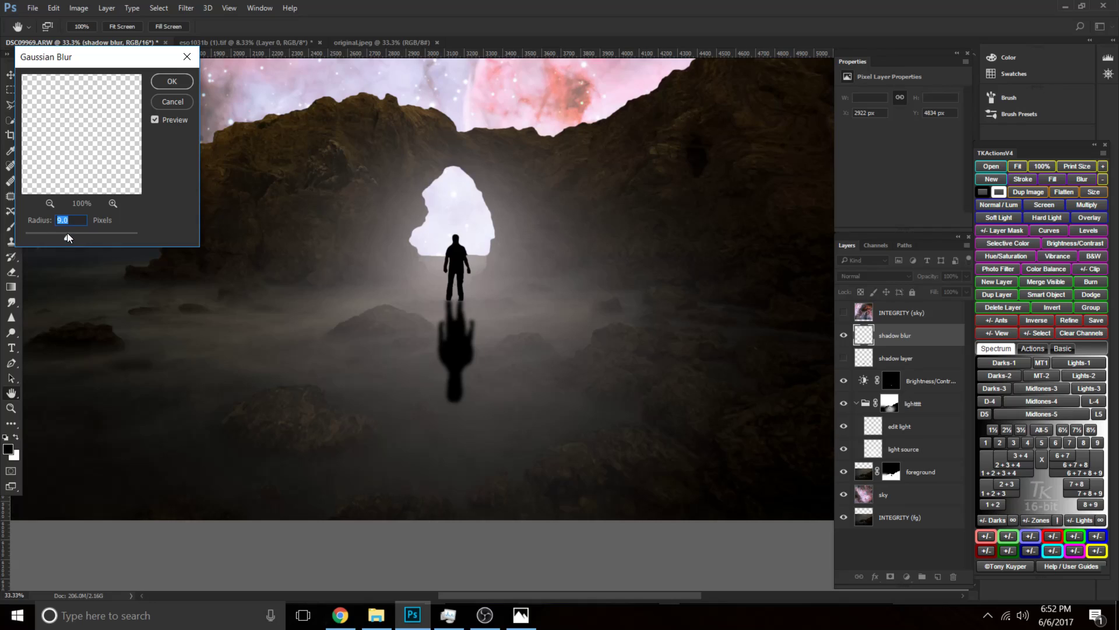
{"action": "mouse_move", "coordinate": [52, 234]}
{"action": "left_mouse_down"}
{"action": "mouse_move", "coordinate": [87, 237]}
{"action": "mouse_move", "coordinate": [66, 237]}
{"action": "left_mouse_up"}
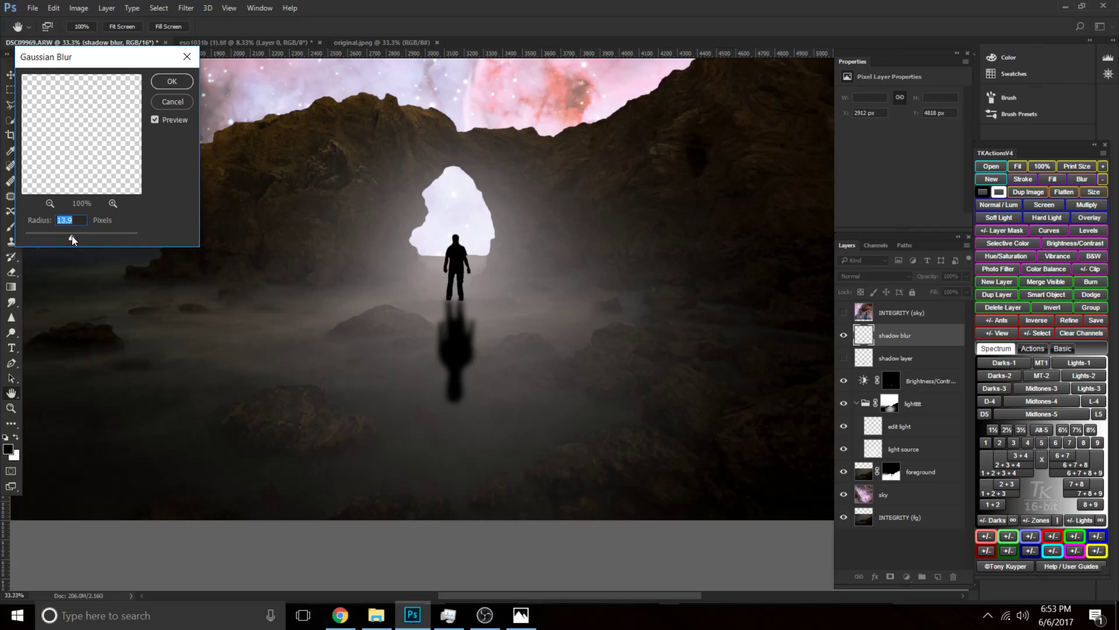
{"action": "left_click", "coordinate": [173, 82]}
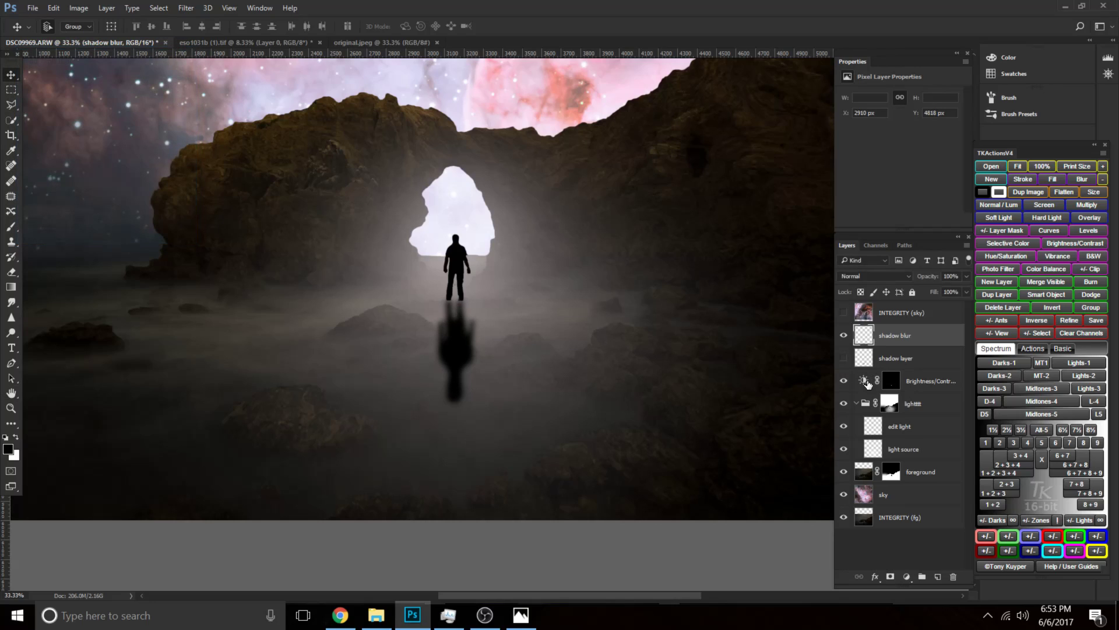
Show the shadow layer again and lower its opacity to 33%.
{"action": "left_click", "coordinate": [844, 358]}
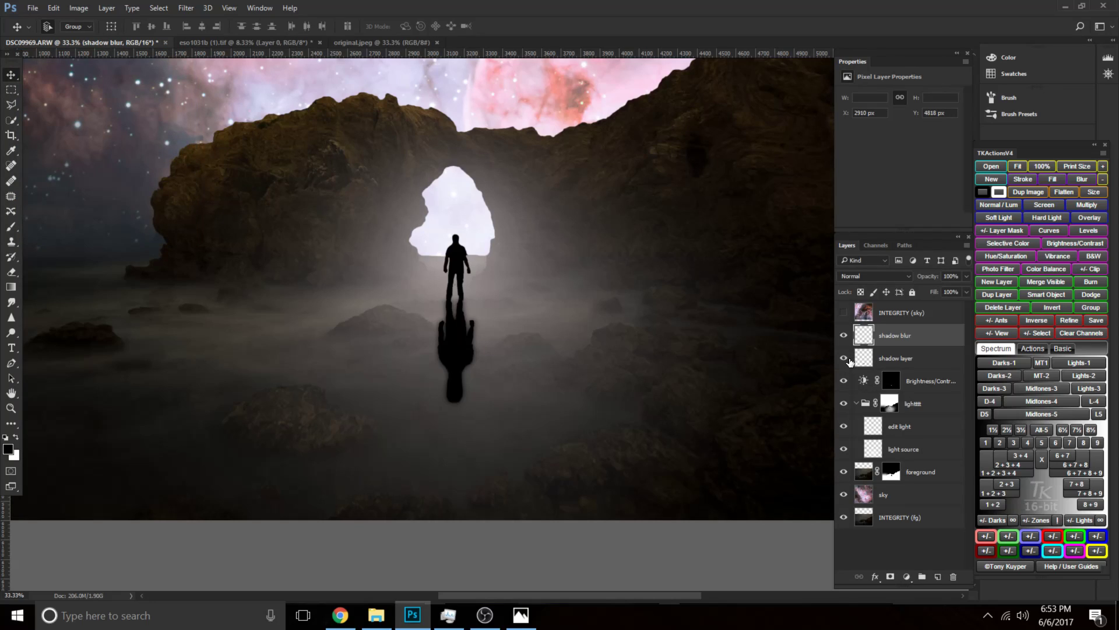
{"action": "left_click", "coordinate": [914, 365]}
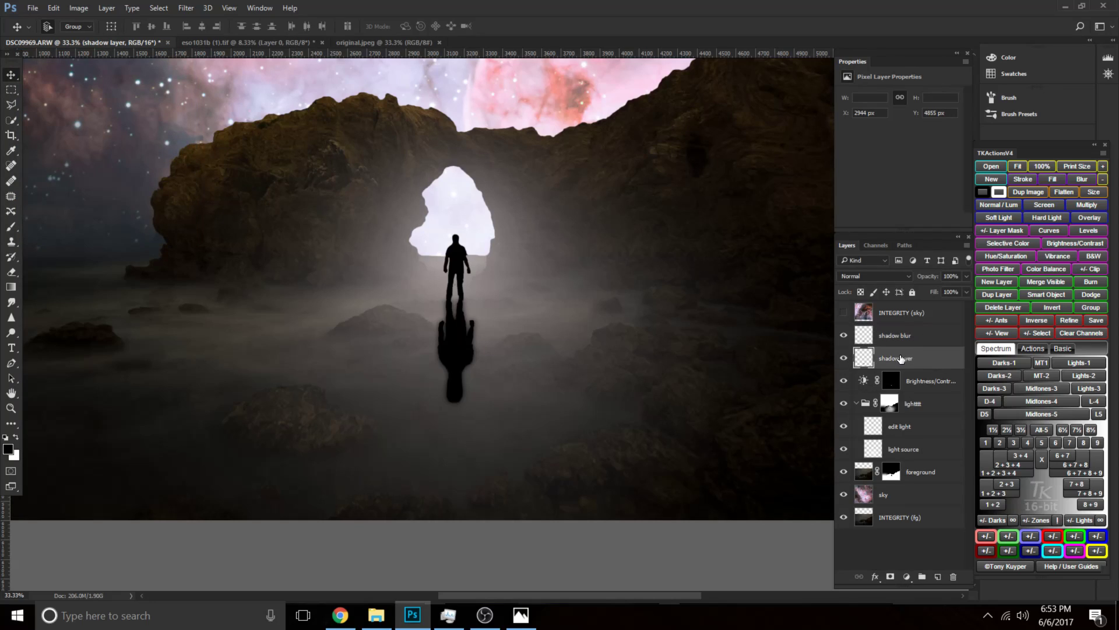
{"action": "left_click_drag", "start_coordinate": [931, 279], "coordinate": [895, 279]}
Set the shadow blur layer's opacity to 78% and the shadow layer's opacity to 36%.
{"action": "left_click", "coordinate": [890, 336]}
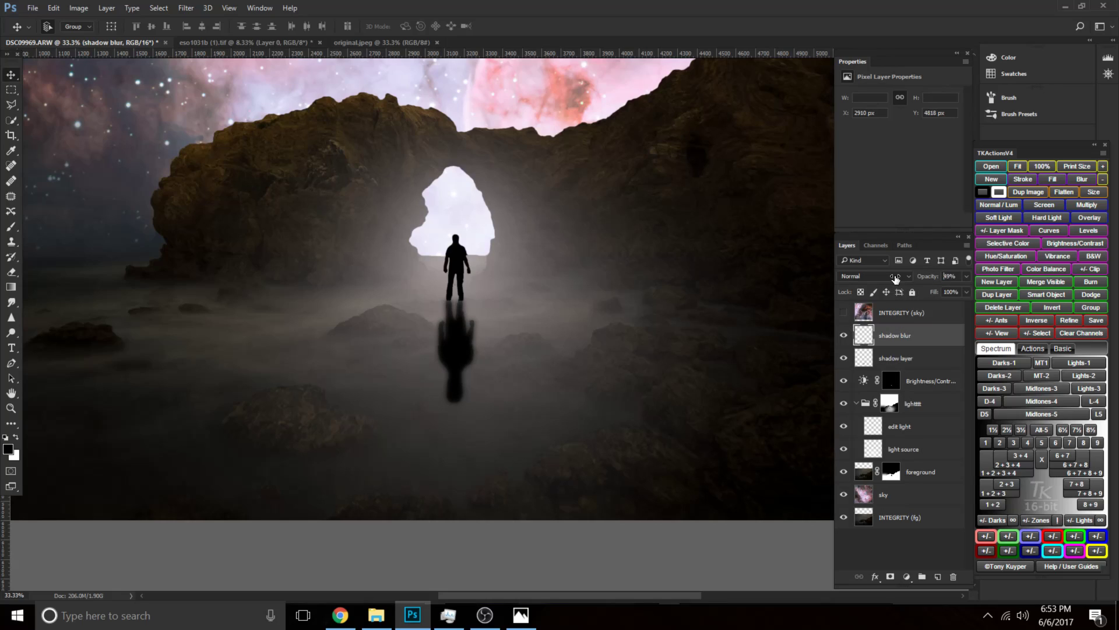
{"action": "key", "text": "ctrl+minus"}
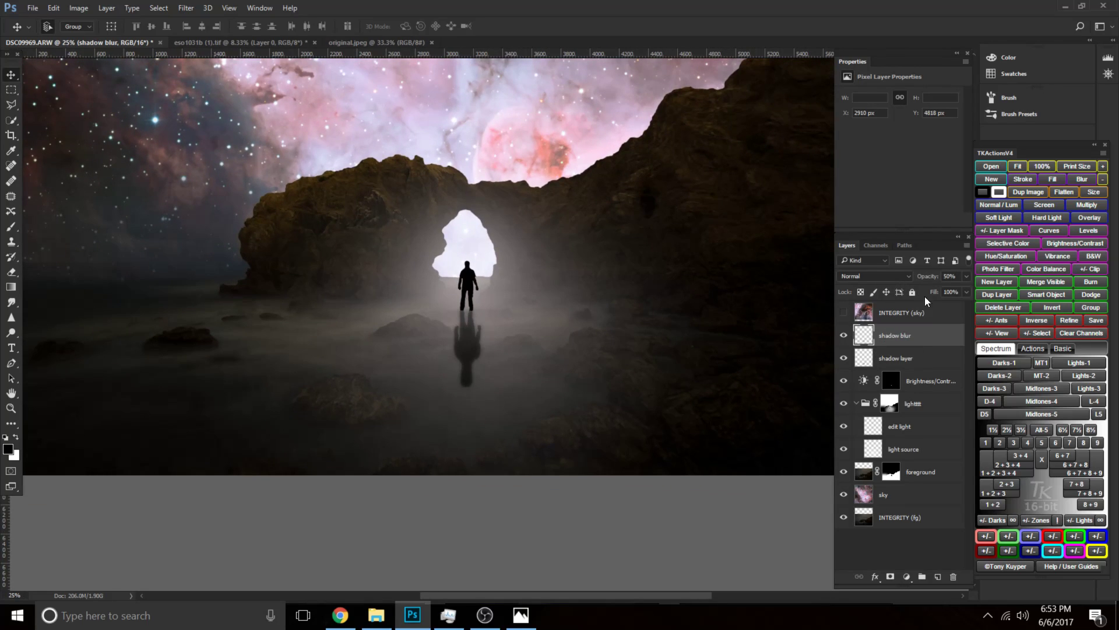
{"action": "left_click_drag", "start_coordinate": [925, 277], "coordinate": [940, 281]}
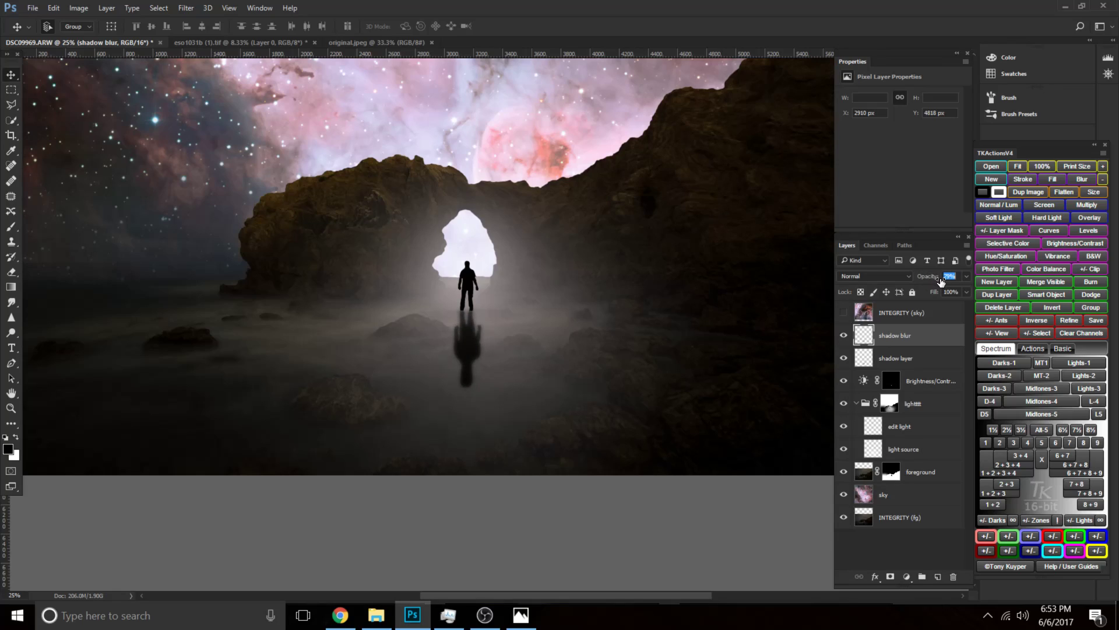
{"action": "left_click", "coordinate": [902, 362]}
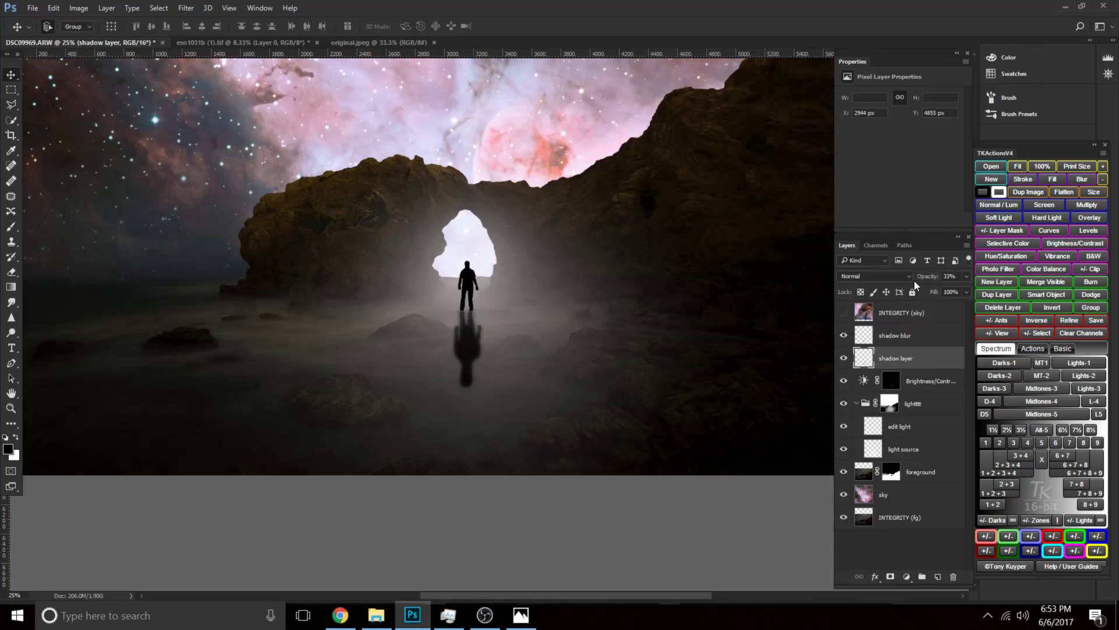
{"action": "left_click_drag", "start_coordinate": [924, 278], "coordinate": [927, 279]}
Select both shadow layers and shift them slightly upward with Free Transform to meet the man's feet.
{"action": "left_click", "coordinate": [895, 338], "text": "shift"}
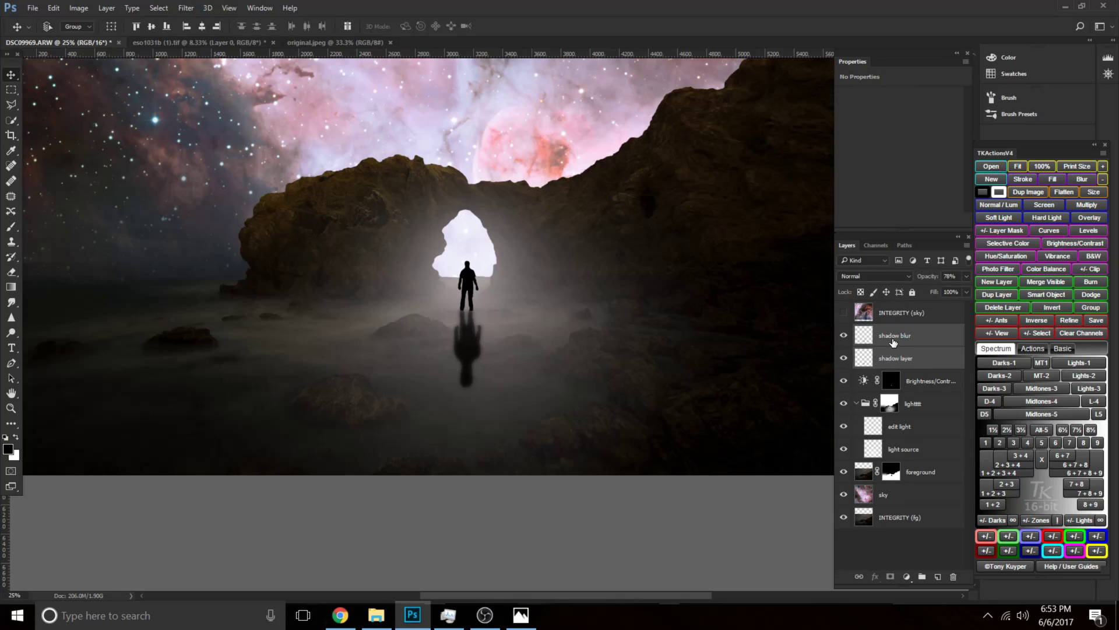
{"action": "key", "text": "ctrl+t"}
{"action": "key", "text": "ctrl+plus"}
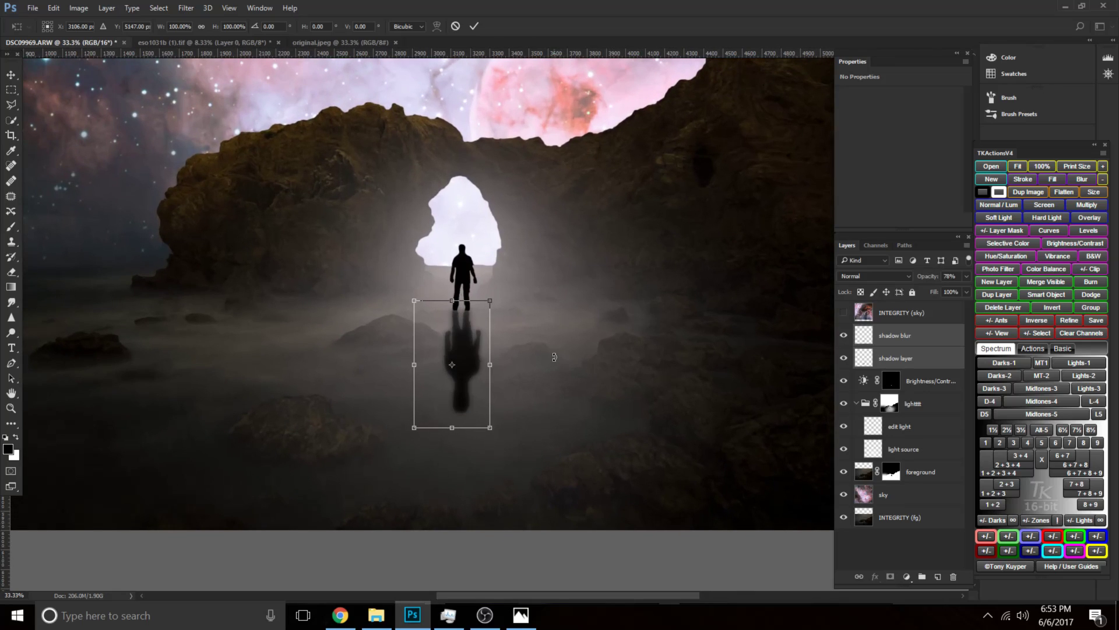
{"action": "key", "text": "ctrl+plus"}
{"action": "key", "text": "Return"}
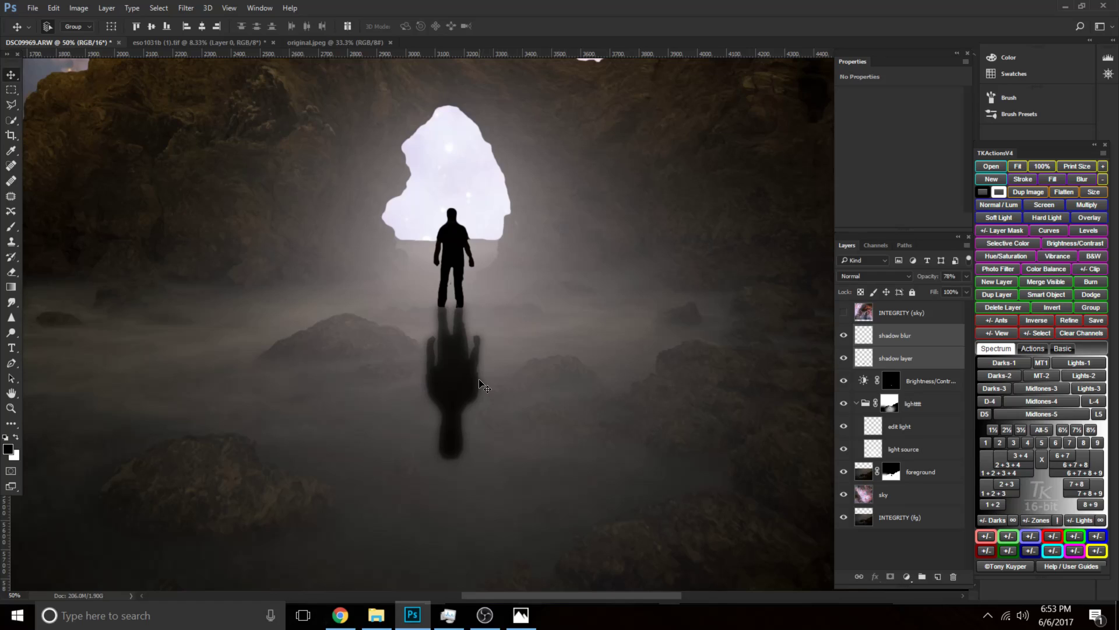
Set the shadow layer's opacity to 100% and give it a layer mask inverted to black.
{"action": "left_click", "coordinate": [924, 342]}
{"action": "left_click", "coordinate": [892, 358]}
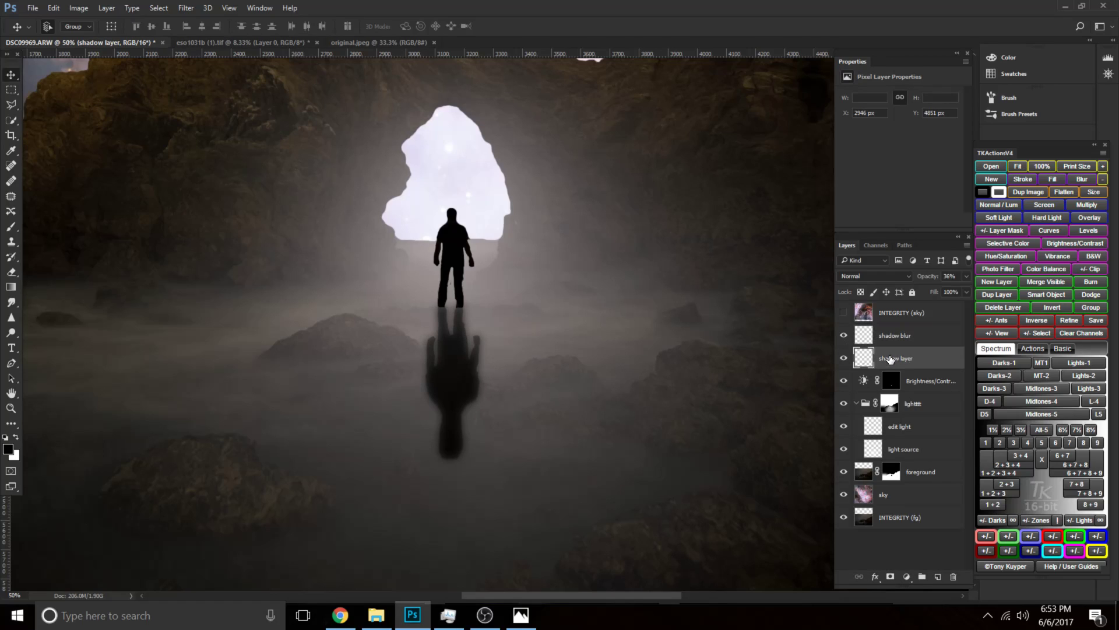
{"action": "key", "text": "0"}
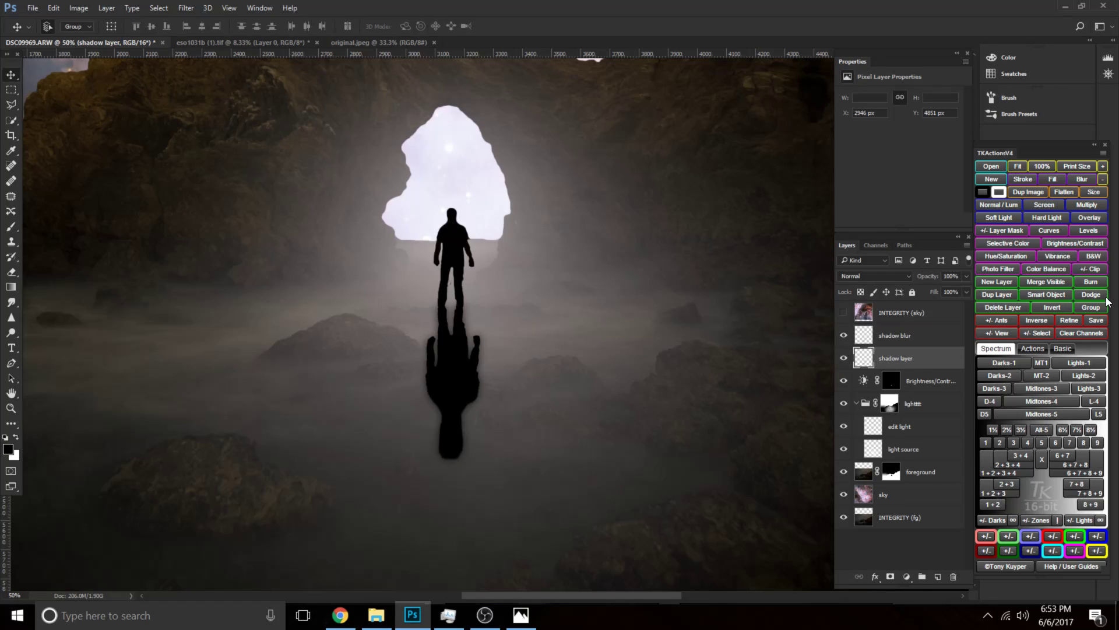
{"action": "left_click", "coordinate": [890, 577]}
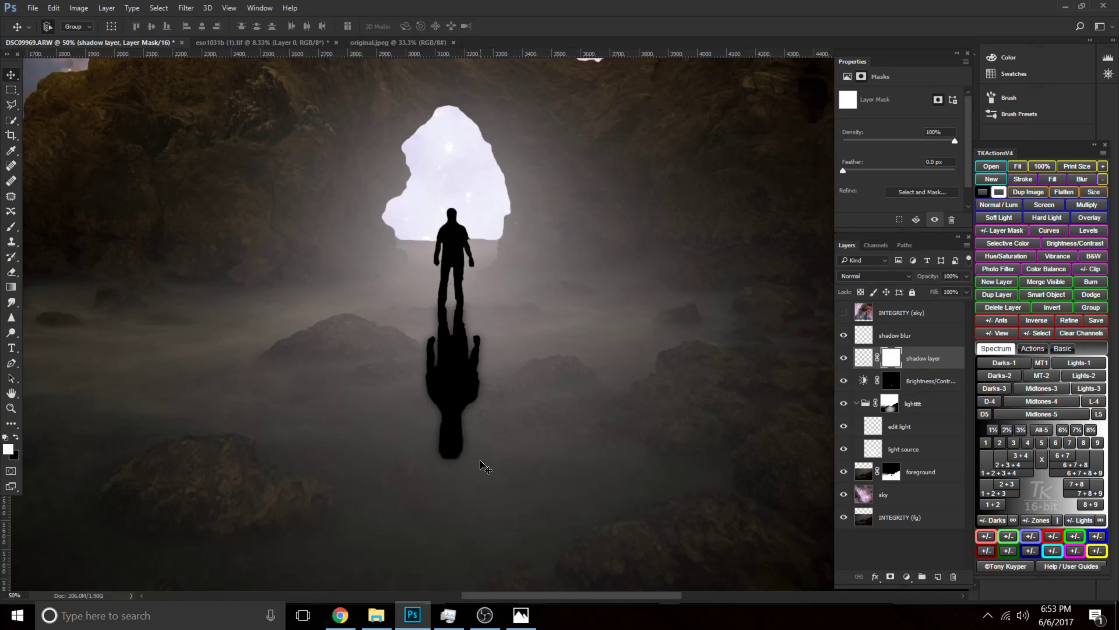
{"action": "key", "text": "b"}
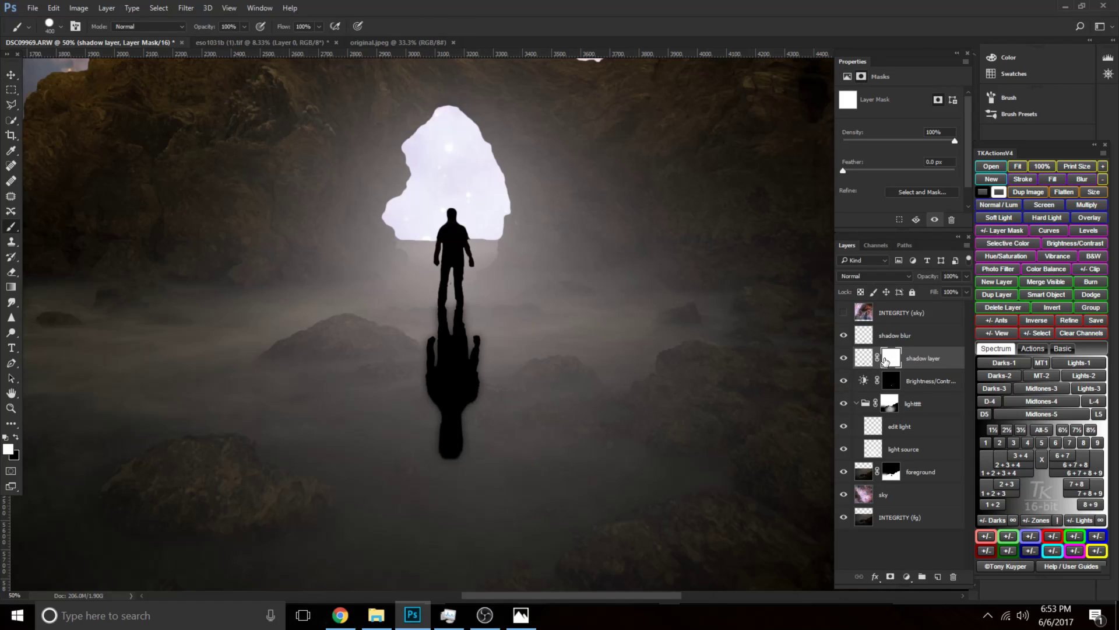
{"action": "key", "text": "ctrl+i"}
Reduce the brush size to 175 px and hide the shadow blur layer.
{"action": "key", "text": "bracketleft"}
{"action": "key", "text": "bracketleft"}
{"action": "key", "text": "bracketleft"}
{"action": "key", "text": "bracketleft"}
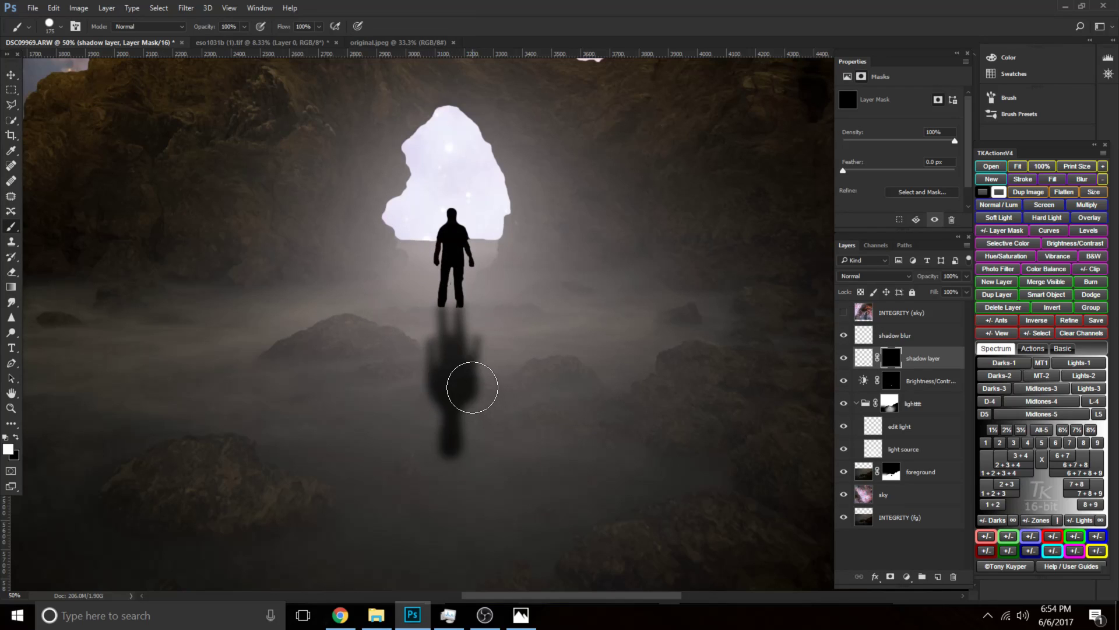
{"action": "left_click", "coordinate": [844, 335]}
{"action": "left_click", "coordinate": [844, 335]}
{"action": "left_click", "coordinate": [843, 336]}
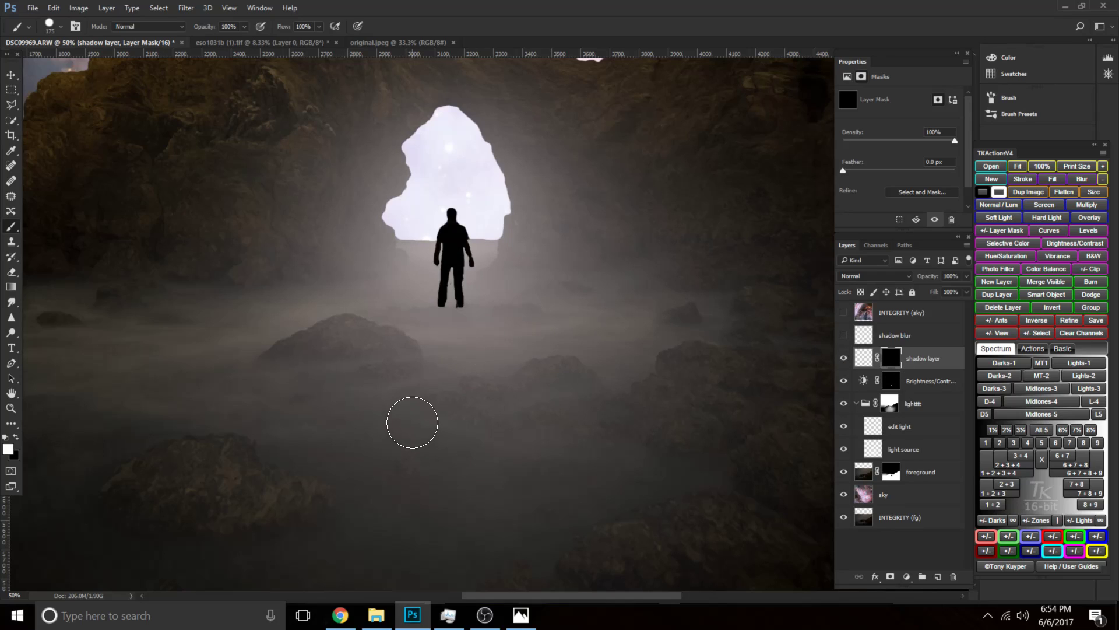
Set the brush to 300 px, 15% opacity and a very low hardness for painting on the mask.
{"action": "key", "text": "1"}
{"action": "key", "text": "5"}
{"action": "key", "text": "bracketright"}
{"action": "key", "text": "bracketright"}
{"action": "key", "text": "bracketright"}
{"action": "right_click", "coordinate": [524, 312]}
{"action": "left_click_drag", "start_coordinate": [571, 351], "coordinate": [557, 351]}
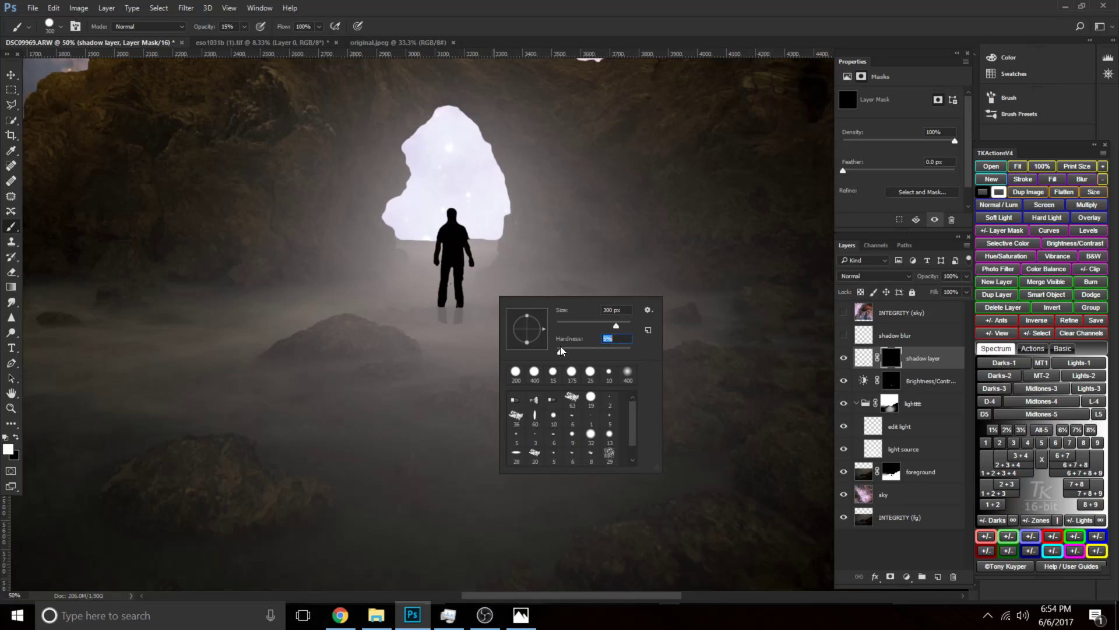
{"action": "key", "text": "Return"}
{"action": "left_click", "coordinate": [456, 297]}
{"action": "key", "text": "bracketright"}
{"action": "key", "text": "bracketright"}
{"action": "left_click", "coordinate": [453, 300]}
{"action": "key", "text": "ctrl+alt+z"}
{"action": "key", "text": "ctrl+alt+z"}
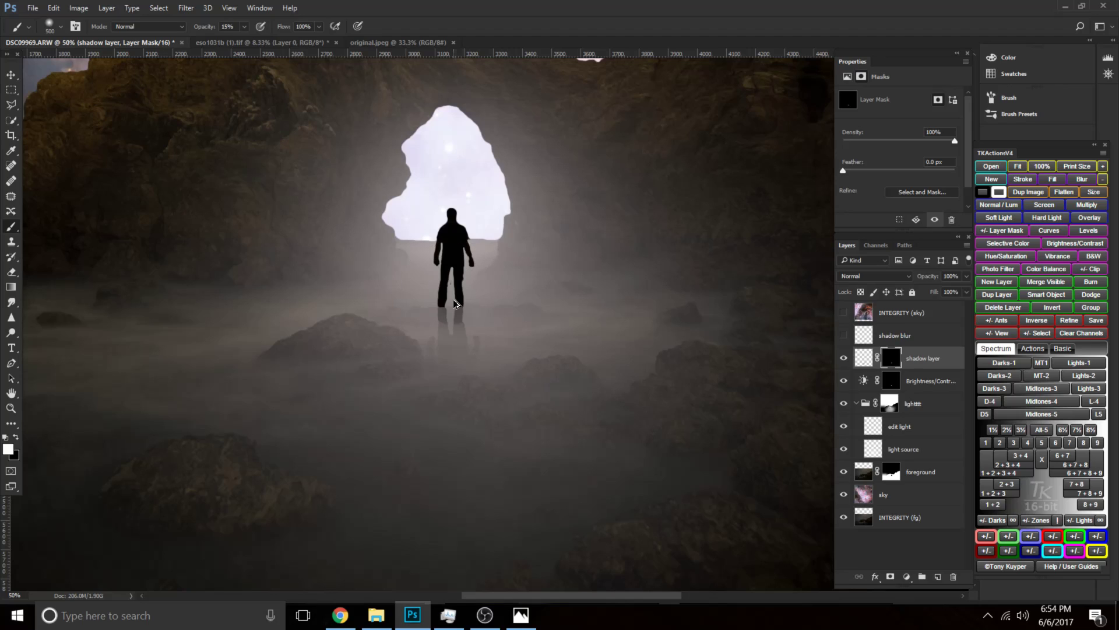
Paint white on the shadow layer's mask from the feet towards the head with a gradually enlarged soft brush, revealing the shadow strongest at the feet.
{"action": "left_click", "coordinate": [456, 297]}
{"action": "left_click", "coordinate": [453, 302]}
{"action": "left_click", "coordinate": [453, 344]}
{"action": "key", "text": "bracketright"}
{"action": "key", "text": "bracketright"}
{"action": "left_click", "coordinate": [449, 374]}
{"action": "key", "text": "bracketright"}
{"action": "key", "text": "bracketright"}
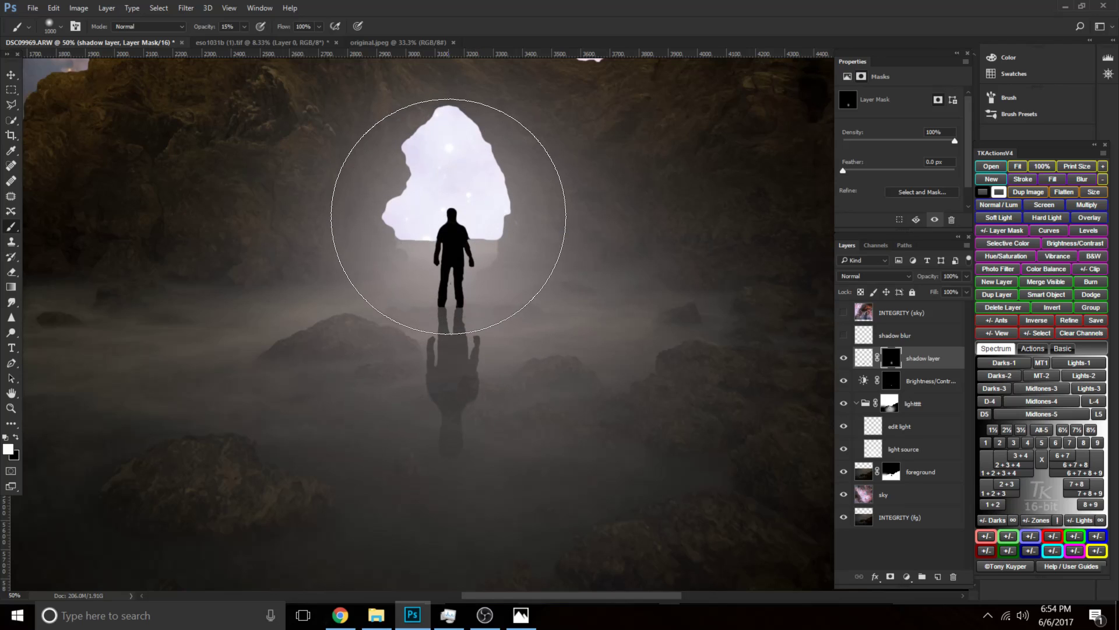
{"action": "left_click", "coordinate": [460, 395]}
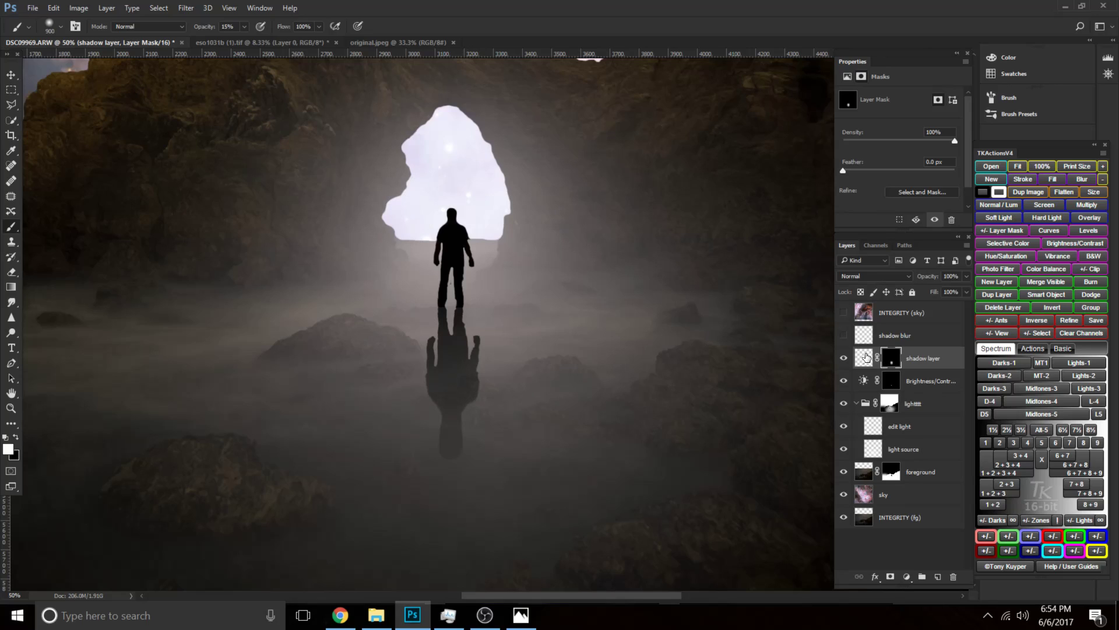
Show the shadow blur layer again and lower the shadow layer's opacity to 70%.
{"action": "left_click", "coordinate": [844, 336]}
{"action": "left_click", "coordinate": [863, 358]}
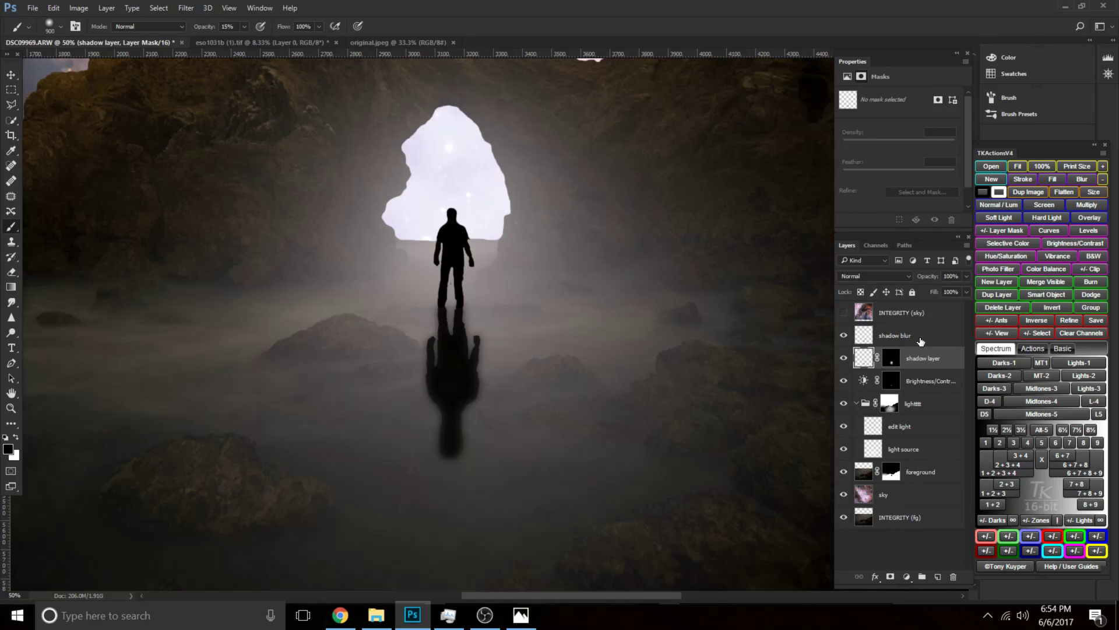
{"action": "left_click_drag", "start_coordinate": [931, 281], "coordinate": [915, 281]}
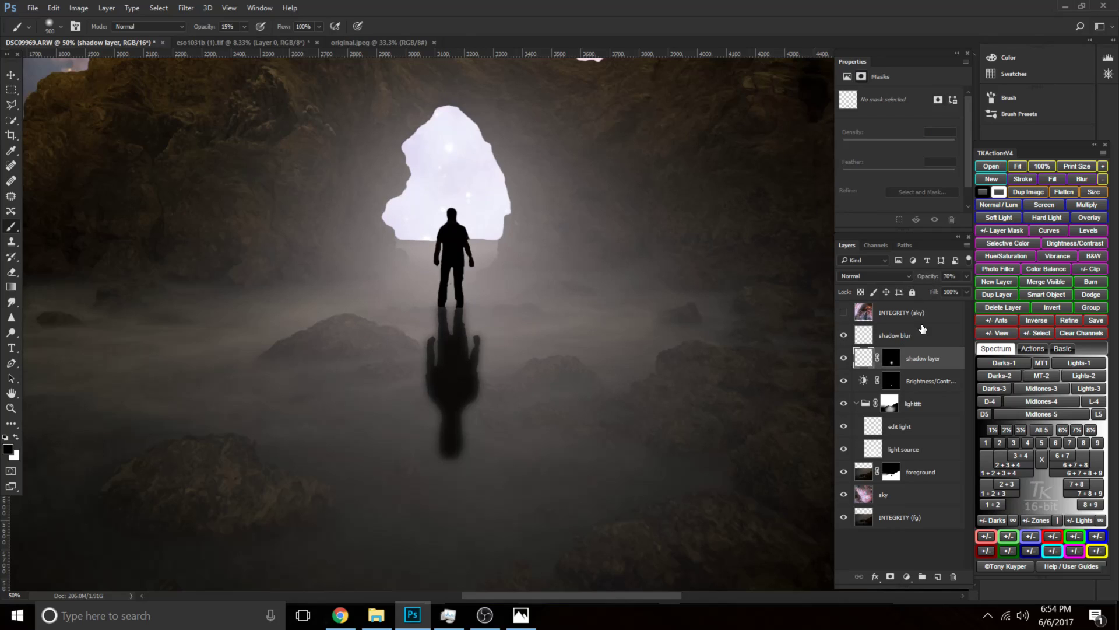
Target the shadow layer's mask with white as the foreground colour and reduce the brush size to 250 px.
{"action": "left_click", "coordinate": [891, 357]}
{"action": "key", "text": "x"}
{"action": "key", "text": "bracketleft"}
{"action": "key", "text": "bracketleft"}
{"action": "key", "text": "bracketleft"}
{"action": "key", "text": "bracketleft"}
{"action": "key", "text": "bracketleft"}
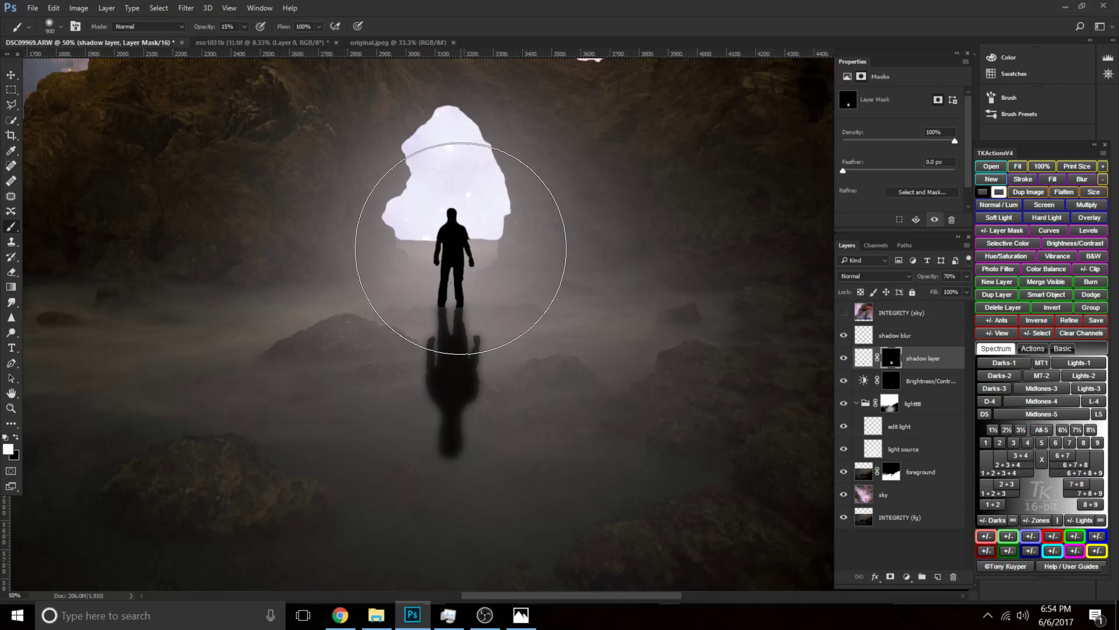
{"action": "key", "text": "bracketleft"}
{"action": "key", "text": "bracketleft"}
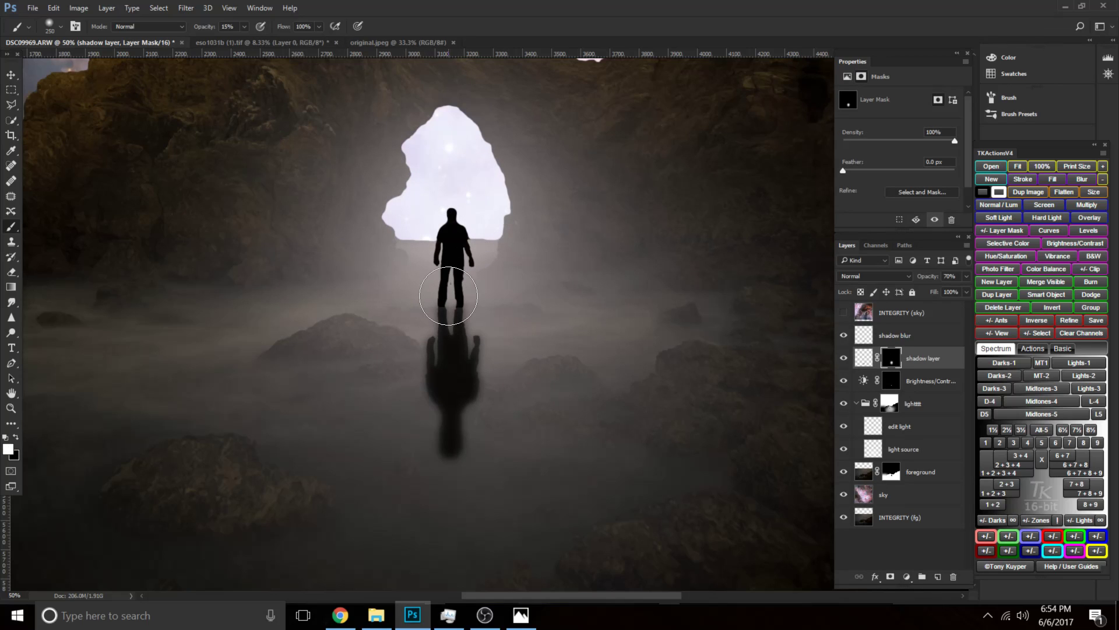
Raise the shadow layer's opacity back to 100%.
{"action": "left_click", "coordinate": [877, 336]}
{"action": "mouse_move", "coordinate": [926, 281]}
{"action": "left_mouse_down"}
{"action": "mouse_move", "coordinate": [937, 280]}
{"action": "mouse_move", "coordinate": [927, 278]}
{"action": "left_mouse_up"}
{"action": "left_click", "coordinate": [925, 365]}
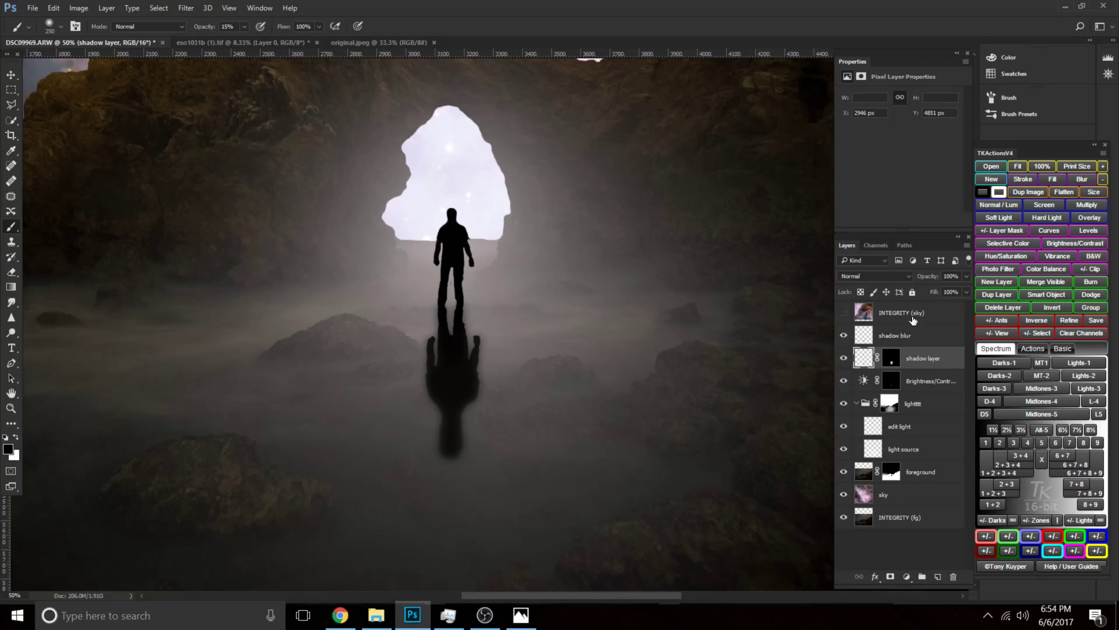
Select the shadow blur layer and toggle its visibility to compare the ground shadow with and without the blur.
{"action": "left_click", "coordinate": [901, 333]}
{"action": "left_click_drag", "start_coordinate": [925, 280], "coordinate": [953, 281]}
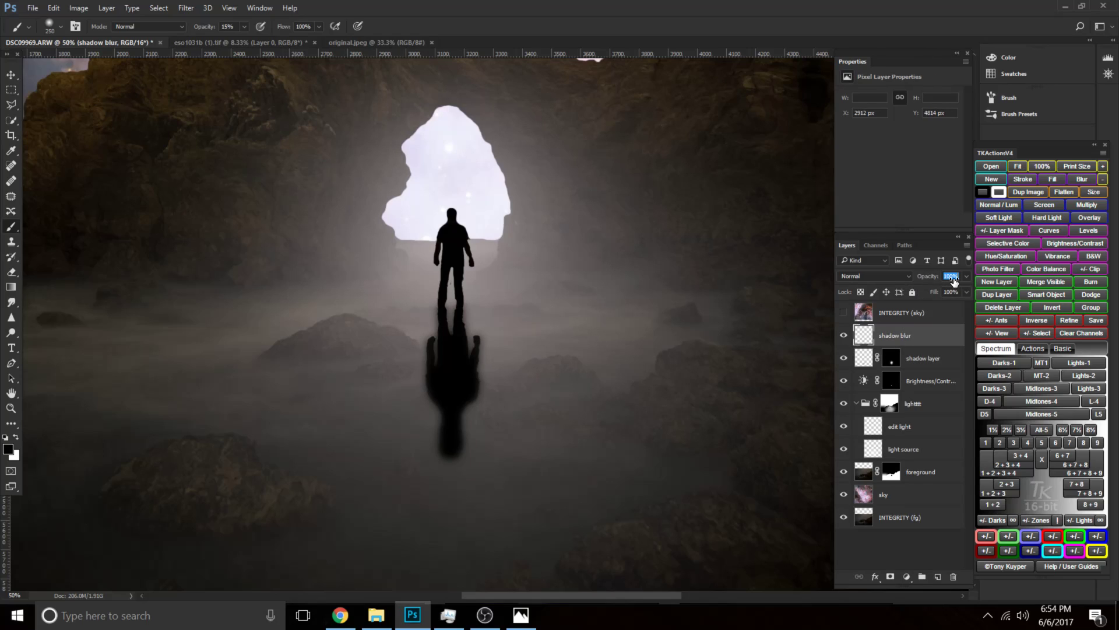
{"action": "left_click", "coordinate": [914, 359]}
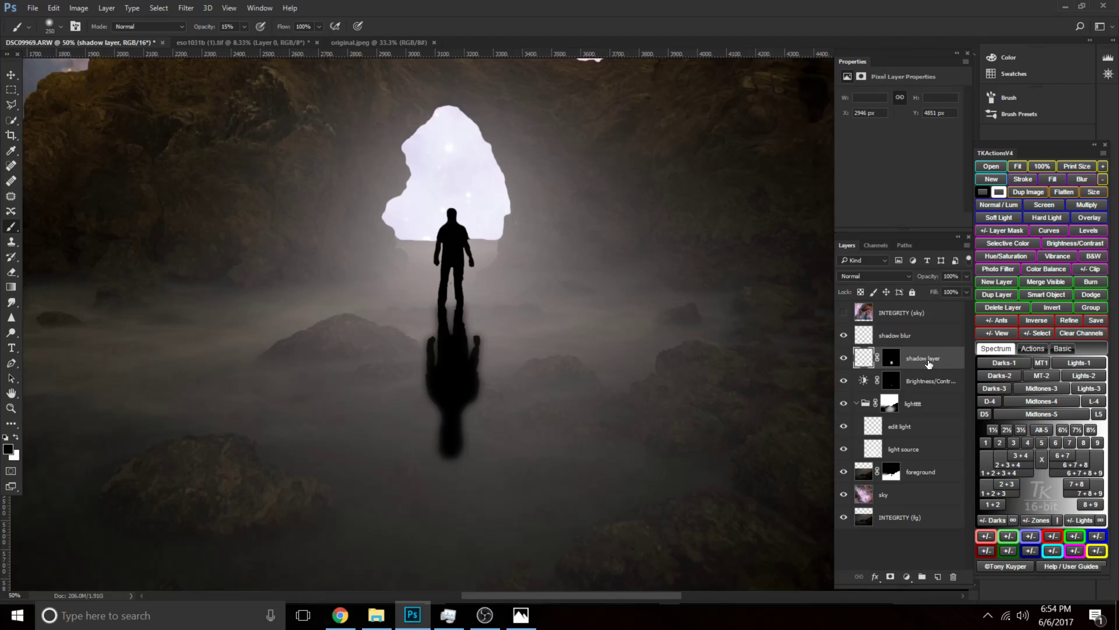
{"action": "left_click", "coordinate": [908, 338]}
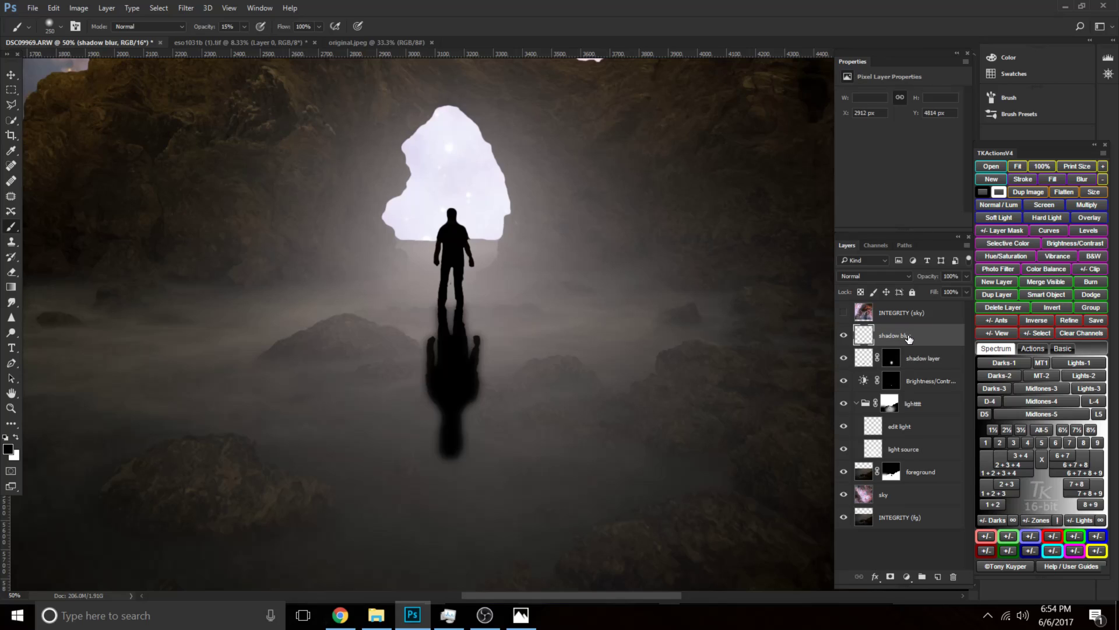
{"action": "left_click", "coordinate": [844, 336]}
{"action": "left_click", "coordinate": [843, 335]}
{"action": "left_click", "coordinate": [842, 337]}
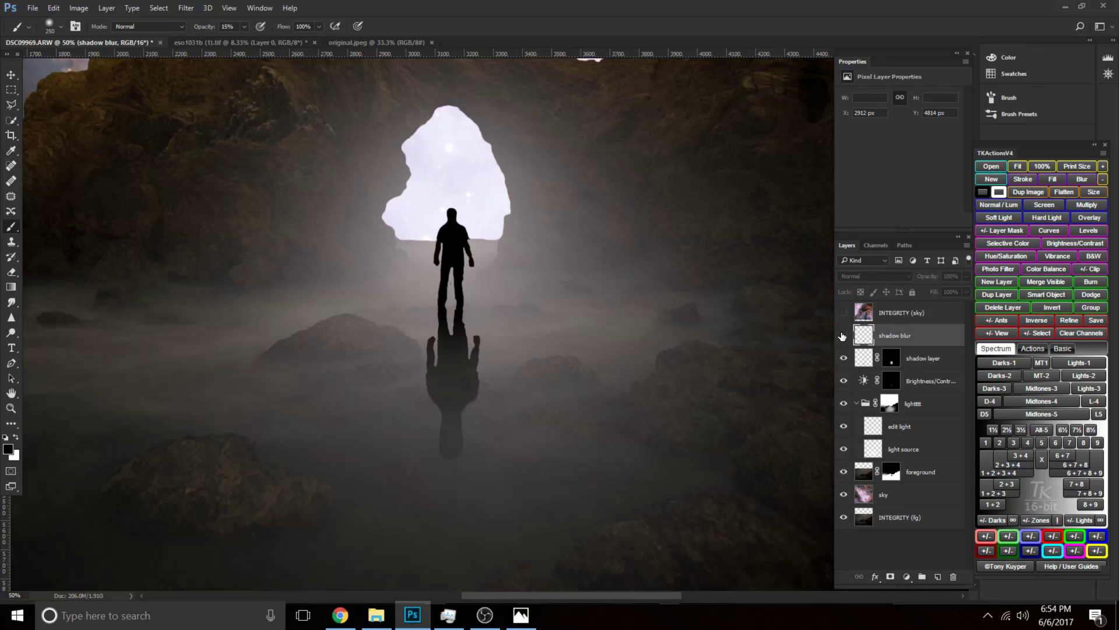
Make the shadow blur layer visible and lower its opacity to 83%.
{"action": "left_click", "coordinate": [842, 336]}
{"action": "left_click_drag", "start_coordinate": [936, 280], "coordinate": [920, 282]}
{"action": "key", "text": "ctrl+0"}
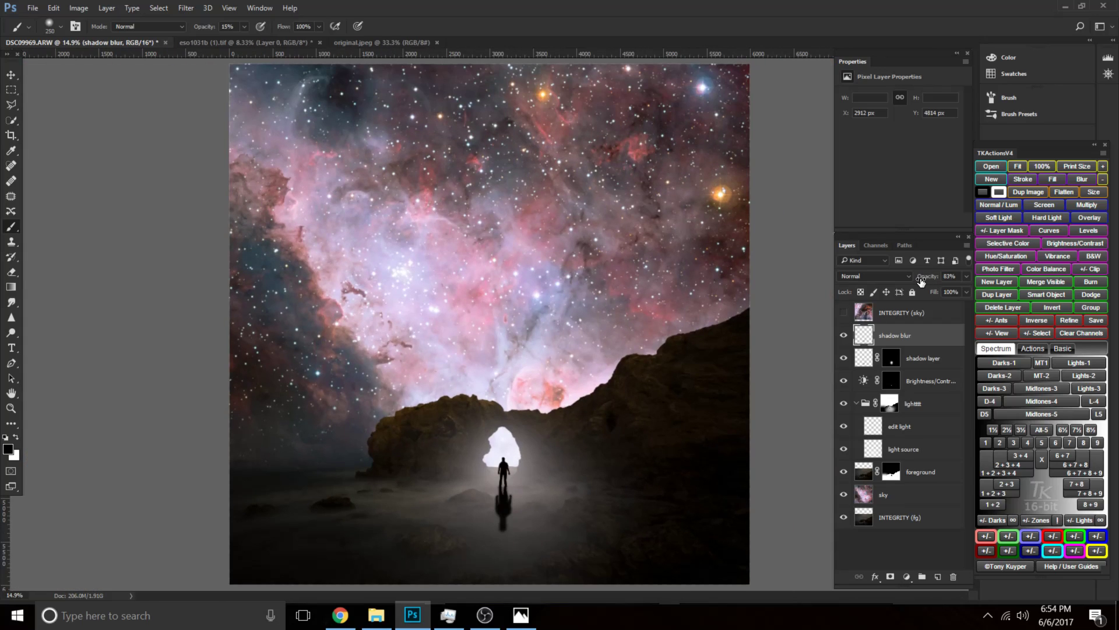
Balance the reflection by lowering the shadow layer's opacity to 22% and setting the shadow blur layer's to 50%.
{"action": "left_click", "coordinate": [920, 360]}
{"action": "left_click_drag", "start_coordinate": [931, 280], "coordinate": [927, 279]}
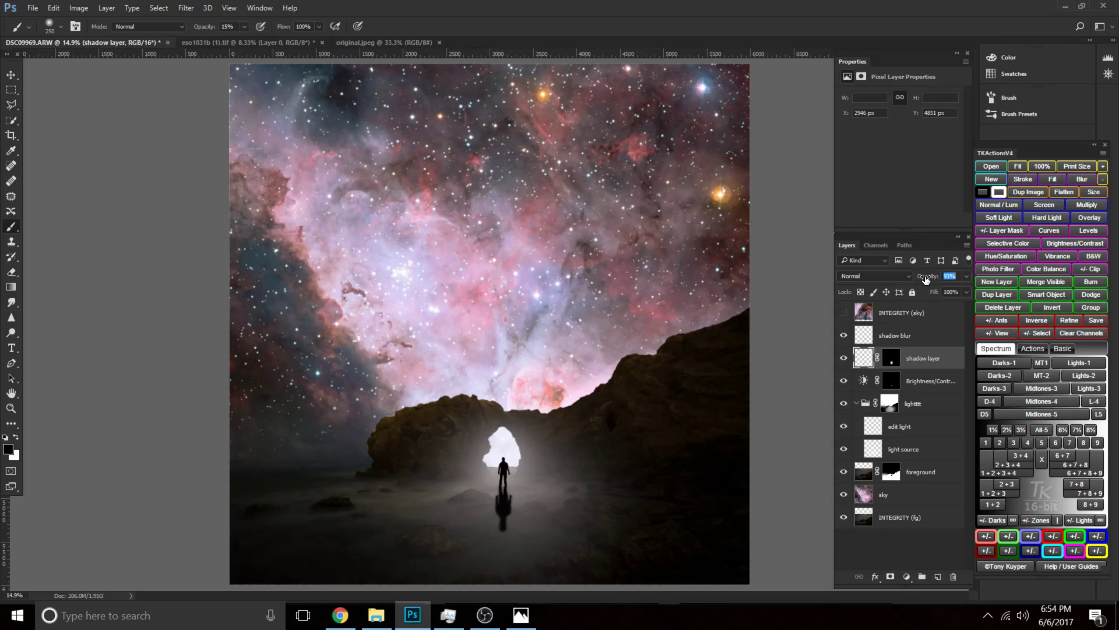
{"action": "left_click", "coordinate": [897, 336]}
{"action": "left_click_drag", "start_coordinate": [928, 277], "coordinate": [885, 285]}
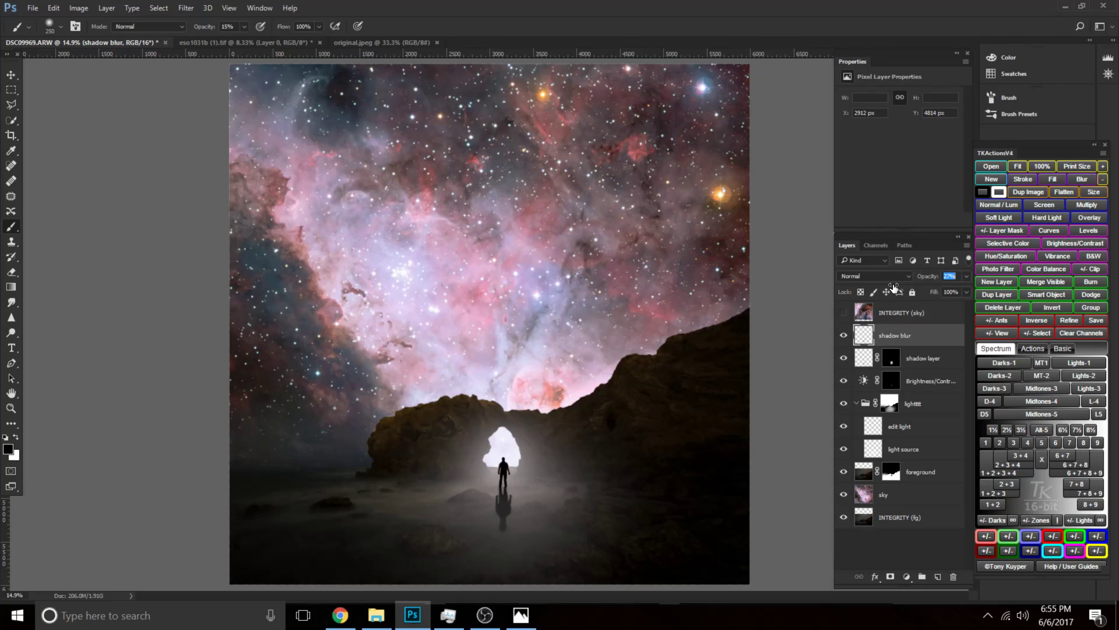
{"action": "left_click", "coordinate": [934, 361]}
{"action": "left_click_drag", "start_coordinate": [909, 281], "coordinate": [893, 285]}
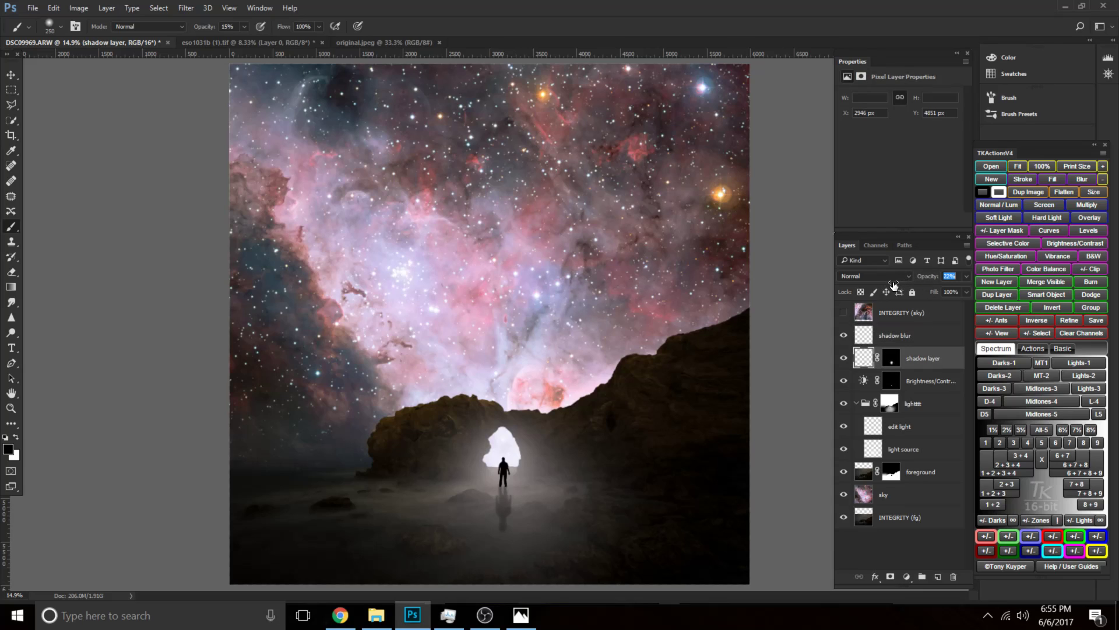
{"action": "left_click", "coordinate": [905, 336]}
{"action": "left_click", "coordinate": [932, 280]}
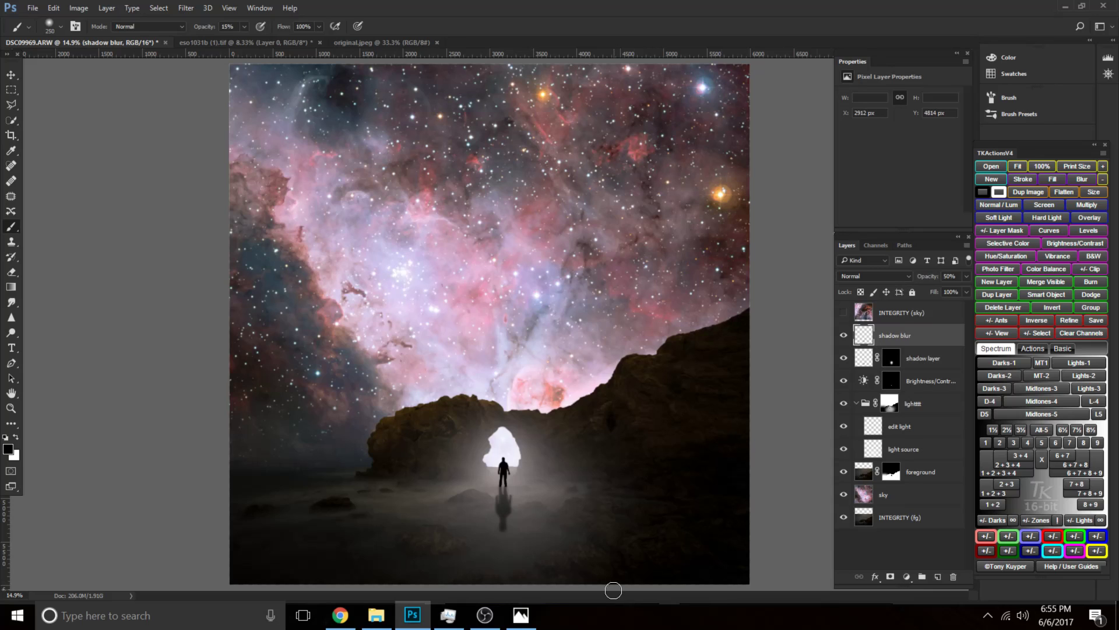
Check the image open in the photo viewer, then set the shadow layer to 34% opacity and the shadow blur layer to 55%.
{"action": "left_click", "coordinate": [521, 618]}
{"action": "left_click", "coordinate": [520, 617]}
{"action": "left_click", "coordinate": [926, 358]}
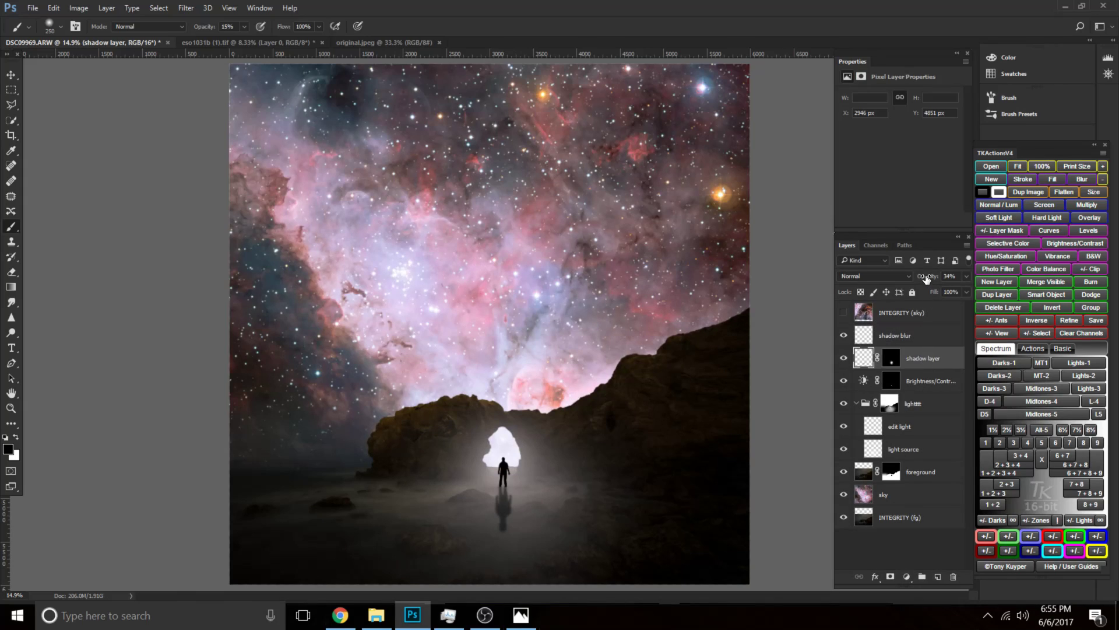
{"action": "key", "text": "alt+bracketright"}
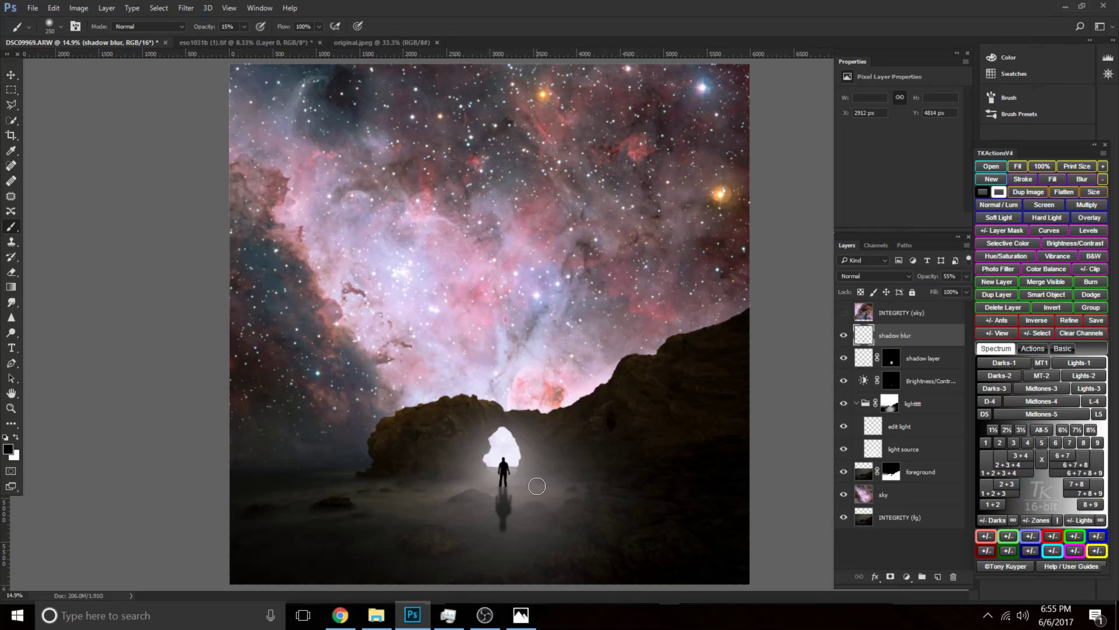
Apply a Gaussian Blur of about 36 pixels to the shadow blur layer and set the layer's opacity to 64%.
{"action": "left_click", "coordinate": [186, 8]}
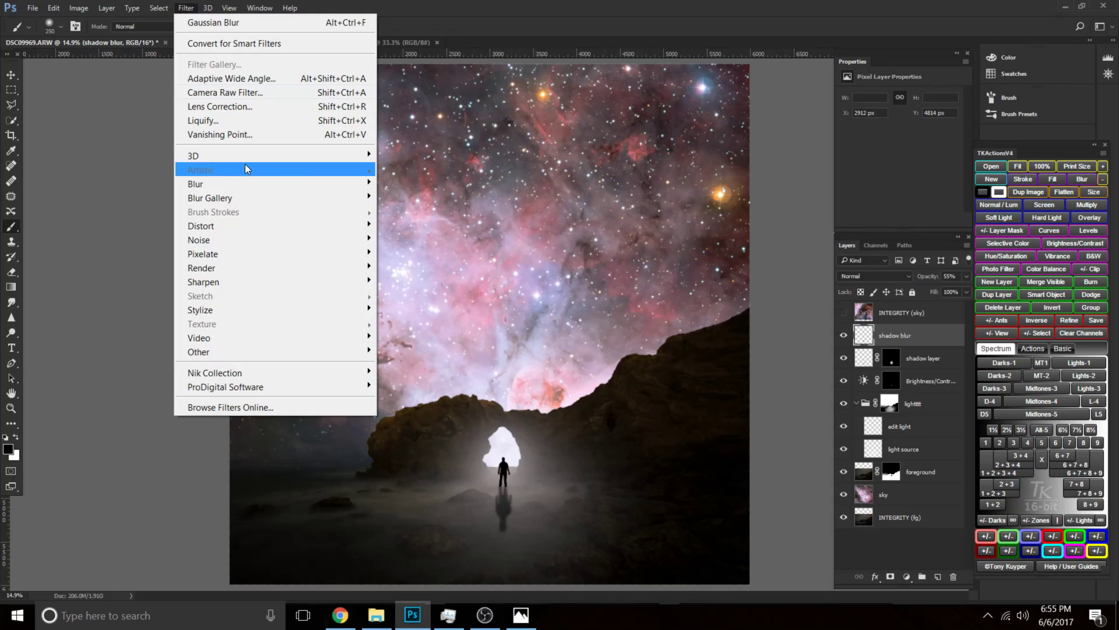
{"action": "mouse_move", "coordinate": [314, 190]}
{"action": "left_click", "coordinate": [418, 239]}
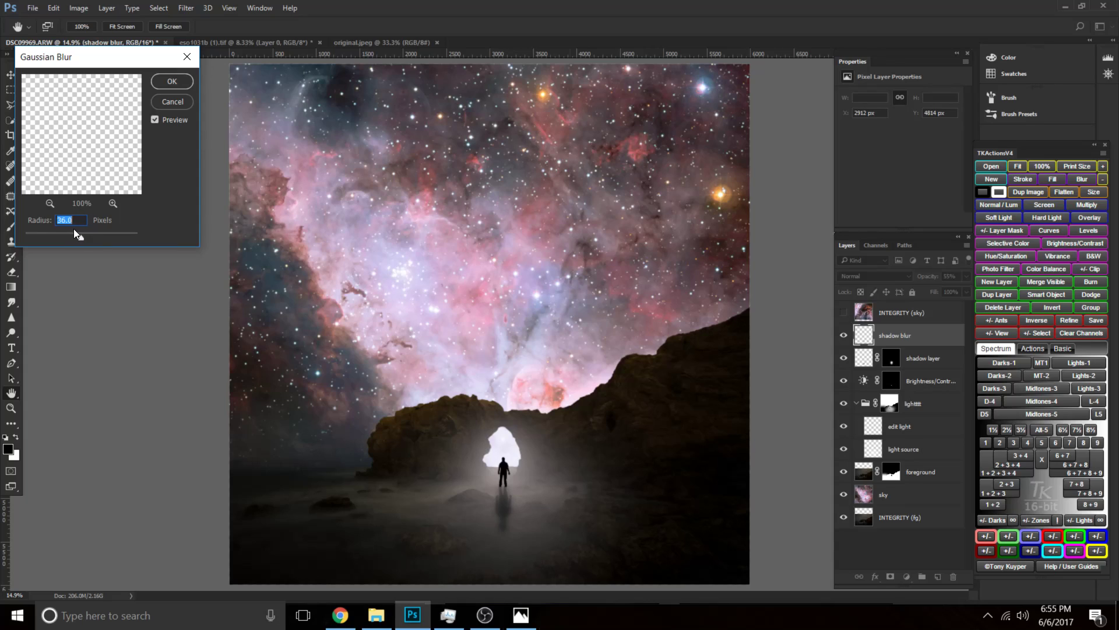
{"action": "left_click_drag", "start_coordinate": [79, 236], "coordinate": [79, 237]}
{"action": "left_click", "coordinate": [171, 80]}
{"action": "key", "text": "b"}
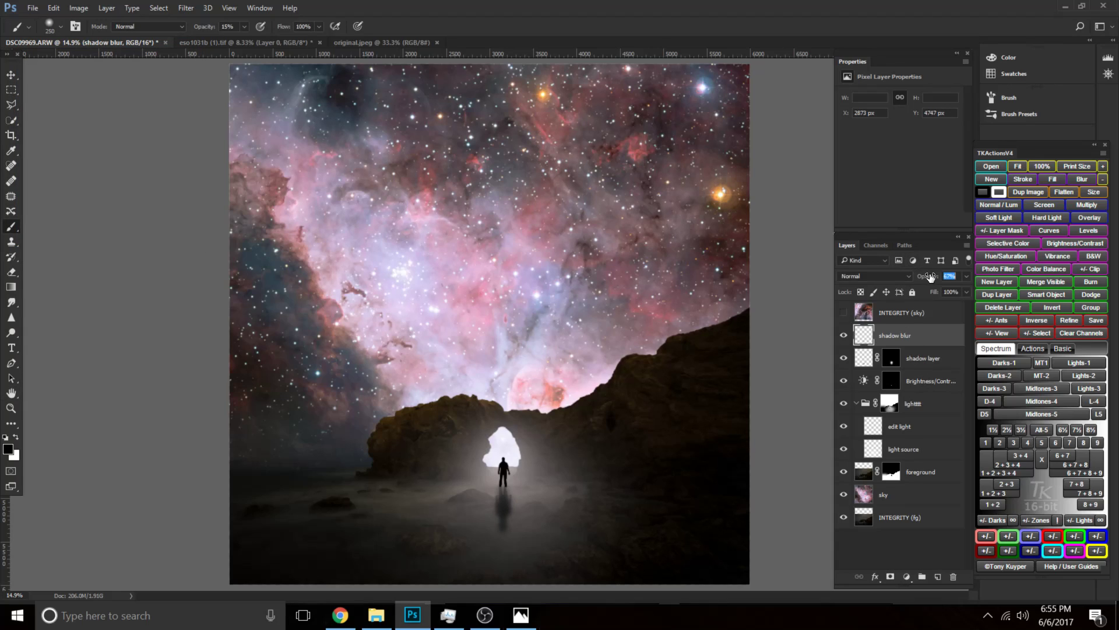
Raise the shadow layer's opacity to 100% and target its layer mask for editing.
{"action": "key", "text": "ctrl+plus"}
{"action": "key", "text": "ctrl+plus"}
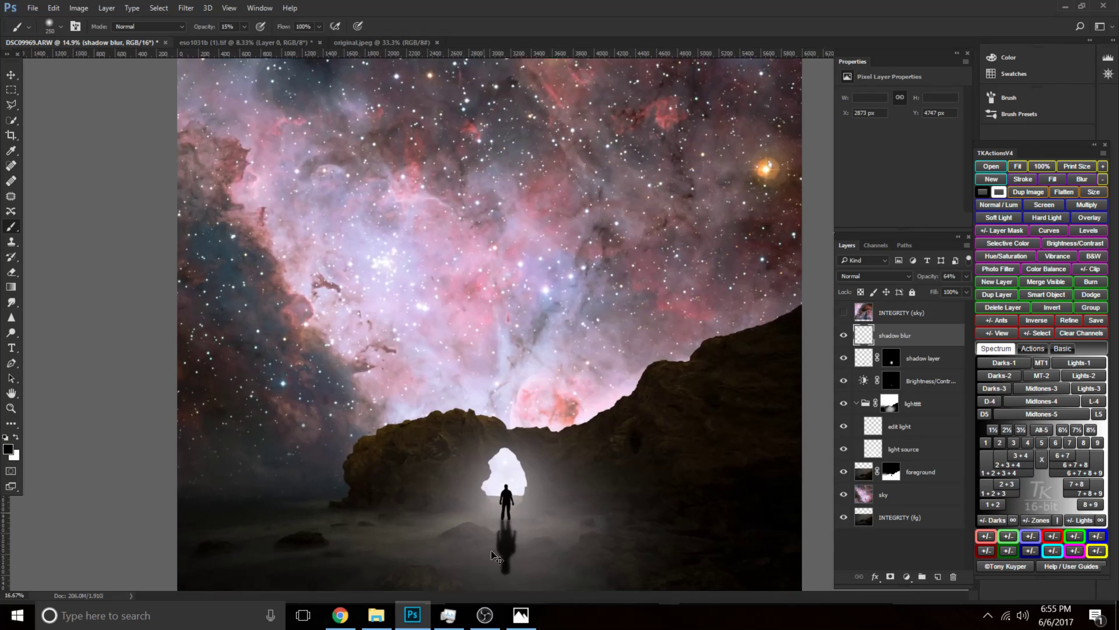
{"action": "left_click_drag", "start_coordinate": [544, 534], "coordinate": [513, 334]}
{"action": "key", "text": "ctrl+plus"}
{"action": "key", "text": "ctrl+plus"}
{"action": "key", "text": "ctrl+plus"}
{"action": "key", "text": "ctrl+plus"}
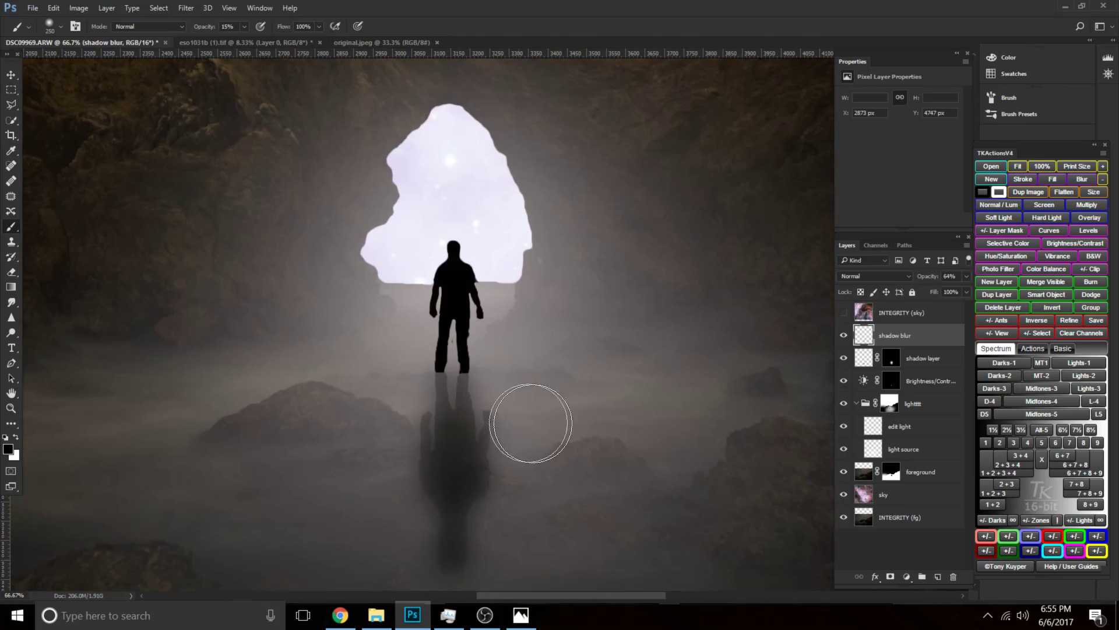
{"action": "left_click", "coordinate": [913, 359]}
{"action": "left_click", "coordinate": [890, 356]}
{"action": "left_click_drag", "start_coordinate": [921, 279], "coordinate": [1006, 279]}
Try a smaller brush stroke on the shadow layer's mask over the reflected legs below the feet, and undo it.
{"action": "key", "text": "bracketright"}
{"action": "key", "text": "bracketright"}
{"action": "key", "text": "bracketright"}
{"action": "key", "text": "x"}
{"action": "key", "text": "bracketleft"}
{"action": "key", "text": "bracketleft"}
{"action": "key", "text": "bracketleft"}
{"action": "key", "text": "bracketleft"}
{"action": "key", "text": "bracketleft"}
{"action": "mouse_move", "coordinate": [457, 414]}
{"action": "left_mouse_down"}
{"action": "mouse_move", "coordinate": [498, 380]}
{"action": "mouse_move", "coordinate": [454, 378]}
{"action": "left_mouse_up"}
{"action": "key", "text": "ctrl+z"}
Enlarge the brush to 500 pixels and soften the lower reflection with black on the shadow layer's mask.
{"action": "key", "text": "bracketright"}
{"action": "key", "text": "bracketright"}
{"action": "key", "text": "bracketright"}
{"action": "key", "text": "bracketright"}
{"action": "key", "text": "bracketright"}
{"action": "key", "text": "bracketright"}
{"action": "key", "text": "bracketright"}
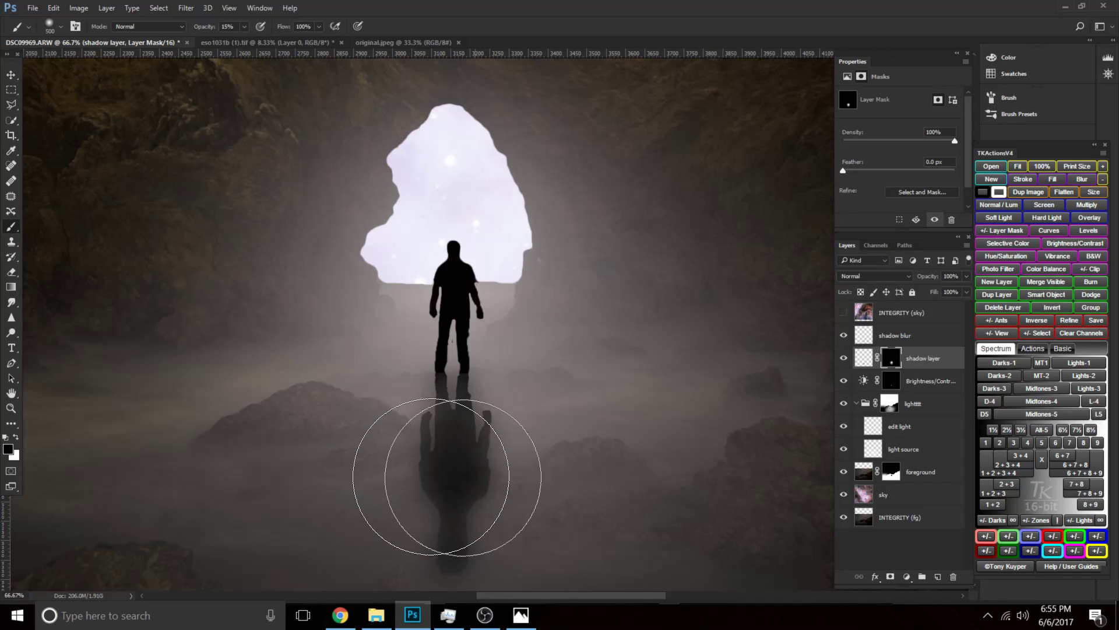
Set the shadow blur layer's opacity to 92%.
{"action": "left_click", "coordinate": [935, 337]}
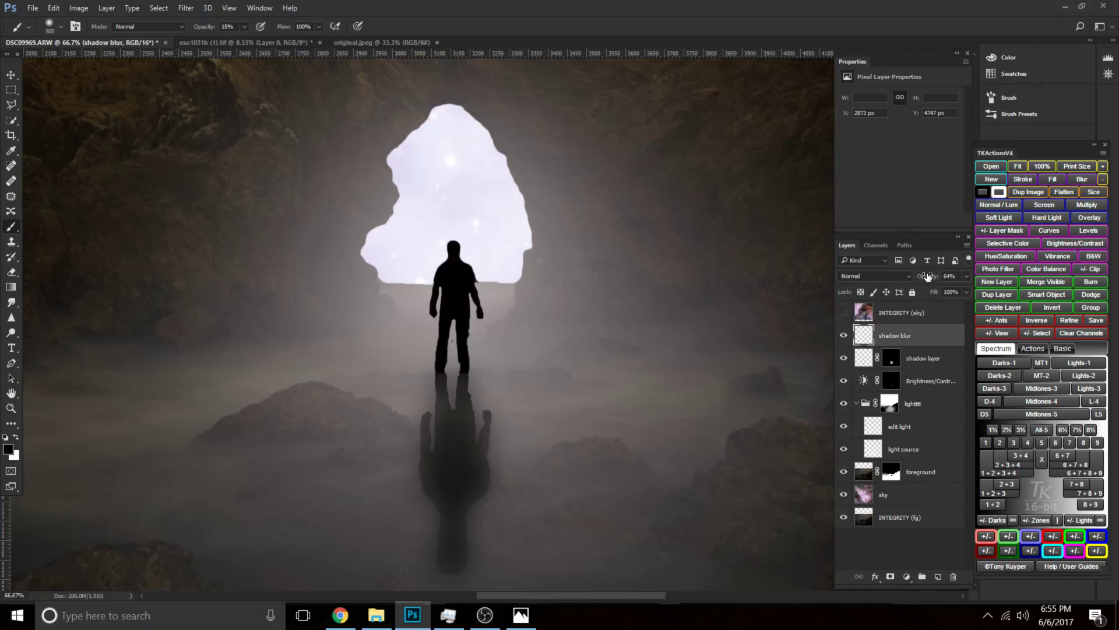
{"action": "mouse_move", "coordinate": [926, 276]}
{"action": "left_mouse_down"}
{"action": "mouse_move", "coordinate": [946, 277]}
{"action": "mouse_move", "coordinate": [932, 276]}
{"action": "left_mouse_up"}
{"action": "key", "text": "ctrl+0"}
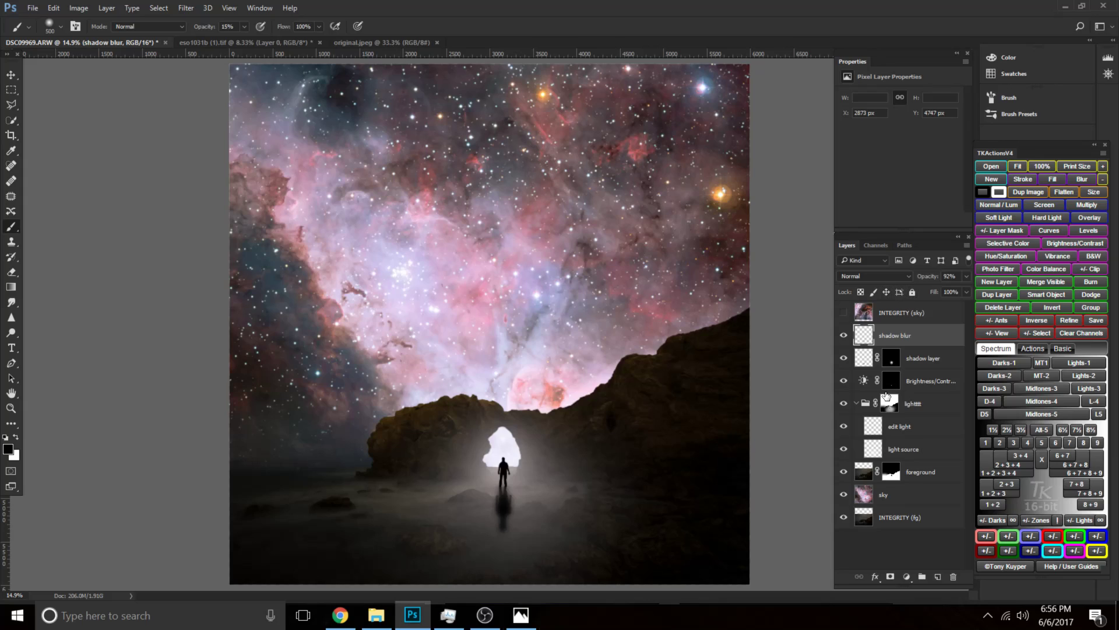
Transform both shadow layers together, flaring their bottom edge outward and aligning the reflection beneath the man's feet.
{"action": "left_click", "coordinate": [925, 364], "text": "shift"}
{"action": "key", "text": "ctrl+t"}
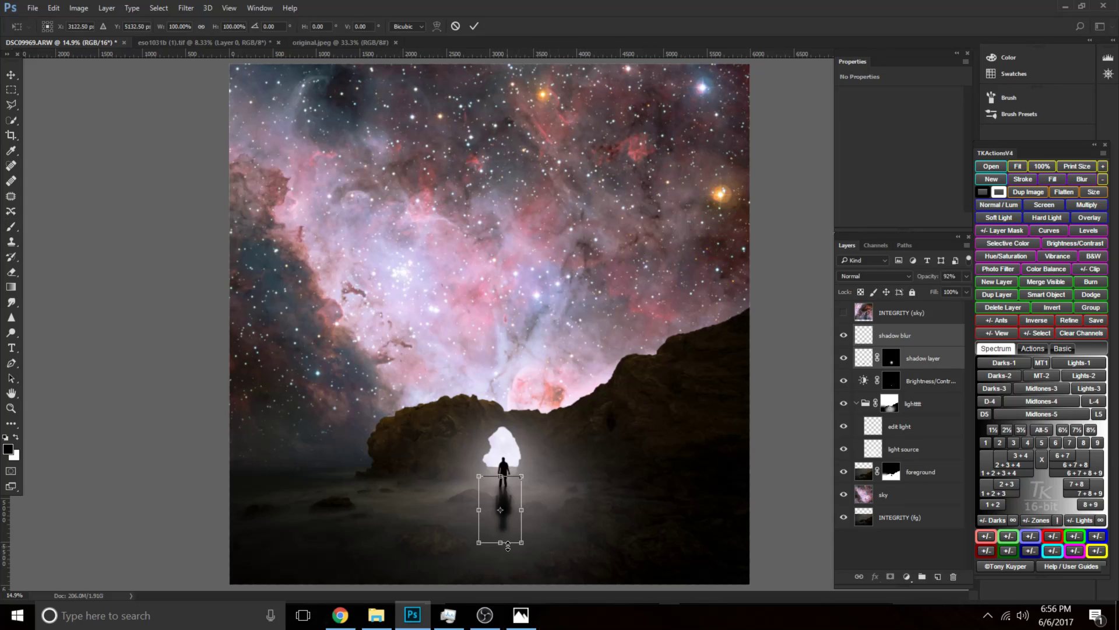
{"action": "mouse_move", "coordinate": [525, 543]}
{"action": "left_mouse_down"}
{"action": "mouse_move", "coordinate": [476, 545]}
{"action": "mouse_move", "coordinate": [531, 544]}
{"action": "left_mouse_up"}
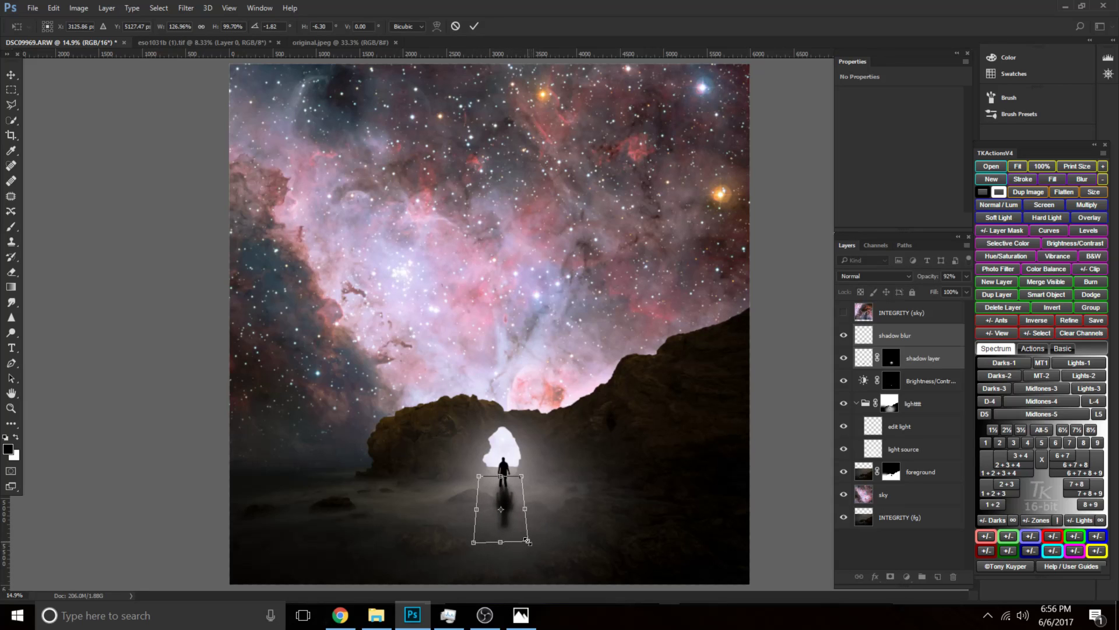
{"action": "key", "text": "ctrl+plus"}
{"action": "key", "text": "ctrl+plus"}
{"action": "key", "text": "ctrl+plus"}
{"action": "scroll", "coordinate": [575, 509], "scroll_direction": "down", "scroll_amount": 8}
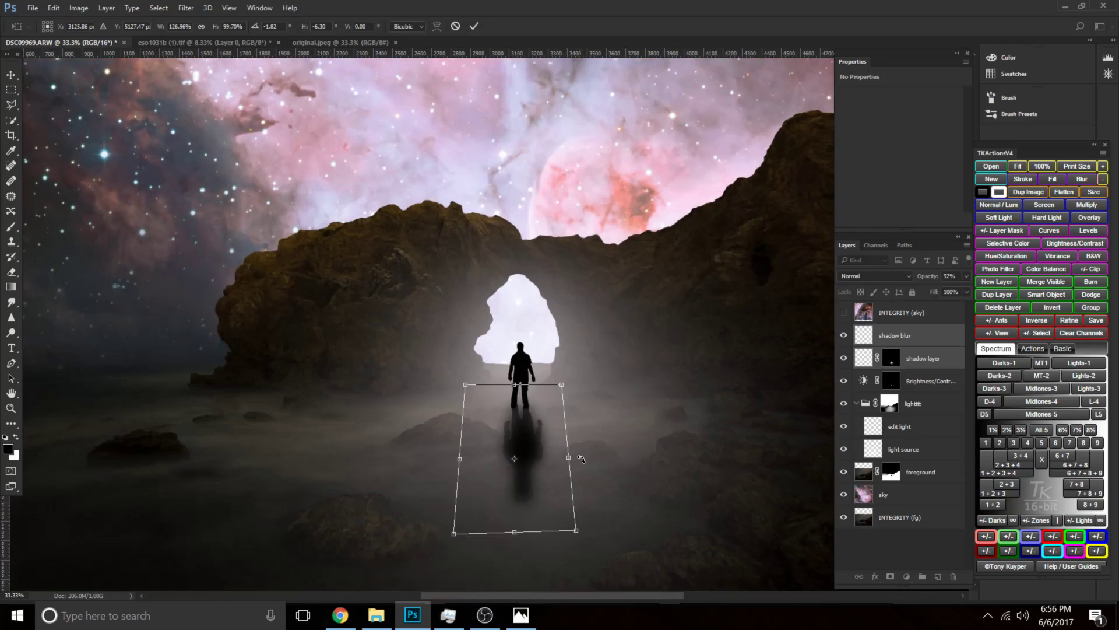
{"action": "key", "text": "ctrl+plus"}
{"action": "left_click_drag", "start_coordinate": [562, 515], "coordinate": [559, 517]}
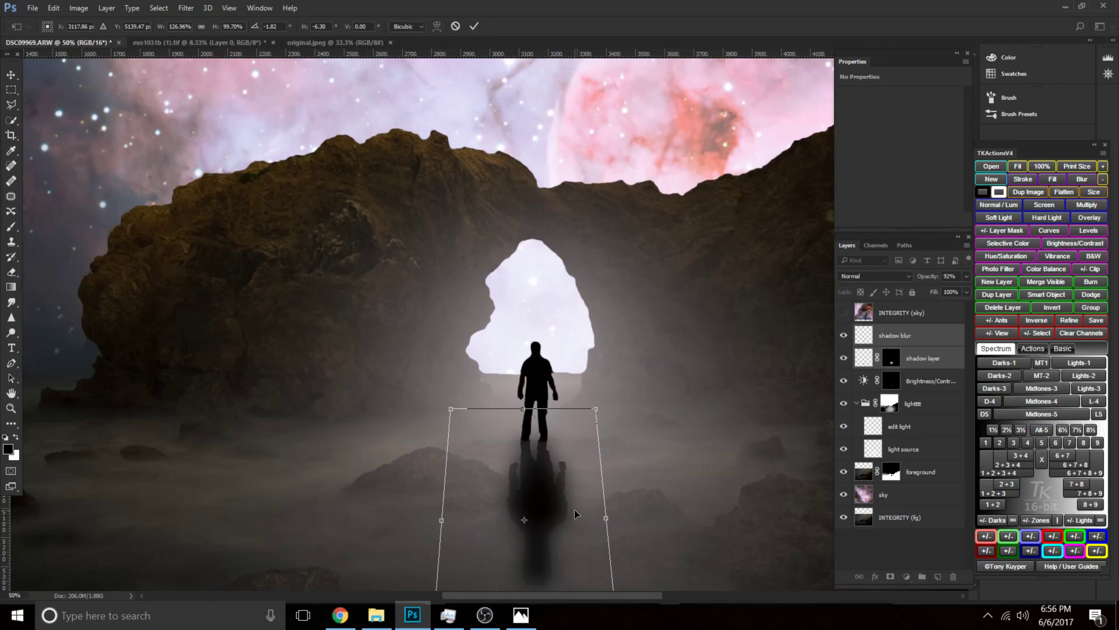
{"action": "key", "text": "Return"}
{"action": "key", "text": "b"}
Lower the shadow blur layer's opacity so the reflection looks lighter.
{"action": "left_click", "coordinate": [890, 358]}
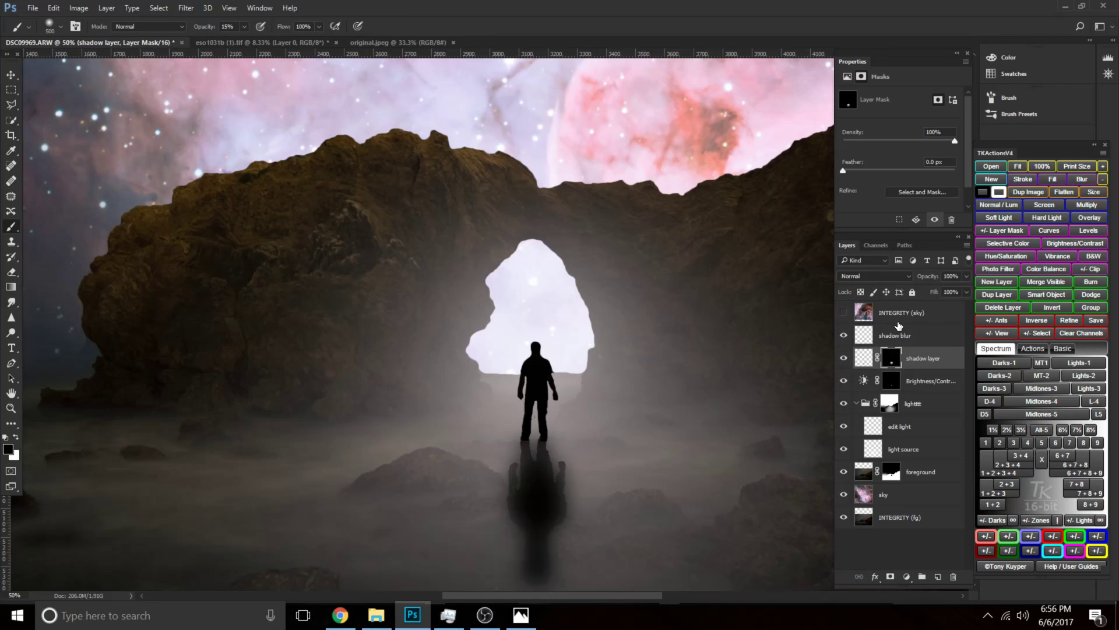
{"action": "left_click", "coordinate": [901, 339]}
{"action": "left_click", "coordinate": [930, 362]}
{"action": "left_click", "coordinate": [929, 330]}
{"action": "mouse_move", "coordinate": [932, 276]}
{"action": "left_mouse_down"}
{"action": "mouse_move", "coordinate": [920, 278]}
{"action": "mouse_move", "coordinate": [948, 281]}
{"action": "mouse_move", "coordinate": [930, 284]}
{"action": "left_mouse_up"}
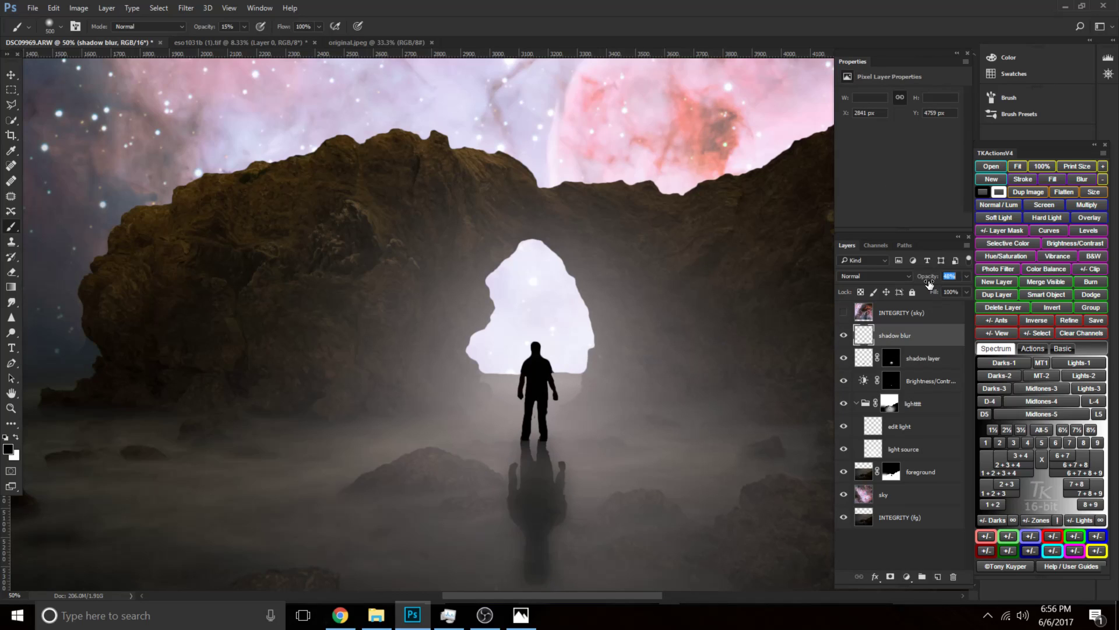
Duplicate the shadow layer and apply a Gaussian Blur with a radius of 8.2 pixels to the copy.
{"action": "left_click", "coordinate": [924, 363]}
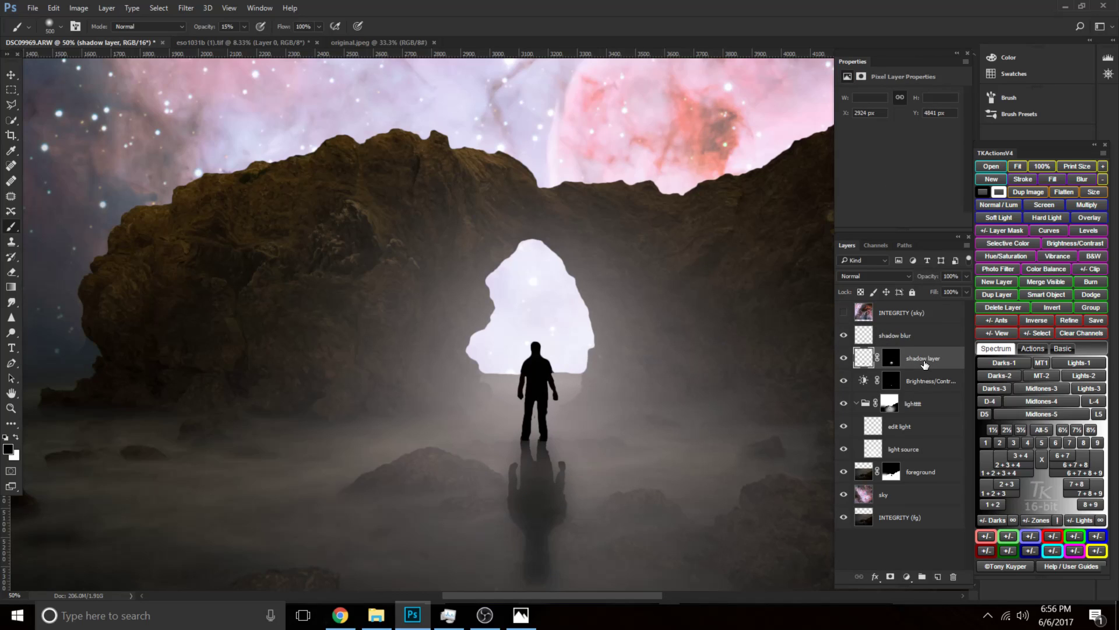
{"action": "key", "text": "ctrl+j"}
{"action": "left_click", "coordinate": [173, 8]}
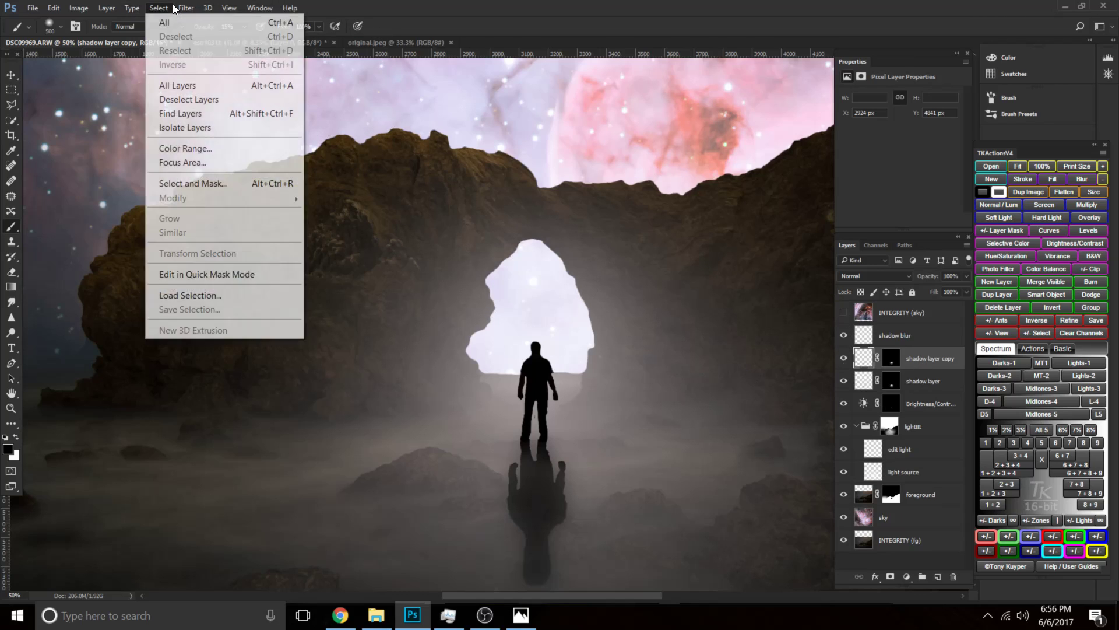
{"action": "mouse_move", "coordinate": [186, 9]}
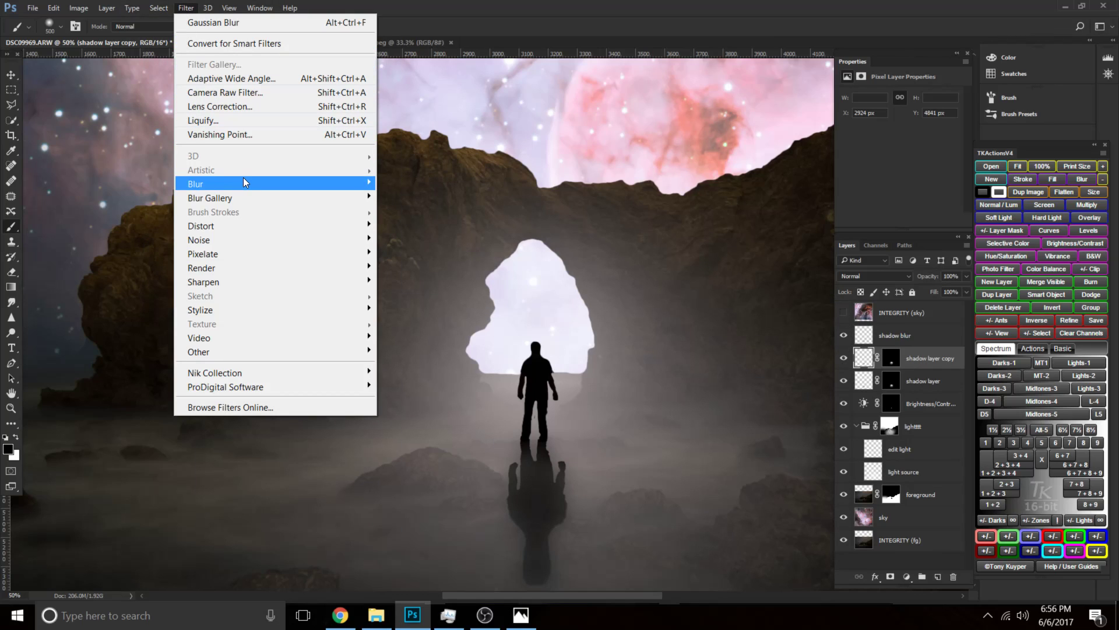
{"action": "mouse_move", "coordinate": [244, 183]}
{"action": "left_click", "coordinate": [429, 239]}
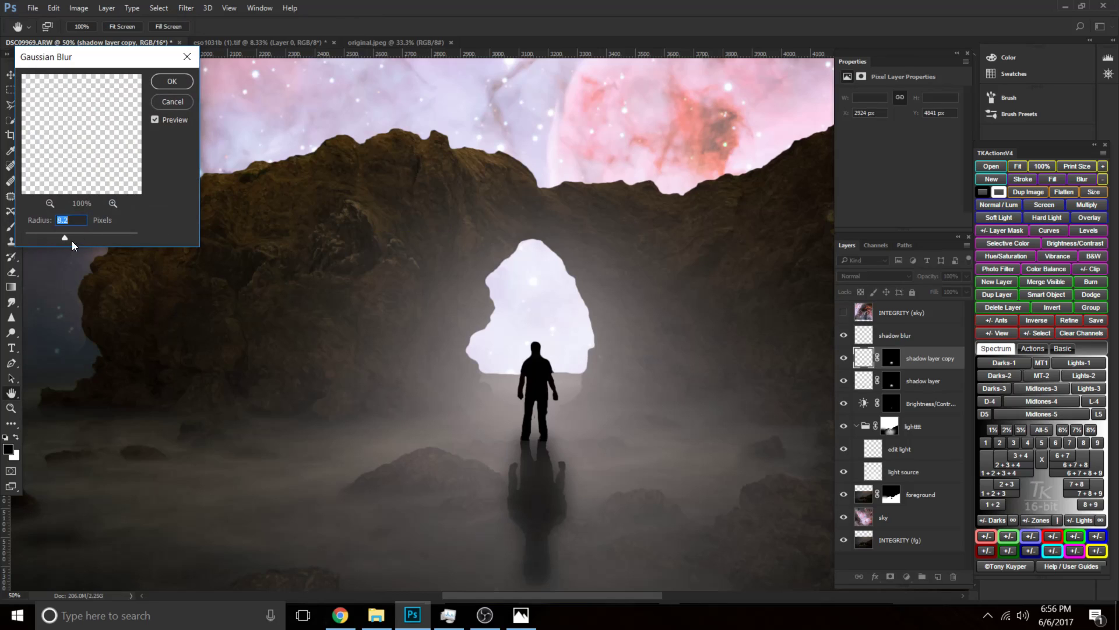
{"action": "left_click", "coordinate": [167, 86]}
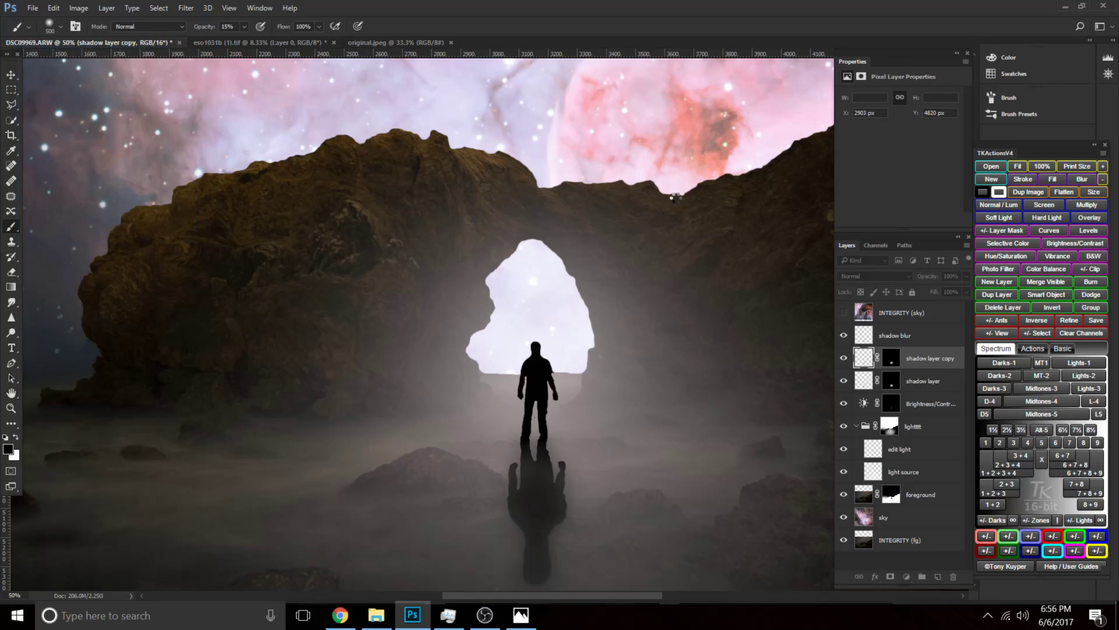
{"action": "key", "text": "ctrl+0"}
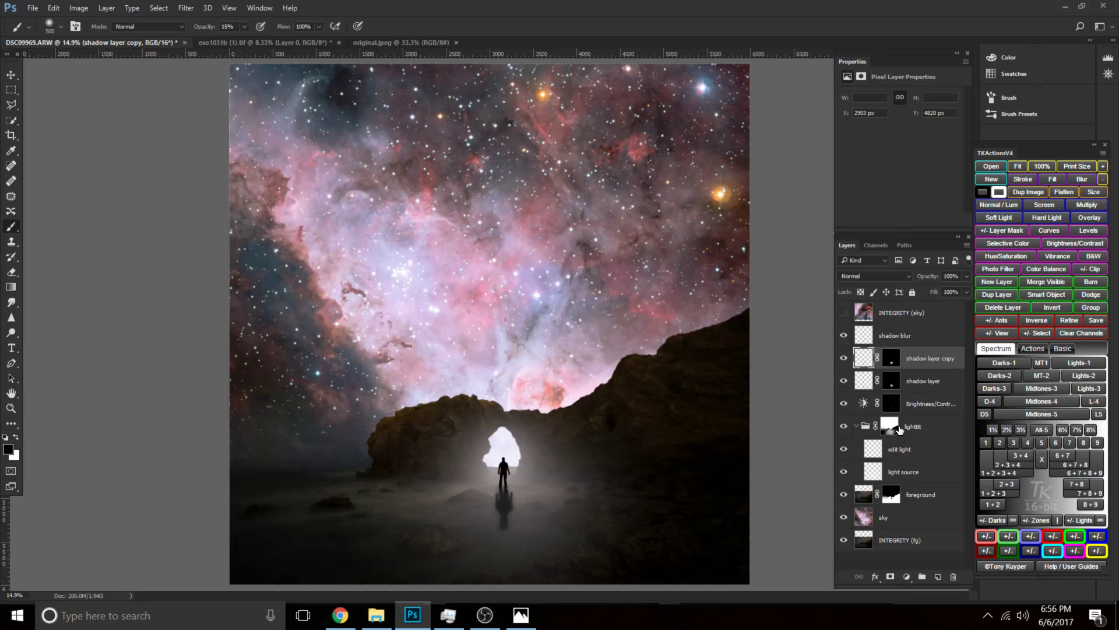
Choose a pale pink foreground colour and brush it at 10% opacity around the arch opening on the edit light layer.
{"action": "left_click", "coordinate": [912, 429]}
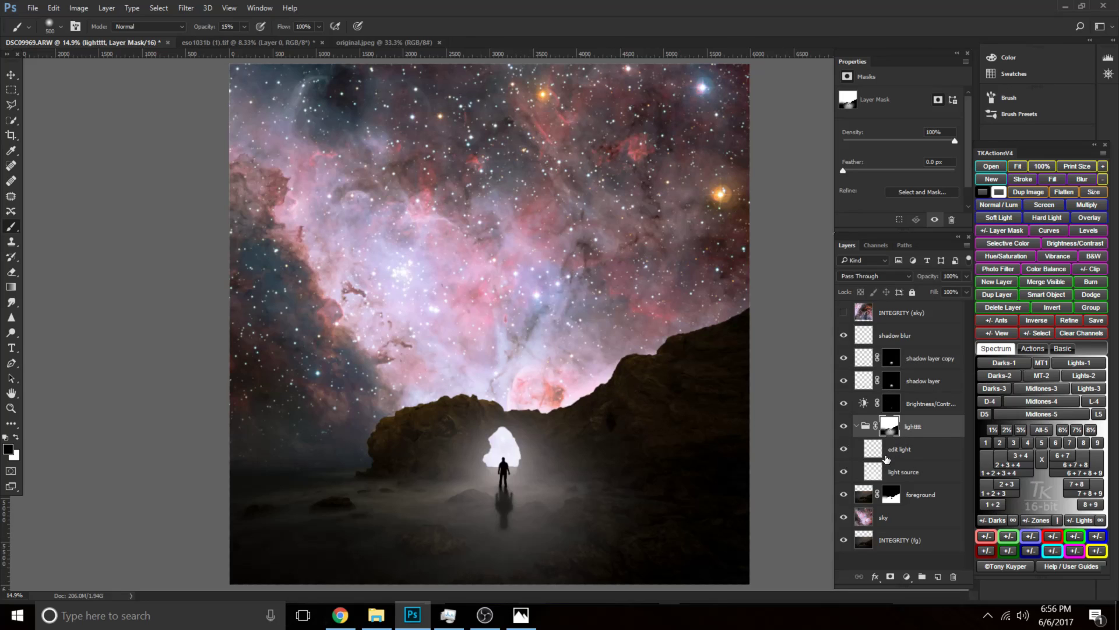
{"action": "left_click", "coordinate": [887, 453]}
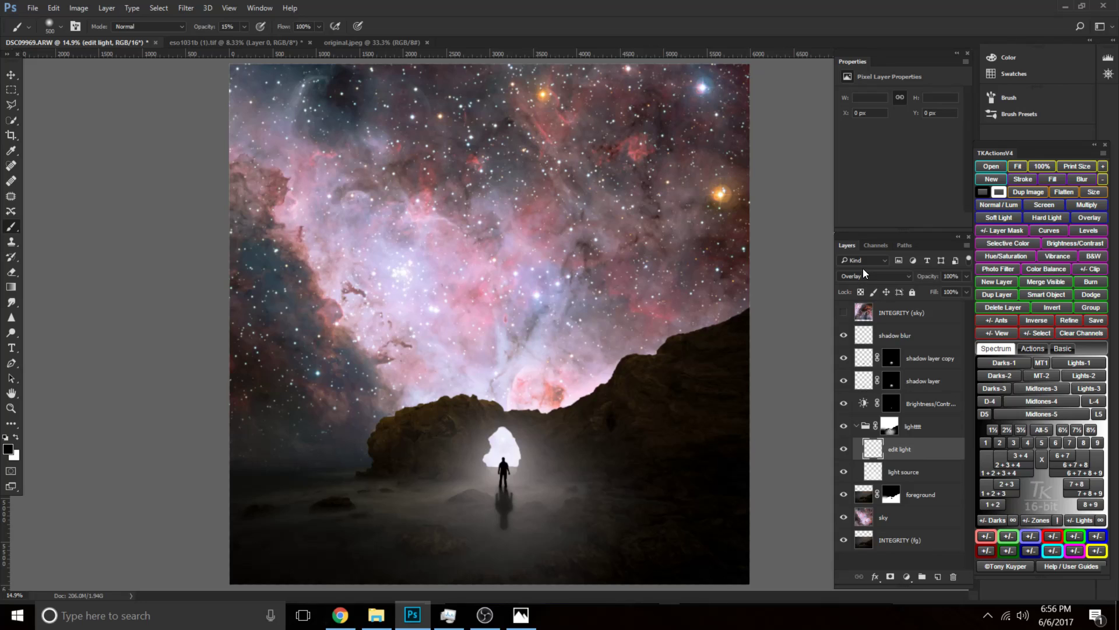
{"action": "key", "text": "x"}
{"action": "left_click", "coordinate": [7, 450]}
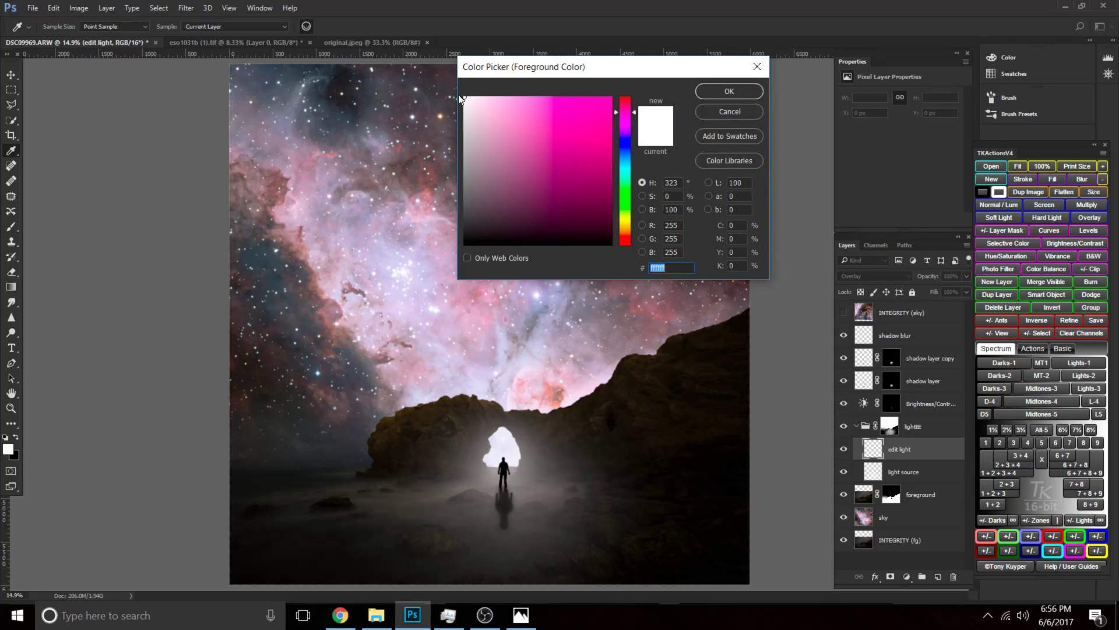
{"action": "left_click", "coordinate": [483, 105]}
{"action": "key", "text": "Return"}
{"action": "key", "text": "b"}
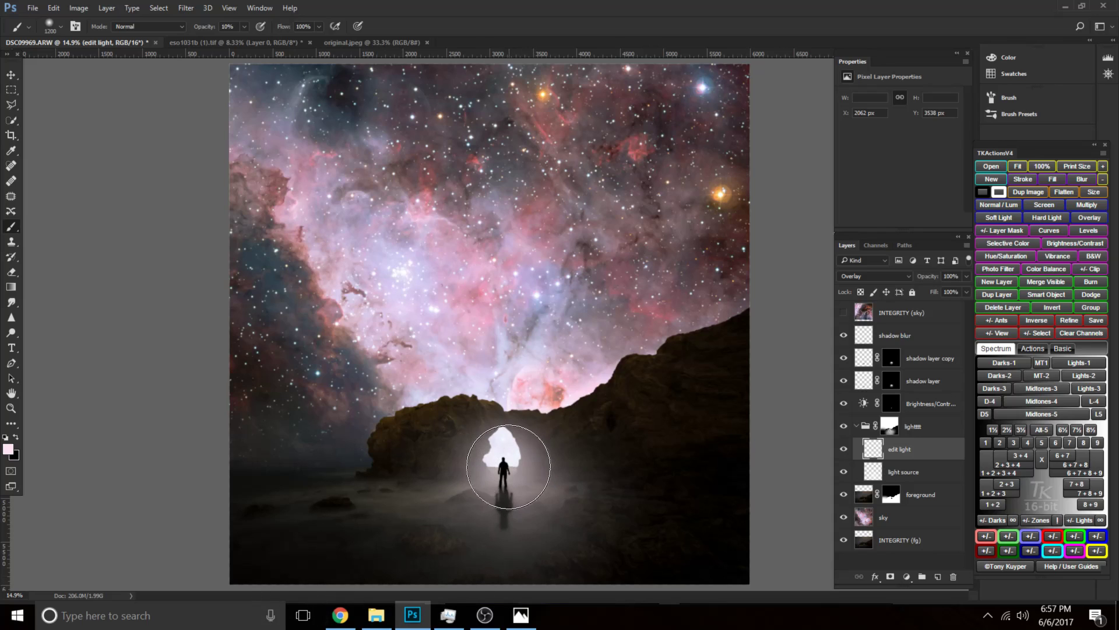
Pick a slightly stronger pink and brush a glow around the figure on a new layer inside the lightttt group.
{"action": "key", "text": "bracketleft"}
{"action": "key", "text": "bracketleft"}
{"action": "left_click", "coordinate": [8, 449]}
{"action": "left_click", "coordinate": [491, 109]}
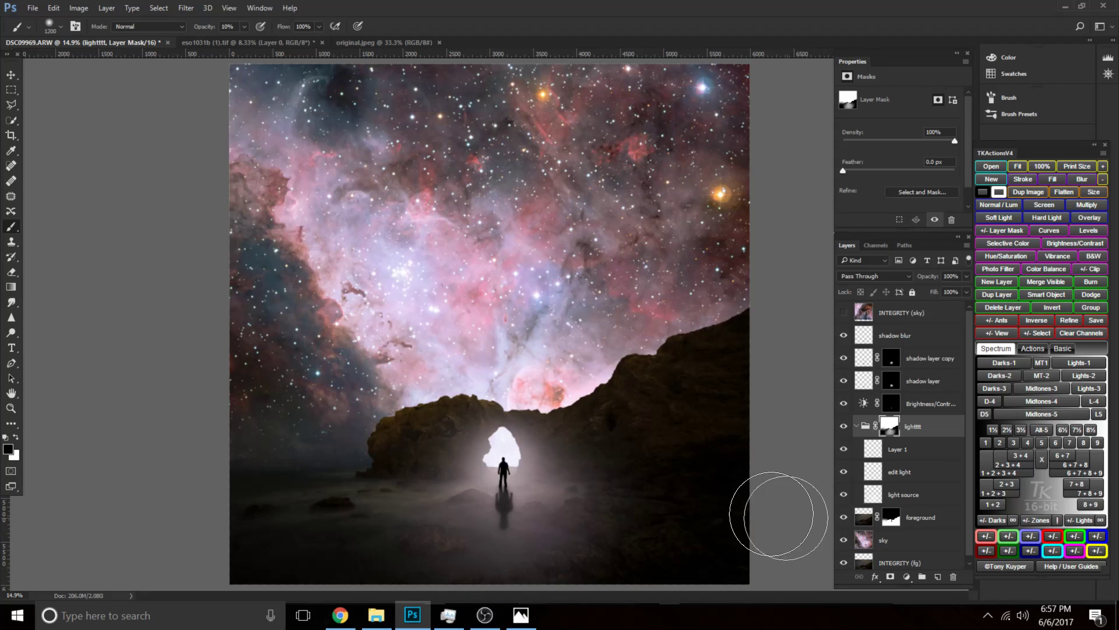
Tone down the glow in the lower foreground by painting black on the lightttt group's mask with a 1400-pixel brush at 15% opacity.
{"action": "key", "text": "x"}
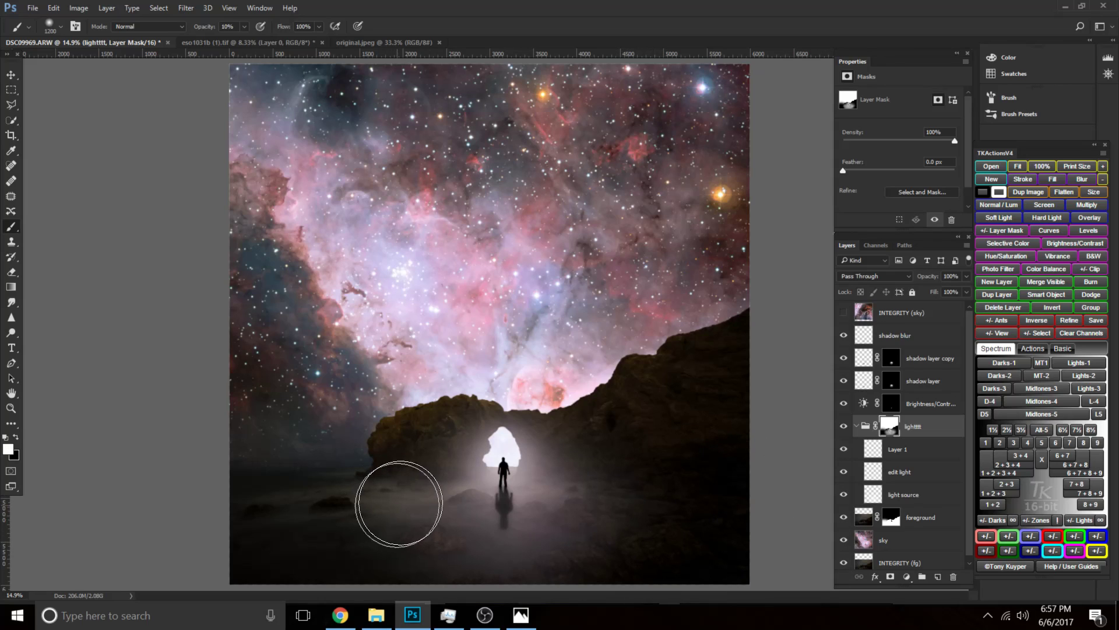
{"action": "key", "text": "x"}
{"action": "key", "text": "bracketleft"}
{"action": "key", "text": "bracketleft"}
{"action": "key", "text": "1"}
{"action": "key", "text": "5"}
{"action": "key", "text": "bracketright"}
{"action": "key", "text": "bracketright"}
{"action": "key", "text": "bracketright"}
{"action": "key", "text": "bracketright"}
{"action": "key", "text": "bracketright"}
{"action": "key", "text": "bracketright"}
{"action": "key", "text": "bracketright"}
{"action": "key", "text": "bracketright"}
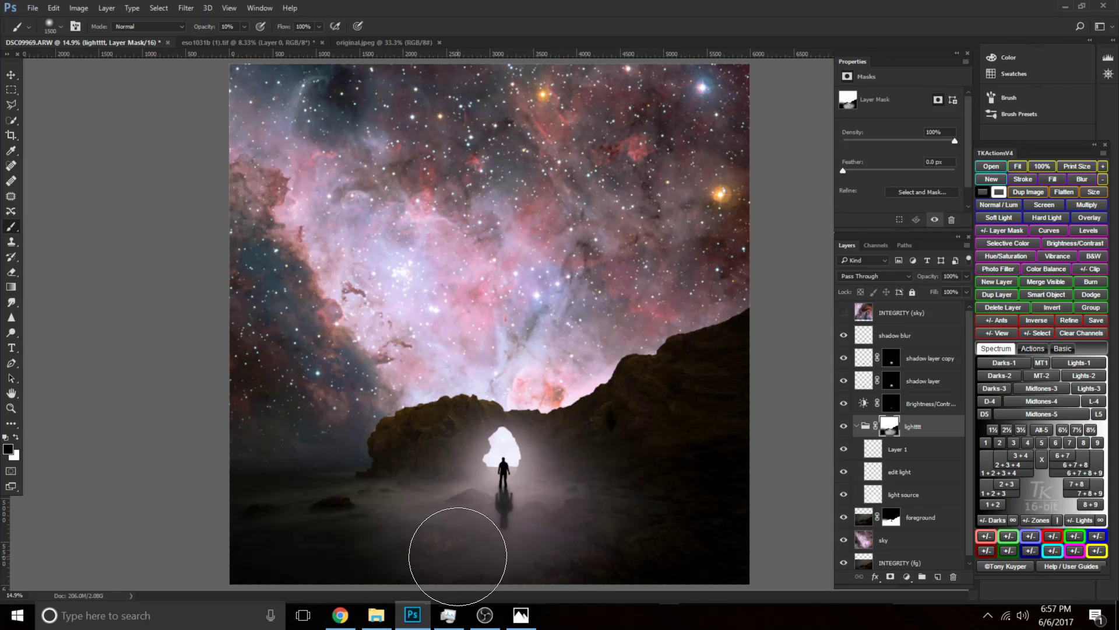
{"action": "key", "text": "bracketleft"}
{"action": "key", "text": "bracketleft"}
{"action": "key", "text": "bracketleft"}
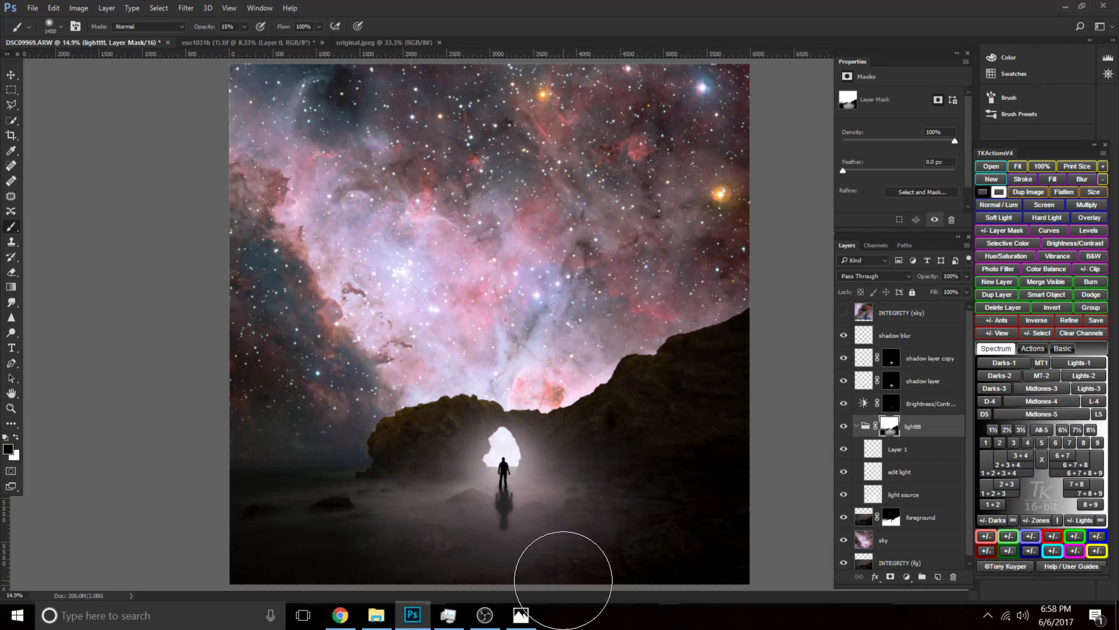
Enlarge the brush to 1500 pixels and view the finished reference image TaylorCollabTutorial.WEB.jpg in Photos before returning to Photoshop.
{"action": "key", "text": "bracketleft"}
{"action": "key", "text": "bracketleft"}
{"action": "key", "text": "bracketright"}
{"action": "key", "text": "bracketright"}
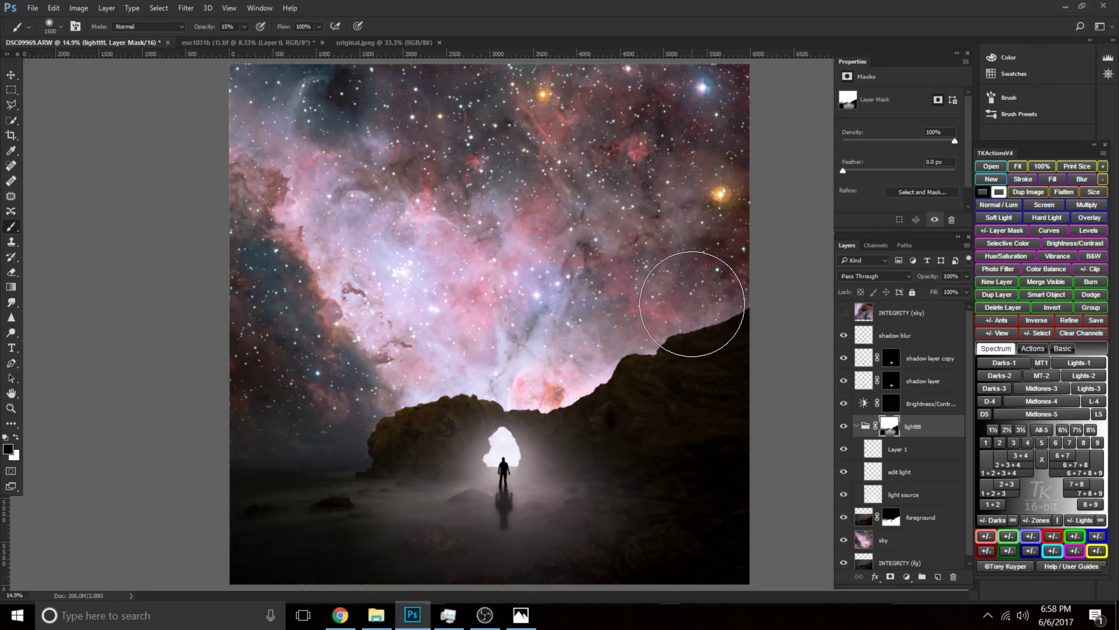
{"action": "left_click", "coordinate": [517, 612]}
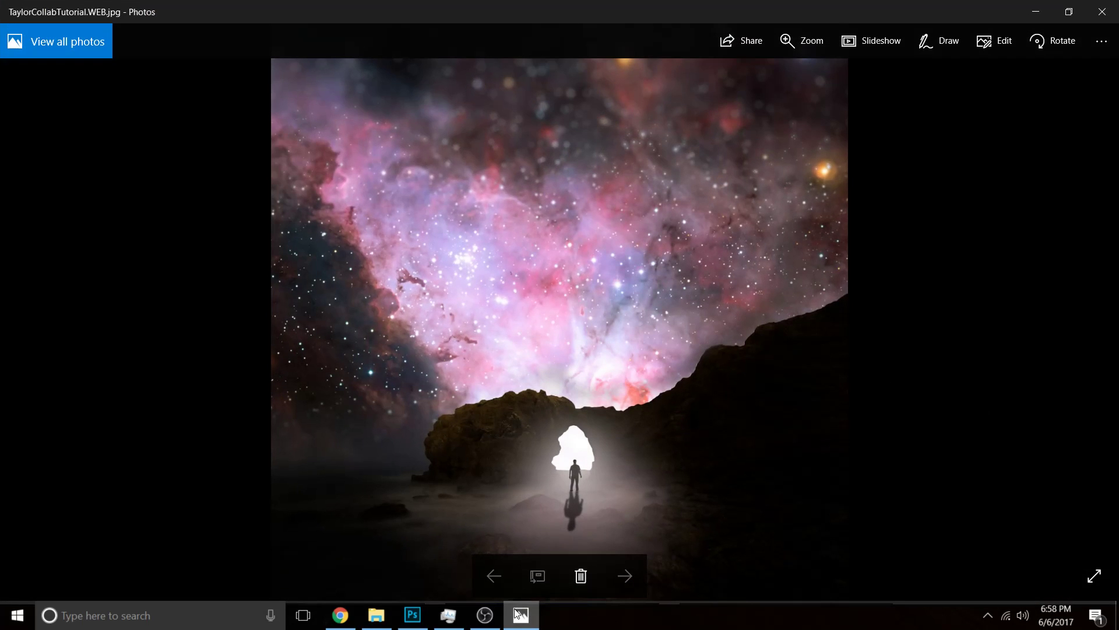
{"action": "left_click", "coordinate": [519, 613]}
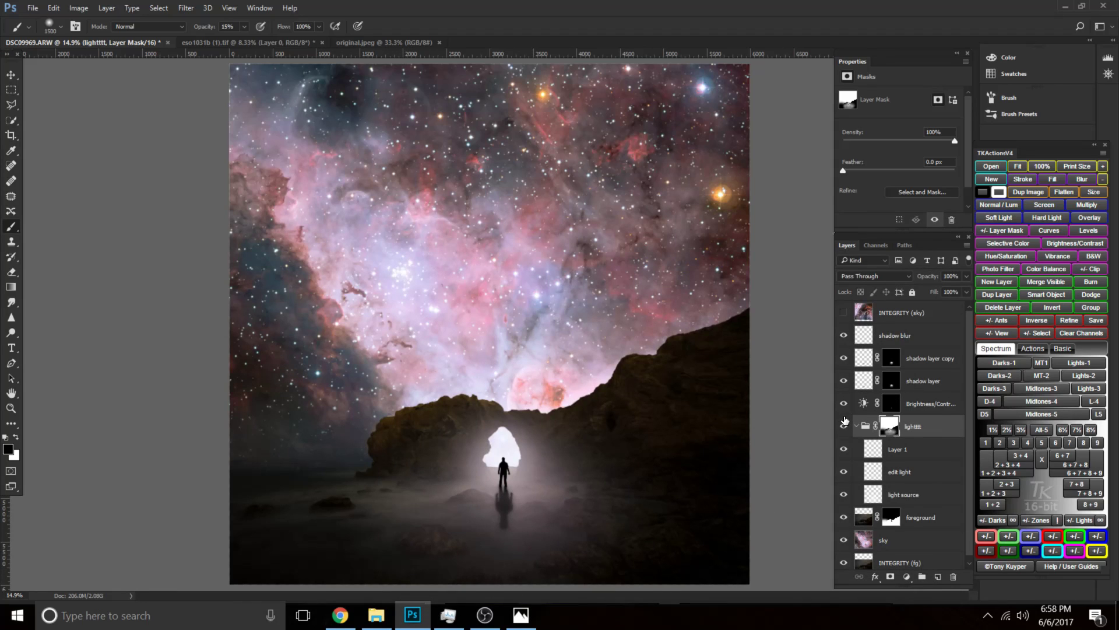
Collapse the lightttt group, compare the figure with the Brightness/Contrast layer on and off, and set that layer's opacity to 30%.
{"action": "left_click", "coordinate": [858, 430]}
{"action": "left_click", "coordinate": [915, 408]}
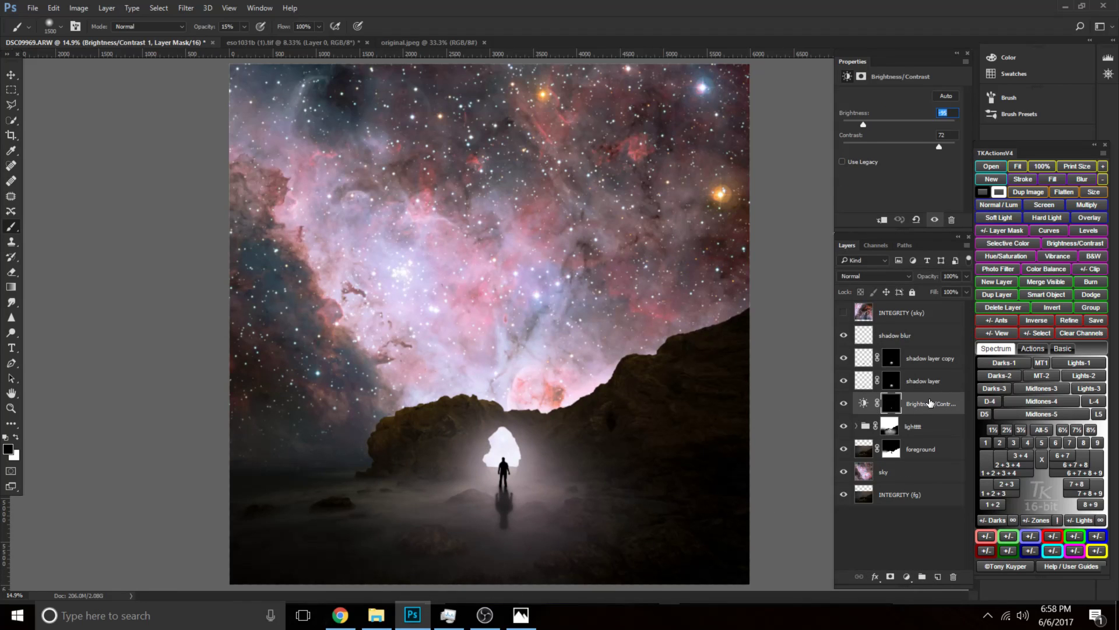
{"action": "left_click", "coordinate": [849, 404]}
{"action": "left_click", "coordinate": [849, 404]}
{"action": "key", "text": "ctrl+plus"}
{"action": "key", "text": "ctrl+plus"}
{"action": "key", "text": "ctrl+plus"}
{"action": "key", "text": "ctrl+plus"}
{"action": "left_click_drag", "start_coordinate": [608, 525], "coordinate": [421, 441]}
{"action": "left_click", "coordinate": [843, 405]}
{"action": "left_click", "coordinate": [843, 404]}
{"action": "left_click", "coordinate": [843, 404]}
{"action": "left_click", "coordinate": [843, 405]}
{"action": "mouse_move", "coordinate": [927, 408]}
{"action": "left_mouse_down"}
{"action": "mouse_move", "coordinate": [927, 548]}
{"action": "mouse_move", "coordinate": [941, 405]}
{"action": "left_mouse_up"}
{"action": "left_click", "coordinate": [844, 404]}
{"action": "mouse_move", "coordinate": [929, 275]}
{"action": "left_mouse_down"}
{"action": "mouse_move", "coordinate": [844, 284]}
{"action": "mouse_move", "coordinate": [927, 279]}
{"action": "left_mouse_up"}
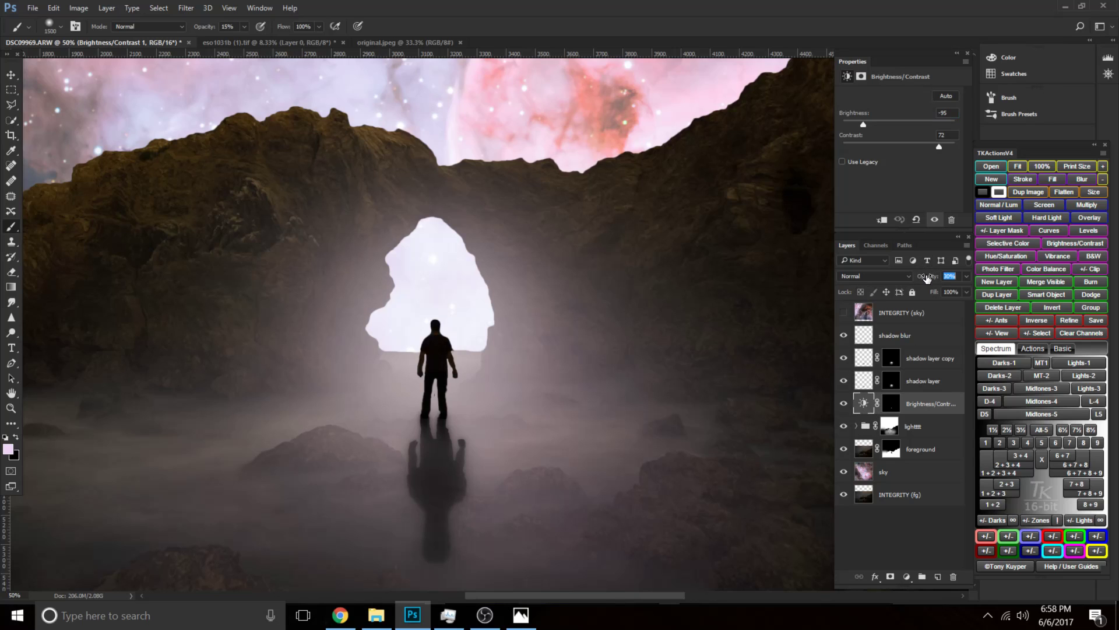
{"action": "key", "text": "ctrl+minus"}
{"action": "key", "text": "ctrl+minus"}
{"action": "key", "text": "ctrl+minus"}
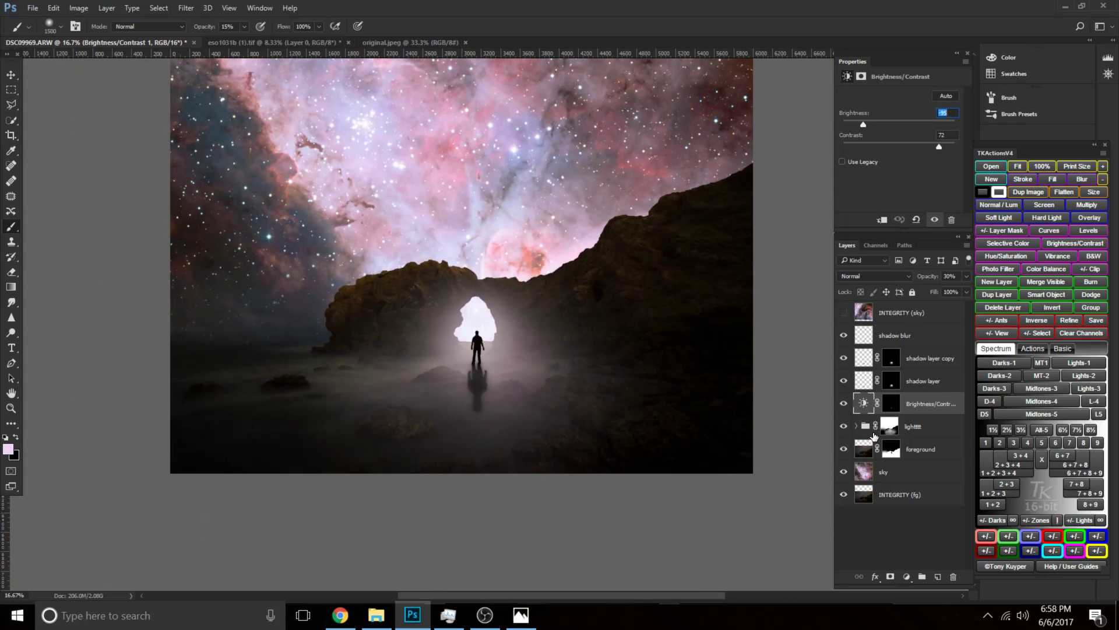
Activate the lightttt group's mask with a smaller brush and load the peekaboo channel as a new selection.
{"action": "left_click", "coordinate": [891, 425]}
{"action": "key", "text": "bracketleft"}
{"action": "key", "text": "bracketleft"}
{"action": "key", "text": "bracketleft"}
{"action": "key", "text": "bracketleft"}
{"action": "key", "text": "bracketleft"}
{"action": "key", "text": "bracketleft"}
{"action": "key", "text": "bracketleft"}
{"action": "key", "text": "bracketleft"}
{"action": "key", "text": "bracketleft"}
{"action": "key", "text": "bracketleft"}
{"action": "key", "text": "bracketleft"}
{"action": "key", "text": "bracketleft"}
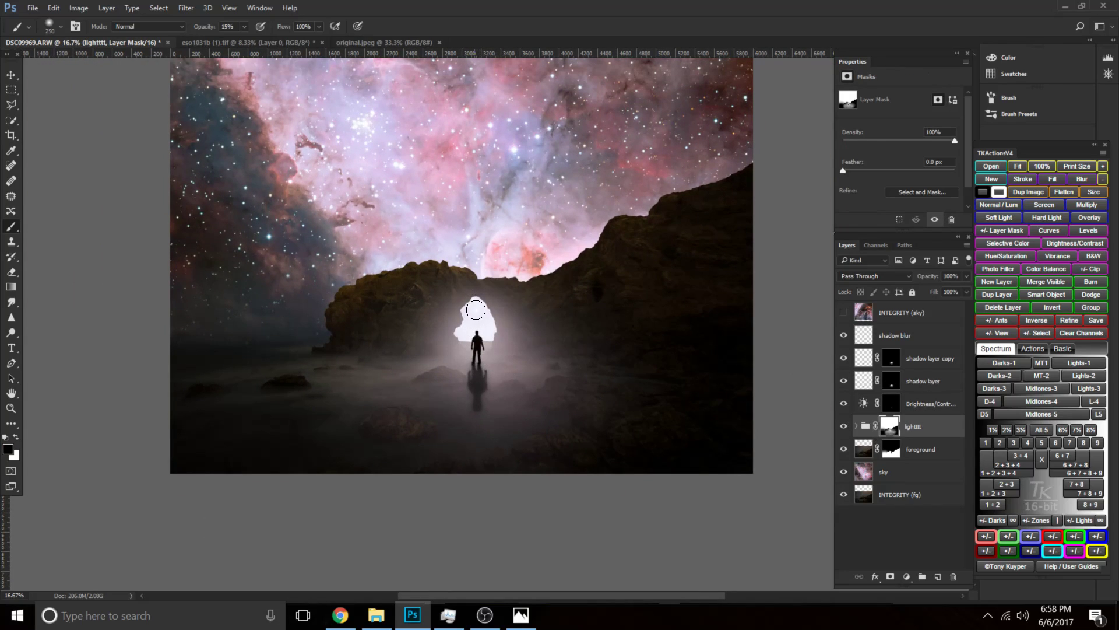
{"action": "scroll", "coordinate": [482, 313], "scroll_direction": "up", "scroll_amount": 1}
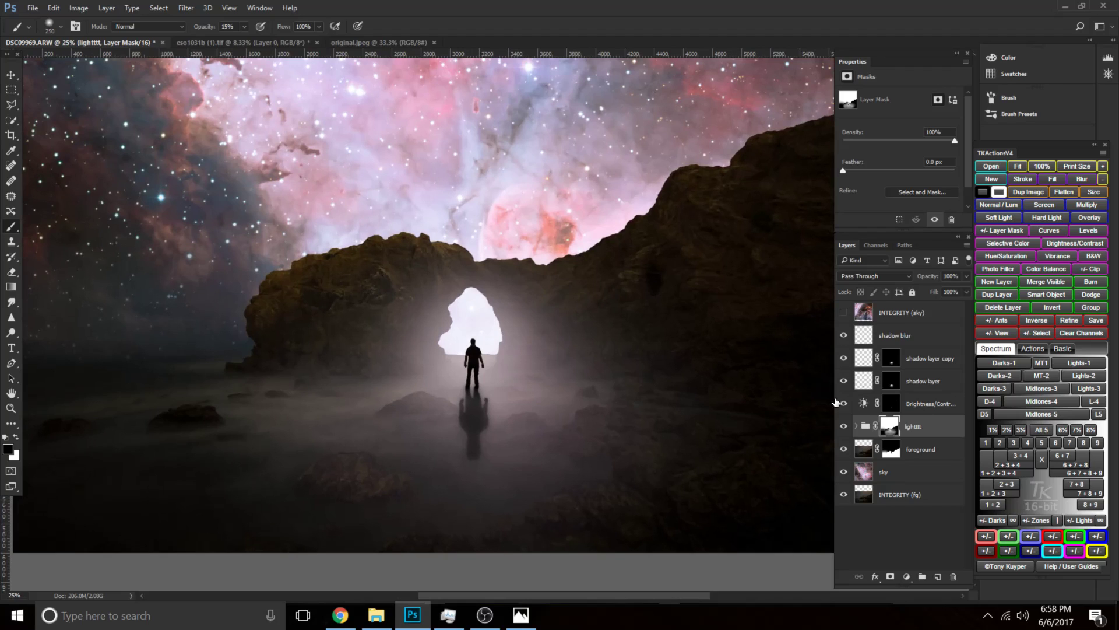
{"action": "left_click", "coordinate": [159, 8]}
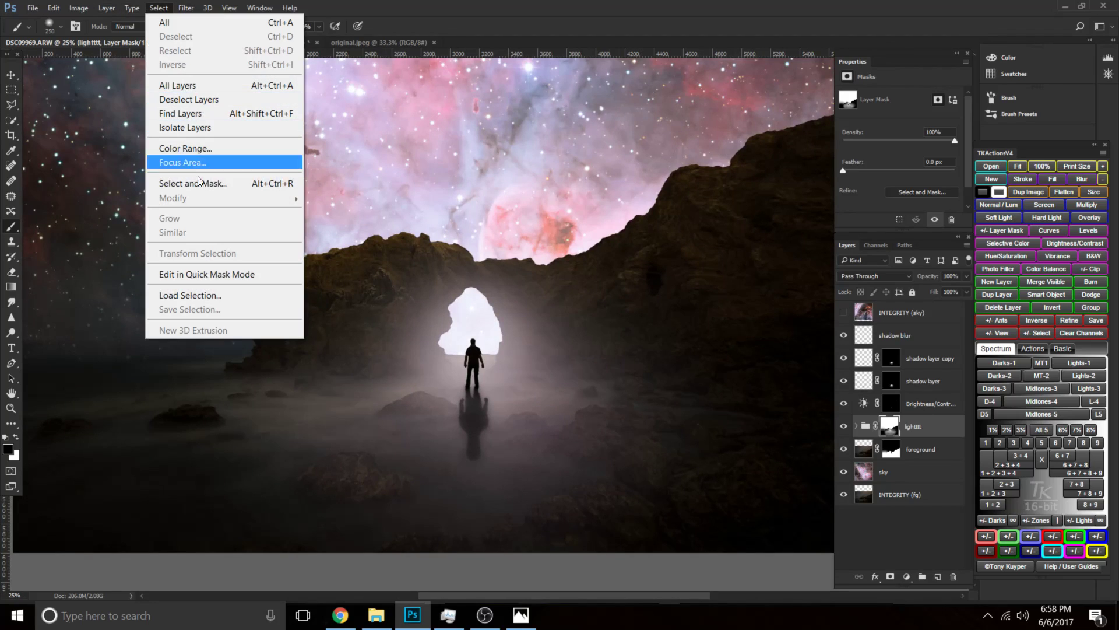
{"action": "left_click", "coordinate": [203, 294]}
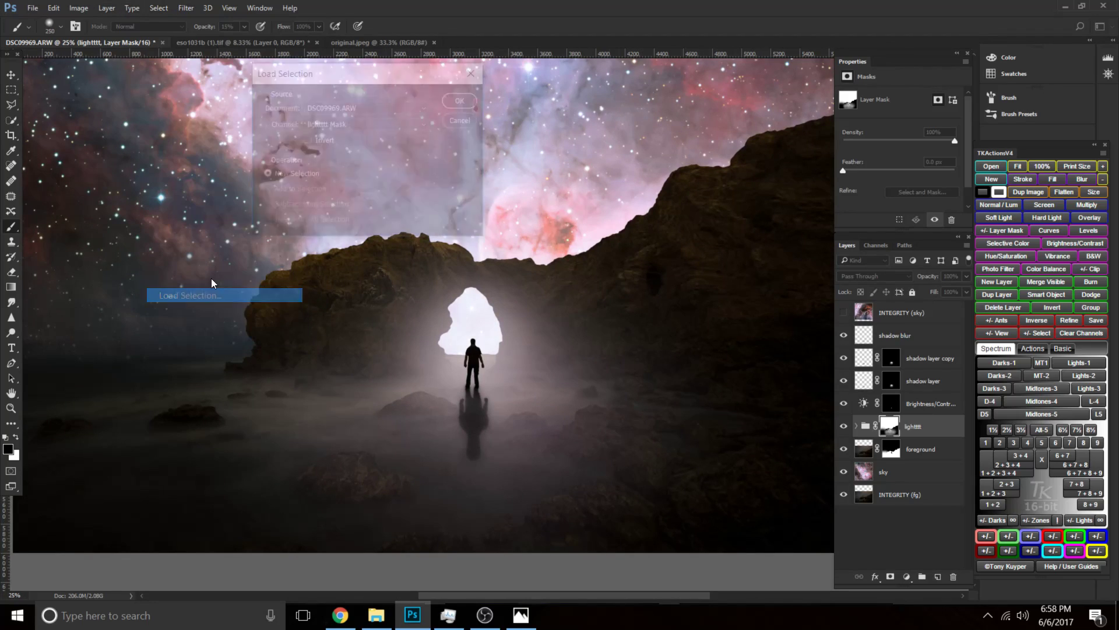
{"action": "left_click", "coordinate": [361, 124]}
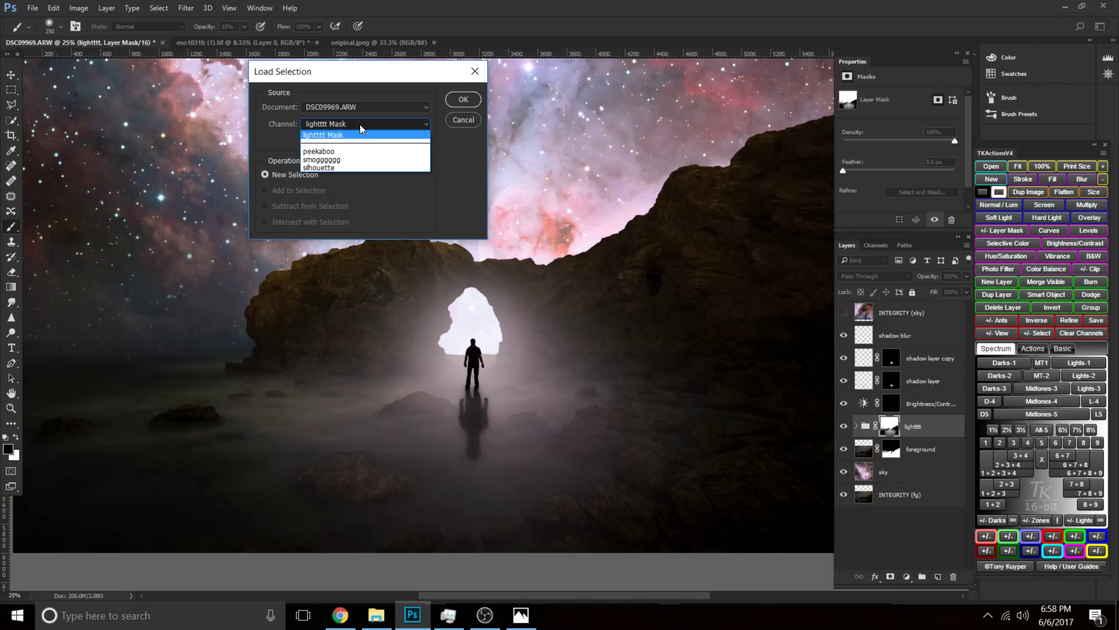
{"action": "left_click", "coordinate": [332, 151]}
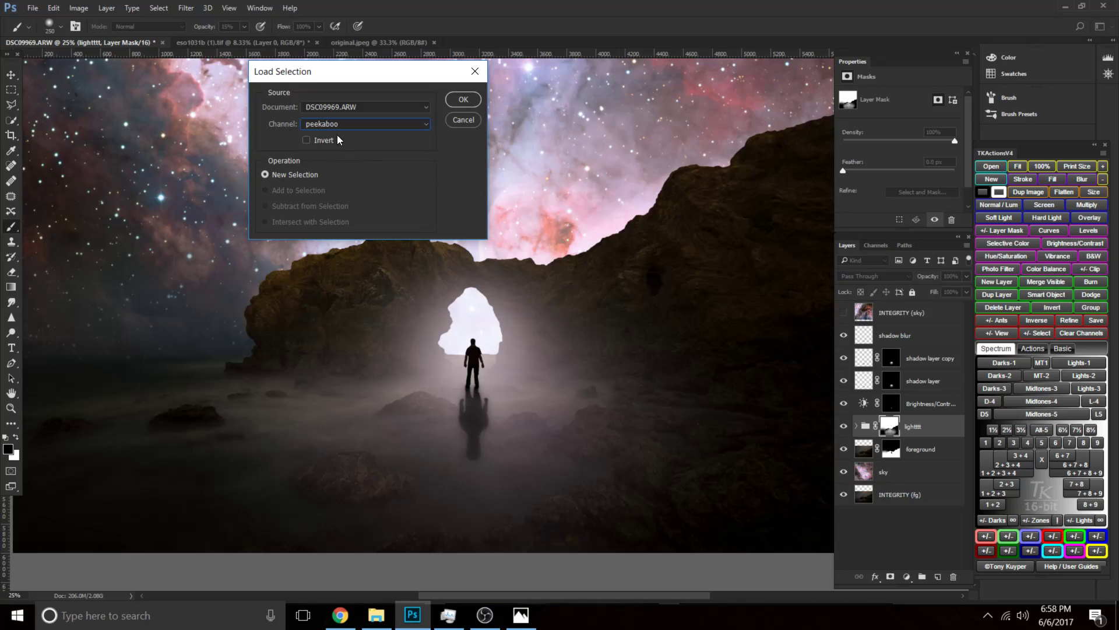
{"action": "left_click", "coordinate": [457, 101]}
Soften the light inside the arch opening by painting black on the mask with a 400-pixel brush at 15% opacity, and deselect.
{"action": "key", "text": "bracketright"}
{"action": "key", "text": "bracketright"}
{"action": "key", "text": "bracketright"}
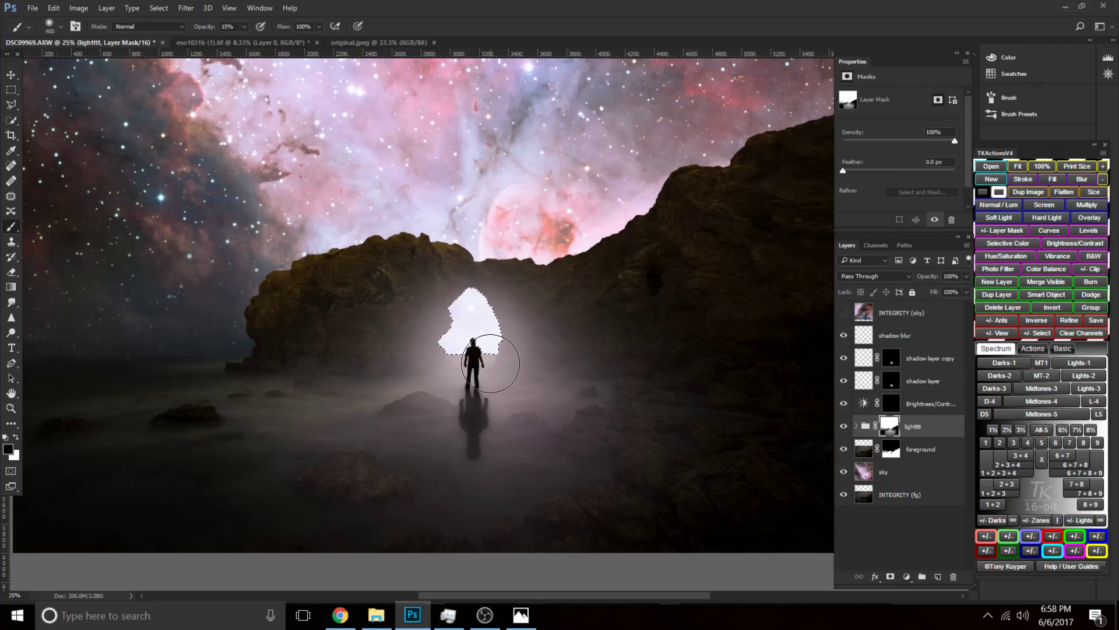
{"action": "key", "text": "bracketleft"}
{"action": "mouse_move", "coordinate": [458, 338]}
{"action": "left_mouse_down"}
{"action": "mouse_move", "coordinate": [490, 339]}
{"action": "mouse_move", "coordinate": [471, 310]}
{"action": "mouse_move", "coordinate": [457, 317]}
{"action": "mouse_move", "coordinate": [468, 313]}
{"action": "mouse_move", "coordinate": [485, 460]}
{"action": "mouse_move", "coordinate": [497, 322]}
{"action": "mouse_move", "coordinate": [475, 317]}
{"action": "left_mouse_up"}
{"action": "key", "text": "ctrl+0"}
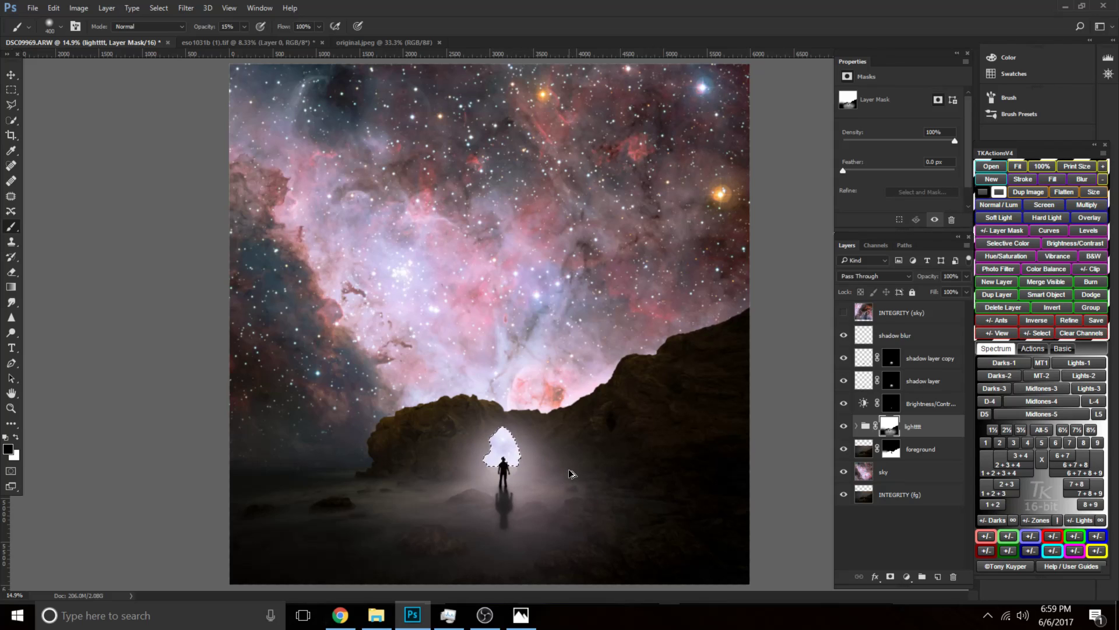
{"action": "key", "text": "ctrl+d"}
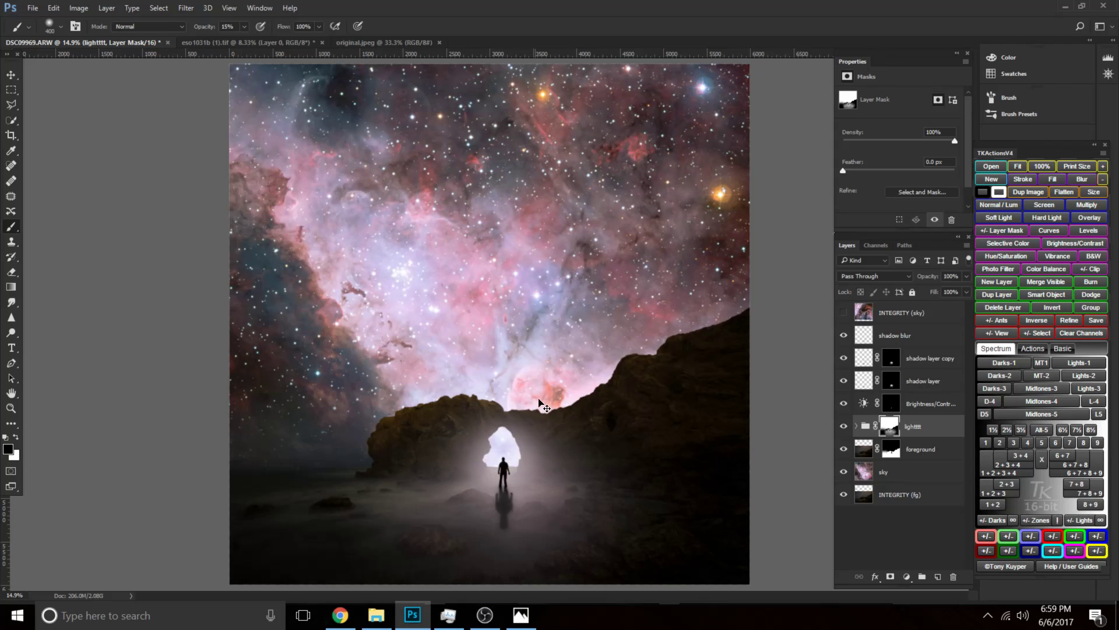
{"action": "key", "text": "ctrl+plus"}
{"action": "key", "text": "ctrl+minus"}
Merge all layers from foreground up to shadow blur into a single layer and check it by toggling its visibility.
{"action": "left_click", "coordinate": [903, 472]}
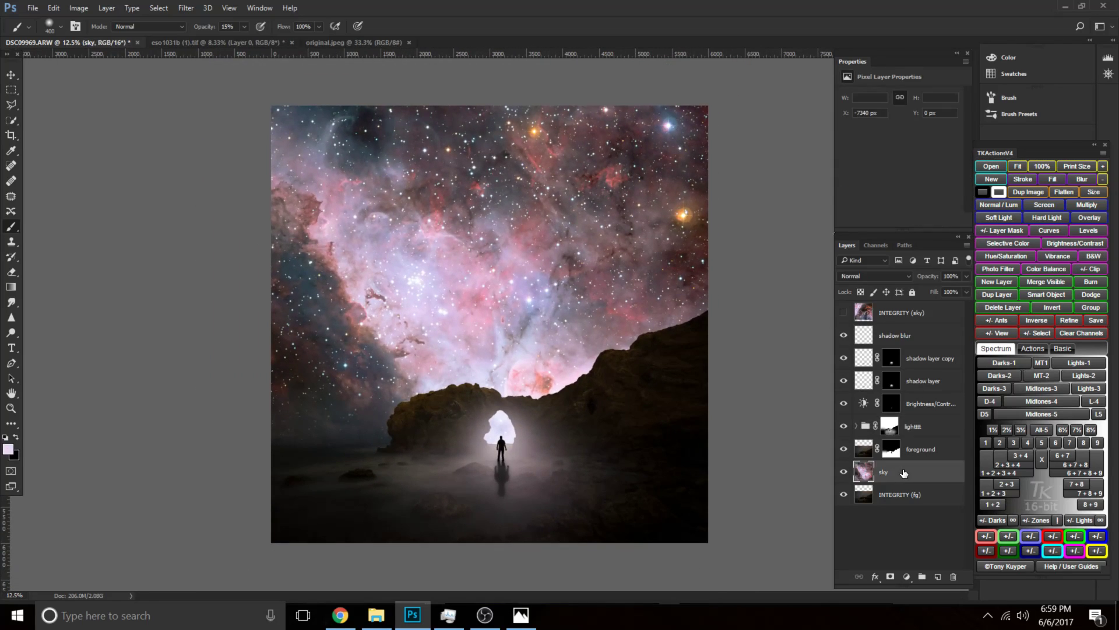
{"action": "left_click", "coordinate": [933, 449]}
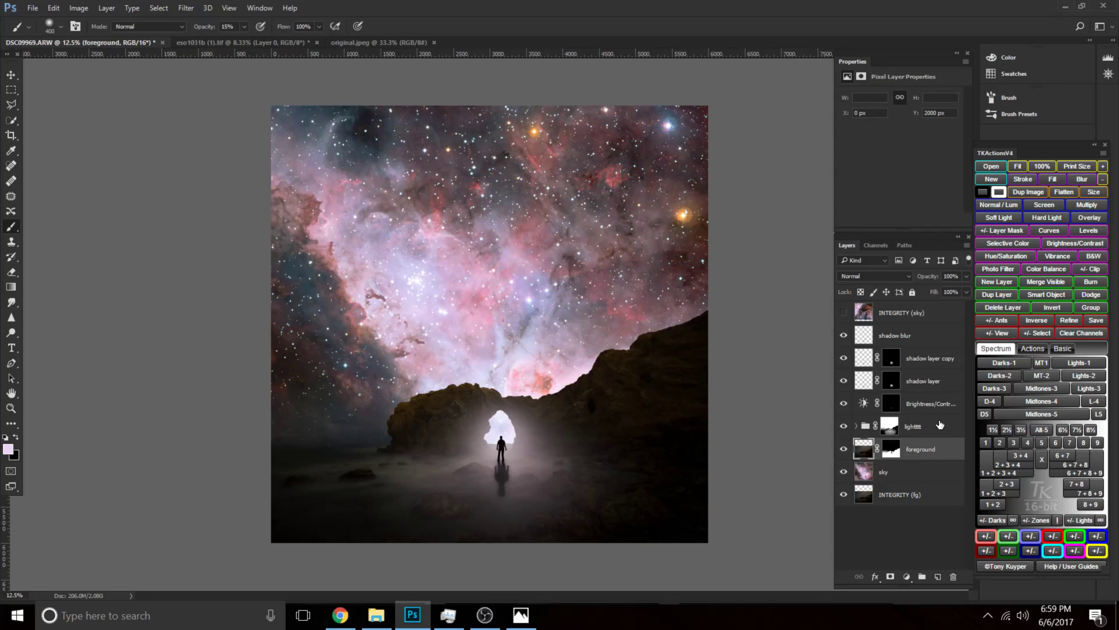
{"action": "left_click", "coordinate": [917, 334]}
{"action": "left_click", "coordinate": [923, 451]}
{"action": "left_click", "coordinate": [898, 333], "text": "shift"}
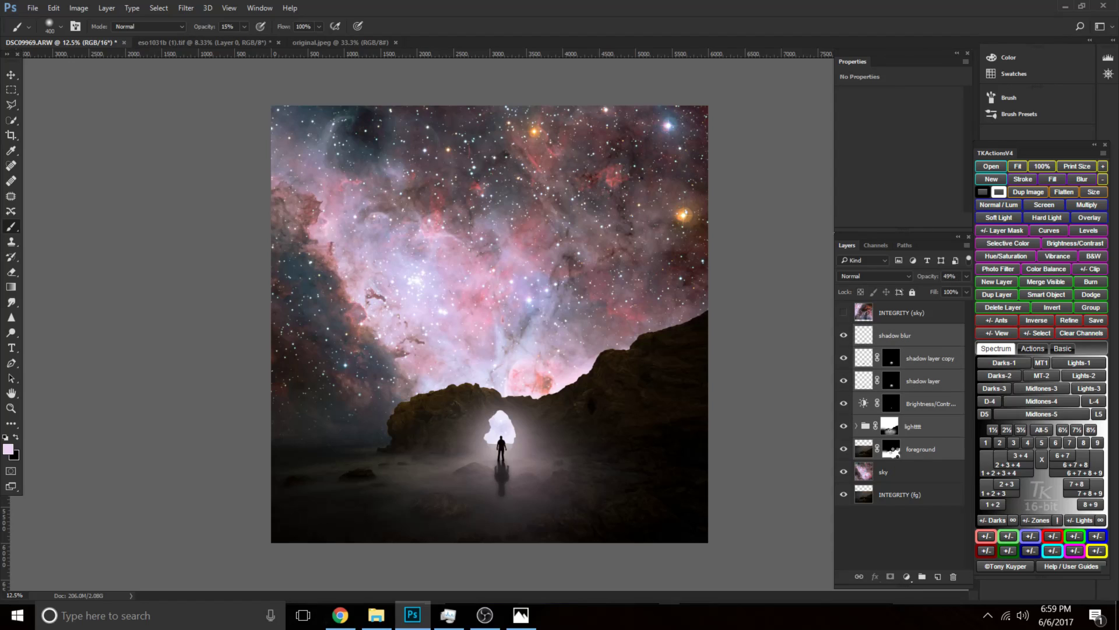
{"action": "key", "text": "ctrl+e"}
{"action": "left_click", "coordinate": [843, 336]}
{"action": "left_click", "coordinate": [843, 335]}
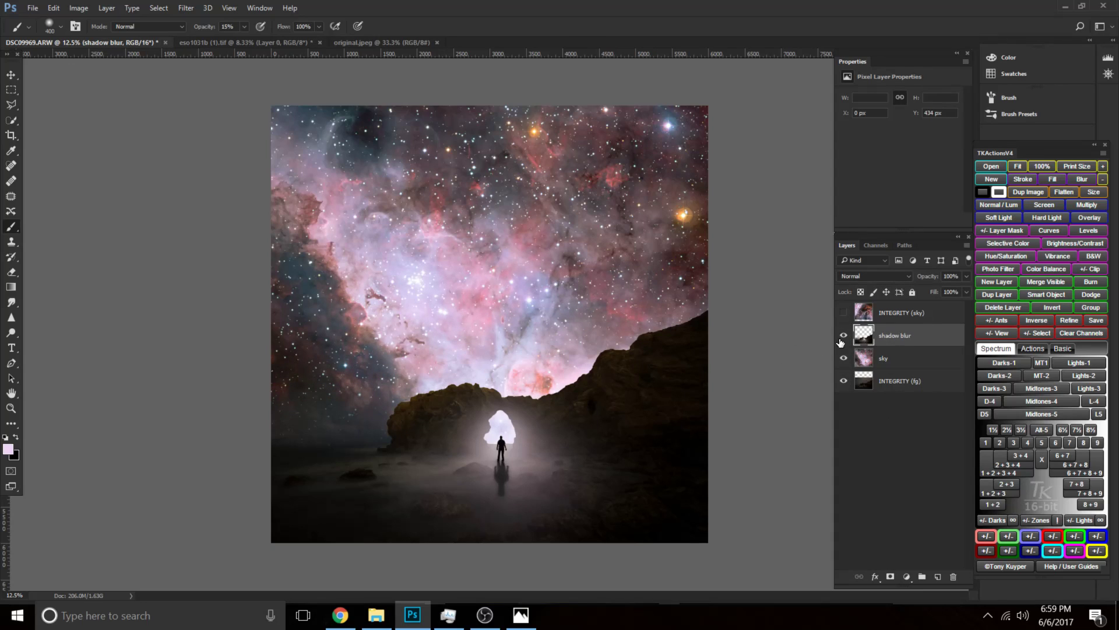
{"action": "key", "text": "ctrl+z"}
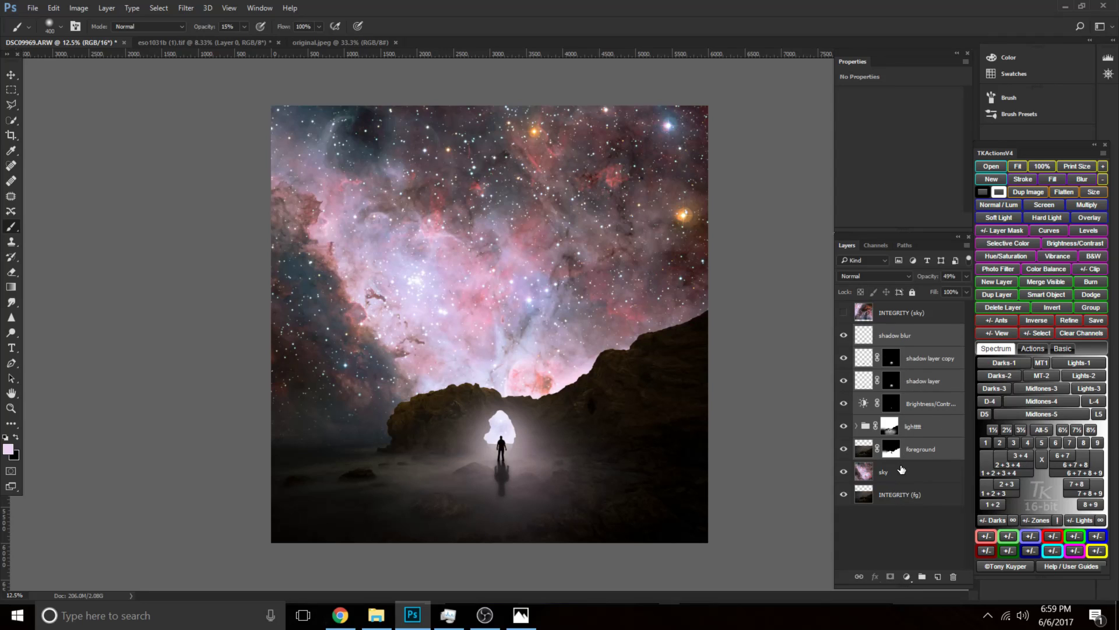
{"action": "left_click", "coordinate": [841, 336]}
{"action": "left_click", "coordinate": [841, 335]}
Duplicate the sky layer and enlarge the brush to 1000 pixels.
{"action": "left_click", "coordinate": [884, 356]}
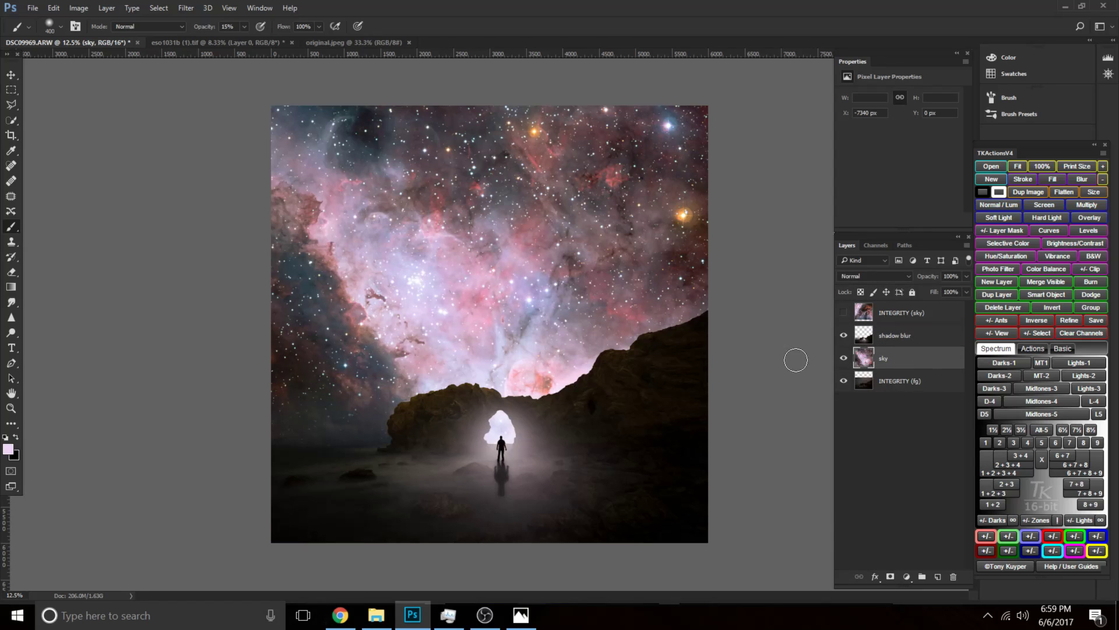
{"action": "mouse_move", "coordinate": [502, 347]}
{"action": "left_mouse_down"}
{"action": "mouse_move", "coordinate": [511, 368]}
{"action": "mouse_move", "coordinate": [466, 367]}
{"action": "mouse_move", "coordinate": [503, 386]}
{"action": "left_mouse_up"}
{"action": "key", "text": "bracketright"}
{"action": "key", "text": "bracketright"}
{"action": "key", "text": "bracketright"}
{"action": "key", "text": "bracketright"}
{"action": "key", "text": "bracketright"}
{"action": "key", "text": "bracketright"}
{"action": "key", "text": "ctrl+j"}
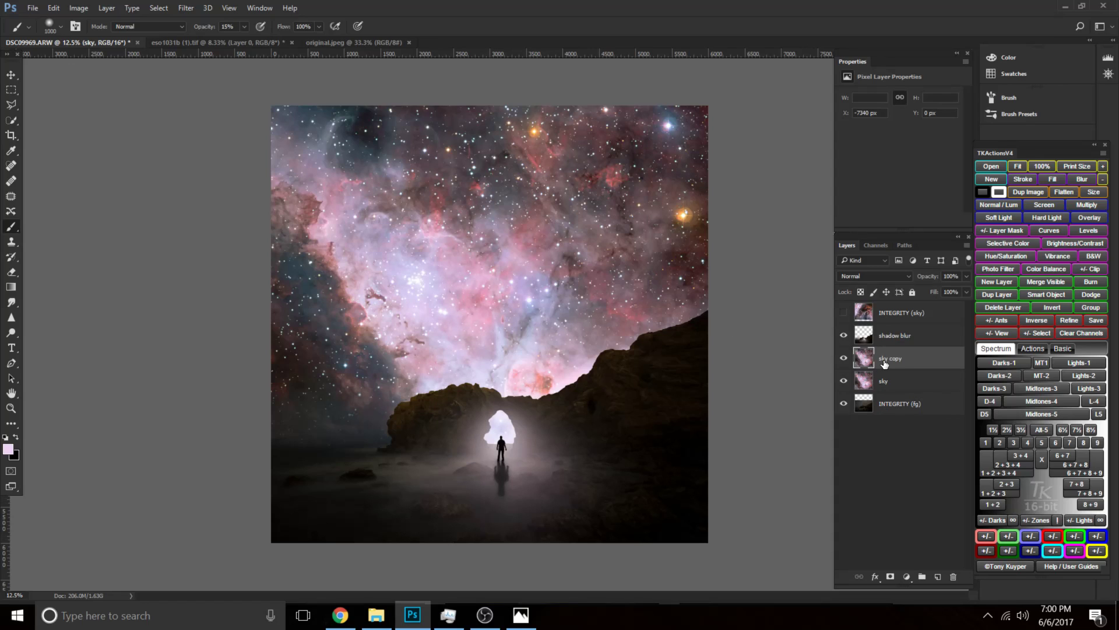
Apply the Camera Raw Filter to the original sky layer with exposure +0.15, contrast +33, highlights +2, whites +59 and clarity -19.
{"action": "left_click", "coordinate": [884, 382]}
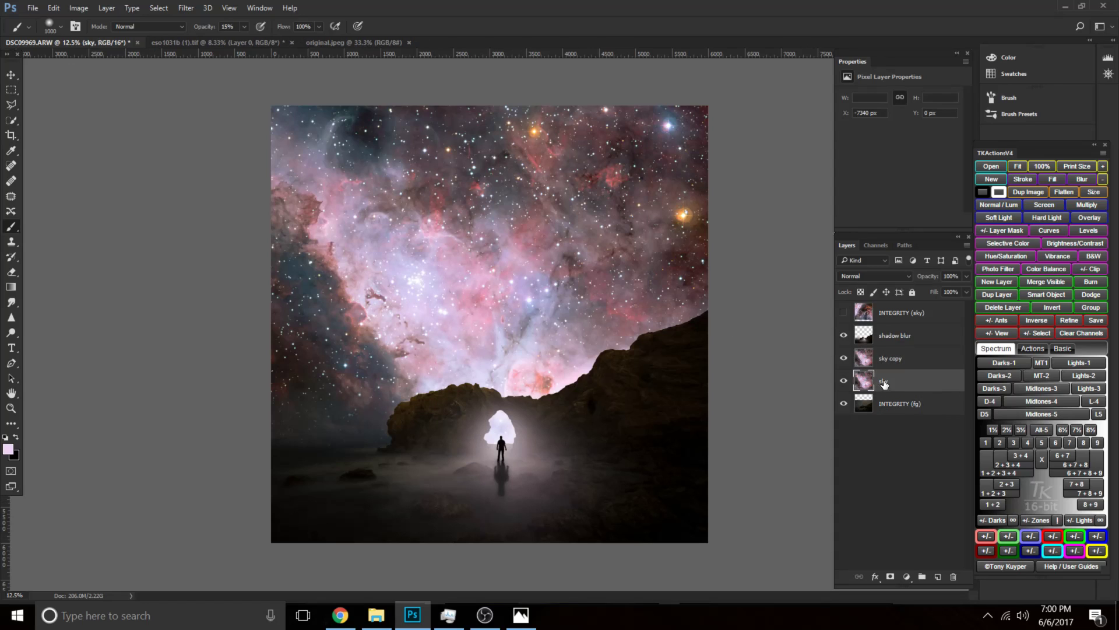
{"action": "left_click", "coordinate": [186, 8]}
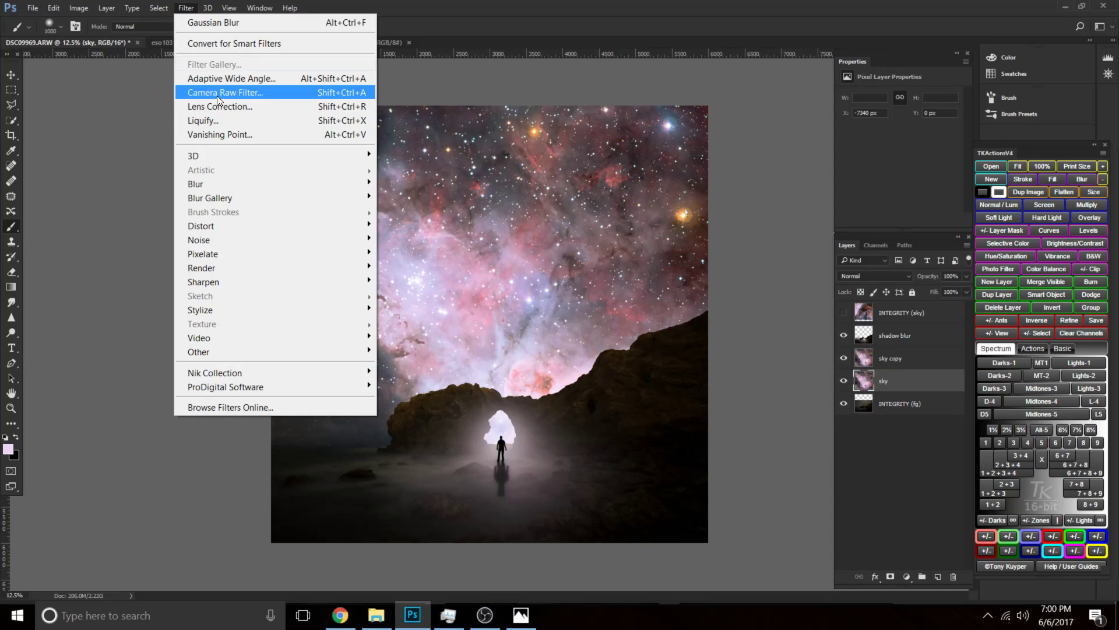
{"action": "left_click", "coordinate": [180, 9]}
{"action": "left_click", "coordinate": [186, 9]}
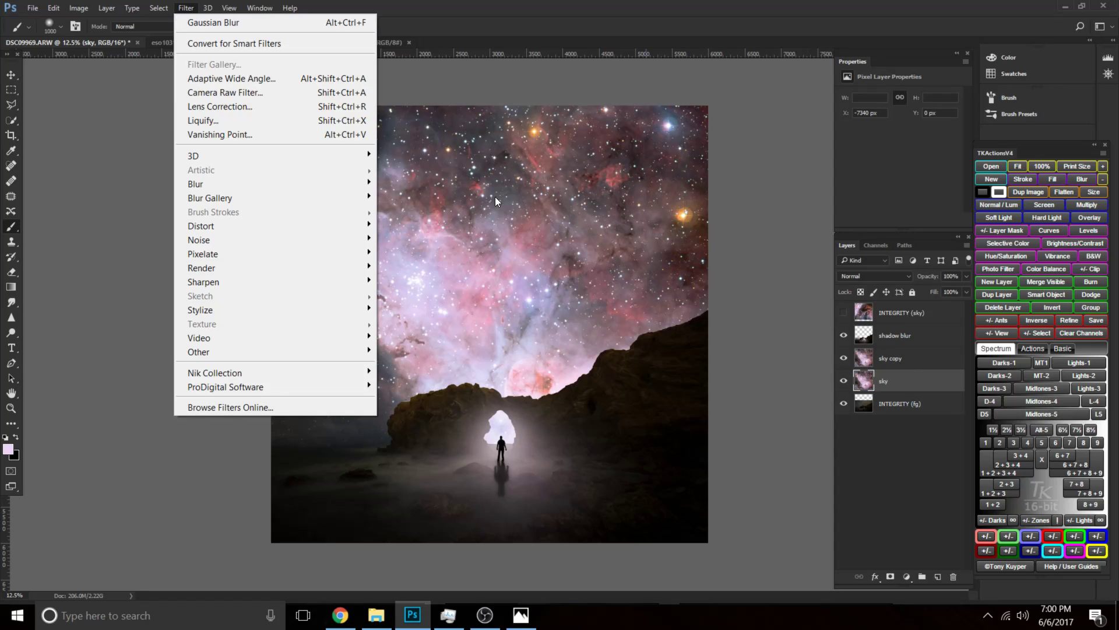
{"action": "left_click", "coordinate": [285, 95]}
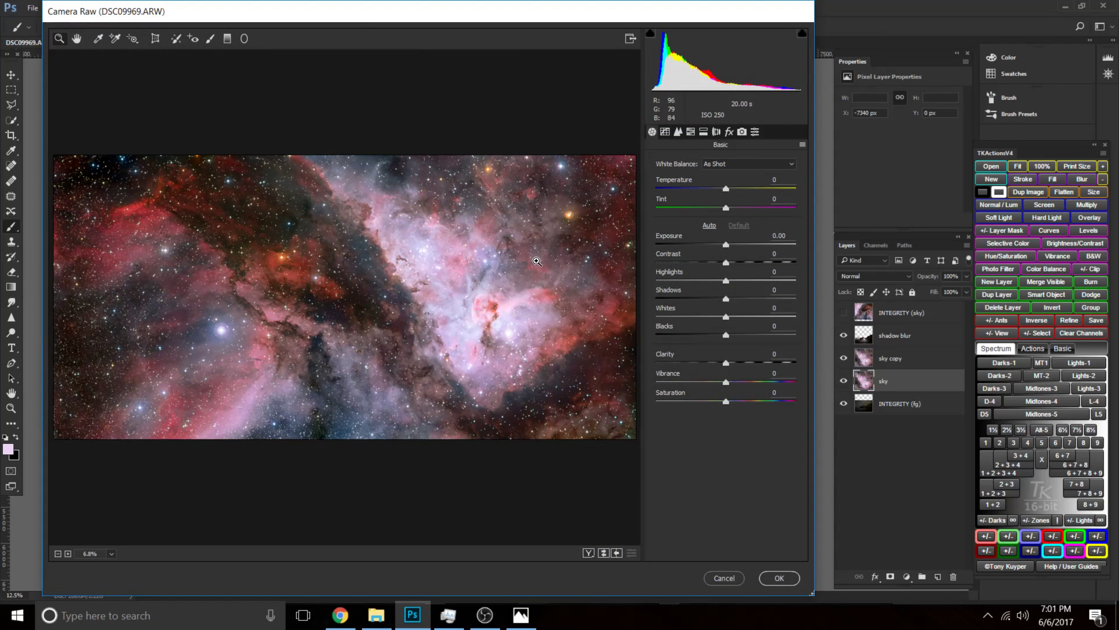
{"action": "left_click_drag", "start_coordinate": [446, 13], "coordinate": [402, 30]}
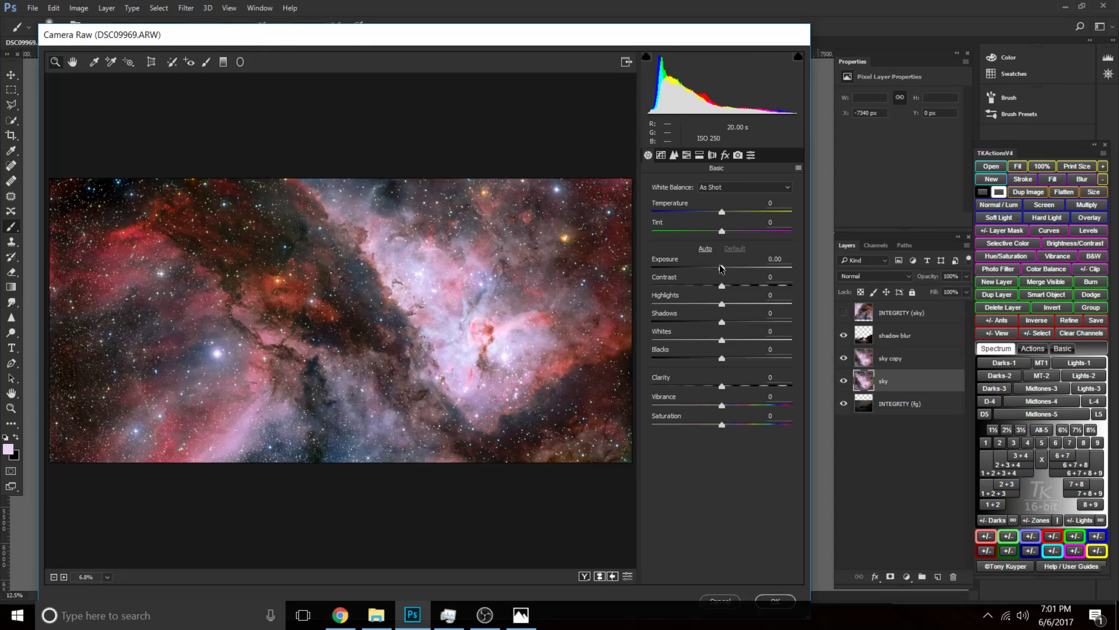
{"action": "left_click_drag", "start_coordinate": [721, 340], "coordinate": [762, 343]}
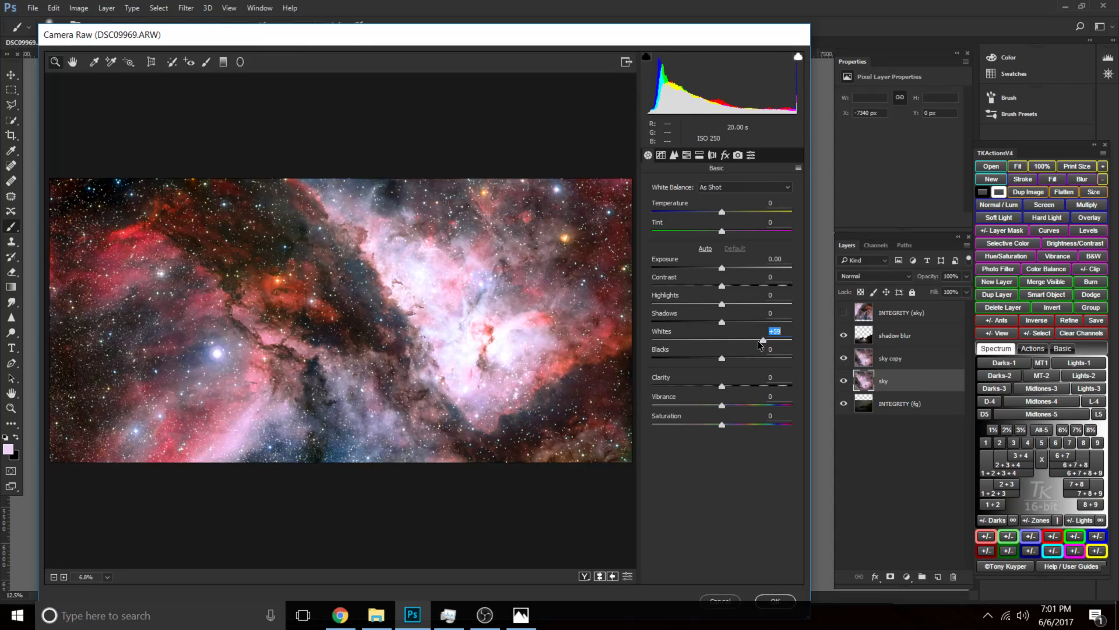
{"action": "left_click_drag", "start_coordinate": [722, 303], "coordinate": [725, 310]}
{"action": "left_click", "coordinate": [725, 268]}
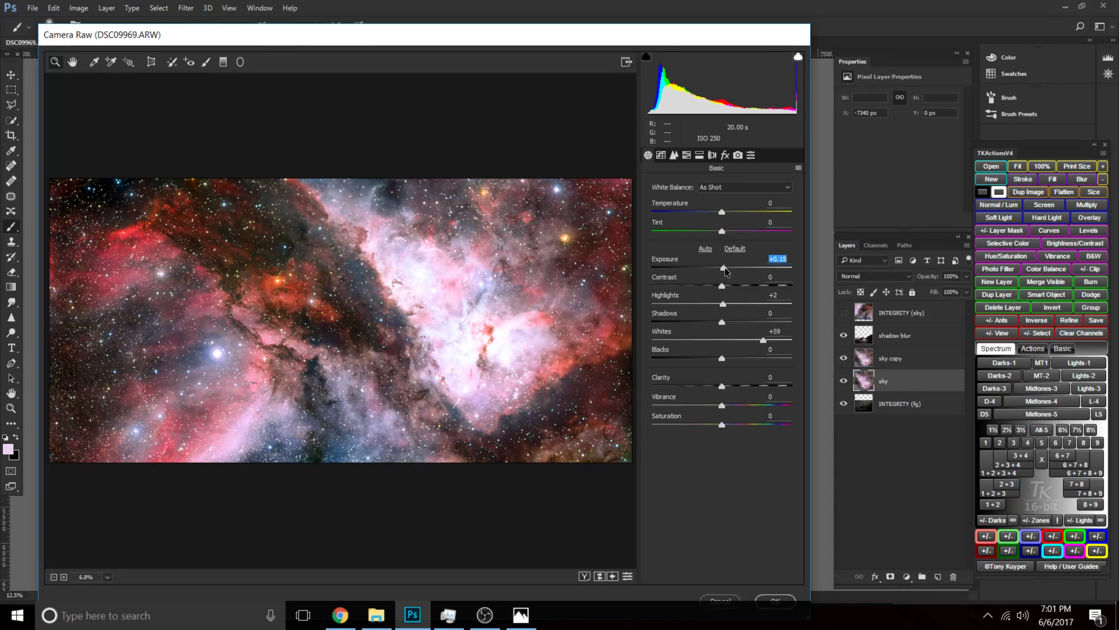
{"action": "left_click_drag", "start_coordinate": [722, 286], "coordinate": [745, 289]}
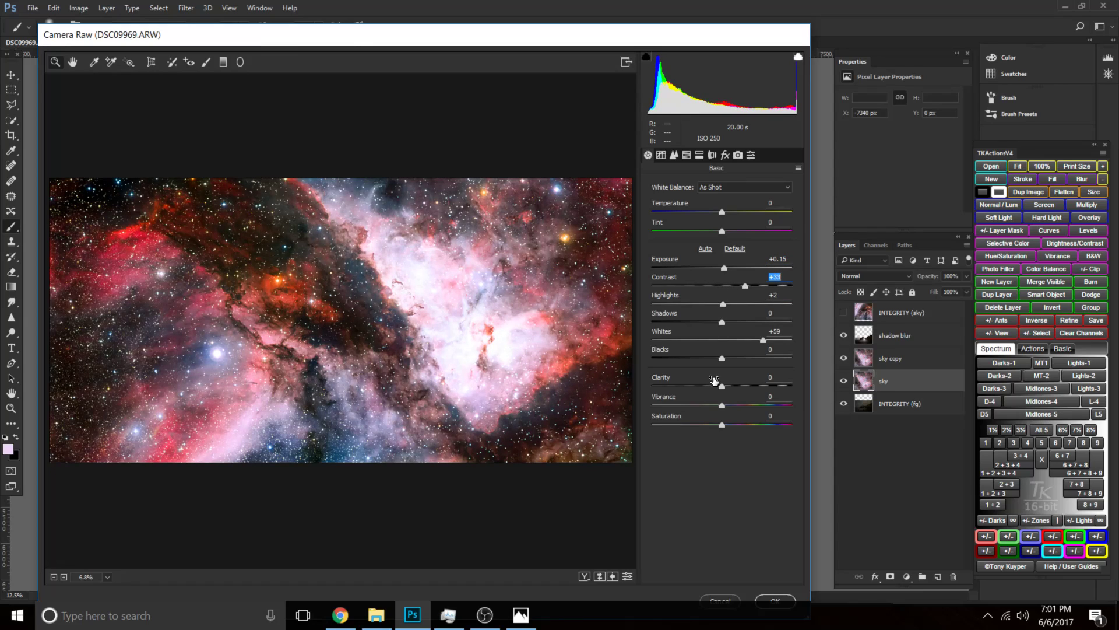
{"action": "left_click_drag", "start_coordinate": [721, 385], "coordinate": [709, 384]}
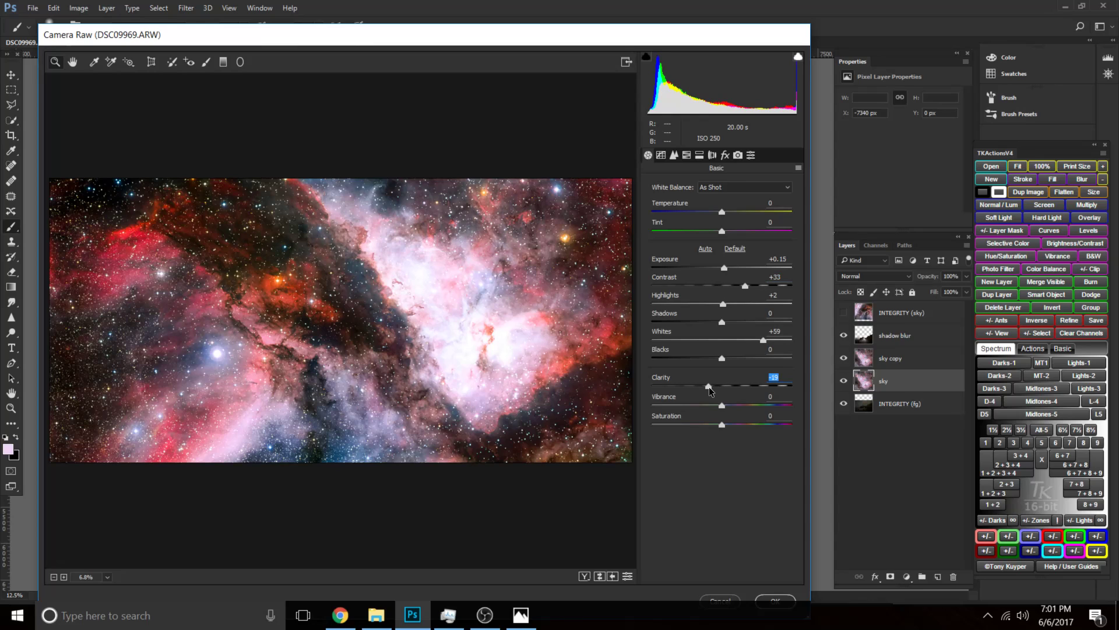
{"action": "left_click", "coordinate": [774, 602]}
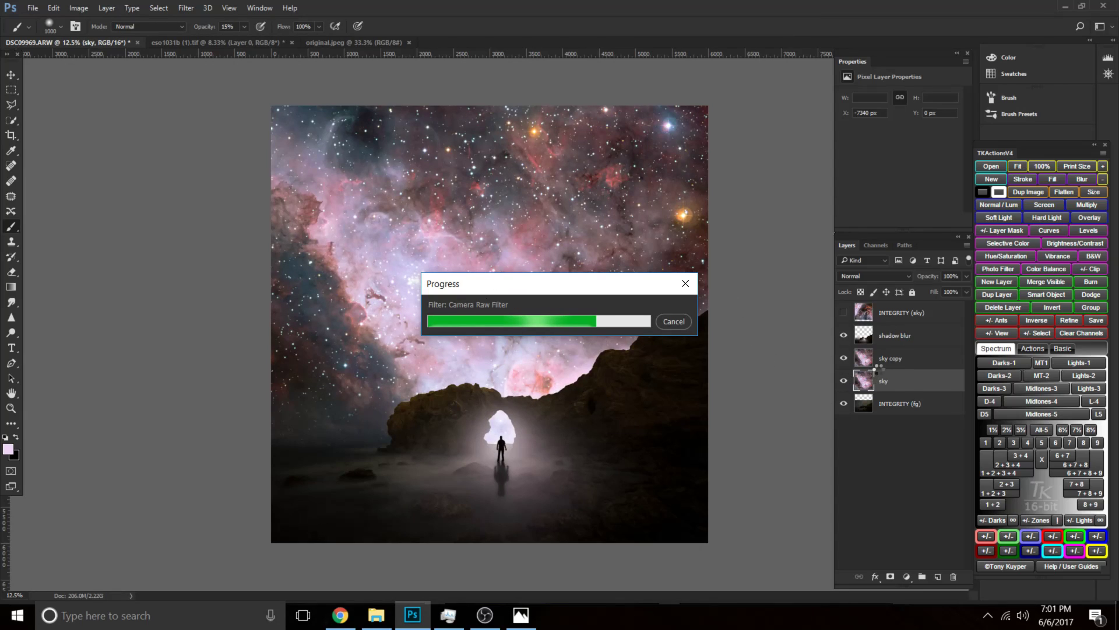
Hide the sky copy layer, compare the brightened sky layer on and off, and add a black layer mask to it.
{"action": "left_click", "coordinate": [844, 358]}
{"action": "left_click", "coordinate": [844, 381]}
{"action": "left_click", "coordinate": [843, 382]}
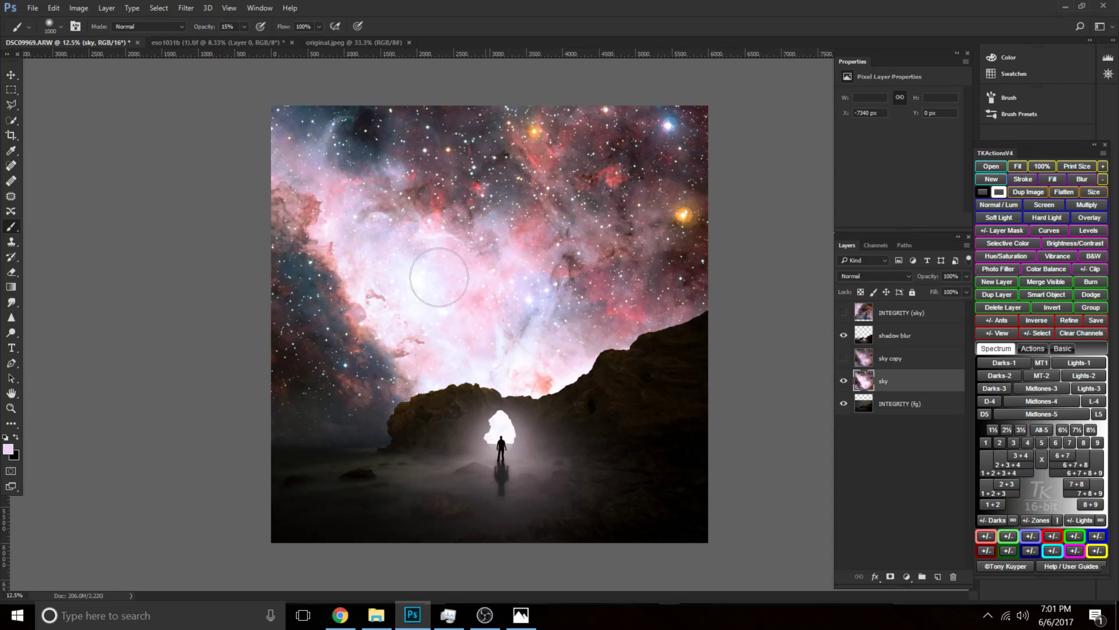
{"action": "left_click", "coordinate": [887, 576]}
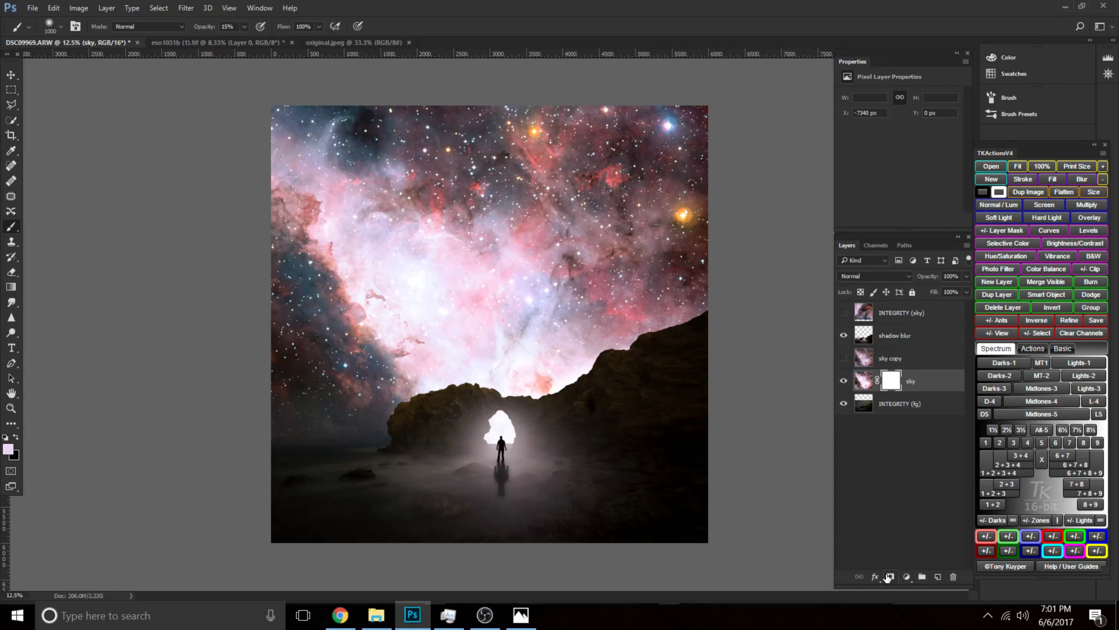
{"action": "key", "text": "ctrl+z"}
{"action": "left_click", "coordinate": [891, 577], "text": "alt"}
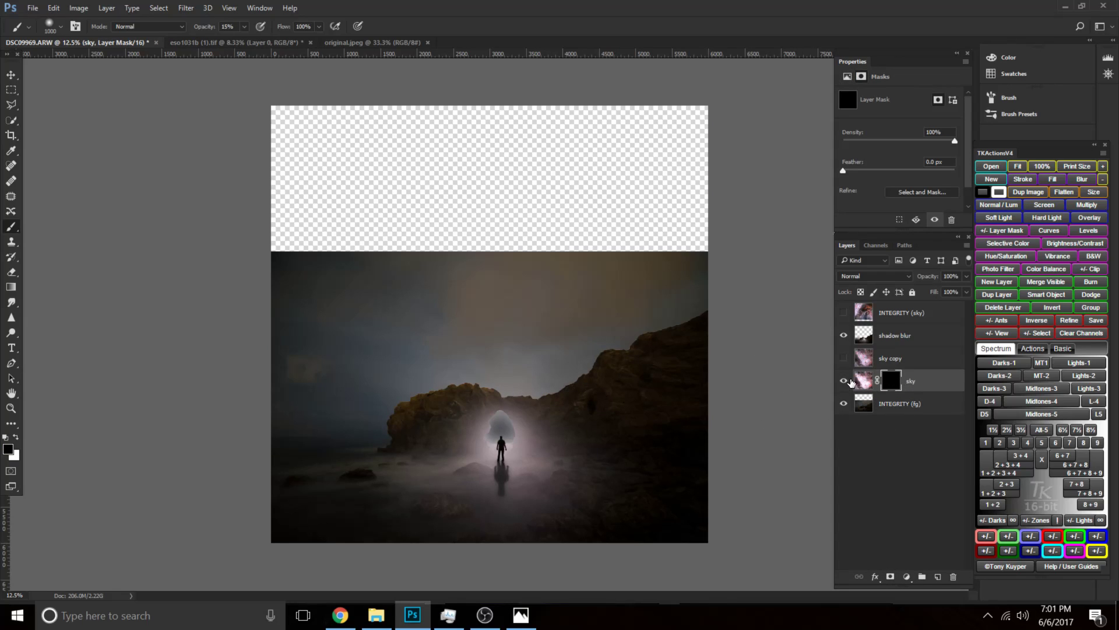
Make the sky copy layer visible again and return to the masked sky layer.
{"action": "left_click", "coordinate": [850, 359]}
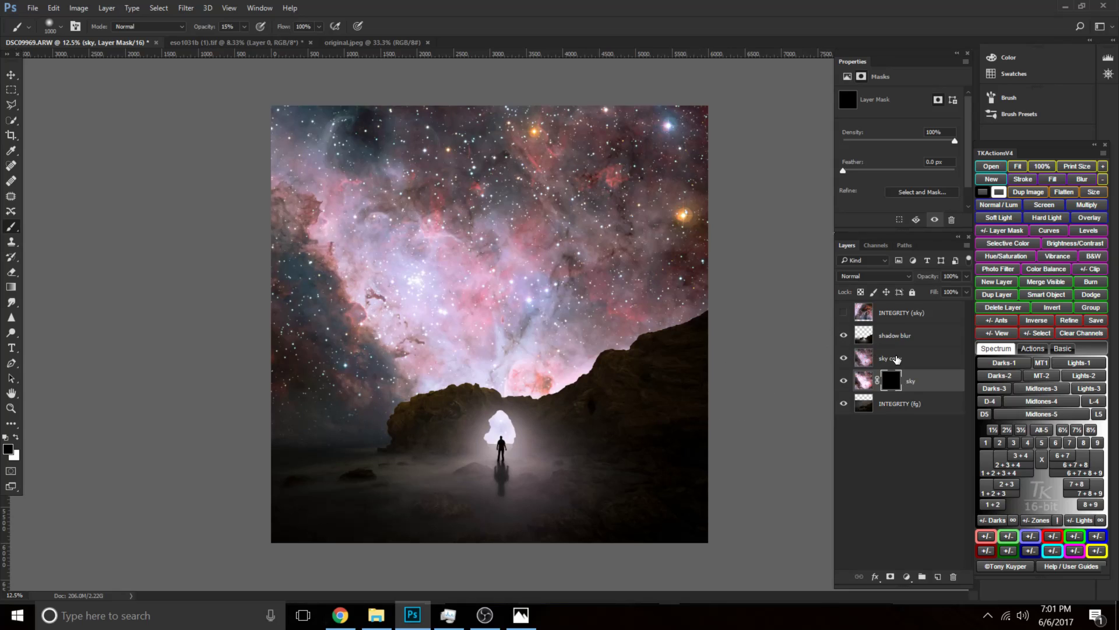
{"action": "left_click", "coordinate": [893, 357]}
{"action": "left_click", "coordinate": [907, 385]}
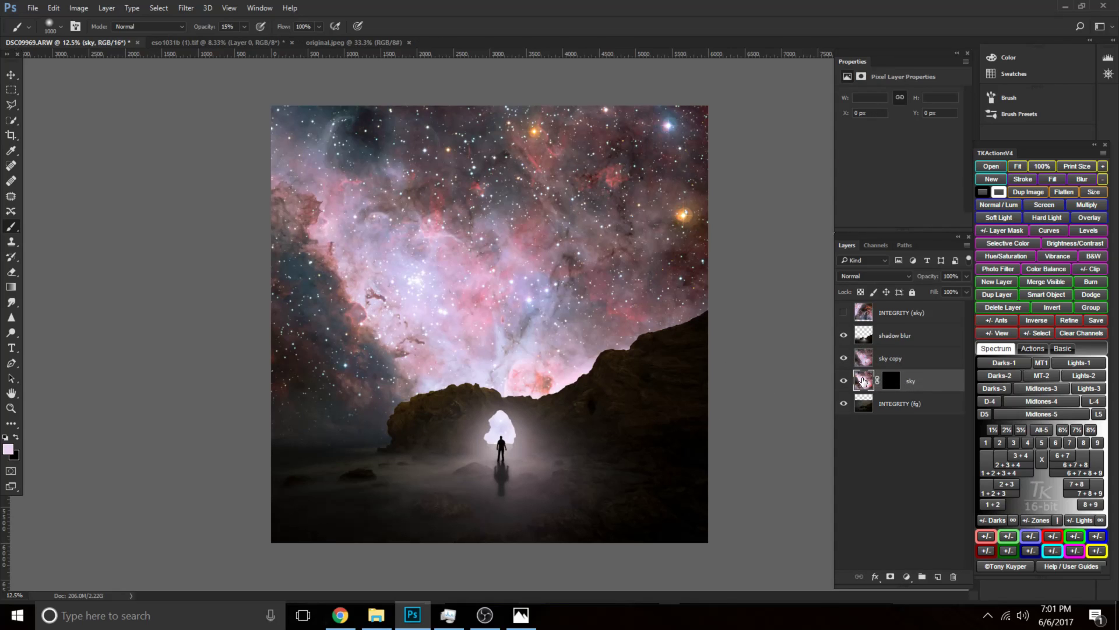
Paint white on the sky layer's mask above the arch with a 2400-pixel brush at 35% opacity.
{"action": "left_click", "coordinate": [891, 383]}
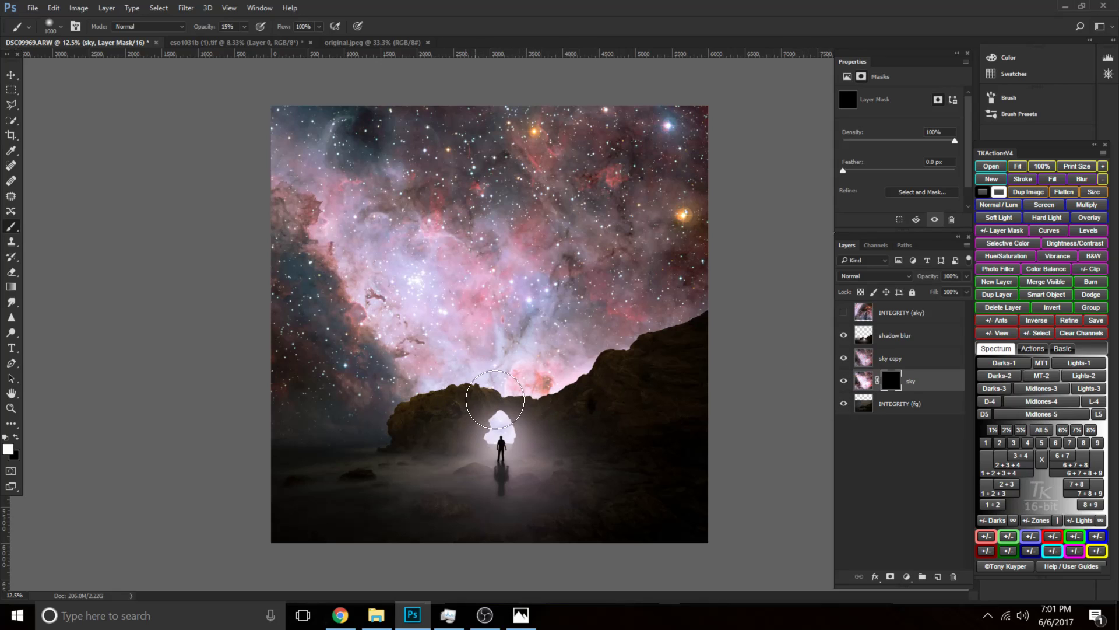
{"action": "key", "text": "bracketright"}
{"action": "key", "text": "bracketright"}
{"action": "key", "text": "bracketright"}
{"action": "key", "text": "bracketright"}
{"action": "key", "text": "bracketright"}
{"action": "key", "text": "bracketright"}
{"action": "key", "text": "bracketright"}
{"action": "key", "text": "bracketright"}
{"action": "key", "text": "bracketright"}
{"action": "key", "text": "bracketright"}
{"action": "key", "text": "bracketright"}
{"action": "key", "text": "bracketright"}
{"action": "key", "text": "bracketright"}
{"action": "key", "text": "bracketright"}
{"action": "key", "text": "3"}
{"action": "key", "text": "5"}
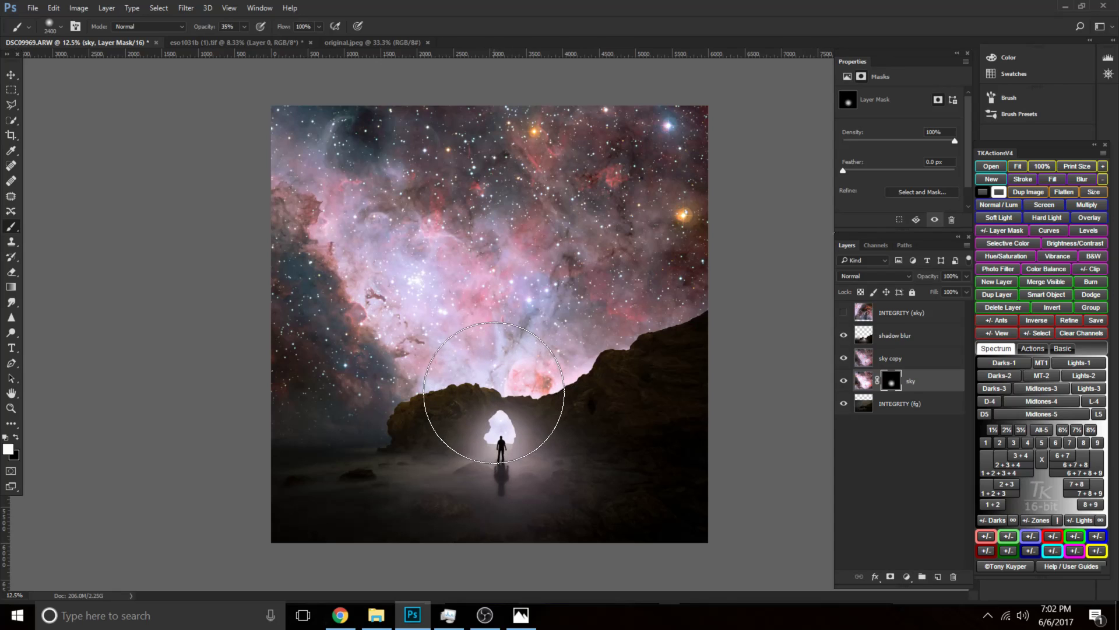
{"action": "left_click", "coordinate": [497, 376]}
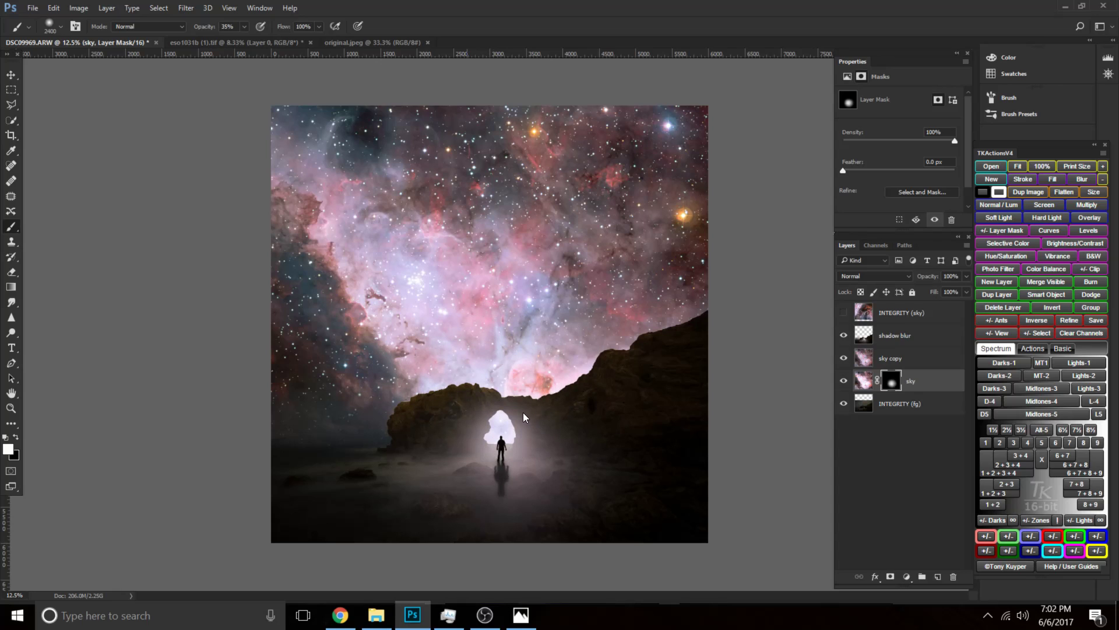
Toggle the sky layer's visibility and try moving it above the sky copy layer.
{"action": "left_click", "coordinate": [843, 380]}
{"action": "left_click", "coordinate": [844, 382]}
{"action": "left_click_drag", "start_coordinate": [940, 386], "coordinate": [930, 357]}
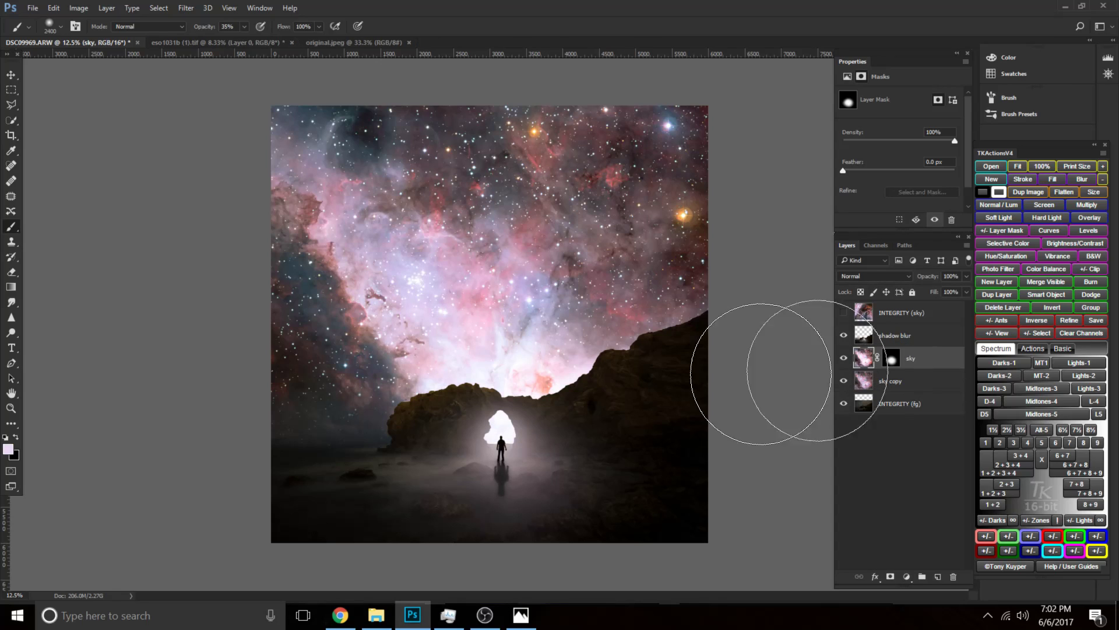
{"action": "key", "text": "ctrl+z"}
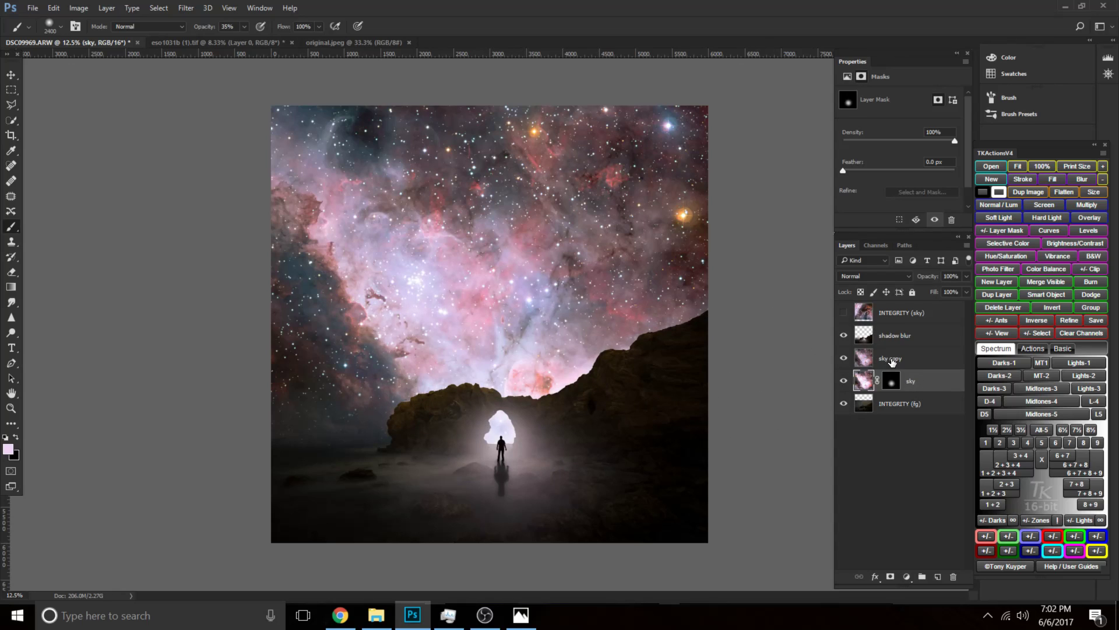
Show the INTEGRITY (sky) layer and arrange the stack so sky lies above sky copy, with INTEGRITY (sky) beneath both.
{"action": "left_click", "coordinate": [848, 313]}
{"action": "left_click_drag", "start_coordinate": [886, 313], "coordinate": [908, 395]}
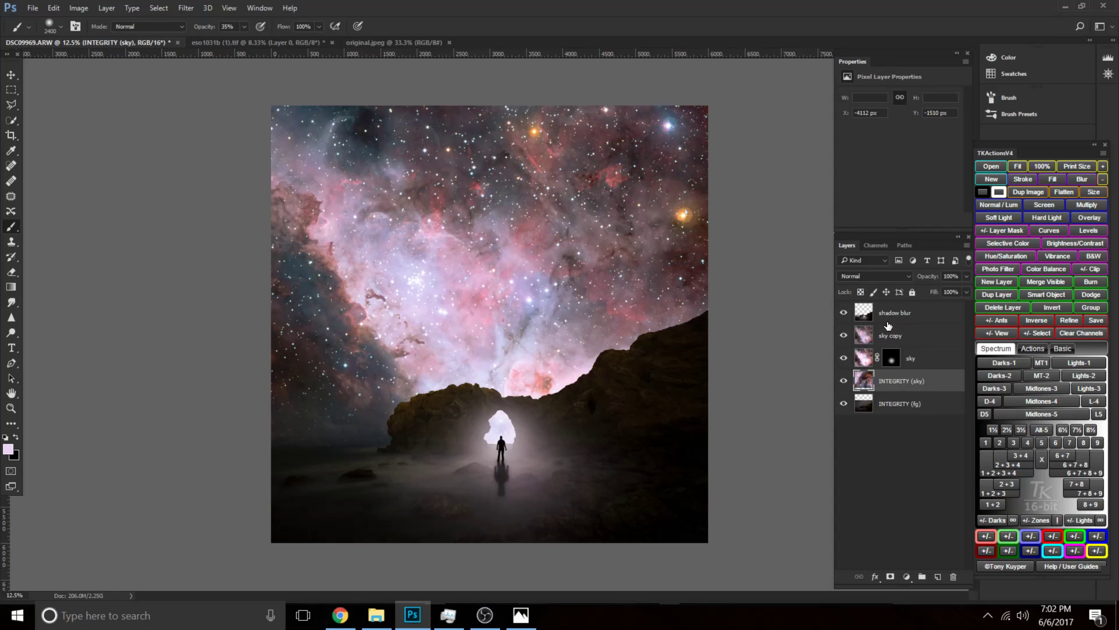
{"action": "left_click_drag", "start_coordinate": [886, 346], "coordinate": [912, 366]}
{"action": "left_click", "coordinate": [920, 335]}
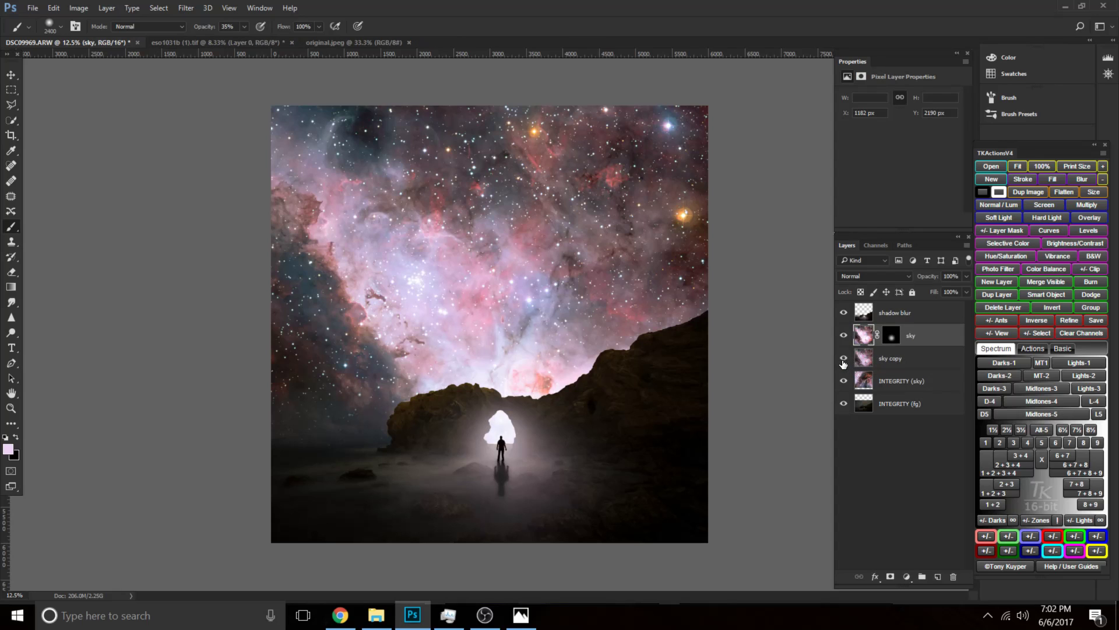
Toggle the sky copy layer's visibility to check it and rename the layer as base.
{"action": "left_click", "coordinate": [844, 358]}
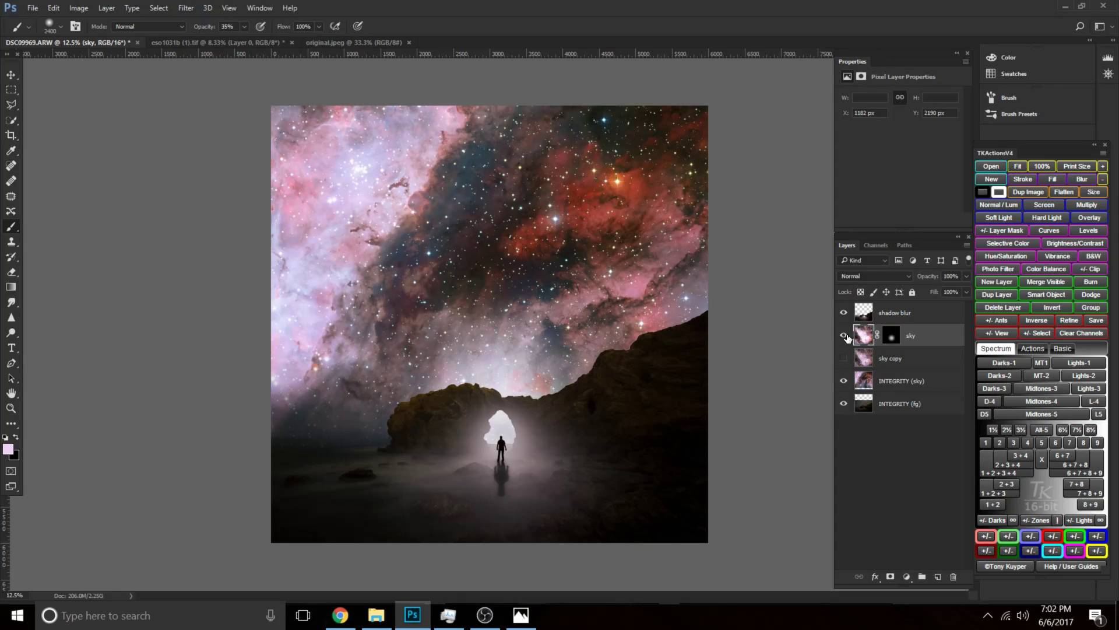
{"action": "left_click", "coordinate": [843, 358]}
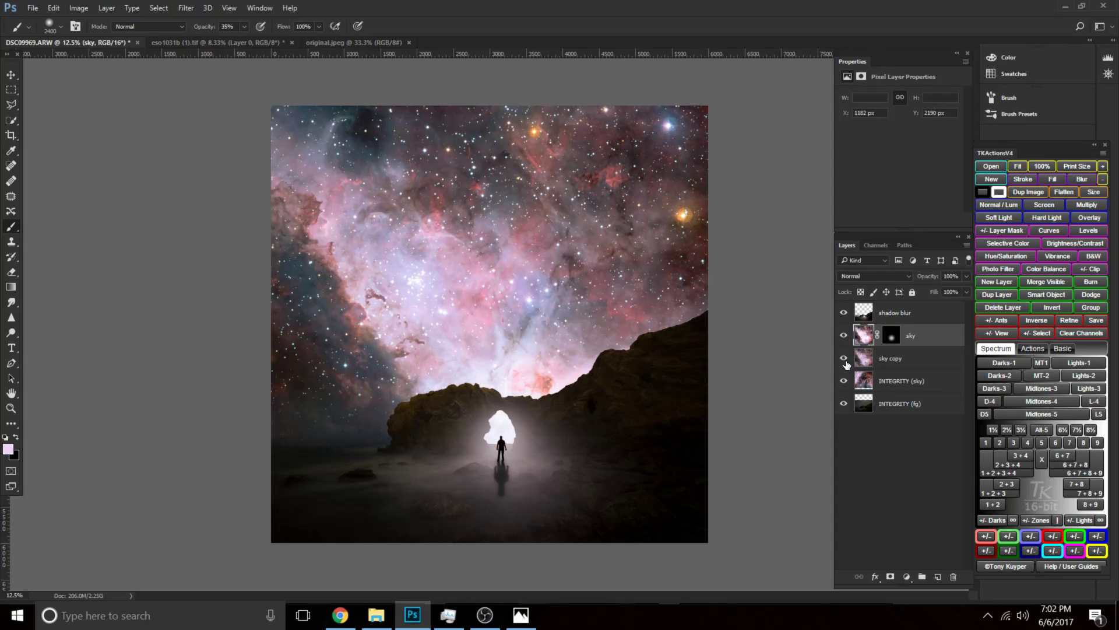
{"action": "double_click", "coordinate": [887, 360]}
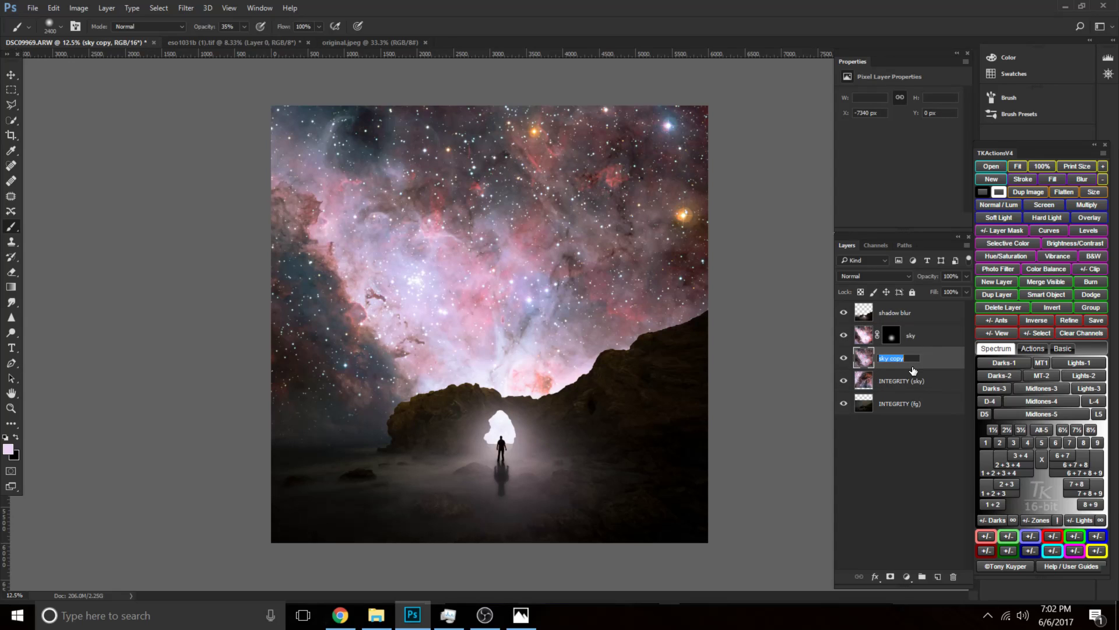
{"action": "type", "text": "base"}
{"action": "key", "text": "Return"}
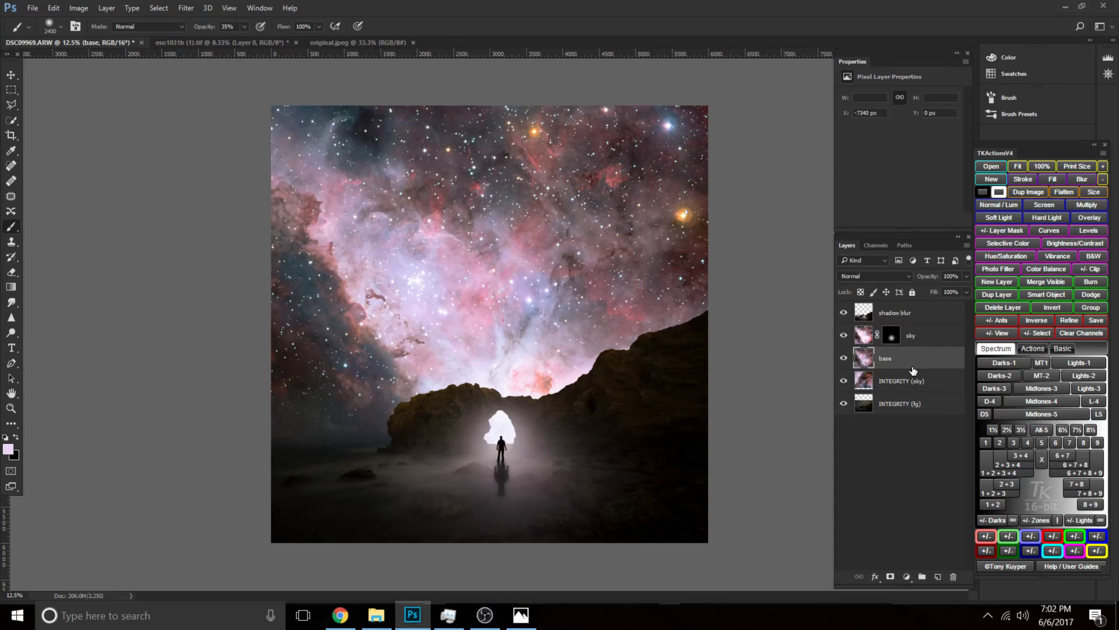
Hide the INTEGRITY (sky) and INTEGRITY (fg) layers, keep base visible, and duplicate the base layer.
{"action": "left_click", "coordinate": [843, 358]}
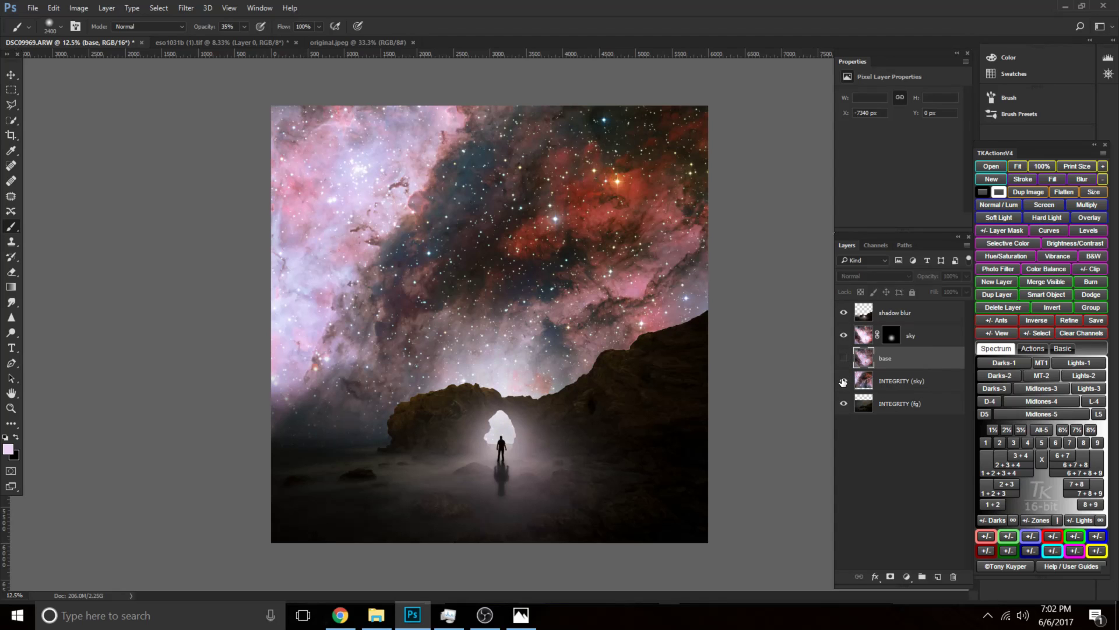
{"action": "left_click", "coordinate": [843, 381]}
{"action": "left_click", "coordinate": [845, 404]}
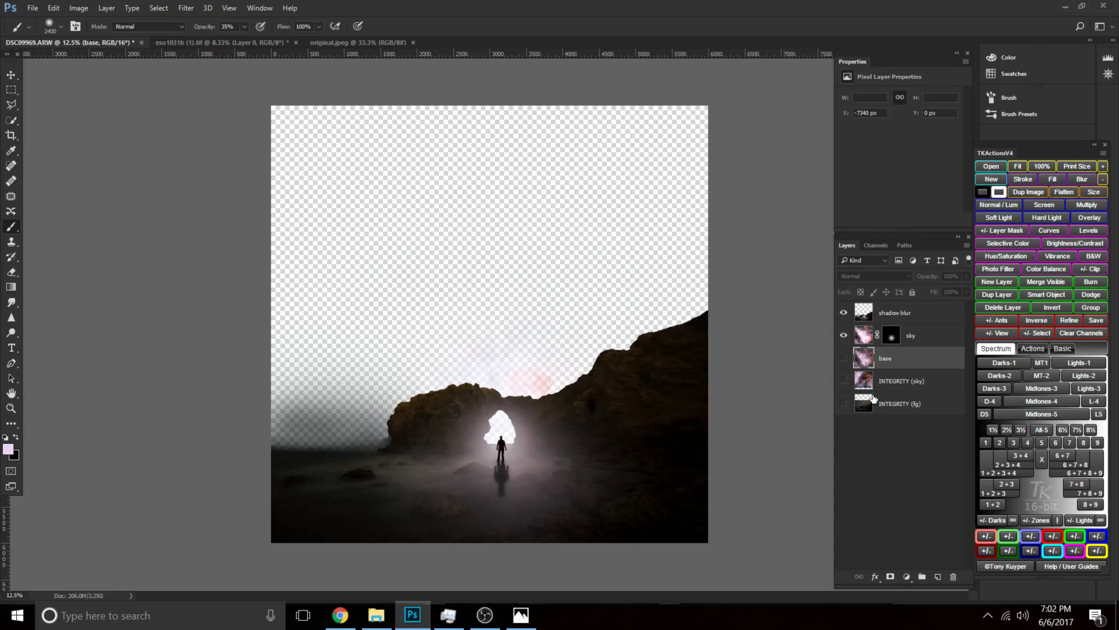
{"action": "left_click", "coordinate": [844, 358]}
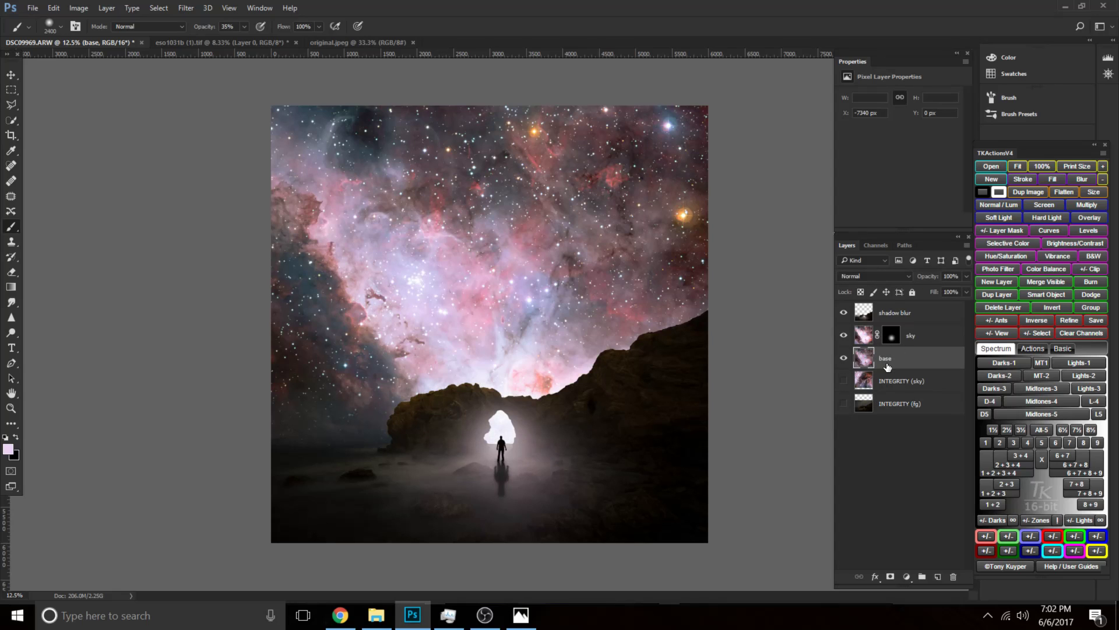
{"action": "key", "text": "ctrl+j"}
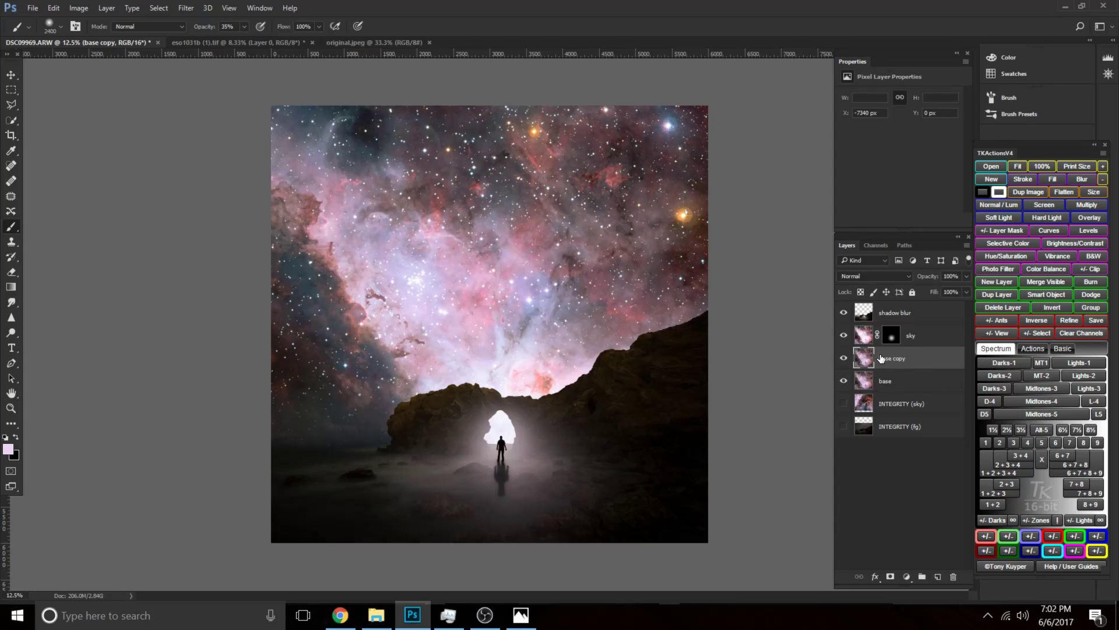
Paint white on the sky layer's mask over the horizon behind the arch at 20% brush opacity.
{"action": "left_click", "coordinate": [861, 336]}
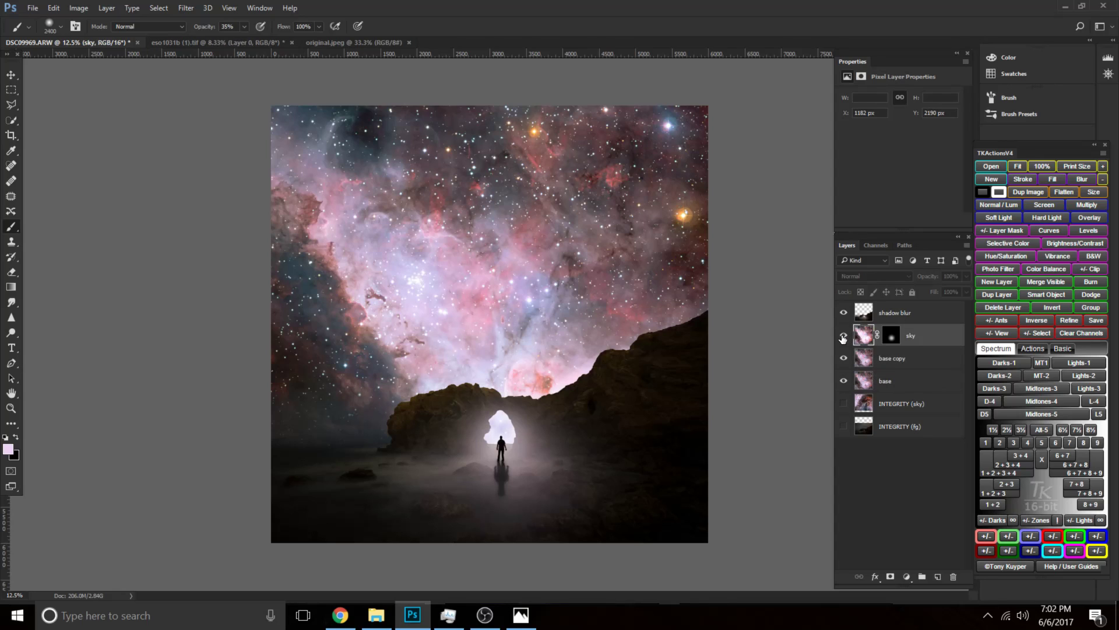
{"action": "left_click", "coordinate": [893, 336]}
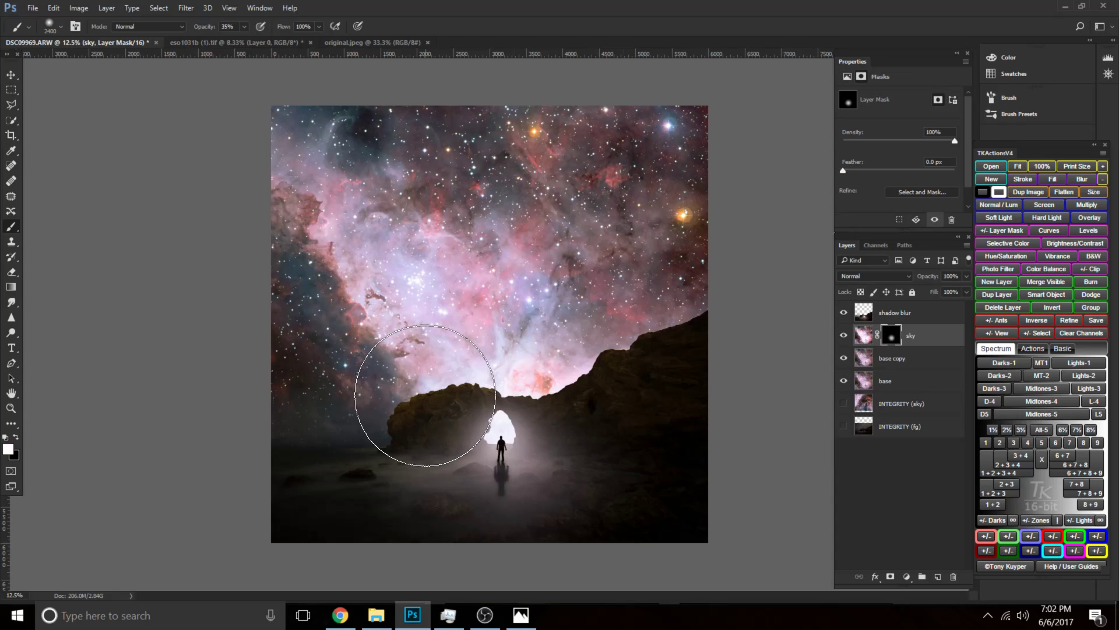
{"action": "key", "text": "2"}
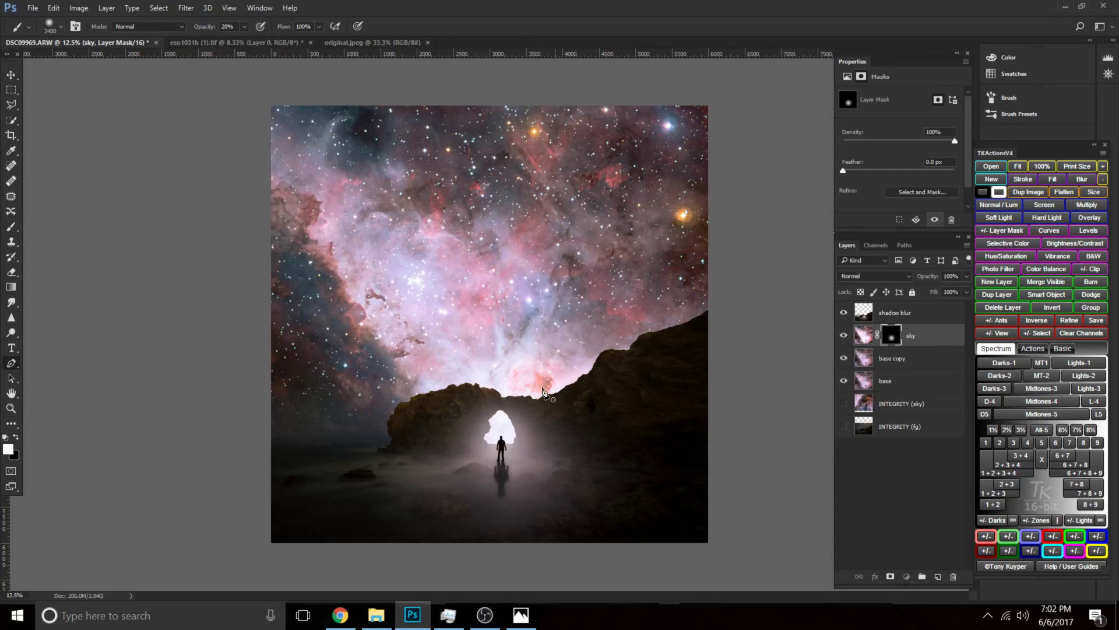
{"action": "key", "text": "p"}
{"action": "key", "text": "b"}
{"action": "mouse_move", "coordinate": [485, 382]}
{"action": "left_mouse_down"}
{"action": "mouse_move", "coordinate": [506, 393]}
{"action": "mouse_move", "coordinate": [506, 380]}
{"action": "mouse_move", "coordinate": [474, 374]}
{"action": "mouse_move", "coordinate": [487, 360]}
{"action": "left_mouse_up"}
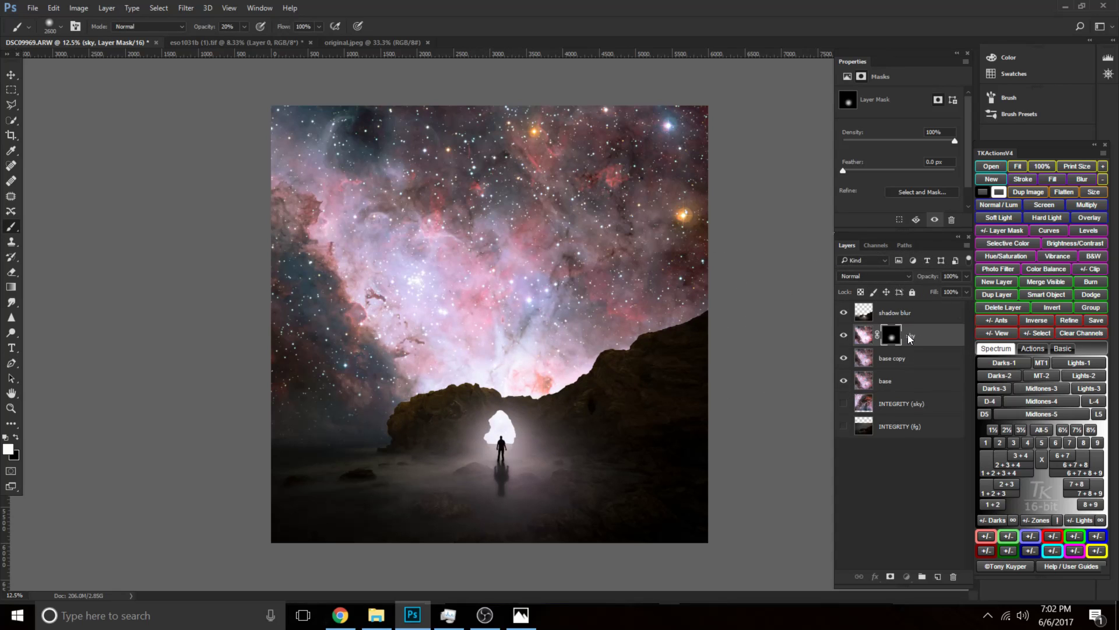
Compare the brightened sky with the sky layer's mask disabled and enabled.
{"action": "left_click", "coordinate": [891, 336], "text": "shift"}
{"action": "left_click", "coordinate": [892, 336], "text": "shift"}
{"action": "left_click", "coordinate": [892, 336], "text": "shift"}
{"action": "left_click", "coordinate": [892, 336], "text": "shift"}
{"action": "left_click", "coordinate": [892, 336], "text": "shift"}
{"action": "left_click", "coordinate": [892, 336], "text": "shift"}
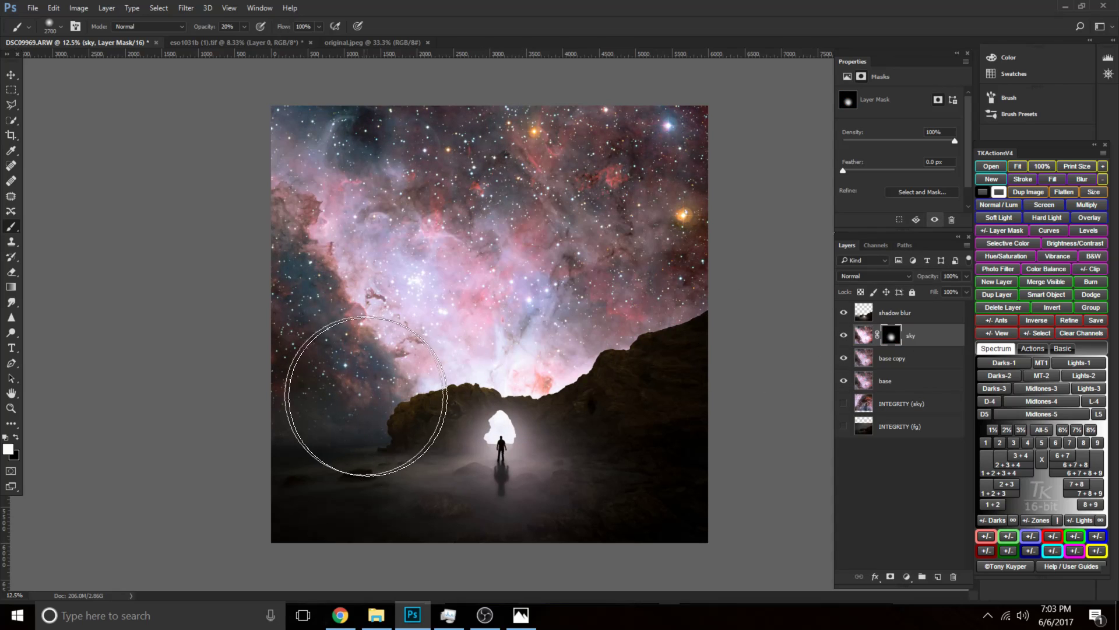
{"action": "left_click", "coordinate": [885, 339], "text": "shift"}
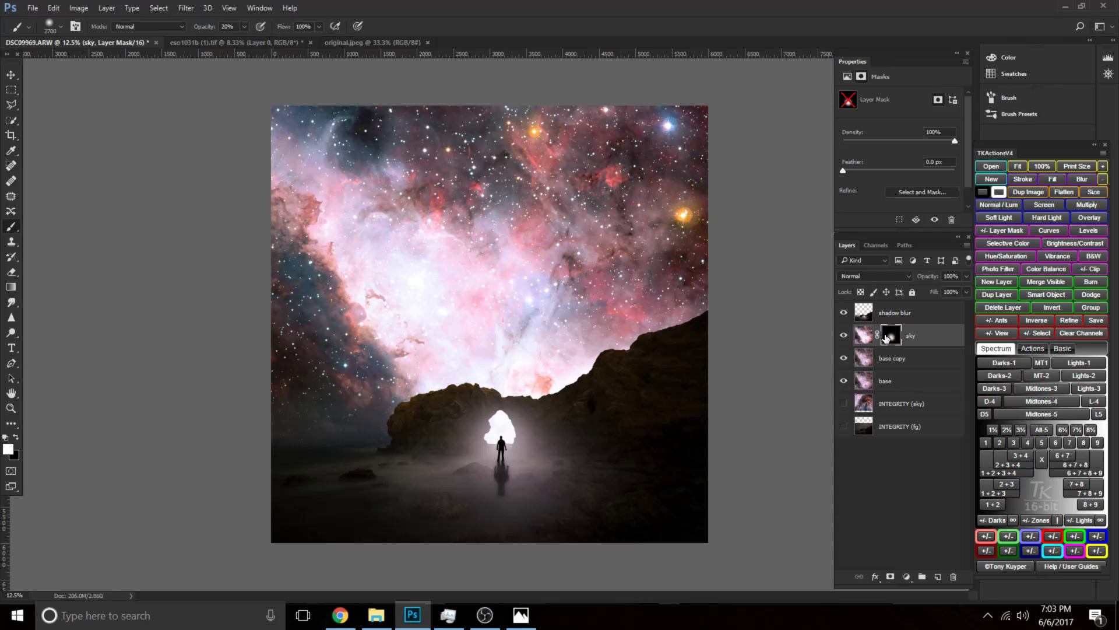
{"action": "left_click", "coordinate": [886, 338], "text": "shift"}
Set the sky layer's opacity to 25%.
{"action": "key", "text": "p"}
{"action": "key", "text": "2"}
{"action": "key", "text": "5"}
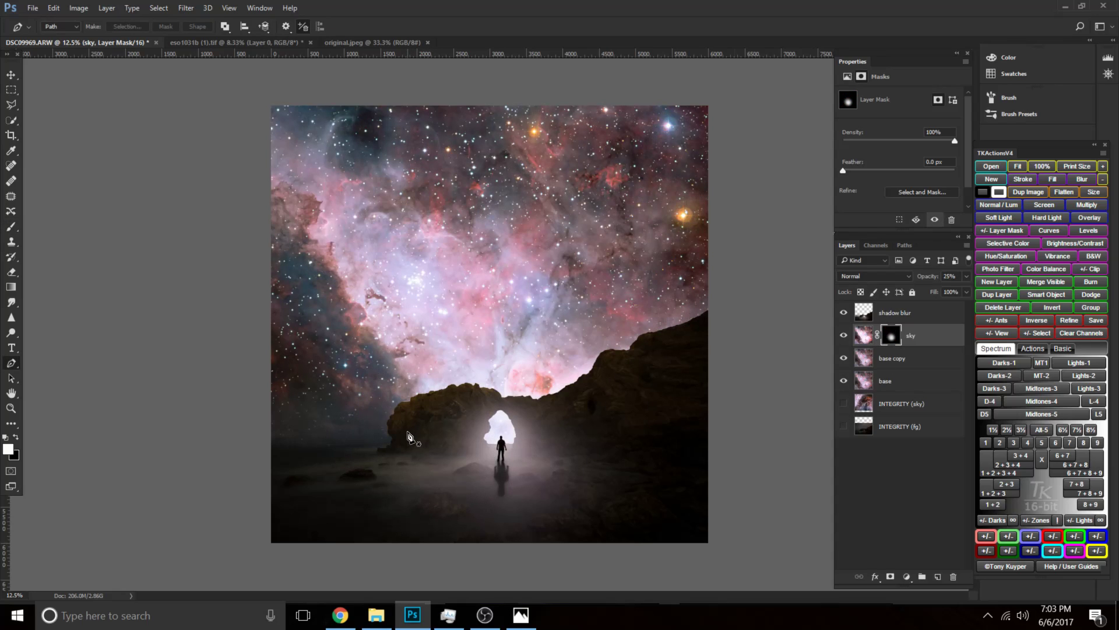
Shrink the brush to 1200 pixels while painting white on the sky mask along the arch rock's left skyline at 25% opacity.
{"action": "key", "text": "b"}
{"action": "key", "text": "bracketleft"}
{"action": "key", "text": "bracketleft"}
{"action": "key", "text": "bracketleft"}
{"action": "key", "text": "bracketleft"}
{"action": "key", "text": "bracketleft"}
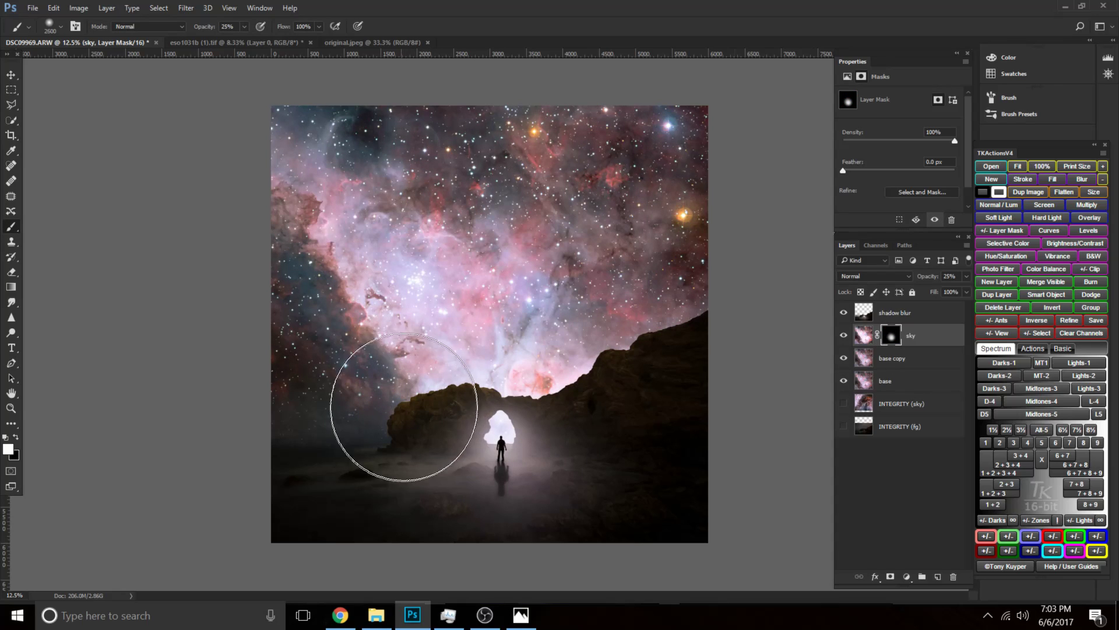
{"action": "key", "text": "bracketleft"}
{"action": "key", "text": "bracketleft"}
{"action": "key", "text": "bracketleft"}
{"action": "key", "text": "bracketleft"}
{"action": "key", "text": "bracketleft"}
{"action": "key", "text": "bracketleft"}
{"action": "key", "text": "bracketleft"}
{"action": "left_click", "coordinate": [411, 387]}
{"action": "key", "text": "bracketleft"}
{"action": "key", "text": "bracketleft"}
{"action": "key", "text": "bracketleft"}
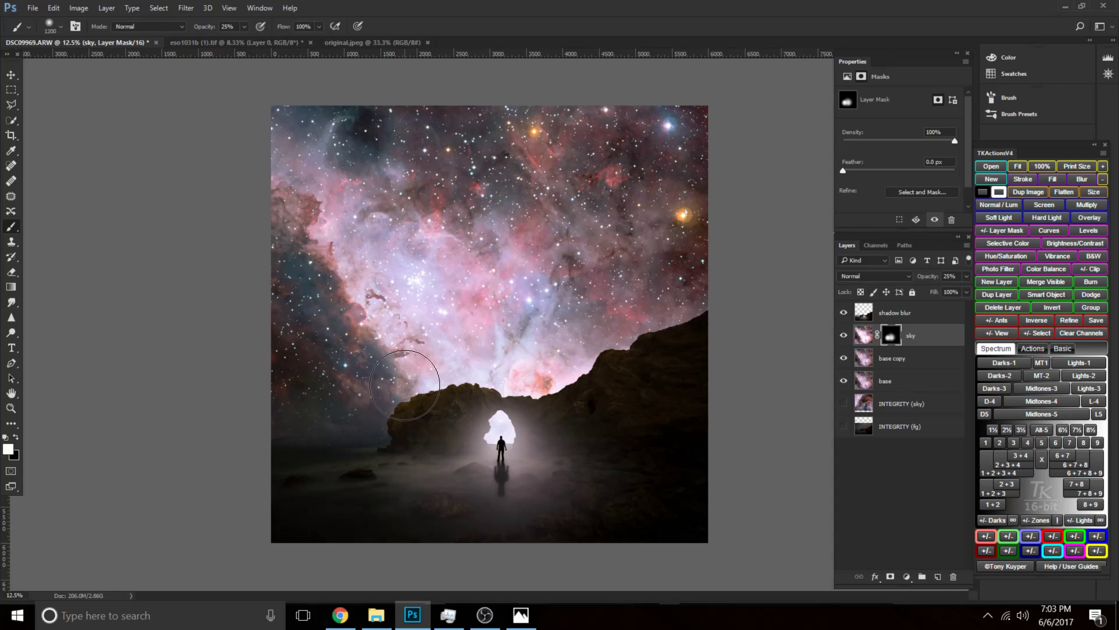
Check the painted brightening by toggling the sky layer's mask and visibility.
{"action": "left_click", "coordinate": [894, 337], "text": "shift"}
{"action": "left_click", "coordinate": [893, 337], "text": "shift"}
{"action": "left_click", "coordinate": [894, 337], "text": "shift"}
{"action": "key", "text": "ctrl+z"}
{"action": "left_click", "coordinate": [843, 339]}
{"action": "left_click", "coordinate": [843, 340]}
{"action": "left_click", "coordinate": [843, 339]}
{"action": "left_click", "coordinate": [843, 340]}
Apply the Camera Raw Filter to the sky layer with exposure -0.15, highlights -17 and whites +23.
{"action": "left_click", "coordinate": [863, 336]}
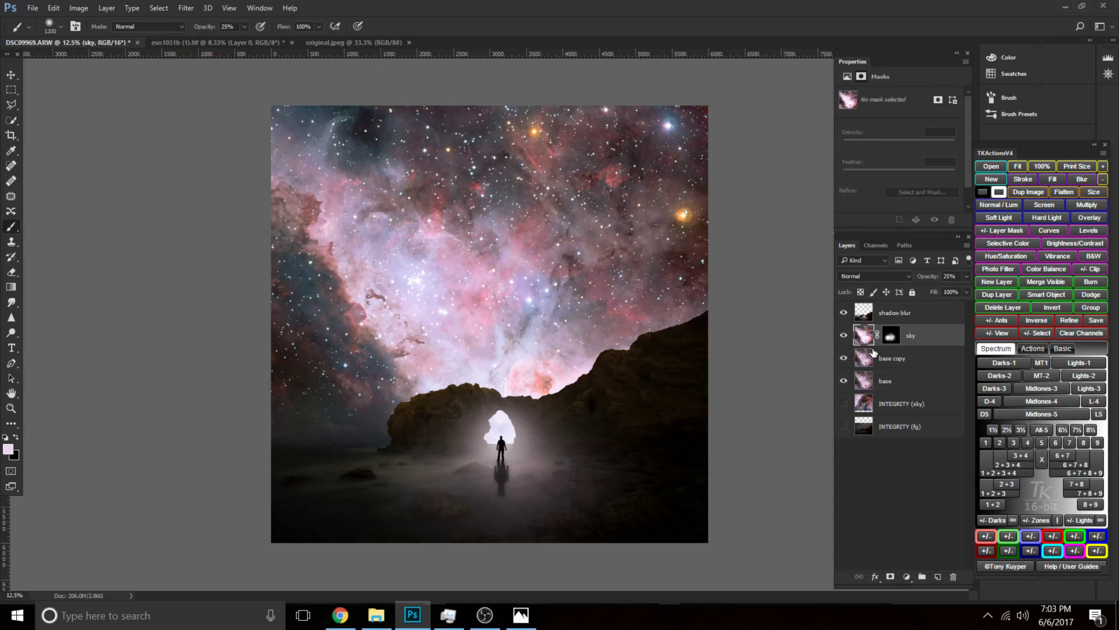
{"action": "left_click", "coordinate": [183, 9]}
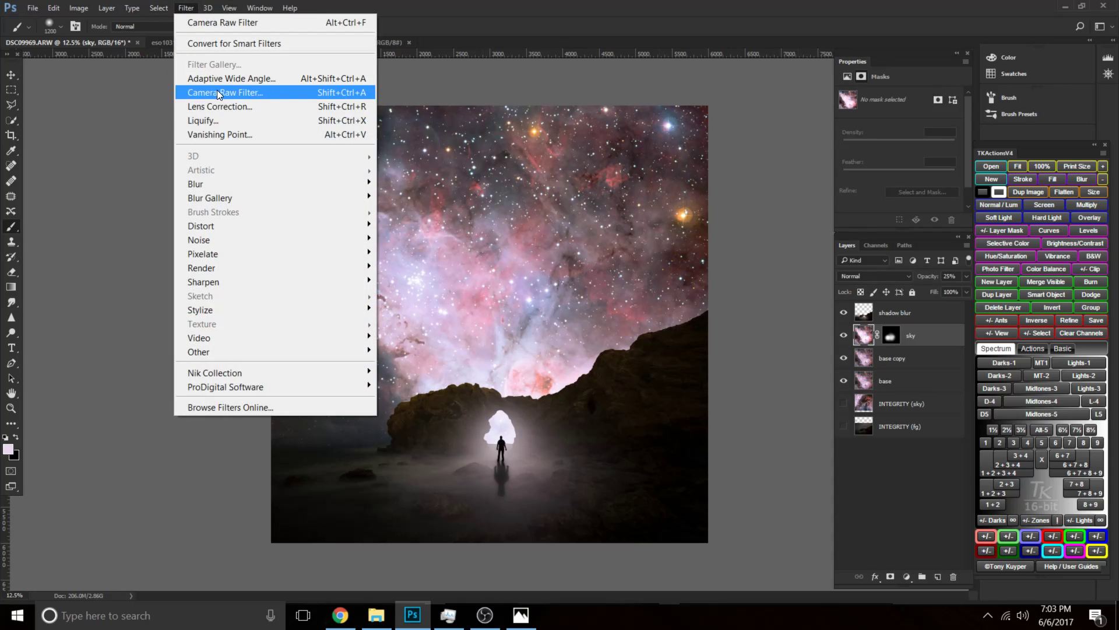
{"action": "left_click", "coordinate": [194, 93]}
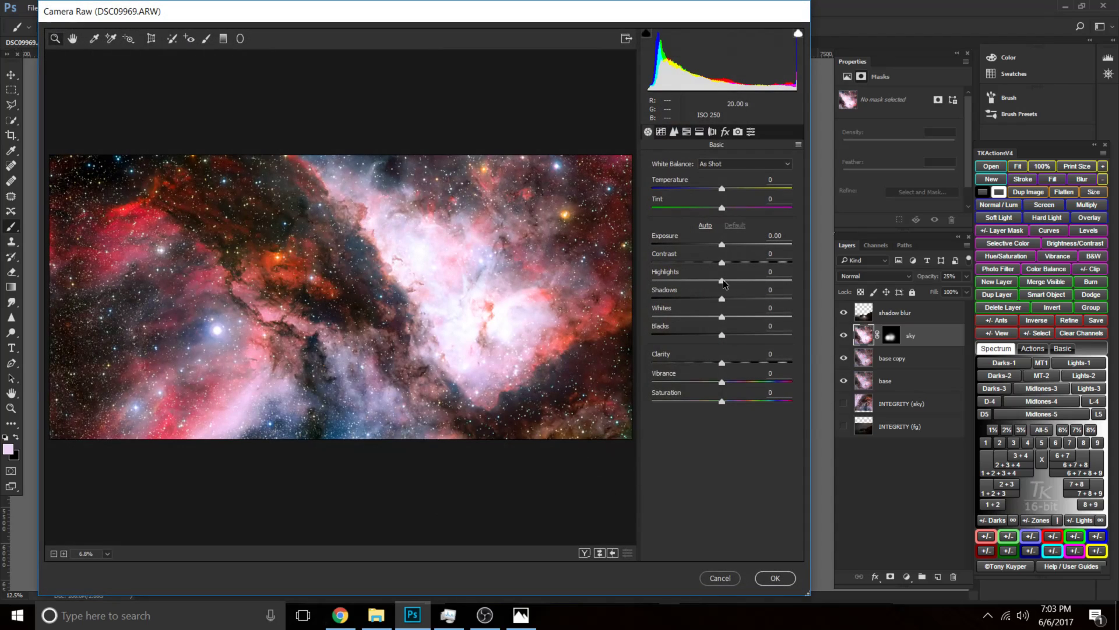
{"action": "left_click_drag", "start_coordinate": [723, 284], "coordinate": [738, 318]}
{"action": "left_click", "coordinate": [722, 245]}
{"action": "left_click_drag", "start_coordinate": [721, 247], "coordinate": [720, 247]}
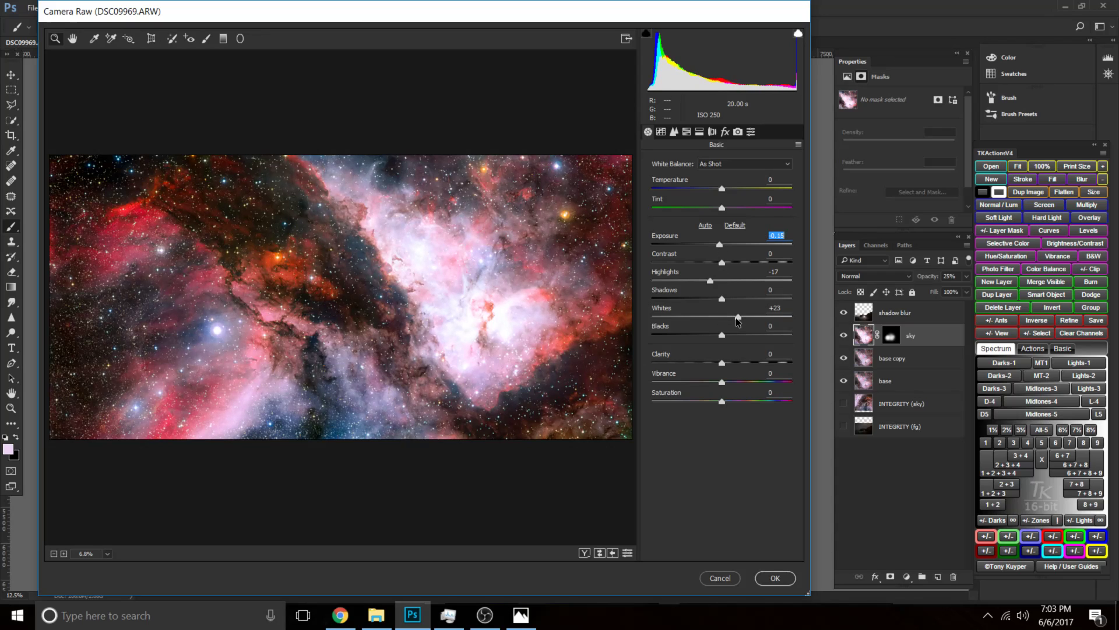
{"action": "left_click", "coordinate": [737, 316]}
{"action": "left_click", "coordinate": [767, 583]}
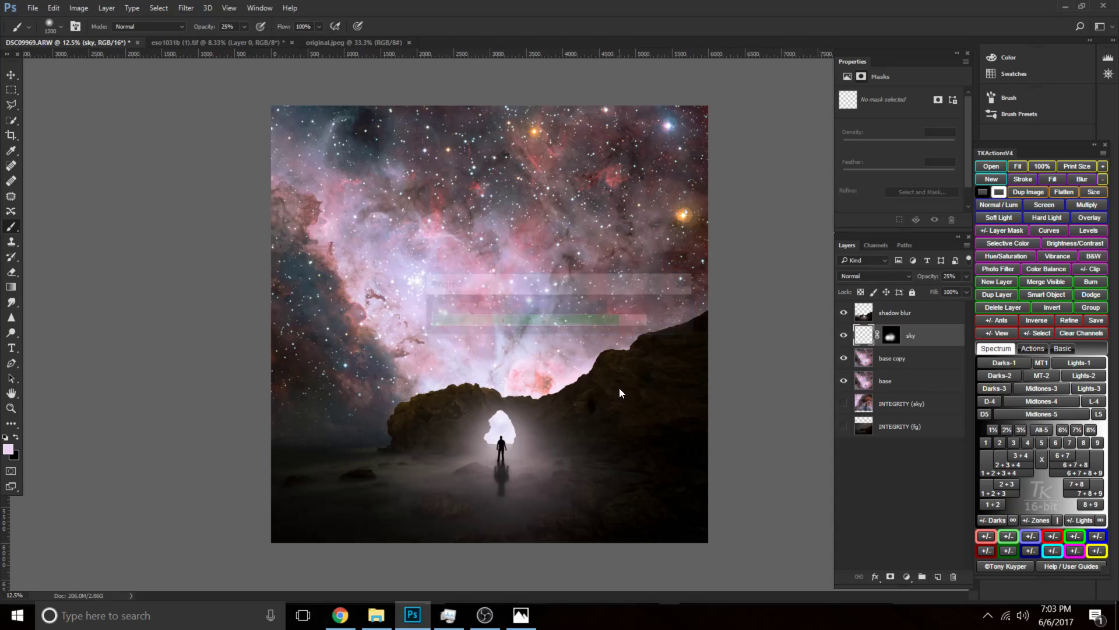
Delete the masked sky layer and rename the base copy layer as light work.
{"action": "left_click", "coordinate": [841, 337]}
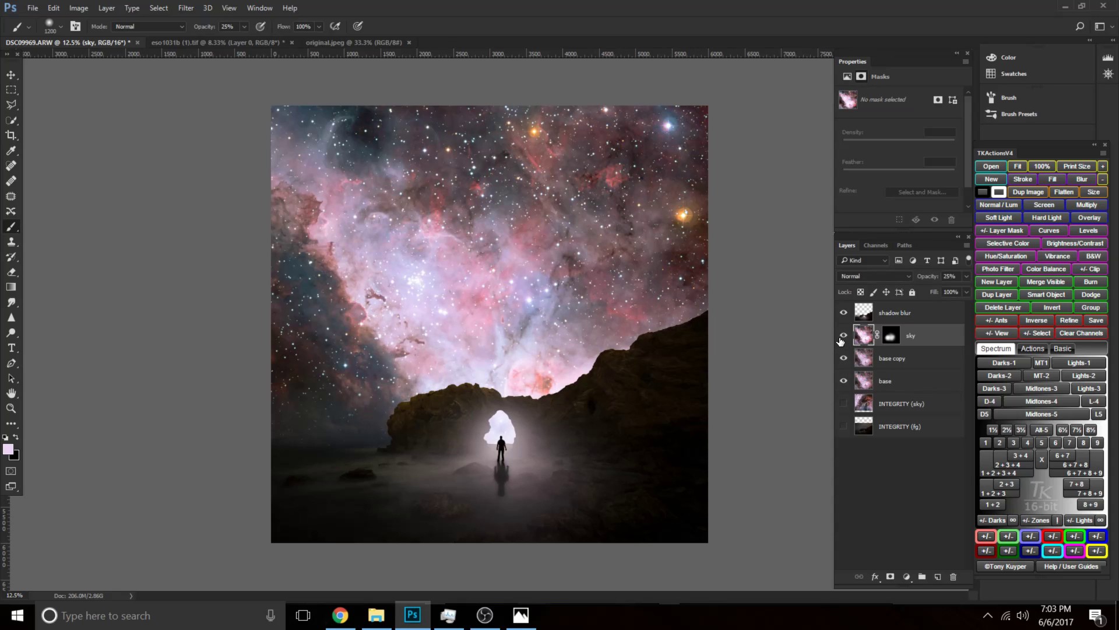
{"action": "left_click_drag", "start_coordinate": [917, 337], "coordinate": [953, 577]}
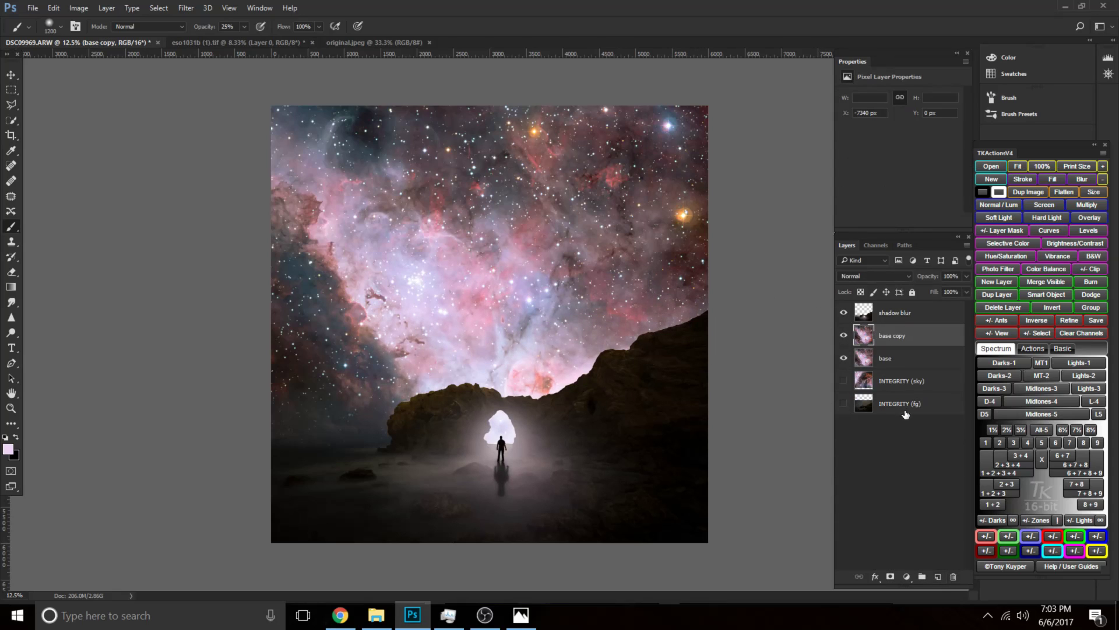
{"action": "left_click", "coordinate": [845, 337]}
{"action": "mouse_move", "coordinate": [909, 340]}
{"action": "left_mouse_down"}
{"action": "mouse_move", "coordinate": [911, 374]}
{"action": "mouse_move", "coordinate": [897, 339]}
{"action": "left_mouse_up"}
{"action": "double_click", "coordinate": [892, 336]}
{"action": "type", "text": "light work"}
{"action": "key", "text": "Return"}
{"action": "left_click", "coordinate": [193, 9]}
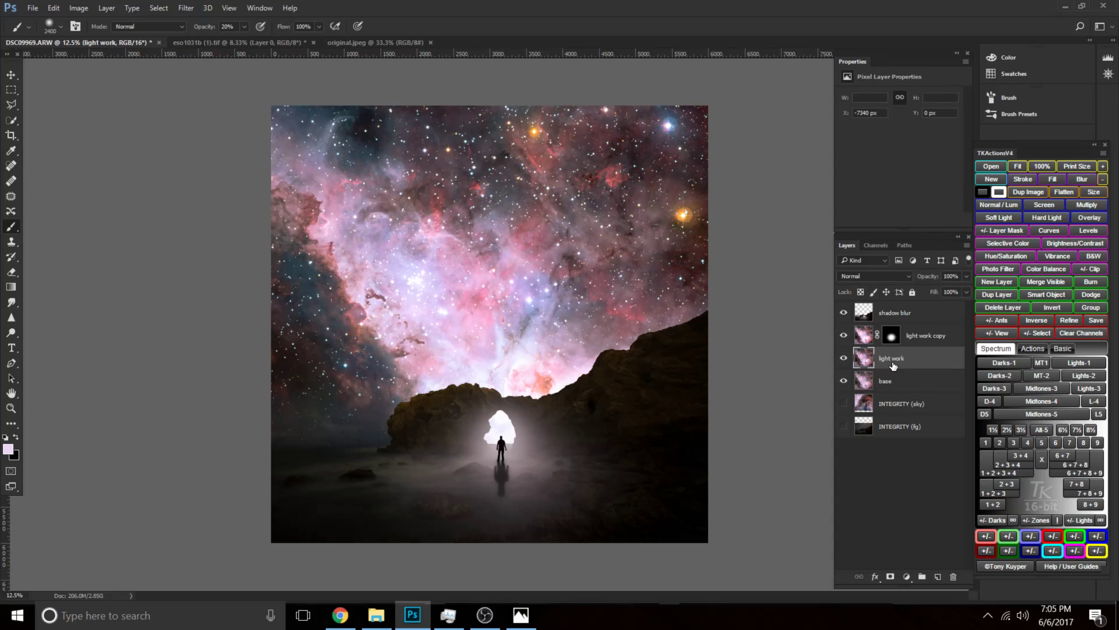
Rename the light work layer below the masked light work copy as base.
{"action": "double_click", "coordinate": [893, 359]}
{"action": "type", "text": "base"}
{"action": "key", "text": "Return"}
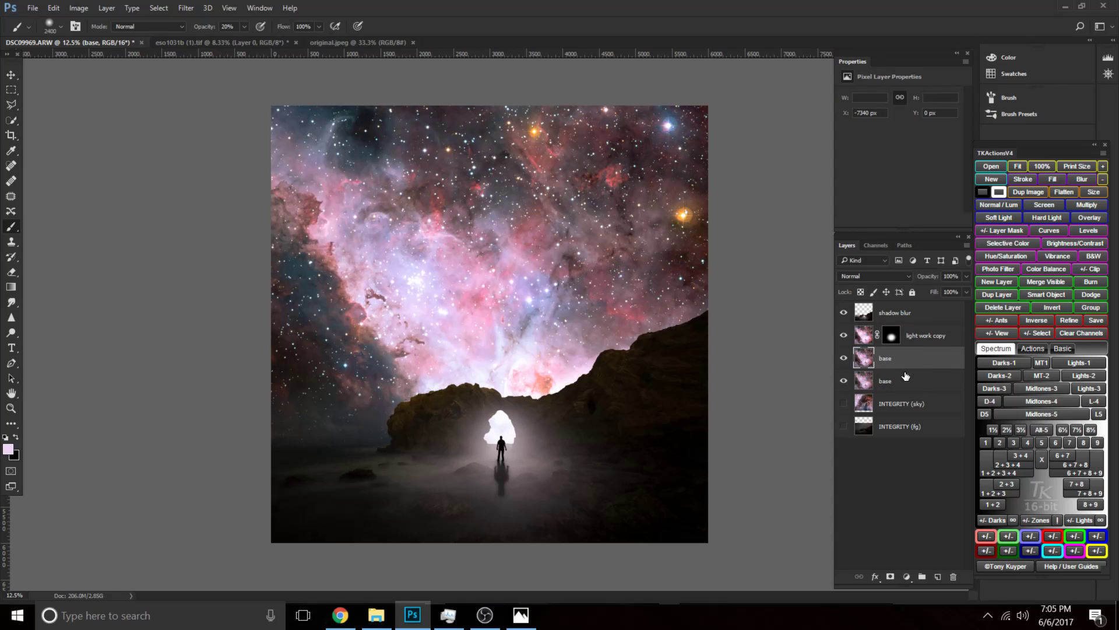
Rename the lower base layer as INTEGRITY 2 and duplicate the base layer above it.
{"action": "left_click", "coordinate": [907, 384]}
{"action": "double_click", "coordinate": [890, 382]}
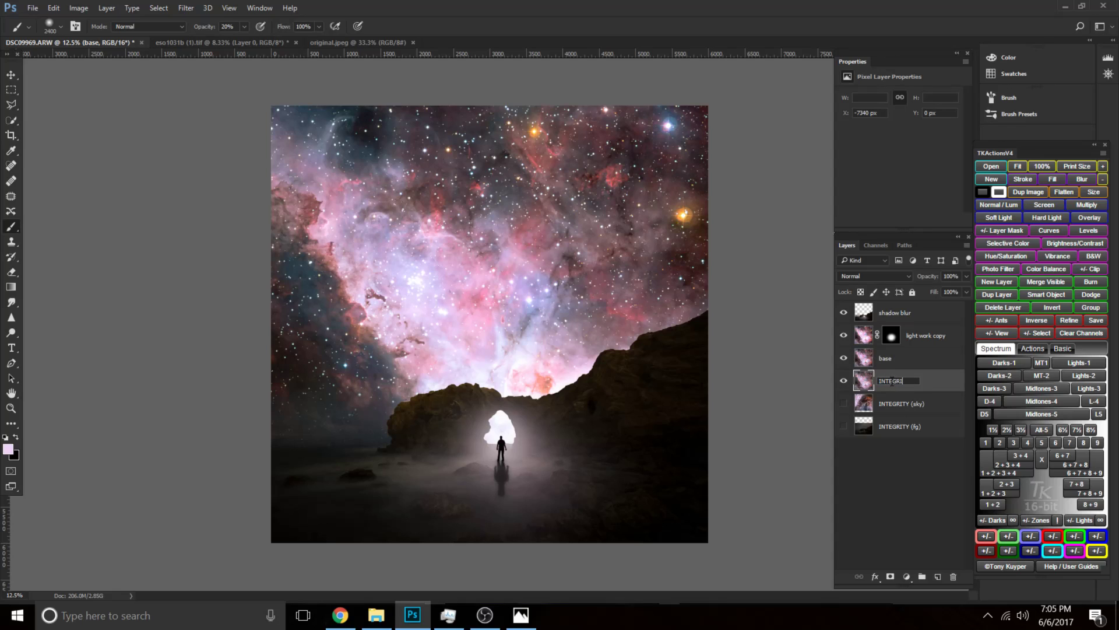
{"action": "type", "text": "INTEGRITY 2"}
{"action": "key", "text": "Return"}
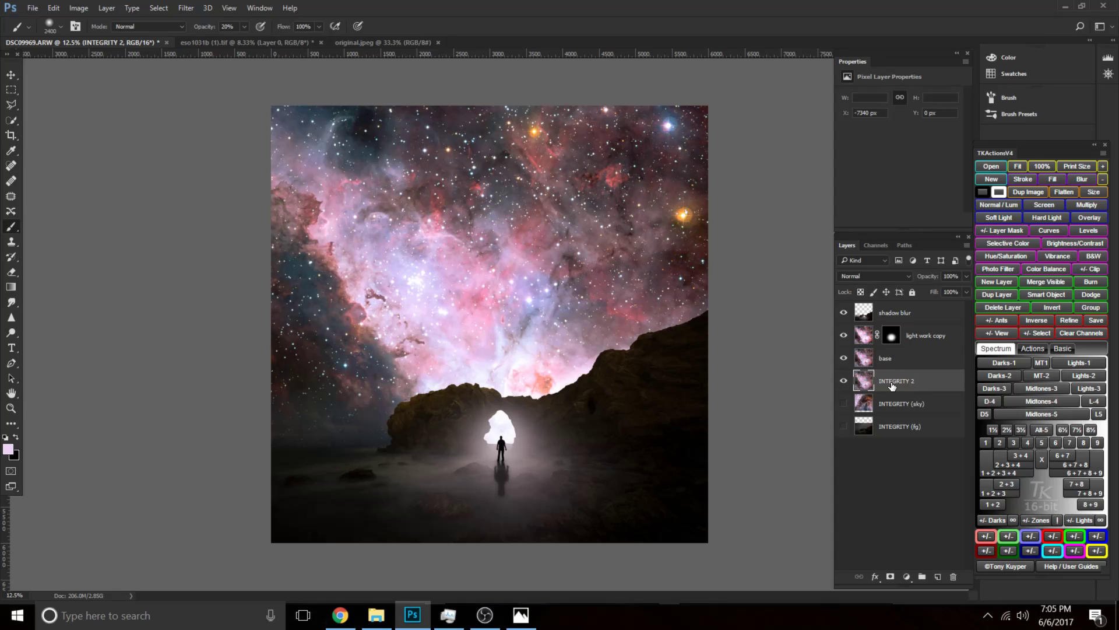
{"action": "left_click", "coordinate": [911, 361]}
{"action": "key", "text": "ctrl+j"}
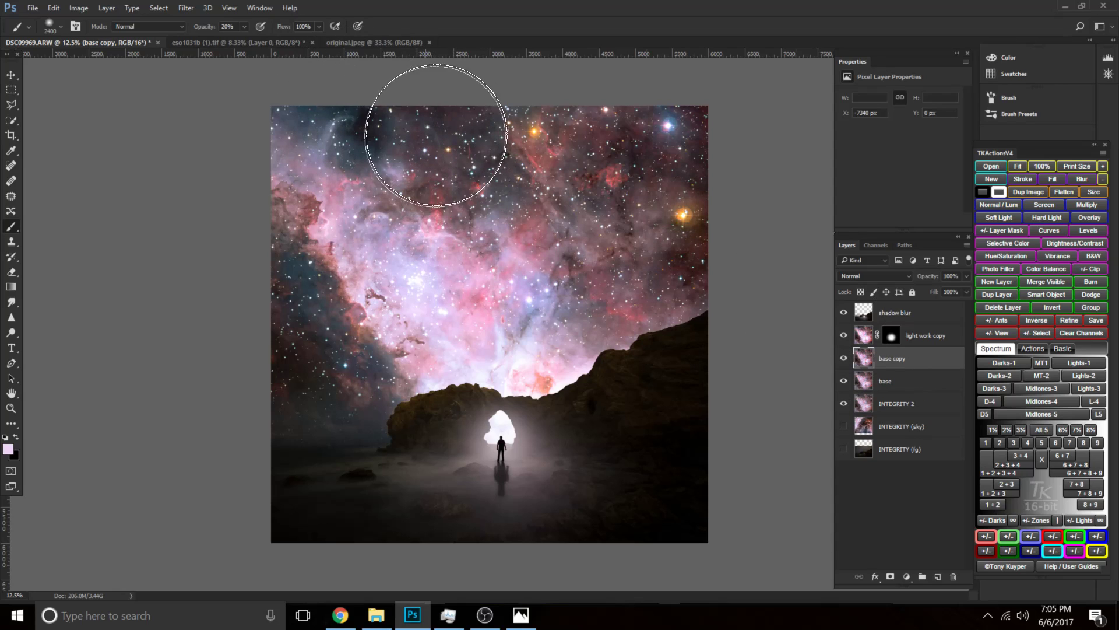
Reduce the brush size to 1500 px.
{"action": "key", "text": "bracketleft"}
{"action": "key", "text": "bracketleft"}
{"action": "key", "text": "bracketleft"}
{"action": "key", "text": "bracketleft"}
{"action": "key", "text": "bracketleft"}
{"action": "key", "text": "bracketleft"}
{"action": "key", "text": "bracketleft"}
{"action": "key", "text": "bracketleft"}
{"action": "key", "text": "bracketleft"}
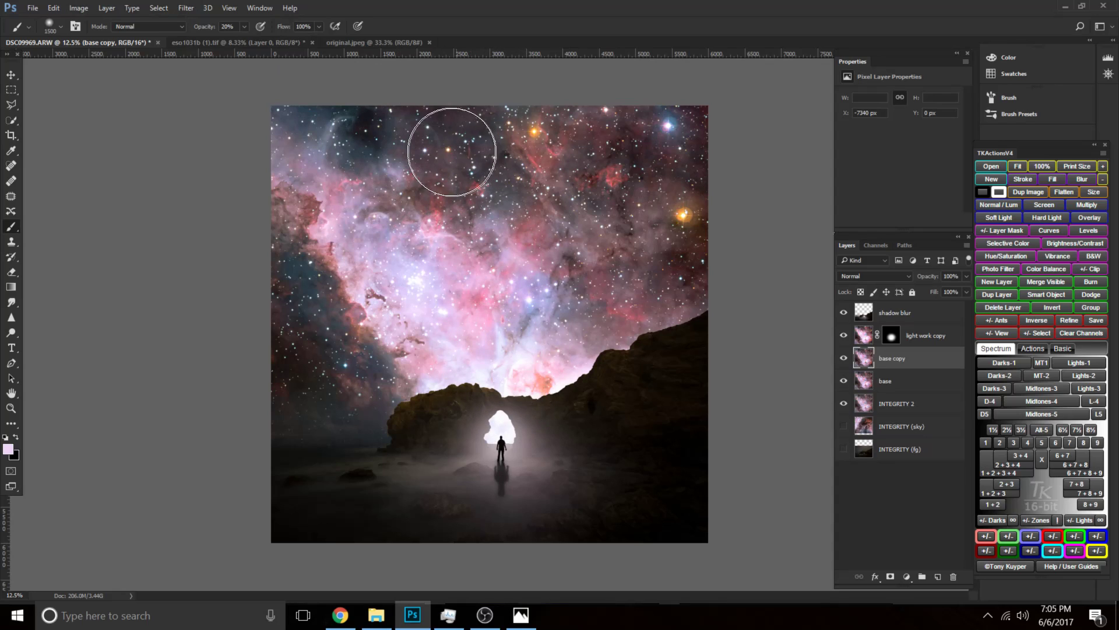
Apply the Camera Raw Filter to the base copy layer with exposure -0.35, contrast +4, highlights -15, shadows +57, whites +5 and blacks -58.
{"action": "left_click", "coordinate": [187, 9]}
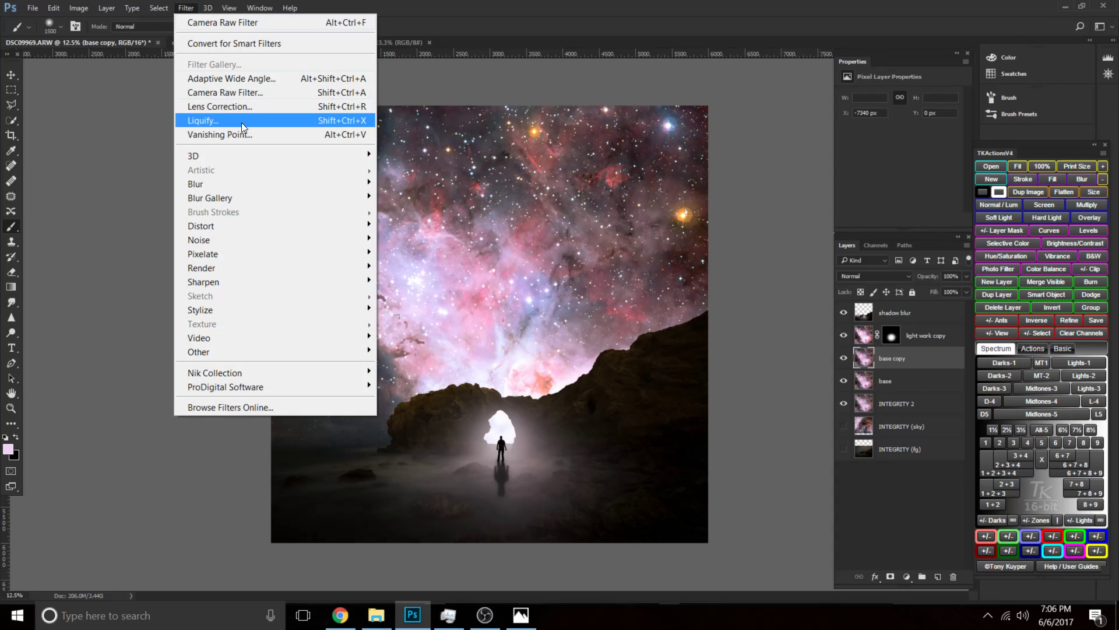
{"action": "left_click", "coordinate": [247, 93]}
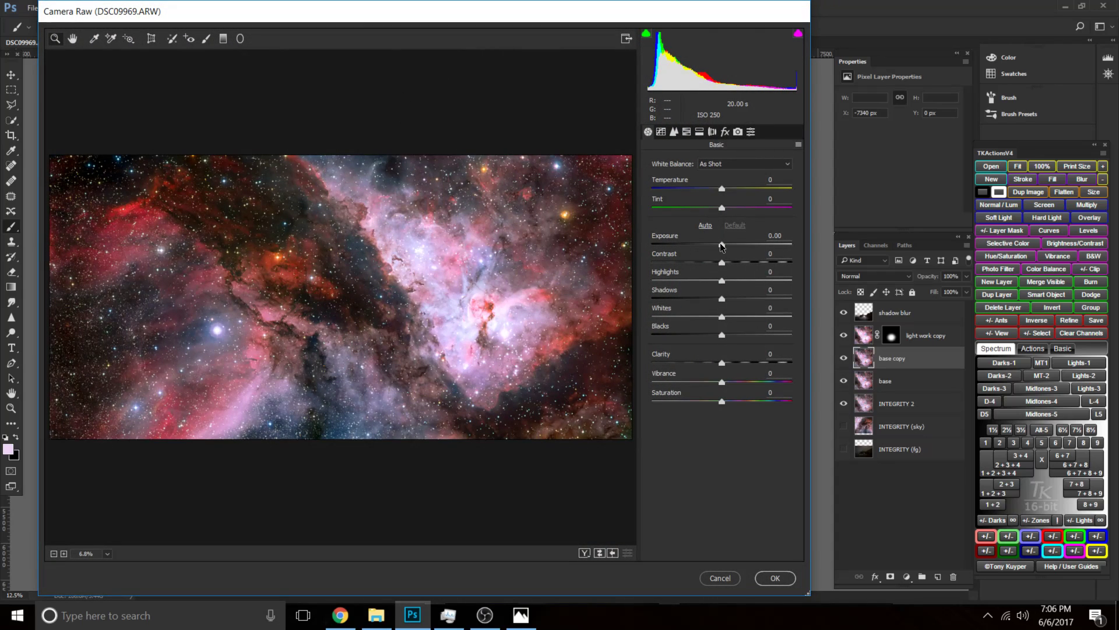
{"action": "left_click_drag", "start_coordinate": [722, 245], "coordinate": [717, 244]}
{"action": "left_click", "coordinate": [719, 336]}
{"action": "left_click_drag", "start_coordinate": [717, 336], "coordinate": [694, 335]}
{"action": "left_click_drag", "start_coordinate": [722, 298], "coordinate": [760, 299]}
{"action": "left_click", "coordinate": [695, 336]}
{"action": "left_click_drag", "start_coordinate": [694, 336], "coordinate": [686, 336]}
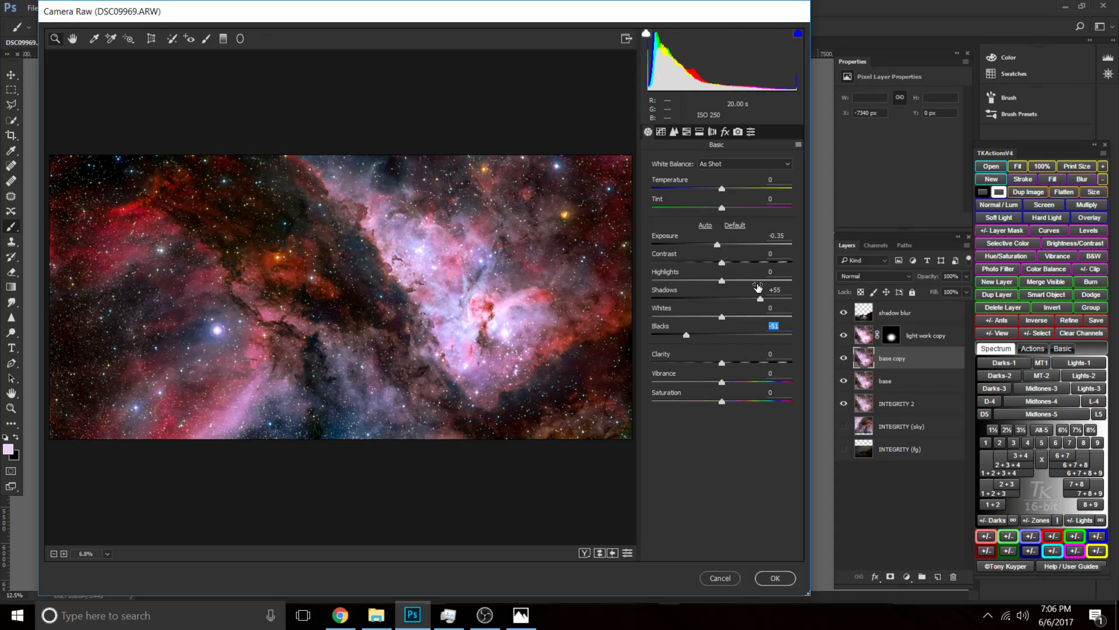
{"action": "left_click", "coordinate": [761, 299]}
{"action": "left_click_drag", "start_coordinate": [720, 262], "coordinate": [712, 281]}
{"action": "left_click", "coordinate": [722, 317]}
{"action": "left_click_drag", "start_coordinate": [686, 335], "coordinate": [682, 337]}
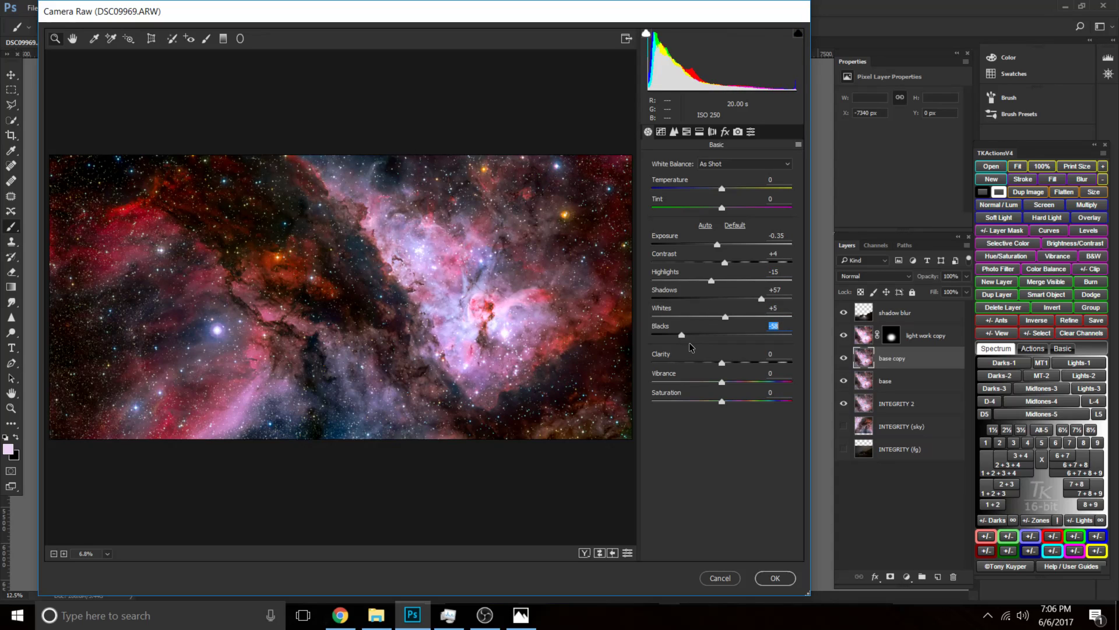
{"action": "left_click", "coordinate": [716, 246]}
{"action": "left_click", "coordinate": [772, 577]}
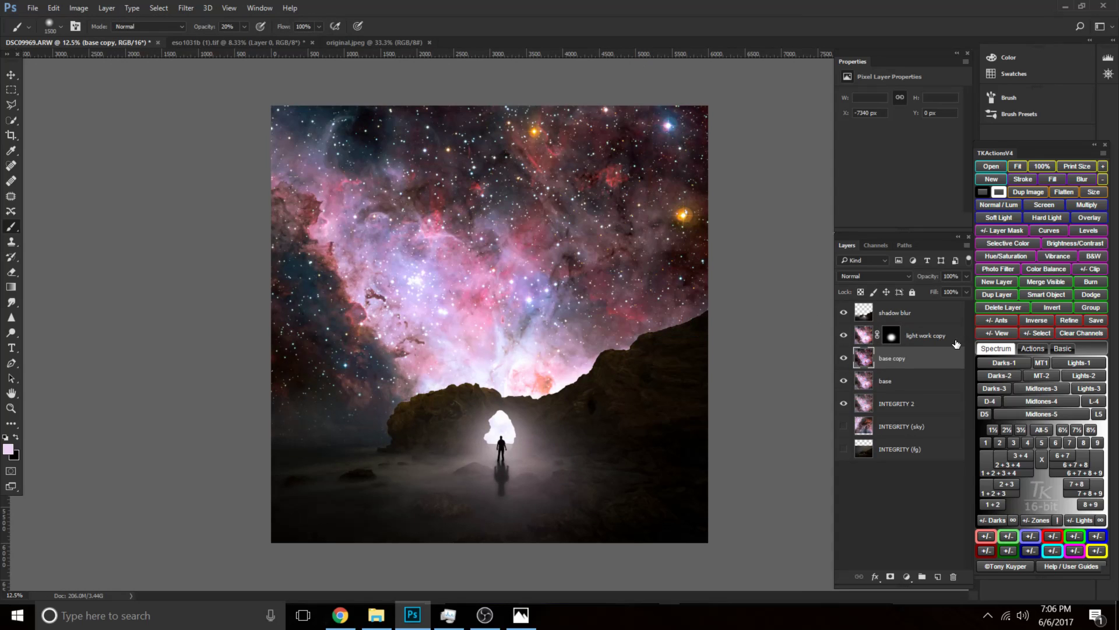
Rename the light work copy layer as light source sky edit and the base copy layer as up top dark.
{"action": "double_click", "coordinate": [927, 336]}
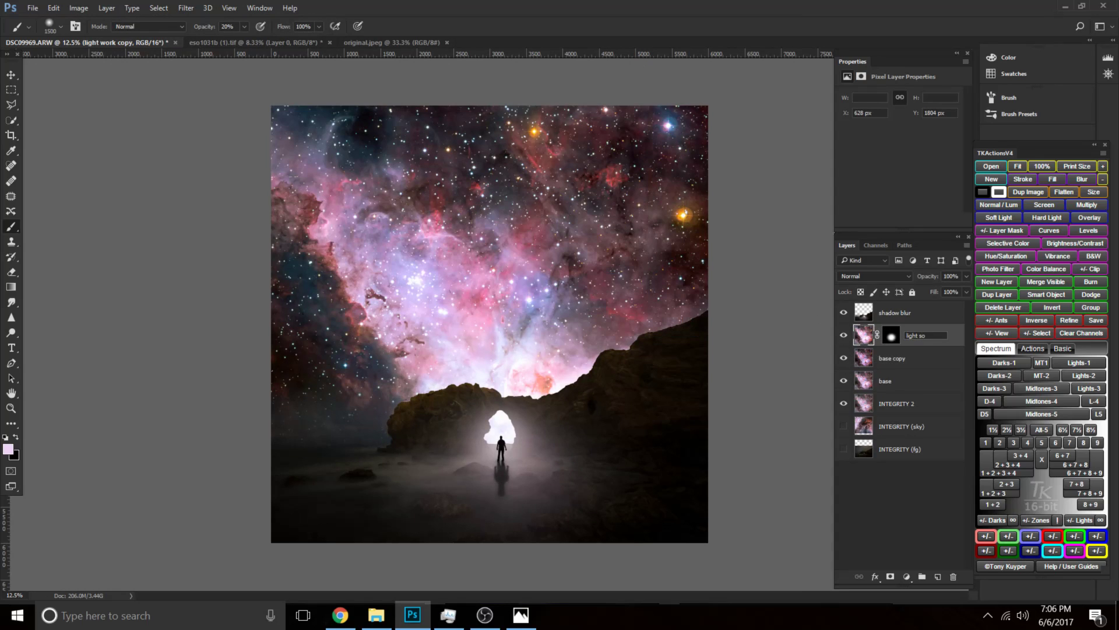
{"action": "type", "text": "light source sky edit"}
{"action": "key", "text": "Return"}
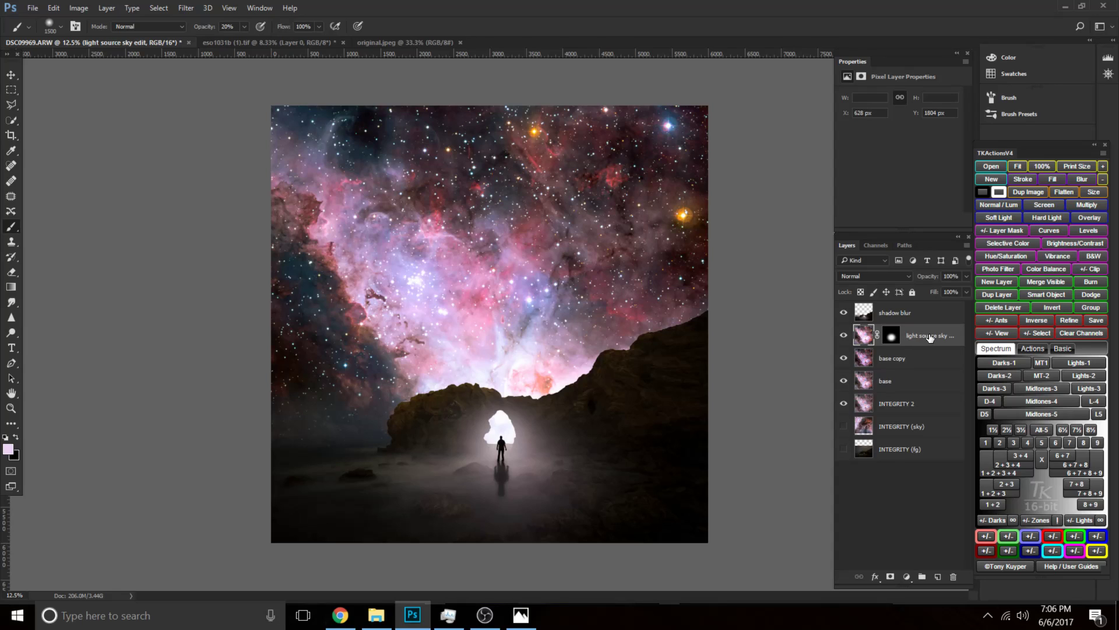
{"action": "double_click", "coordinate": [892, 357]}
{"action": "type", "text": "up top dark"}
{"action": "key", "text": "Return"}
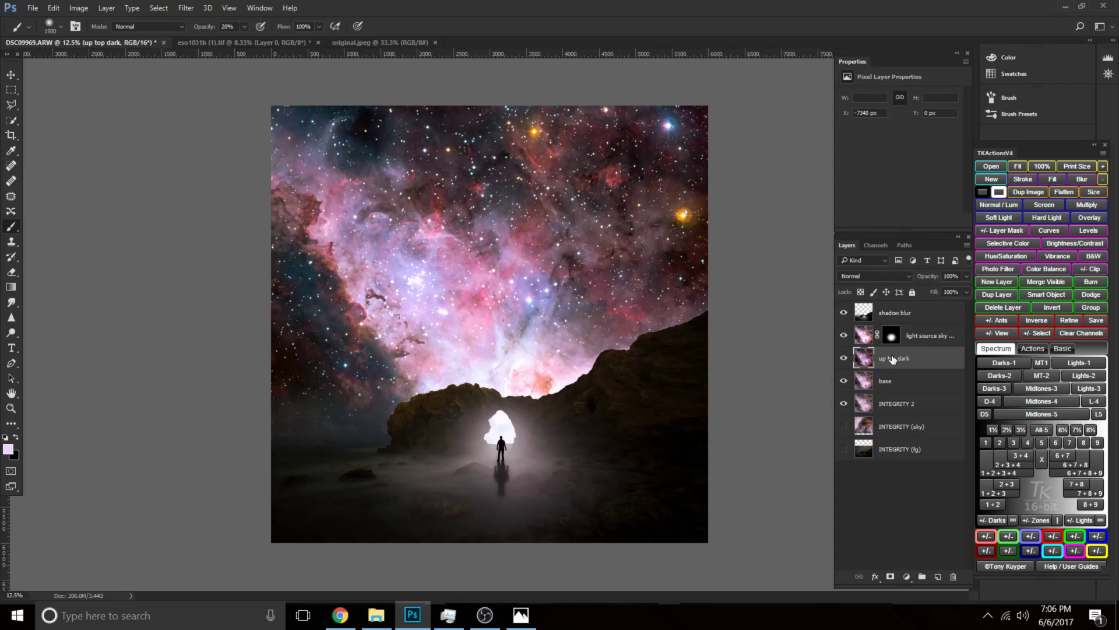
Compare the sky with and without the light source sky edit and up top dark layers by toggling their visibility.
{"action": "left_click", "coordinate": [843, 358]}
{"action": "left_click", "coordinate": [844, 358]}
{"action": "left_click", "coordinate": [844, 335]}
{"action": "left_click", "coordinate": [843, 358]}
{"action": "left_click", "coordinate": [843, 358]}
{"action": "left_click", "coordinate": [843, 381]}
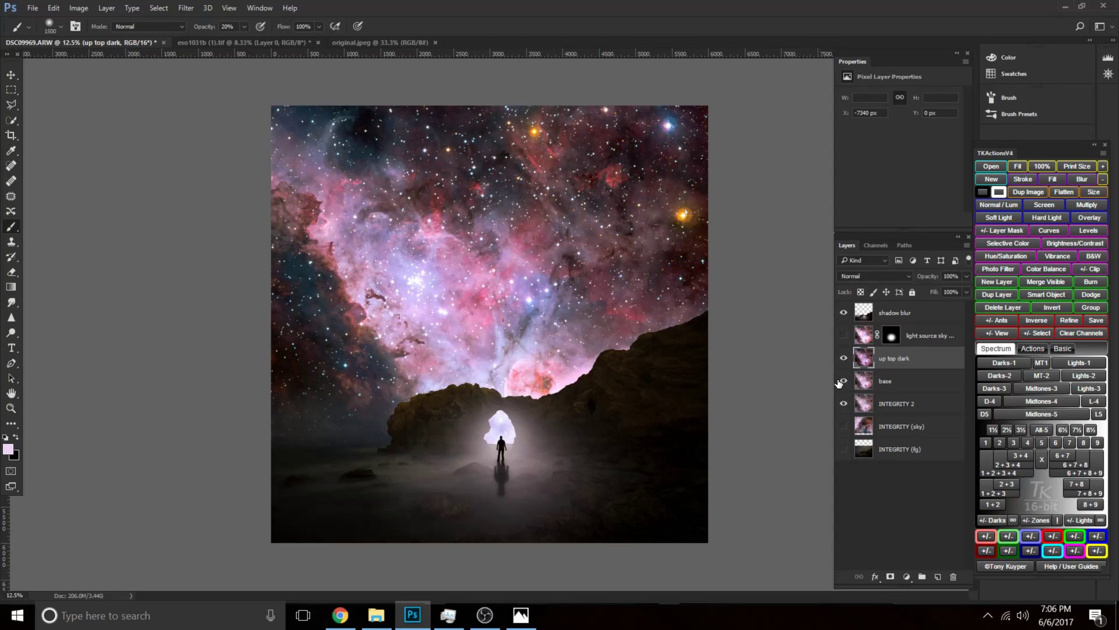
{"action": "left_click", "coordinate": [844, 335]}
{"action": "left_click", "coordinate": [843, 335]}
{"action": "left_click", "coordinate": [844, 335]}
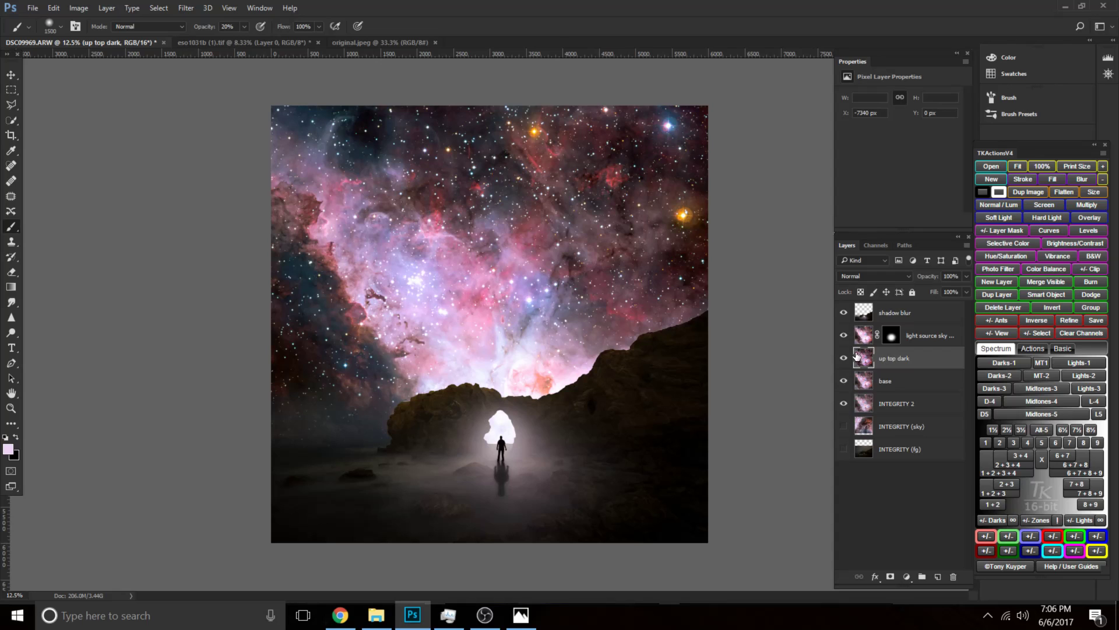
{"action": "left_click", "coordinate": [843, 336]}
{"action": "left_click", "coordinate": [843, 359]}
{"action": "left_click", "coordinate": [843, 358]}
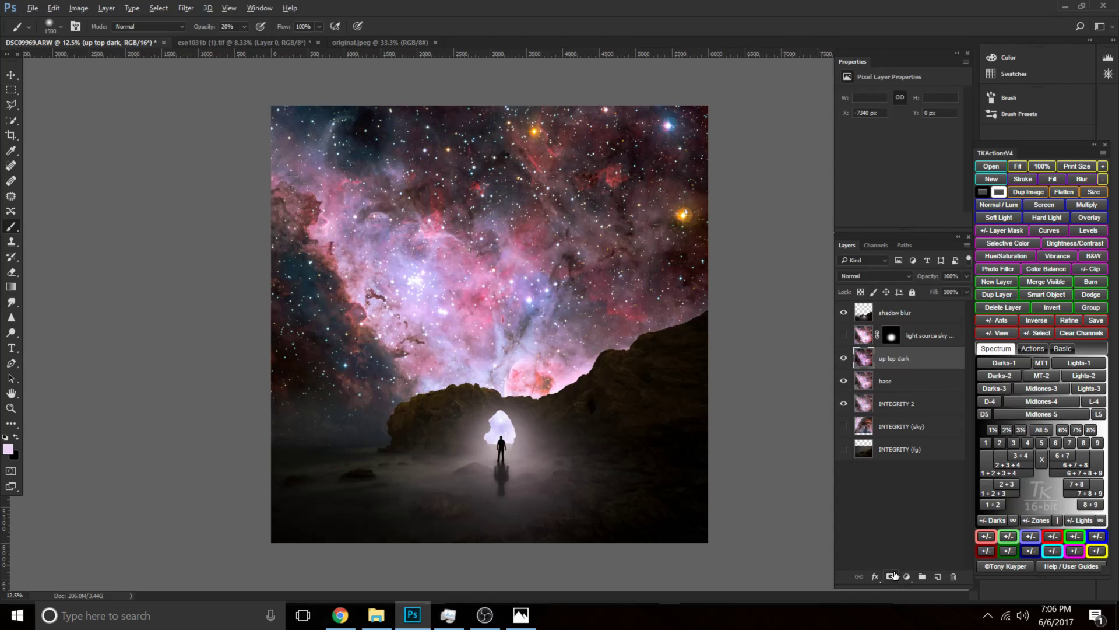
Add a black mask to the up top dark layer and paint white at 25% opacity over the upper-left sky.
{"action": "left_click", "coordinate": [891, 577], "text": "alt"}
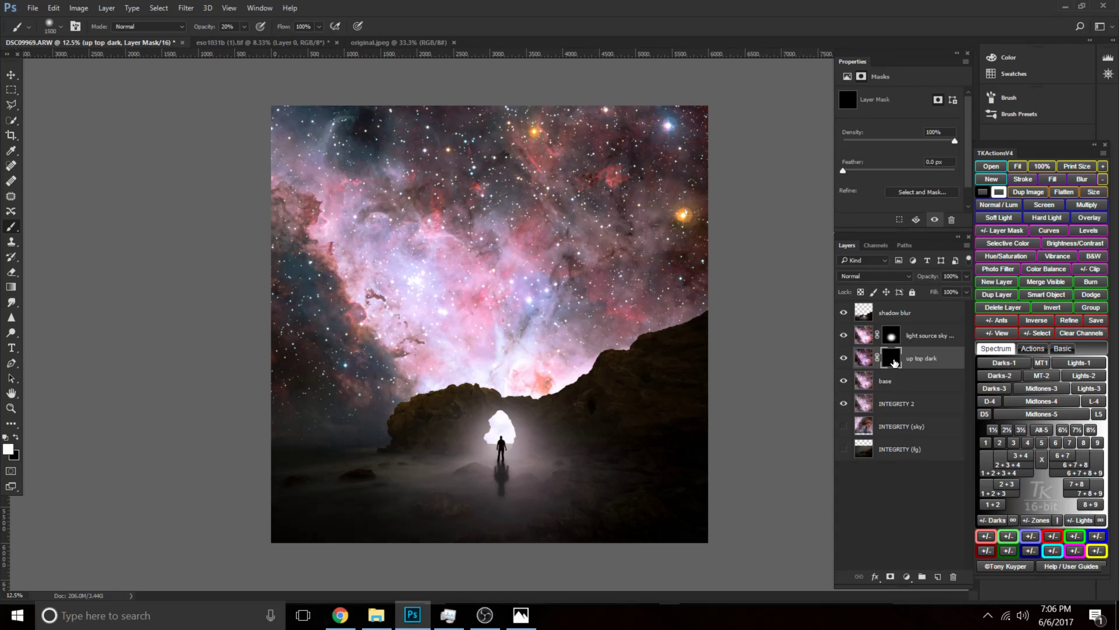
{"action": "key", "text": "2"}
{"action": "key", "text": "5"}
{"action": "key", "text": "bracketright"}
{"action": "mouse_move", "coordinate": [332, 140]}
{"action": "left_mouse_down"}
{"action": "mouse_move", "coordinate": [398, 144]}
{"action": "mouse_move", "coordinate": [412, 162]}
{"action": "left_mouse_up"}
Paint the up top dark mask white at 35% opacity along the sky's top and outer edges, using brushes between 2300 and 1200 px.
{"action": "key", "text": "3"}
{"action": "key", "text": "5"}
{"action": "key", "text": "bracketright"}
{"action": "key", "text": "bracketright"}
{"action": "key", "text": "bracketright"}
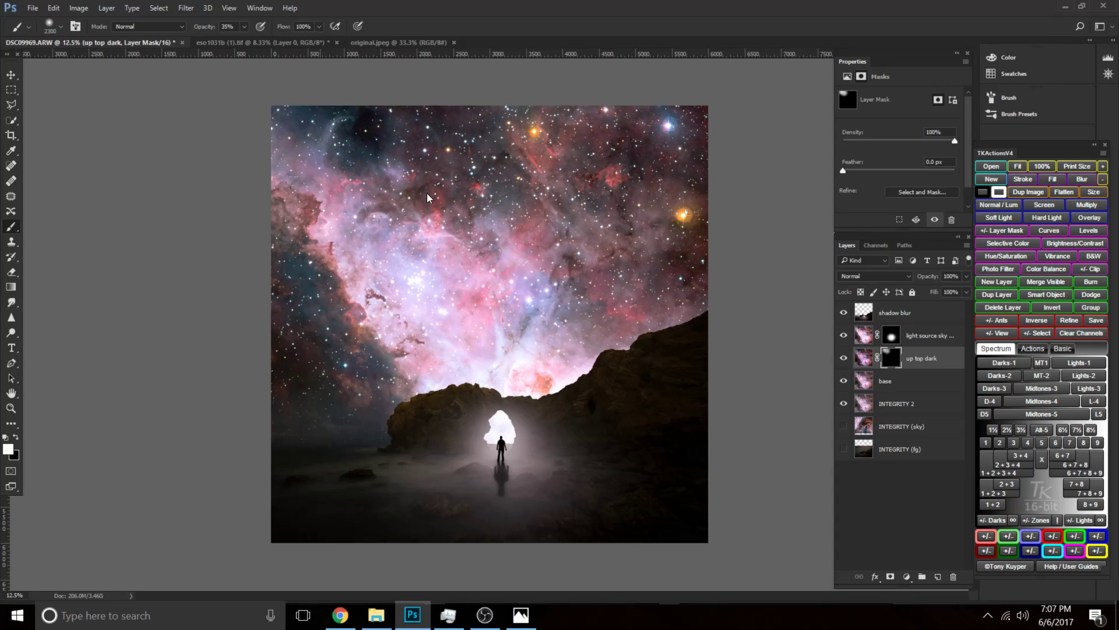
{"action": "key", "text": "bracketleft"}
{"action": "key", "text": "bracketleft"}
{"action": "key", "text": "bracketleft"}
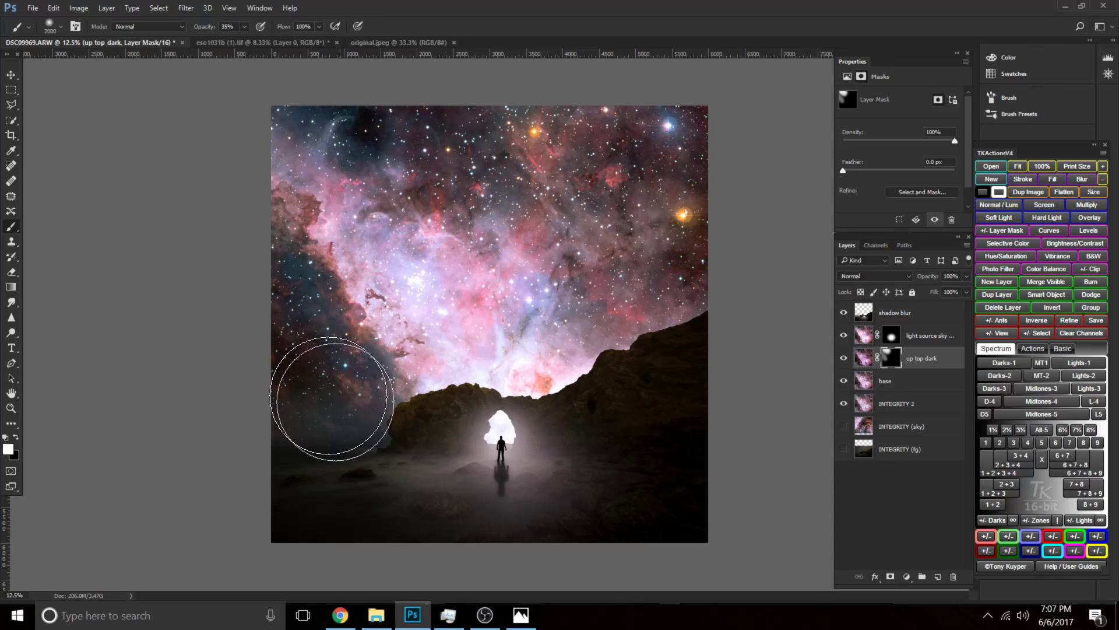
{"action": "key", "text": "bracketleft"}
{"action": "key", "text": "bracketleft"}
{"action": "key", "text": "bracketleft"}
{"action": "mouse_move", "coordinate": [413, 137]}
{"action": "left_mouse_down"}
{"action": "mouse_move", "coordinate": [332, 100]}
{"action": "mouse_move", "coordinate": [288, 138]}
{"action": "mouse_move", "coordinate": [391, 122]}
{"action": "left_mouse_up"}
{"action": "key", "text": "bracketleft"}
{"action": "key", "text": "bracketleft"}
{"action": "key", "text": "bracketleft"}
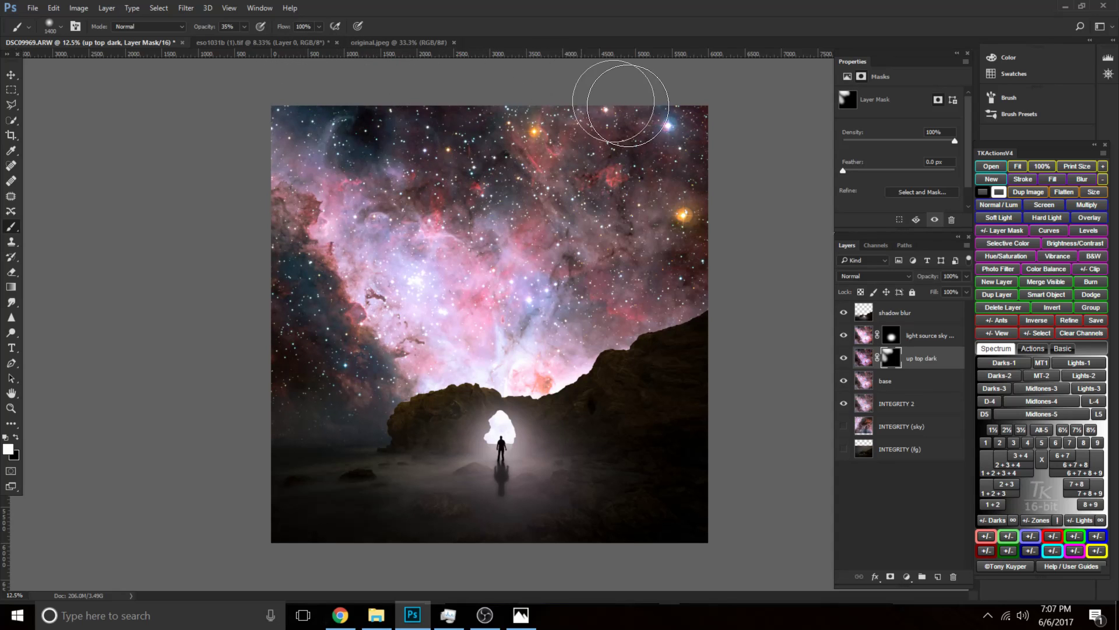
{"action": "key", "text": "bracketleft"}
{"action": "key", "text": "bracketleft"}
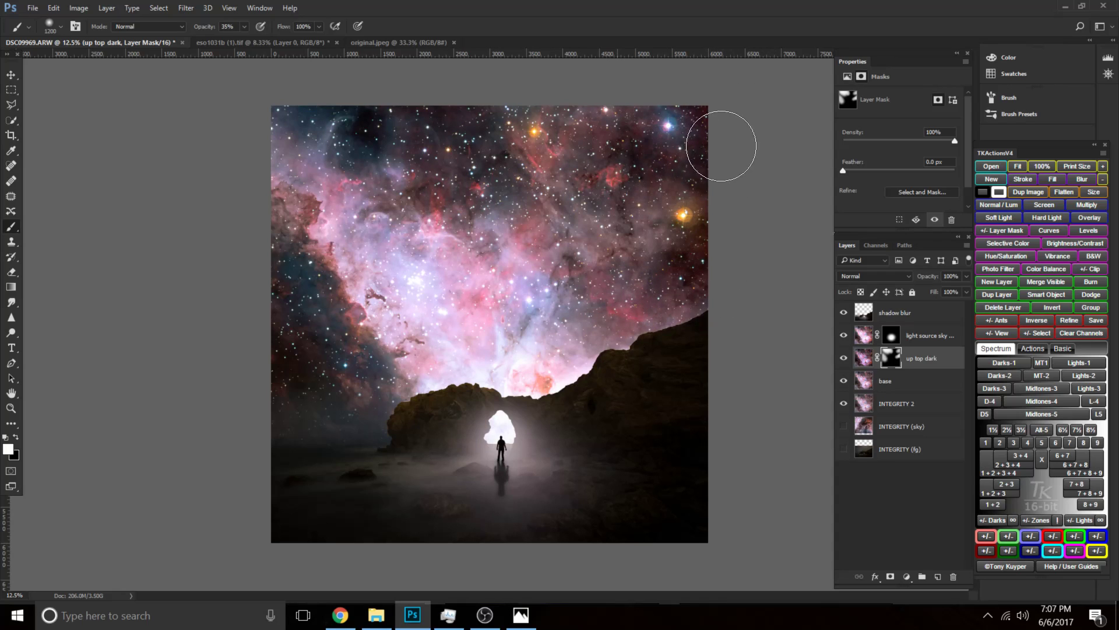
View the finished reference image in Photos, return to the composite and check the effect of the two masked sky layers.
{"action": "left_click", "coordinate": [528, 617]}
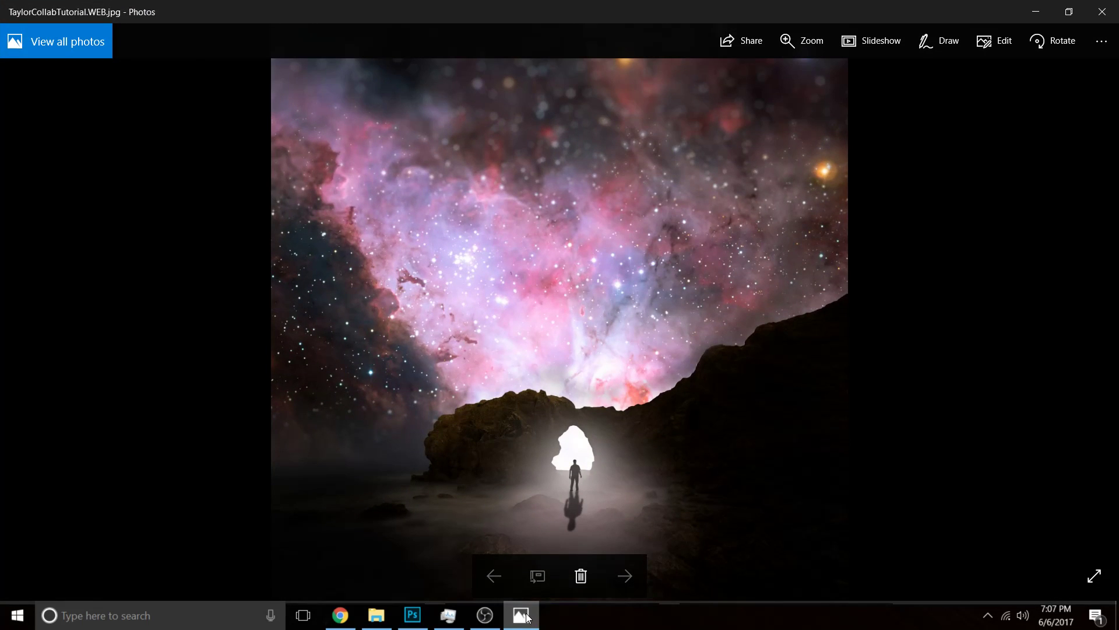
{"action": "left_click", "coordinate": [528, 617]}
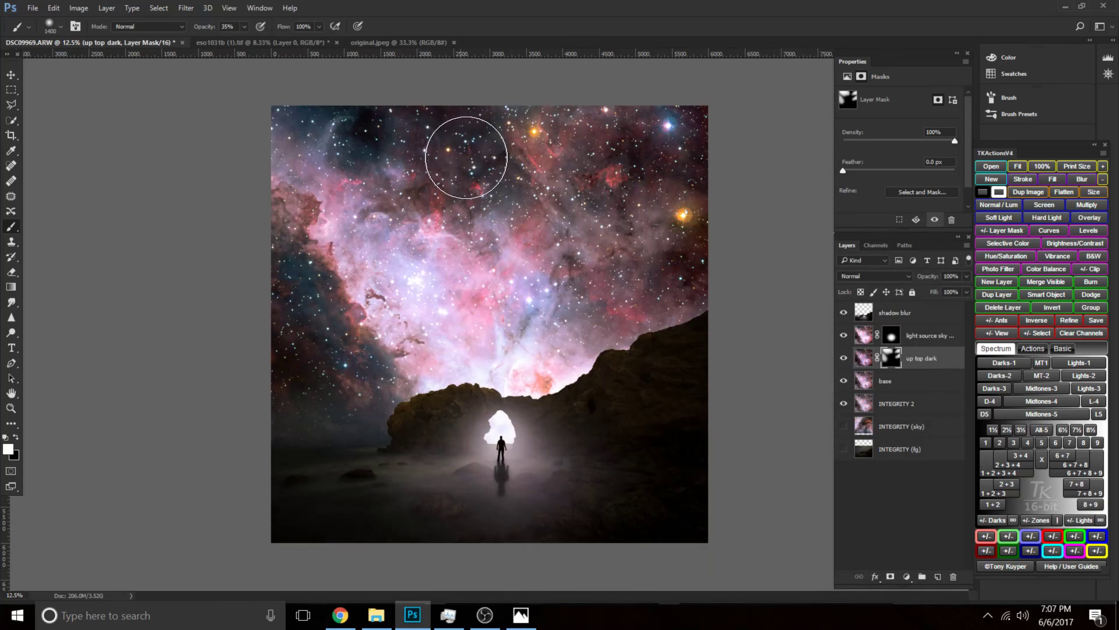
{"action": "left_click_drag", "start_coordinate": [844, 348], "coordinate": [845, 358]}
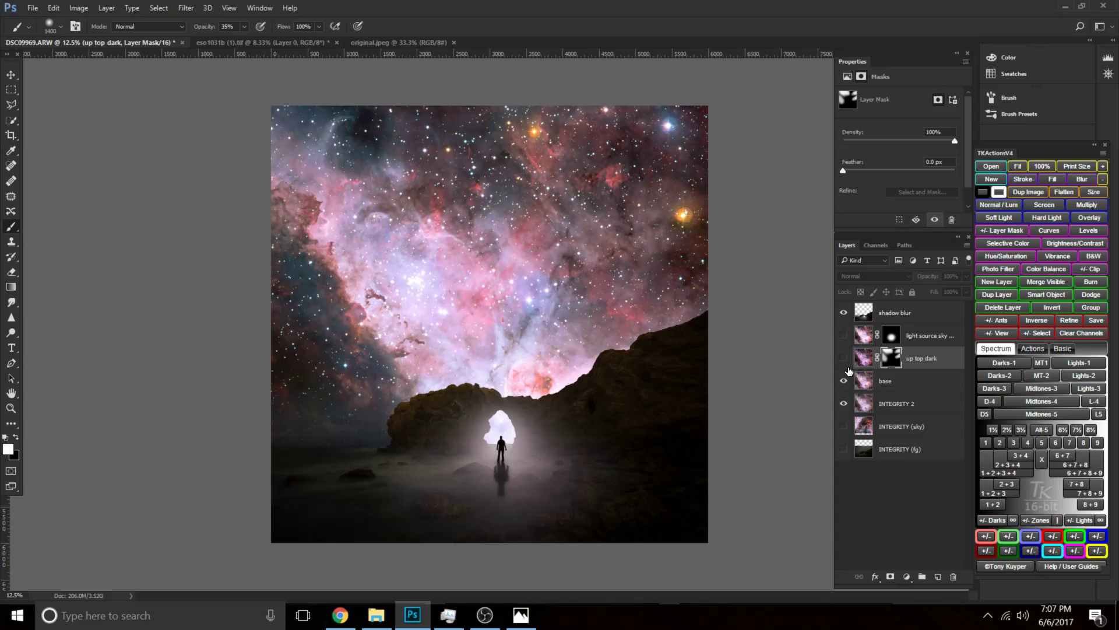
{"action": "left_click_drag", "start_coordinate": [847, 358], "coordinate": [846, 343]}
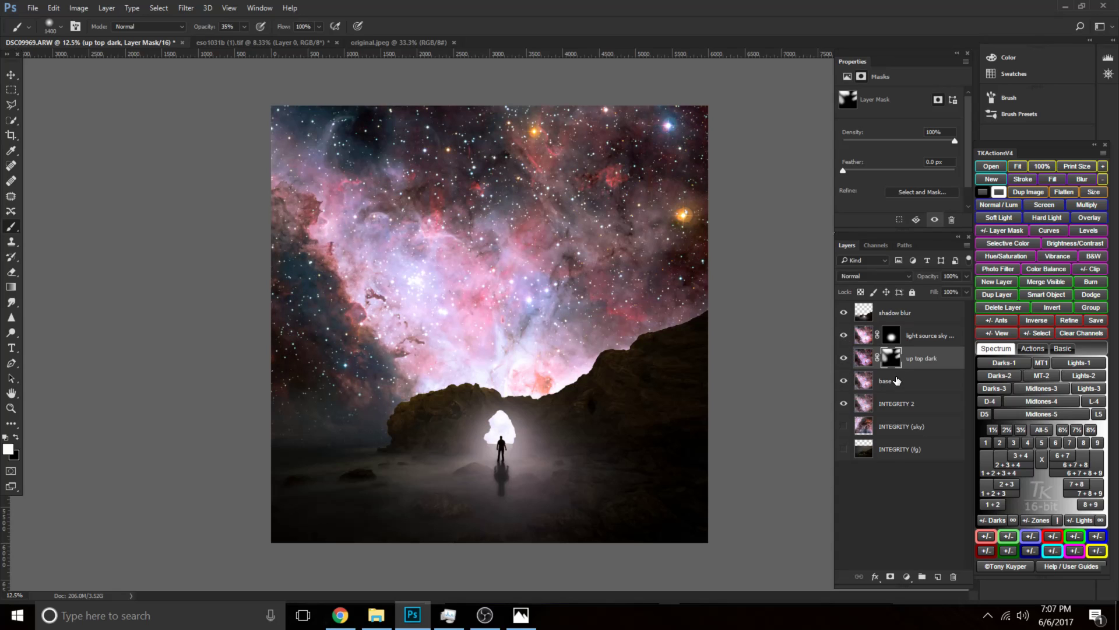
{"action": "left_click", "coordinate": [844, 336]}
{"action": "left_click", "coordinate": [843, 336]}
Merge the base, up top dark and light source sky edit layers into one layer.
{"action": "left_click", "coordinate": [899, 391]}
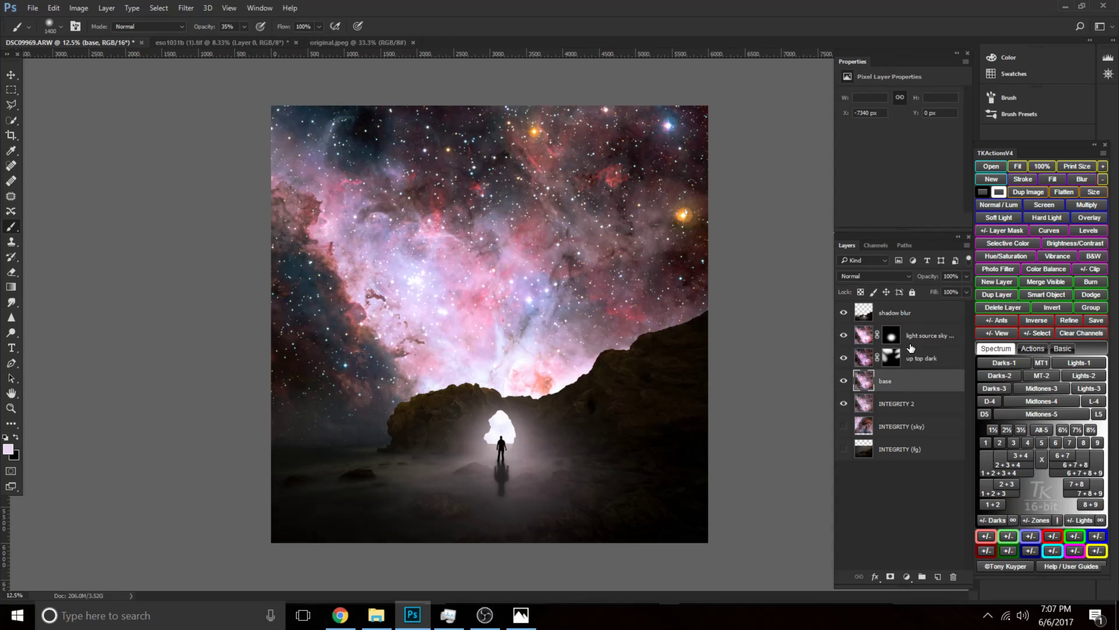
{"action": "left_click", "coordinate": [916, 337], "text": "shift"}
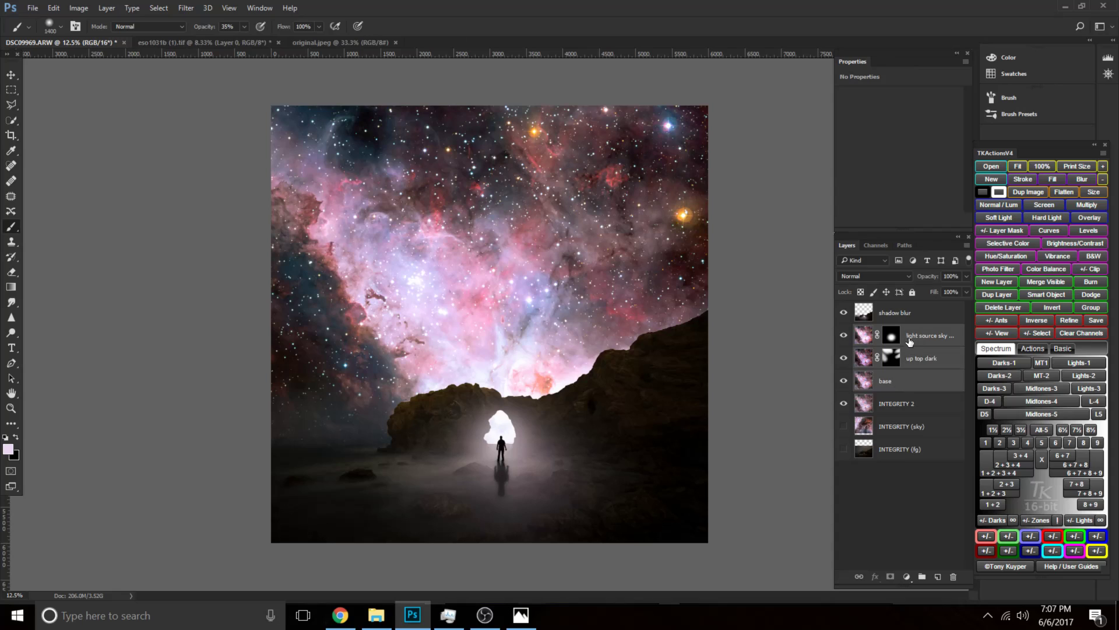
{"action": "key", "text": "ctrl+e"}
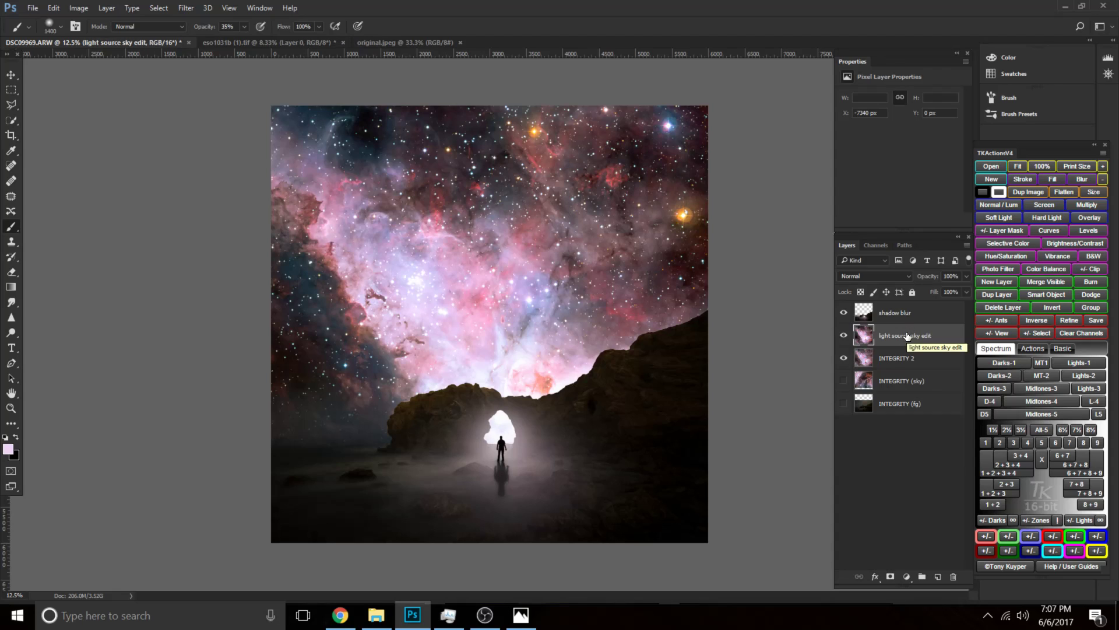
{"action": "key", "text": "ctrl+z"}
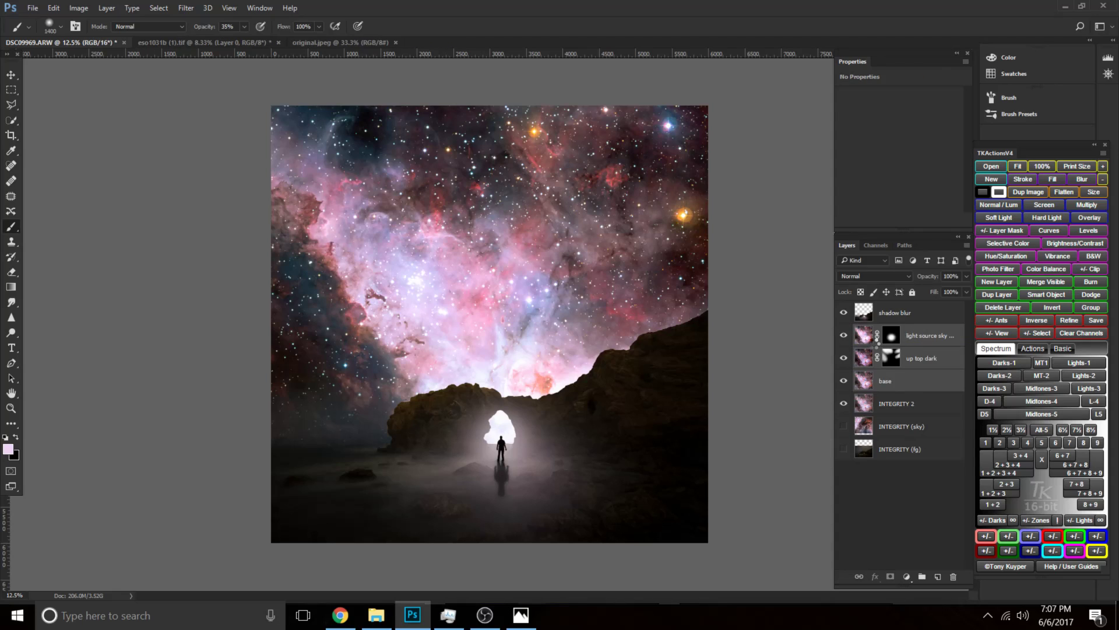
{"action": "key", "text": "ctrl+e"}
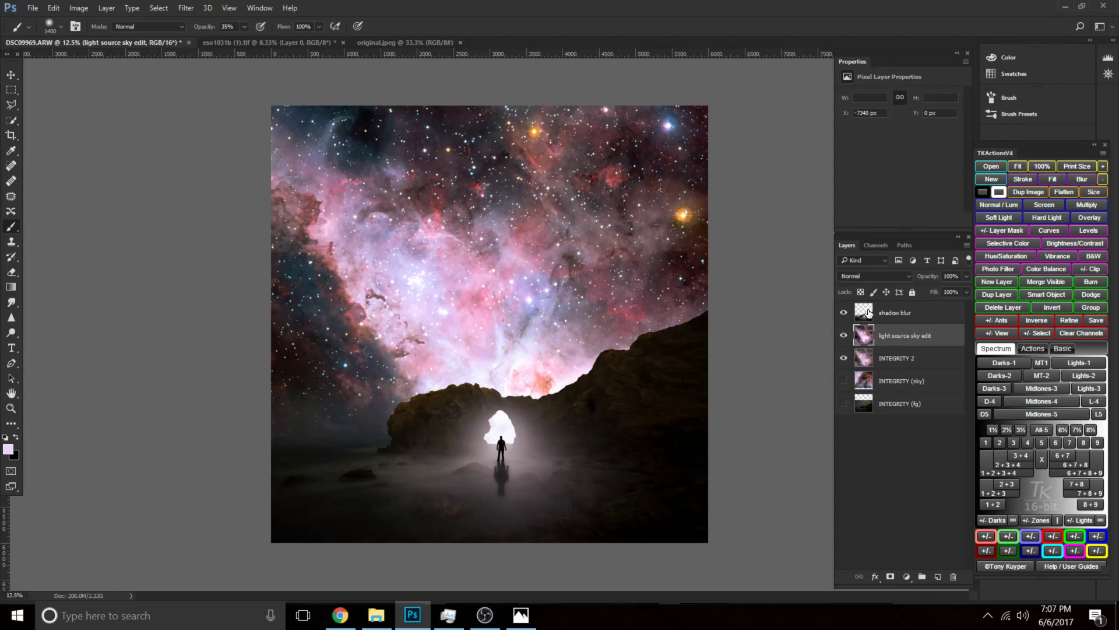
Stamp all visible layers into a new layer above shadow blur and rename it as blur layer.
{"action": "left_click", "coordinate": [901, 320]}
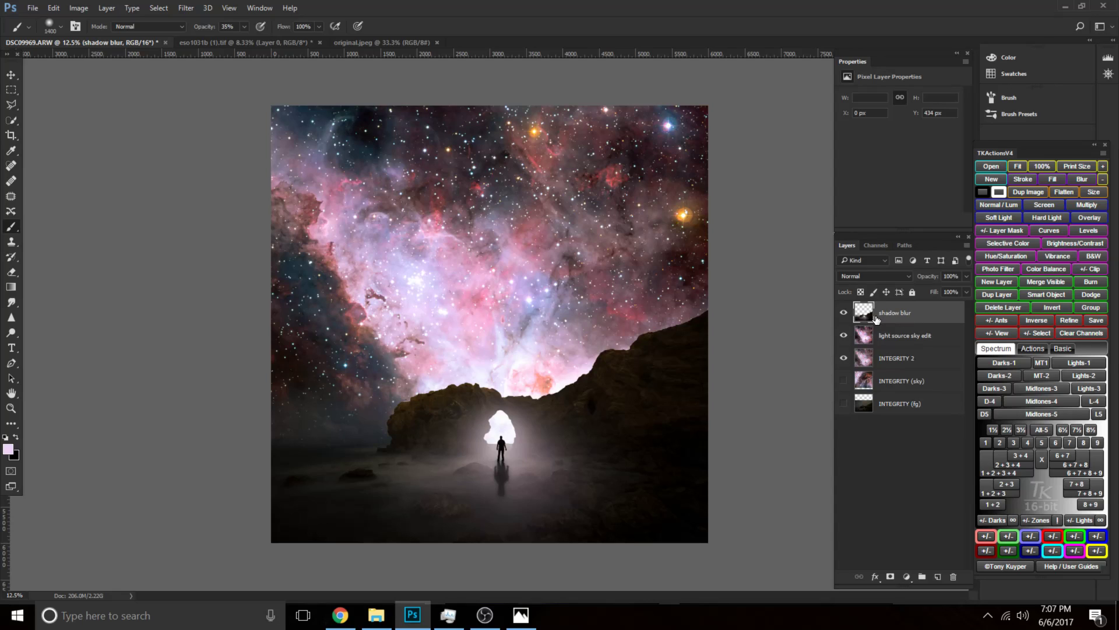
{"action": "key", "text": "ctrl+shift+alt+e"}
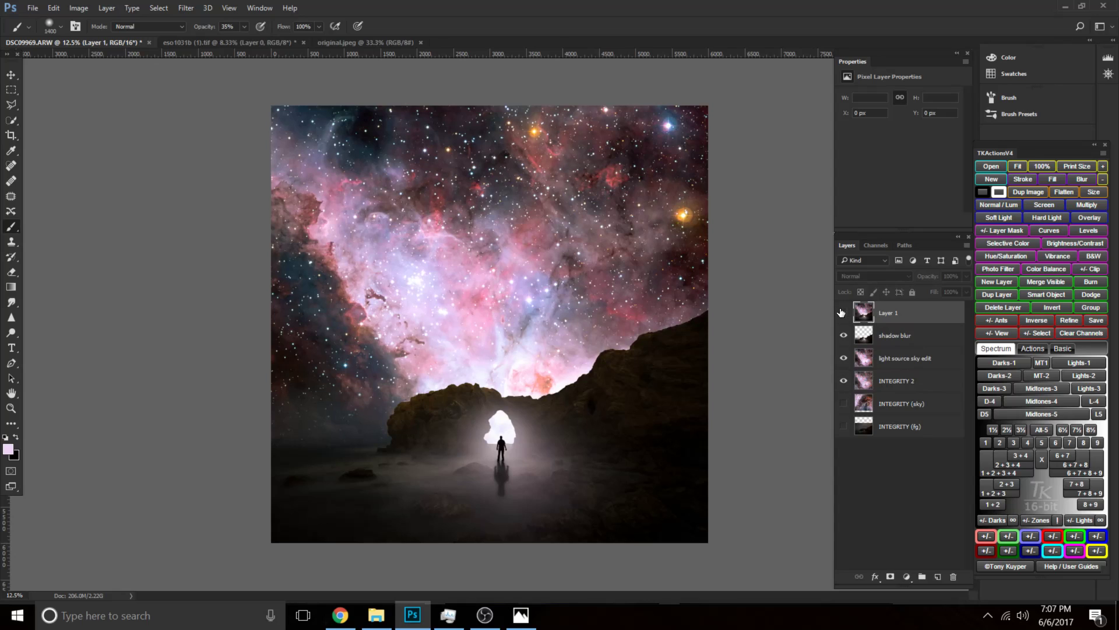
{"action": "left_click", "coordinate": [843, 312]}
{"action": "left_click", "coordinate": [845, 313]}
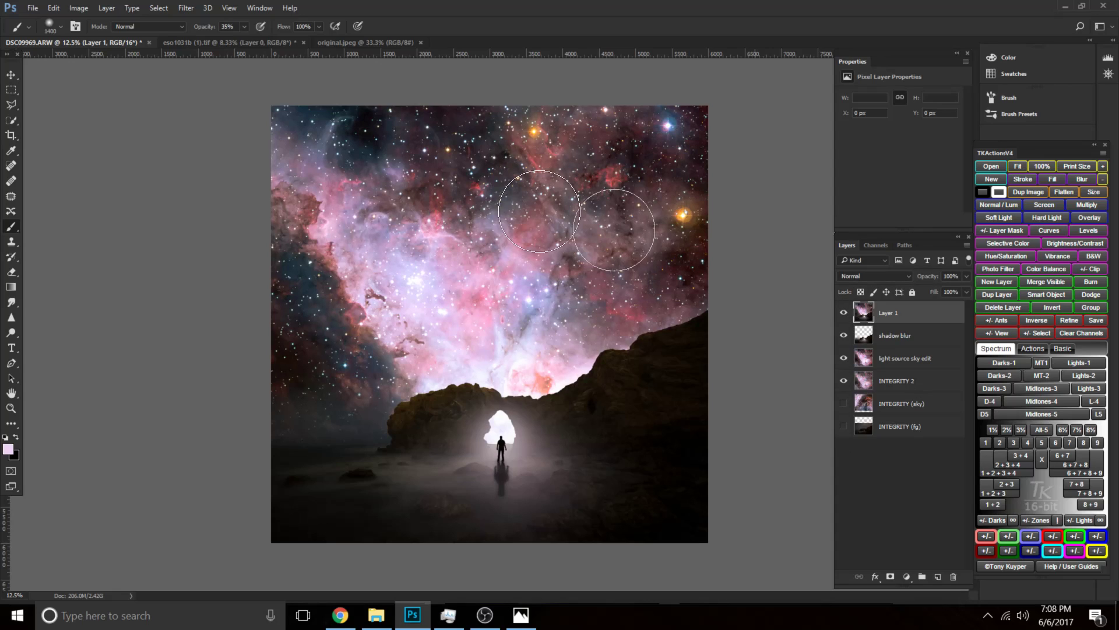
{"action": "double_click", "coordinate": [885, 313]}
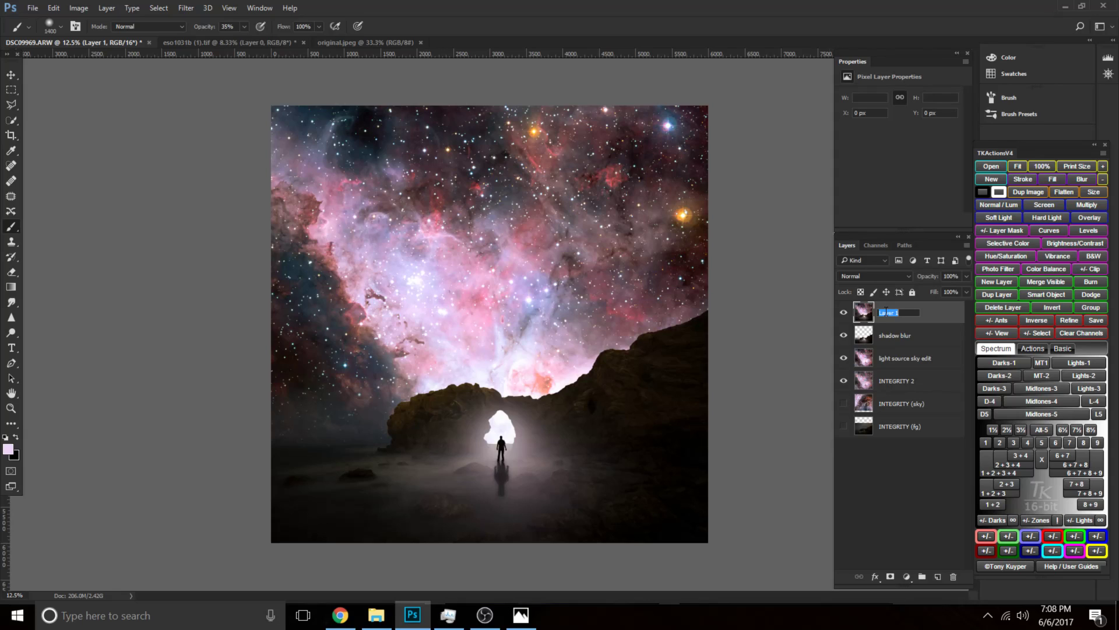
{"action": "type", "text": "blur layer"}
{"action": "key", "text": "Return"}
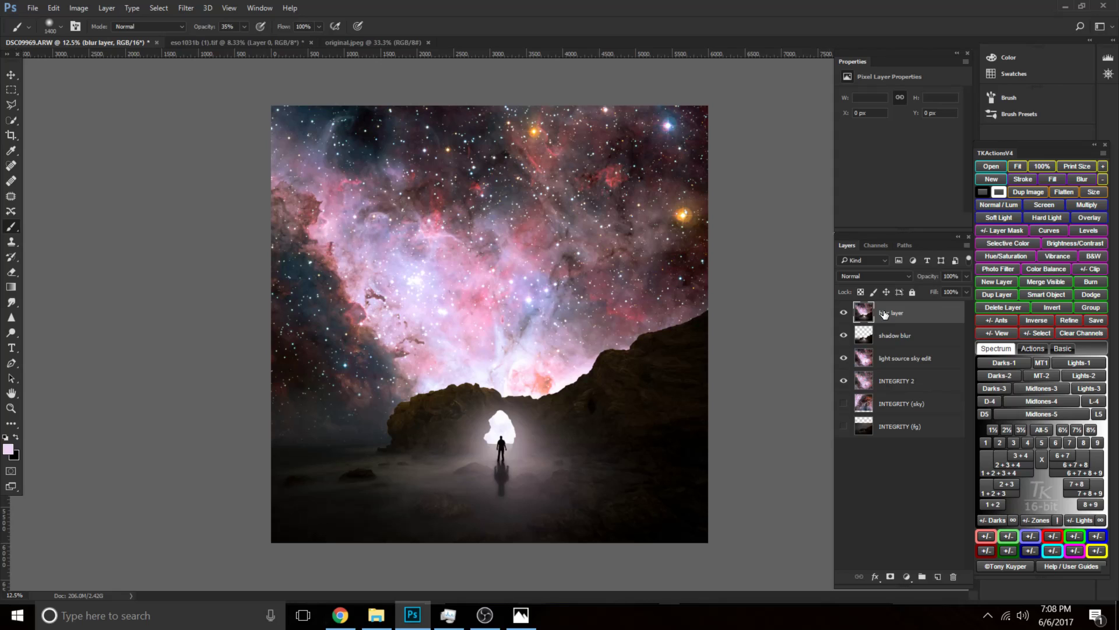
Start a Tilt-Shift blur of 78 px on blur layer and extend its sharp zone and transition upward into the sky.
{"action": "left_click", "coordinate": [182, 12]}
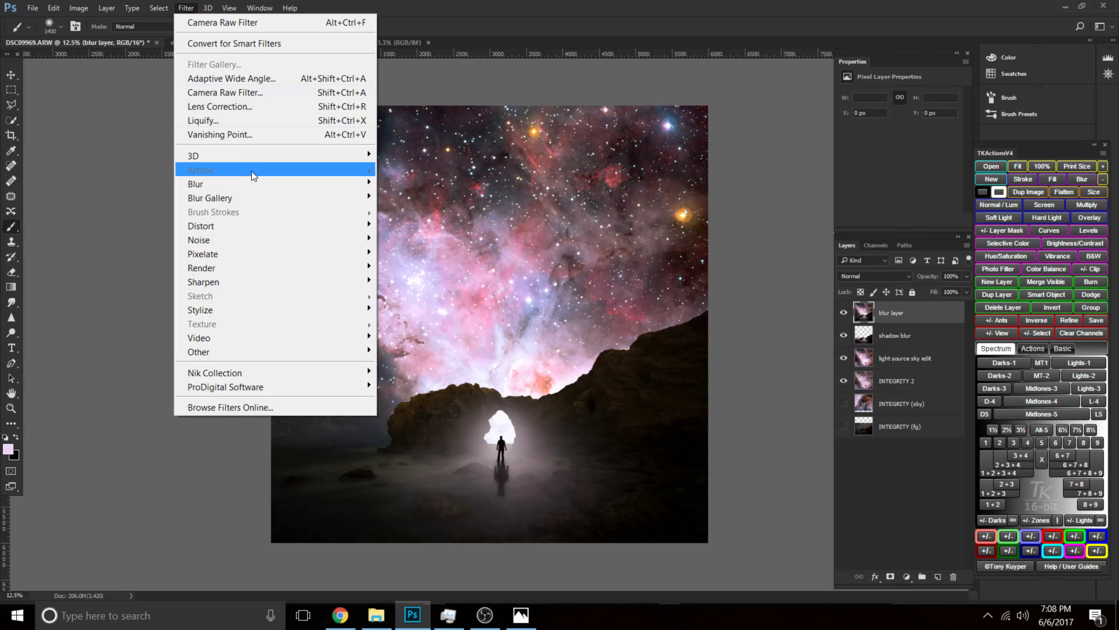
{"action": "mouse_move", "coordinate": [258, 183]}
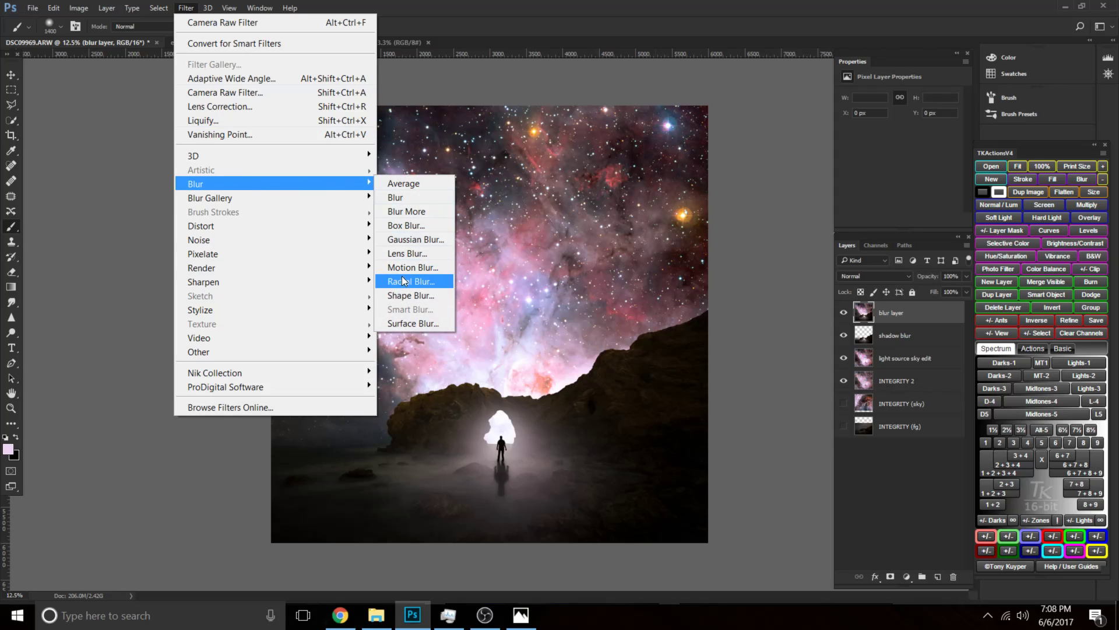
{"action": "mouse_move", "coordinate": [310, 197]}
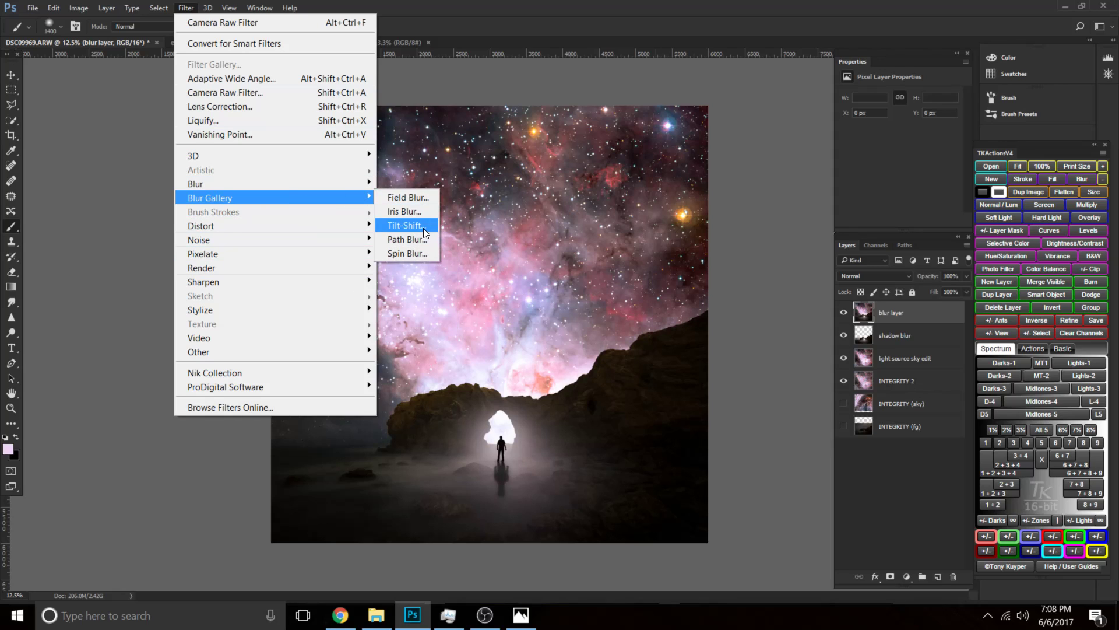
{"action": "left_click", "coordinate": [424, 227]}
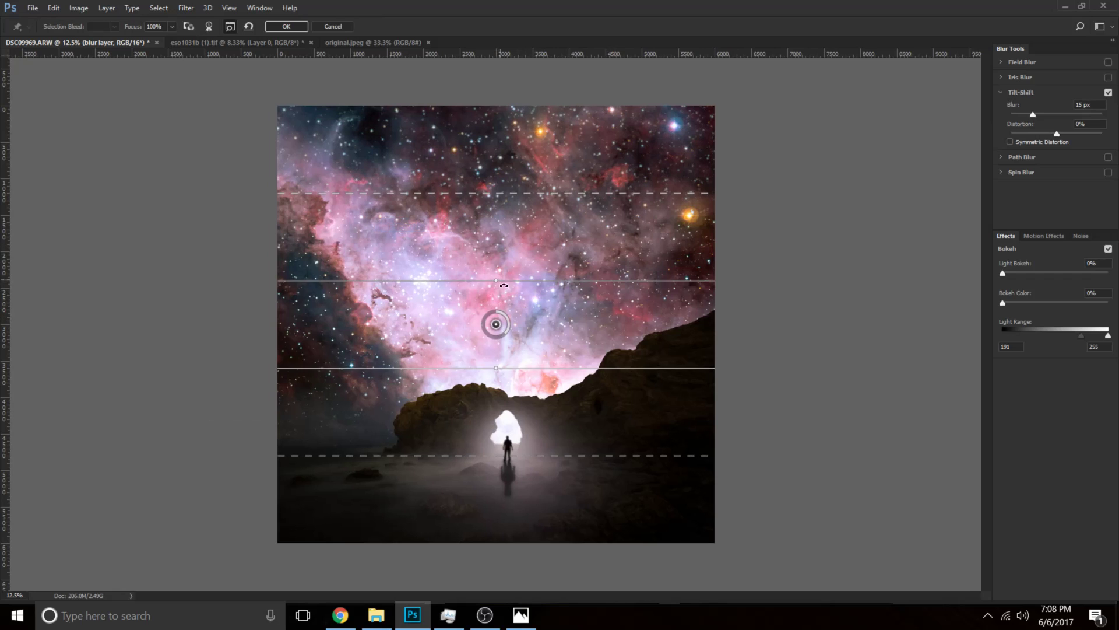
{"action": "left_click_drag", "start_coordinate": [499, 335], "coordinate": [483, 328]}
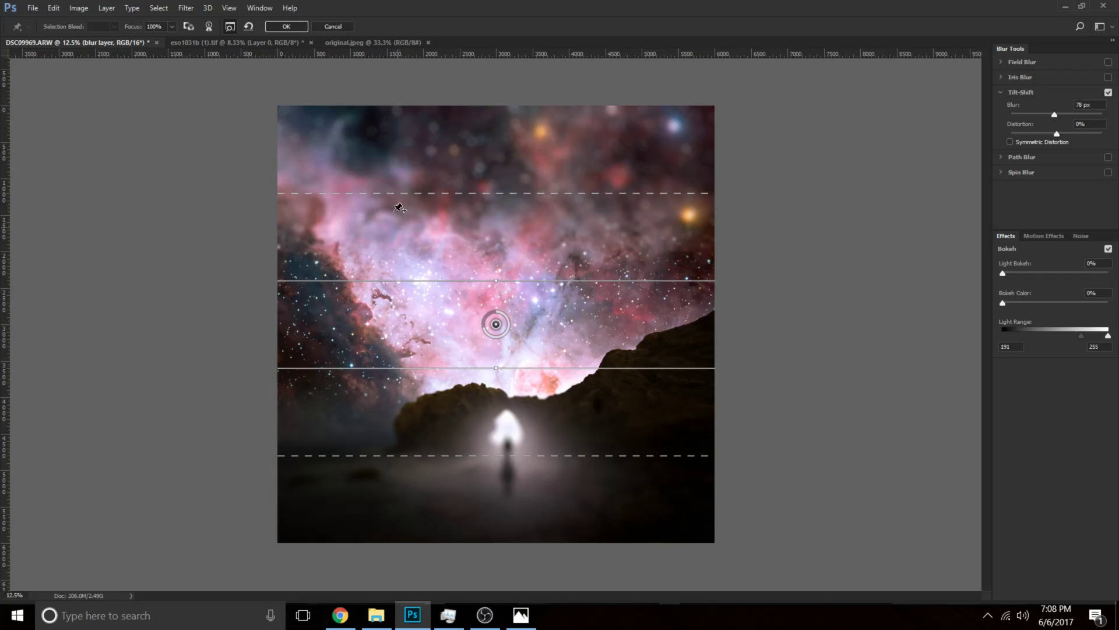
{"action": "left_click_drag", "start_coordinate": [465, 276], "coordinate": [465, 222]}
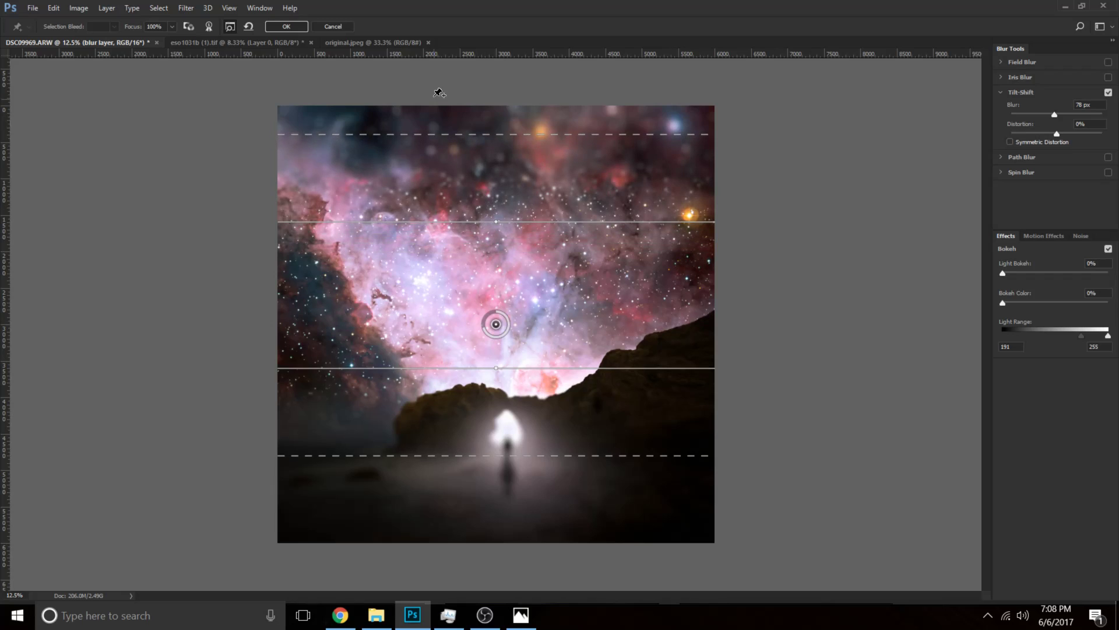
{"action": "left_click_drag", "start_coordinate": [435, 120], "coordinate": [444, 83]}
{"action": "left_click_drag", "start_coordinate": [527, 232], "coordinate": [526, 235]}
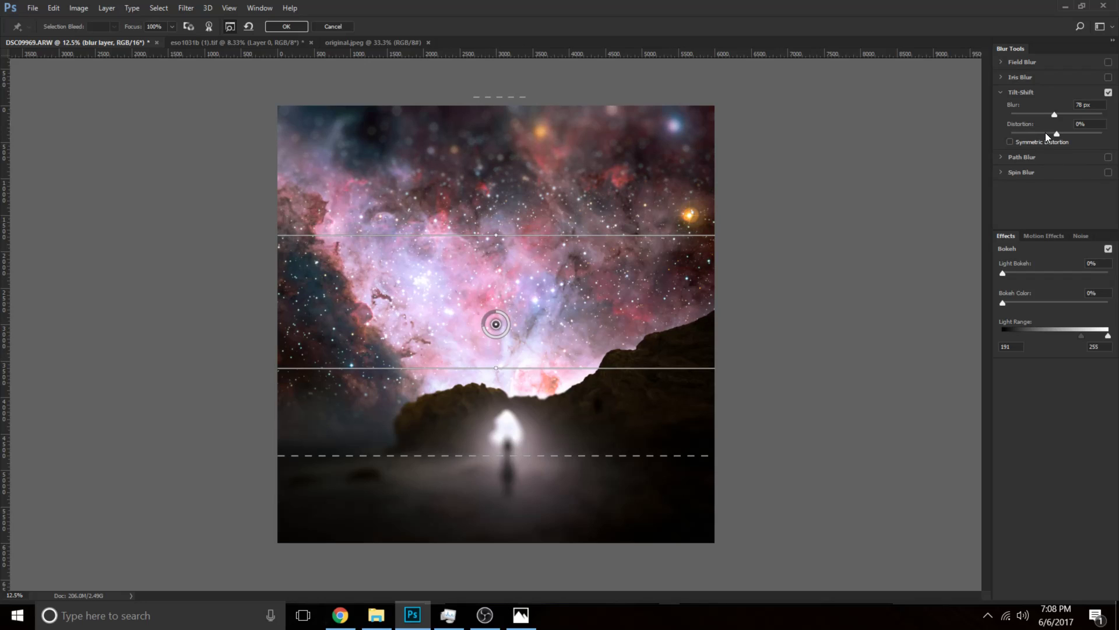
Set the Tilt-Shift distortion to 16% and the blur to 120 px.
{"action": "left_click_drag", "start_coordinate": [1058, 134], "coordinate": [1059, 137]}
{"action": "mouse_move", "coordinate": [1054, 114]}
{"action": "left_mouse_down"}
{"action": "mouse_move", "coordinate": [1022, 115]}
{"action": "mouse_move", "coordinate": [1043, 115]}
{"action": "left_mouse_up"}
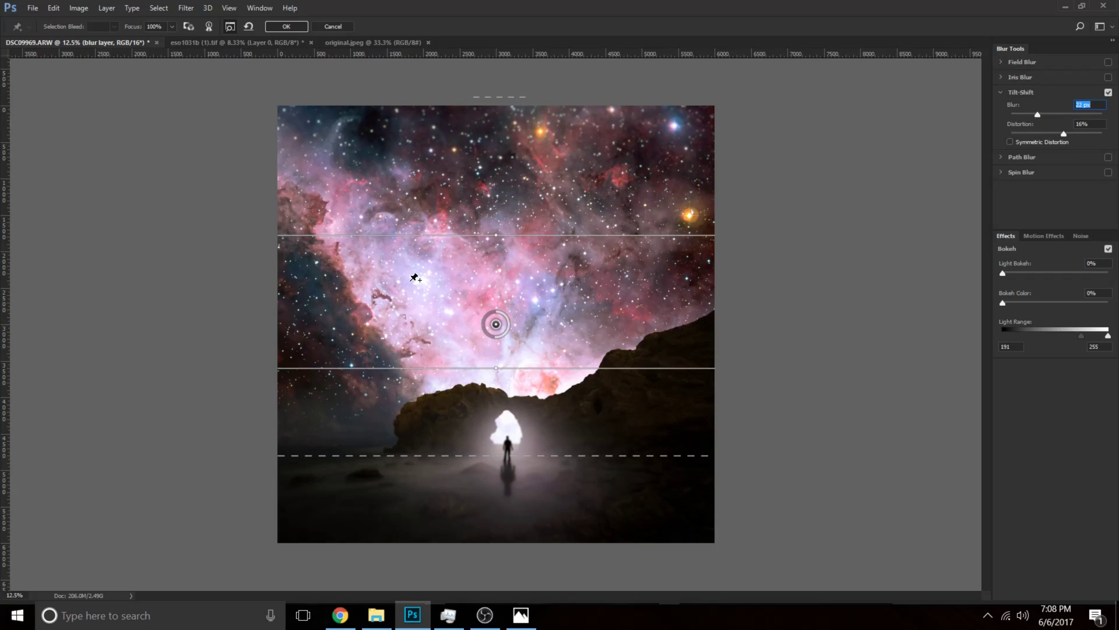
{"action": "left_click_drag", "start_coordinate": [1036, 114], "coordinate": [1080, 114]}
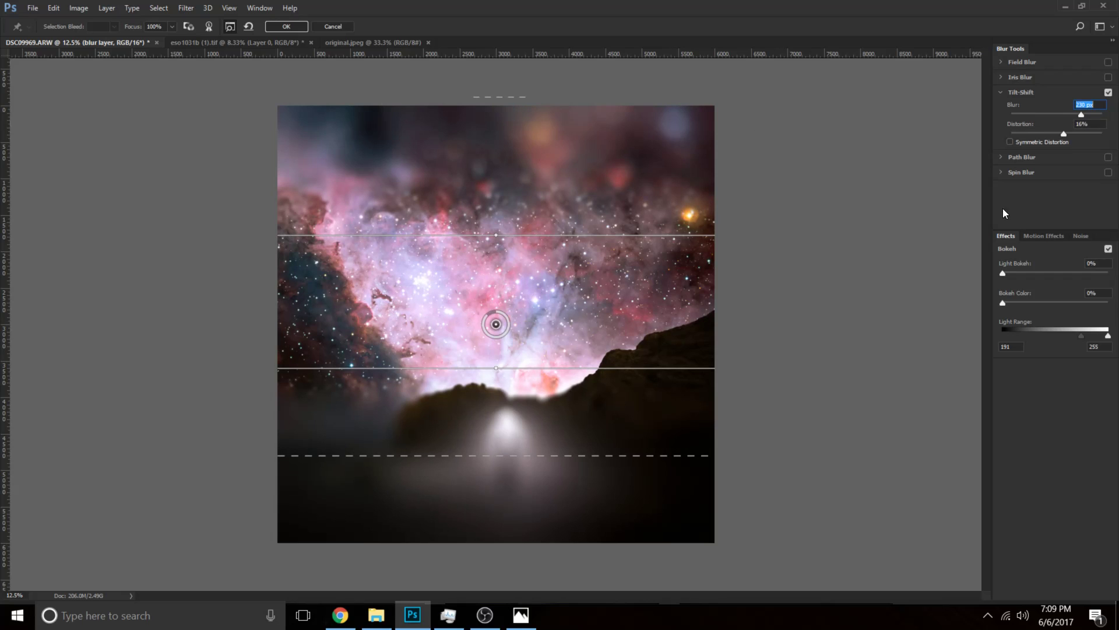
{"action": "left_click_drag", "start_coordinate": [1082, 115], "coordinate": [1057, 113]}
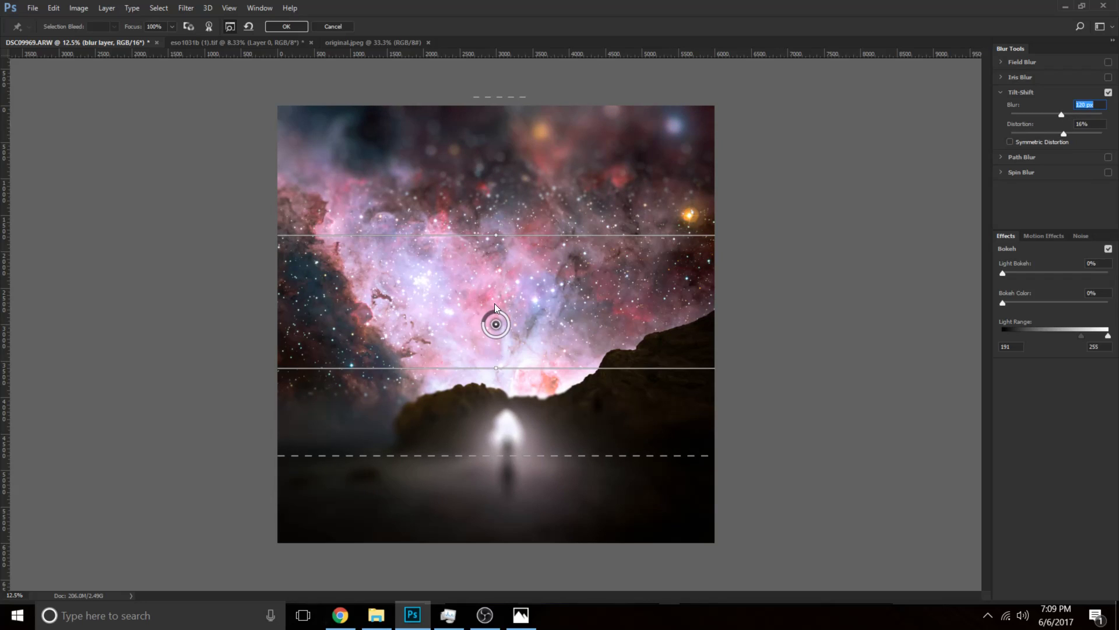
Lower the Tilt-Shift's upper focus line, shift its centre slightly down over the nebula and apply the blur.
{"action": "left_click_drag", "start_coordinate": [517, 236], "coordinate": [517, 265]}
{"action": "left_click_drag", "start_coordinate": [497, 325], "coordinate": [496, 334]}
{"action": "left_click_drag", "start_coordinate": [488, 135], "coordinate": [492, 118]}
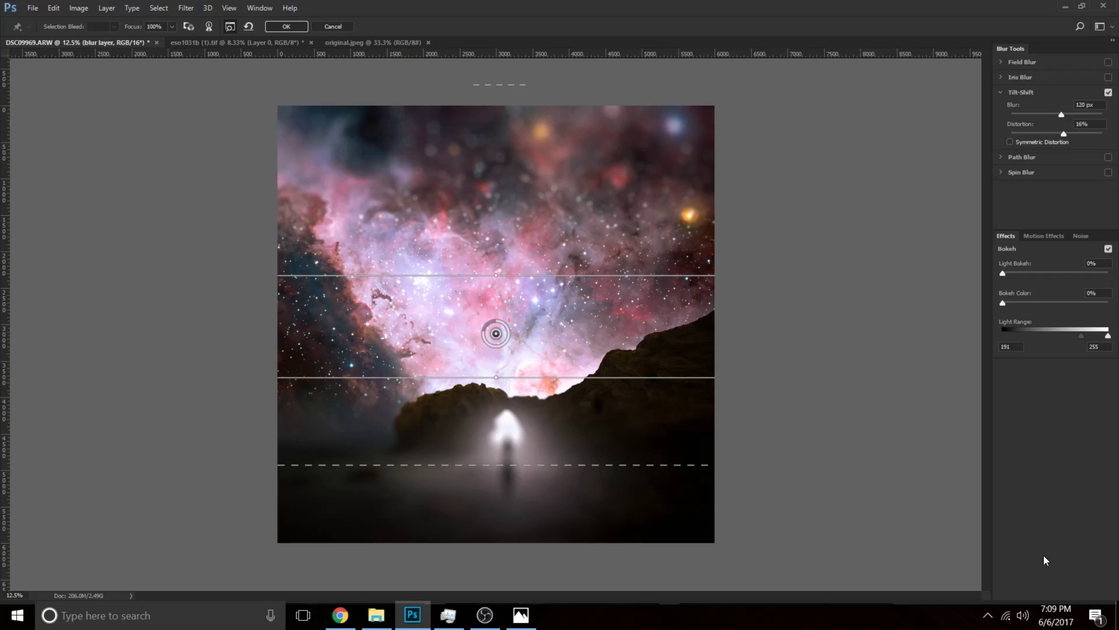
{"action": "key", "text": "Return"}
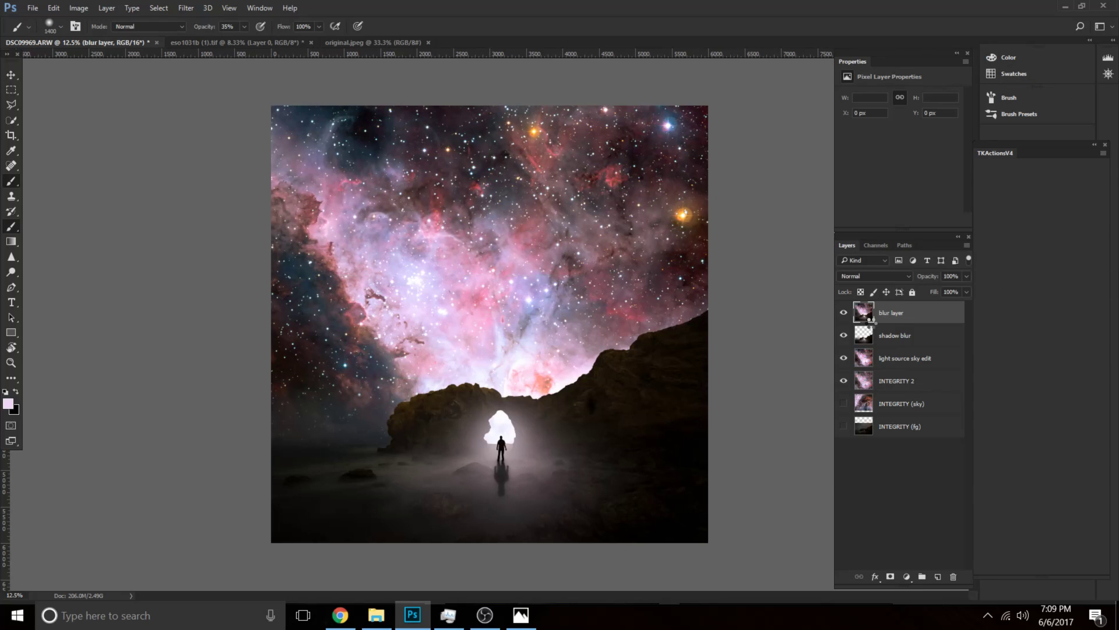
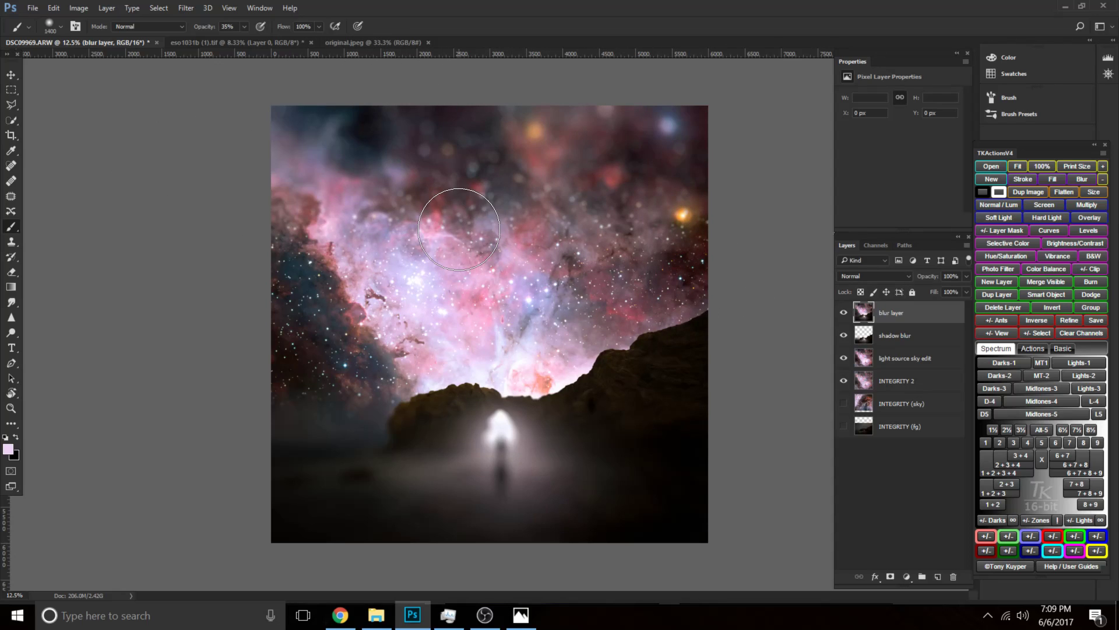
Add a white layer mask to blur layer and compare the image with that layer hidden and shown.
{"action": "key", "text": "bracketleft"}
{"action": "key", "text": "bracketleft"}
{"action": "key", "text": "bracketright"}
{"action": "key", "text": "bracketright"}
{"action": "key", "text": "bracketright"}
{"action": "left_click", "coordinate": [844, 313]}
{"action": "left_click", "coordinate": [843, 313]}
{"action": "left_click", "coordinate": [891, 577]}
{"action": "left_click", "coordinate": [842, 315]}
{"action": "left_click", "coordinate": [842, 313]}
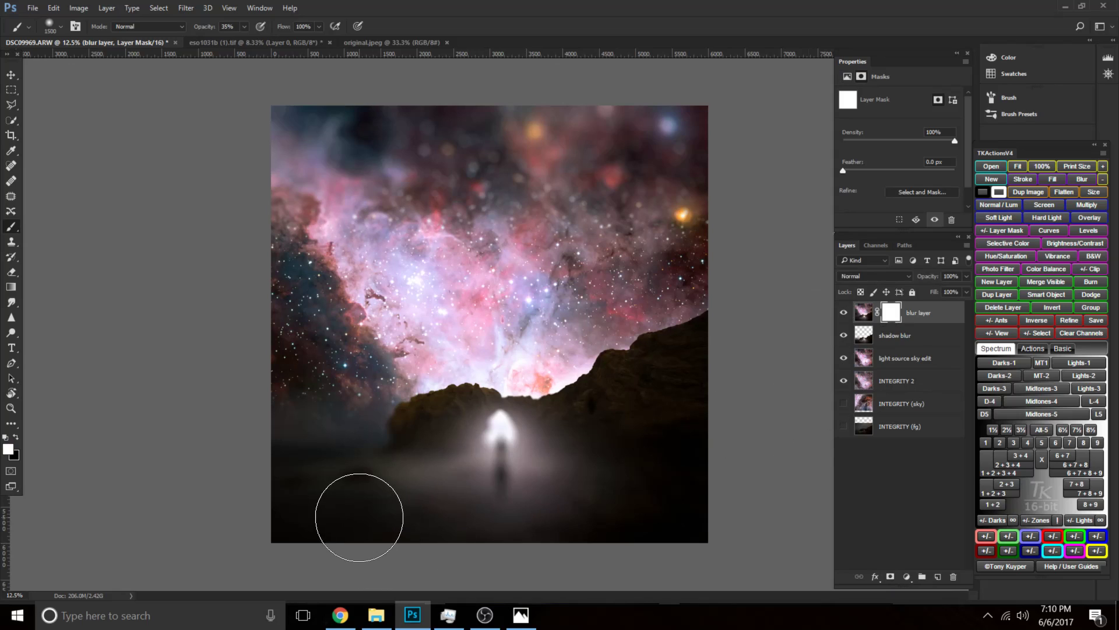
Paint the blur layer mask black at 100% opacity with a 2000 px brush over the rocks, arch, man and ground.
{"action": "left_click", "coordinate": [16, 436]}
{"action": "key", "text": "0"}
{"action": "key", "text": "bracketright"}
{"action": "key", "text": "bracketright"}
{"action": "key", "text": "bracketright"}
{"action": "key", "text": "bracketright"}
{"action": "key", "text": "bracketright"}
{"action": "mouse_move", "coordinate": [406, 396]}
{"action": "left_mouse_down"}
{"action": "mouse_move", "coordinate": [252, 442]}
{"action": "mouse_move", "coordinate": [125, 445]}
{"action": "mouse_move", "coordinate": [708, 517]}
{"action": "mouse_move", "coordinate": [520, 538]}
{"action": "mouse_move", "coordinate": [472, 480]}
{"action": "mouse_move", "coordinate": [108, 522]}
{"action": "mouse_move", "coordinate": [221, 529]}
{"action": "left_mouse_up"}
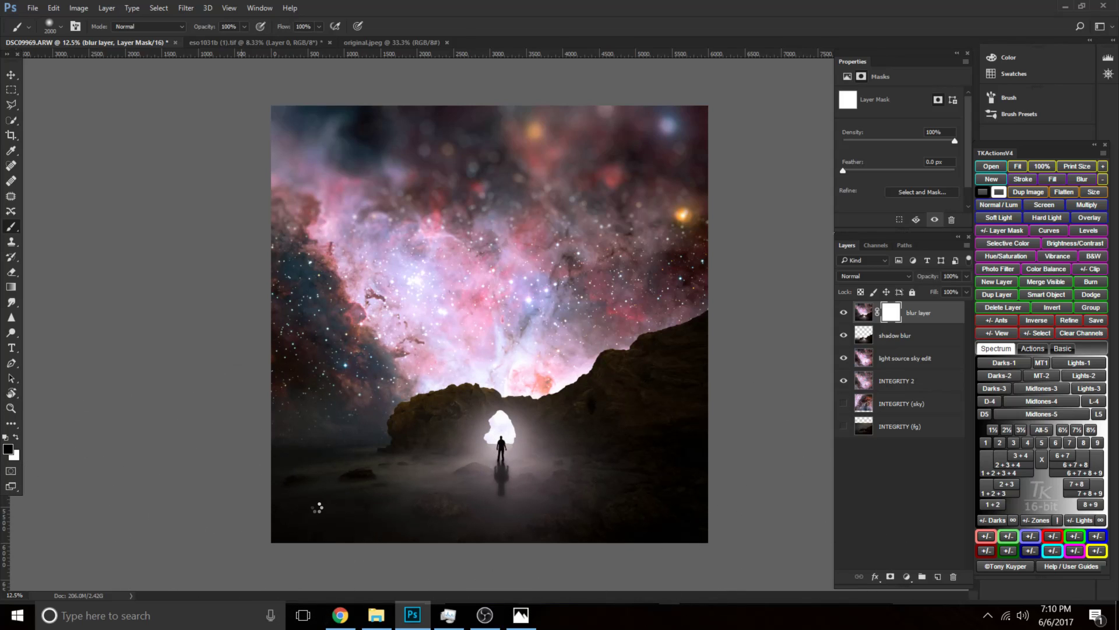
Paint the blur layer mask white at 20% opacity along the foreground's lower and outer edges, using brushes of about 1600 to 1800 px.
{"action": "key", "text": "bracketleft"}
{"action": "key", "text": "bracketleft"}
{"action": "key", "text": "bracketleft"}
{"action": "key", "text": "bracketleft"}
{"action": "key", "text": "bracketleft"}
{"action": "key", "text": "x"}
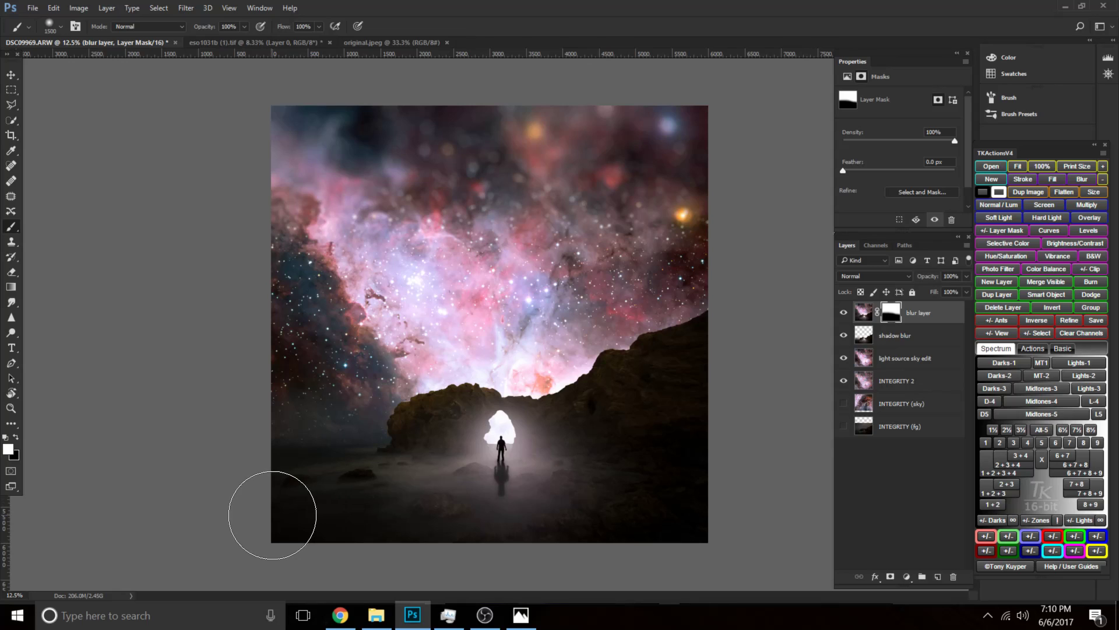
{"action": "key", "text": "2"}
{"action": "key", "text": "bracketright"}
{"action": "key", "text": "bracketright"}
{"action": "key", "text": "bracketright"}
{"action": "key", "text": "bracketleft"}
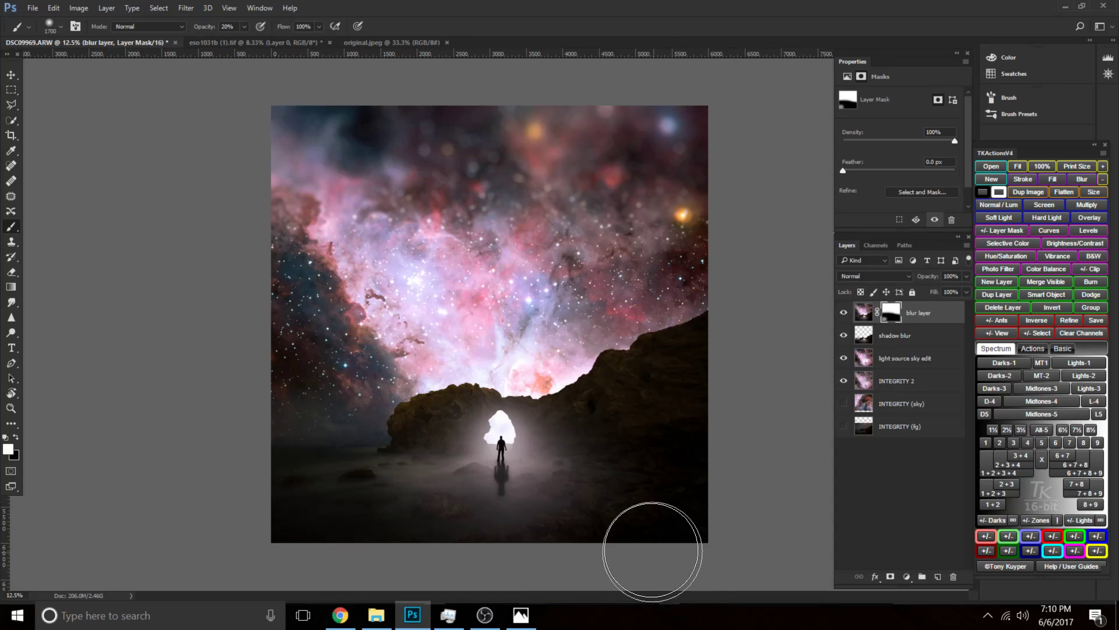
{"action": "key", "text": "bracketleft"}
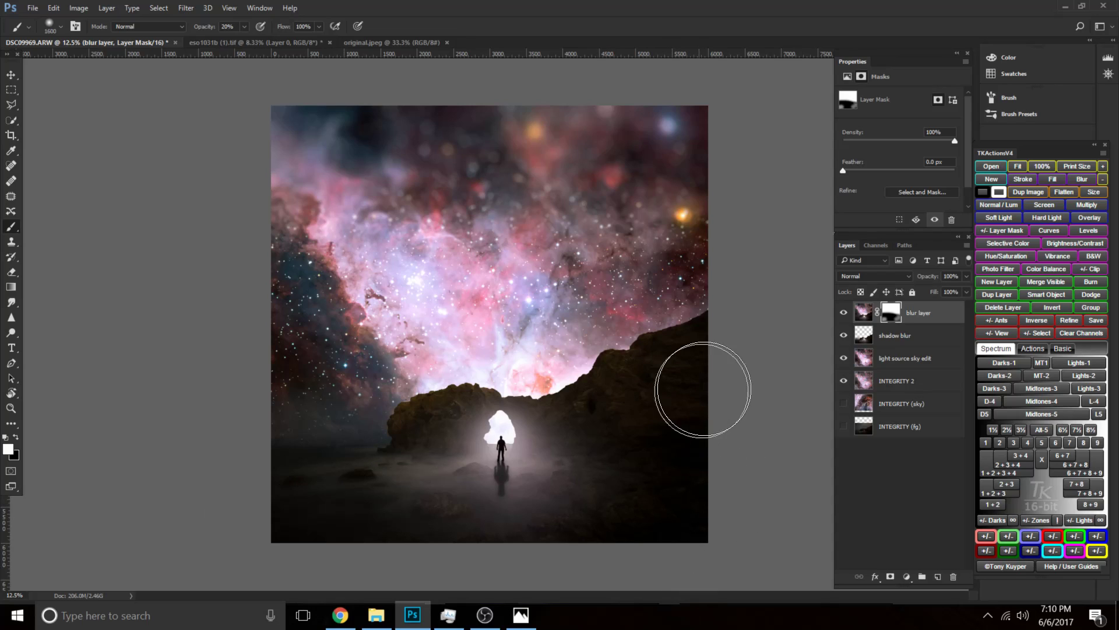
{"action": "key", "text": "bracketright"}
{"action": "key", "text": "bracketright"}
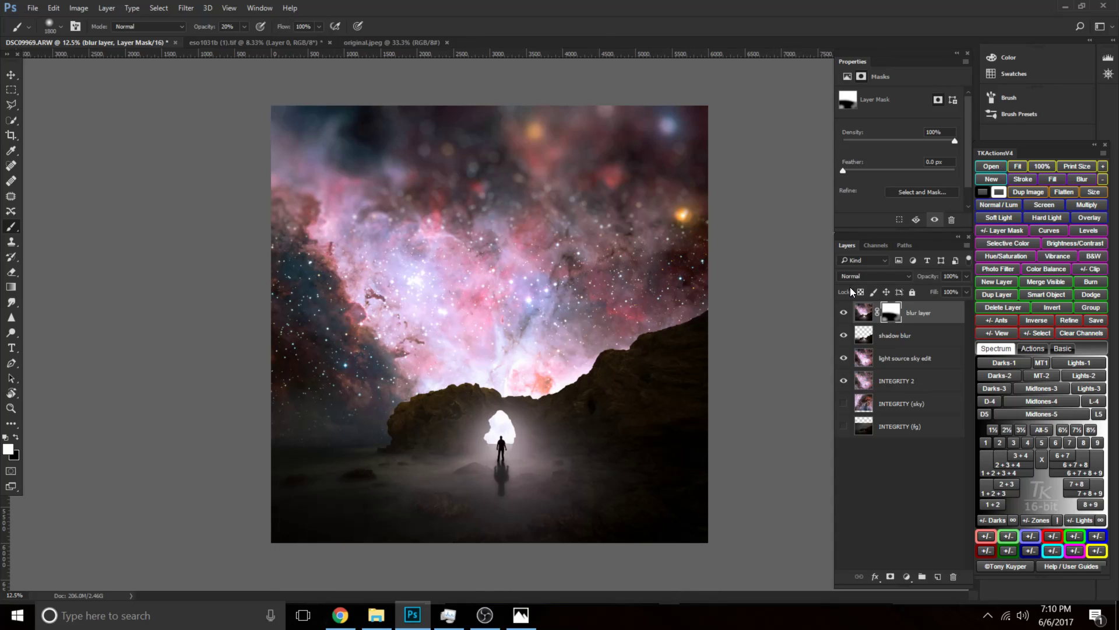
Paint the blur layer mask black at low opacity from 10 to 20% across the mid-sky blur transition, using brushes up to about 1500 px.
{"action": "key", "text": "bracketleft"}
{"action": "key", "text": "bracketleft"}
{"action": "key", "text": "bracketleft"}
{"action": "key", "text": "bracketleft"}
{"action": "key", "text": "bracketleft"}
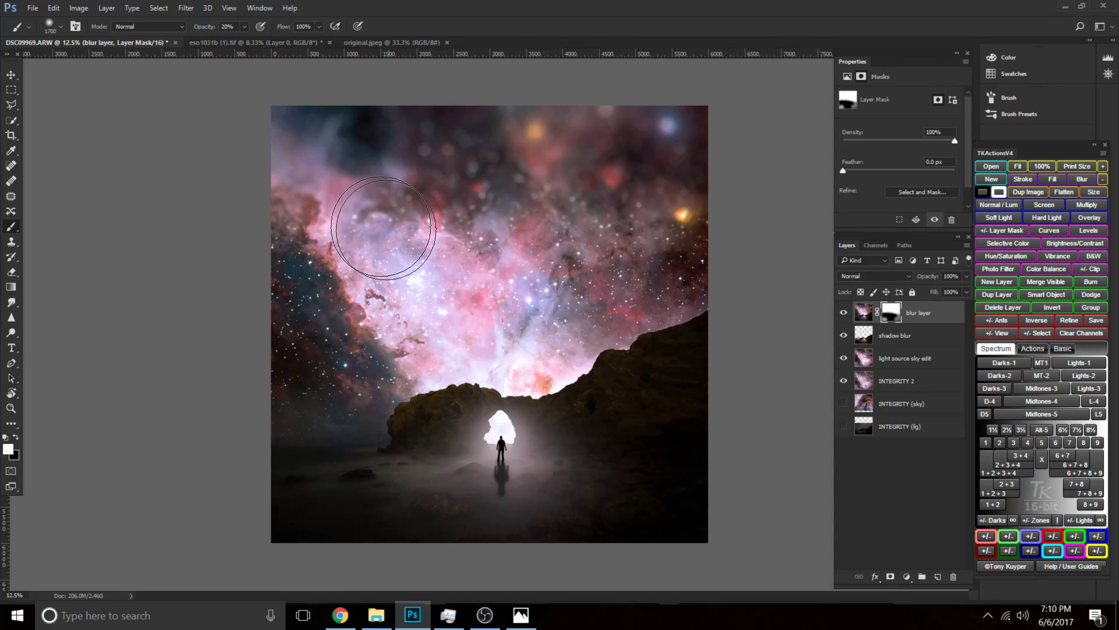
{"action": "key", "text": "bracketleft"}
{"action": "key", "text": "bracketleft"}
{"action": "key", "text": "bracketleft"}
{"action": "key", "text": "bracketleft"}
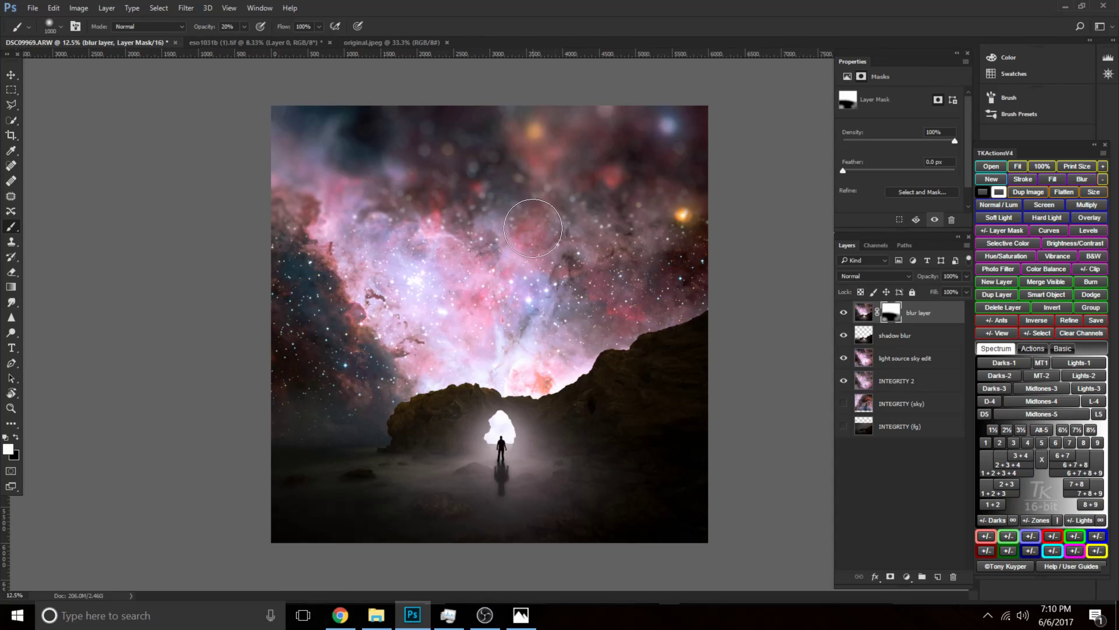
{"action": "key", "text": "1"}
{"action": "key", "text": "bracketleft"}
{"action": "key", "text": "bracketleft"}
{"action": "key", "text": "x"}
{"action": "key", "text": "bracketright"}
{"action": "key", "text": "bracketright"}
{"action": "key", "text": "bracketright"}
{"action": "mouse_move", "coordinate": [312, 187]}
{"action": "left_mouse_down"}
{"action": "mouse_move", "coordinate": [341, 210]}
{"action": "mouse_move", "coordinate": [333, 229]}
{"action": "mouse_move", "coordinate": [395, 230]}
{"action": "mouse_move", "coordinate": [429, 250]}
{"action": "mouse_move", "coordinate": [566, 221]}
{"action": "left_mouse_up"}
{"action": "key", "text": "bracketleft"}
{"action": "key", "text": "bracketleft"}
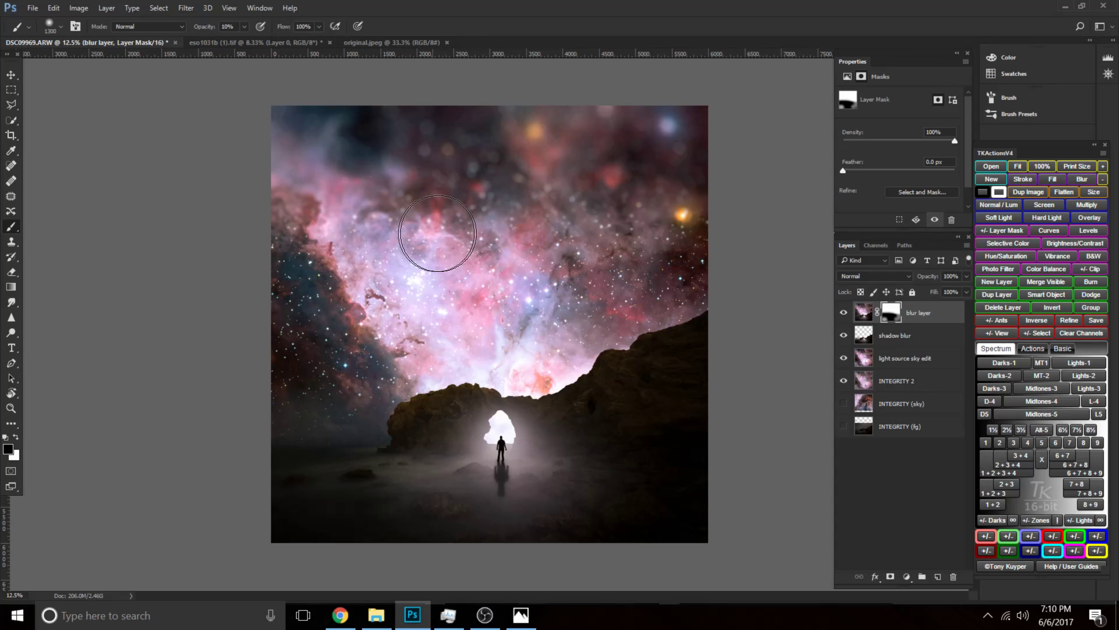
{"action": "key", "text": "bracketleft"}
{"action": "key", "text": "bracketleft"}
{"action": "key", "text": "bracketright"}
{"action": "key", "text": "bracketright"}
{"action": "key", "text": "bracketright"}
{"action": "key", "text": "bracketright"}
{"action": "key", "text": "bracketleft"}
{"action": "key", "text": "bracketright"}
{"action": "key", "text": "bracketright"}
{"action": "key", "text": "bracketright"}
{"action": "key", "text": "bracketright"}
Try blur layer at 84% opacity and restore it to 100%.
{"action": "left_click_drag", "start_coordinate": [929, 279], "coordinate": [950, 280]}
{"action": "left_click", "coordinate": [866, 313]}
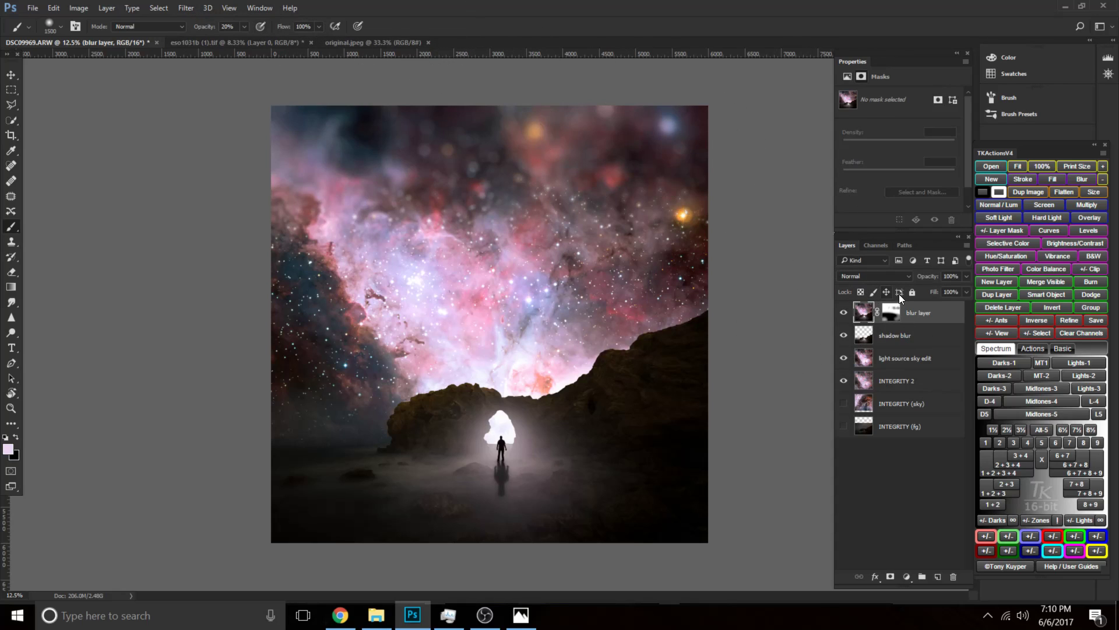
{"action": "left_click_drag", "start_coordinate": [929, 278], "coordinate": [924, 278]}
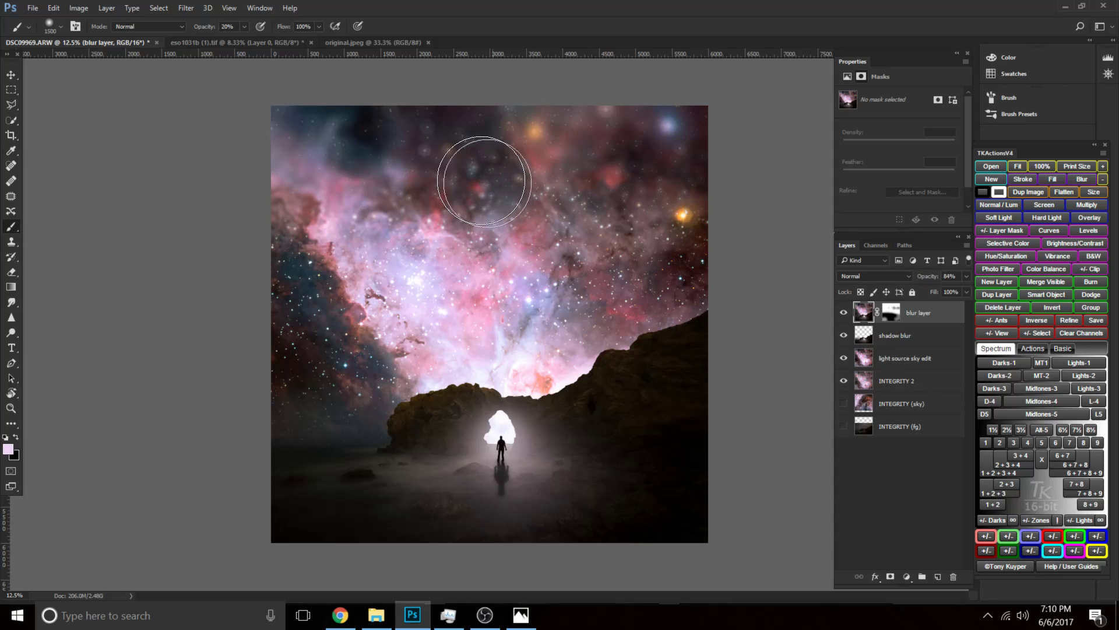
{"action": "key", "text": "bracketleft"}
{"action": "key", "text": "bracketleft"}
{"action": "key", "text": "bracketleft"}
{"action": "key", "text": "bracketleft"}
{"action": "key", "text": "bracketleft"}
{"action": "key", "text": "bracketleft"}
{"action": "key", "text": "bracketleft"}
{"action": "key", "text": "bracketleft"}
{"action": "key", "text": "bracketleft"}
{"action": "key", "text": "bracketleft"}
{"action": "key", "text": "bracketleft"}
{"action": "key", "text": "bracketleft"}
{"action": "key", "text": "bracketleft"}
{"action": "key", "text": "bracketleft"}
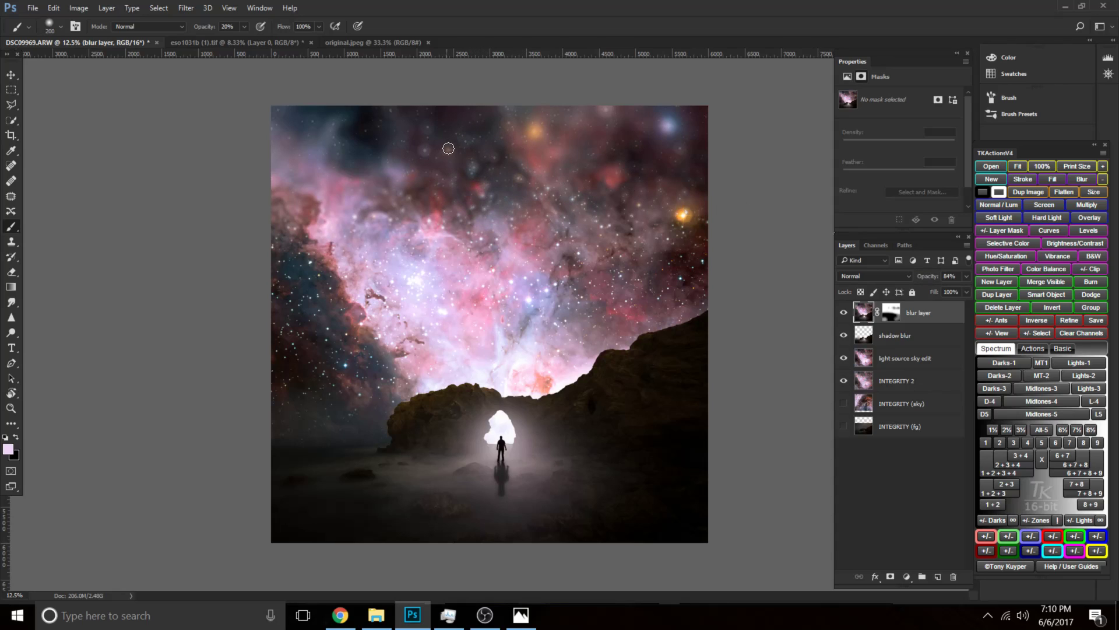
{"action": "left_click_drag", "start_coordinate": [928, 276], "coordinate": [1057, 284]}
View the finished reference image in Photos and compare its sky blur with the Photoshop composite.
{"action": "left_click", "coordinate": [522, 621]}
{"action": "left_click", "coordinate": [523, 622]}
{"action": "left_click", "coordinate": [523, 622]}
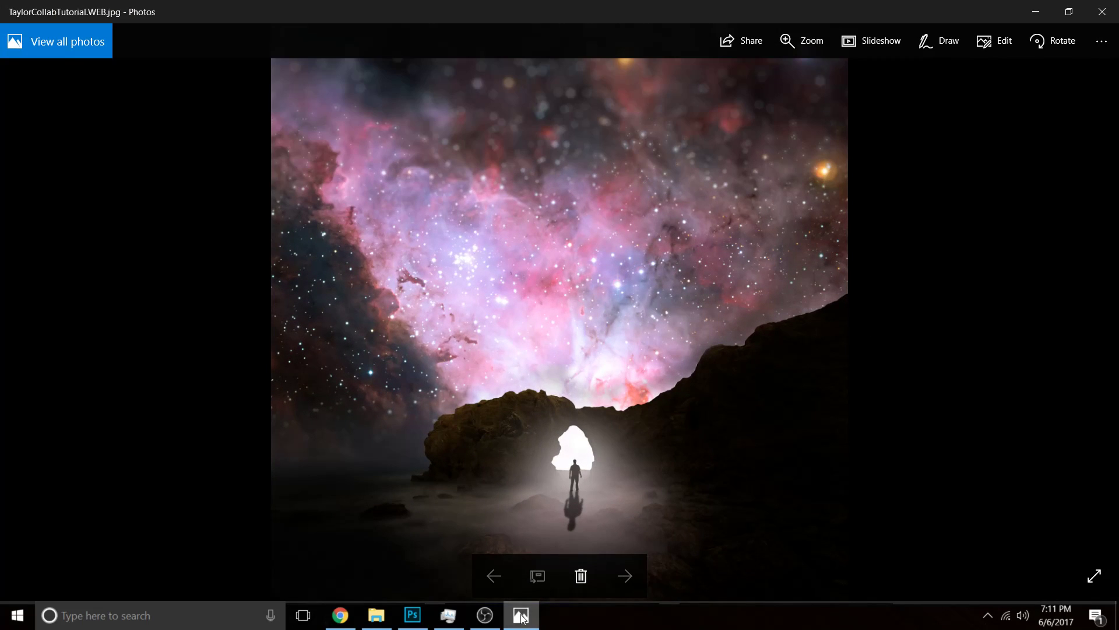
{"action": "left_click", "coordinate": [522, 618]}
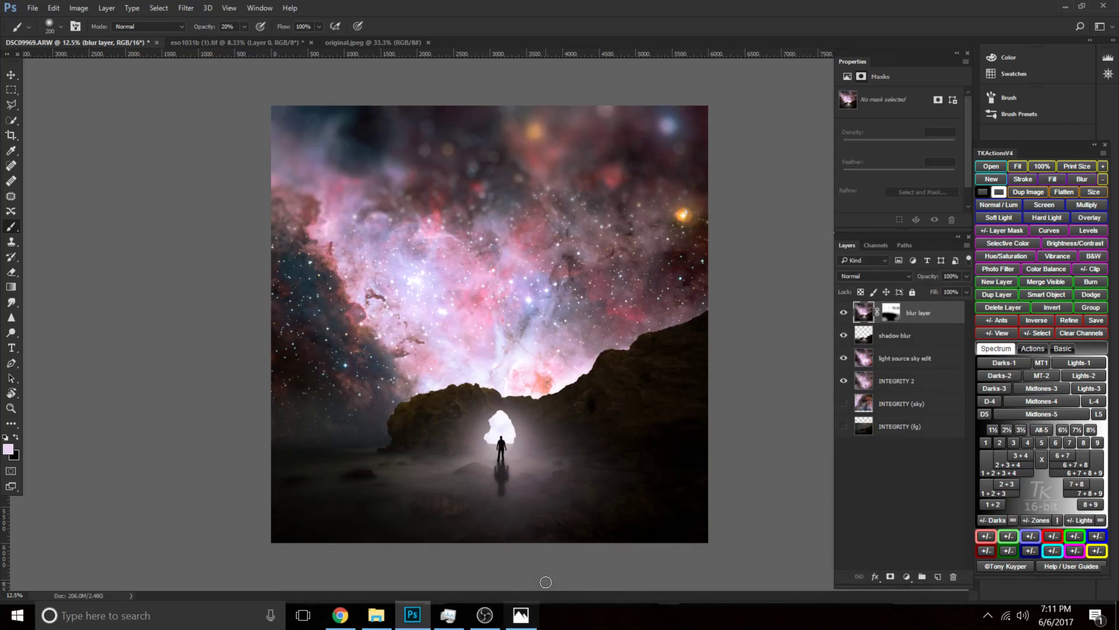
{"action": "left_click", "coordinate": [523, 617]}
{"action": "left_click", "coordinate": [523, 617]}
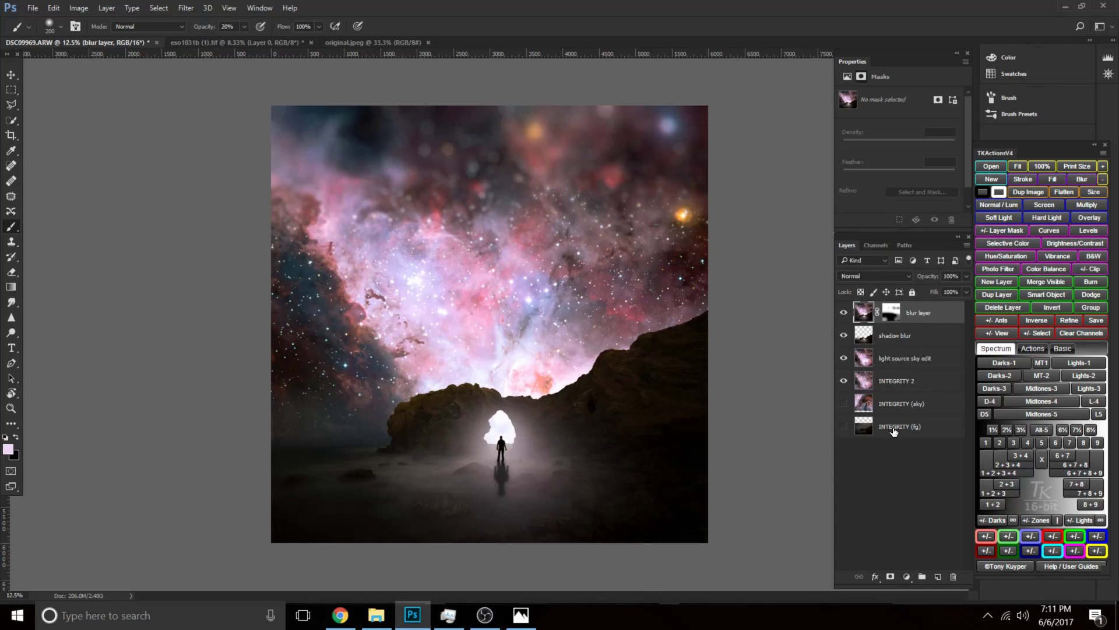
With blur layer hidden, stamp the visible layers into a new layer above shadow blur and show blur layer again.
{"action": "left_click", "coordinate": [901, 345]}
{"action": "left_click", "coordinate": [844, 312]}
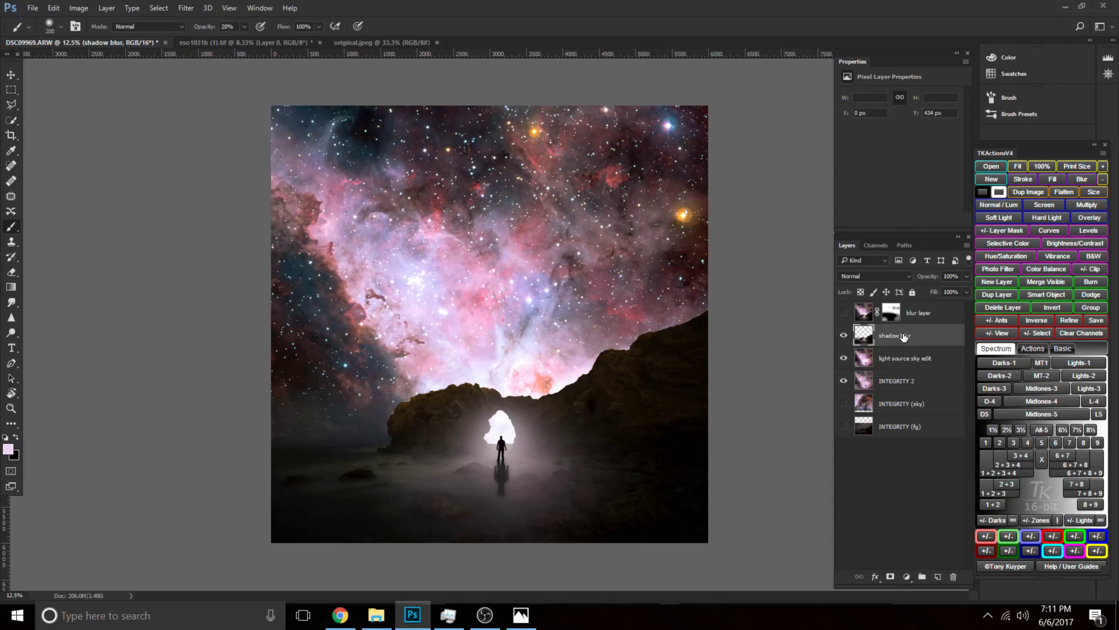
{"action": "key", "text": "ctrl+shift+alt+e"}
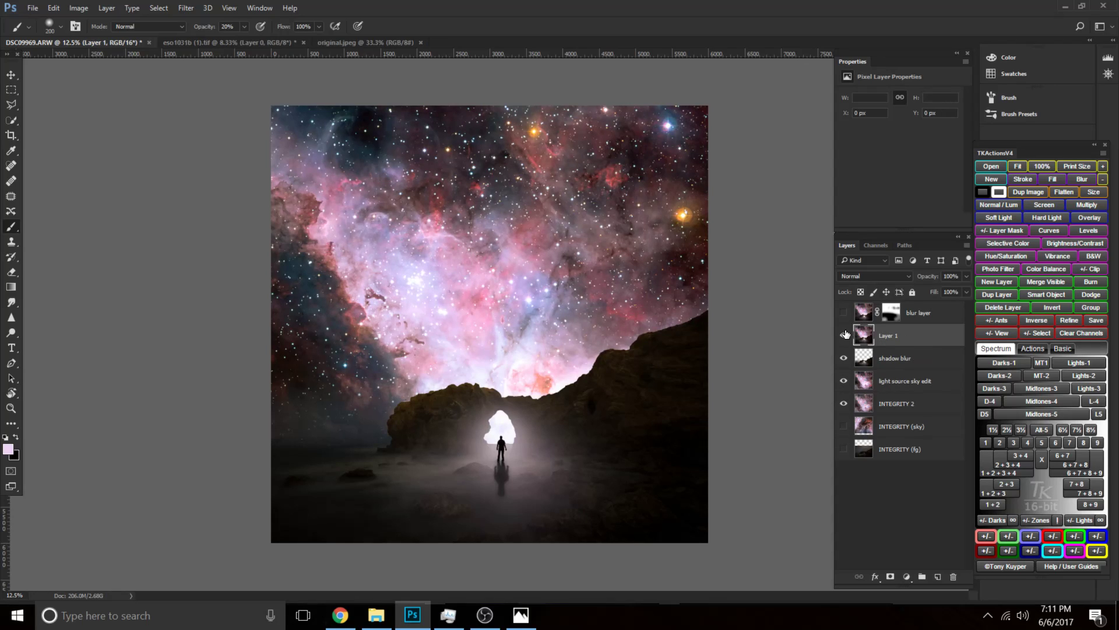
{"action": "left_click", "coordinate": [865, 313]}
{"action": "left_click", "coordinate": [843, 313]}
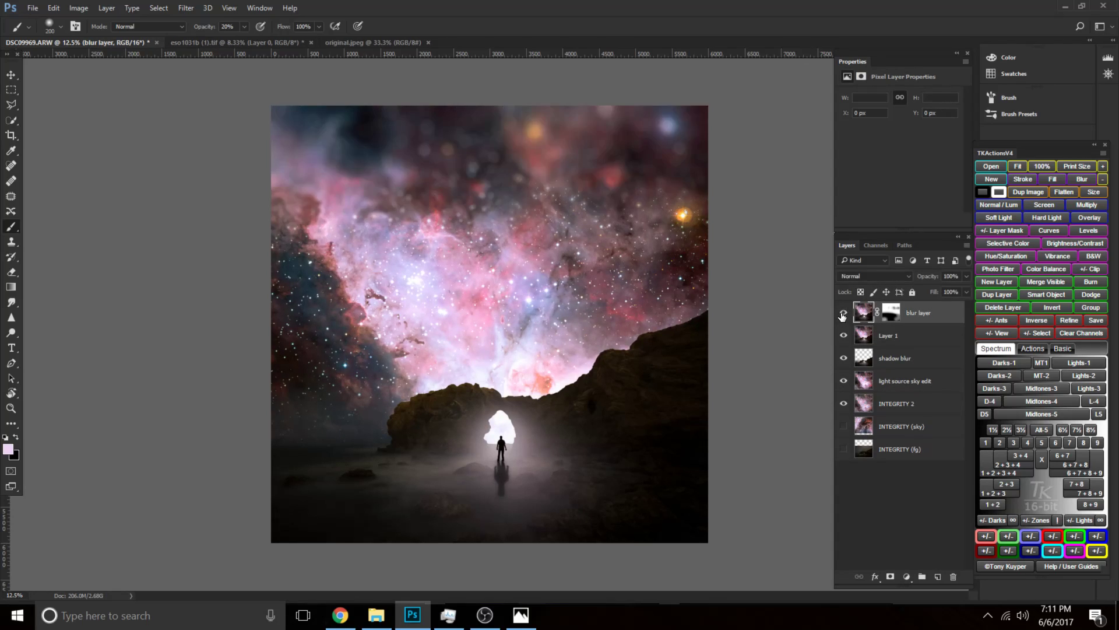
Merge blur layer with the stamped layer directly beneath it.
{"action": "left_click", "coordinate": [888, 340]}
{"action": "left_click", "coordinate": [916, 312], "text": "shift"}
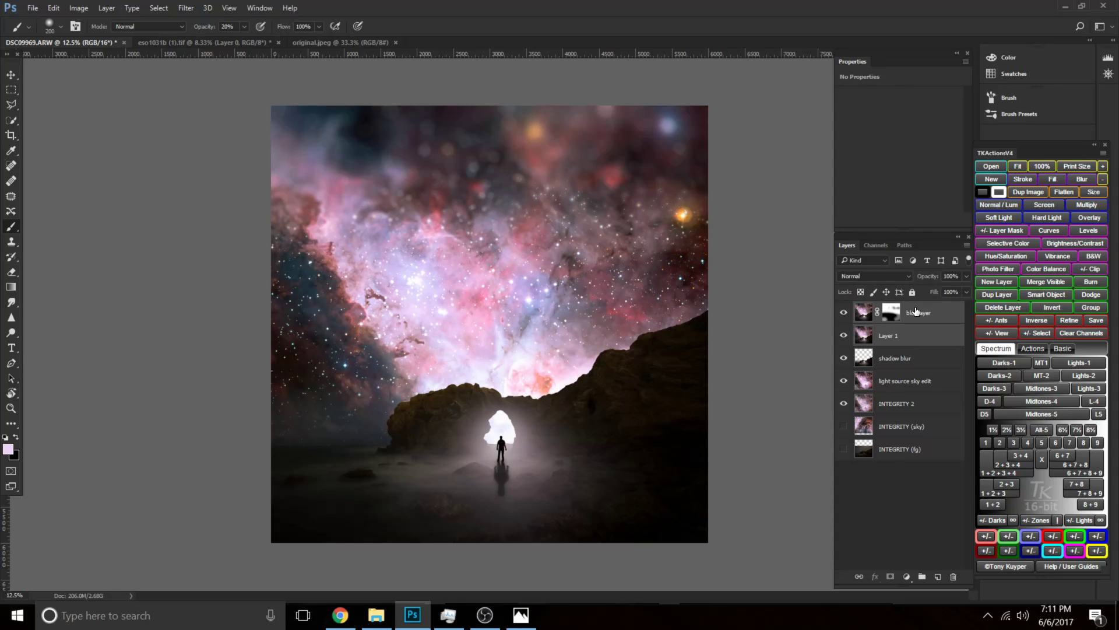
{"action": "key", "text": "ctrl+e"}
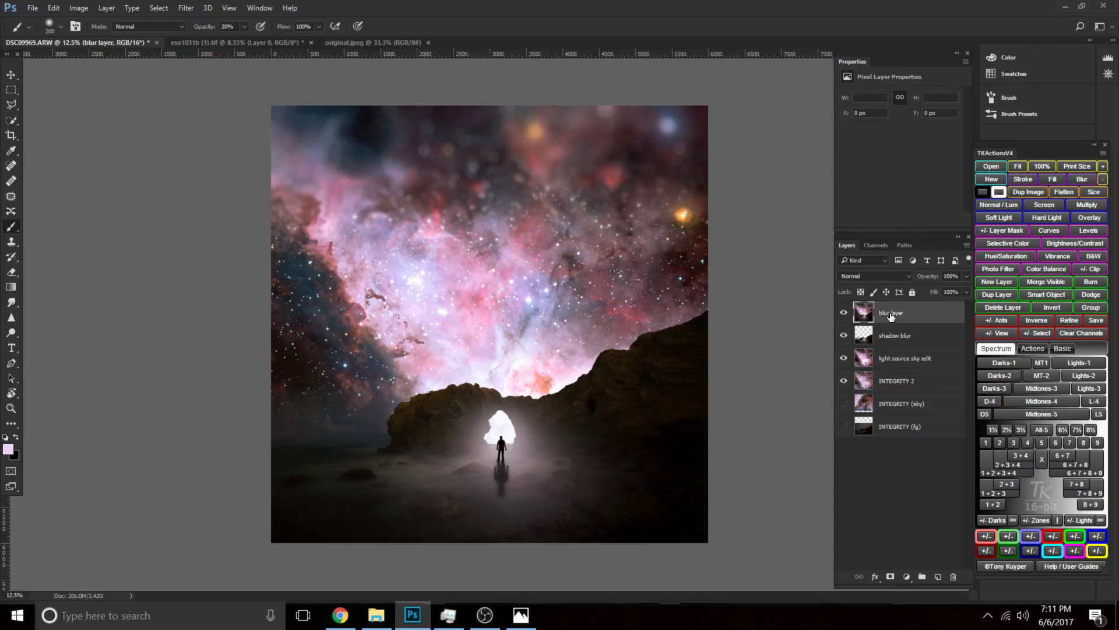
Duplicate the merged blur layer and rename the copy as darken.
{"action": "key", "text": "ctrl+j"}
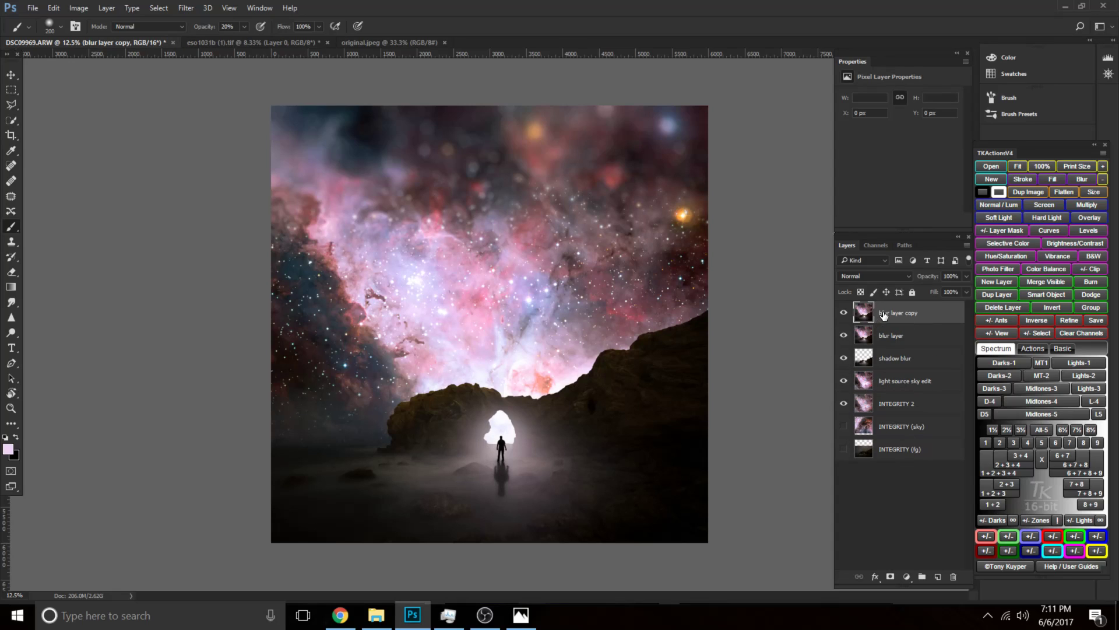
{"action": "double_click", "coordinate": [893, 313]}
{"action": "key", "text": "Return"}
{"action": "double_click", "coordinate": [882, 313]}
{"action": "type", "text": "darken"}
{"action": "key", "text": "Return"}
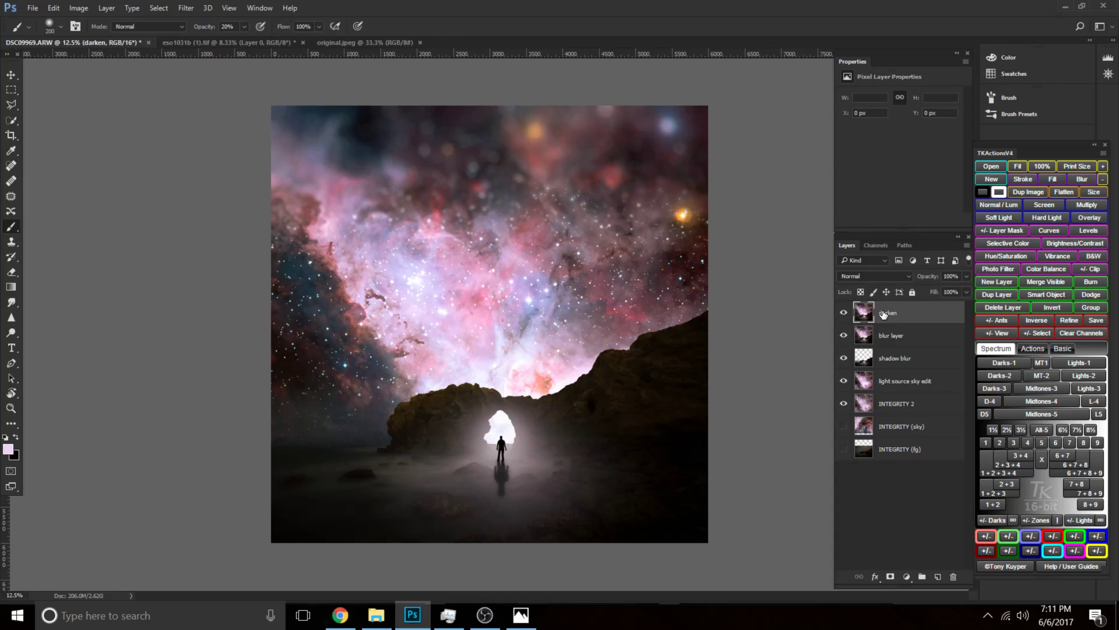
Open the Camera Raw filter on the darken layer and compare the composite with the finished reference image in Photos.
{"action": "left_click", "coordinate": [186, 8]}
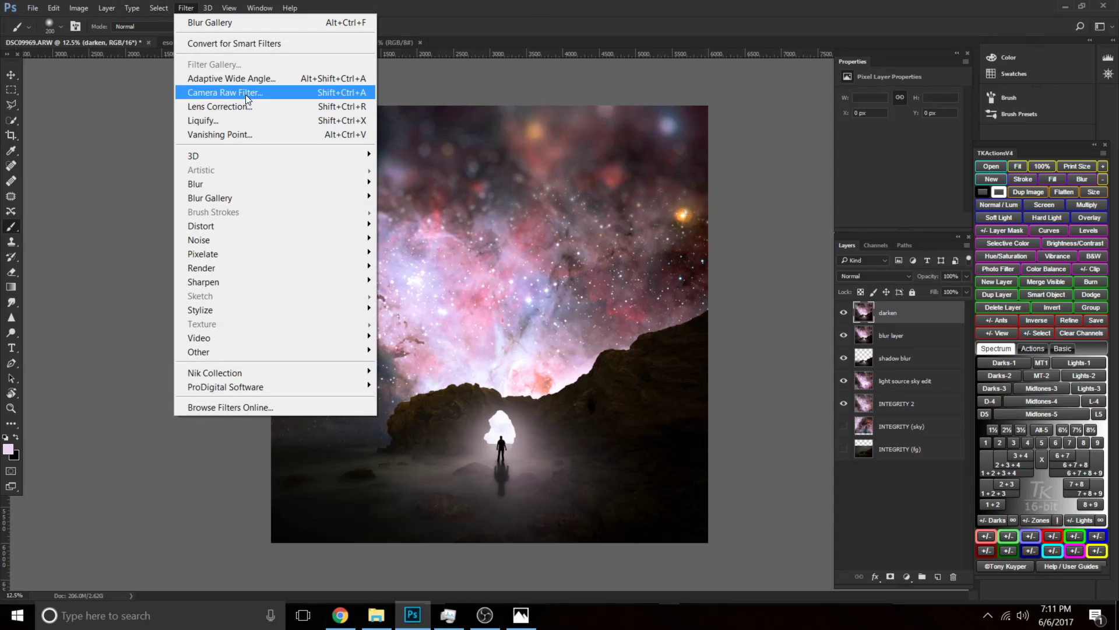
{"action": "left_click", "coordinate": [249, 99]}
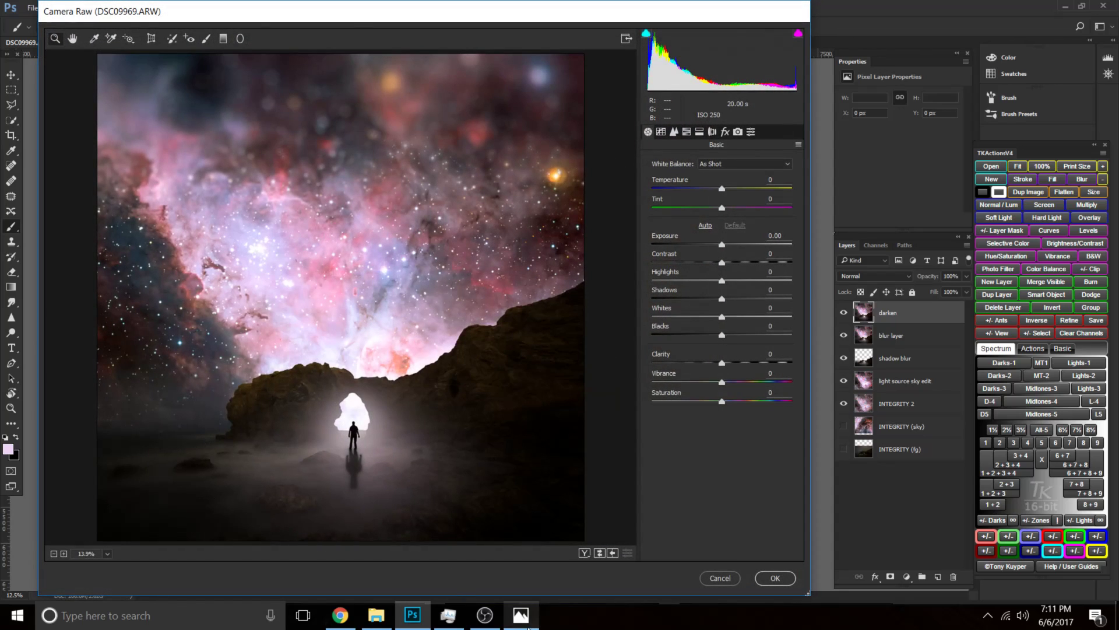
{"action": "left_click", "coordinate": [521, 620]}
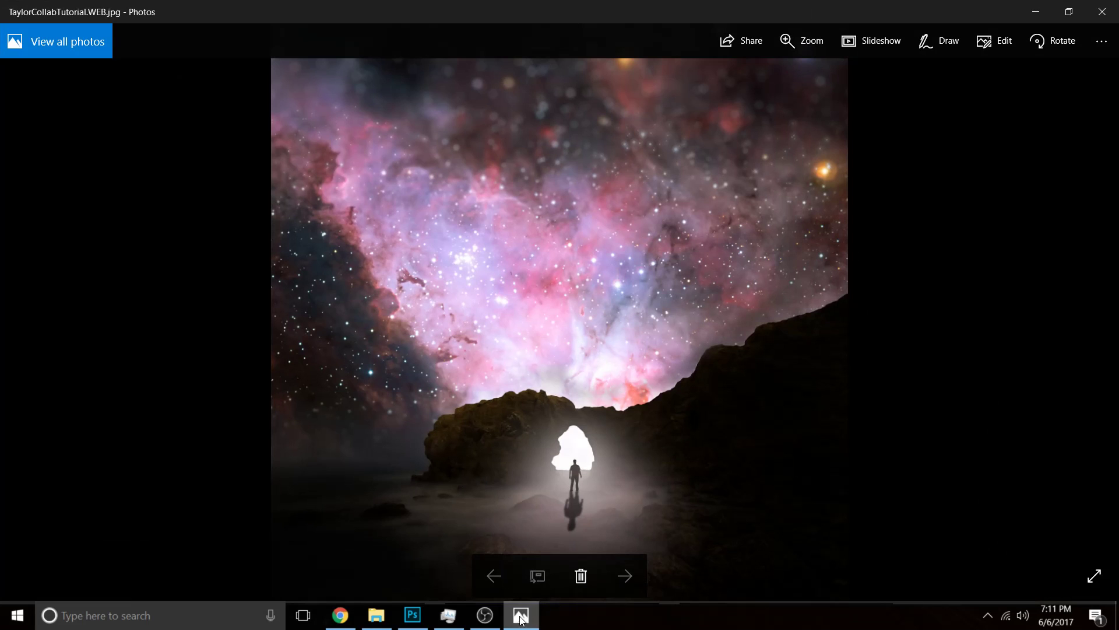
{"action": "left_click", "coordinate": [521, 615]}
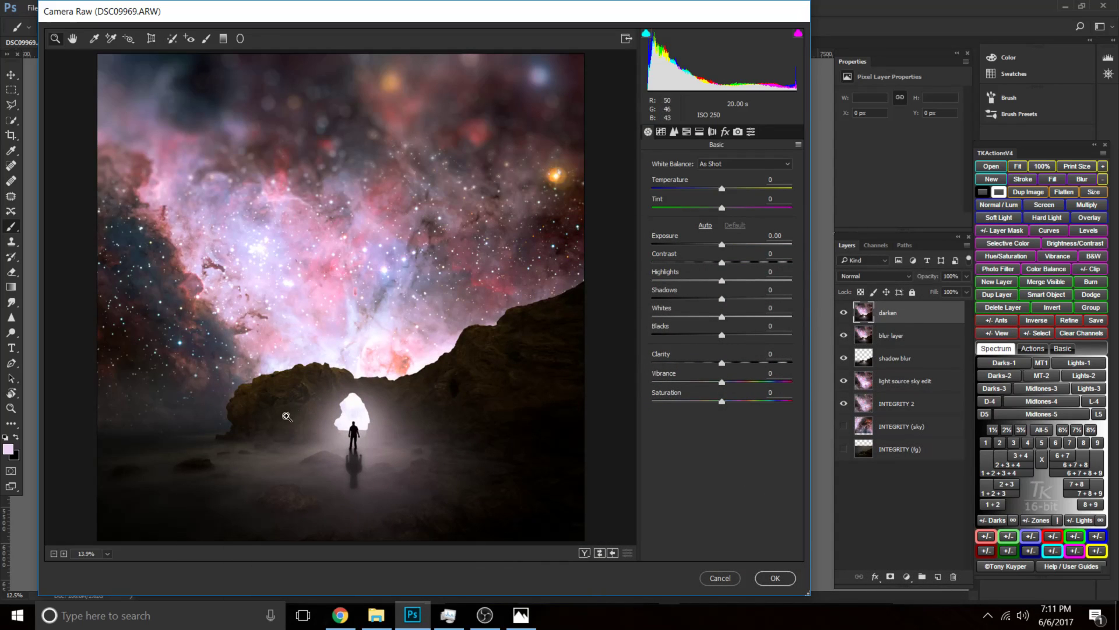
{"action": "left_click_drag", "start_coordinate": [722, 337], "coordinate": [711, 337]}
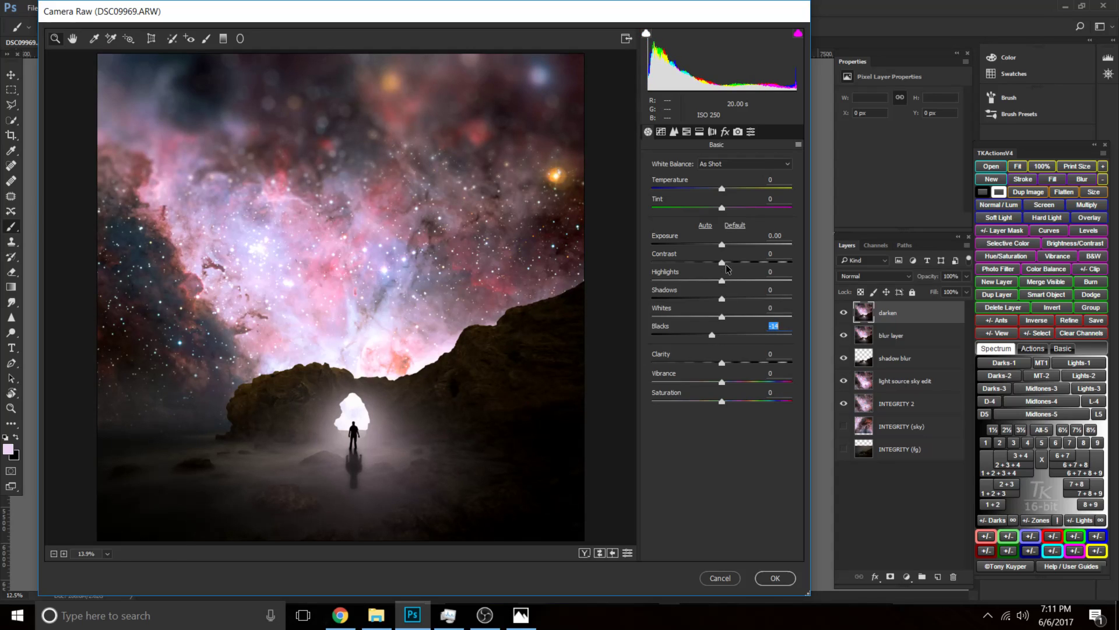
{"action": "left_click_drag", "start_coordinate": [721, 245], "coordinate": [705, 246]}
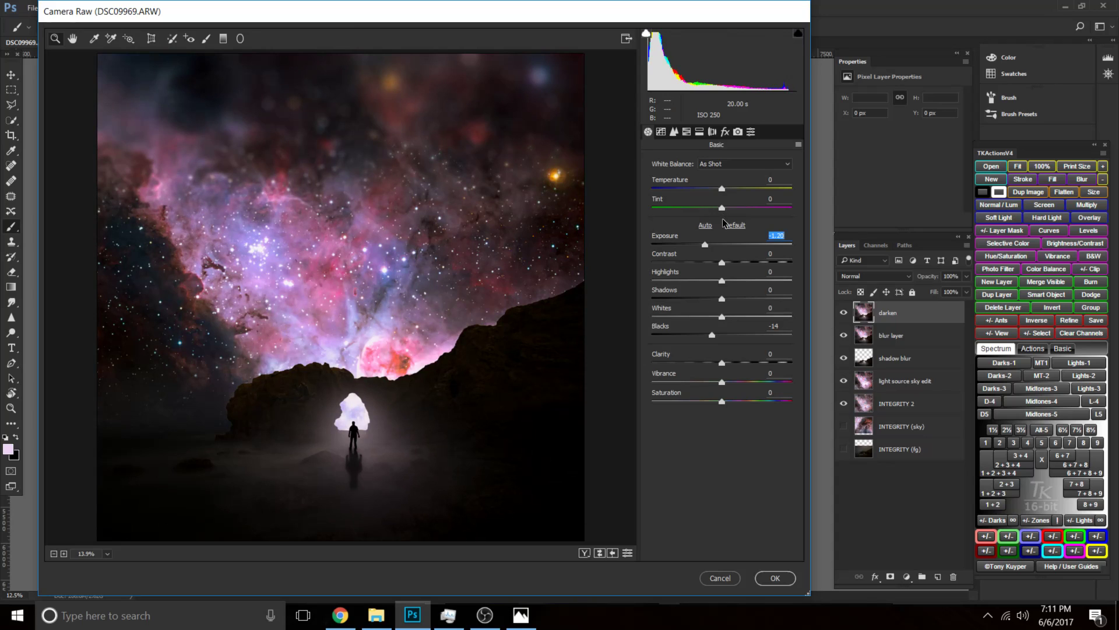
{"action": "mouse_move", "coordinate": [703, 245]}
{"action": "left_mouse_down"}
{"action": "mouse_move", "coordinate": [723, 245]}
{"action": "mouse_move", "coordinate": [710, 245]}
{"action": "left_mouse_up"}
{"action": "left_click_drag", "start_coordinate": [722, 317], "coordinate": [752, 314]}
{"action": "left_click_drag", "start_coordinate": [721, 280], "coordinate": [714, 280]}
{"action": "left_click", "coordinate": [627, 553]}
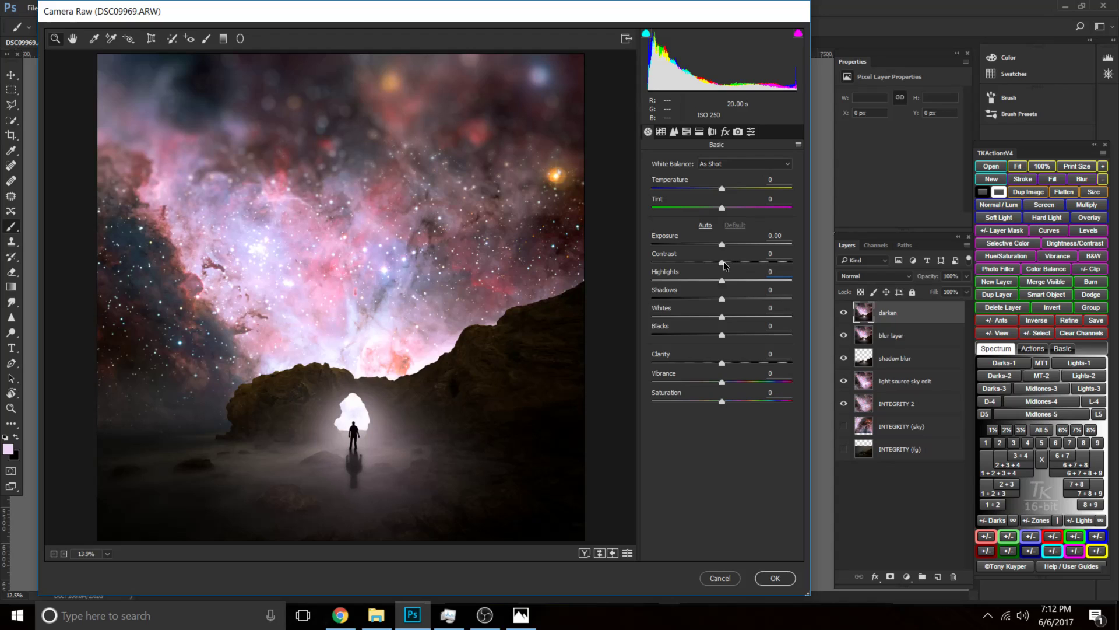
Apply Camera Raw to the darken layer with Exposure -0.35, Highlights -18, Whites +49 and Blacks -18.
{"action": "left_click_drag", "start_coordinate": [722, 245], "coordinate": [720, 246]}
{"action": "left_click_drag", "start_coordinate": [723, 335], "coordinate": [744, 320]}
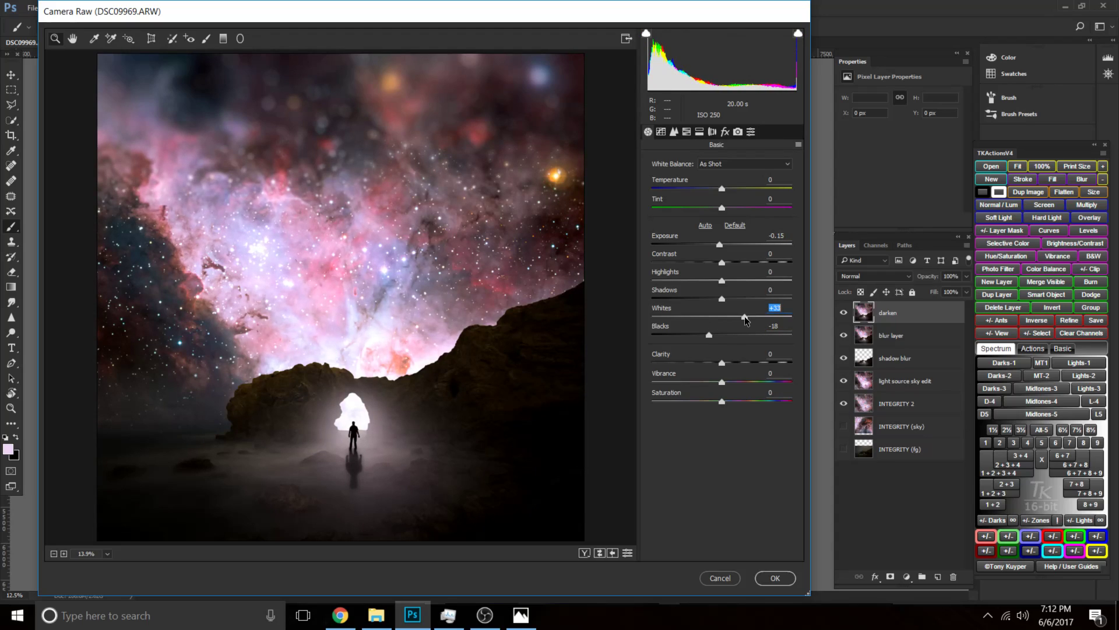
{"action": "left_click_drag", "start_coordinate": [723, 282], "coordinate": [756, 320]}
{"action": "left_click_drag", "start_coordinate": [720, 245], "coordinate": [719, 247]}
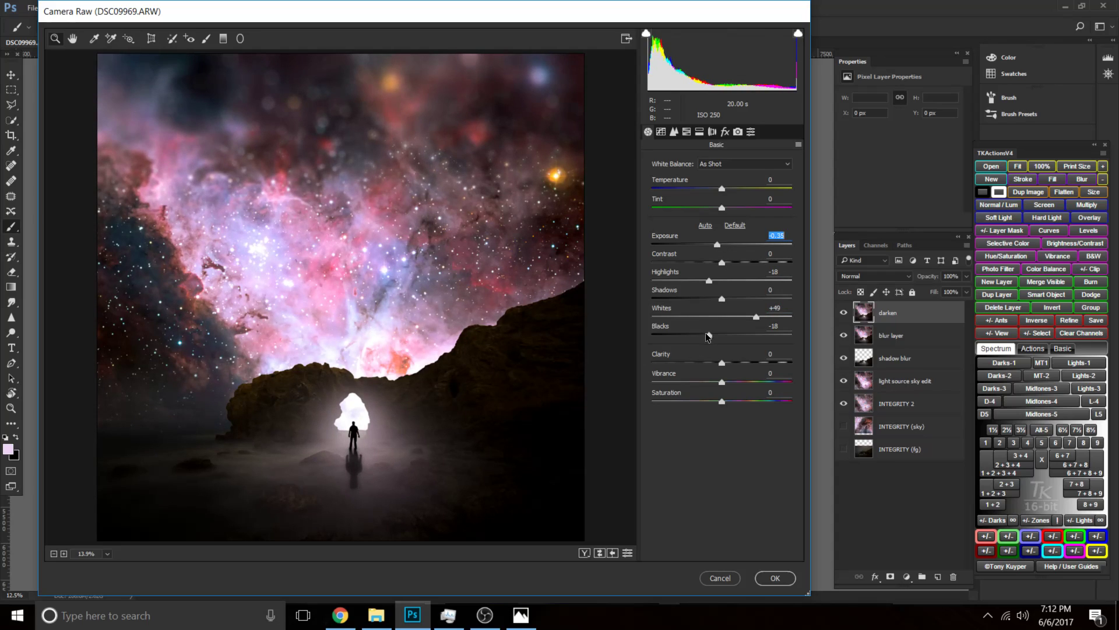
{"action": "left_click", "coordinate": [767, 577]}
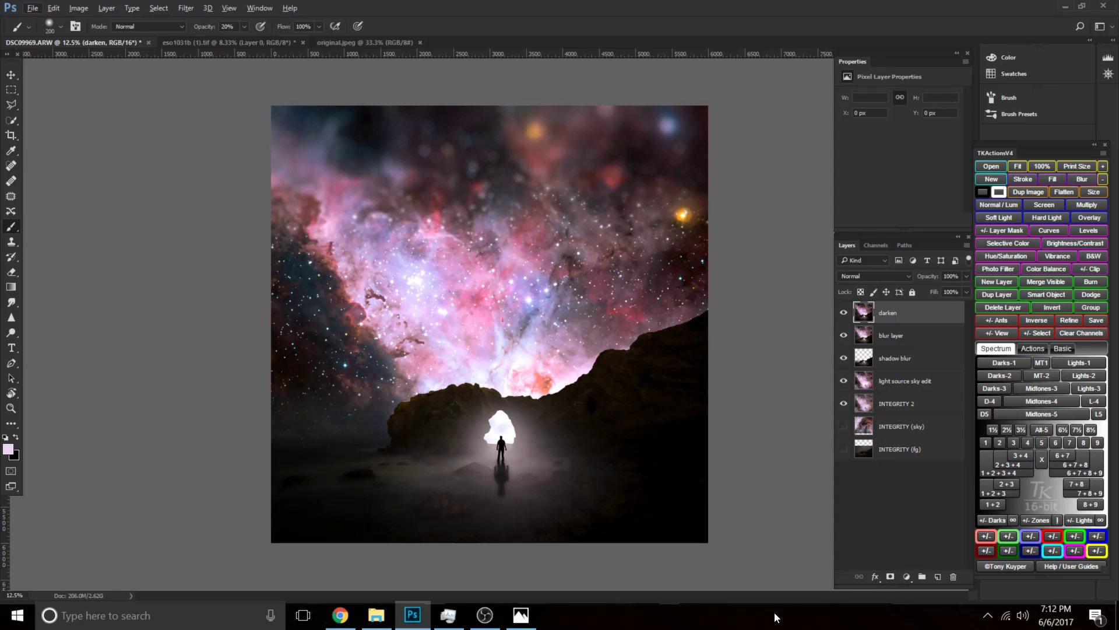
Check the finished reference image in Photos and add a black layer mask to the darken layer.
{"action": "left_click", "coordinate": [516, 615]}
{"action": "left_click", "coordinate": [517, 615]}
{"action": "left_click", "coordinate": [890, 577]}
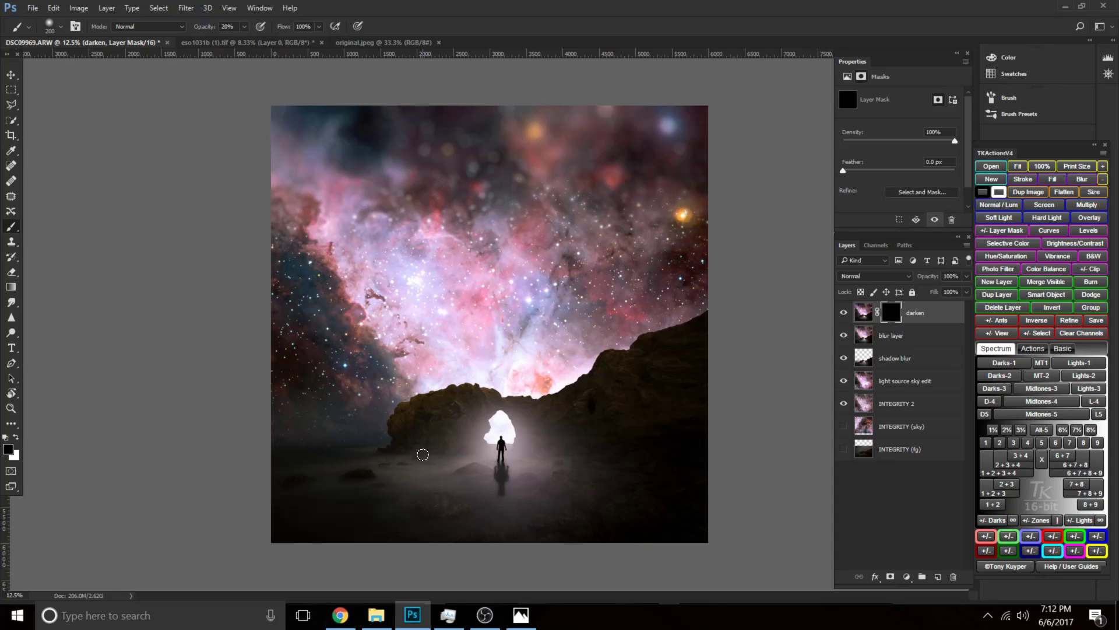
Paint white on the darken mask over the lower-left ground with an 1800 px brush at 20% opacity, comparing with the mask disabled.
{"action": "key", "text": "x"}
{"action": "key", "text": "bracketright"}
{"action": "key", "text": "bracketright"}
{"action": "key", "text": "bracketright"}
{"action": "key", "text": "bracketright"}
{"action": "key", "text": "bracketright"}
{"action": "key", "text": "bracketright"}
{"action": "key", "text": "bracketright"}
{"action": "key", "text": "bracketright"}
{"action": "key", "text": "bracketright"}
{"action": "key", "text": "bracketright"}
{"action": "key", "text": "bracketright"}
{"action": "key", "text": "bracketright"}
{"action": "key", "text": "bracketright"}
{"action": "key", "text": "bracketright"}
{"action": "key", "text": "bracketright"}
{"action": "key", "text": "bracketright"}
{"action": "key", "text": "bracketright"}
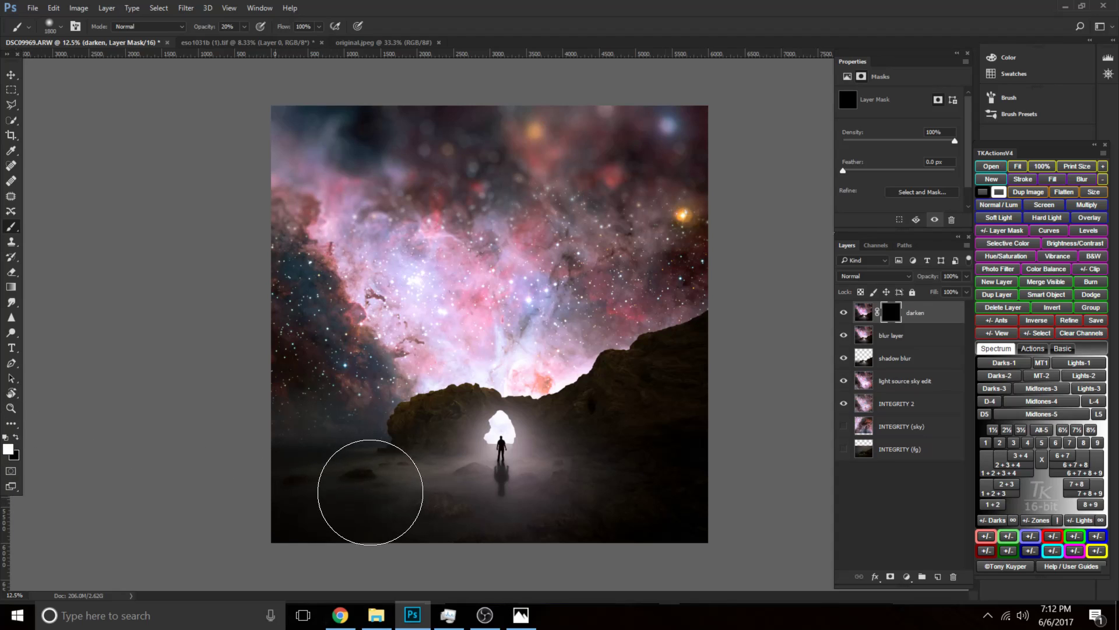
{"action": "left_click_drag", "start_coordinate": [312, 503], "coordinate": [383, 504]}
{"action": "left_click", "coordinate": [892, 315], "text": "shift"}
{"action": "left_click", "coordinate": [893, 315], "text": "shift"}
{"action": "left_click", "coordinate": [894, 315], "text": "shift"}
{"action": "left_click", "coordinate": [895, 315], "text": "shift"}
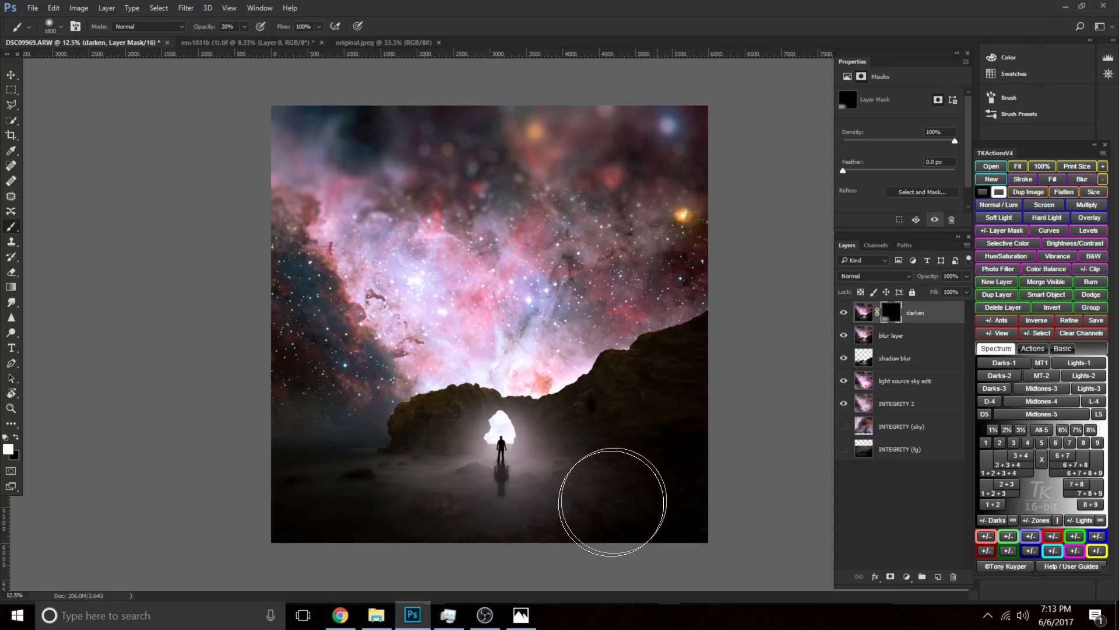
Paint the darkening into the lower-right ground and rocks, and reduce the brush size to 1000 px.
{"action": "key", "text": "bracketleft"}
{"action": "key", "text": "bracketleft"}
{"action": "key", "text": "bracketleft"}
{"action": "key", "text": "bracketleft"}
{"action": "key", "text": "bracketleft"}
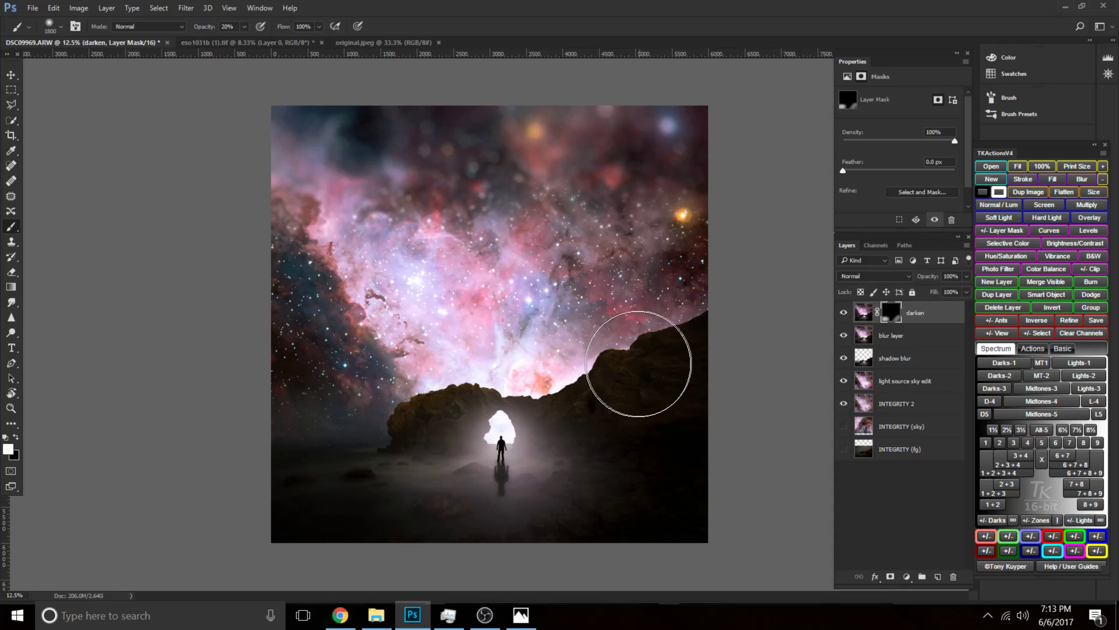
{"action": "key", "text": "bracketleft"}
{"action": "key", "text": "bracketleft"}
{"action": "key", "text": "bracketleft"}
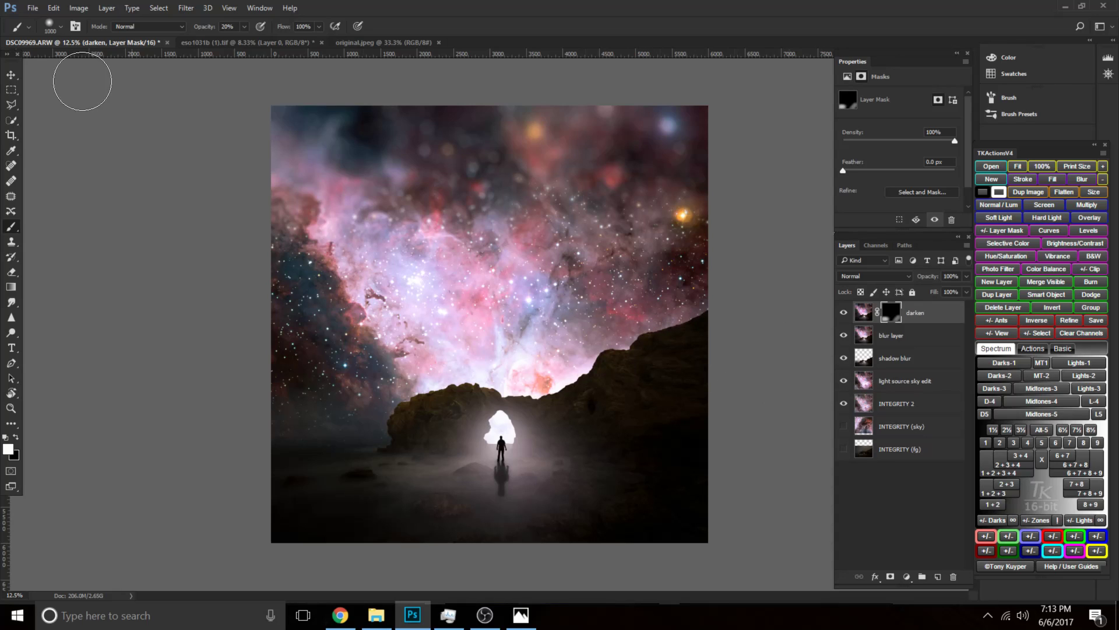
{"action": "left_click", "coordinate": [160, 8]}
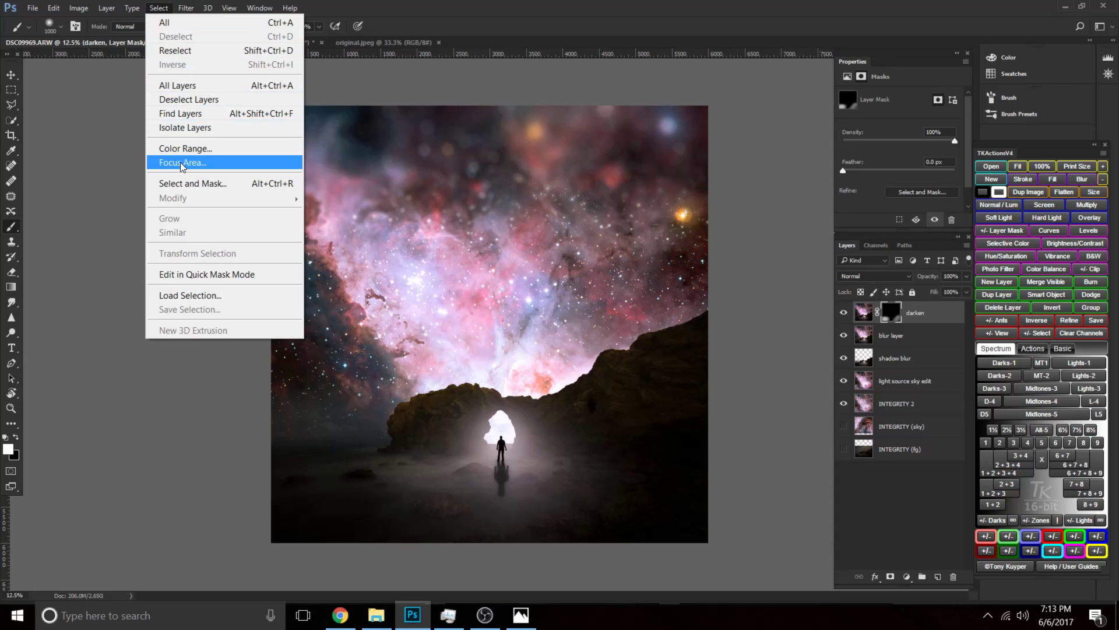
{"action": "left_click", "coordinate": [202, 297]}
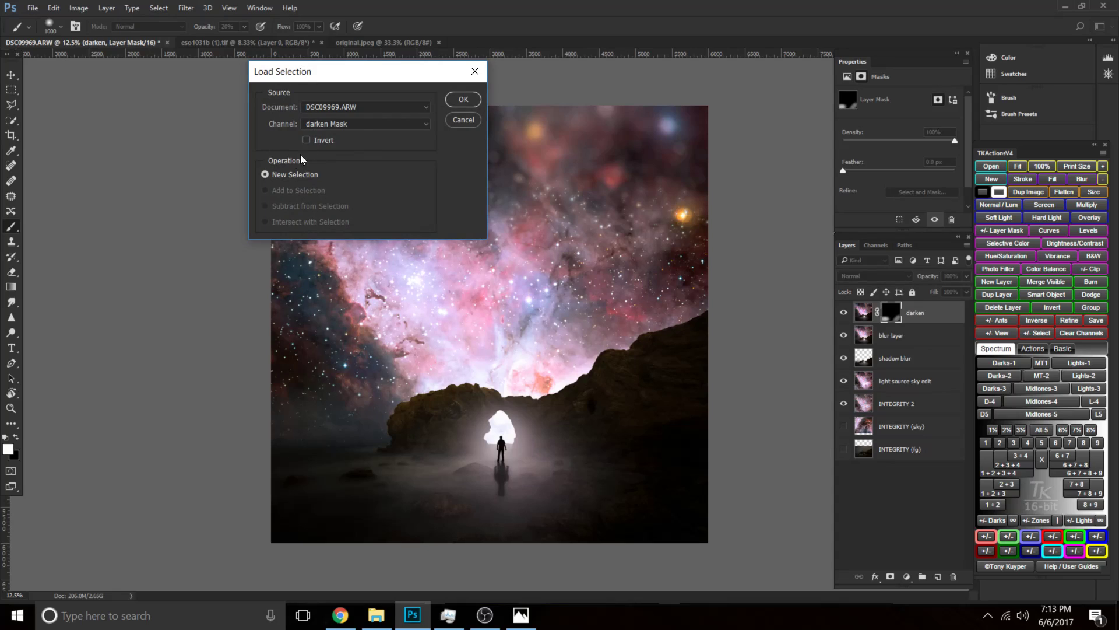
{"action": "left_click", "coordinate": [362, 125]}
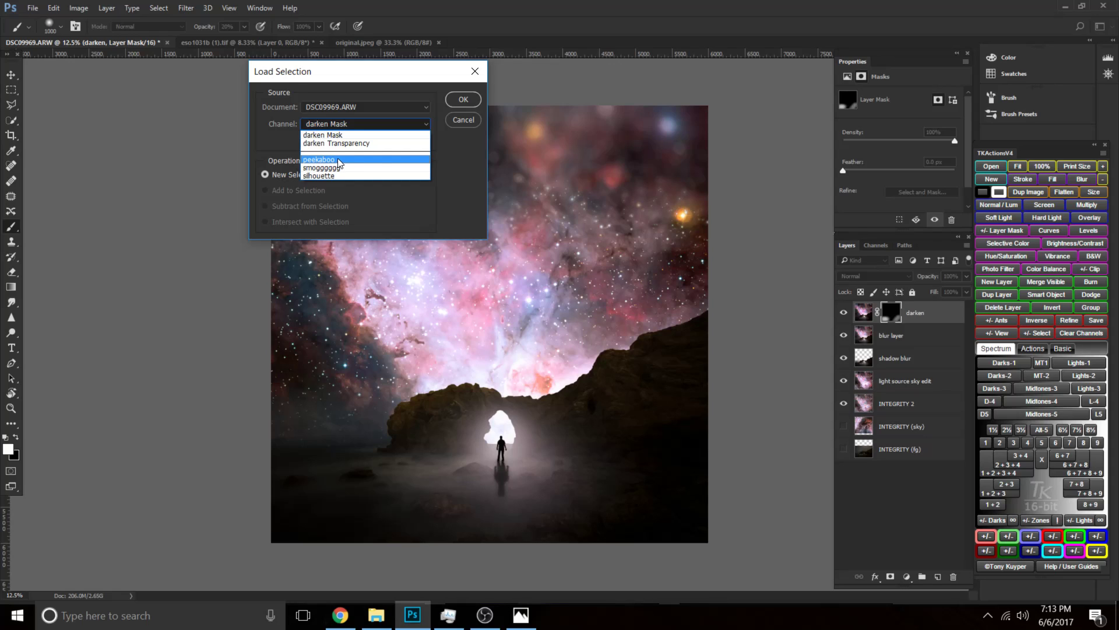
{"action": "left_click", "coordinate": [470, 120]}
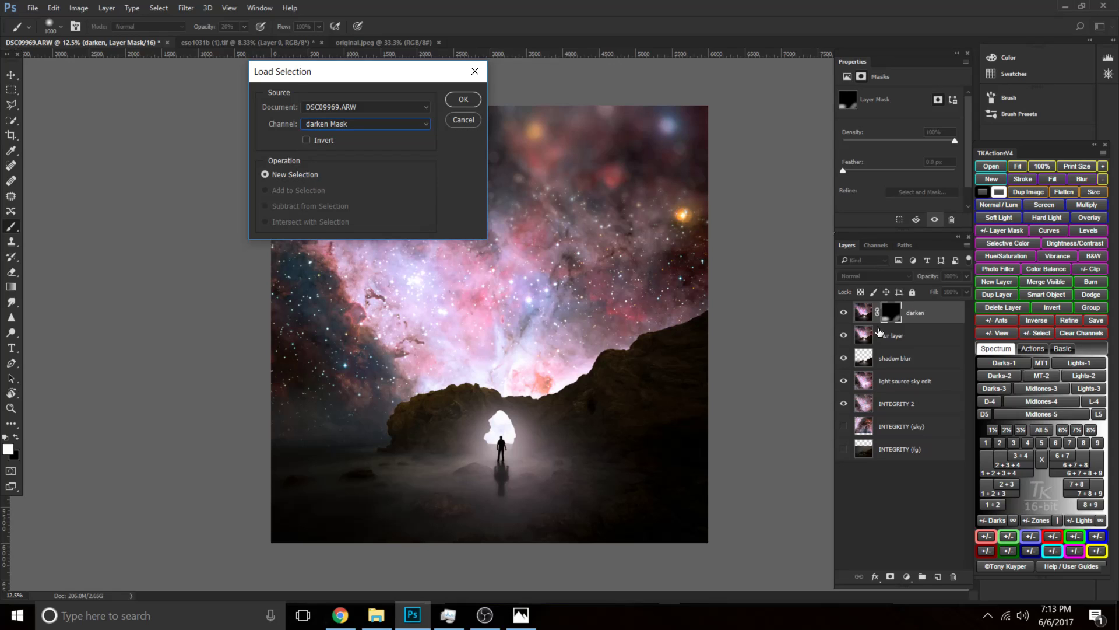
{"action": "left_click", "coordinate": [460, 121]}
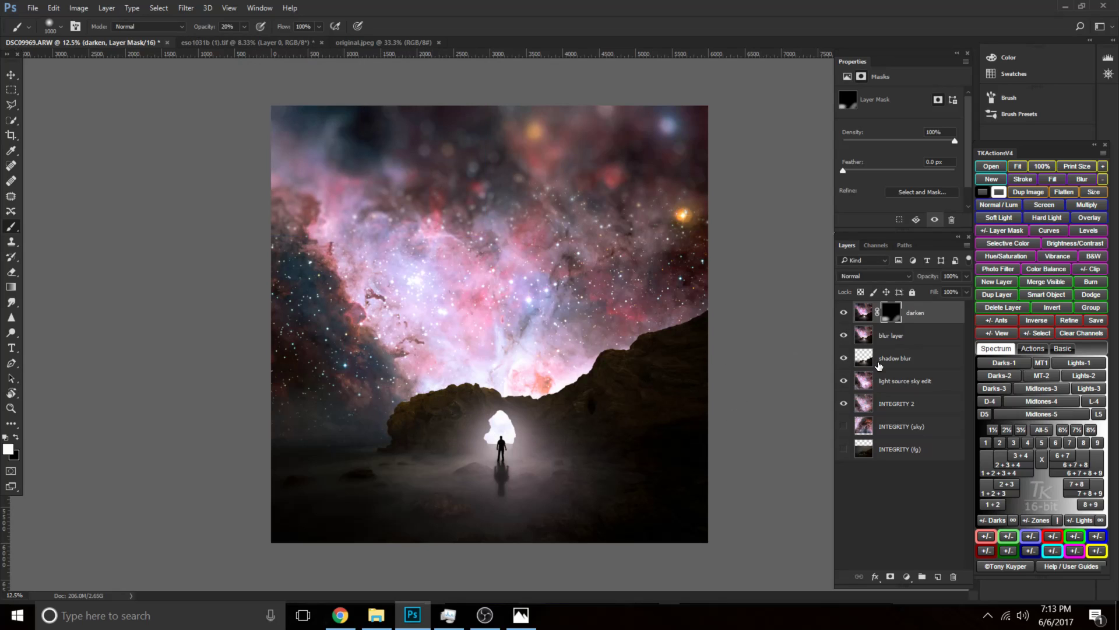
Rename the shadow blur layer as fg.
{"action": "double_click", "coordinate": [889, 357]}
{"action": "type", "text": "fg"}
{"action": "key", "text": "Return"}
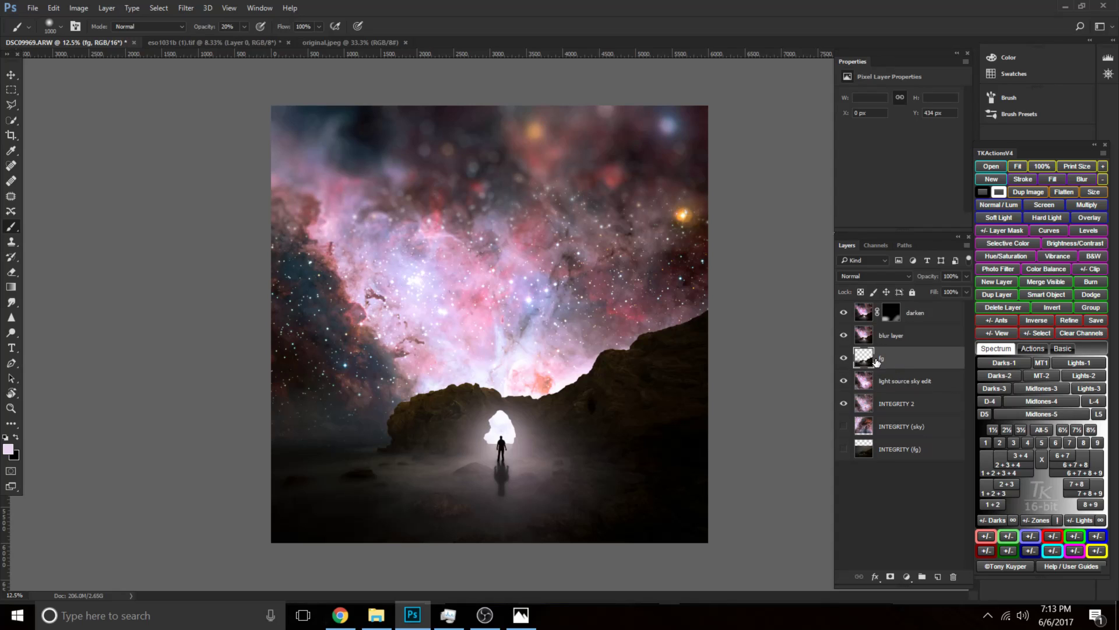
Load the fg layer's outline as a selection and paint white on the darken mask over the right-hand rock slope.
{"action": "left_click", "coordinate": [866, 360], "text": "ctrl"}
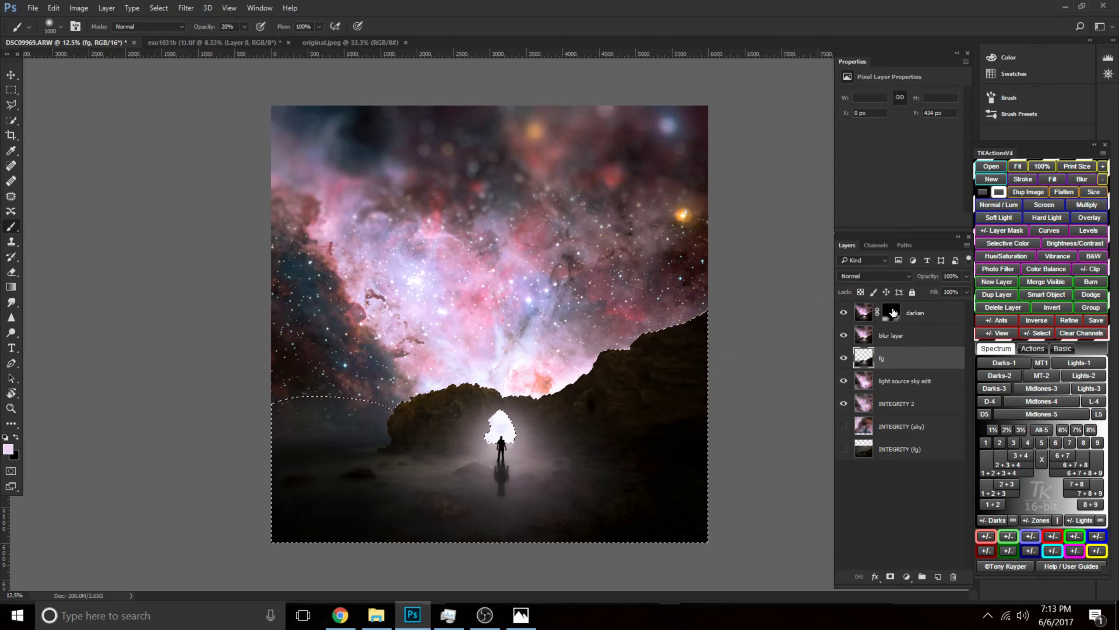
{"action": "left_click", "coordinate": [892, 313]}
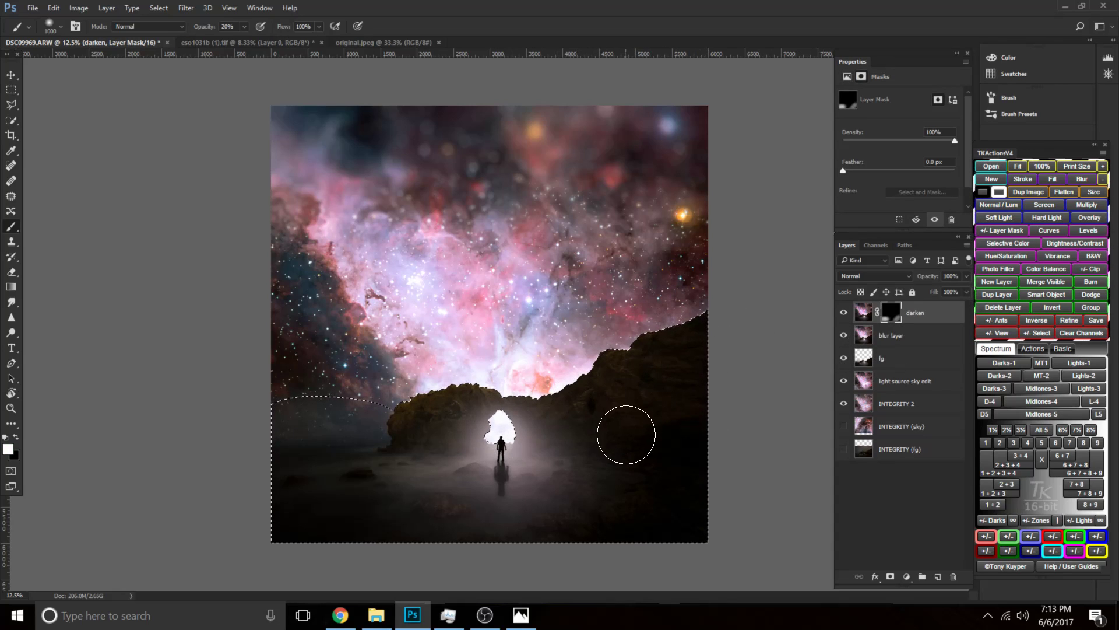
{"action": "key", "text": "bracketleft"}
{"action": "key", "text": "bracketleft"}
{"action": "key", "text": "bracketleft"}
{"action": "key", "text": "bracketleft"}
{"action": "key", "text": "bracketleft"}
{"action": "key", "text": "bracketleft"}
{"action": "key", "text": "bracketleft"}
{"action": "key", "text": "bracketleft"}
{"action": "key", "text": "bracketright"}
{"action": "key", "text": "bracketright"}
{"action": "key", "text": "bracketright"}
{"action": "key", "text": "bracketright"}
{"action": "key", "text": "bracketright"}
{"action": "key", "text": "bracketright"}
{"action": "key", "text": "bracketright"}
{"action": "key", "text": "bracketright"}
{"action": "key", "text": "bracketright"}
{"action": "key", "text": "bracketright"}
{"action": "key", "text": "bracketright"}
{"action": "key", "text": "bracketright"}
{"action": "key", "text": "bracketright"}
{"action": "key", "text": "bracketright"}
{"action": "mouse_move", "coordinate": [697, 371]}
{"action": "left_mouse_down"}
{"action": "mouse_move", "coordinate": [636, 361]}
{"action": "mouse_move", "coordinate": [558, 421]}
{"action": "left_mouse_up"}
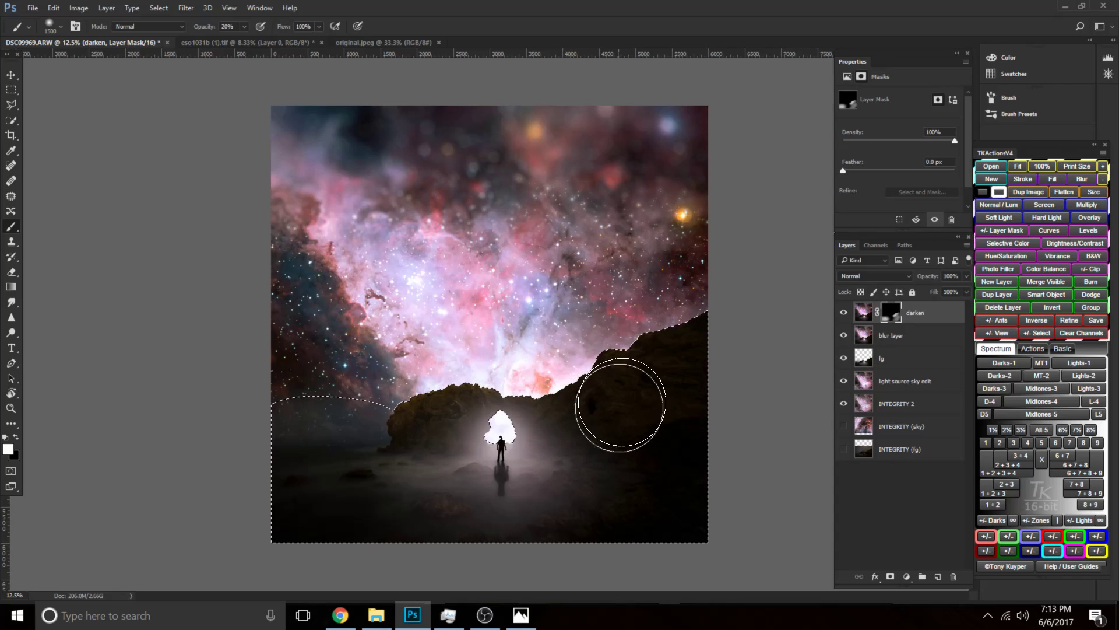
{"action": "key", "text": "bracketright"}
{"action": "key", "text": "bracketright"}
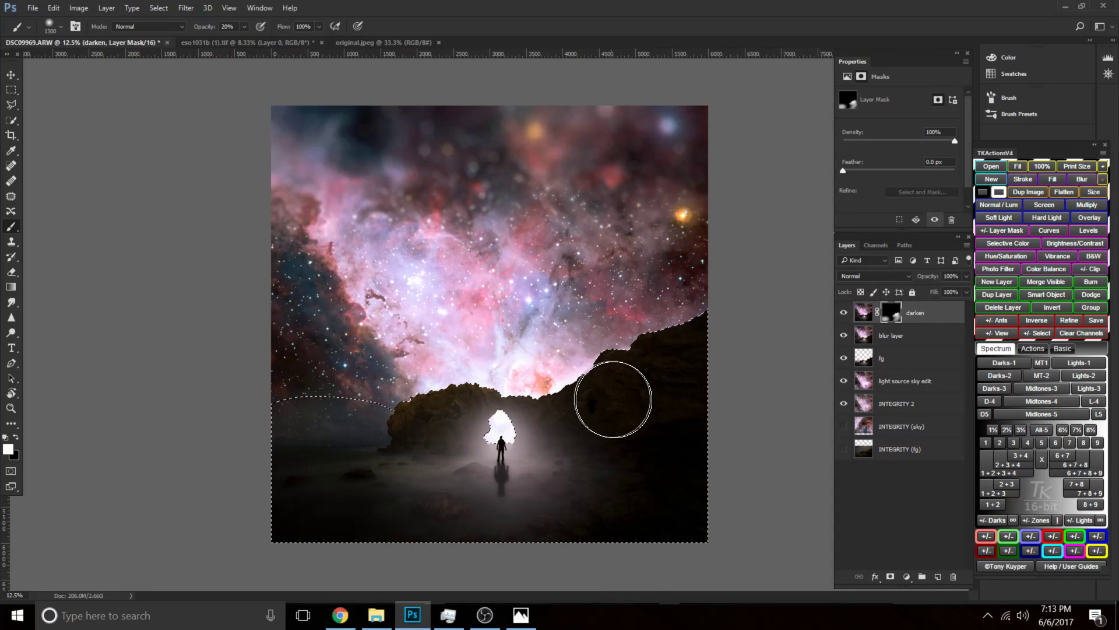
Paint more darkening into the selected rocks with a 1400 px brush at 35% opacity, checking against the reference image in Photos.
{"action": "key", "text": "]"}
{"action": "key", "text": "3"}
{"action": "key", "text": "5"}
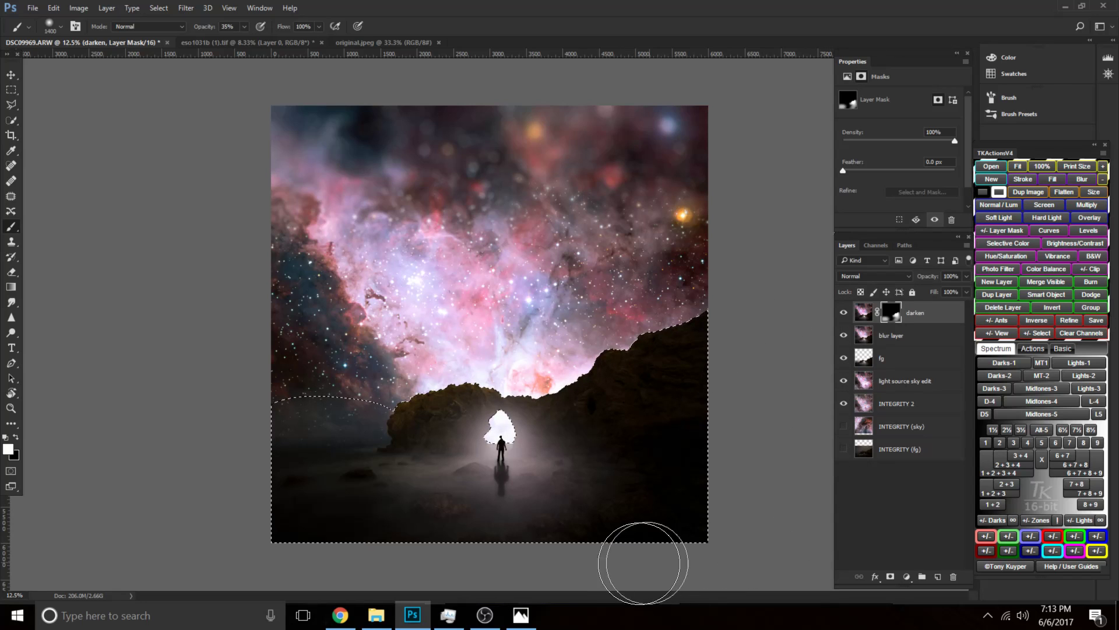
{"action": "left_click", "coordinate": [521, 617]}
{"action": "left_click", "coordinate": [521, 616]}
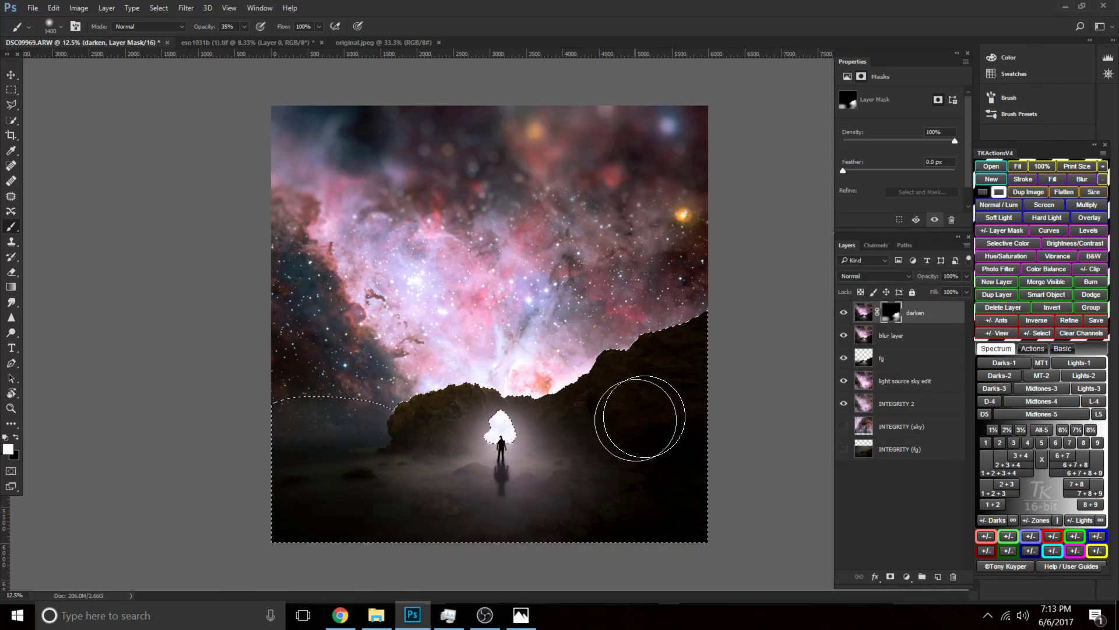
Toggle the darken layer's visibility to compare the foreground with and without the darkening.
{"action": "left_click", "coordinate": [843, 313]}
{"action": "left_click", "coordinate": [843, 313]}
{"action": "left_click", "coordinate": [843, 313]}
{"action": "left_click", "coordinate": [842, 313]}
{"action": "left_click", "coordinate": [843, 313]}
{"action": "left_click", "coordinate": [843, 313]}
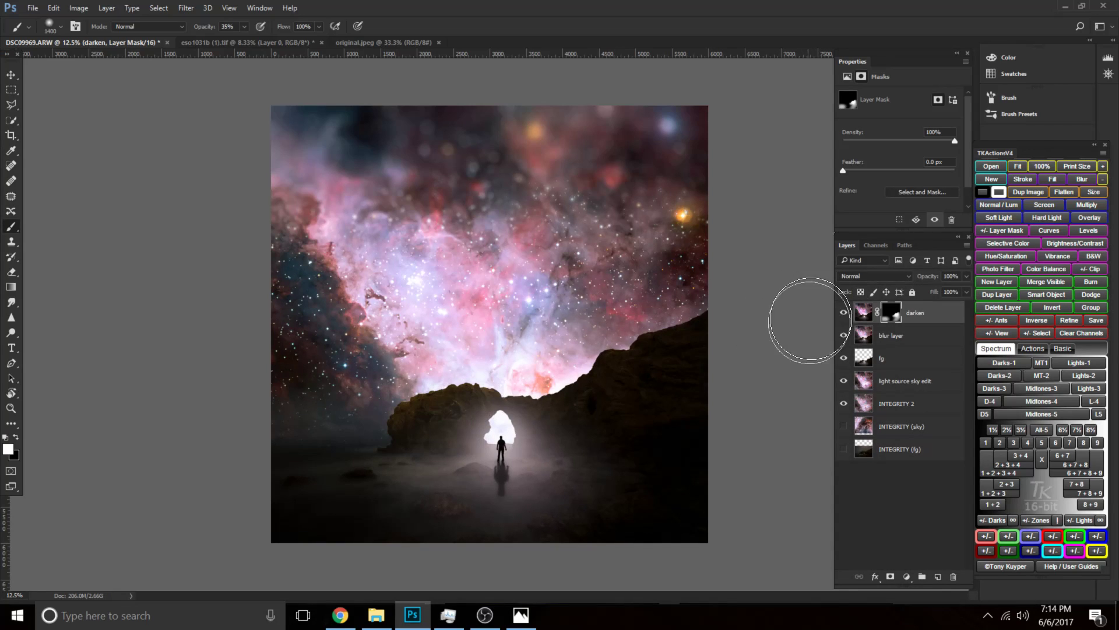
{"action": "left_click", "coordinate": [840, 313]}
{"action": "left_click", "coordinate": [841, 314]}
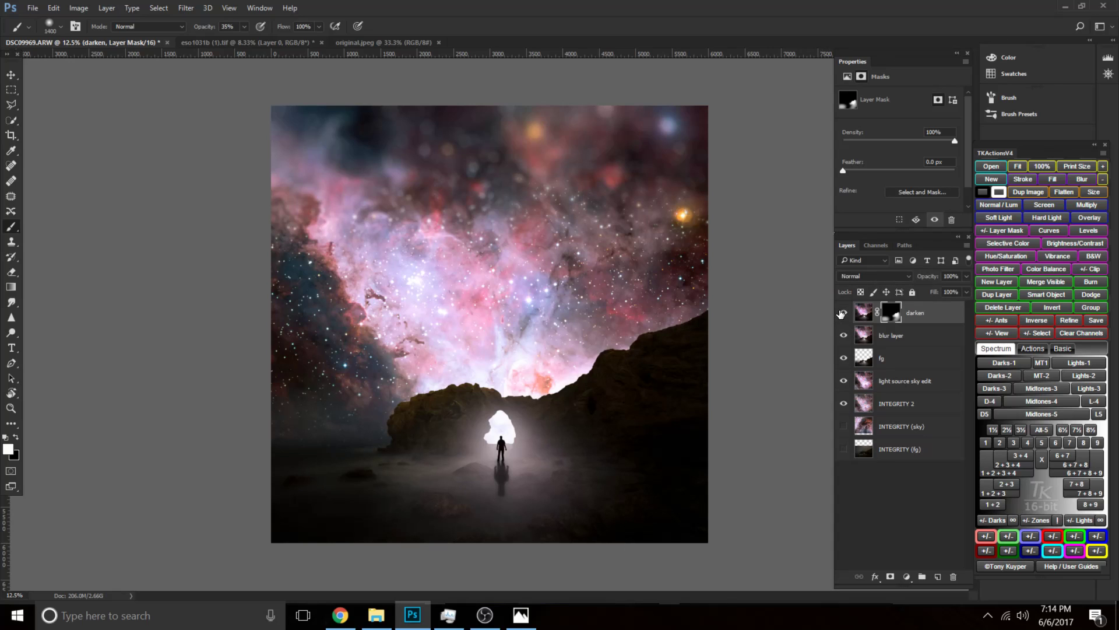
{"action": "left_click", "coordinate": [841, 314]}
{"action": "left_click", "coordinate": [841, 315]}
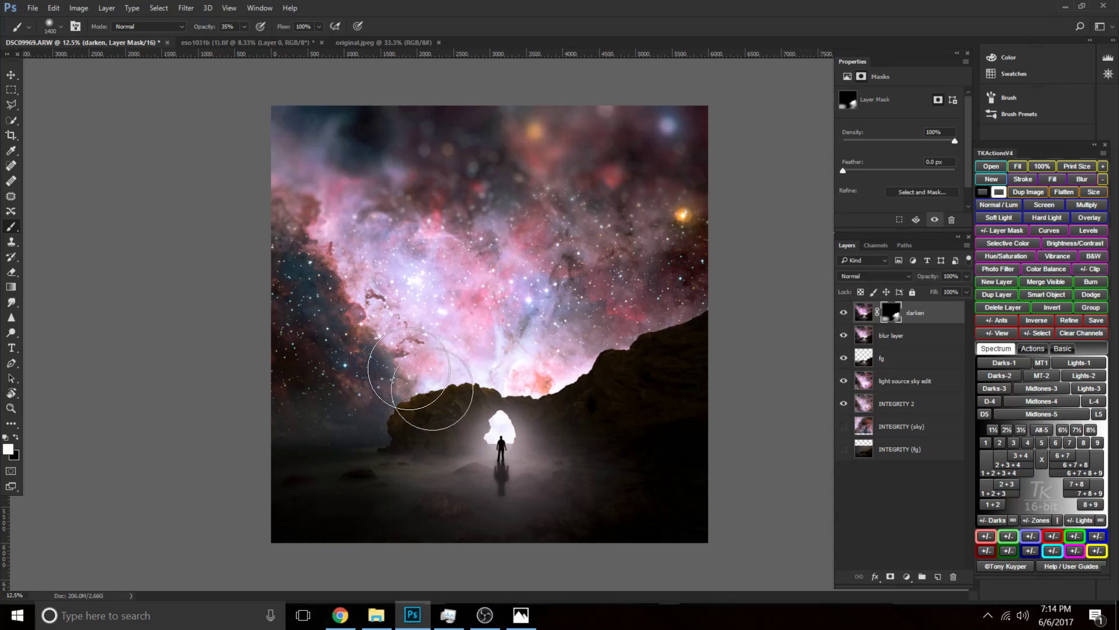
Merge the darken layer with blur layer and compare the result with the reference image in Photos.
{"action": "left_click", "coordinate": [904, 337], "text": "shift"}
{"action": "key", "text": "ctrl+e"}
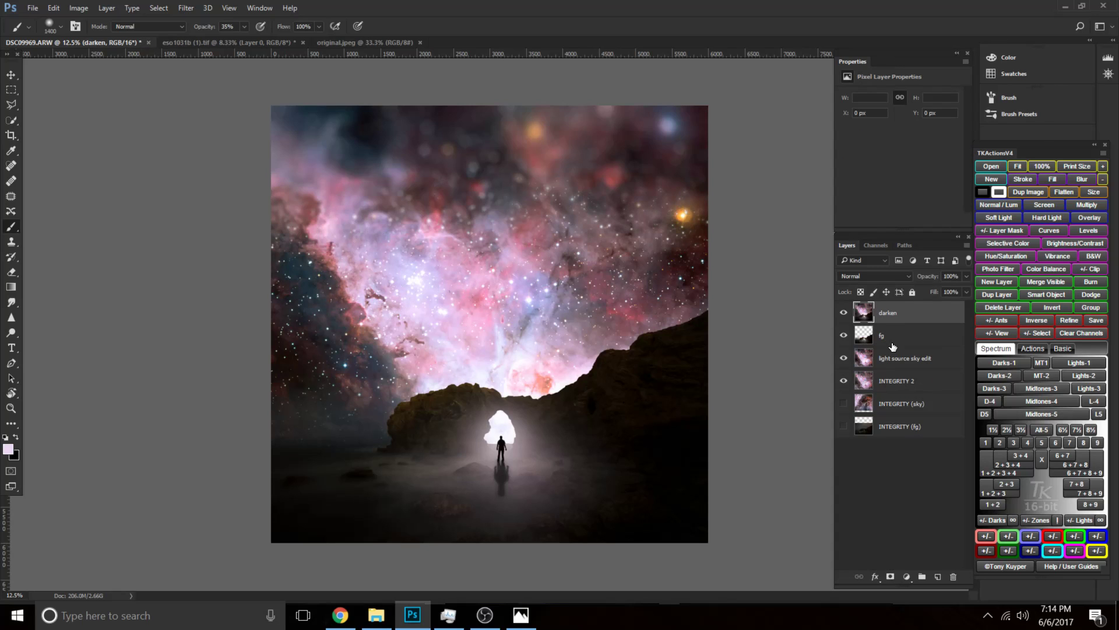
{"action": "left_click", "coordinate": [515, 618]}
{"action": "left_click", "coordinate": [515, 618]}
{"action": "left_click", "coordinate": [515, 618]}
{"action": "left_click", "coordinate": [516, 618]}
Delete the merged darken layer and stamp the visible layers into a new layer above fg.
{"action": "left_click", "coordinate": [953, 580]}
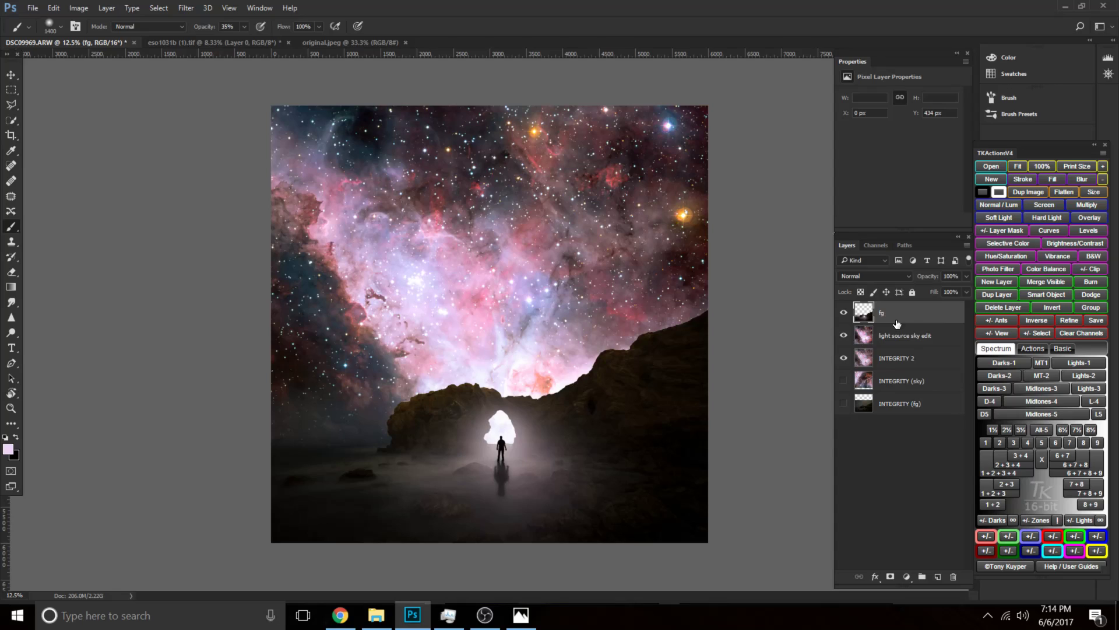
{"action": "left_click", "coordinate": [896, 402]}
{"action": "left_click", "coordinate": [896, 313]}
{"action": "key", "text": "ctrl+shift+alt+e"}
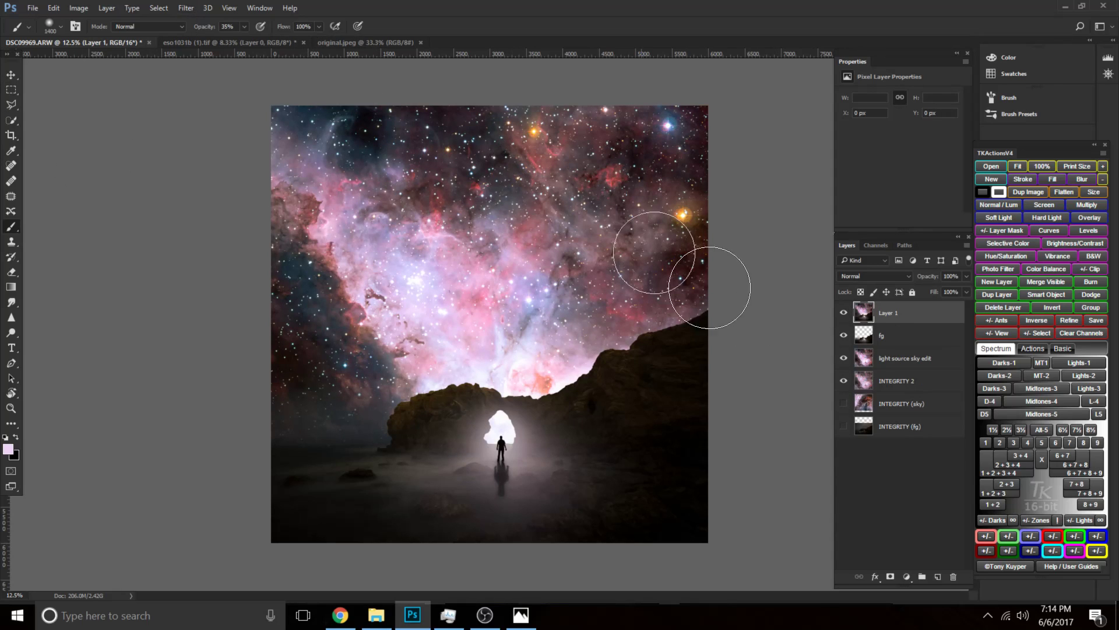
Duplicate the stamped layer and start a Tilt-Shift blur of 81 px on the copy, checking against the reference image in Photos.
{"action": "key", "text": "ctrl+j"}
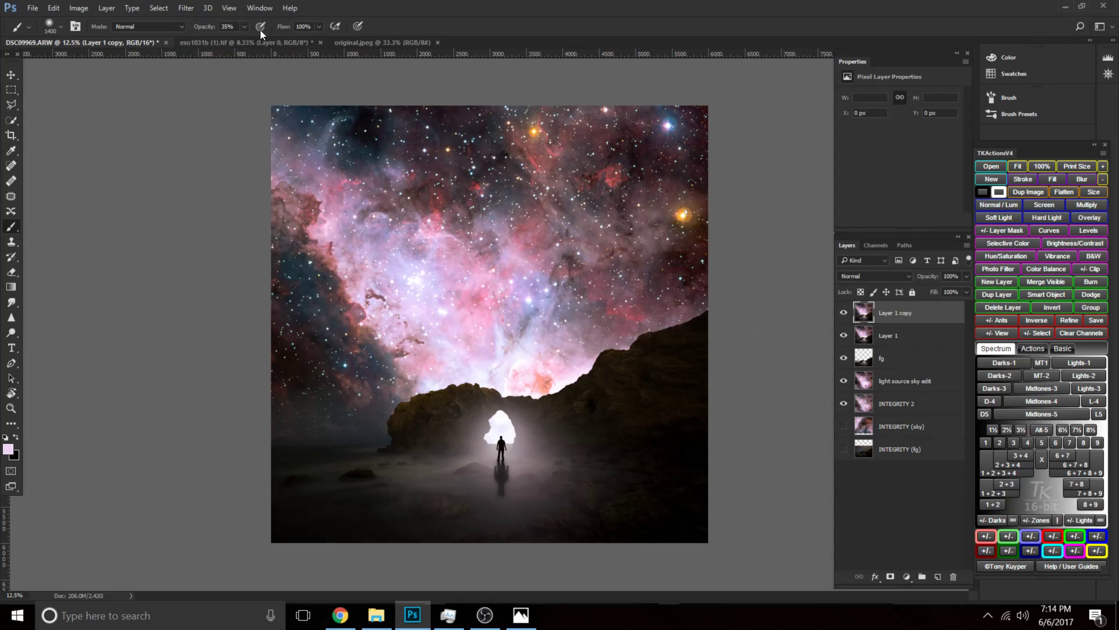
{"action": "left_click", "coordinate": [181, 9]}
{"action": "mouse_move", "coordinate": [271, 199]}
{"action": "left_click", "coordinate": [429, 230]}
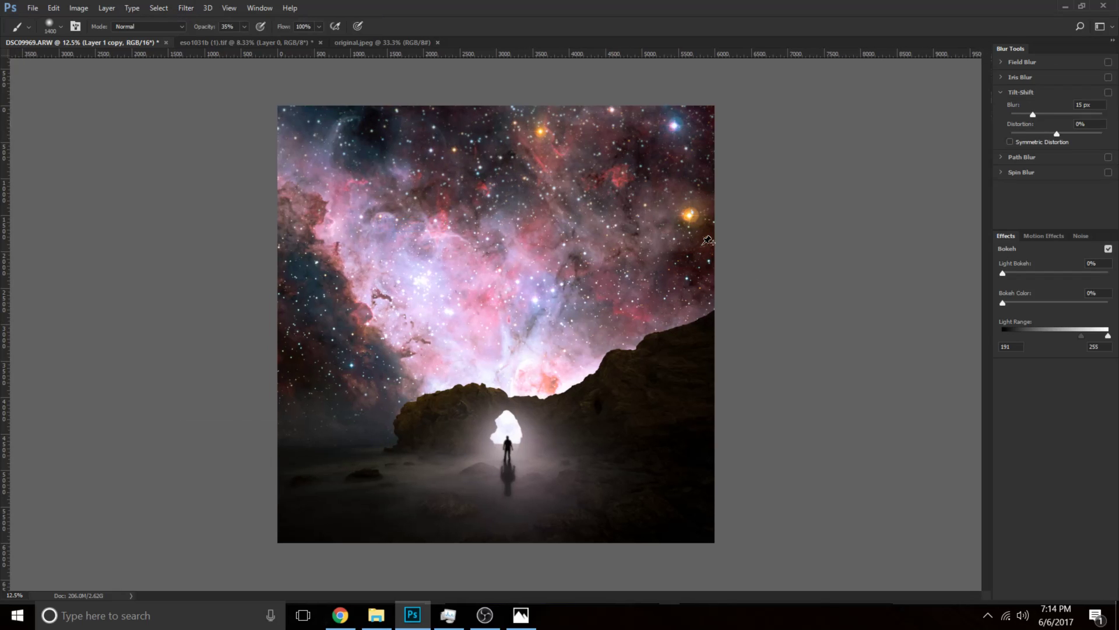
{"action": "left_click_drag", "start_coordinate": [1033, 116], "coordinate": [1036, 116]}
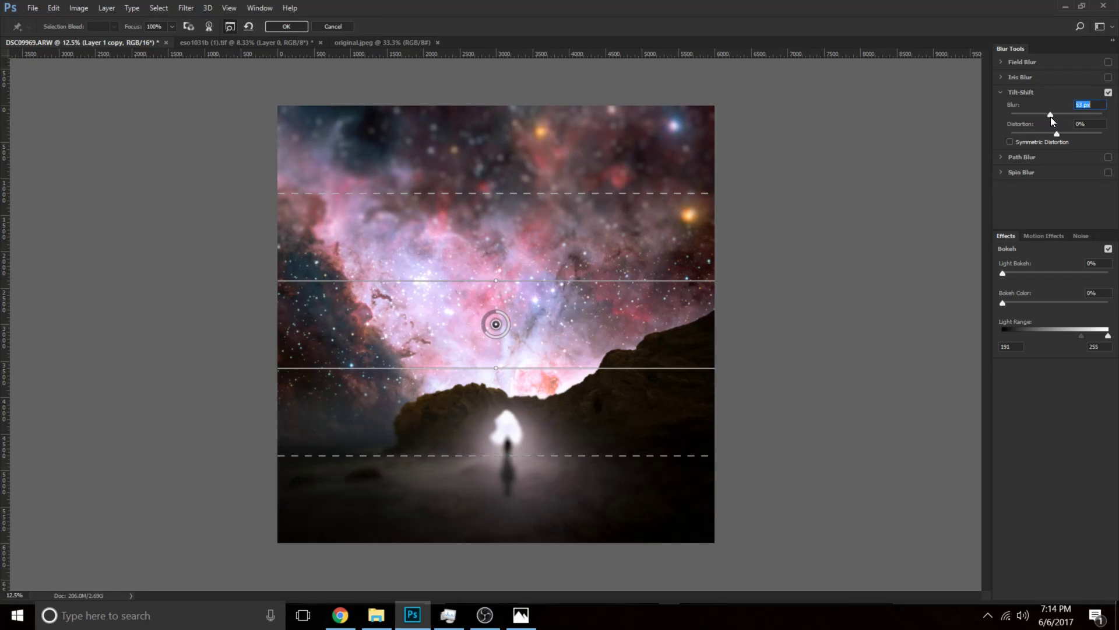
{"action": "left_click", "coordinate": [520, 615]}
{"action": "left_click_drag", "start_coordinate": [1051, 113], "coordinate": [1054, 115]}
Extend the blur's upper transition line well above the canvas, compare it with the reference image in Photos, and apply the Tilt-Shift.
{"action": "left_click_drag", "start_coordinate": [500, 138], "coordinate": [502, 127]}
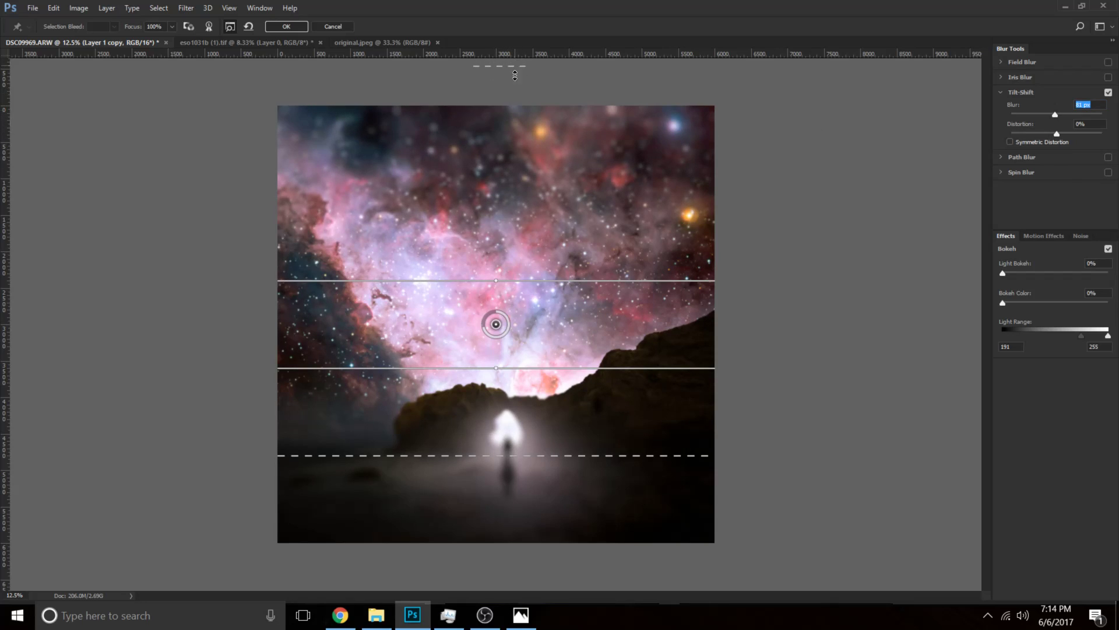
{"action": "left_click", "coordinate": [520, 617]}
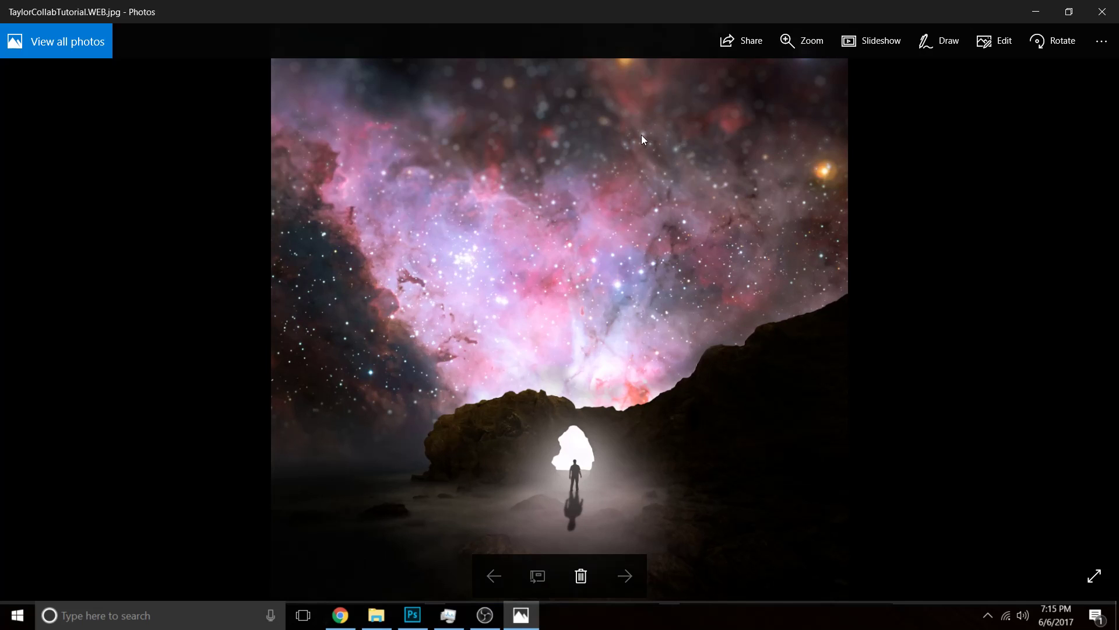
{"action": "left_click", "coordinate": [412, 615]}
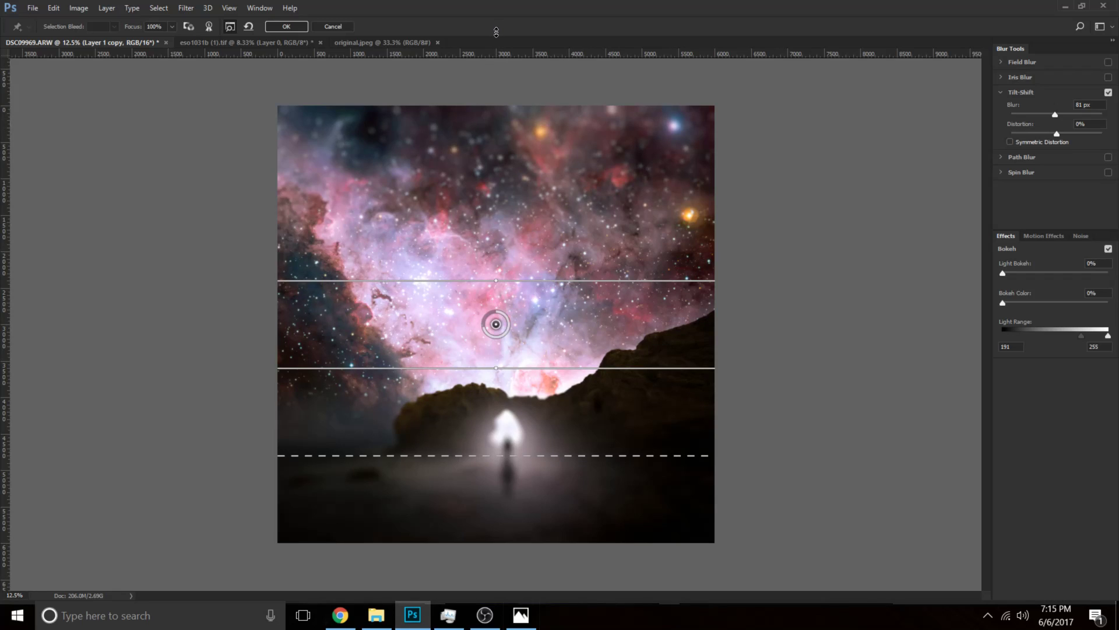
{"action": "left_click", "coordinate": [528, 624]}
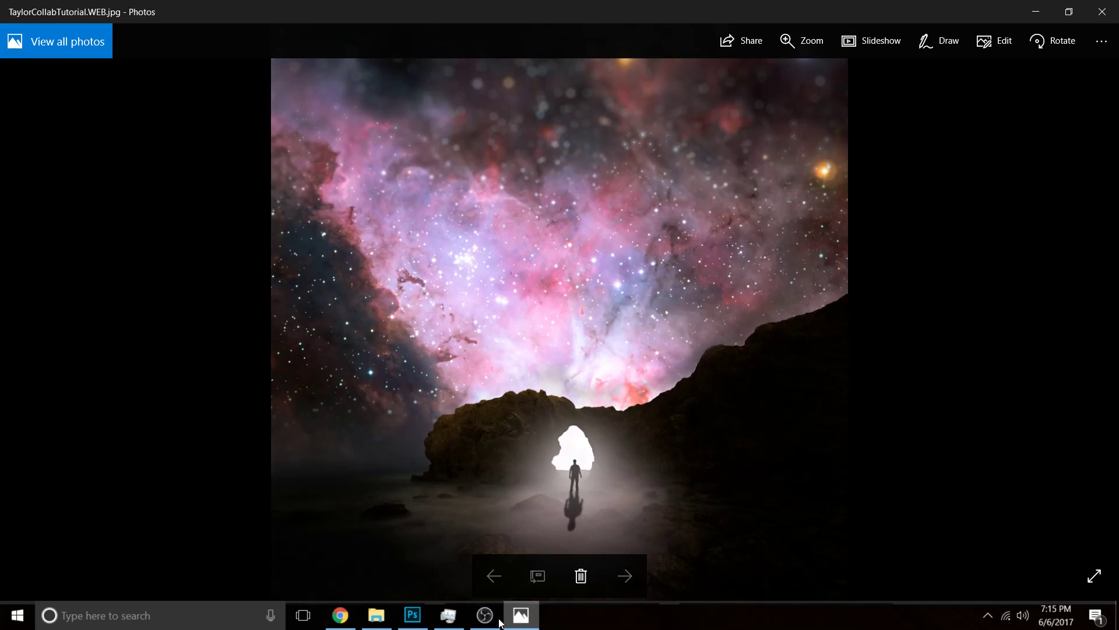
{"action": "left_click", "coordinate": [412, 615]}
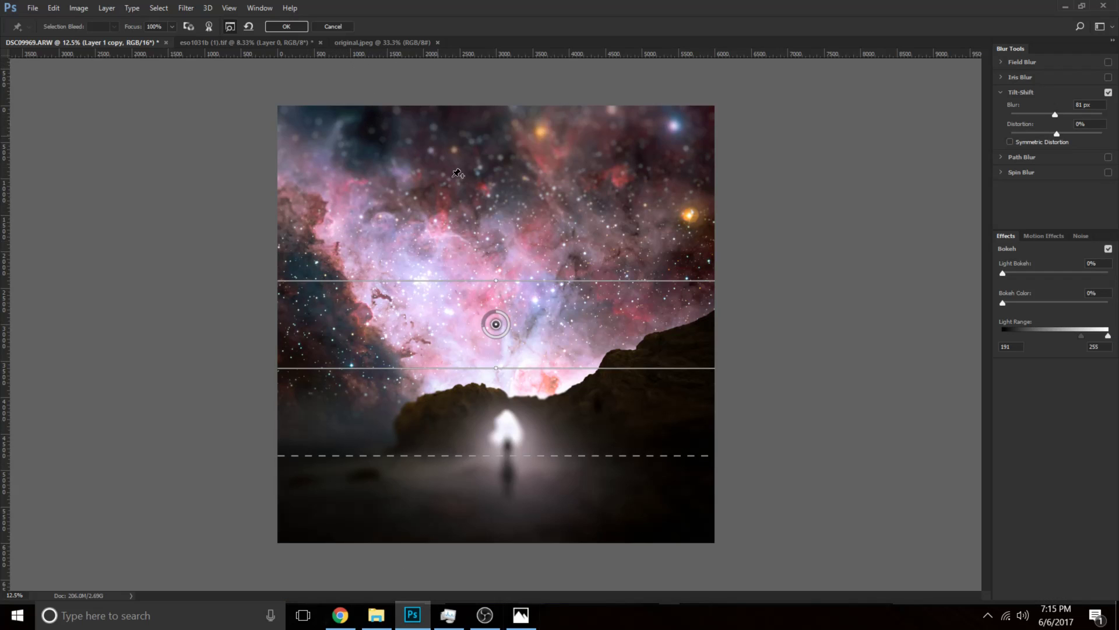
{"action": "key", "text": "ctrl+minus"}
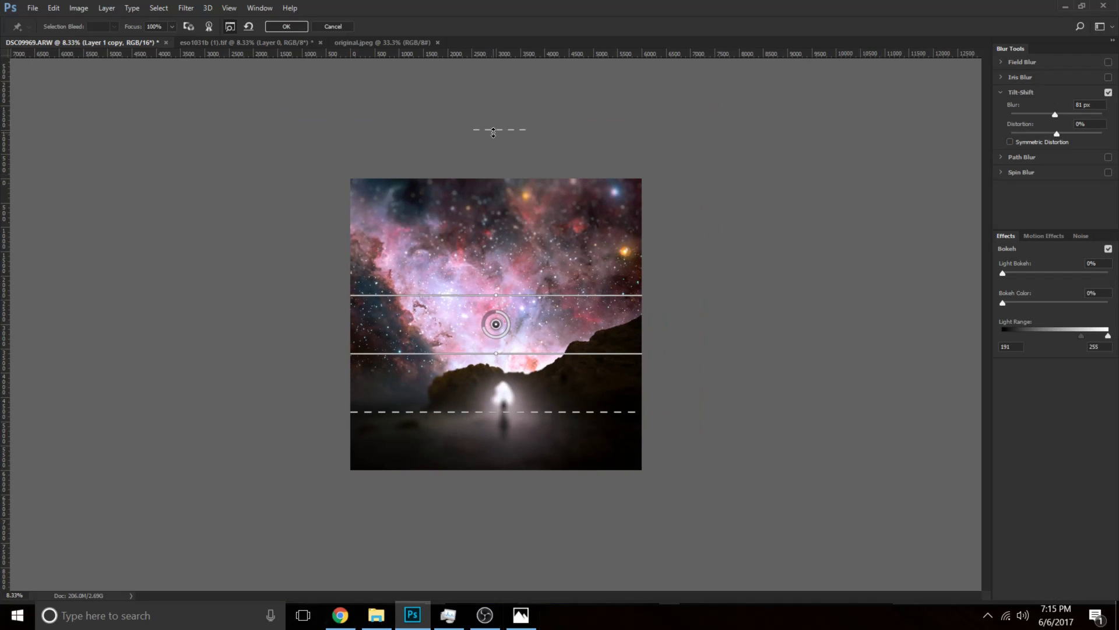
{"action": "left_click_drag", "start_coordinate": [494, 128], "coordinate": [495, 123]}
{"action": "key", "text": "ctrl+plus"}
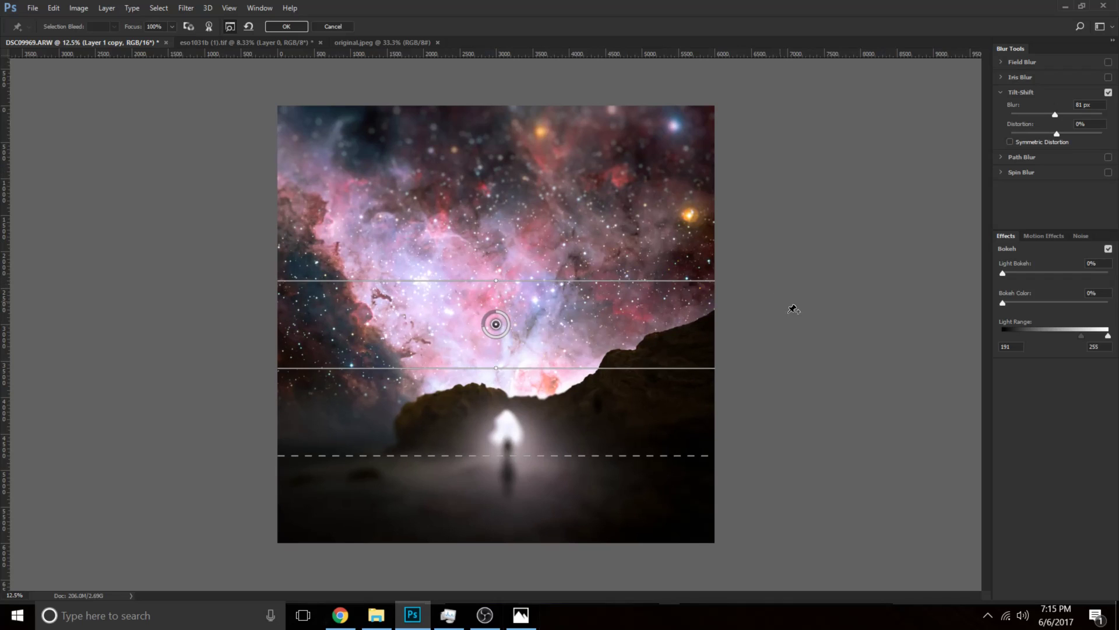
{"action": "key", "text": "Return"}
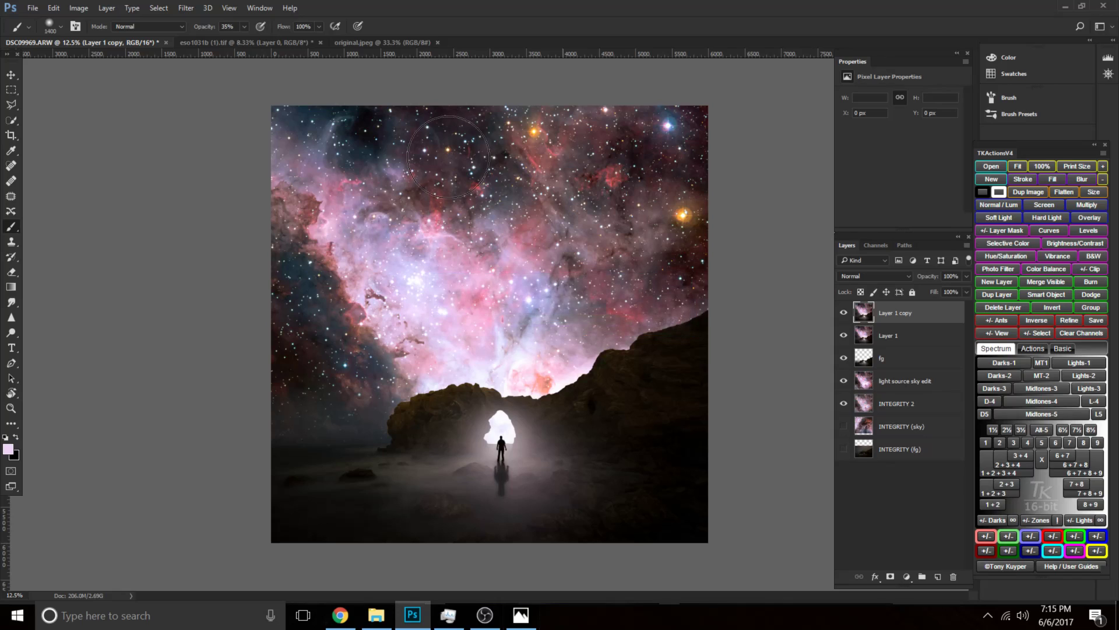
Add a layer mask to the blurred copy and paint black over the foreground with a 2700 px brush at 100% opacity.
{"action": "left_click", "coordinate": [890, 576]}
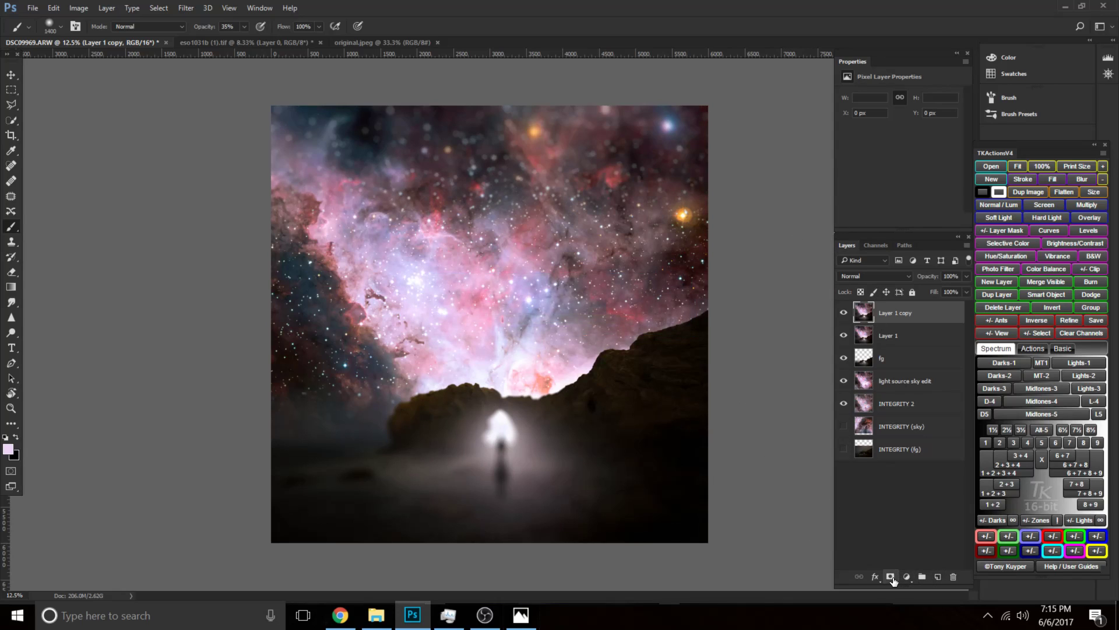
{"action": "key", "text": "x"}
{"action": "key", "text": "1"}
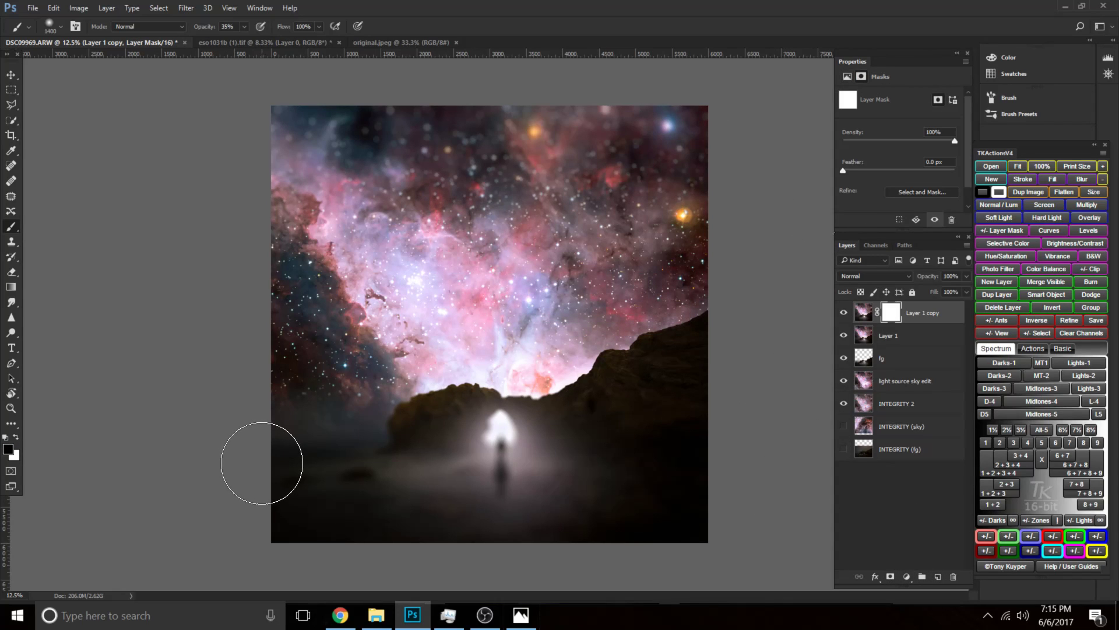
{"action": "key", "text": "0"}
{"action": "key", "text": "bracketright"}
{"action": "key", "text": "bracketright"}
{"action": "key", "text": "bracketright"}
{"action": "key", "text": "bracketright"}
{"action": "key", "text": "bracketright"}
{"action": "key", "text": "bracketright"}
{"action": "key", "text": "bracketright"}
{"action": "key", "text": "bracketright"}
{"action": "key", "text": "bracketright"}
{"action": "key", "text": "bracketright"}
{"action": "key", "text": "bracketright"}
{"action": "key", "text": "bracketright"}
{"action": "key", "text": "bracketright"}
{"action": "mouse_move", "coordinate": [192, 442]}
{"action": "left_mouse_down"}
{"action": "mouse_move", "coordinate": [675, 466]}
{"action": "mouse_move", "coordinate": [480, 518]}
{"action": "mouse_move", "coordinate": [379, 476]}
{"action": "mouse_move", "coordinate": [304, 516]}
{"action": "left_mouse_up"}
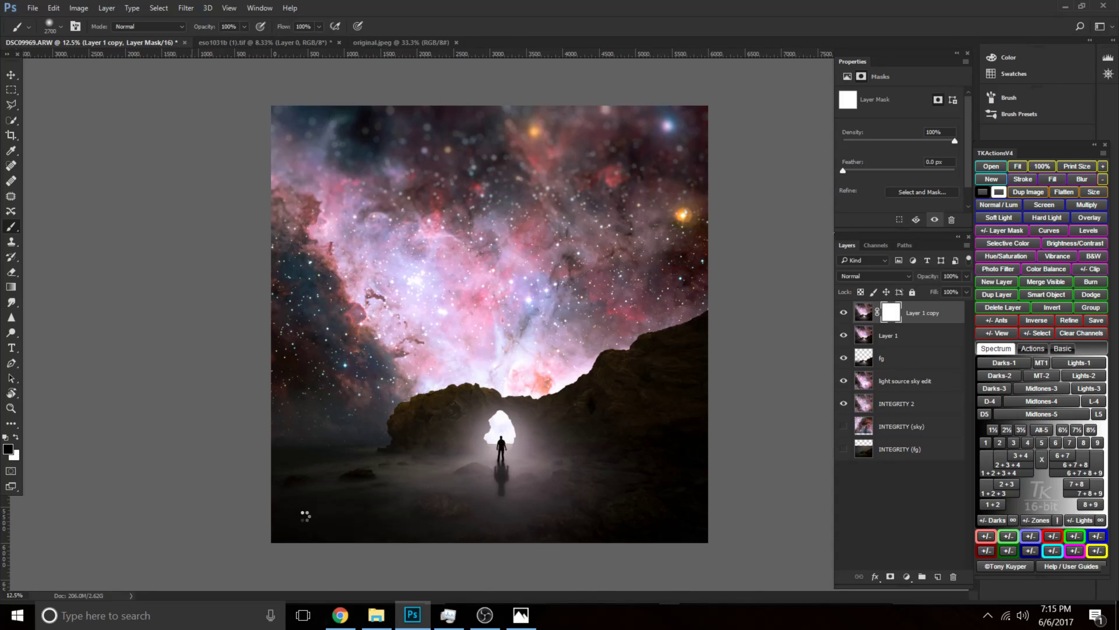
Paint white on the mask along the lower foreground with a 1700 px brush at 20% opacity to bring back some blur.
{"action": "key", "text": "x"}
{"action": "key", "text": "bracketleft"}
{"action": "key", "text": "bracketleft"}
{"action": "key", "text": "bracketleft"}
{"action": "key", "text": "bracketleft"}
{"action": "key", "text": "bracketleft"}
{"action": "key", "text": "bracketleft"}
{"action": "key", "text": "bracketleft"}
{"action": "key", "text": "bracketleft"}
{"action": "key", "text": "2"}
{"action": "key", "text": "bracketleft"}
{"action": "mouse_move", "coordinate": [632, 519]}
{"action": "left_mouse_down"}
{"action": "mouse_move", "coordinate": [632, 484]}
{"action": "mouse_move", "coordinate": [583, 510]}
{"action": "mouse_move", "coordinate": [671, 501]}
{"action": "mouse_move", "coordinate": [684, 488]}
{"action": "mouse_move", "coordinate": [595, 512]}
{"action": "mouse_move", "coordinate": [647, 512]}
{"action": "left_mouse_up"}
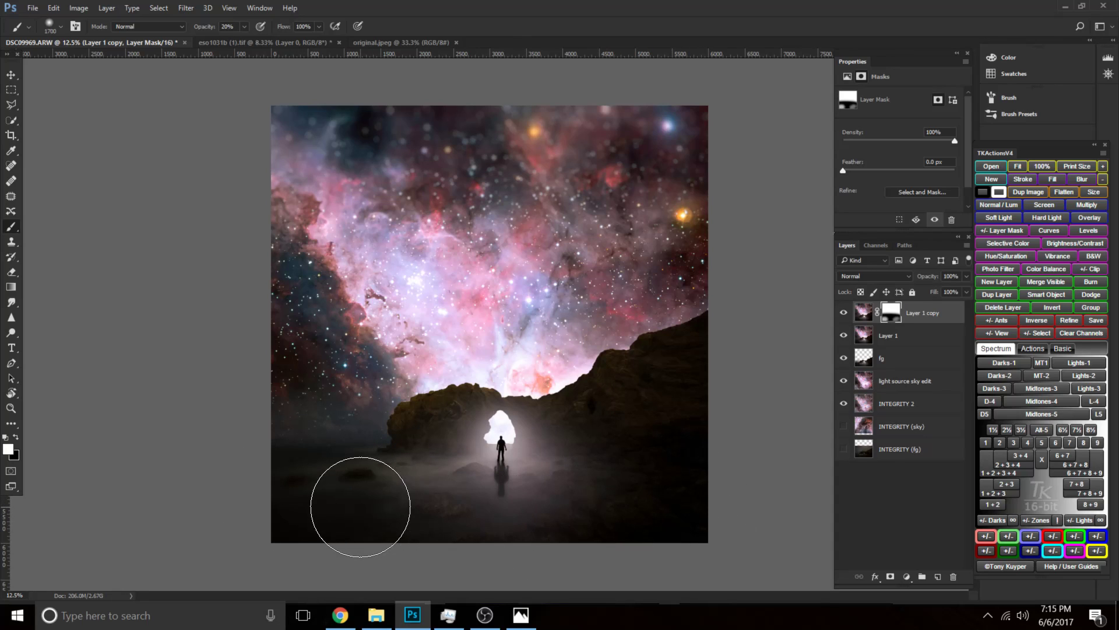
Refine the foreground blur mask with a smaller brush, around 600 px at 20% opacity, checking against the reference image in Photos.
{"action": "key", "text": "bracketleft"}
{"action": "key", "text": "bracketleft"}
{"action": "key", "text": "bracketleft"}
{"action": "key", "text": "bracketleft"}
{"action": "key", "text": "bracketleft"}
{"action": "key", "text": "bracketleft"}
{"action": "key", "text": "bracketleft"}
{"action": "key", "text": "bracketleft"}
{"action": "key", "text": "bracketleft"}
{"action": "key", "text": "bracketleft"}
{"action": "key", "text": "bracketleft"}
{"action": "key", "text": "bracketleft"}
{"action": "key", "text": "bracketright"}
{"action": "key", "text": "bracketright"}
{"action": "key", "text": "bracketright"}
{"action": "key", "text": "bracketright"}
{"action": "key", "text": "bracketright"}
{"action": "left_click", "coordinate": [521, 615]}
{"action": "left_click", "coordinate": [522, 622]}
Merge Layer 1 copy with Layer 1 and rename the merged layer "blur layer".
{"action": "left_click", "coordinate": [893, 336]}
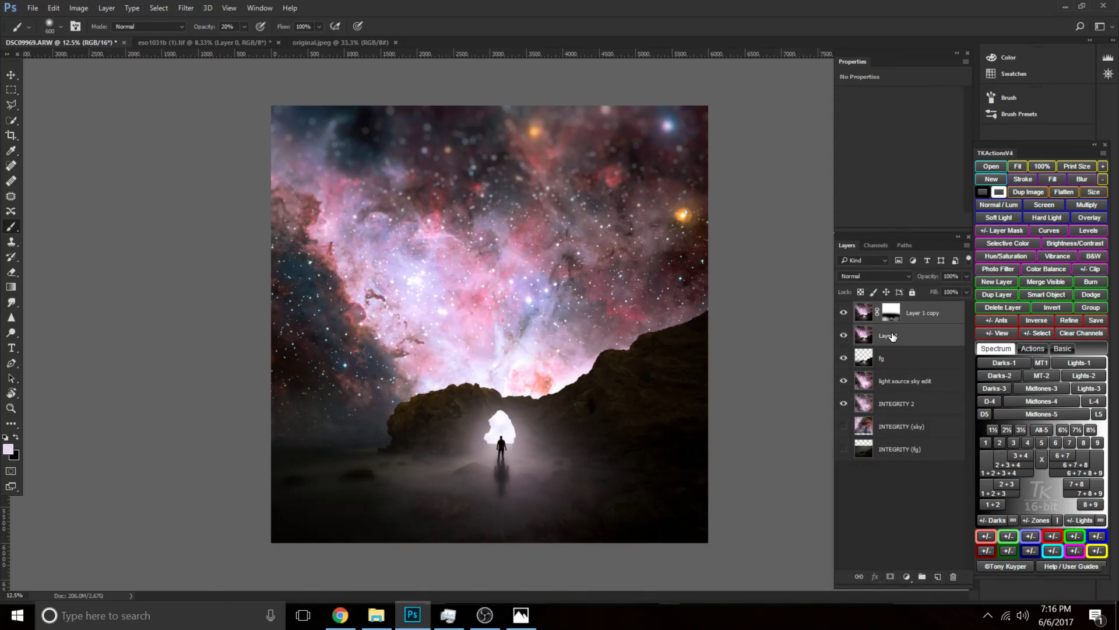
{"action": "key", "text": "ctrl+e"}
{"action": "double_click", "coordinate": [887, 315]}
{"action": "type", "text": "blur layer"}
{"action": "key", "text": "Return"}
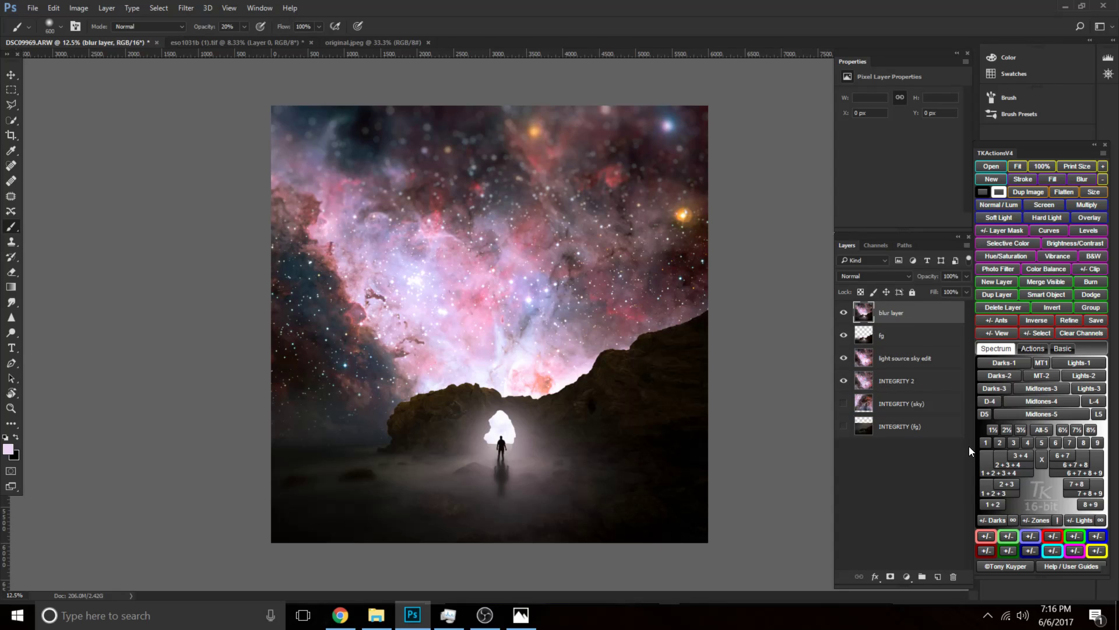
Add a Brightness/Contrast adjustment above the blur layer with brightness -66 and contrast 31.
{"action": "left_click", "coordinate": [913, 577]}
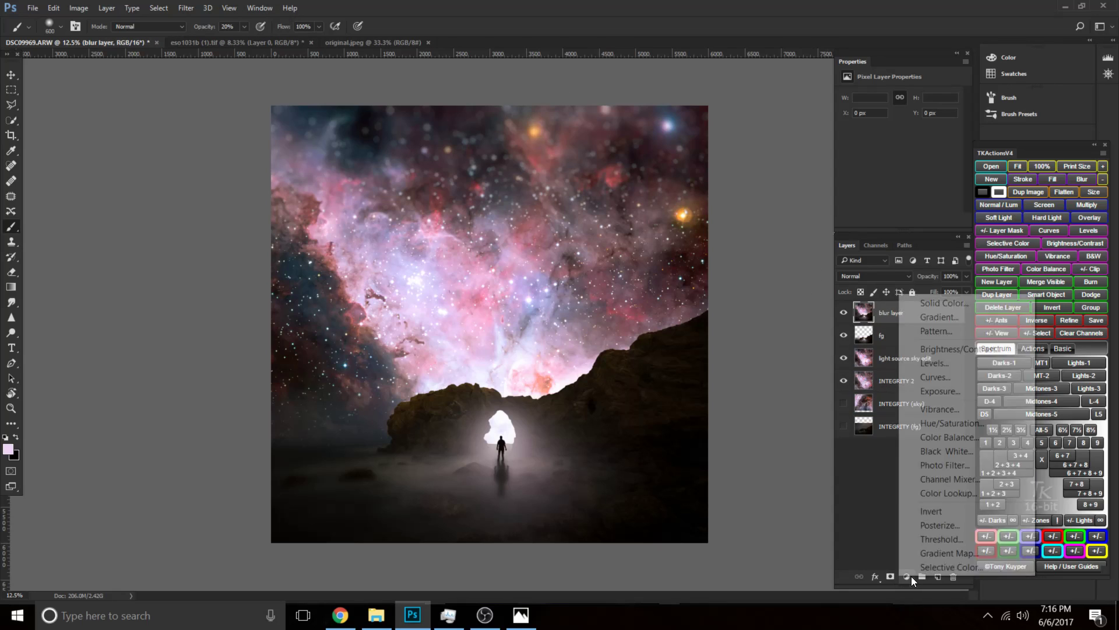
{"action": "left_click", "coordinate": [947, 346]}
{"action": "left_click", "coordinate": [857, 313]}
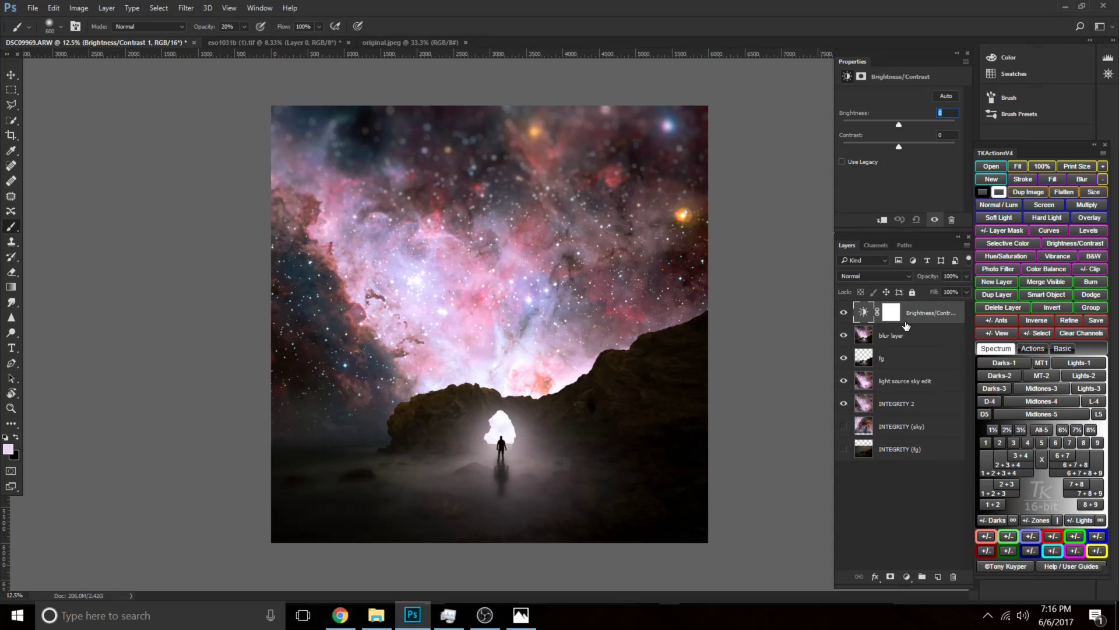
{"action": "left_click_drag", "start_coordinate": [900, 122], "coordinate": [917, 146]}
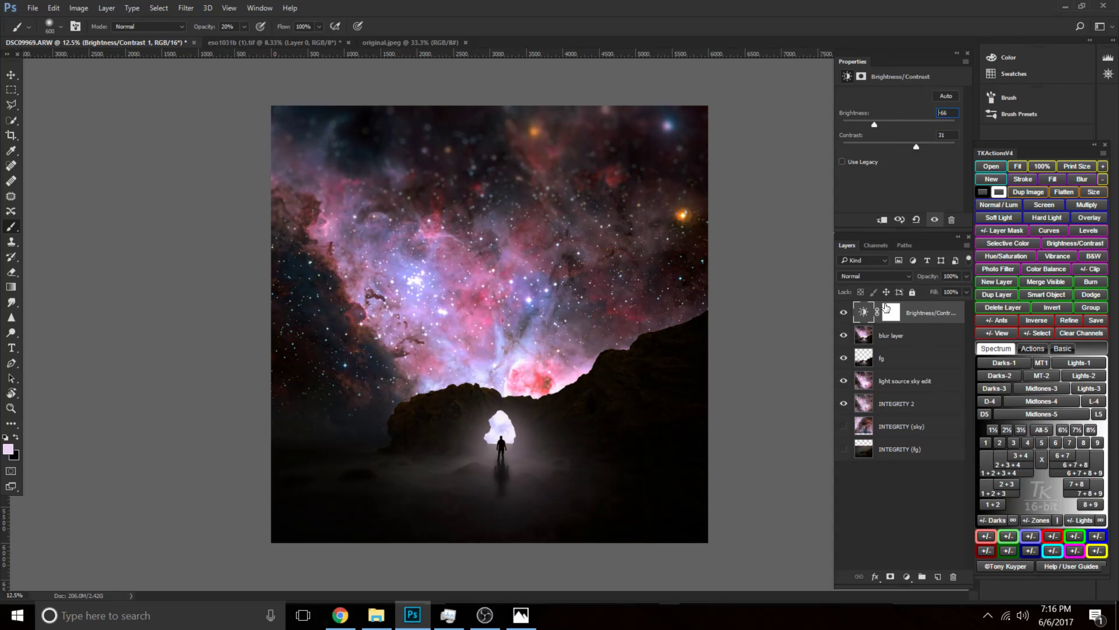
Invert the adjustment's mask and paint darkening into the foreground with a 1100–1700 px brush at 25% opacity, comparing with the reference in Photos.
{"action": "left_click", "coordinate": [886, 309]}
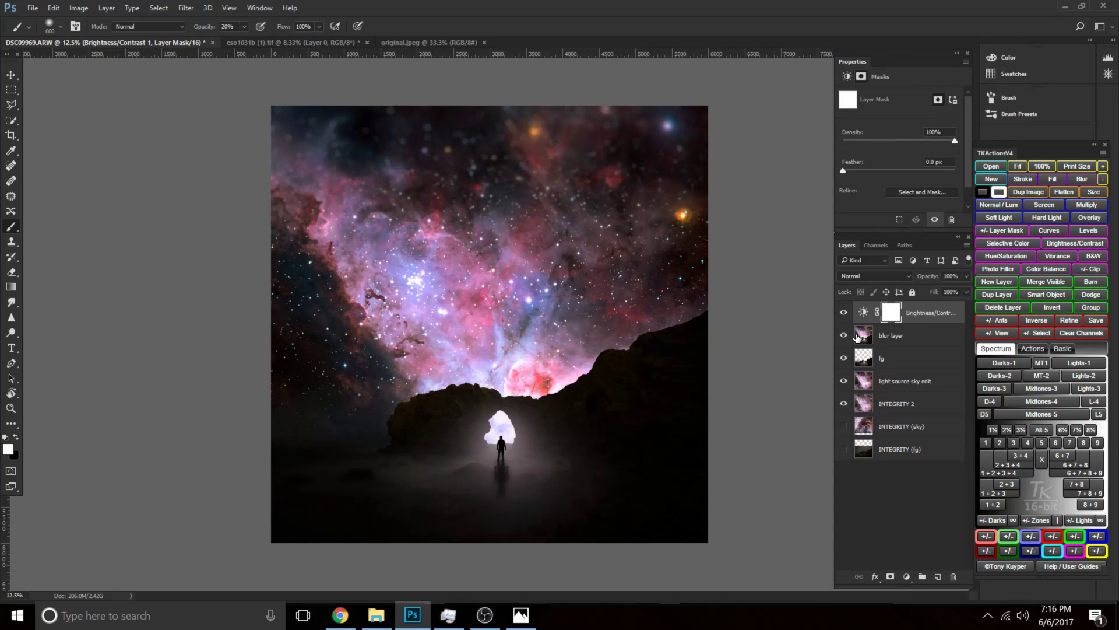
{"action": "key", "text": "ctrl+i"}
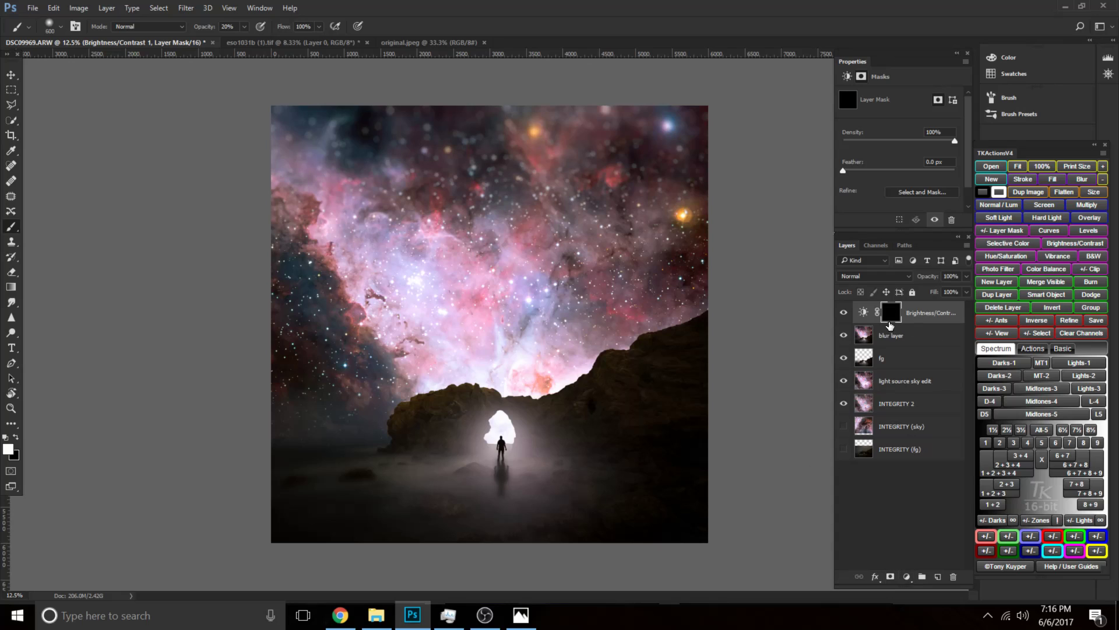
{"action": "key", "text": "bracketright"}
{"action": "key", "text": "bracketright"}
{"action": "key", "text": "bracketright"}
{"action": "key", "text": "bracketright"}
{"action": "key", "text": "bracketright"}
{"action": "key", "text": "bracketright"}
{"action": "key", "text": "bracketright"}
{"action": "key", "text": "bracketright"}
{"action": "key", "text": "bracketright"}
{"action": "key", "text": "bracketright"}
{"action": "left_click_drag", "start_coordinate": [281, 474], "coordinate": [440, 489]}
{"action": "key", "text": "bracketleft"}
{"action": "key", "text": "bracketleft"}
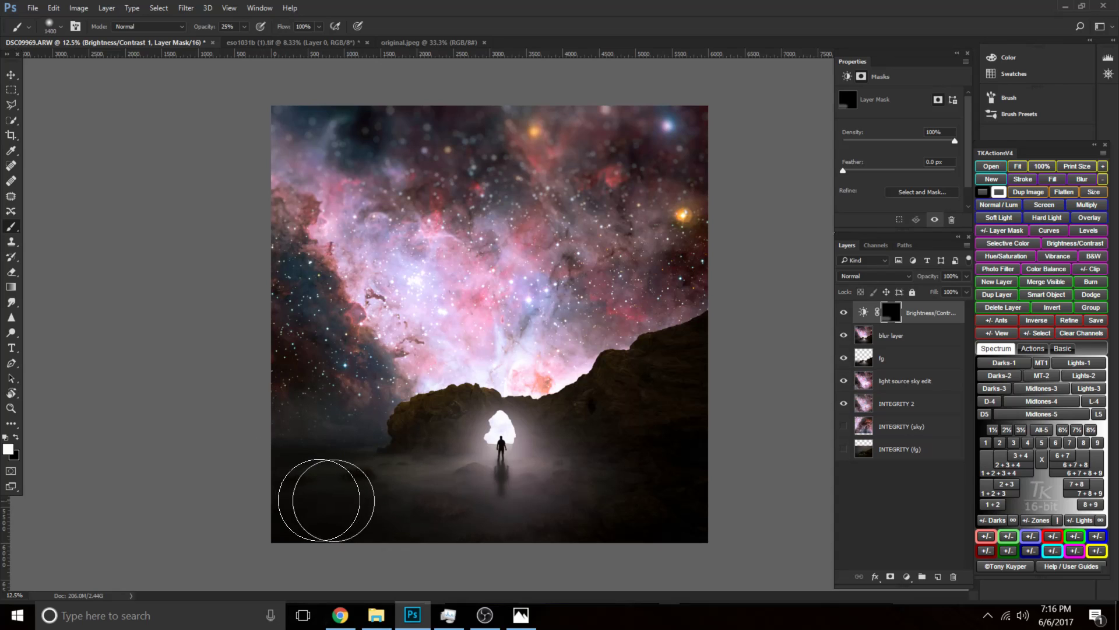
{"action": "key", "text": "bracketright"}
{"action": "key", "text": "bracketright"}
{"action": "key", "text": "bracketright"}
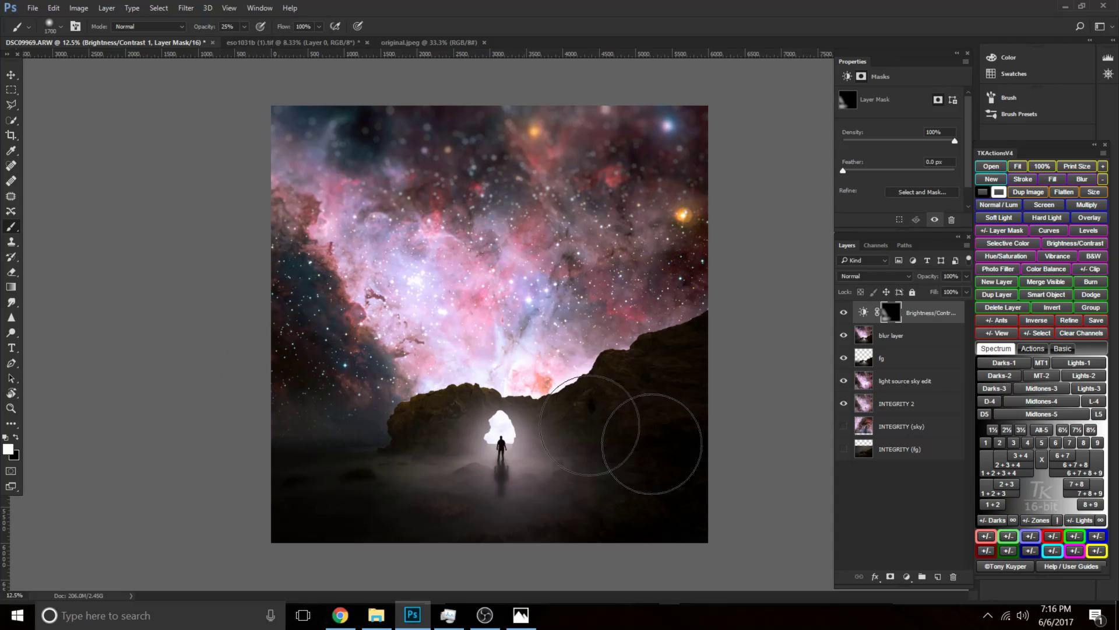
{"action": "key", "text": "bracketleft"}
{"action": "key", "text": "bracketleft"}
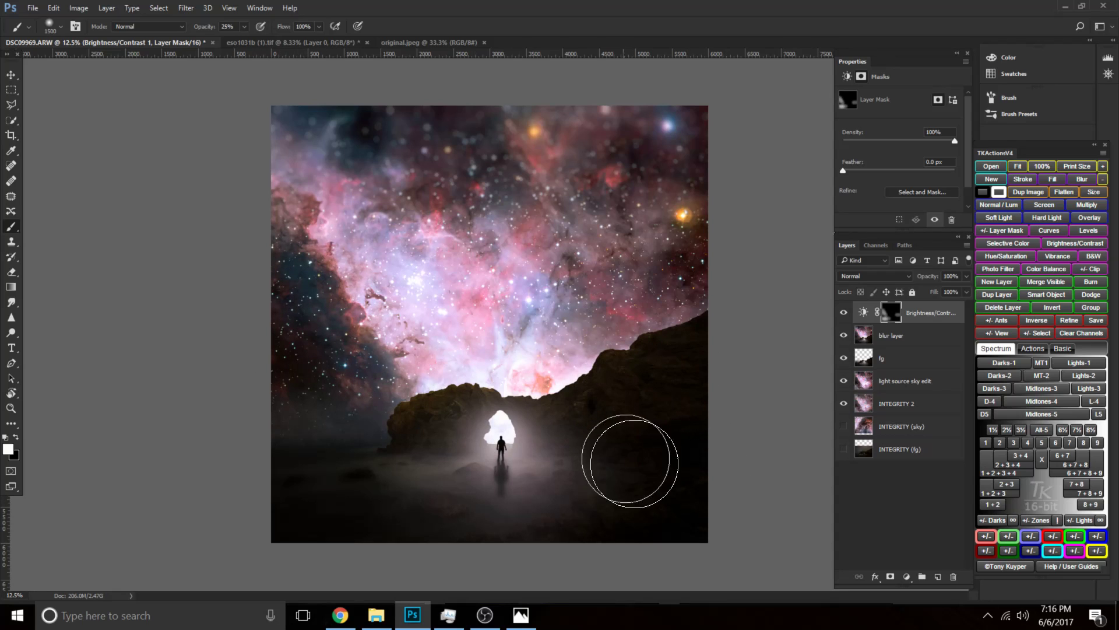
{"action": "left_click", "coordinate": [522, 615]}
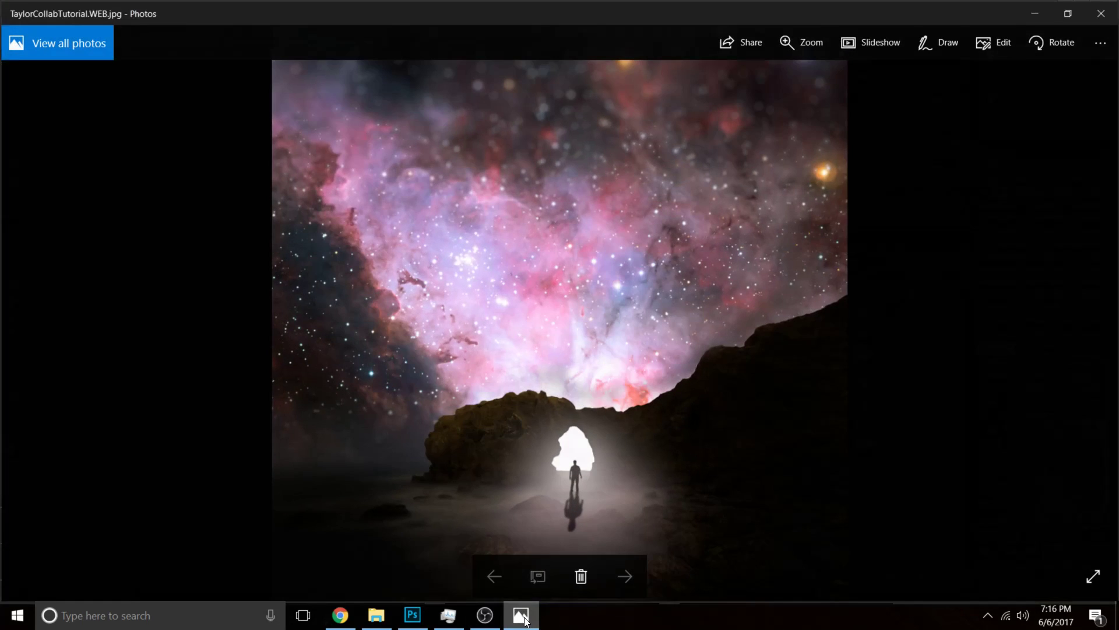
{"action": "left_click", "coordinate": [522, 615]}
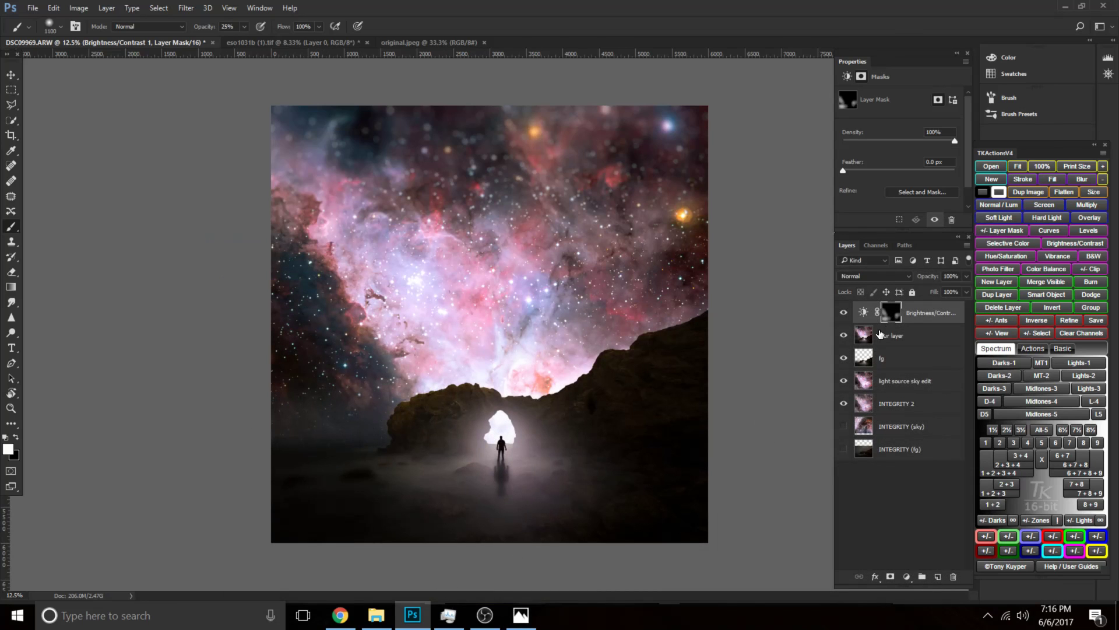
Undo the foreground darkening, the Brightness/Contrast adjustment and the layer merge, returning to the masked Layer 1 copy.
{"action": "left_click", "coordinate": [892, 338]}
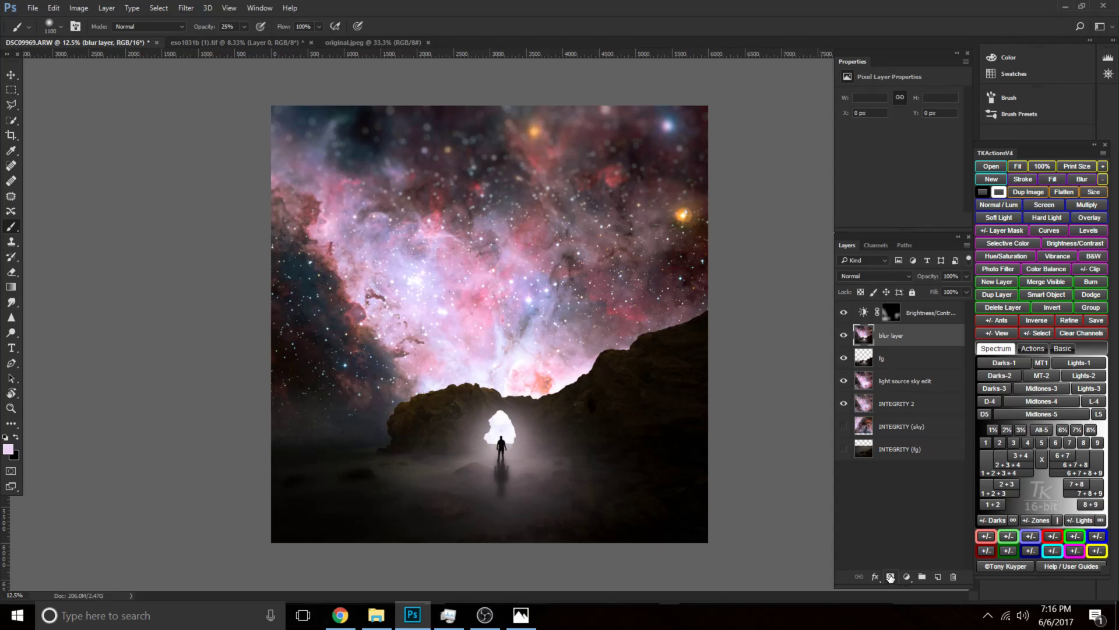
{"action": "key", "text": "ctrl+alt+z"}
{"action": "key", "text": "ctrl+alt+z"}
{"action": "key", "text": "ctrl+alt+z"}
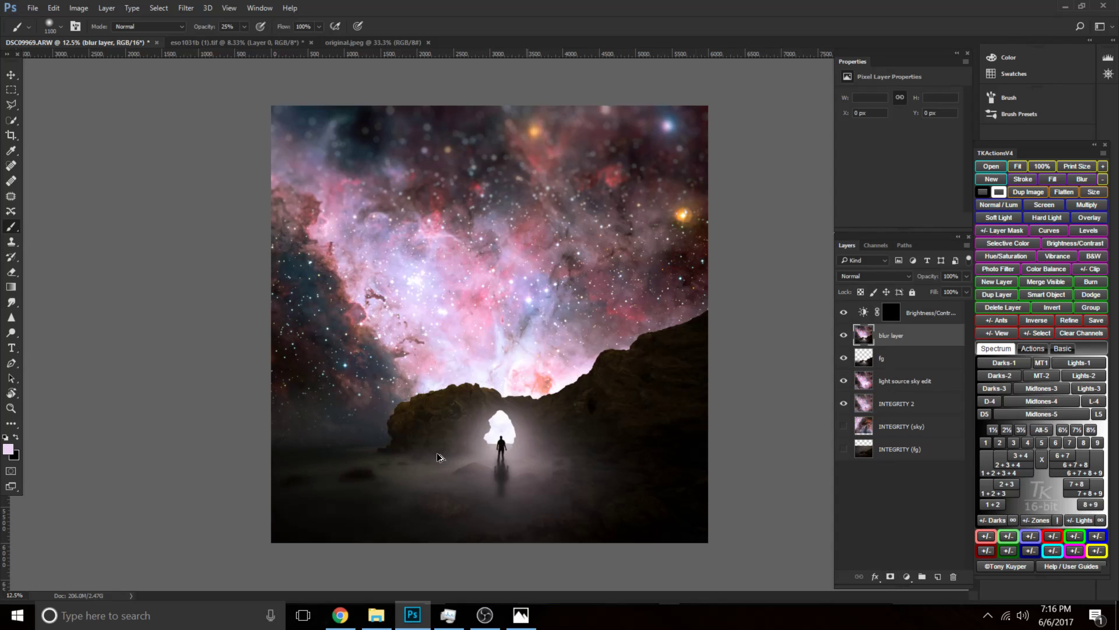
{"action": "key", "text": "ctrl+alt+z"}
{"action": "key", "text": "ctrl+alt+z"}
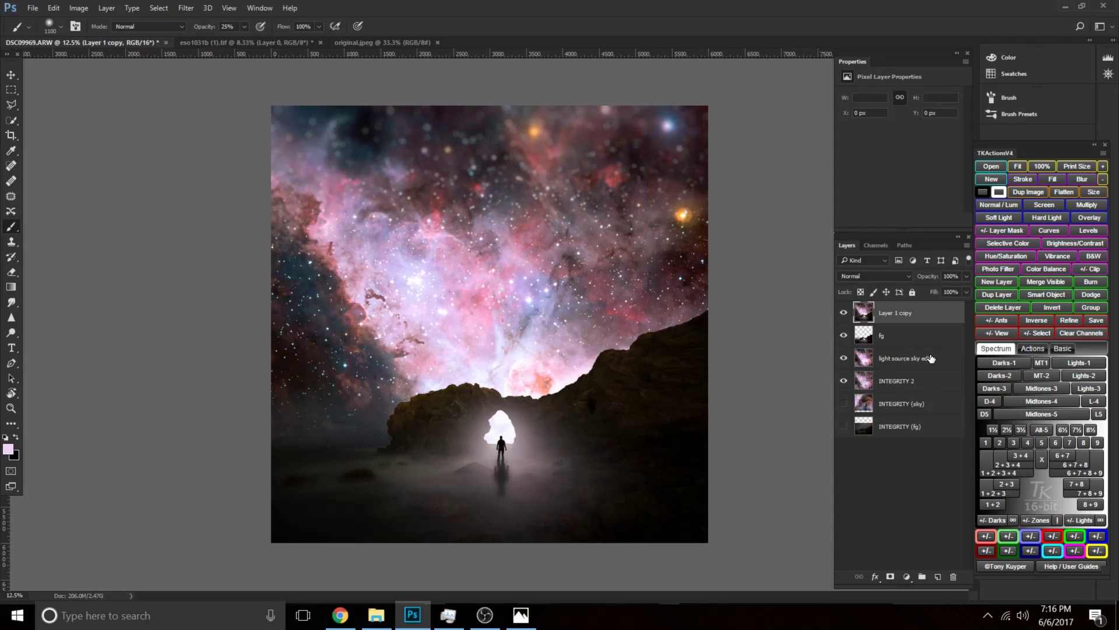
{"action": "key", "text": "ctrl+shift+z"}
{"action": "key", "text": "ctrl+alt+z"}
Touch up the blur mask with a 600 px brush at 20% opacity and merge Layer 1 copy with Layer 1.
{"action": "left_click", "coordinate": [892, 317]}
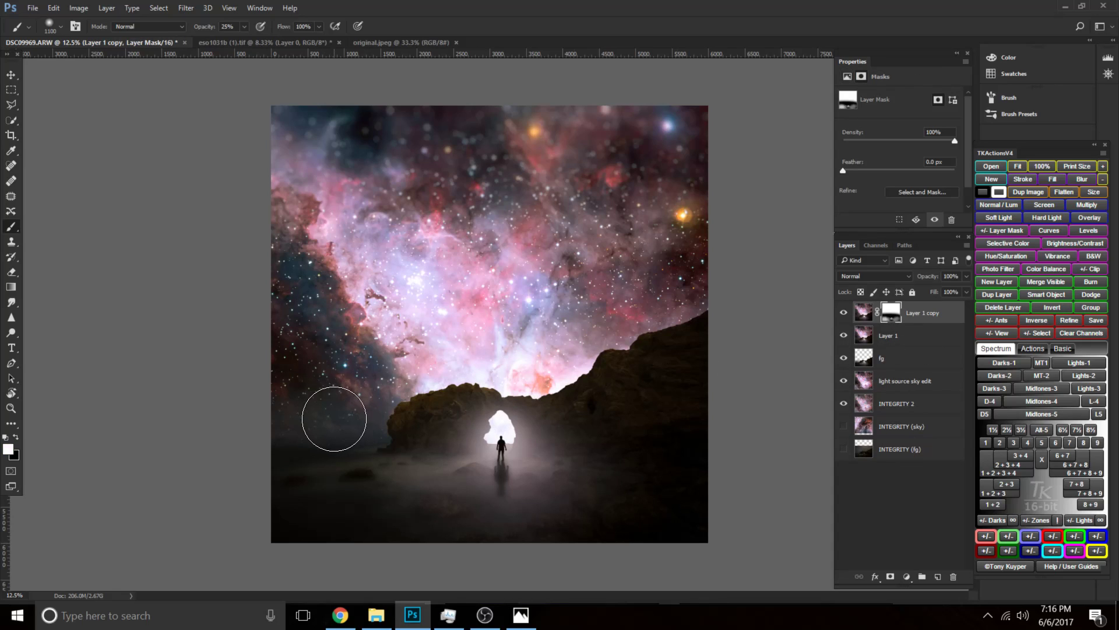
{"action": "key", "text": "bracketleft"}
{"action": "key", "text": "bracketleft"}
{"action": "key", "text": "bracketleft"}
{"action": "key", "text": "bracketleft"}
{"action": "key", "text": "bracketleft"}
{"action": "key", "text": "2"}
{"action": "left_click", "coordinate": [903, 337], "text": "shift"}
{"action": "key", "text": "ctrl+e"}
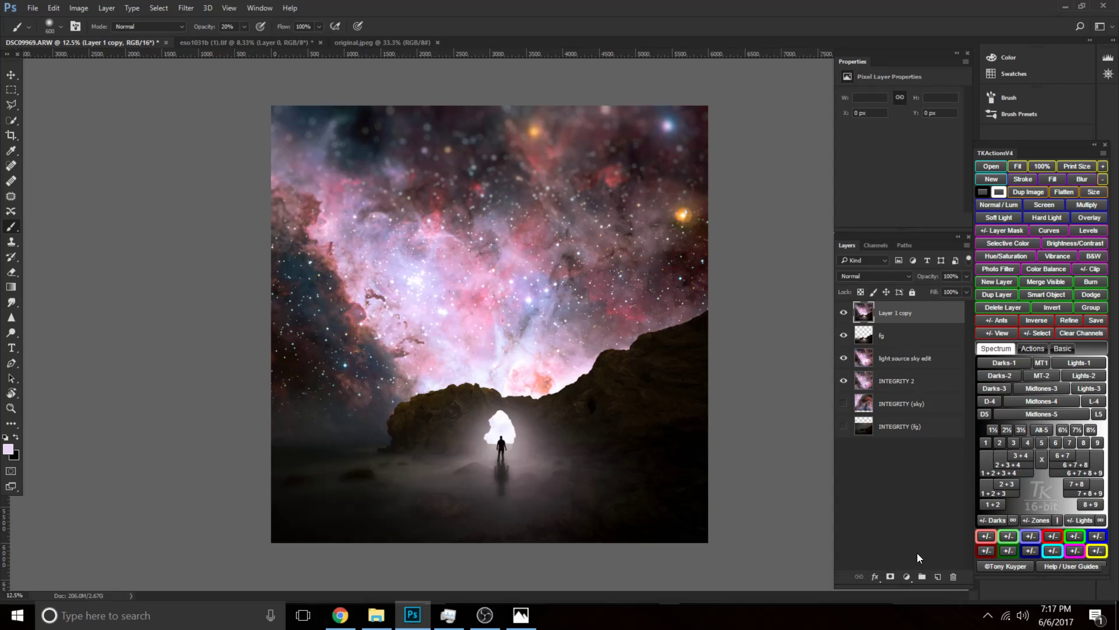
Add a Brightness/Contrast adjustment above the merged layer with brightness -41.
{"action": "left_click", "coordinate": [919, 557]}
{"action": "left_click", "coordinate": [907, 576]}
{"action": "left_click", "coordinate": [971, 343]}
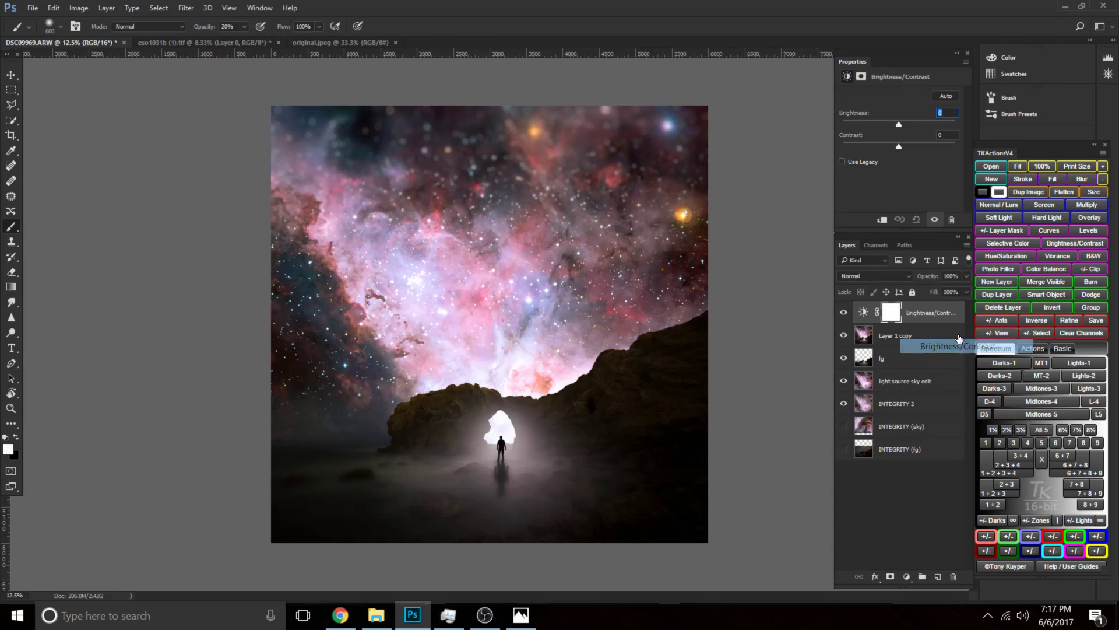
{"action": "left_click_drag", "start_coordinate": [896, 121], "coordinate": [883, 121]}
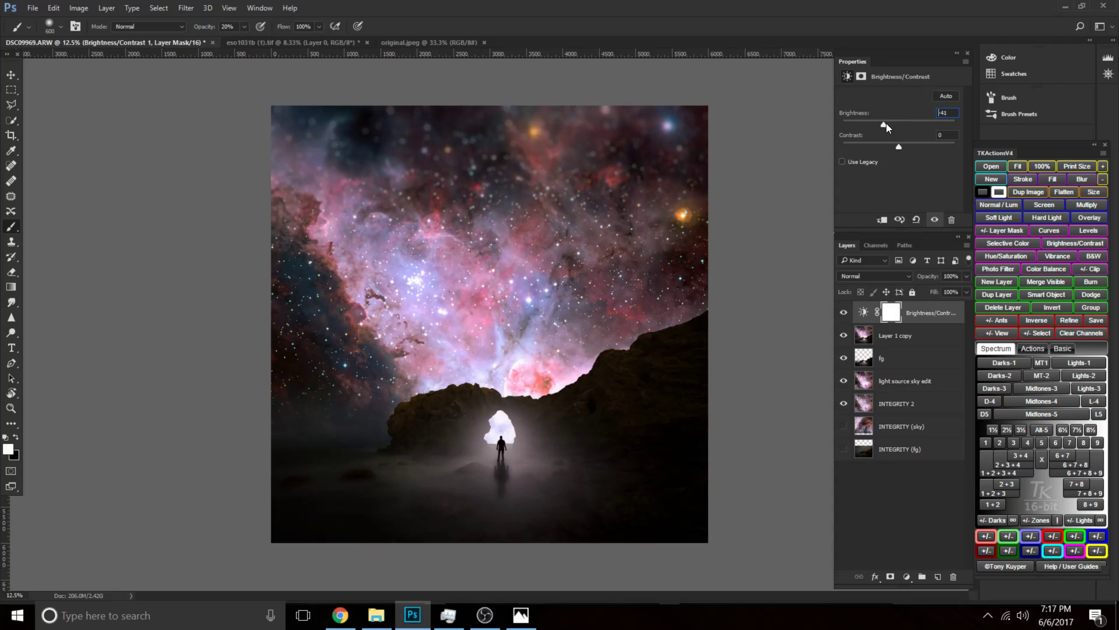
Invert the Brightness/Contrast adjustment's mask to black and enlarge the brush to 1600 px for painting on it.
{"action": "left_click", "coordinate": [895, 320]}
{"action": "key", "text": "ctrl+i"}
{"action": "key", "text": "bracketright"}
{"action": "key", "text": "bracketright"}
{"action": "key", "text": "bracketright"}
{"action": "key", "text": "bracketright"}
{"action": "key", "text": "bracketright"}
{"action": "key", "text": "bracketright"}
{"action": "key", "text": "bracketright"}
{"action": "key", "text": "bracketright"}
{"action": "key", "text": "bracketright"}
{"action": "key", "text": "bracketright"}
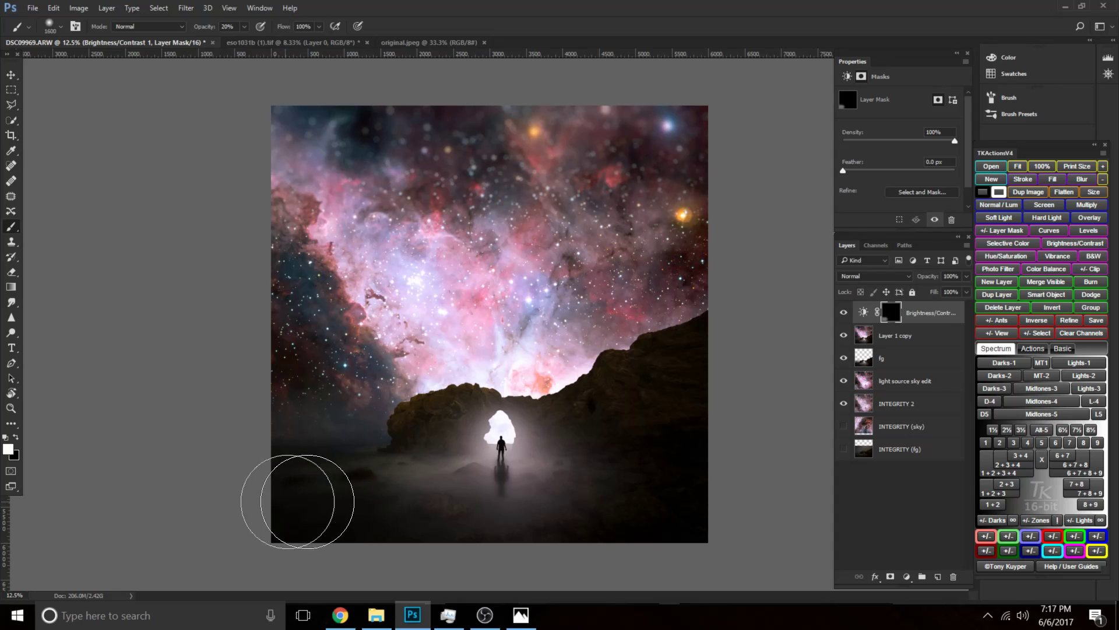
Compare with the reference in Photos and set the Brightness/Contrast adjustment to brightness -67 and contrast 23.
{"action": "left_click", "coordinate": [513, 624]}
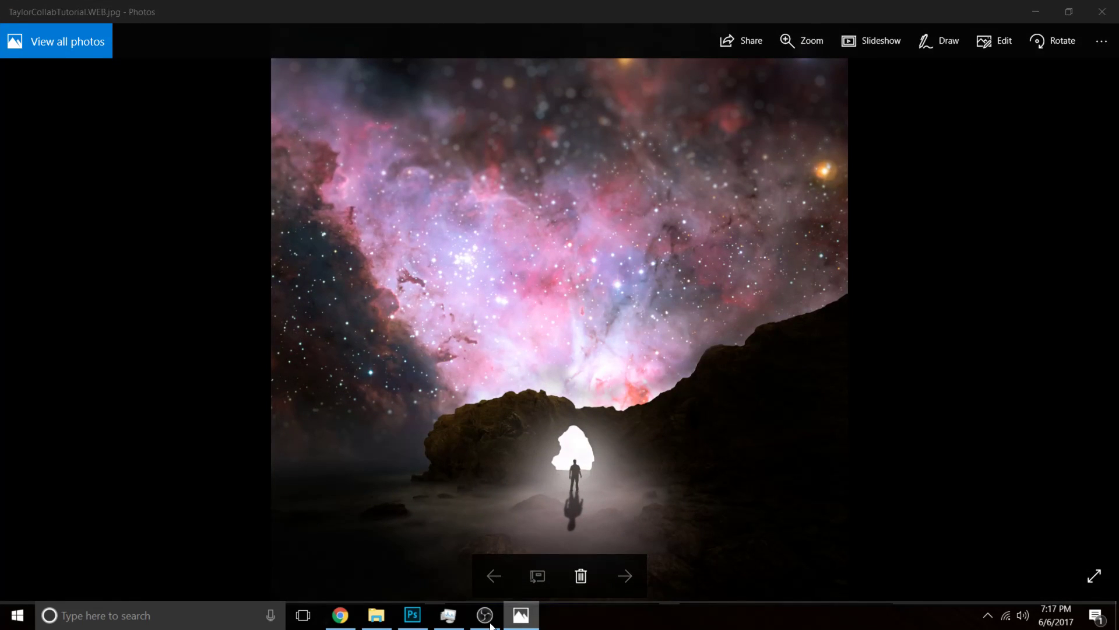
{"action": "left_click", "coordinate": [513, 625]}
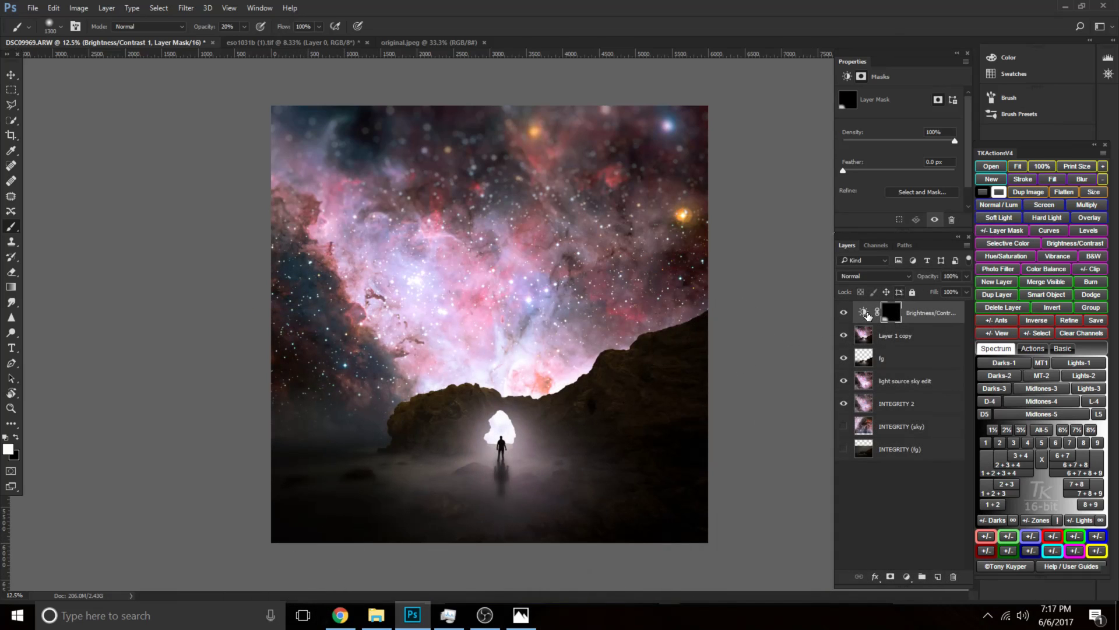
{"action": "left_click", "coordinate": [864, 313]}
{"action": "left_click_drag", "start_coordinate": [885, 124], "coordinate": [875, 124]}
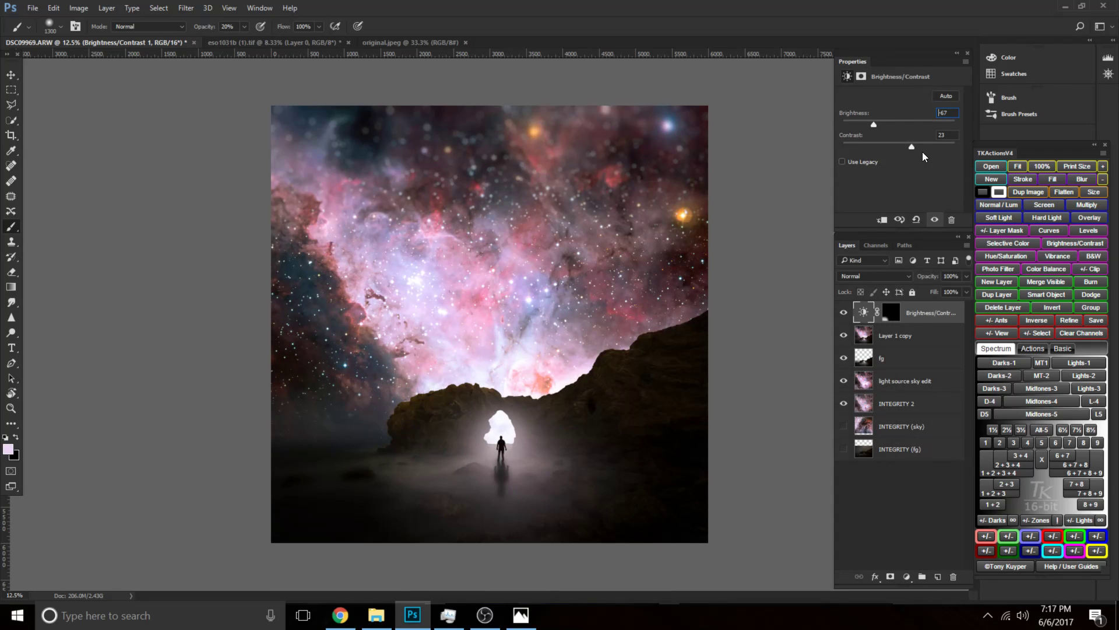
{"action": "left_click", "coordinate": [521, 615]}
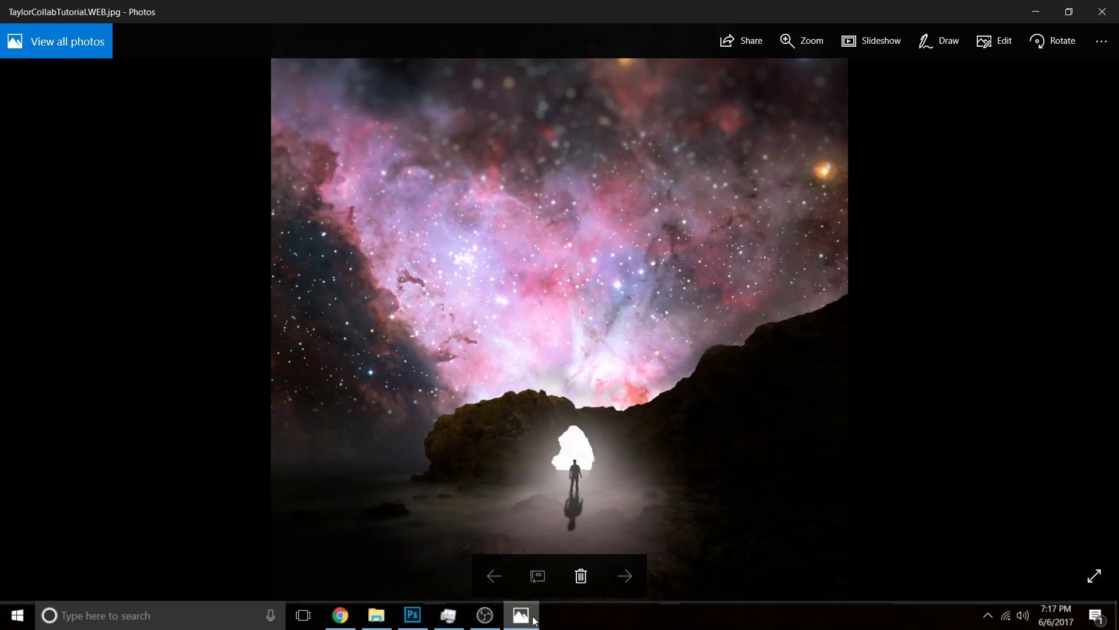
{"action": "left_click", "coordinate": [521, 615]}
Paint darkening into the adjustment's mask over the foreground and the sky's outer areas with a 1000–1300 px brush at 20% opacity, checking the reference.
{"action": "left_click", "coordinate": [891, 313]}
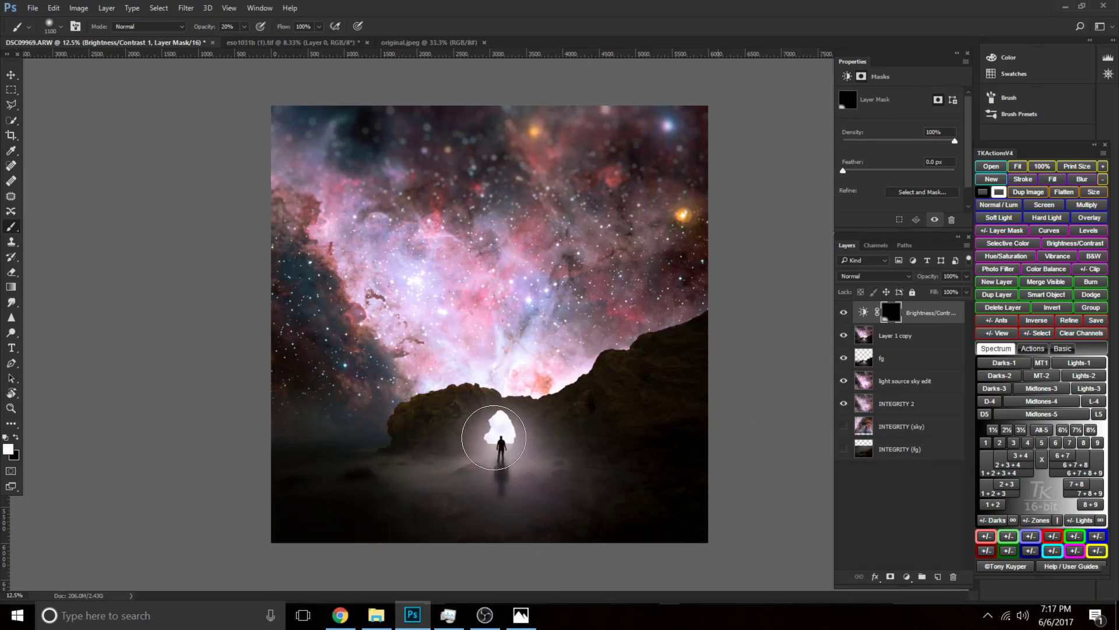
{"action": "mouse_move", "coordinate": [291, 479]}
{"action": "left_mouse_down"}
{"action": "mouse_move", "coordinate": [309, 475]}
{"action": "mouse_move", "coordinate": [324, 509]}
{"action": "mouse_move", "coordinate": [502, 514]}
{"action": "left_mouse_up"}
{"action": "key", "text": "bracketright"}
{"action": "key", "text": "bracketright"}
{"action": "key", "text": "bracketright"}
{"action": "key", "text": "bracketright"}
{"action": "mouse_move", "coordinate": [287, 306]}
{"action": "left_mouse_down"}
{"action": "mouse_move", "coordinate": [289, 290]}
{"action": "mouse_move", "coordinate": [320, 395]}
{"action": "mouse_move", "coordinate": [293, 387]}
{"action": "mouse_move", "coordinate": [305, 391]}
{"action": "left_mouse_up"}
{"action": "key", "text": "bracketleft"}
{"action": "left_click", "coordinate": [521, 615]}
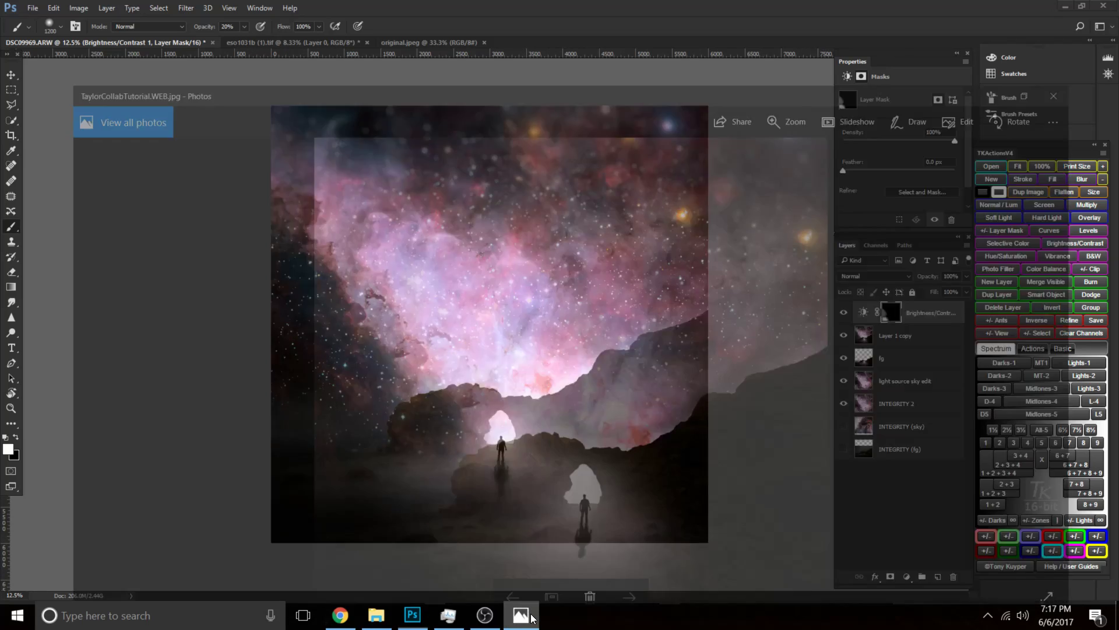
{"action": "left_click", "coordinate": [413, 615]}
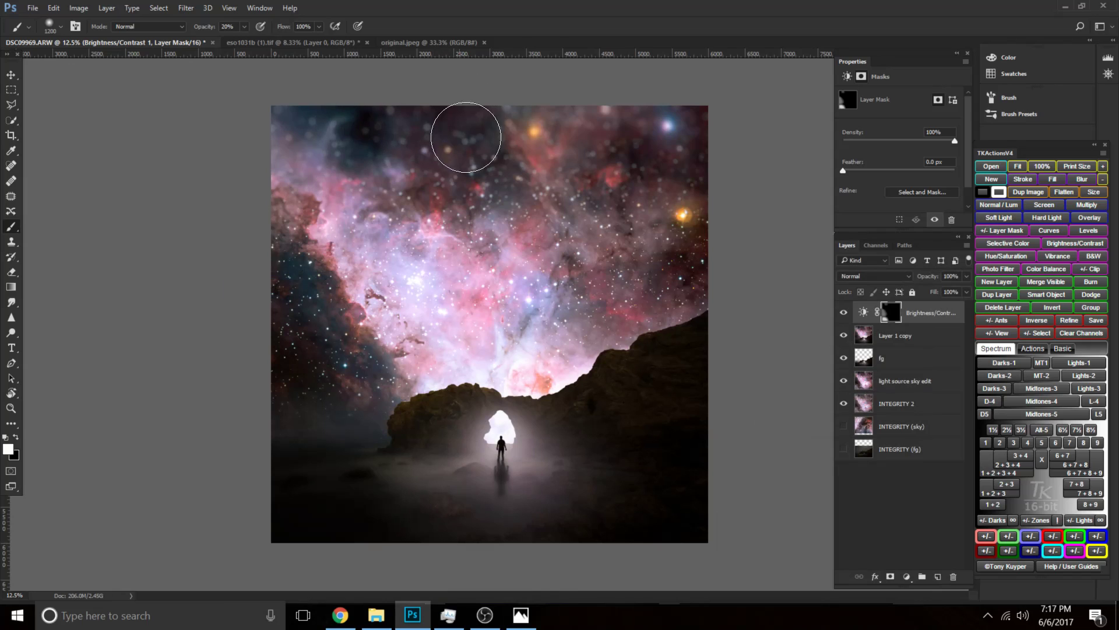
{"action": "key", "text": "bracketleft"}
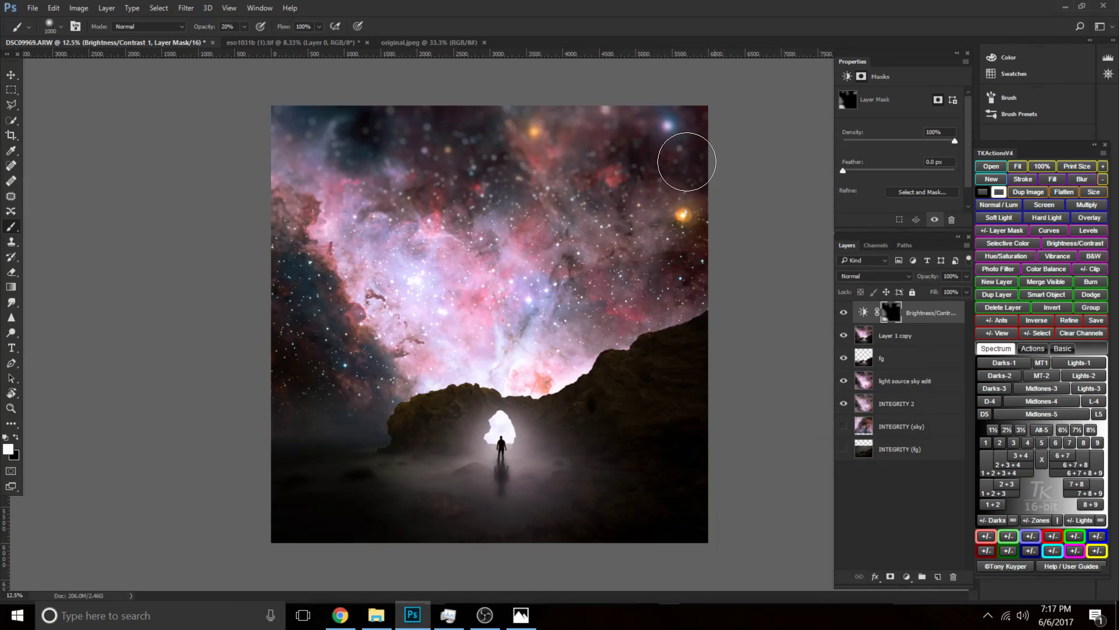
{"action": "key", "text": "bracketright"}
{"action": "key", "text": "bracketright"}
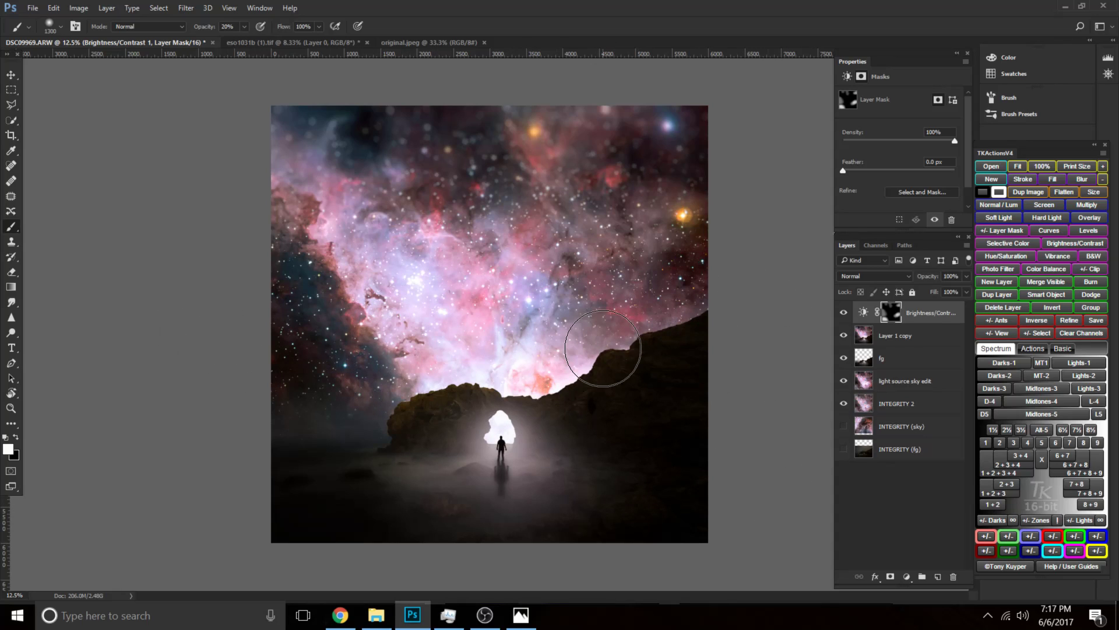
{"action": "key", "text": "bracketleft"}
{"action": "key", "text": "bracketleft"}
{"action": "key", "text": "bracketleft"}
{"action": "key", "text": "bracketleft"}
Add a Curves adjustment layer above the Brightness/Contrast adjustment.
{"action": "left_click", "coordinate": [921, 569]}
{"action": "left_click", "coordinate": [904, 576]}
{"action": "left_click", "coordinate": [941, 375]}
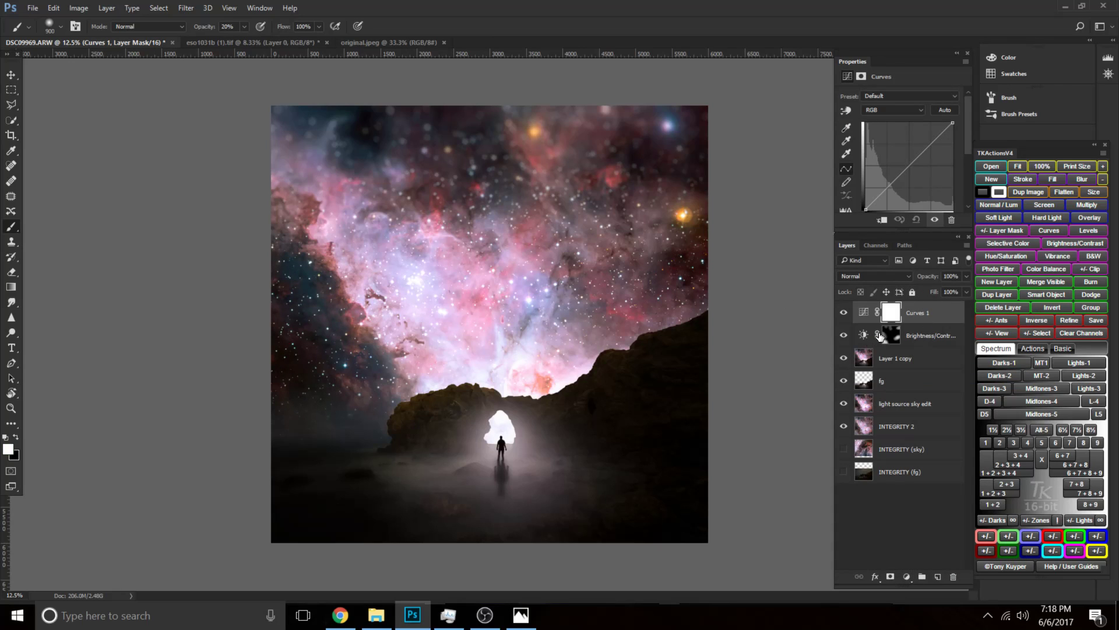
Preview the Brightness/Contrast adjustment without its mask, and paint more darkening into the dark left part of the sky with a 900–1200 px brush.
{"action": "left_click", "coordinate": [889, 336], "text": "shift"}
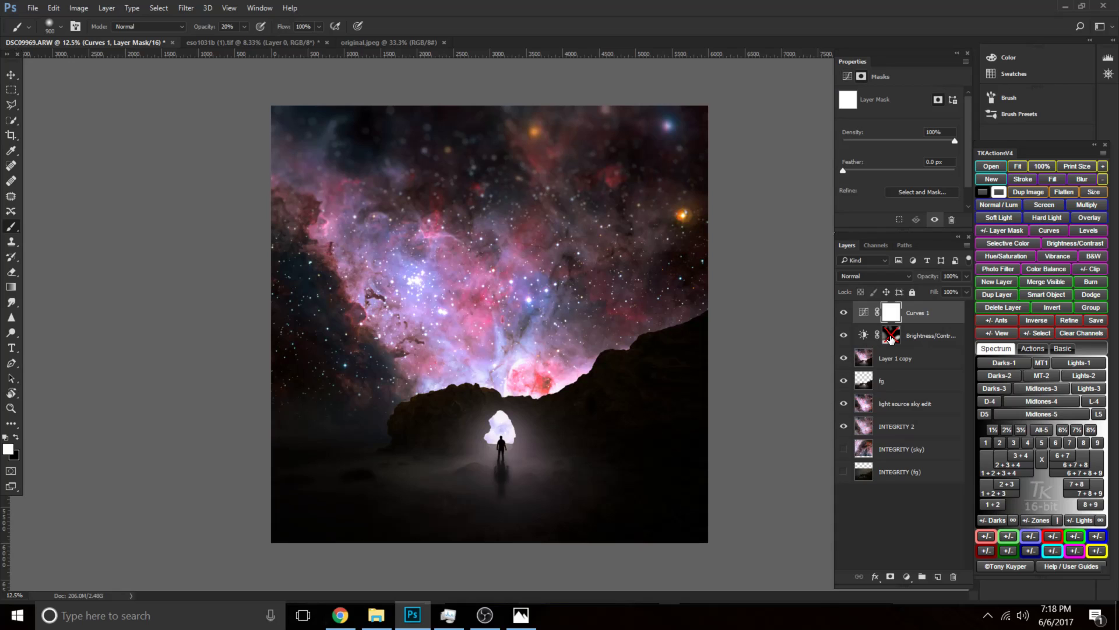
{"action": "left_click", "coordinate": [892, 338], "text": "shift"}
{"action": "left_click", "coordinate": [895, 336]}
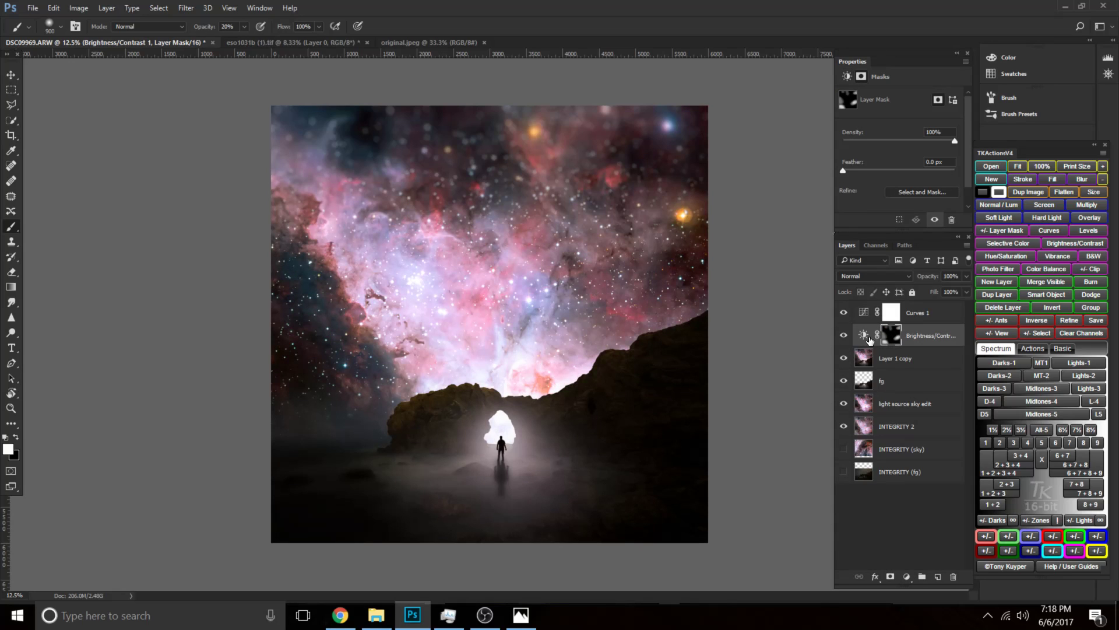
{"action": "mouse_move", "coordinate": [299, 316]}
{"action": "left_mouse_down"}
{"action": "mouse_move", "coordinate": [283, 272]}
{"action": "mouse_move", "coordinate": [330, 332]}
{"action": "mouse_move", "coordinate": [298, 278]}
{"action": "mouse_move", "coordinate": [297, 293]}
{"action": "mouse_move", "coordinate": [344, 357]}
{"action": "mouse_move", "coordinate": [339, 338]}
{"action": "mouse_move", "coordinate": [293, 333]}
{"action": "mouse_move", "coordinate": [330, 346]}
{"action": "mouse_move", "coordinate": [261, 417]}
{"action": "mouse_move", "coordinate": [272, 362]}
{"action": "left_mouse_up"}
{"action": "key", "text": "bracketright"}
{"action": "key", "text": "bracketright"}
{"action": "key", "text": "bracketright"}
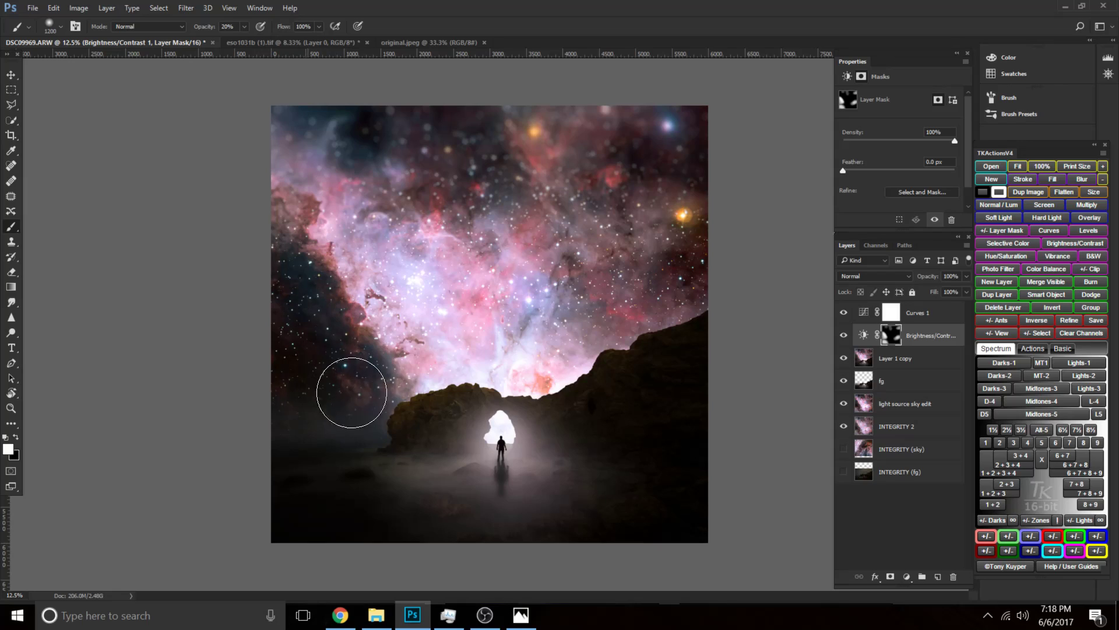
{"action": "key", "text": "bracketleft"}
{"action": "key", "text": "bracketleft"}
{"action": "key", "text": "bracketleft"}
{"action": "key", "text": "bracketleft"}
{"action": "key", "text": "bracketleft"}
Remove the small dark speck between the man's legs on Layer 1 copy with the Spot Healing Brush.
{"action": "left_click", "coordinate": [923, 314]}
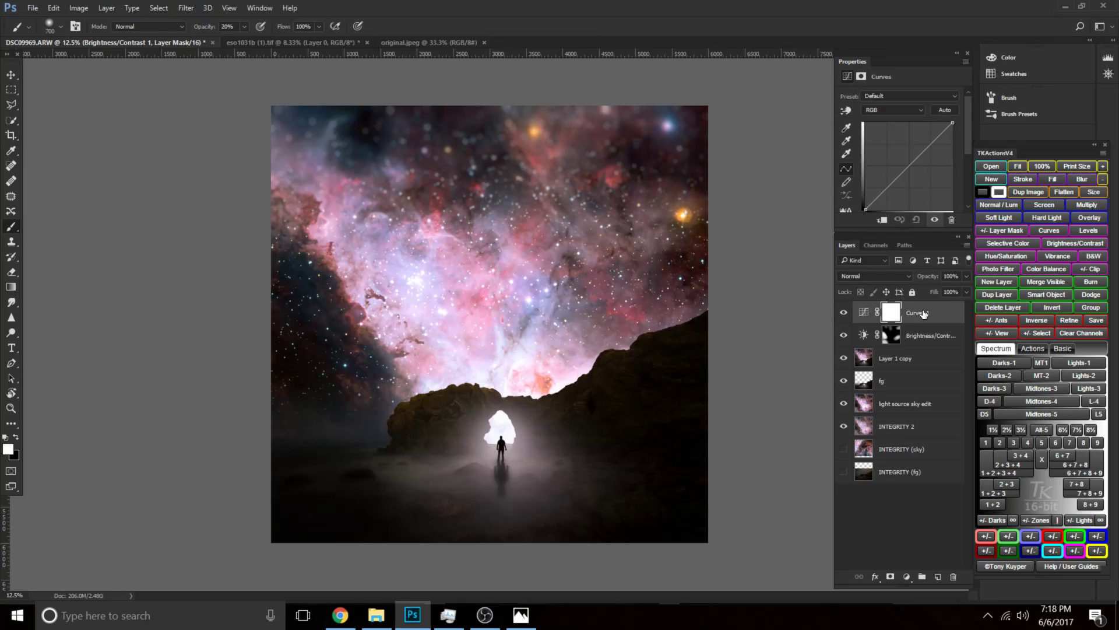
{"action": "key", "text": "ctrl+plus"}
{"action": "key", "text": "ctrl+plus"}
{"action": "key", "text": "ctrl+plus"}
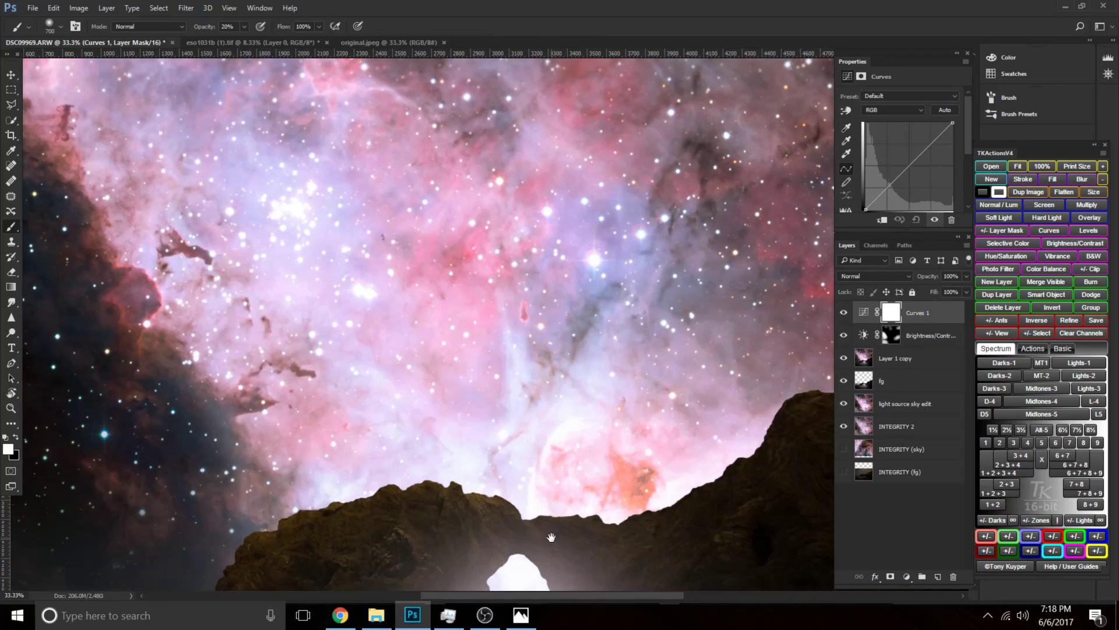
{"action": "left_click_drag", "start_coordinate": [551, 537], "coordinate": [467, 474]}
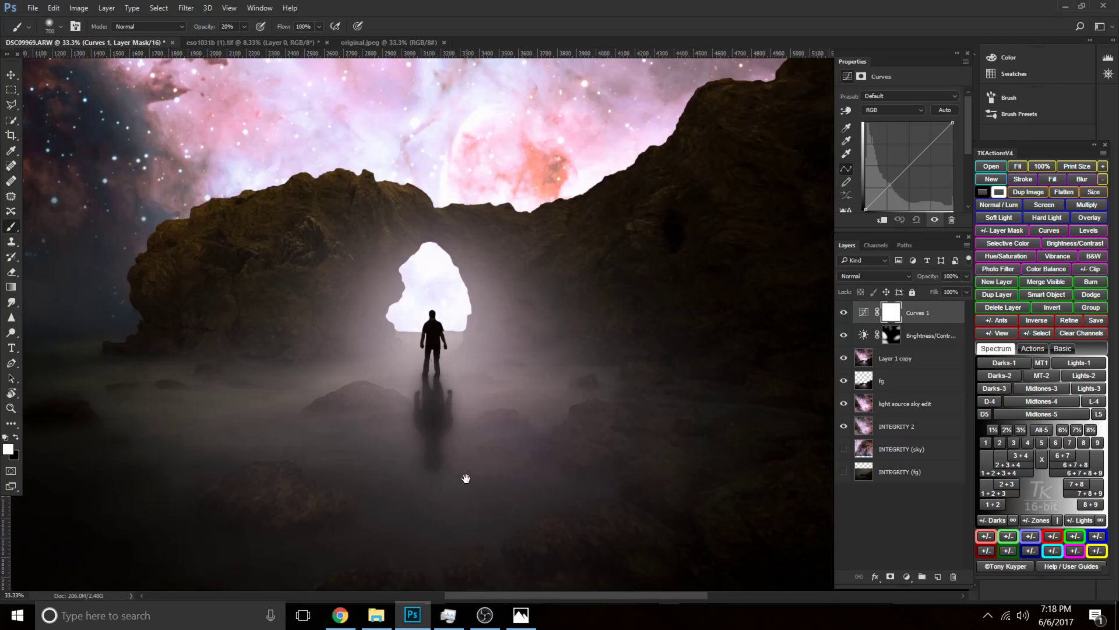
{"action": "key", "text": "ctrl+plus"}
{"action": "key", "text": "ctrl+plus"}
{"action": "key", "text": "ctrl+plus"}
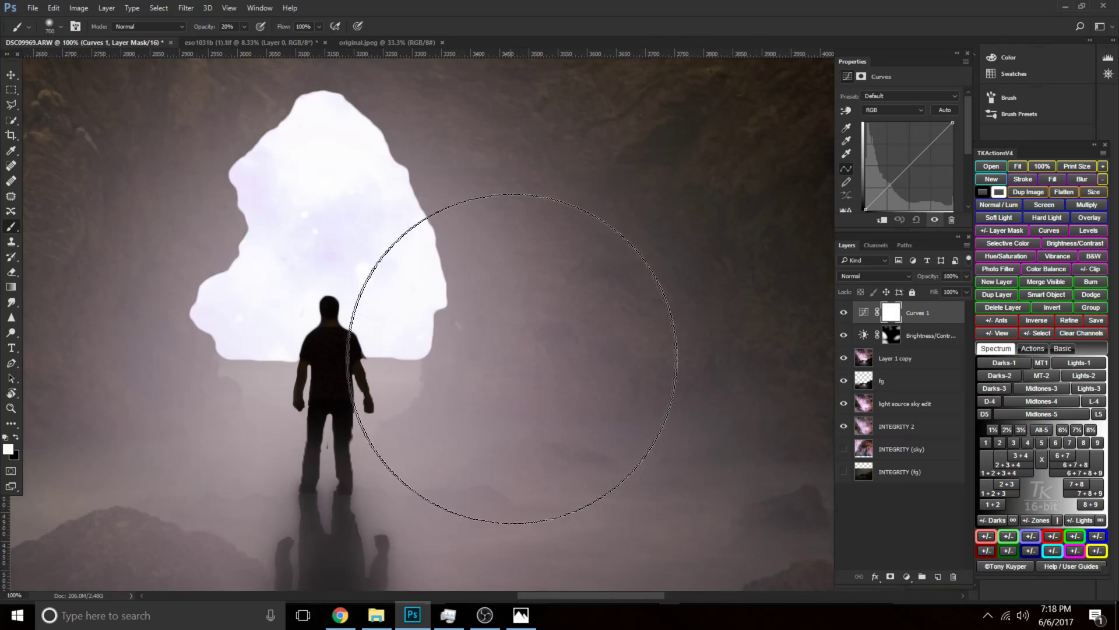
{"action": "key", "text": "bracketleft"}
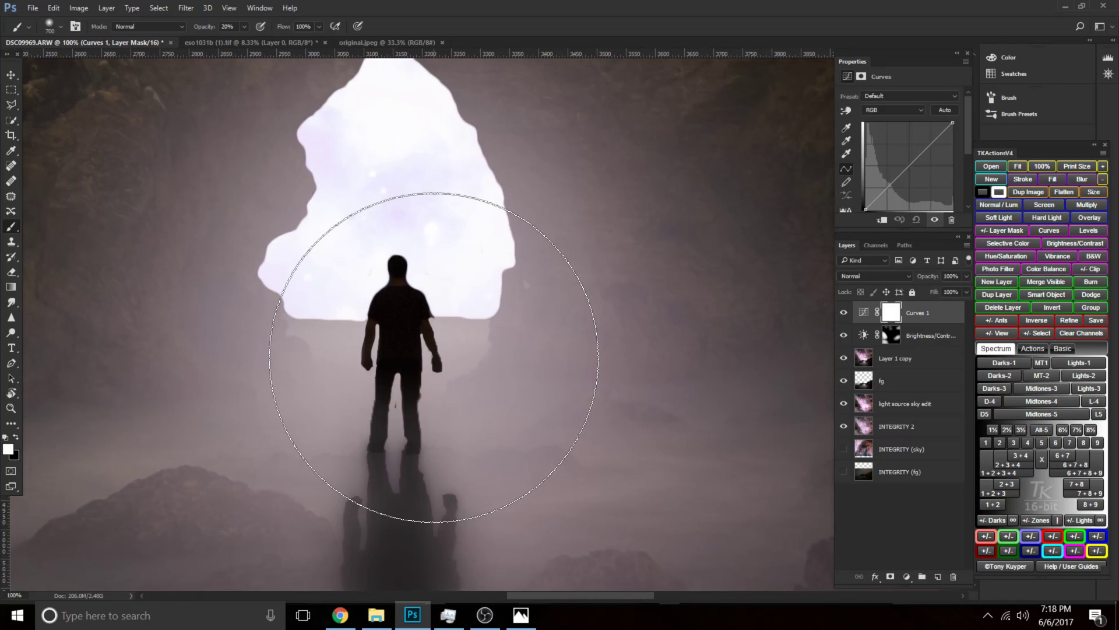
{"action": "key", "text": "ctrl+plus"}
{"action": "key", "text": "bracketleft"}
{"action": "key", "text": "bracketleft"}
{"action": "key", "text": "bracketleft"}
{"action": "key", "text": "bracketleft"}
{"action": "key", "text": "bracketleft"}
{"action": "key", "text": "bracketleft"}
{"action": "key", "text": "bracketleft"}
{"action": "key", "text": "bracketleft"}
{"action": "key", "text": "bracketleft"}
{"action": "key", "text": "bracketleft"}
{"action": "key", "text": "bracketleft"}
{"action": "left_click_drag", "start_coordinate": [443, 446], "coordinate": [580, 344]}
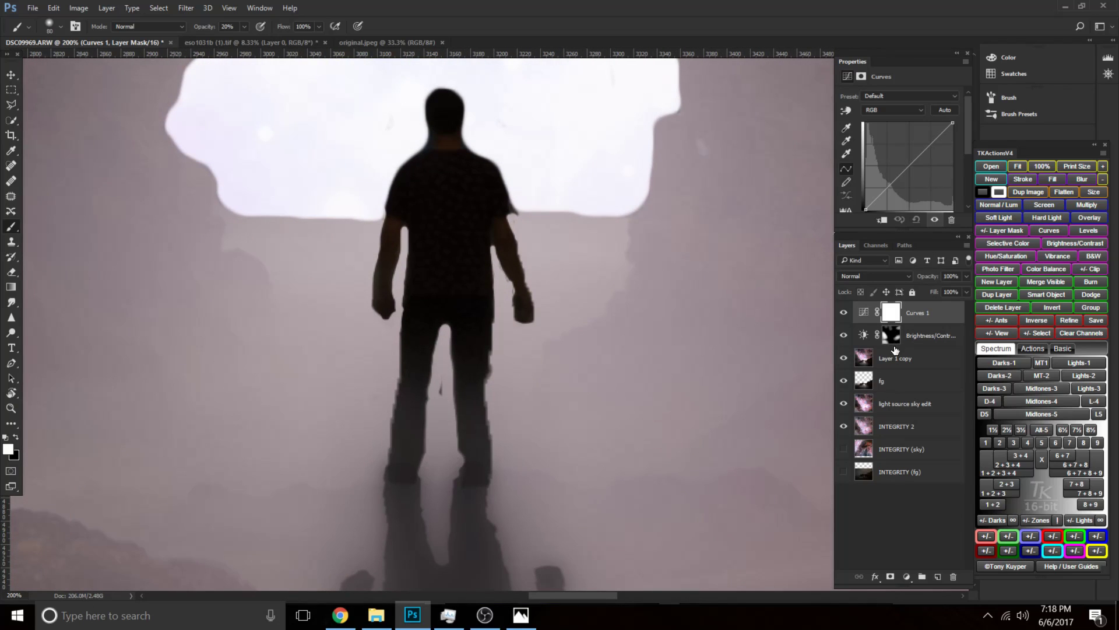
{"action": "left_click_drag", "start_coordinate": [575, 348], "coordinate": [560, 421]}
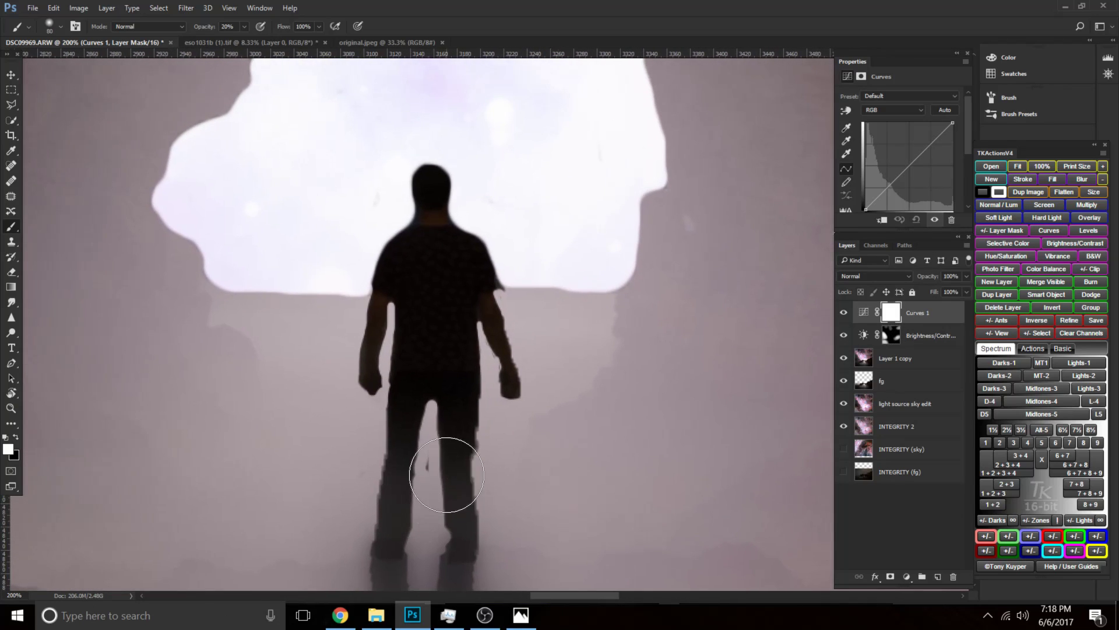
{"action": "key", "text": "bracketleft"}
{"action": "key", "text": "bracketleft"}
{"action": "key", "text": "bracketleft"}
{"action": "key", "text": "bracketleft"}
{"action": "left_click", "coordinate": [902, 363]}
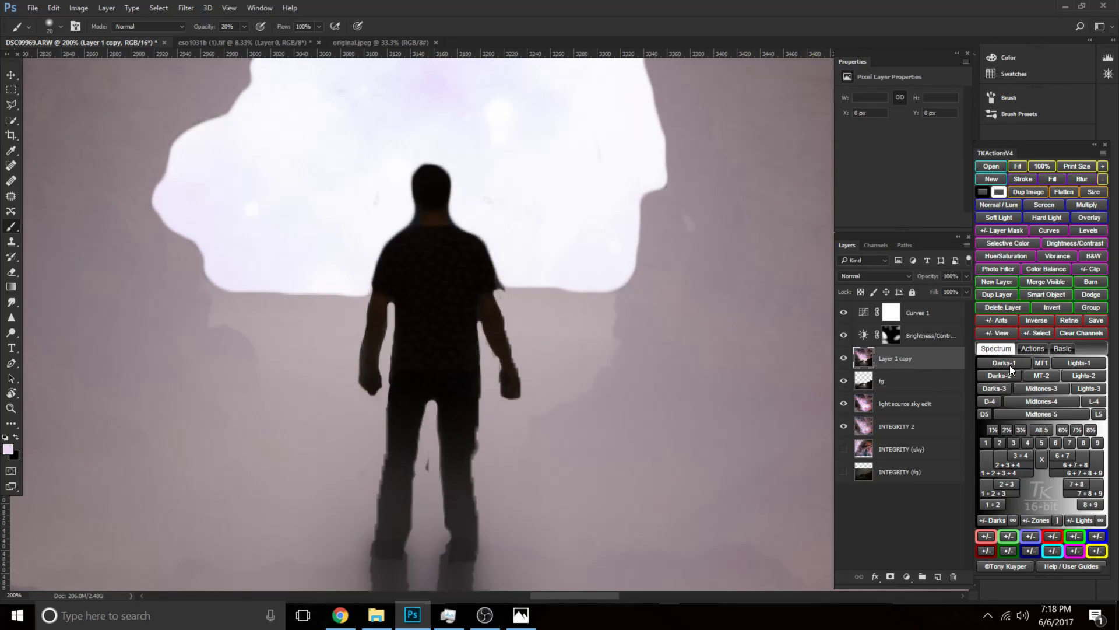
{"action": "left_click", "coordinate": [10, 165]}
{"action": "key", "text": "bracketleft"}
{"action": "key", "text": "bracketleft"}
{"action": "key", "text": "bracketleft"}
{"action": "key", "text": "bracketleft"}
{"action": "key", "text": "bracketleft"}
{"action": "key", "text": "bracketleft"}
{"action": "key", "text": "bracketleft"}
{"action": "key", "text": "bracketleft"}
{"action": "key", "text": "bracketleft"}
{"action": "left_click_drag", "start_coordinate": [428, 451], "coordinate": [429, 485]}
{"action": "key", "text": "ctrl+0"}
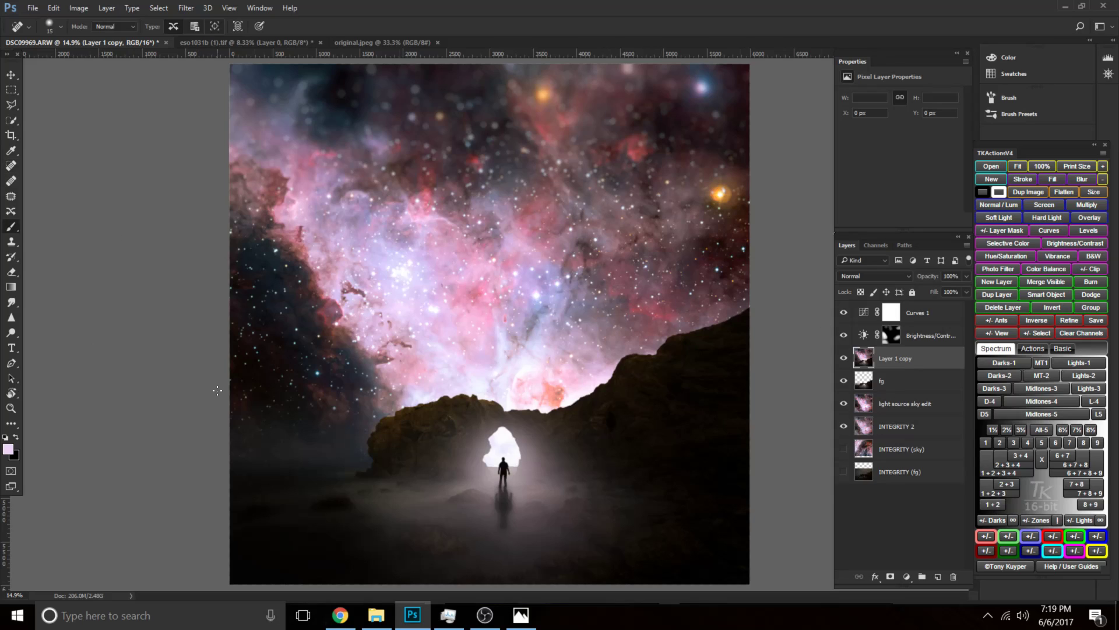
{"action": "key", "text": "b"}
{"action": "key", "text": "bracketright"}
{"action": "key", "text": "bracketright"}
{"action": "key", "text": "bracketright"}
{"action": "key", "text": "bracketright"}
{"action": "key", "text": "bracketright"}
{"action": "key", "text": "bracketright"}
{"action": "key", "text": "bracketright"}
{"action": "key", "text": "bracketright"}
{"action": "key", "text": "bracketright"}
{"action": "key", "text": "bracketright"}
{"action": "key", "text": "bracketright"}
{"action": "key", "text": "bracketright"}
{"action": "key", "text": "bracketright"}
{"action": "key", "text": "bracketright"}
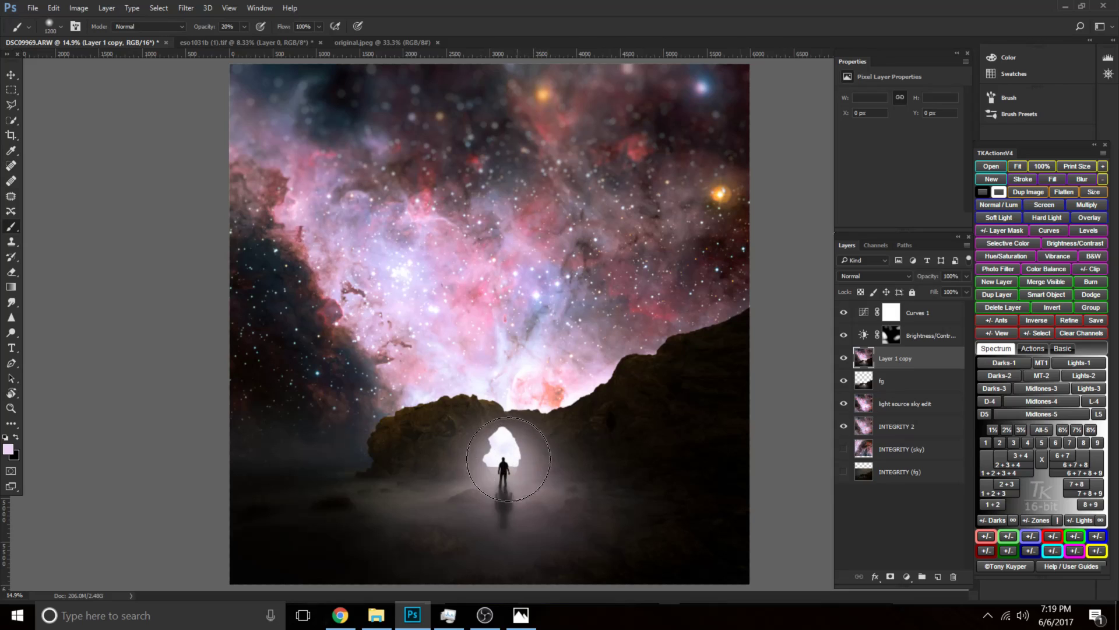
{"action": "key", "text": "bracketright"}
{"action": "key", "text": "bracketright"}
{"action": "key", "text": "bracketright"}
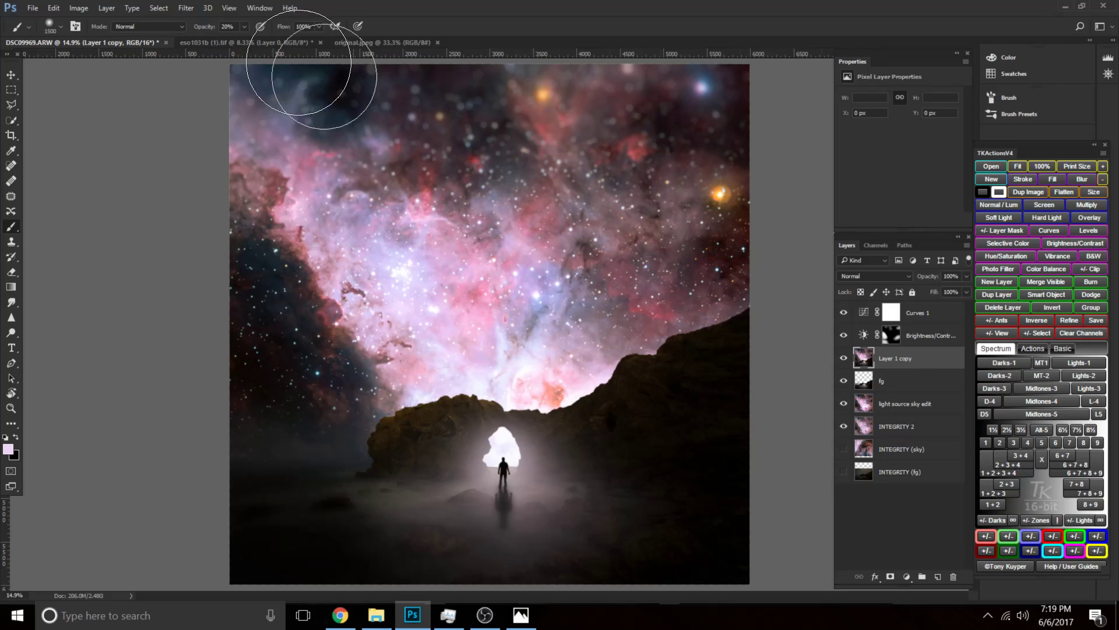
Switch to Chrome to view the astrophotographer's Instagram profile and return to Photoshop.
{"action": "left_click", "coordinate": [352, 623]}
{"action": "scroll", "coordinate": [142, 394], "scroll_direction": "up", "scroll_amount": 15}
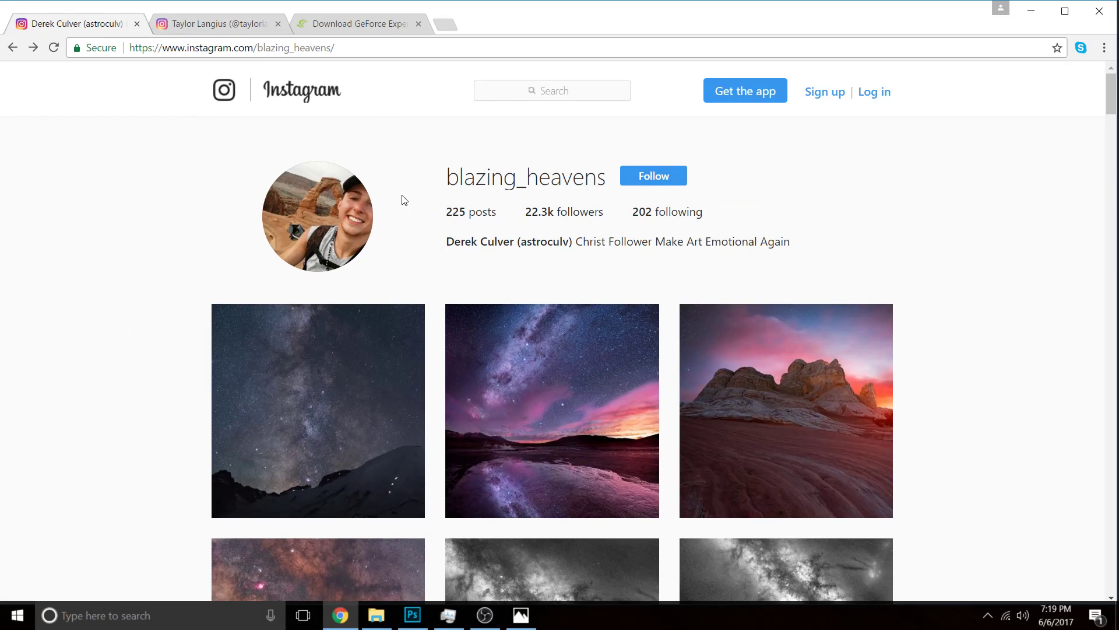
{"action": "left_click_drag", "start_coordinate": [447, 177], "coordinate": [606, 188]}
{"action": "left_click", "coordinate": [417, 172]}
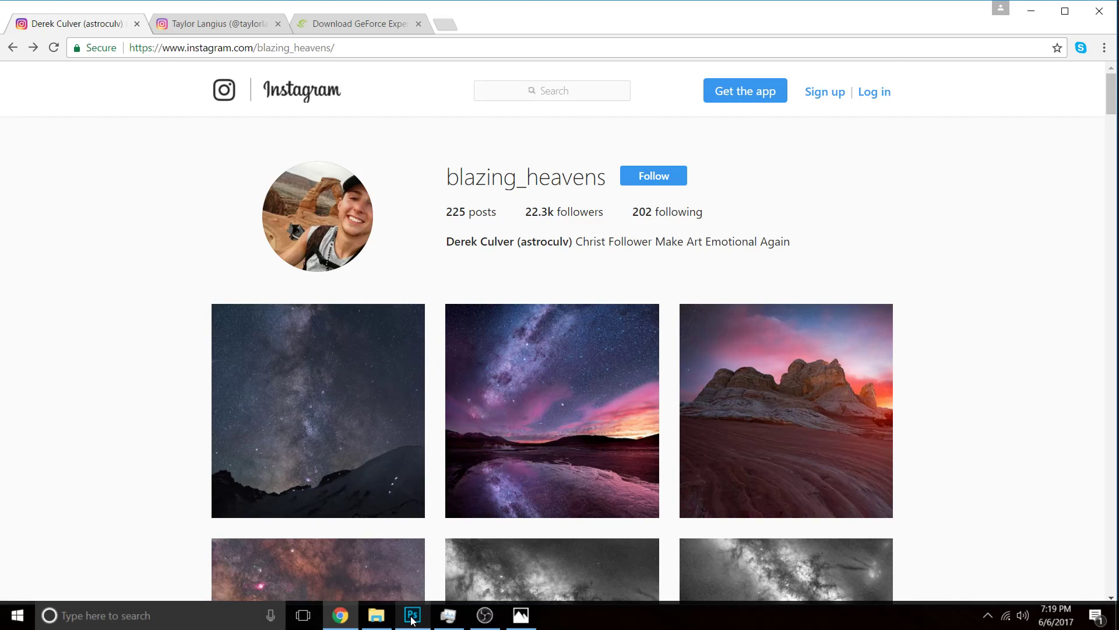
{"action": "mouse_move", "coordinate": [411, 619]}
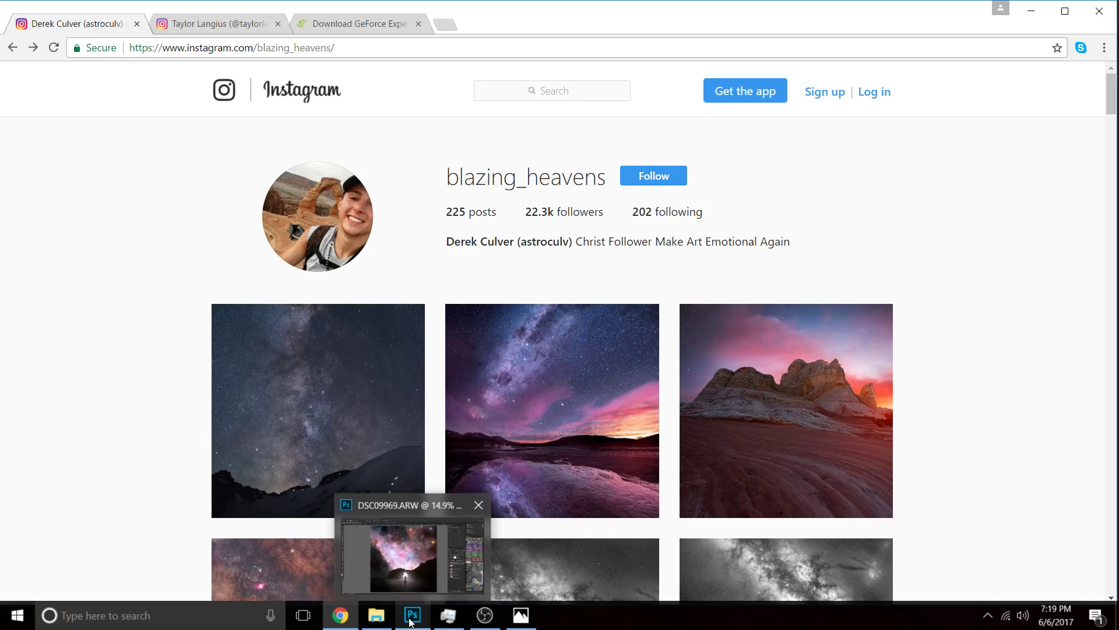
{"action": "left_click", "coordinate": [411, 620]}
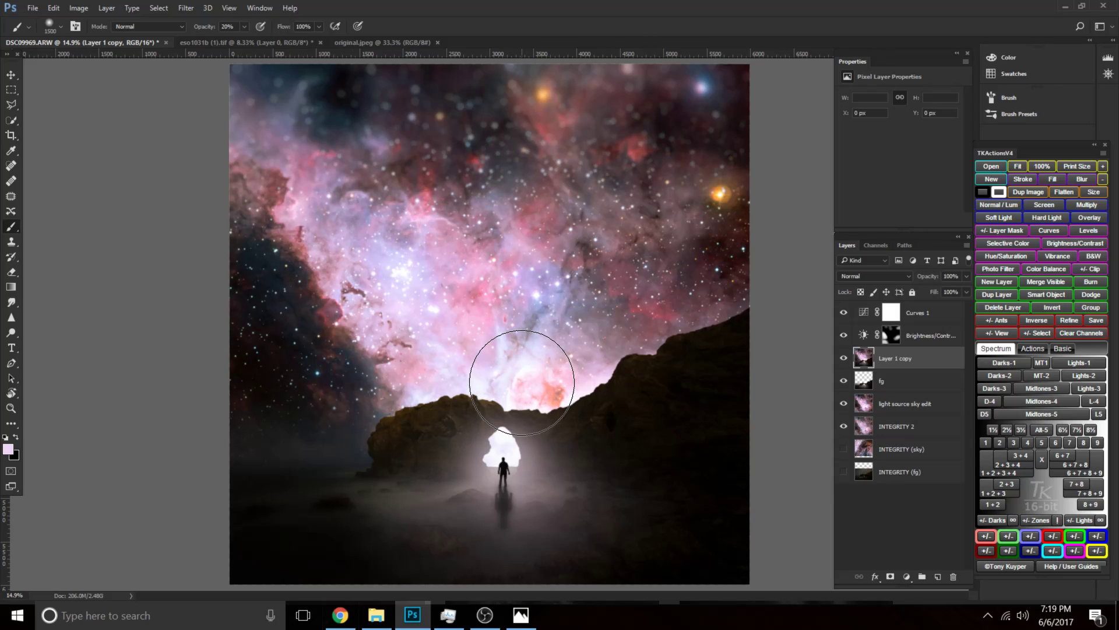
{"action": "key", "text": "bracketleft"}
{"action": "key", "text": "bracketleft"}
{"action": "key", "text": "bracketleft"}
{"action": "key", "text": "bracketleft"}
{"action": "key", "text": "bracketleft"}
{"action": "key", "text": "bracketleft"}
{"action": "key", "text": "bracketleft"}
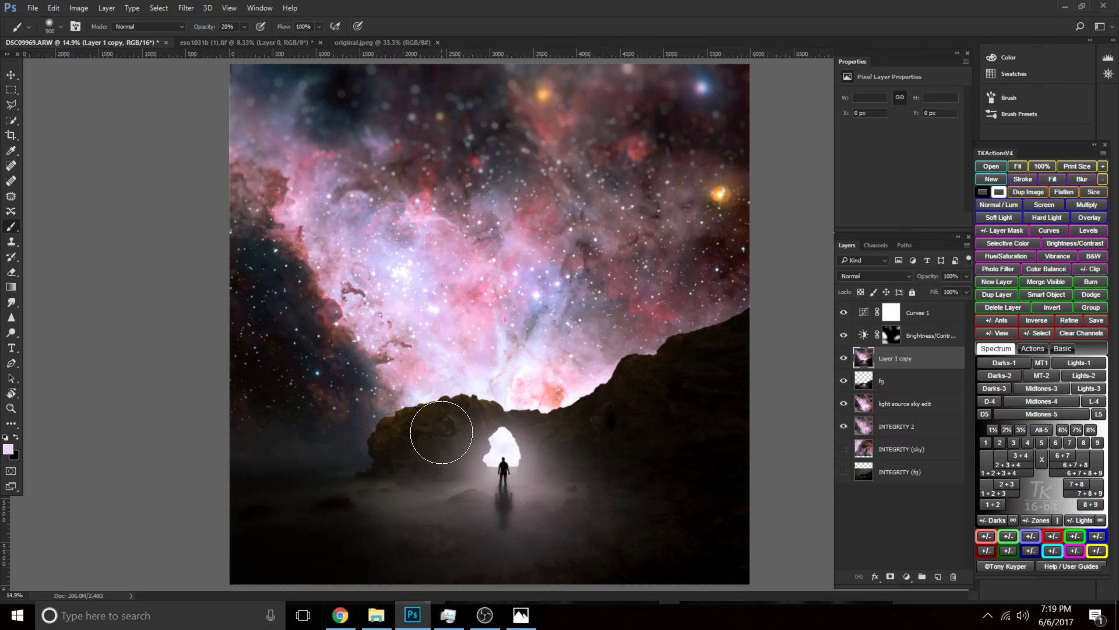
{"action": "key", "text": "bracketright"}
{"action": "key", "text": "bracketright"}
{"action": "key", "text": "bracketleft"}
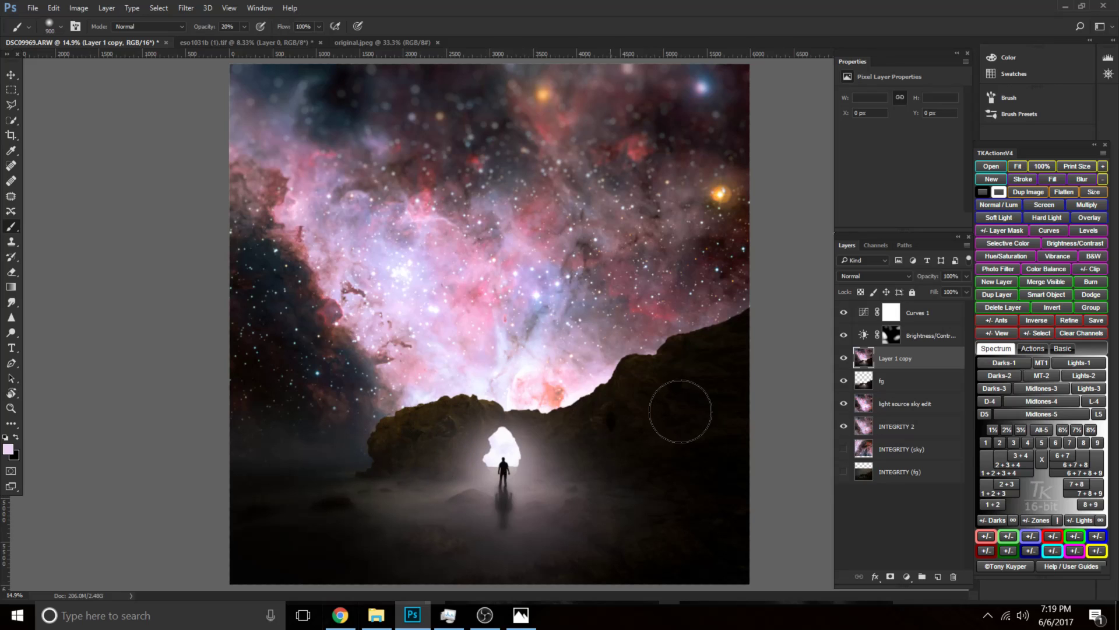
{"action": "left_click", "coordinate": [489, 617]}
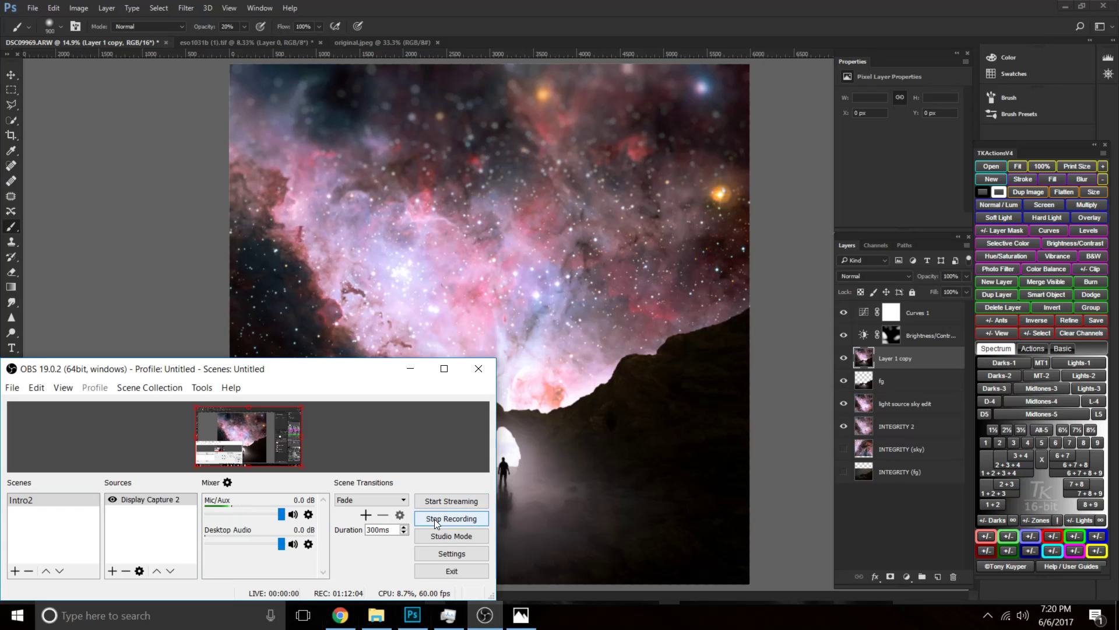